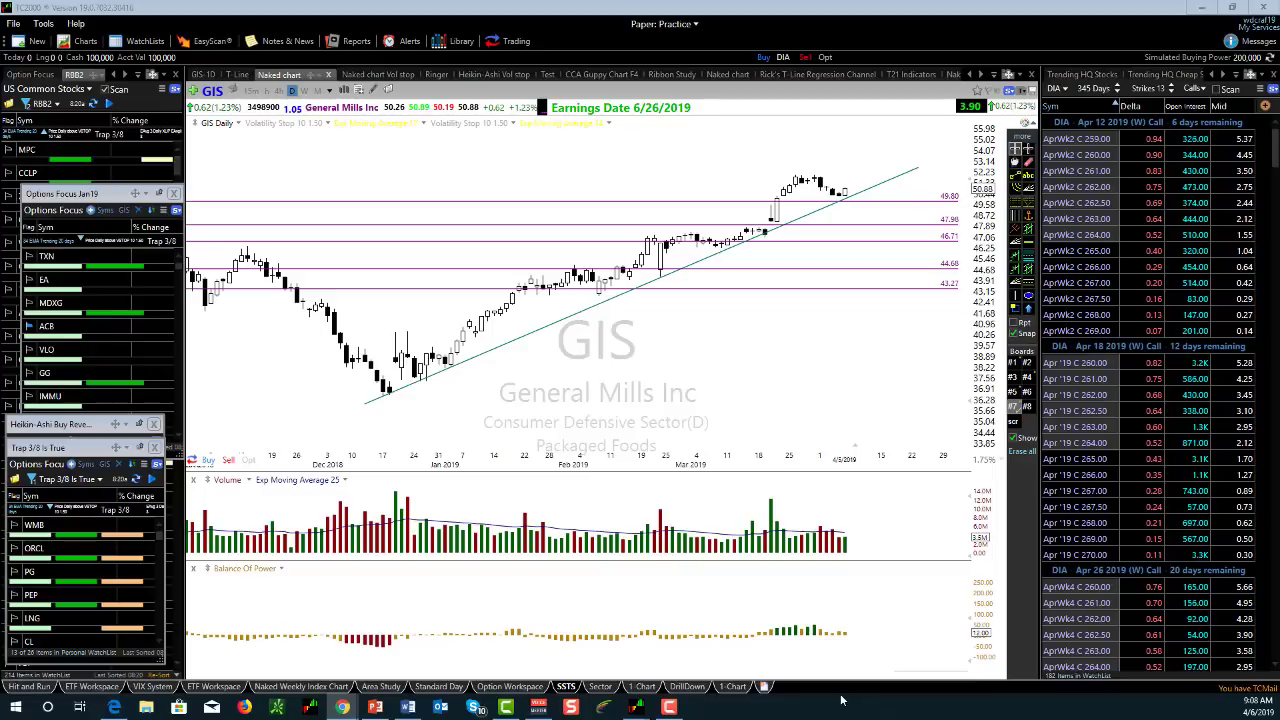
- Switch to the Naked Weekly Index Chart layout showing weekly DJ-30, SP-500, COMPQX and IWM charts with trendlines
{"action": "left_click", "coordinate": [313, 688]}
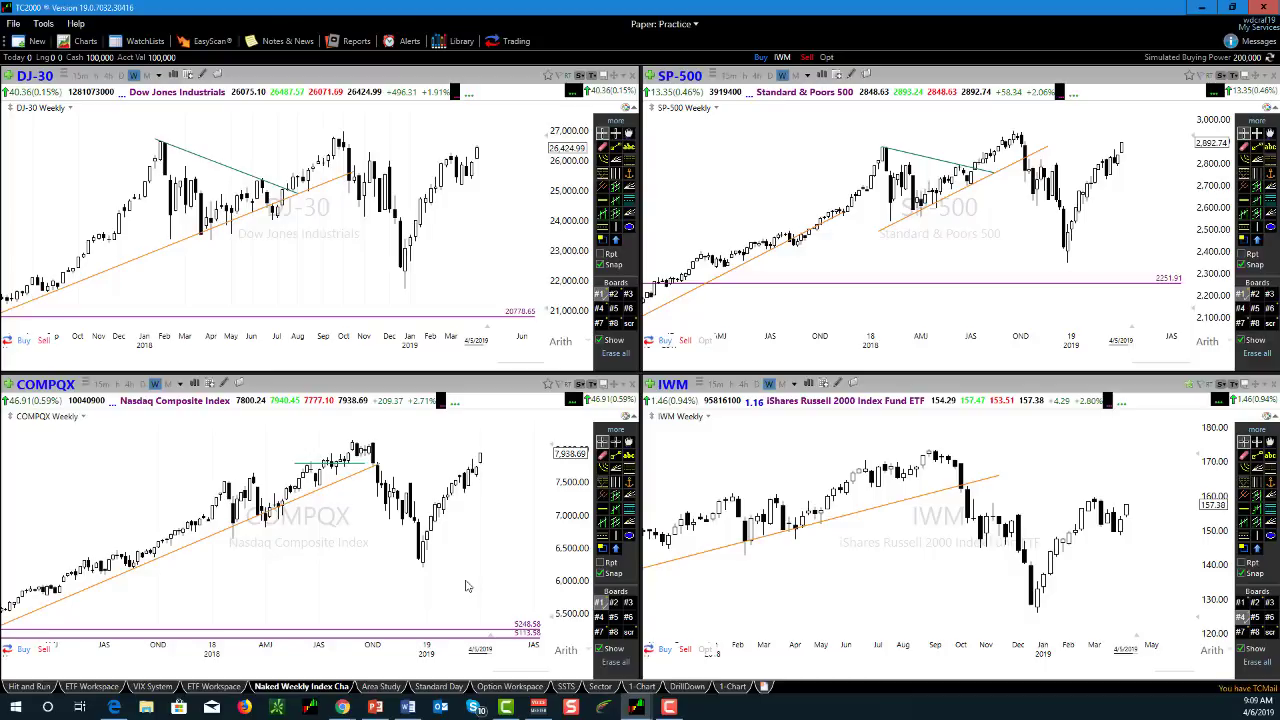
- Go back to the SSTS layout showing the daily General Mills (GIS) chart and the IWM options chain
{"action": "left_click", "coordinate": [566, 687]}
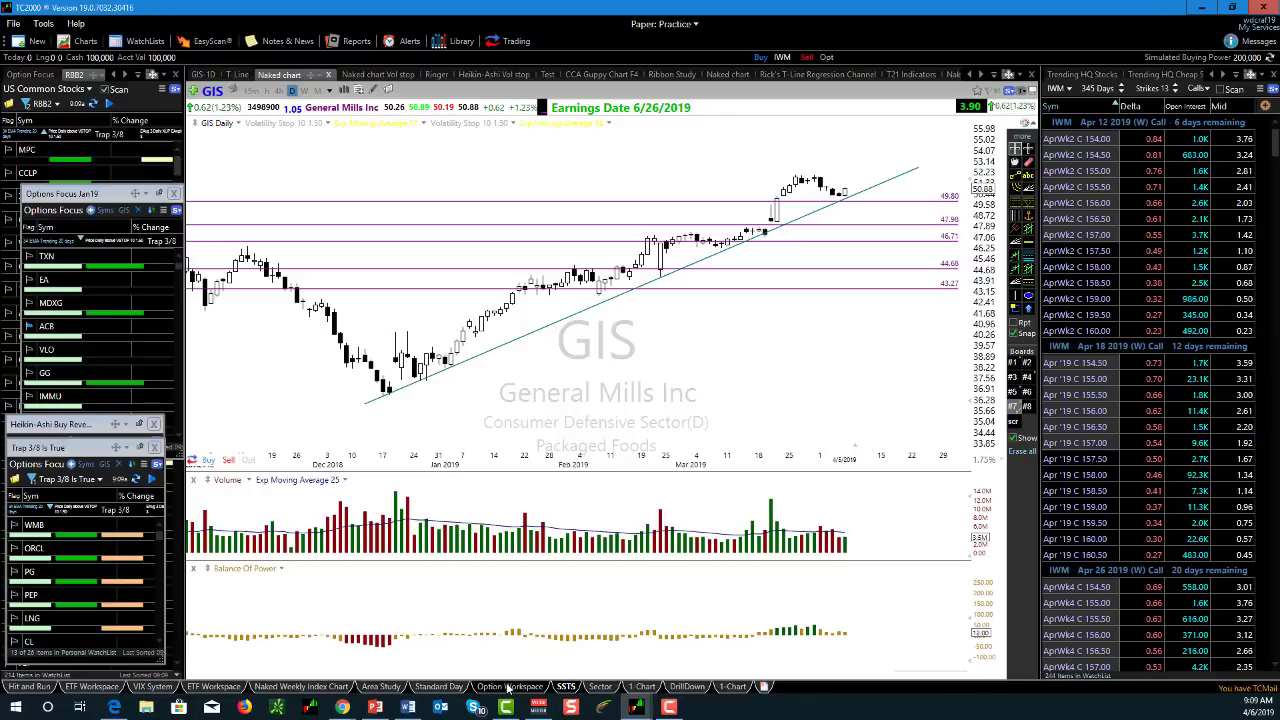
- Switch to the Sector layout, which compares SPY with the sector ETF charts
{"action": "left_click", "coordinate": [600, 687]}
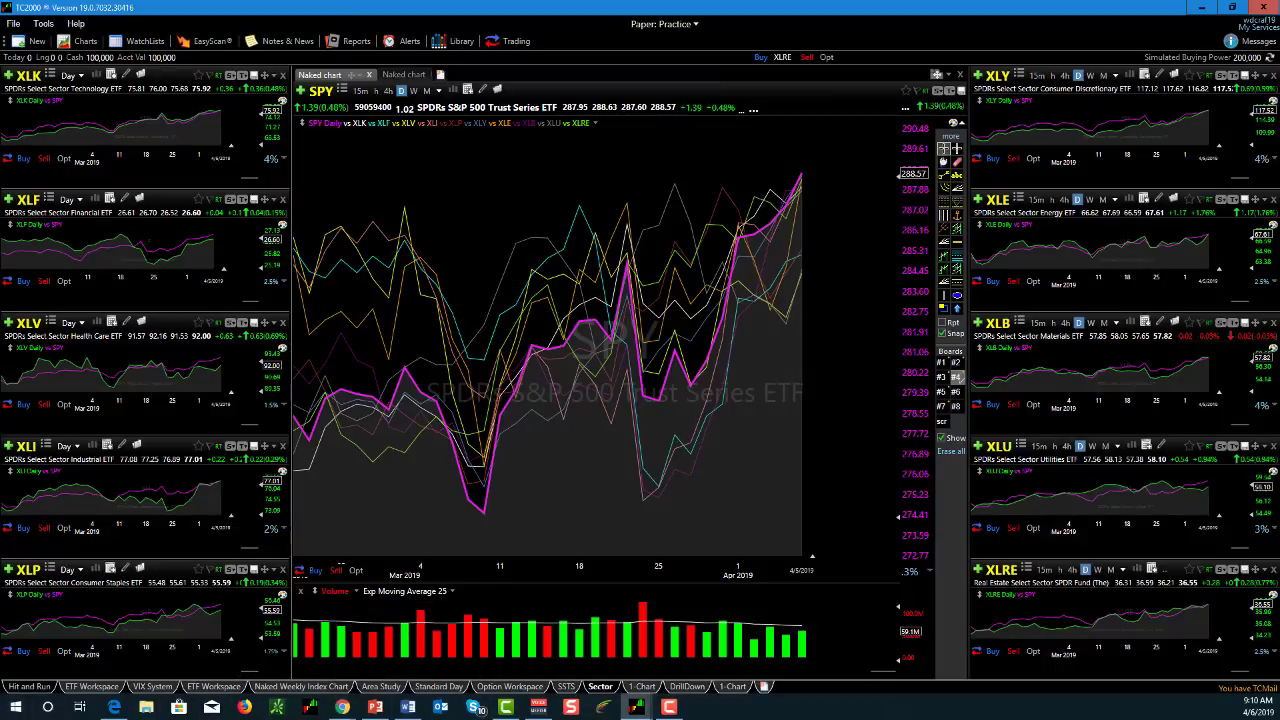
{"action": "left_click", "coordinate": [669, 707]}
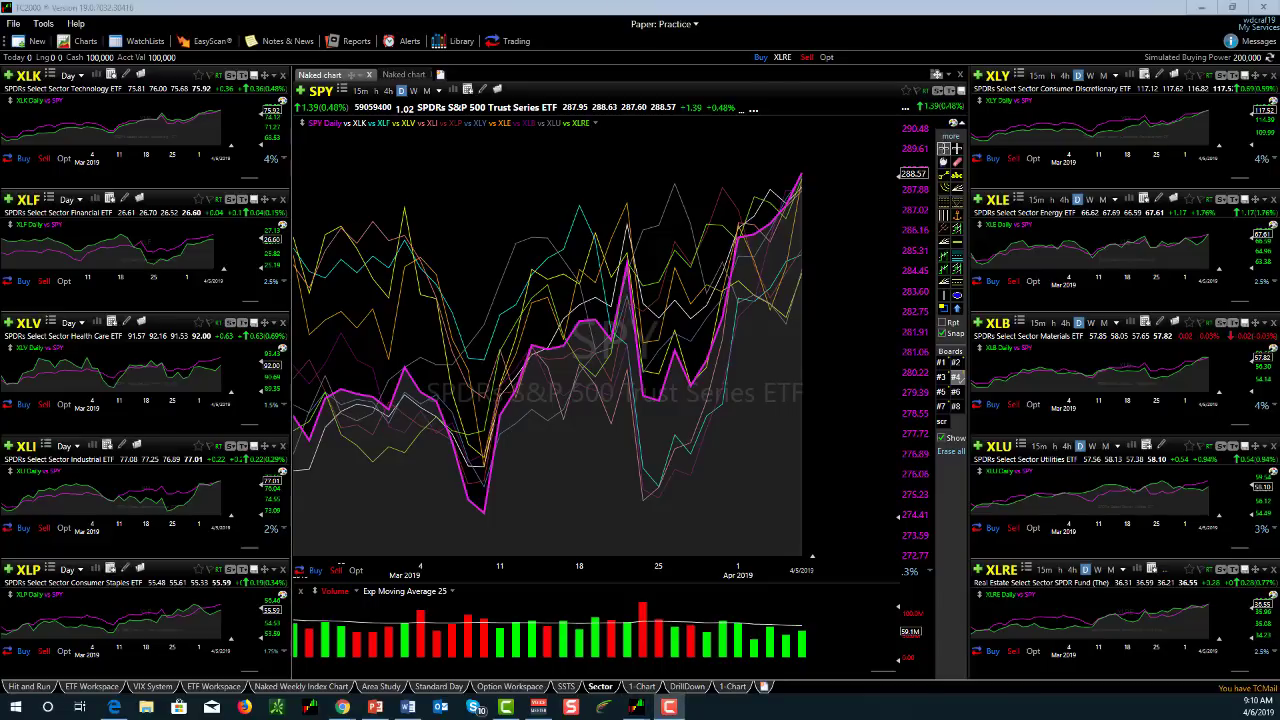
{"action": "left_click_drag", "start_coordinate": [686, 560], "coordinate": [615, 676]}
- Return to SSTS and draw arrows marking the SSTS tab, GIS chart header and price scale
{"action": "left_click", "coordinate": [566, 686]}
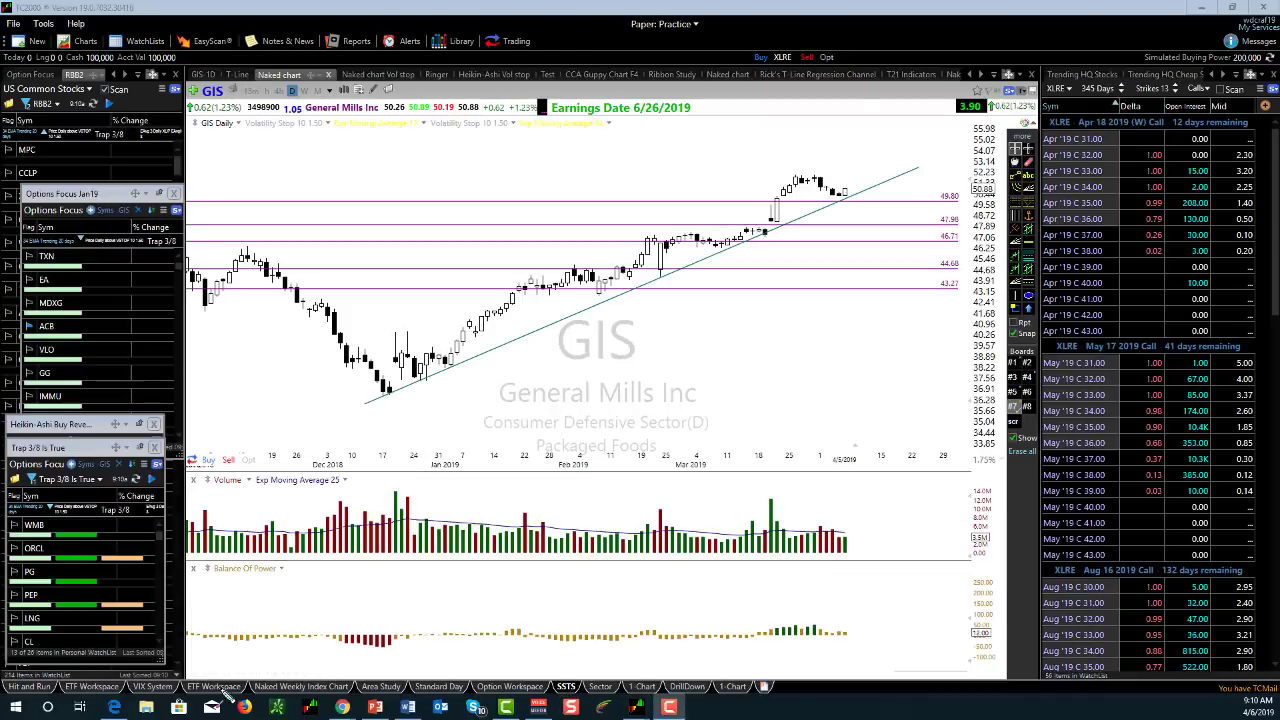
{"action": "left_click_drag", "start_coordinate": [632, 588], "coordinate": [569, 675]}
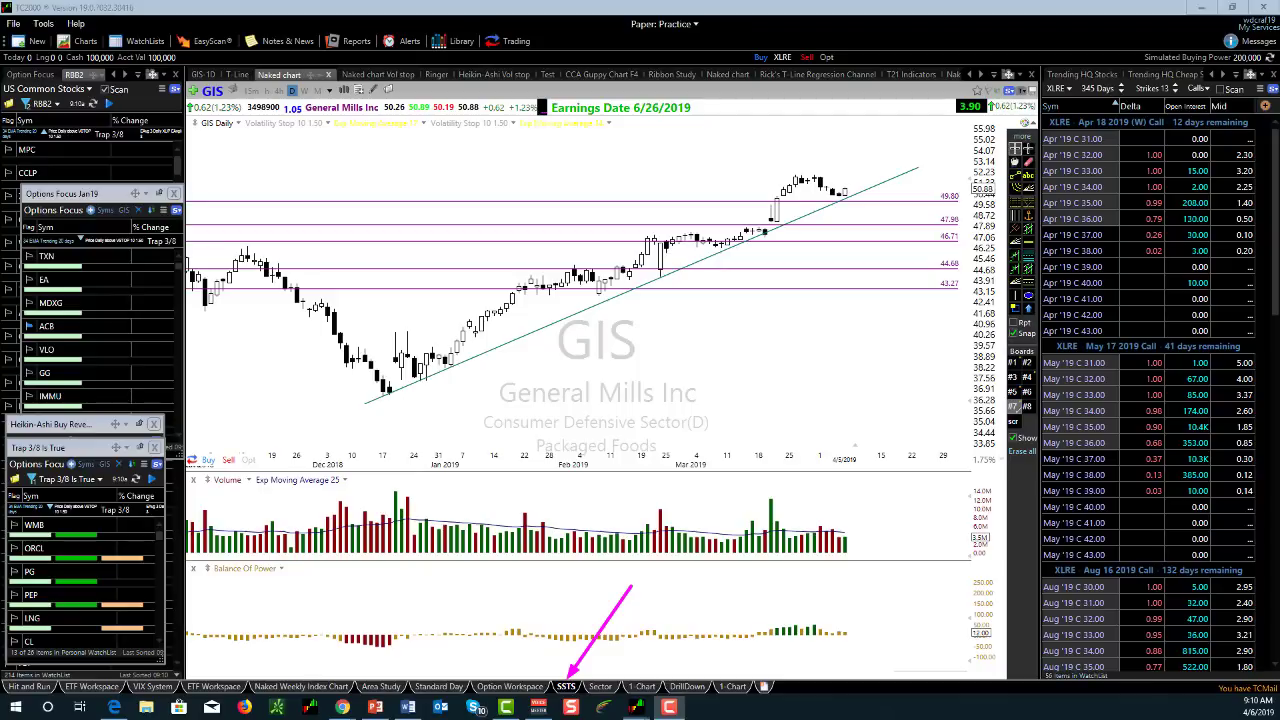
{"action": "left_click_drag", "start_coordinate": [171, 73], "coordinate": [190, 89]}
{"action": "left_click_drag", "start_coordinate": [1066, 45], "coordinate": [1047, 82]}
{"action": "left_click_drag", "start_coordinate": [180, 576], "coordinate": [205, 558]}
{"action": "left_click_drag", "start_coordinate": [1013, 597], "coordinate": [1015, 578]}
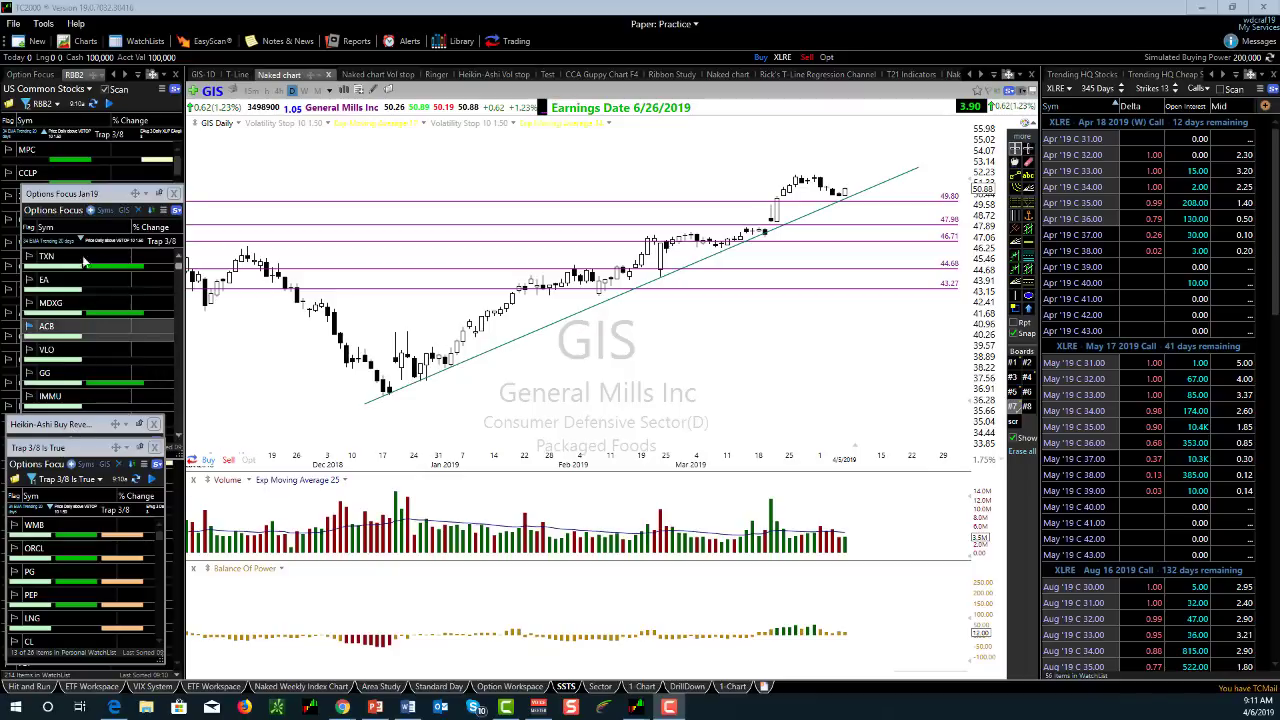
- Float the Options Focus Jan19 watchlist out of the dock, then switch to the 1-Chart layout
{"action": "left_click_drag", "start_coordinate": [95, 193], "coordinate": [330, 188]}
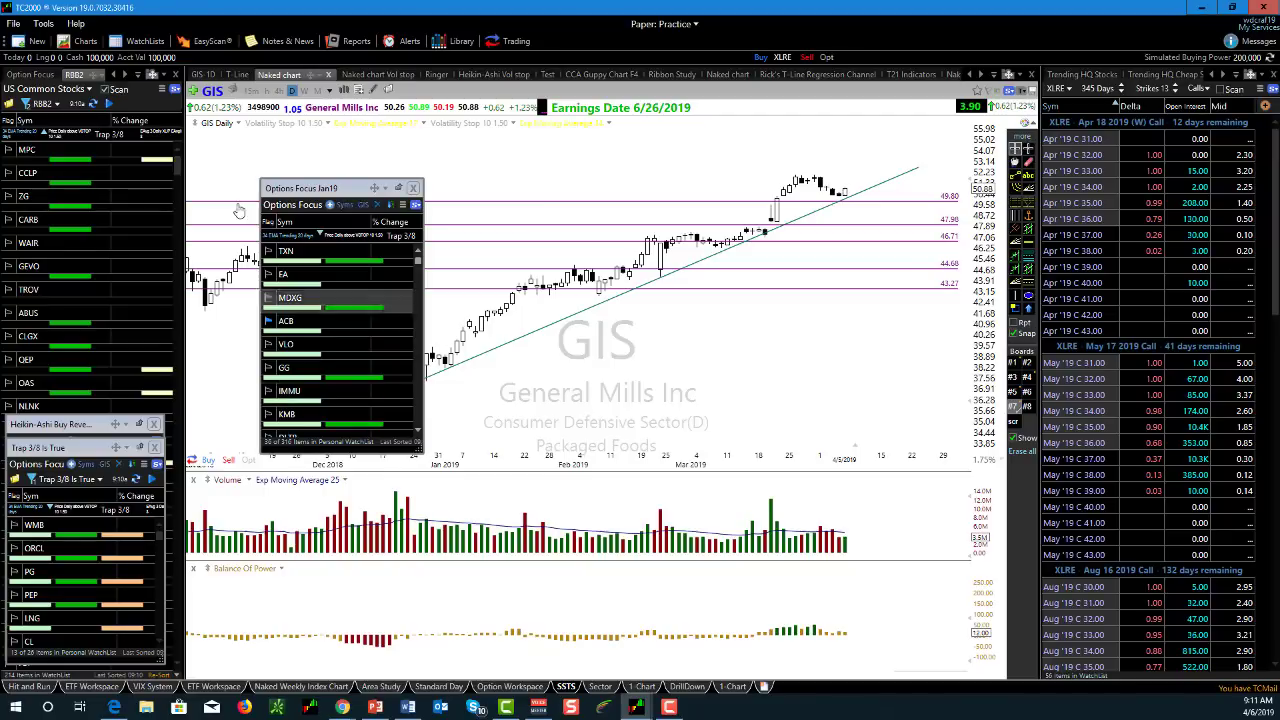
{"action": "left_click_drag", "start_coordinate": [345, 190], "coordinate": [96, 250]}
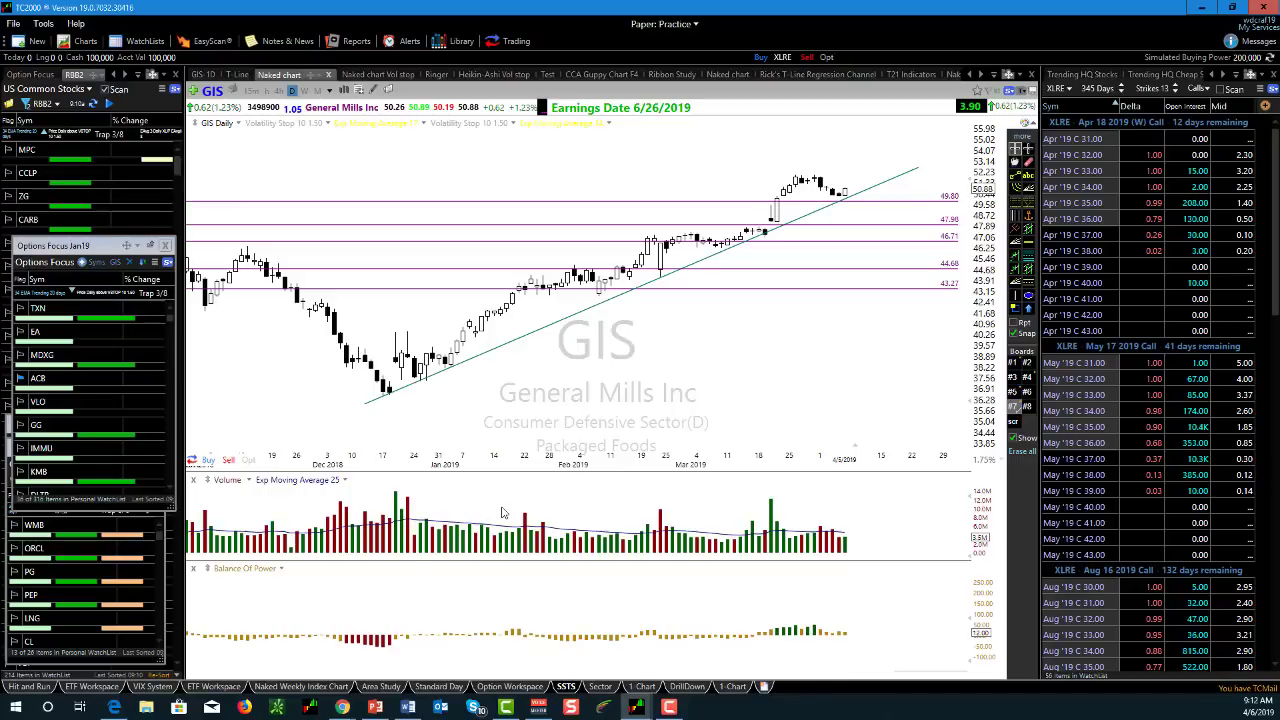
{"action": "left_click", "coordinate": [643, 687]}
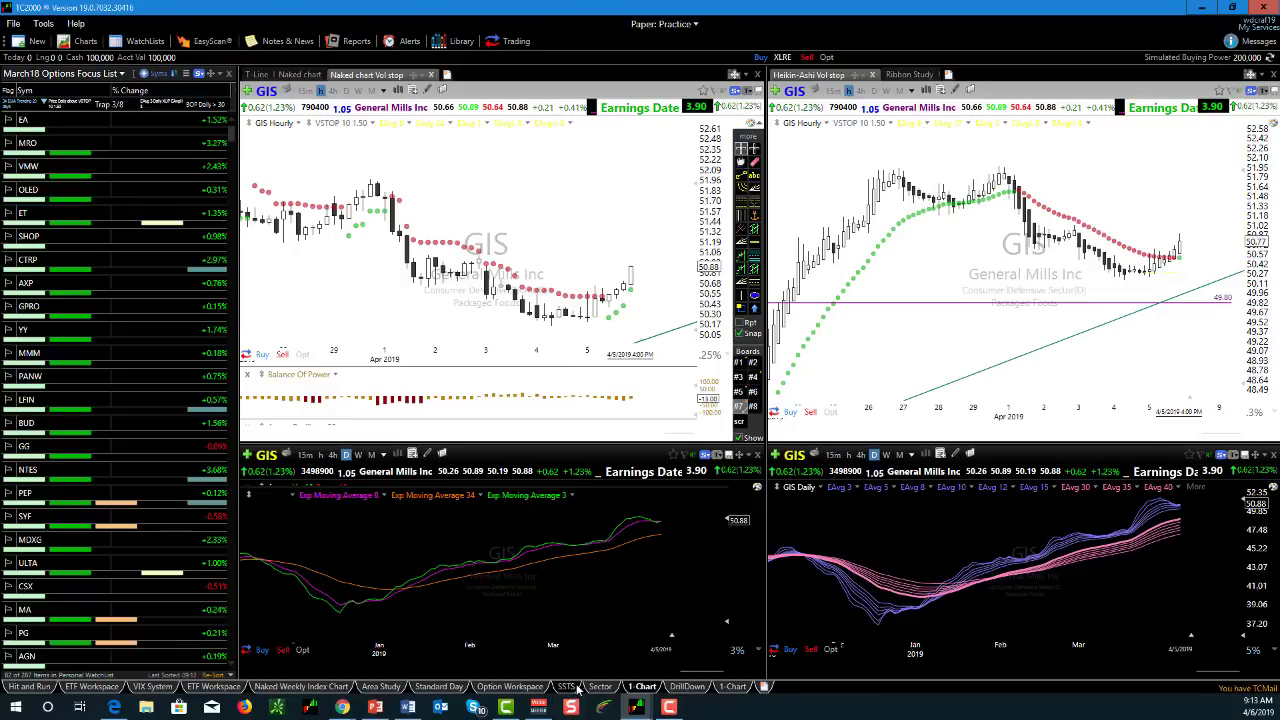
- Switch back to the SSTS layout with the GIS daily chart and the floating Options Focus watchlist
{"action": "left_click", "coordinate": [566, 686]}
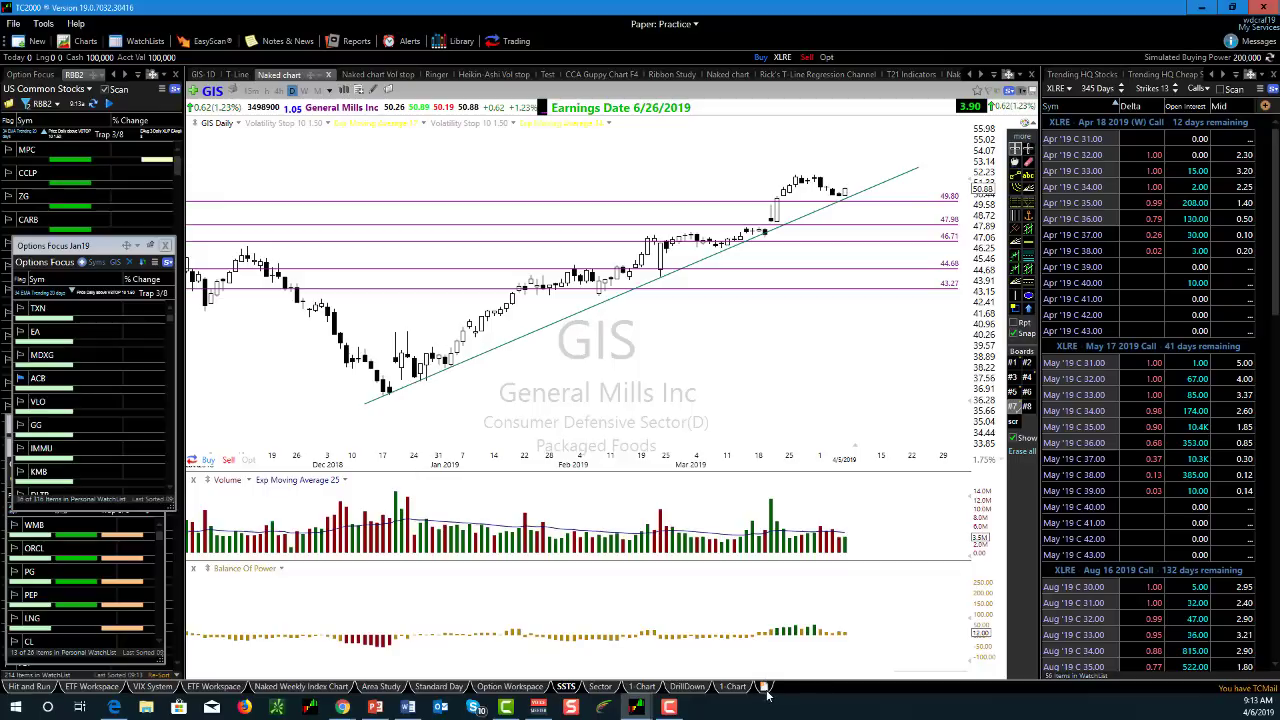
- Add a new layout built from the three-column Starter Layout, named Starter5
{"action": "left_click", "coordinate": [765, 689]}
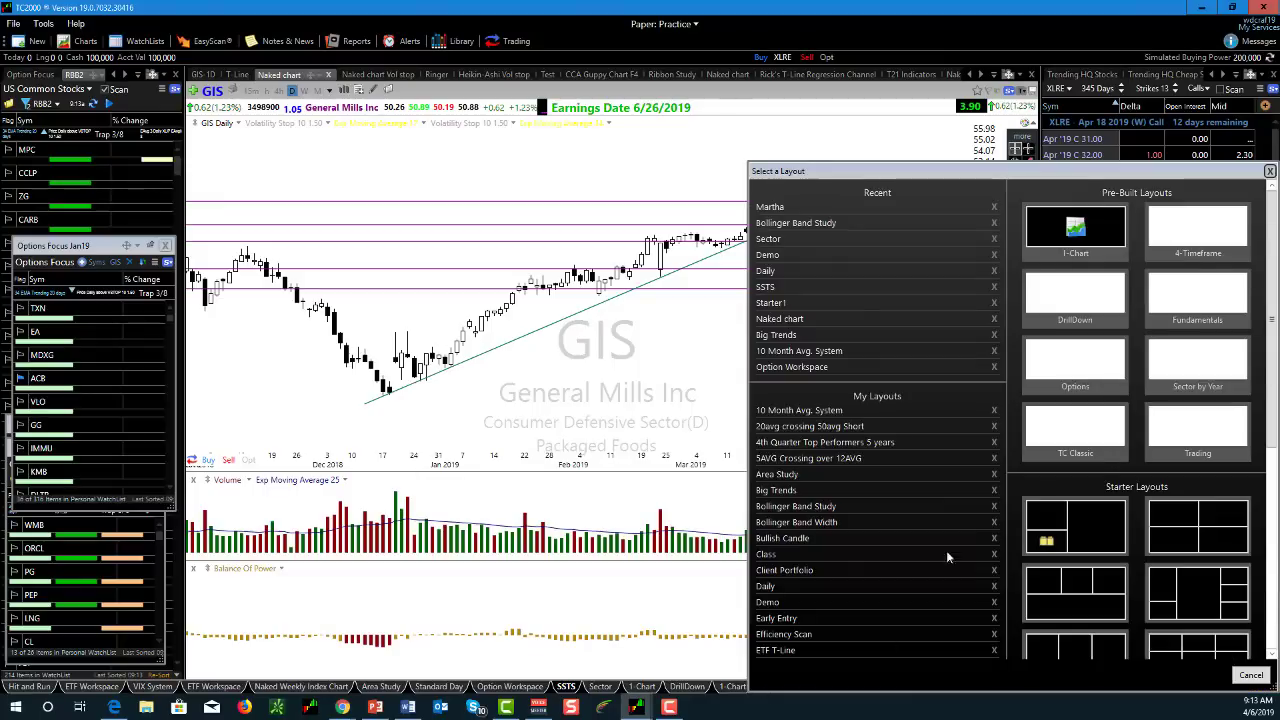
{"action": "left_click_drag", "start_coordinate": [1074, 180], "coordinate": [635, 96]}
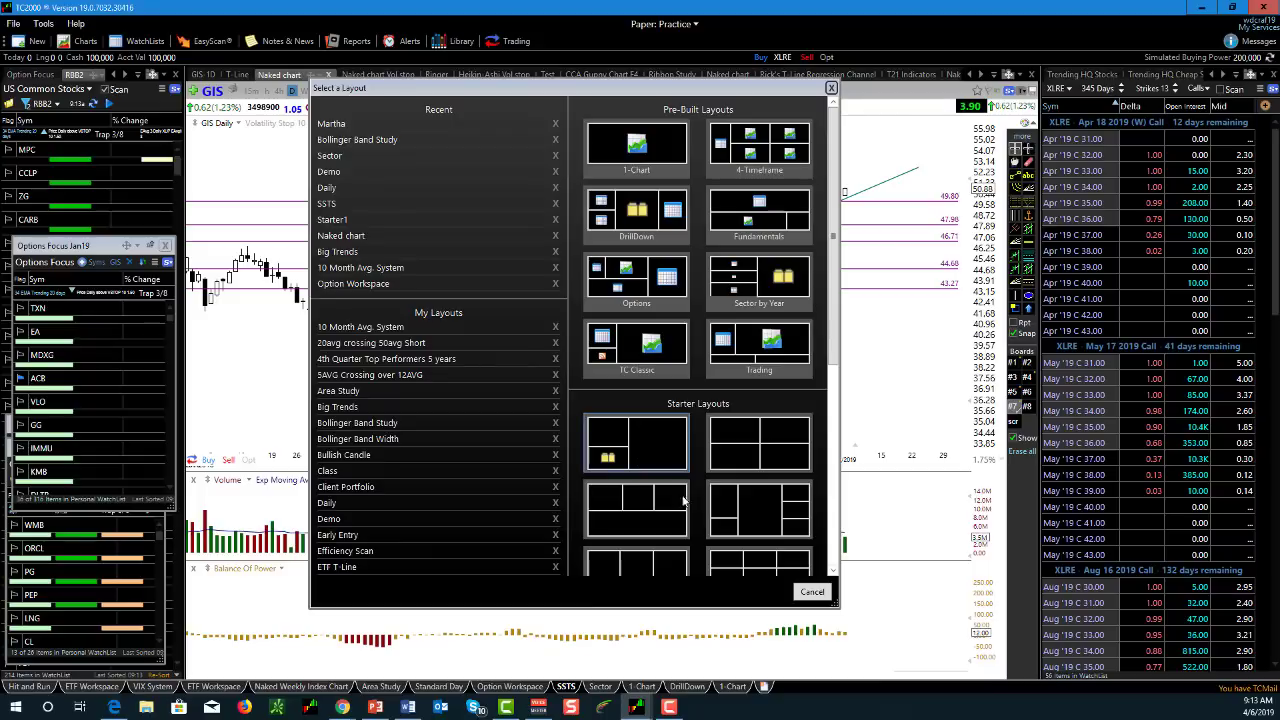
{"action": "scroll", "coordinate": [820, 530], "scroll_direction": "down", "scroll_amount": 3}
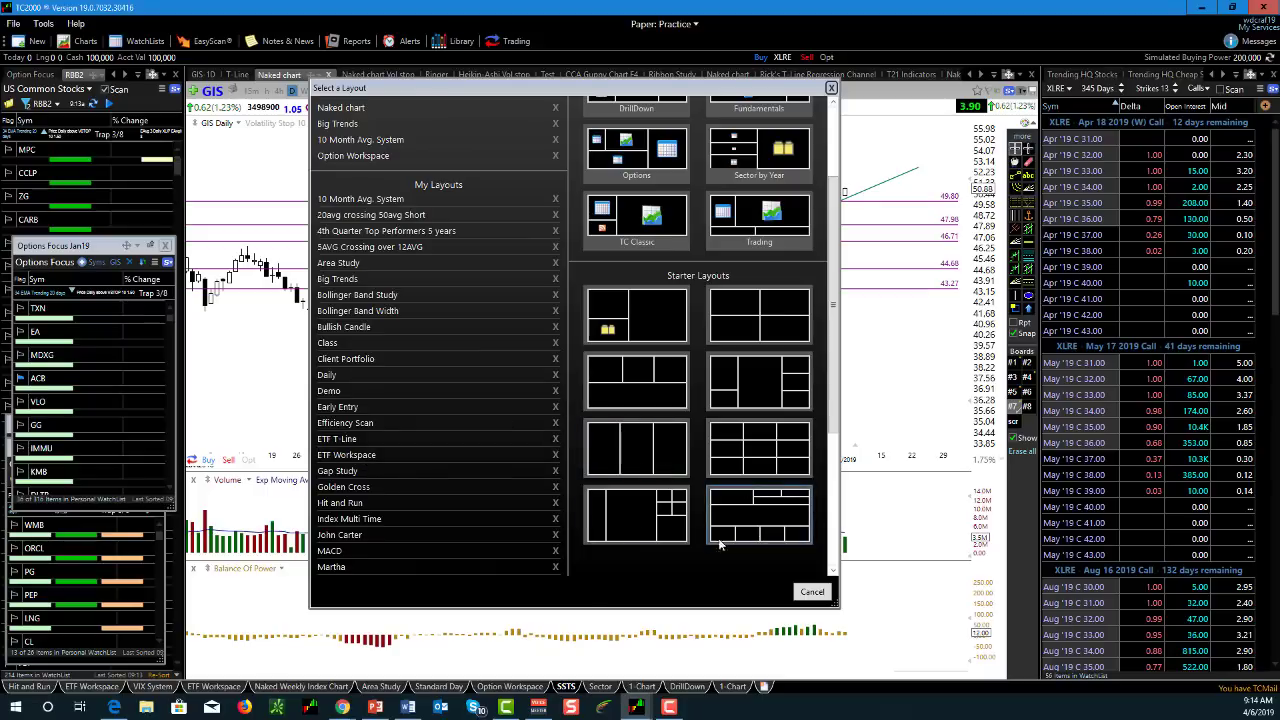
{"action": "left_click", "coordinate": [646, 457]}
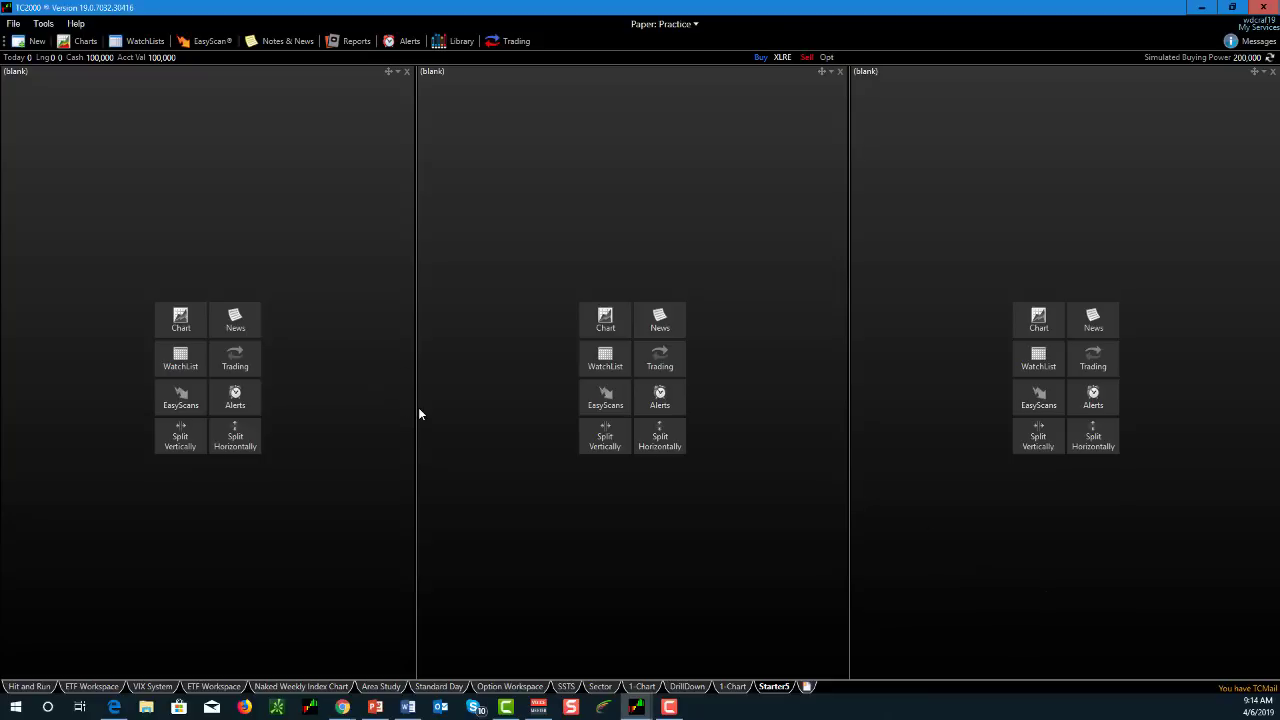
- Move both splitters outward so the centre pane is wide and the side panes are narrow
{"action": "left_click_drag", "start_coordinate": [417, 412], "coordinate": [207, 428]}
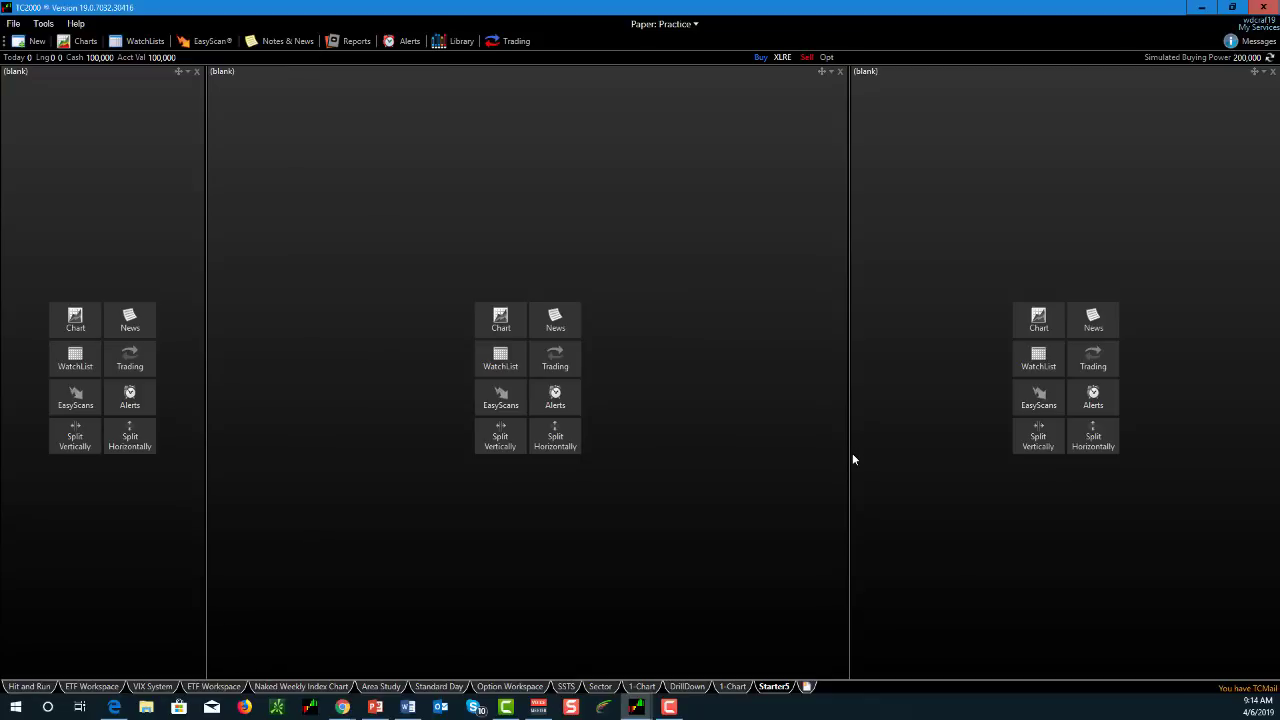
{"action": "left_click_drag", "start_coordinate": [848, 456], "coordinate": [1074, 448]}
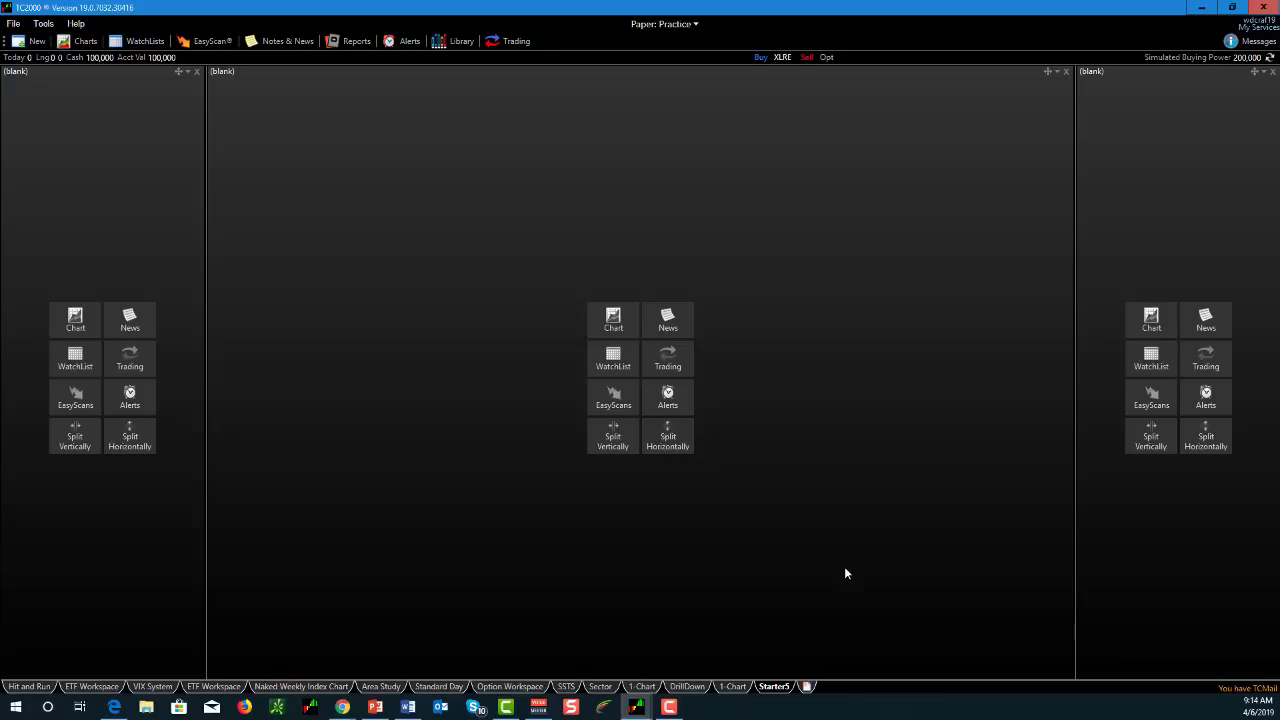
- Load the 'Naked chart' template into the centre pane to show the daily GIS chart
{"action": "left_click", "coordinate": [614, 325]}
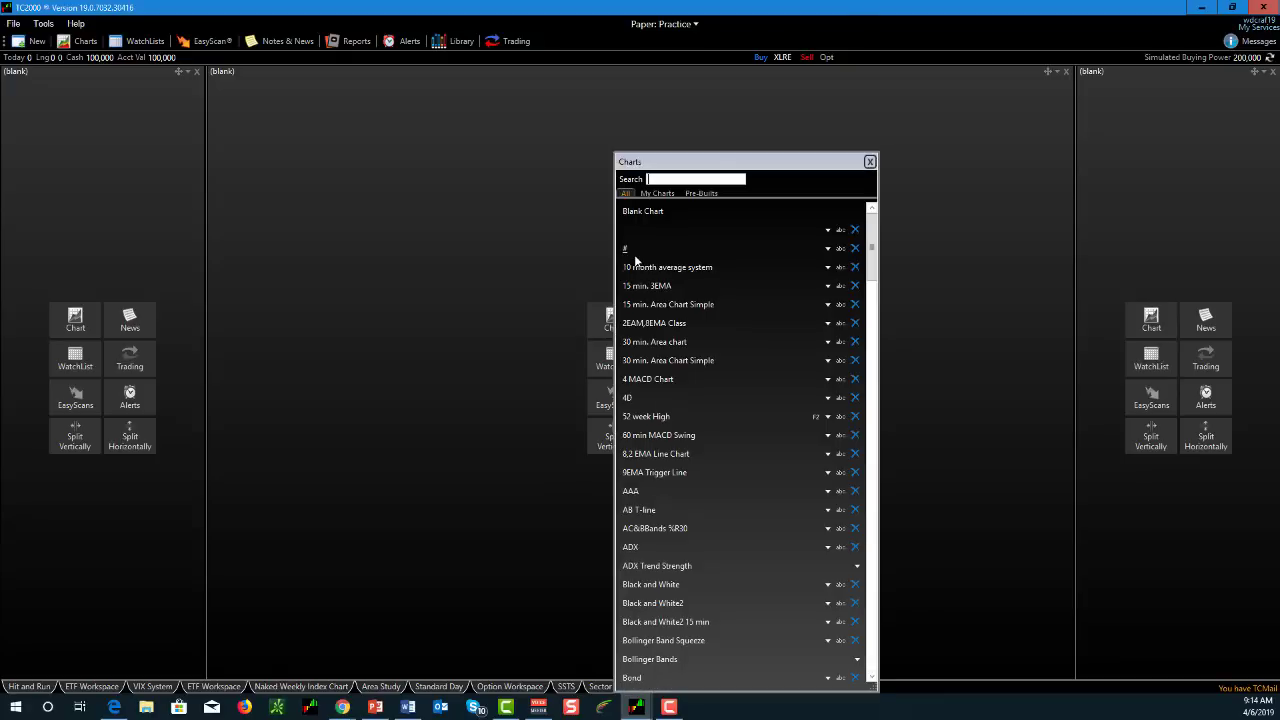
{"action": "type", "text": "nake"}
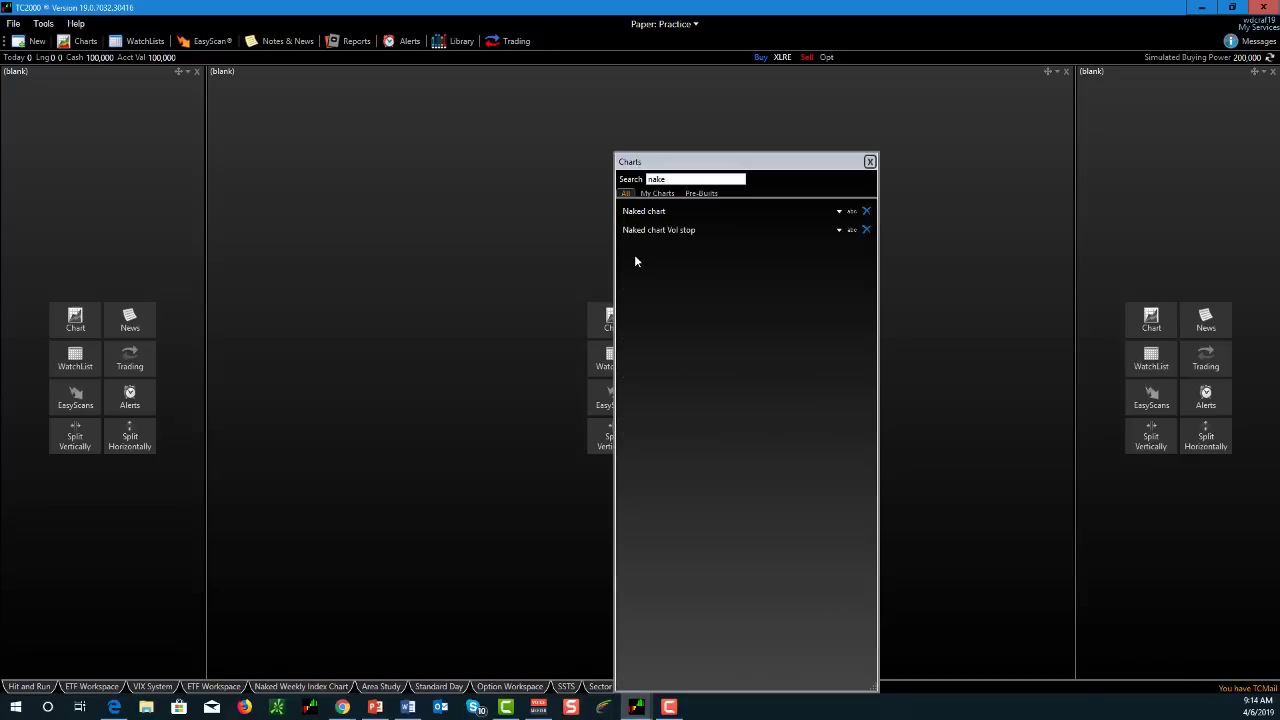
{"action": "left_click", "coordinate": [646, 212]}
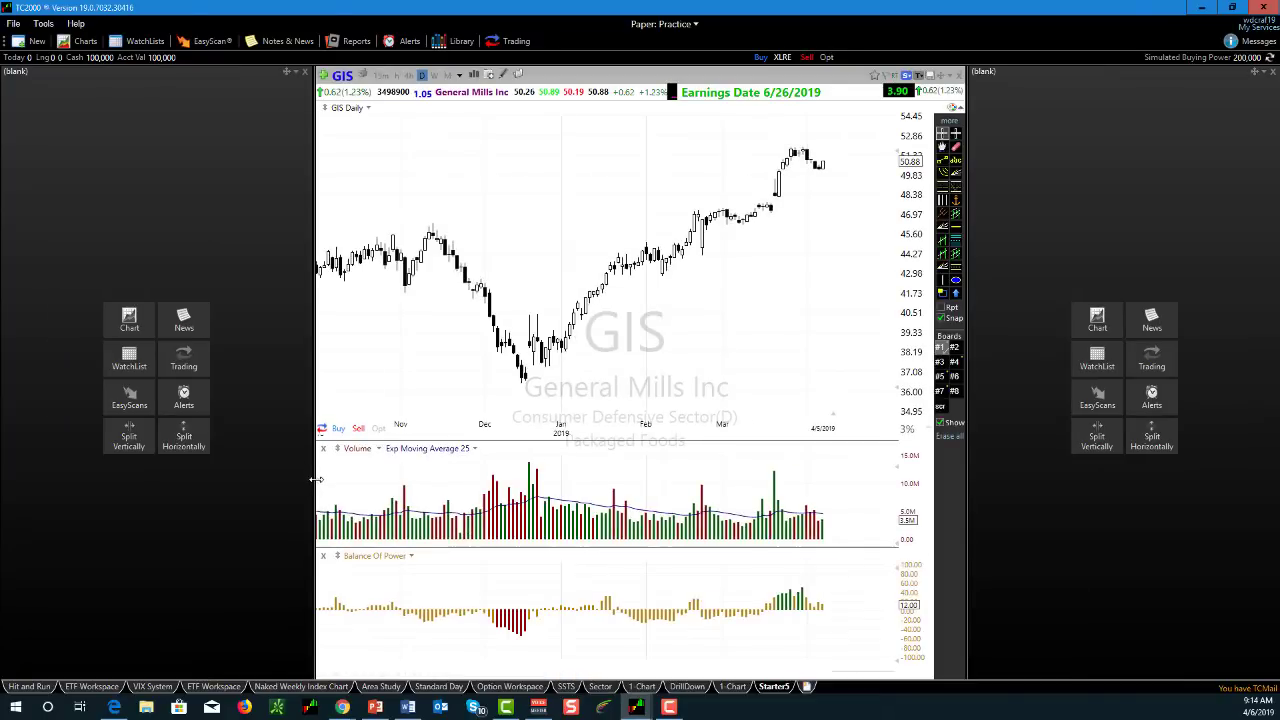
- Stretch the GIS chart pane's left and right edges outward so it fills most of the layout
{"action": "mouse_move", "coordinate": [316, 482]}
{"action": "left_click_drag", "start_coordinate": [314, 494], "coordinate": [222, 492]}
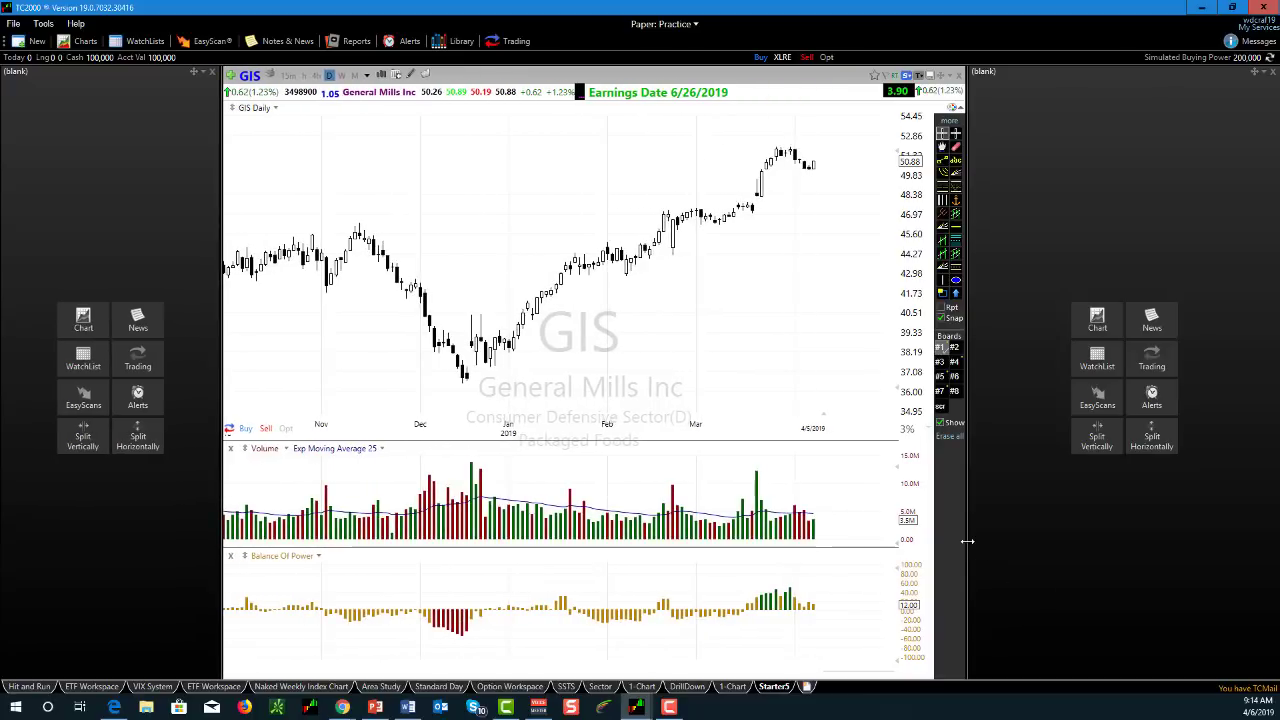
{"action": "left_click_drag", "start_coordinate": [967, 540], "coordinate": [1022, 537]}
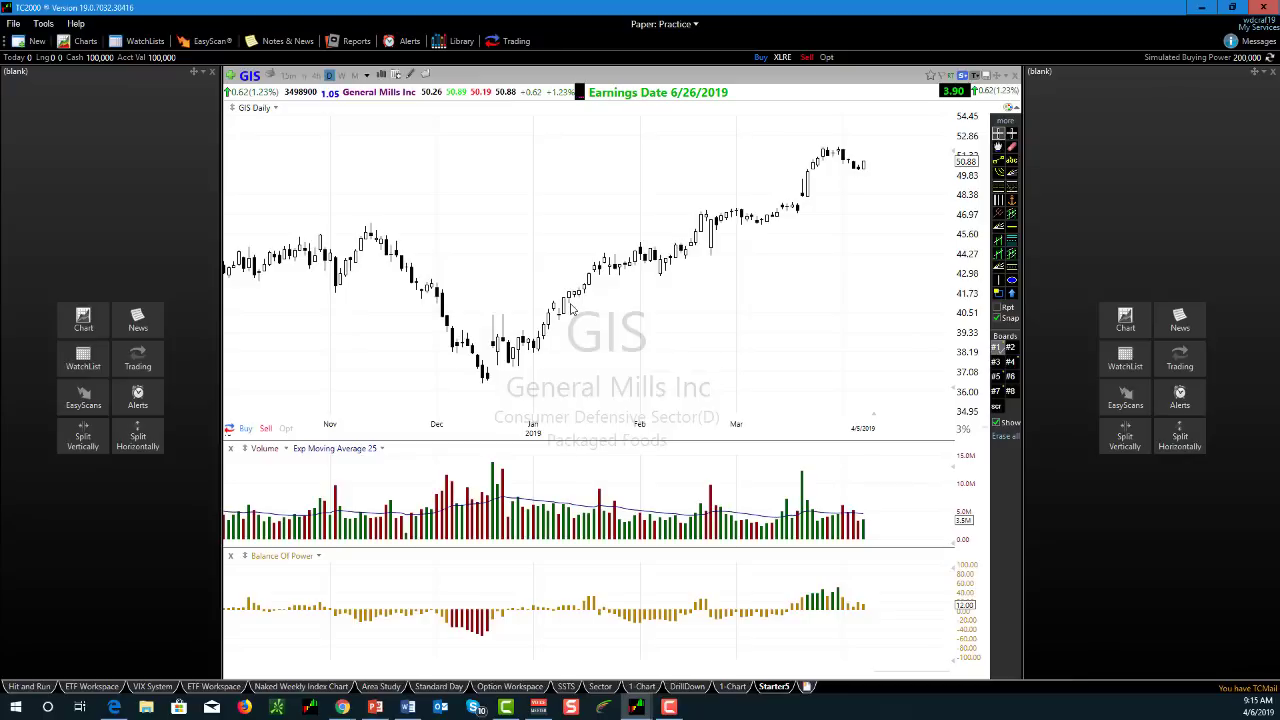
- Open the 'Naked chart Vol stop' chart template as a floating GIS daily chart window
{"action": "left_click", "coordinate": [85, 45]}
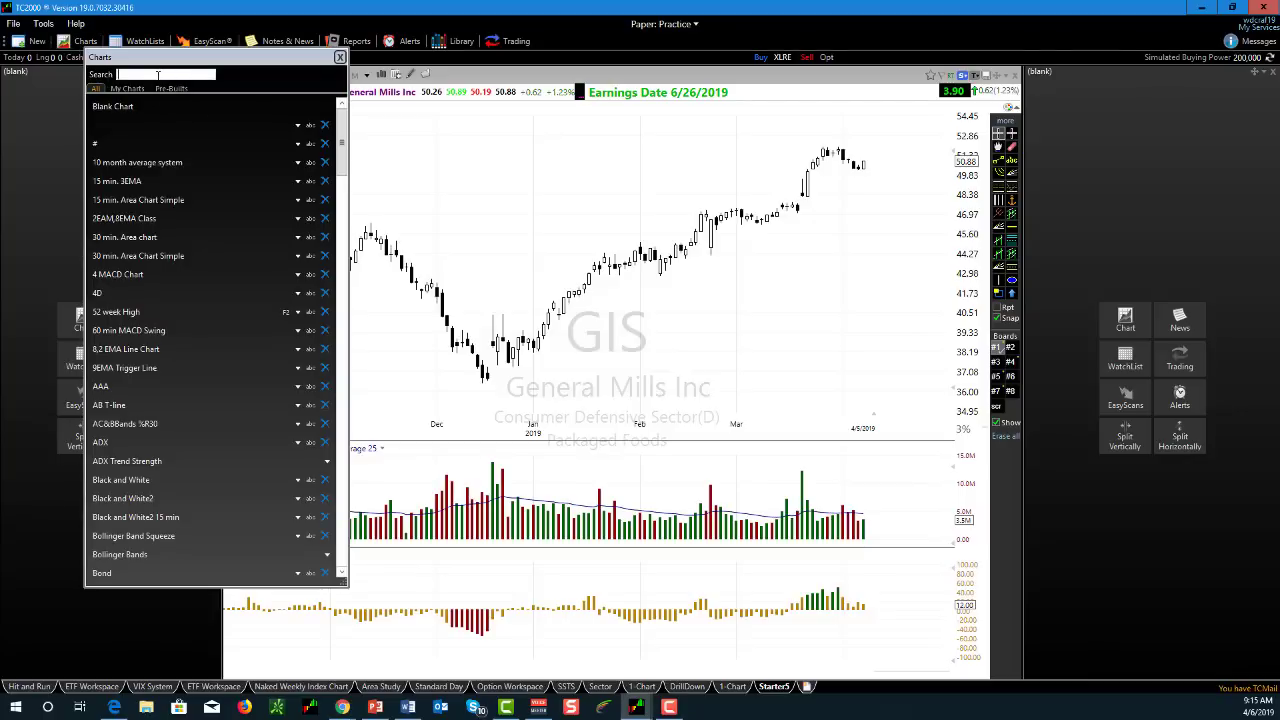
{"action": "type", "text": "nake"}
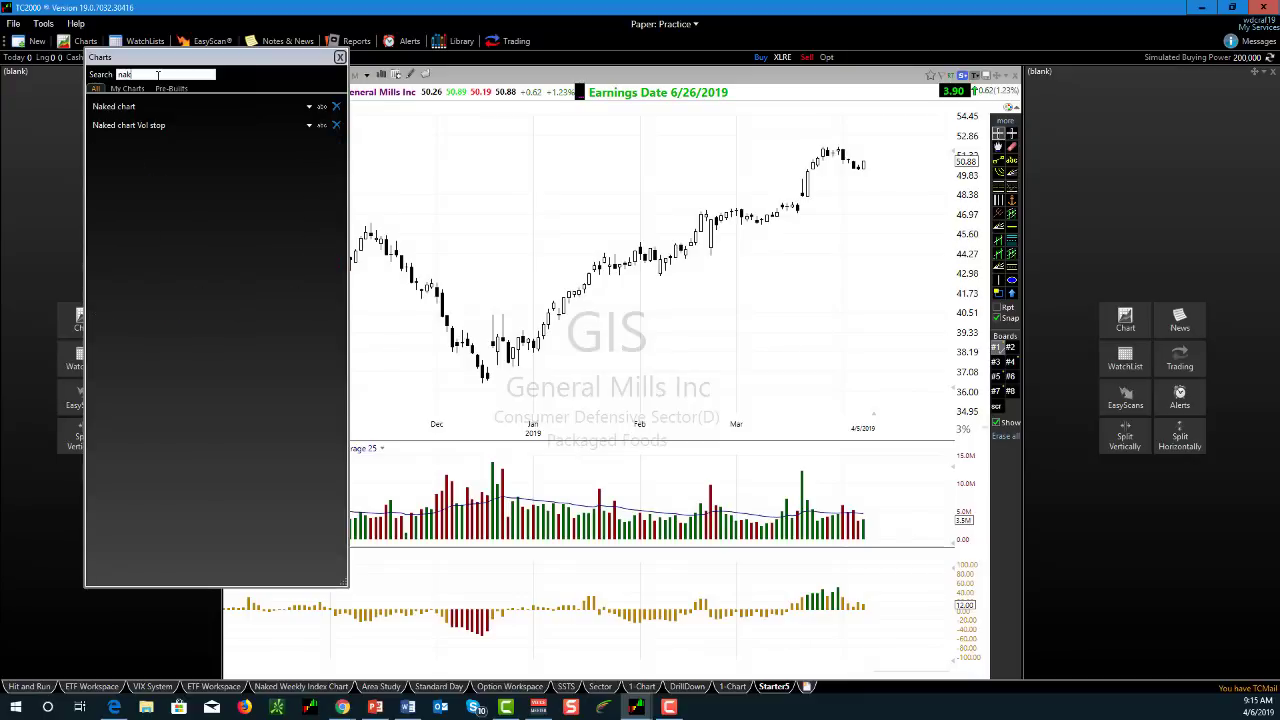
{"action": "left_click", "coordinate": [143, 126]}
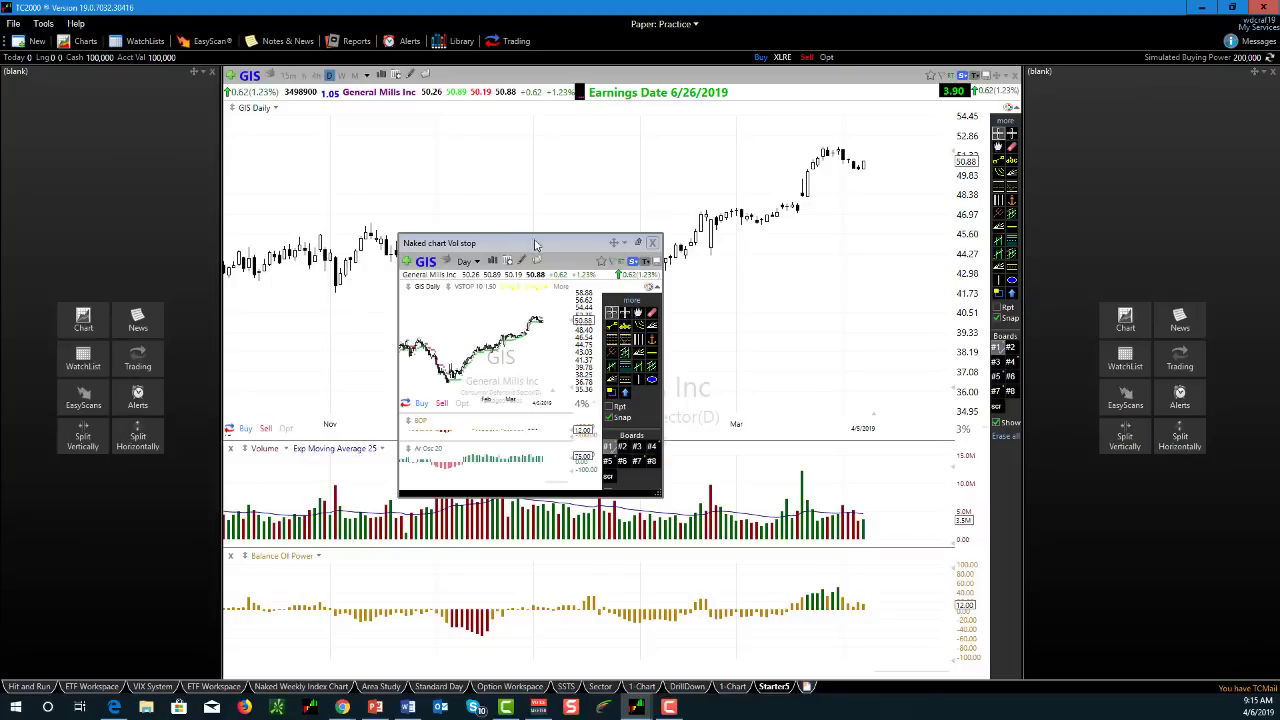
- Move the floating Vol stop chart and dock it as a tab beside Naked chart in the centre pane
{"action": "left_click_drag", "start_coordinate": [553, 240], "coordinate": [470, 273]}
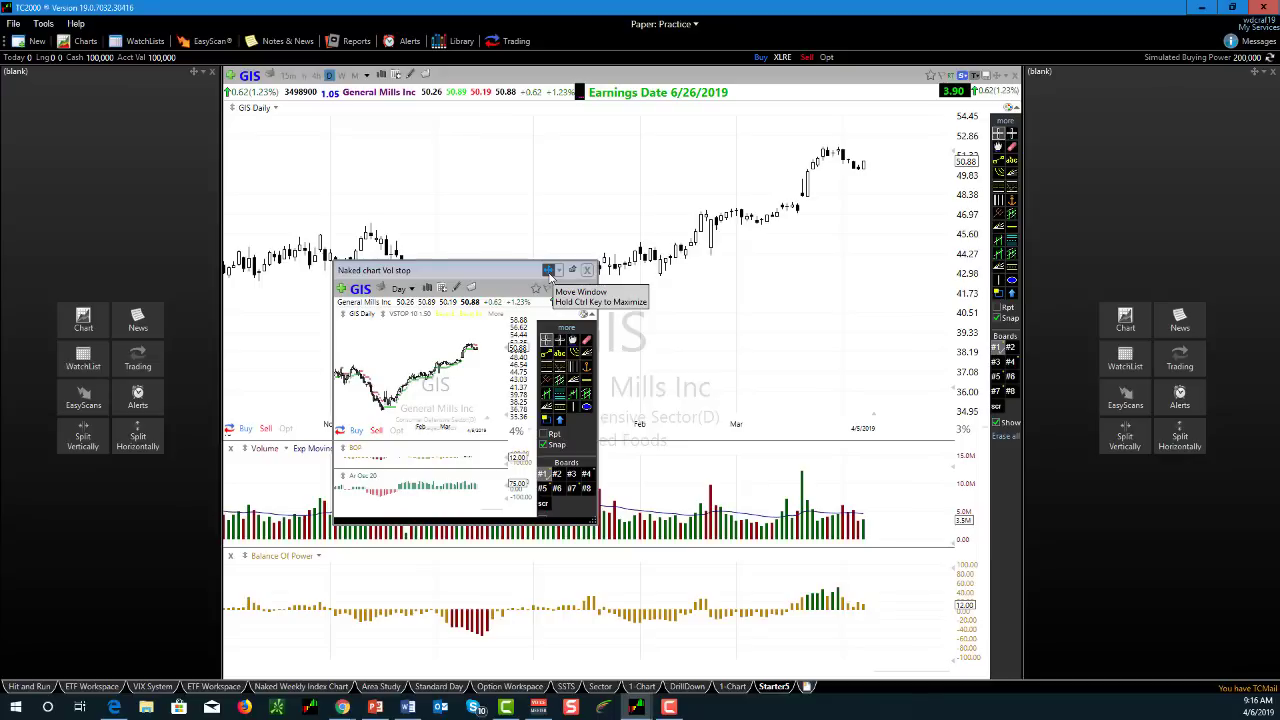
{"action": "left_click", "coordinate": [548, 271]}
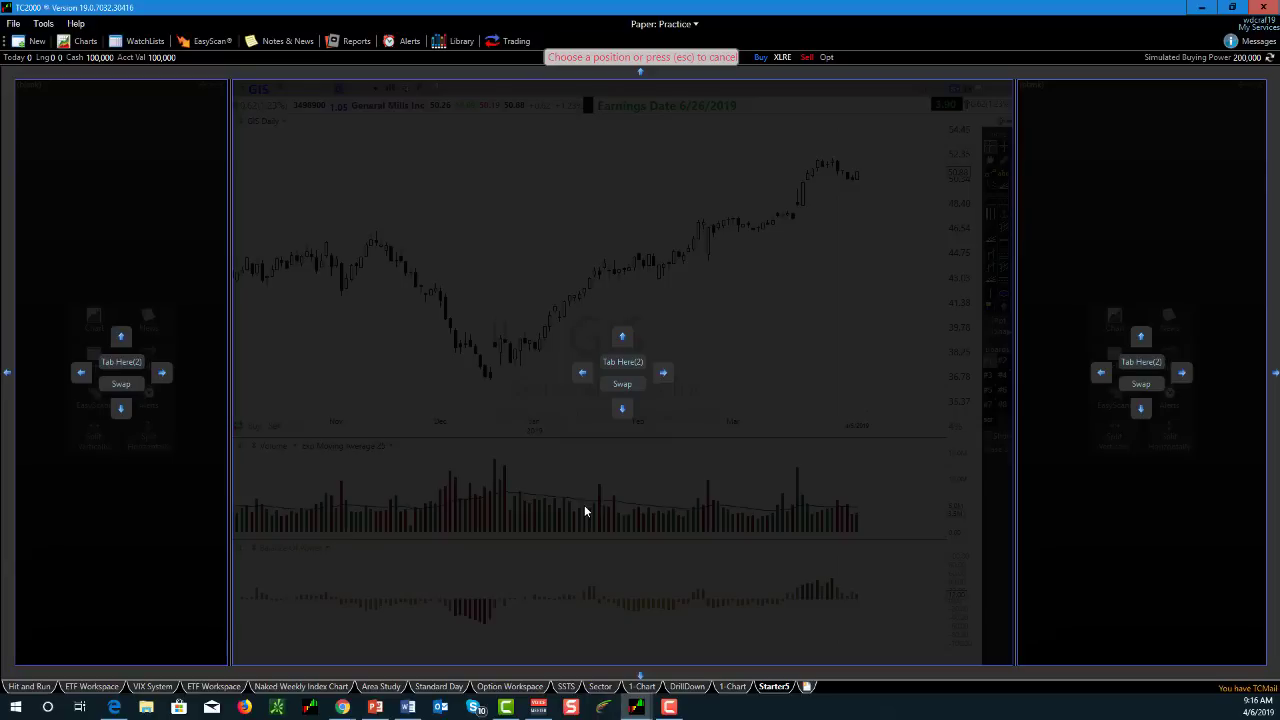
{"action": "left_click", "coordinate": [623, 372]}
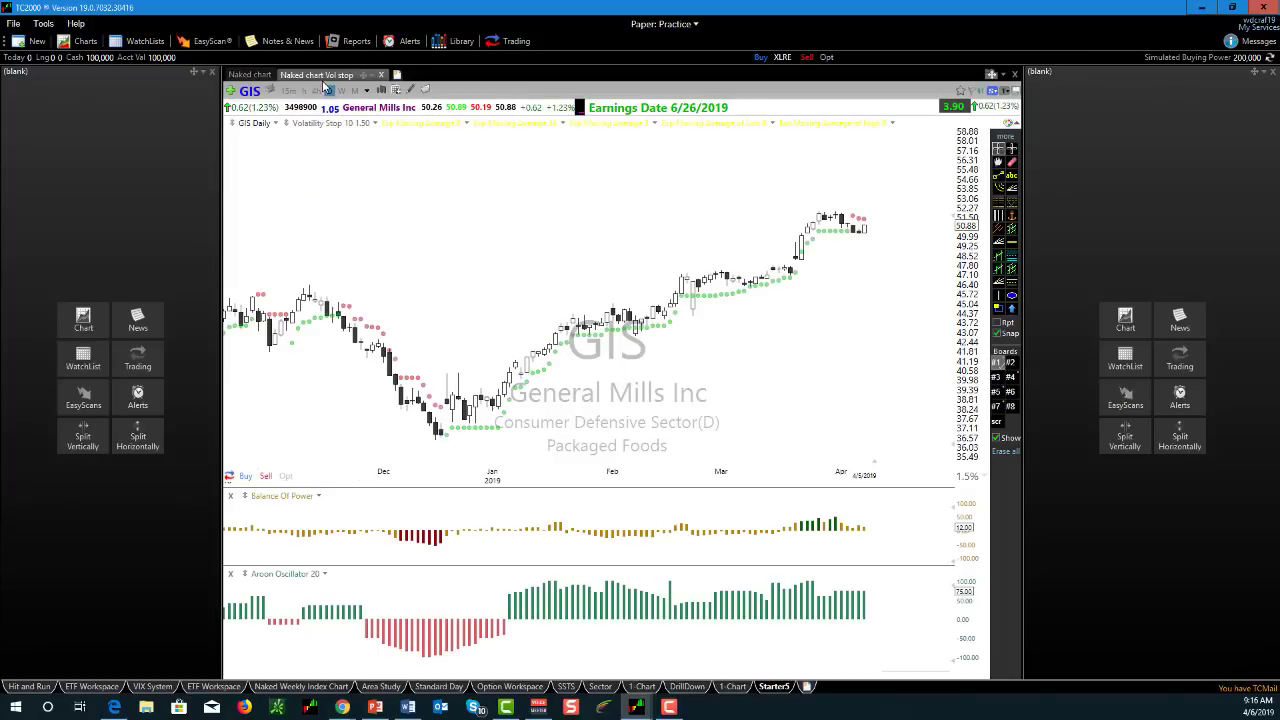
{"action": "left_click", "coordinate": [252, 75]}
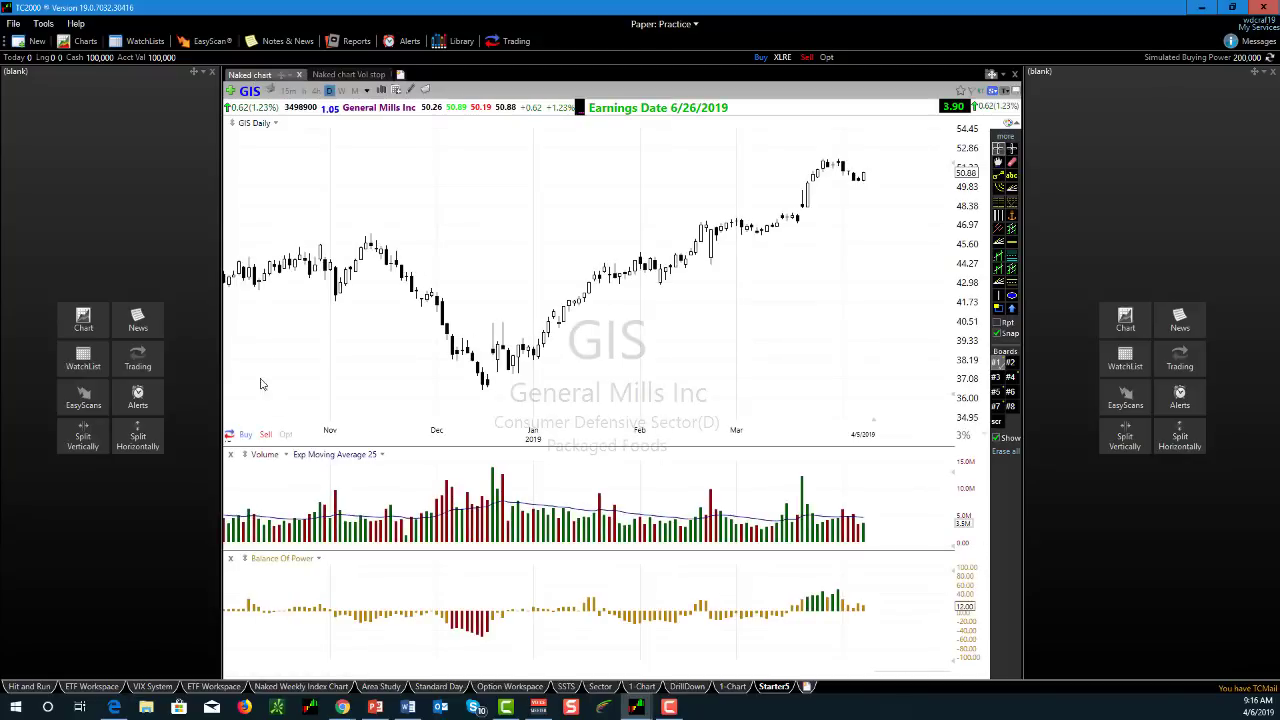
{"action": "left_click", "coordinate": [346, 76]}
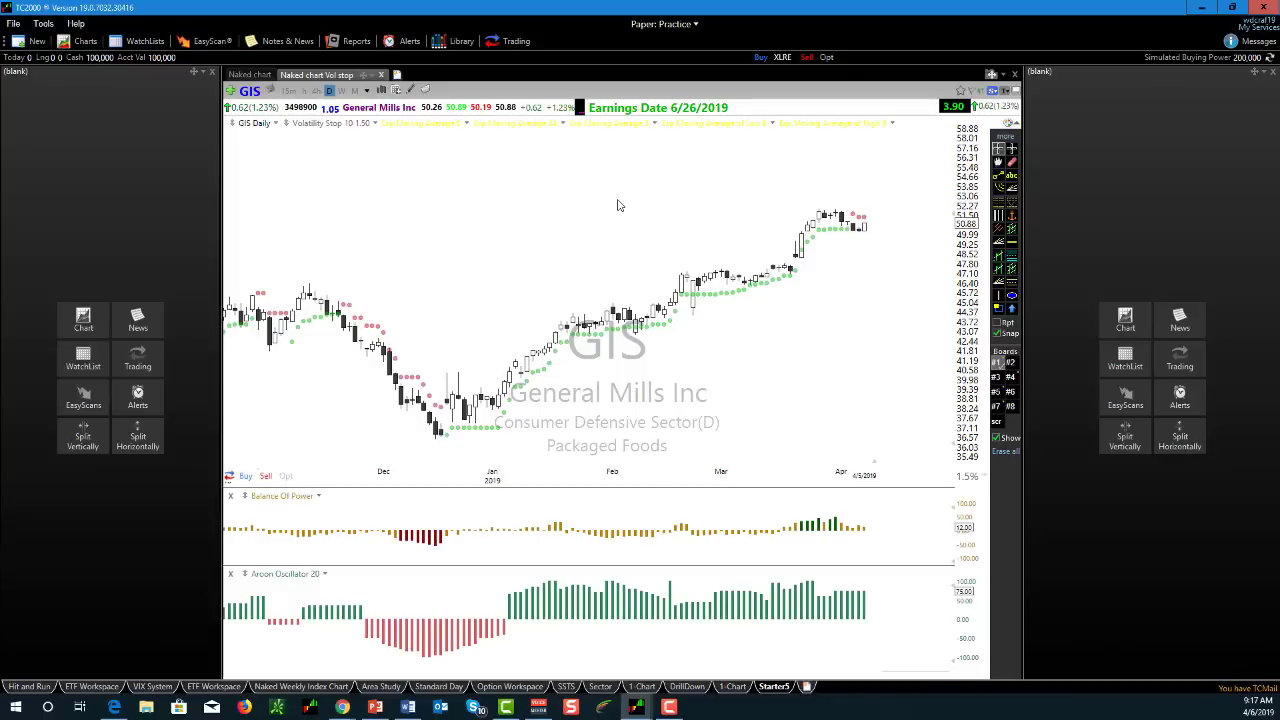
- Open the Ringer chart template (GIS daily, Aroon Oscillator 10) and begin docking its floating window
{"action": "left_click", "coordinate": [78, 42]}
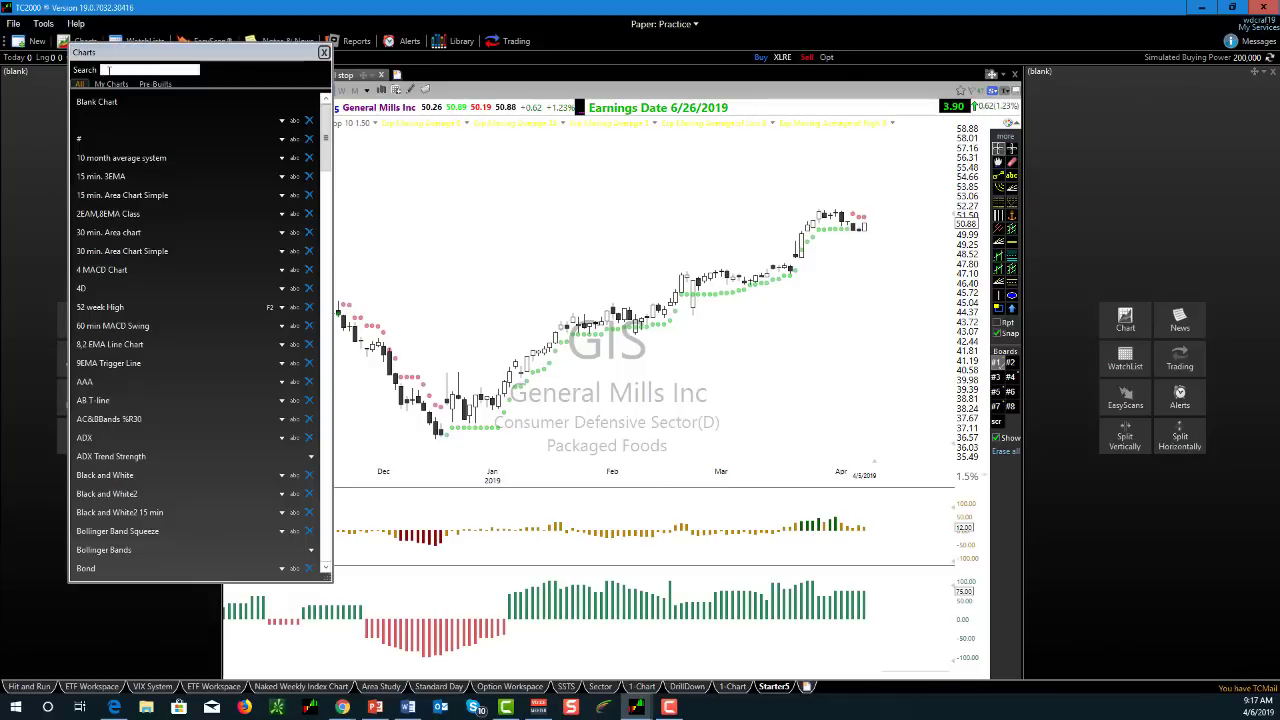
{"action": "type", "text": "ringer"}
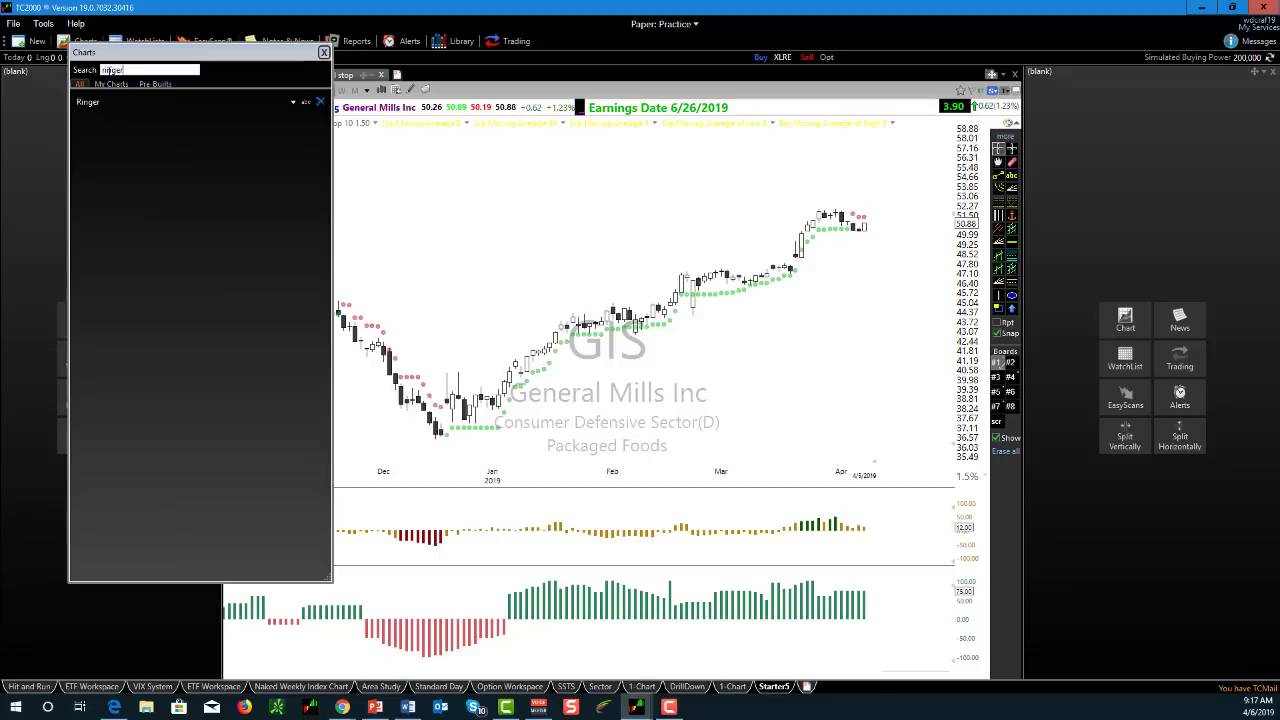
{"action": "left_click", "coordinate": [88, 102]}
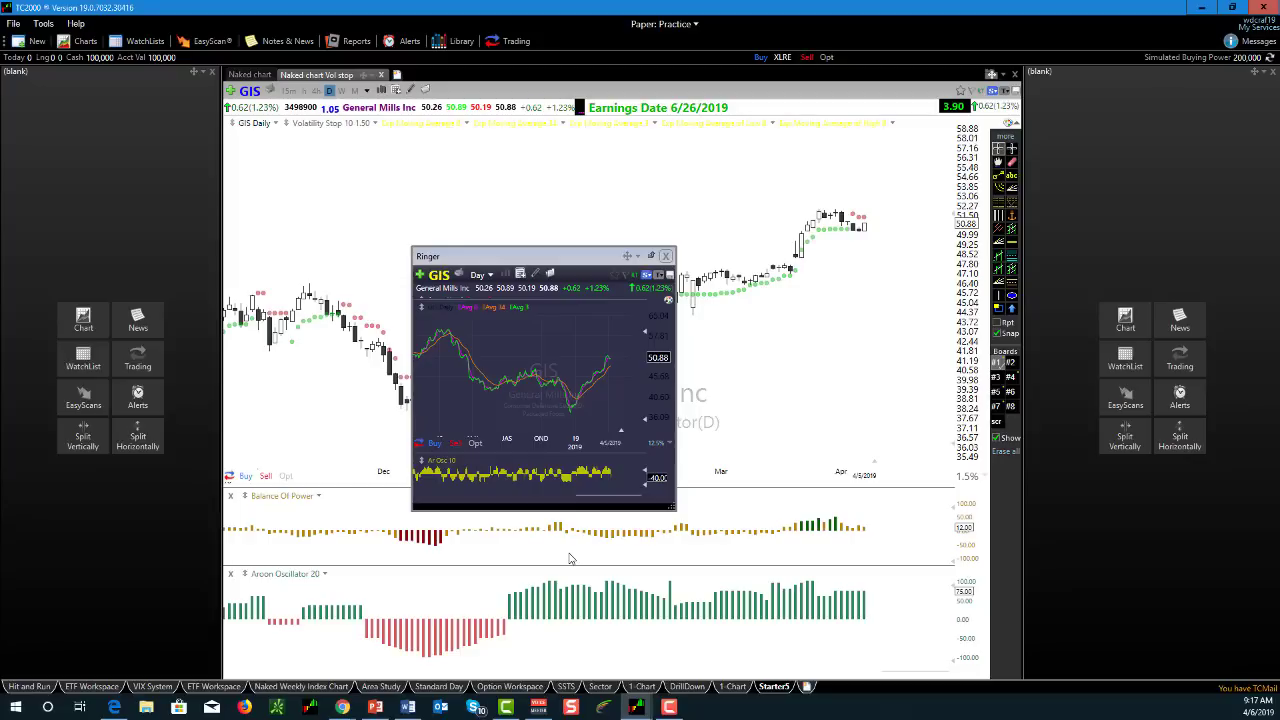
{"action": "left_click", "coordinate": [626, 258]}
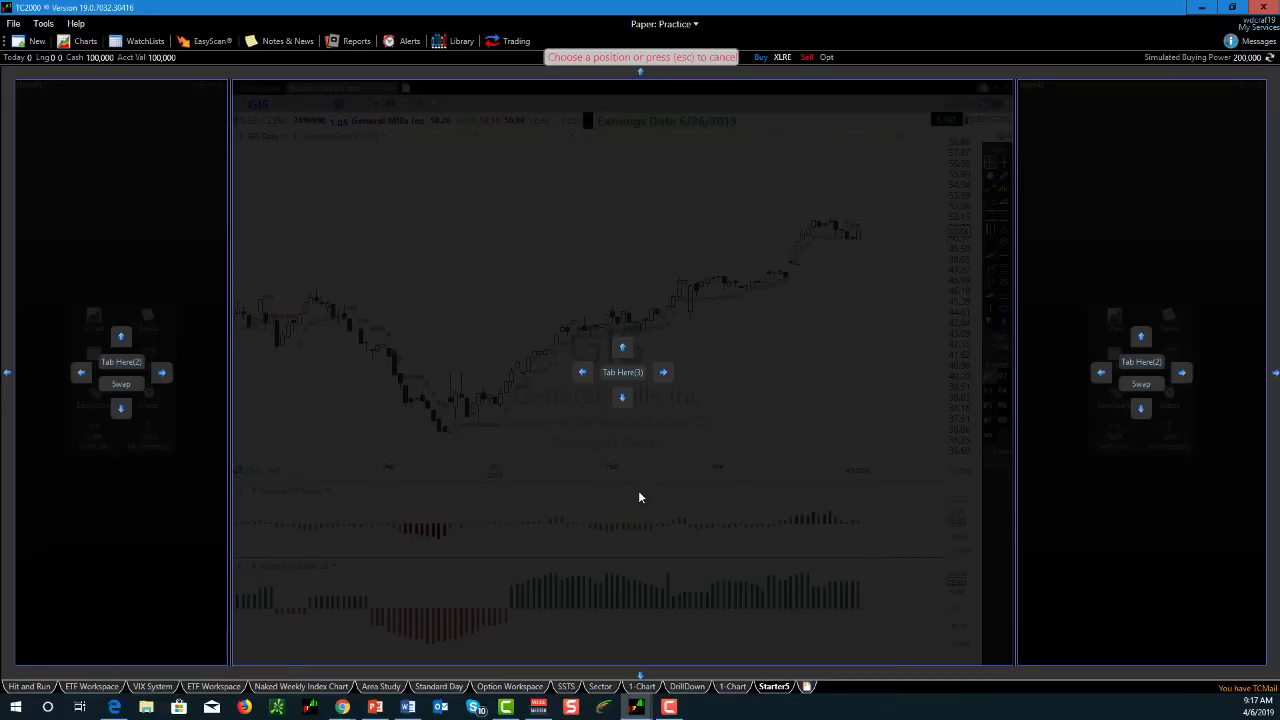
- Dock Ringer as the third centre-pane tab and switch back to the Naked chart tab
{"action": "left_click", "coordinate": [614, 376]}
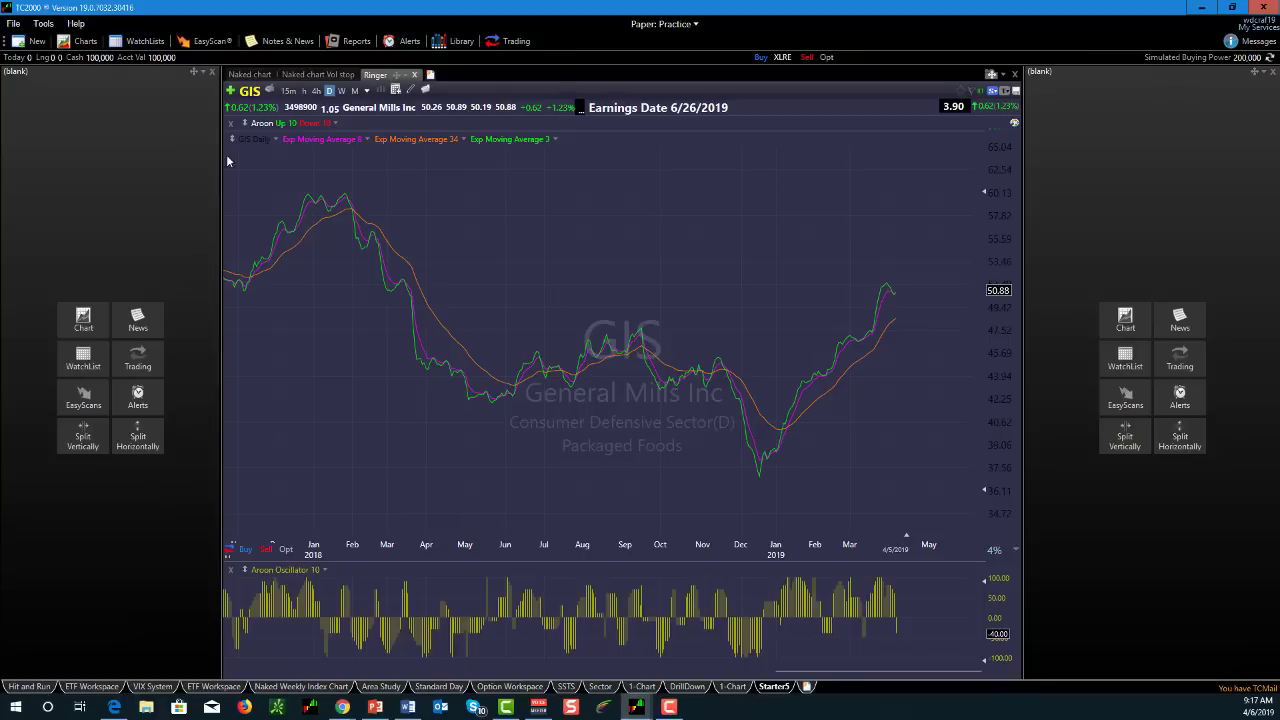
{"action": "left_click", "coordinate": [250, 75]}
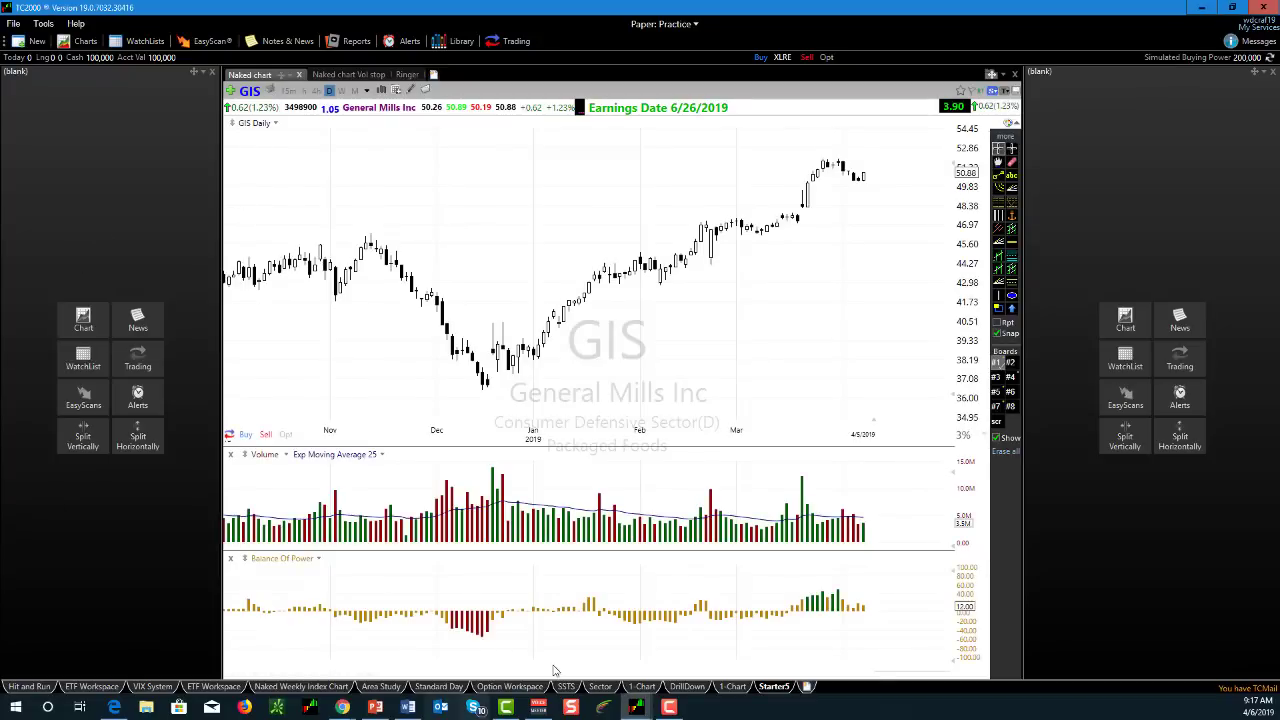
- Load the Options Focus Jan19 watchlist into the left pane and drag its splitter left to narrow it
{"action": "left_click", "coordinate": [81, 368]}
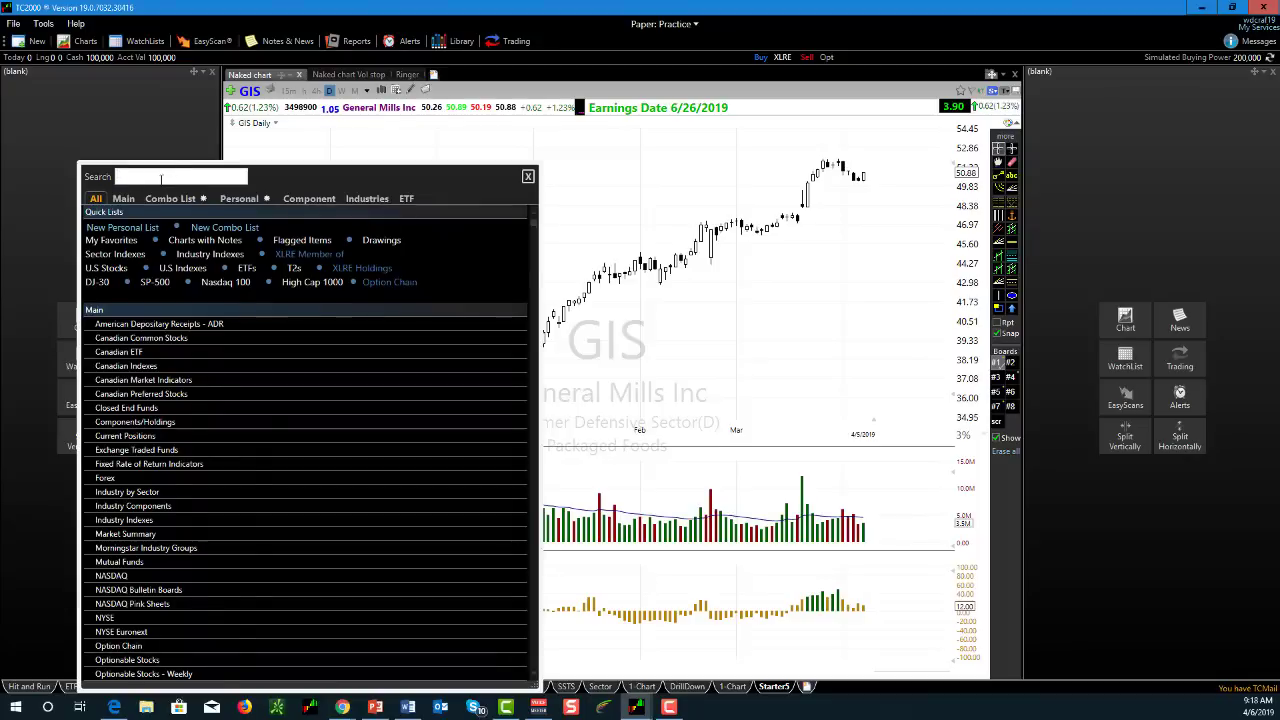
{"action": "type", "text": "jan"}
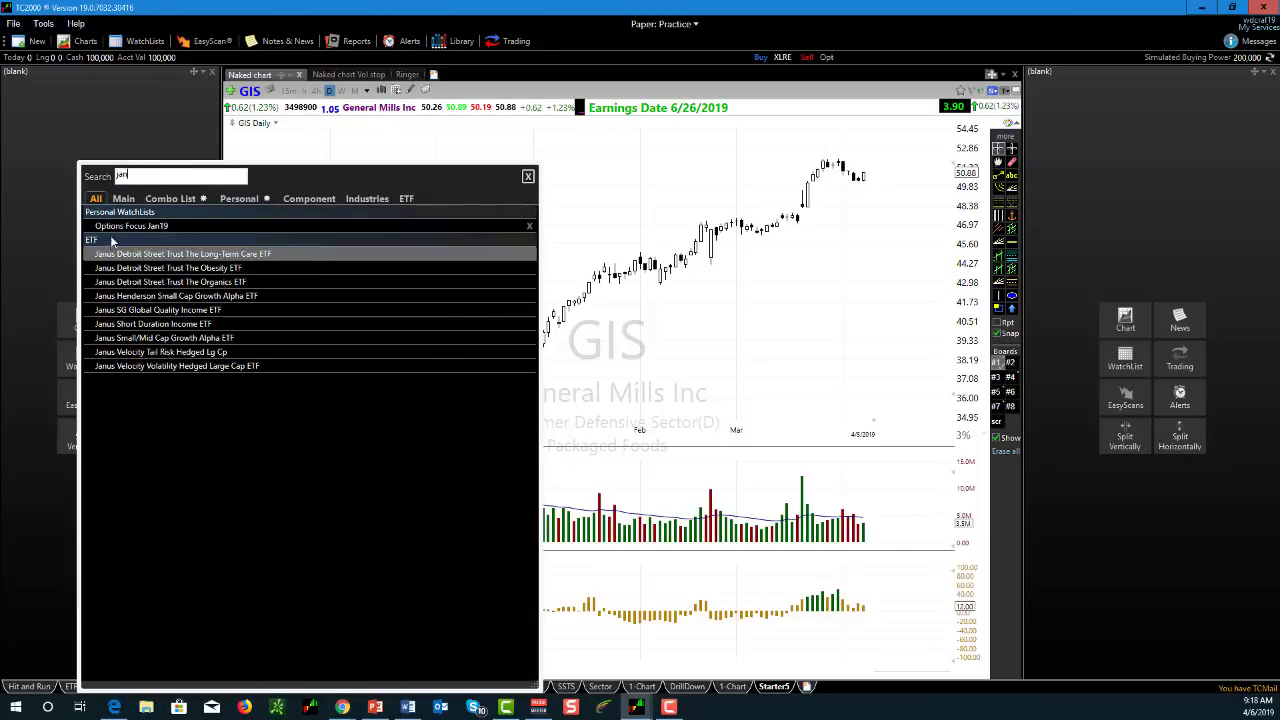
{"action": "left_click", "coordinate": [128, 225]}
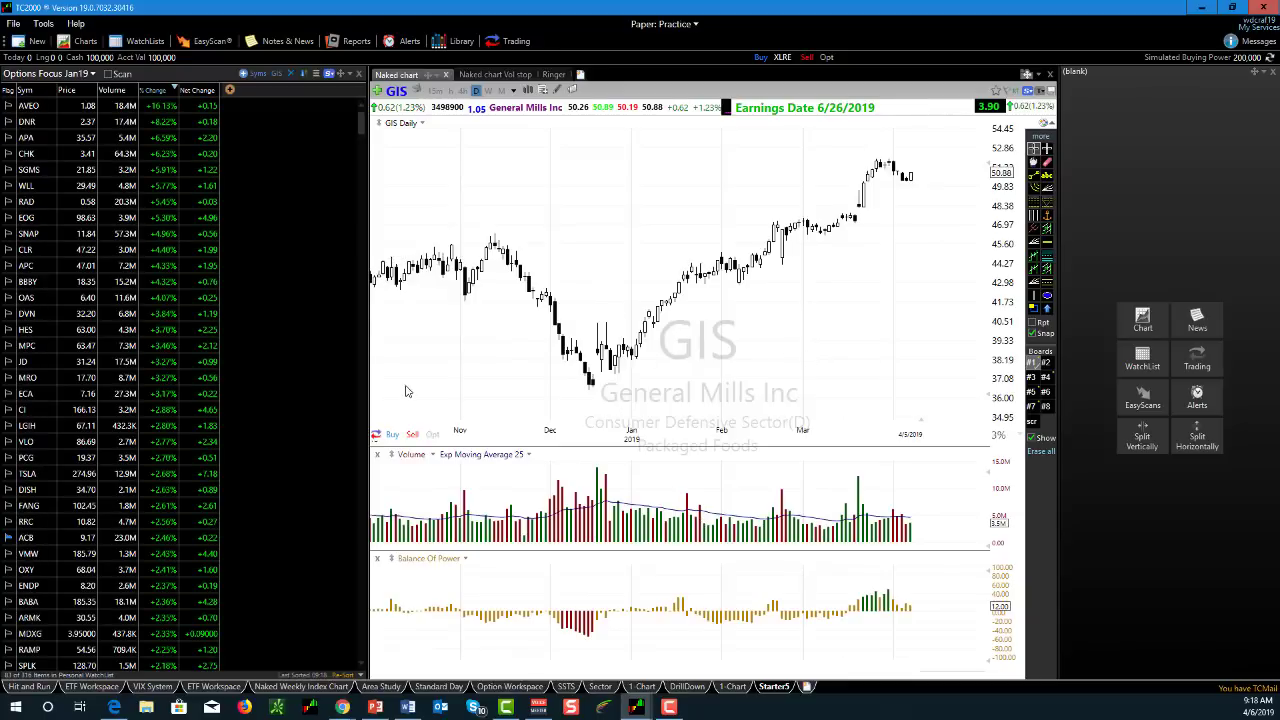
{"action": "left_click_drag", "start_coordinate": [368, 402], "coordinate": [239, 400]}
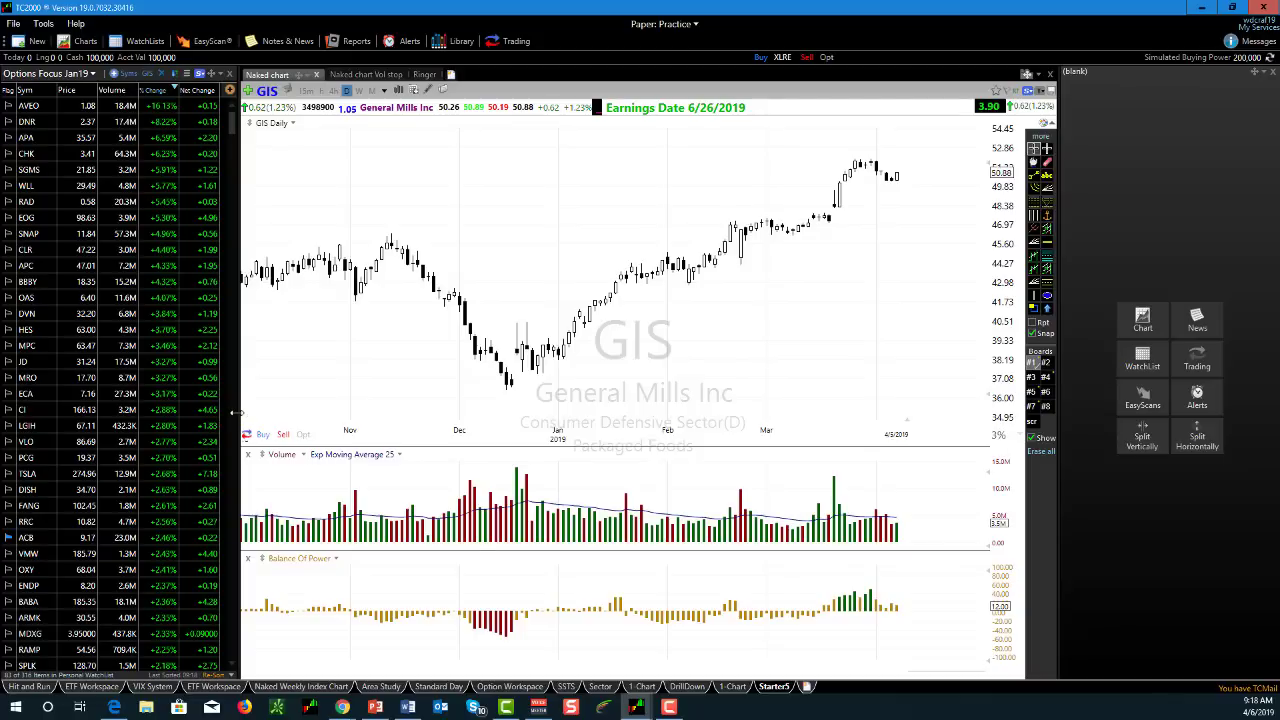
{"action": "mouse_move", "coordinate": [238, 412]}
{"action": "left_mouse_down"}
{"action": "mouse_move", "coordinate": [217, 418]}
{"action": "mouse_move", "coordinate": [231, 420]}
{"action": "left_mouse_up"}
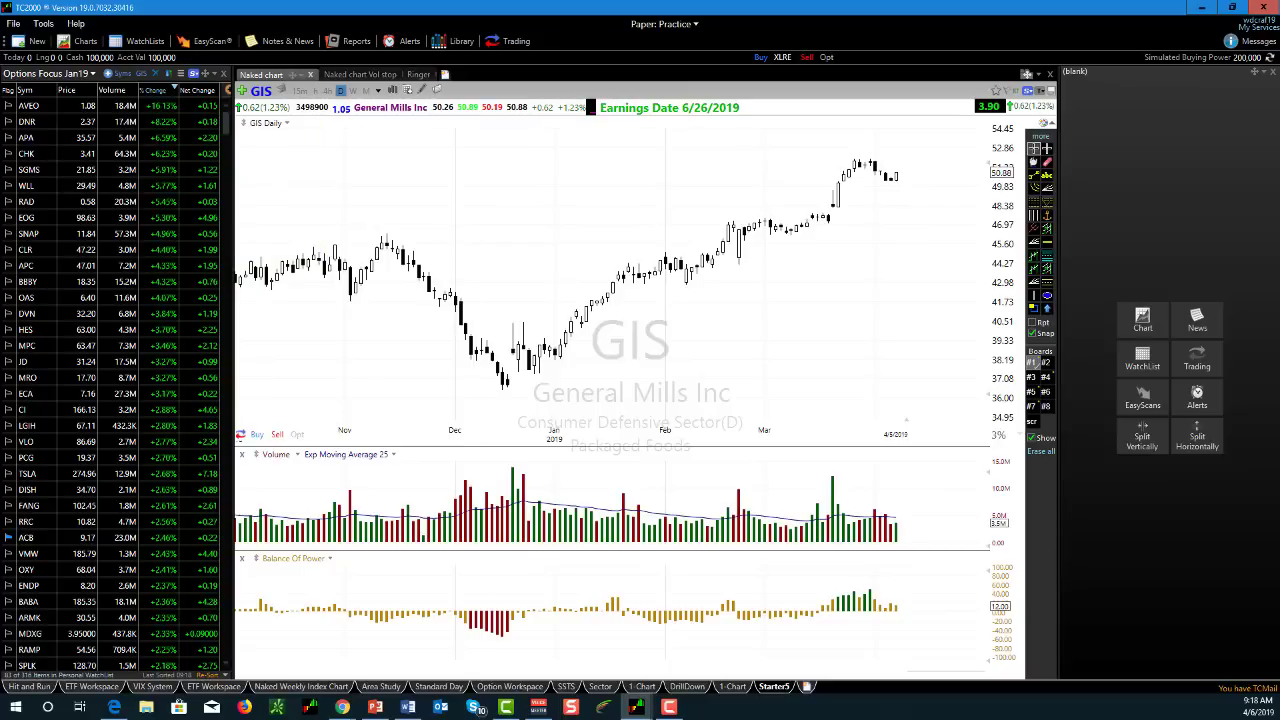
- Scan US Common Stocks with the EasyScan condition 'Rounded Bottom Breakout 2 - Daily'
{"action": "left_click", "coordinate": [210, 42]}
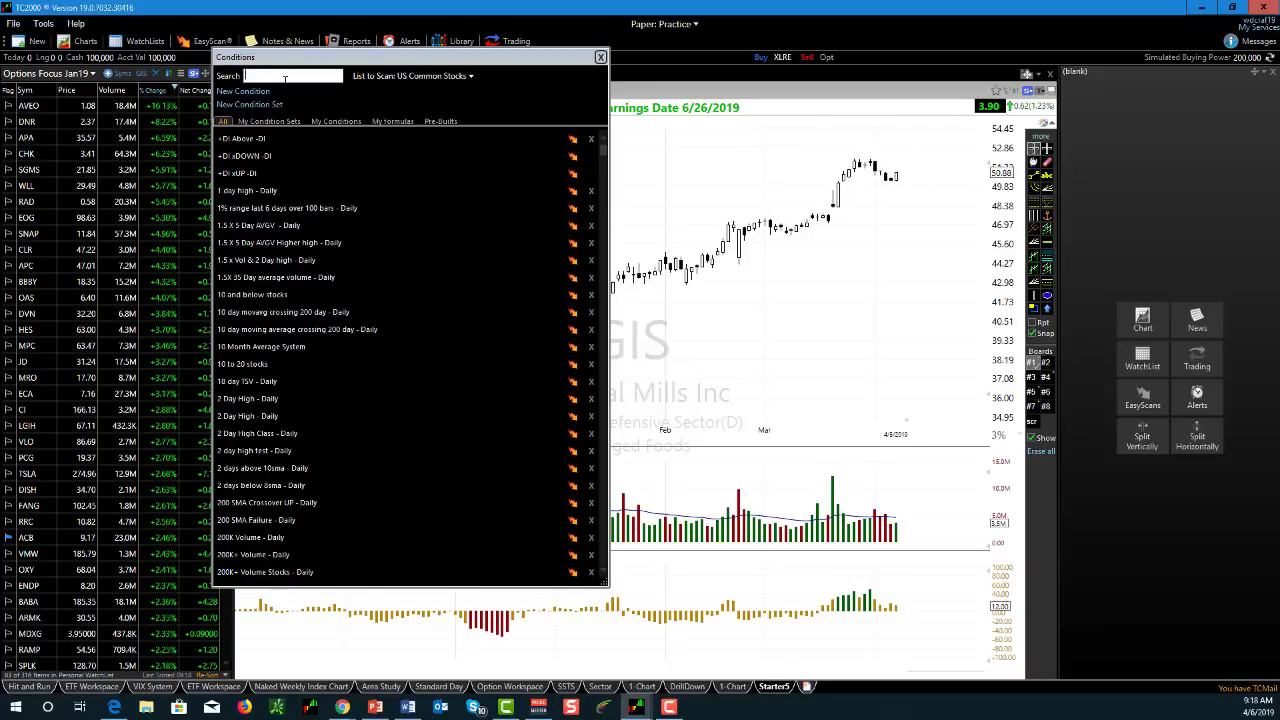
{"action": "type", "text": "rounded"}
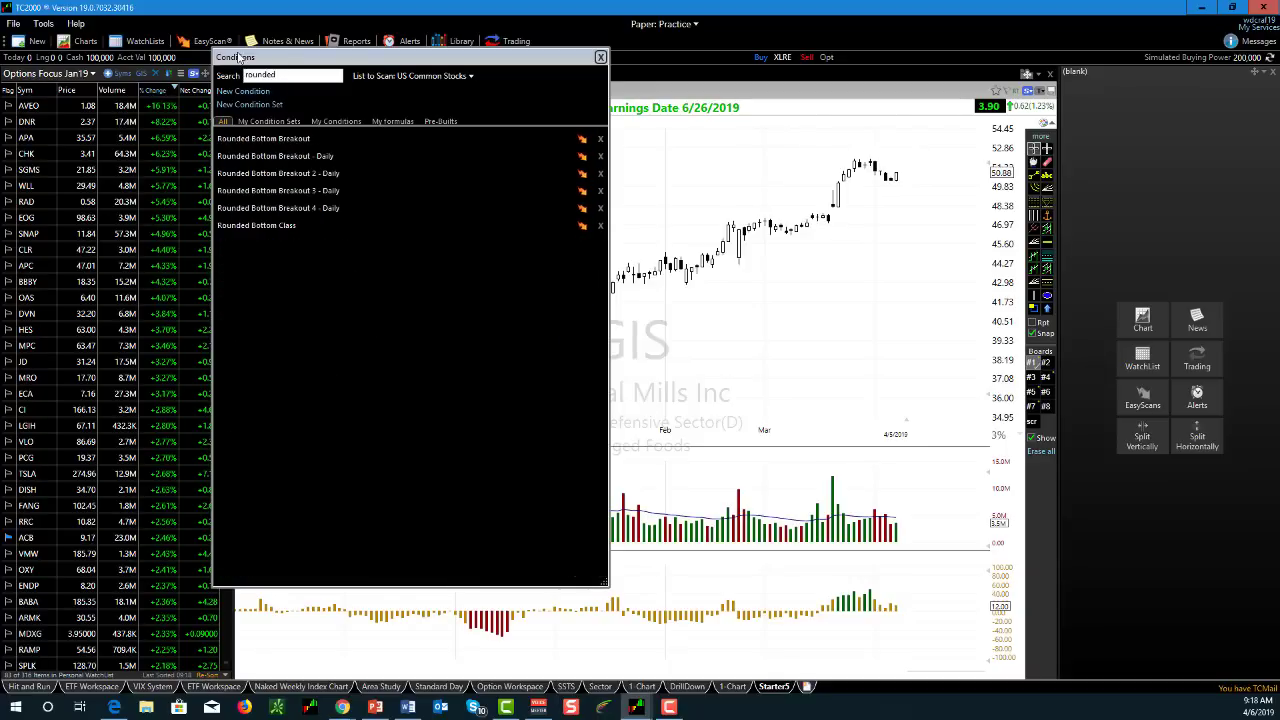
{"action": "double_click", "coordinate": [270, 173]}
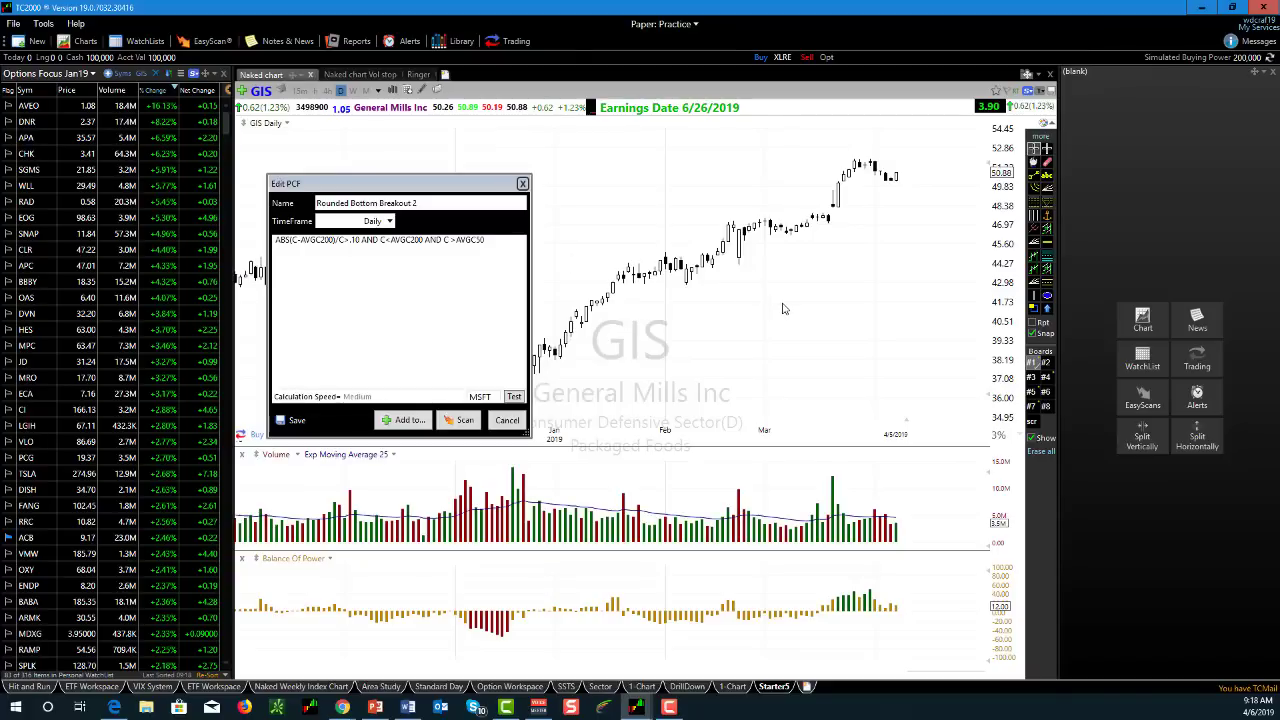
{"action": "left_click", "coordinate": [465, 421]}
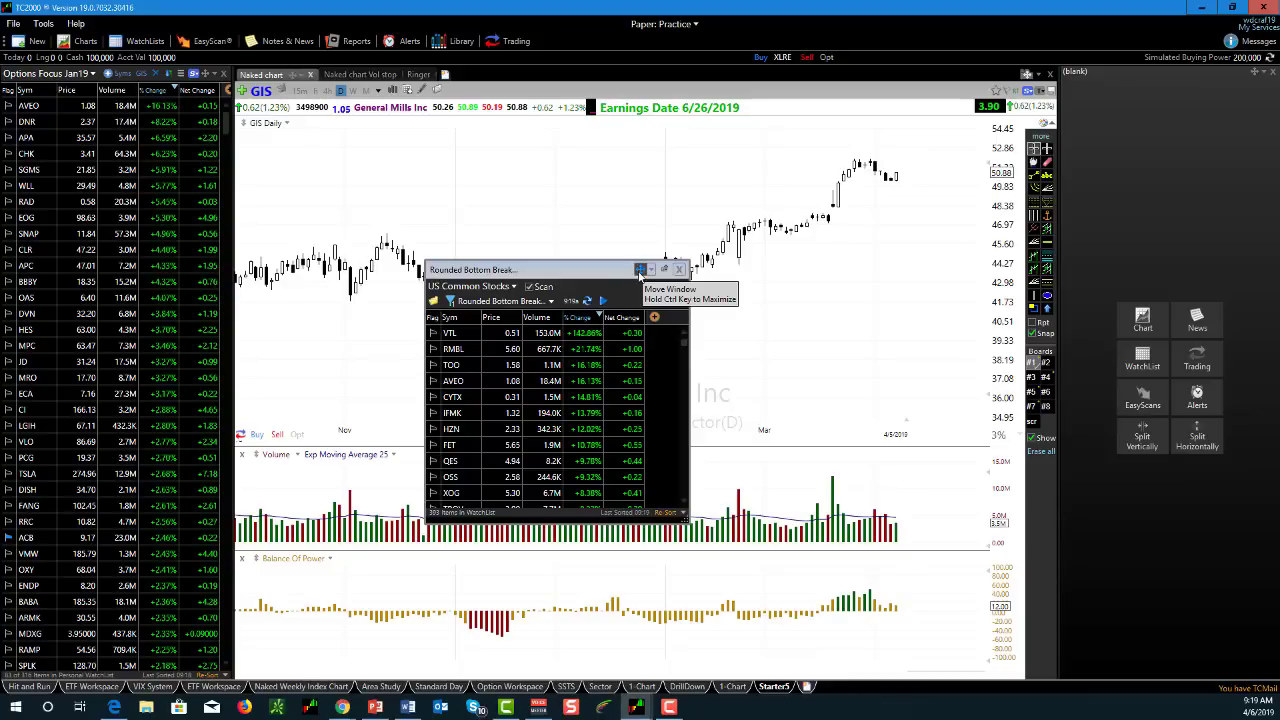
- Dock the Rounded Bottom Breakout scan results as a left-panel tab beside Options Focus Jan19
{"action": "left_click", "coordinate": [640, 271]}
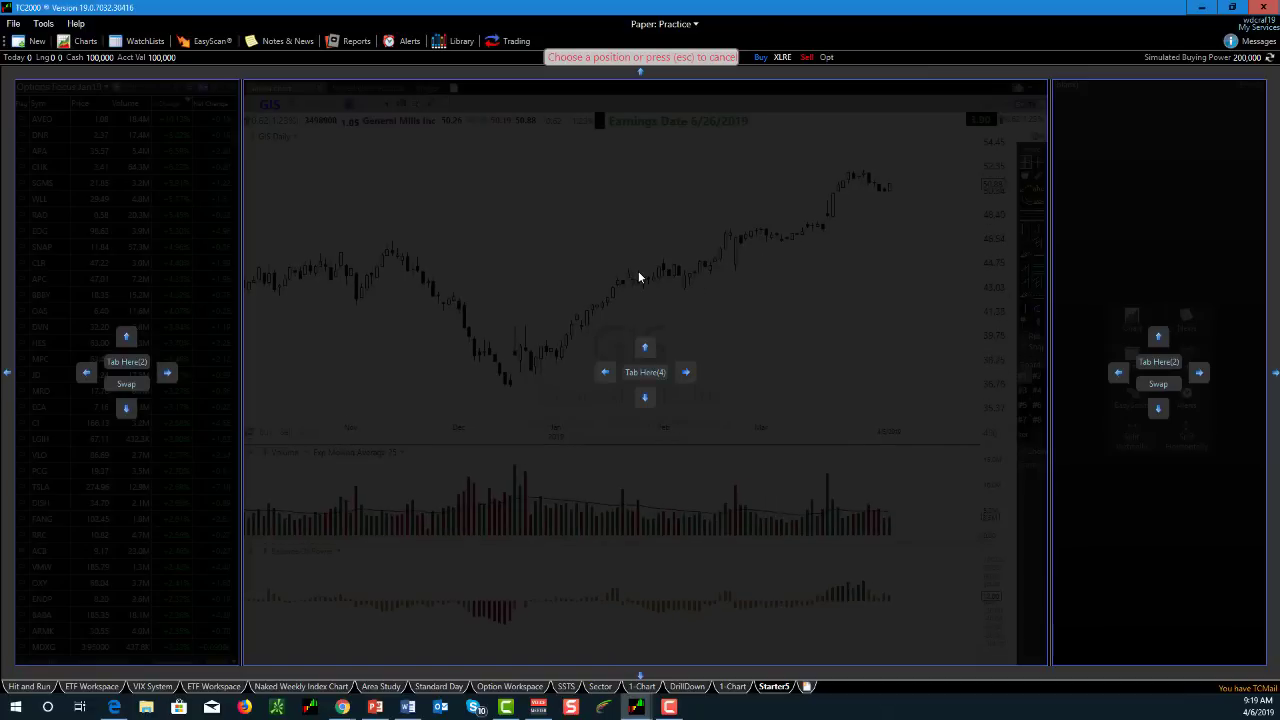
{"action": "left_click", "coordinate": [126, 362]}
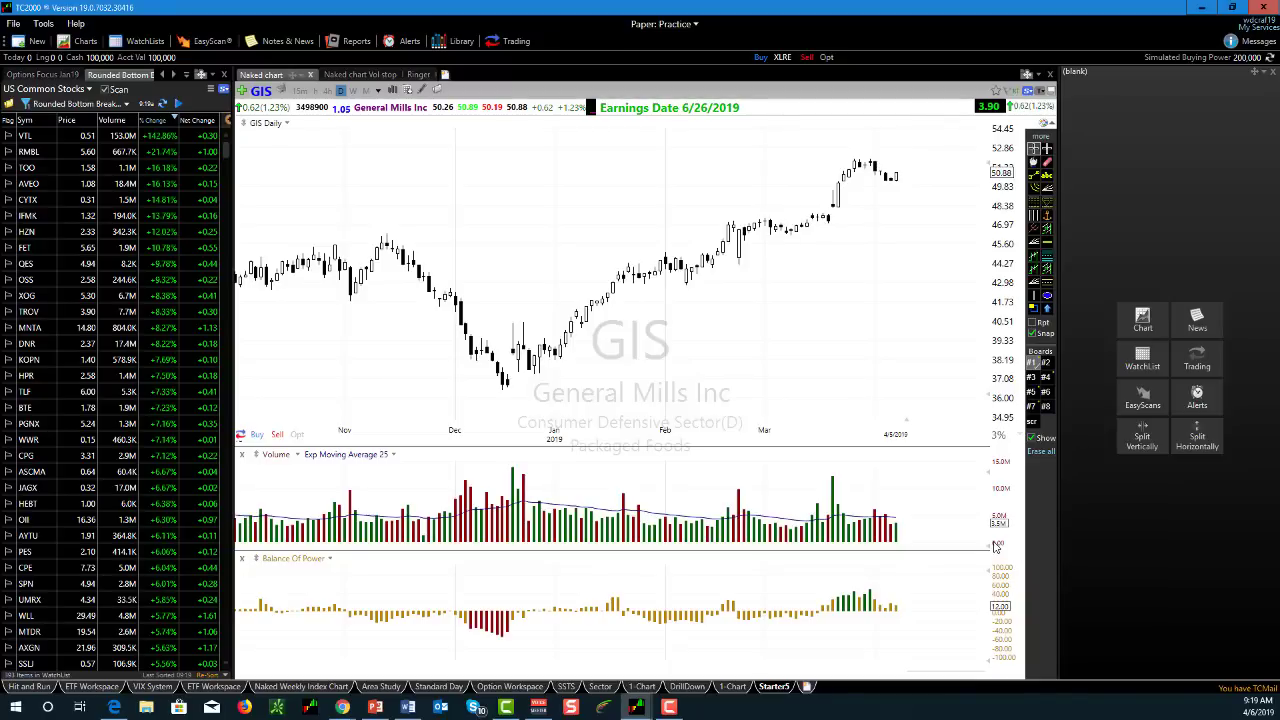
{"action": "left_click", "coordinate": [45, 76]}
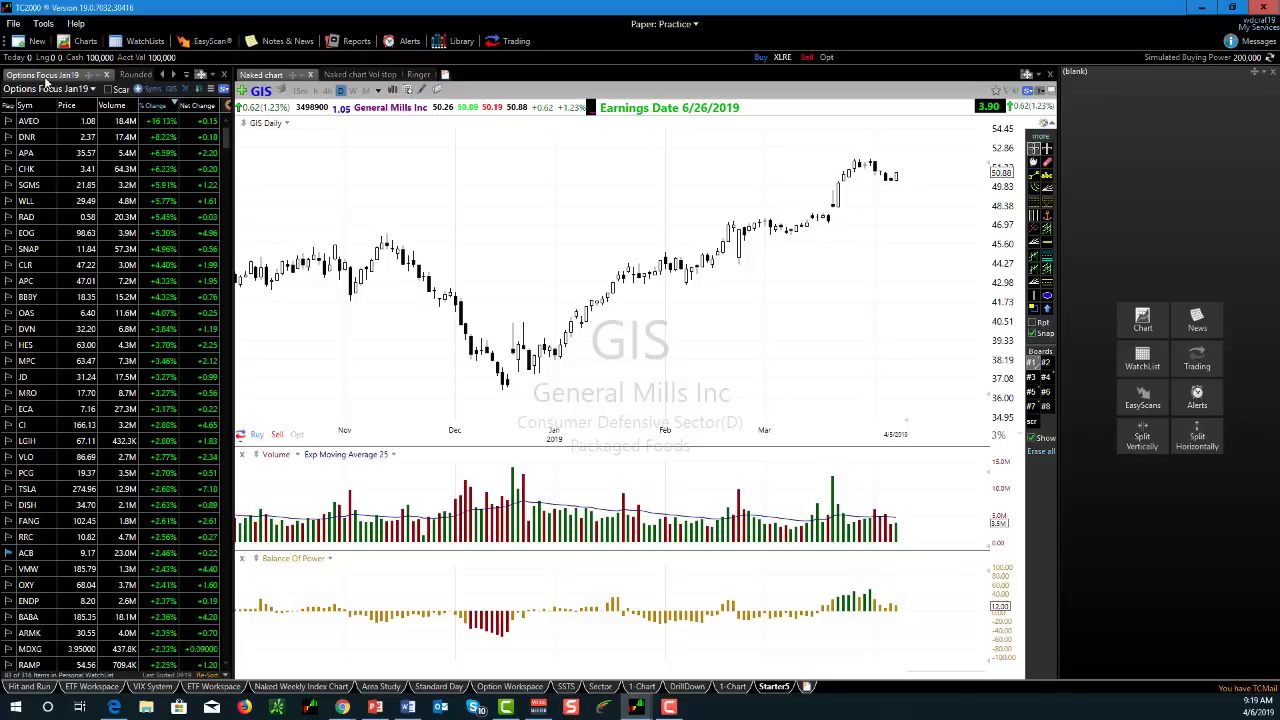
{"action": "left_click", "coordinate": [135, 76]}
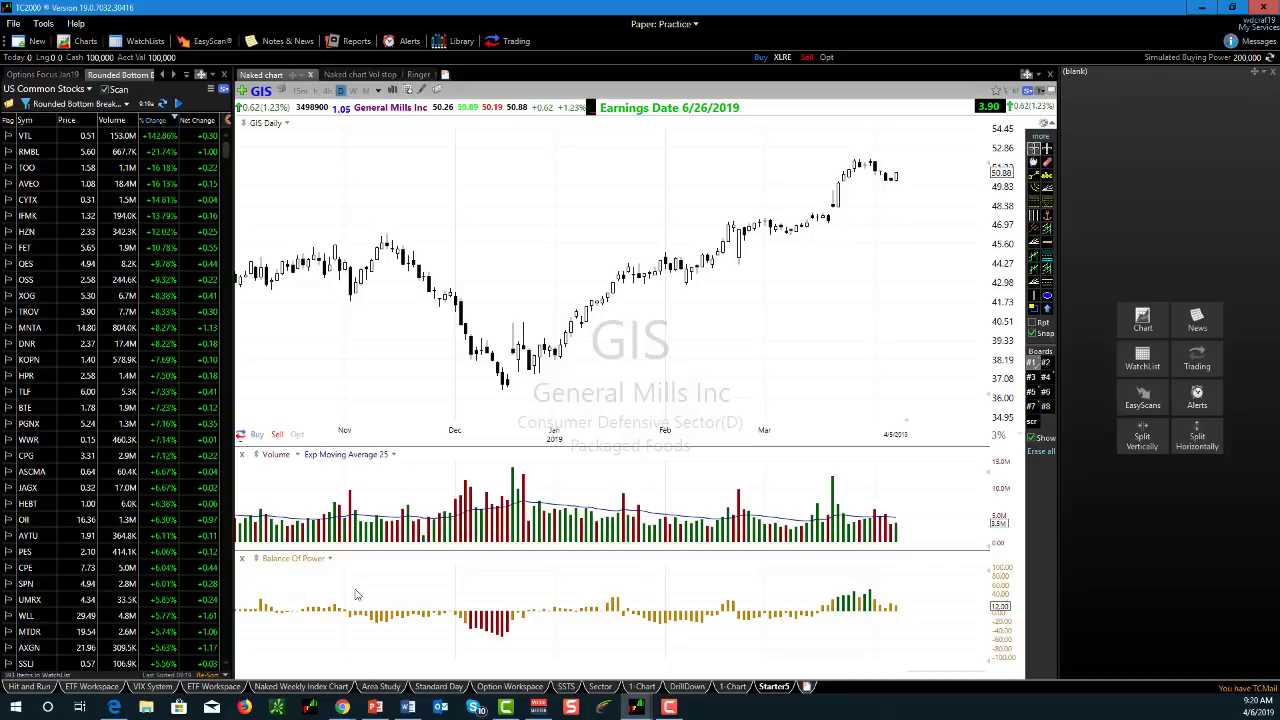
- On the Naked chart Vol stop tab, raise the Exp Moving Average 8 plot opacity
{"action": "left_click", "coordinate": [364, 76]}
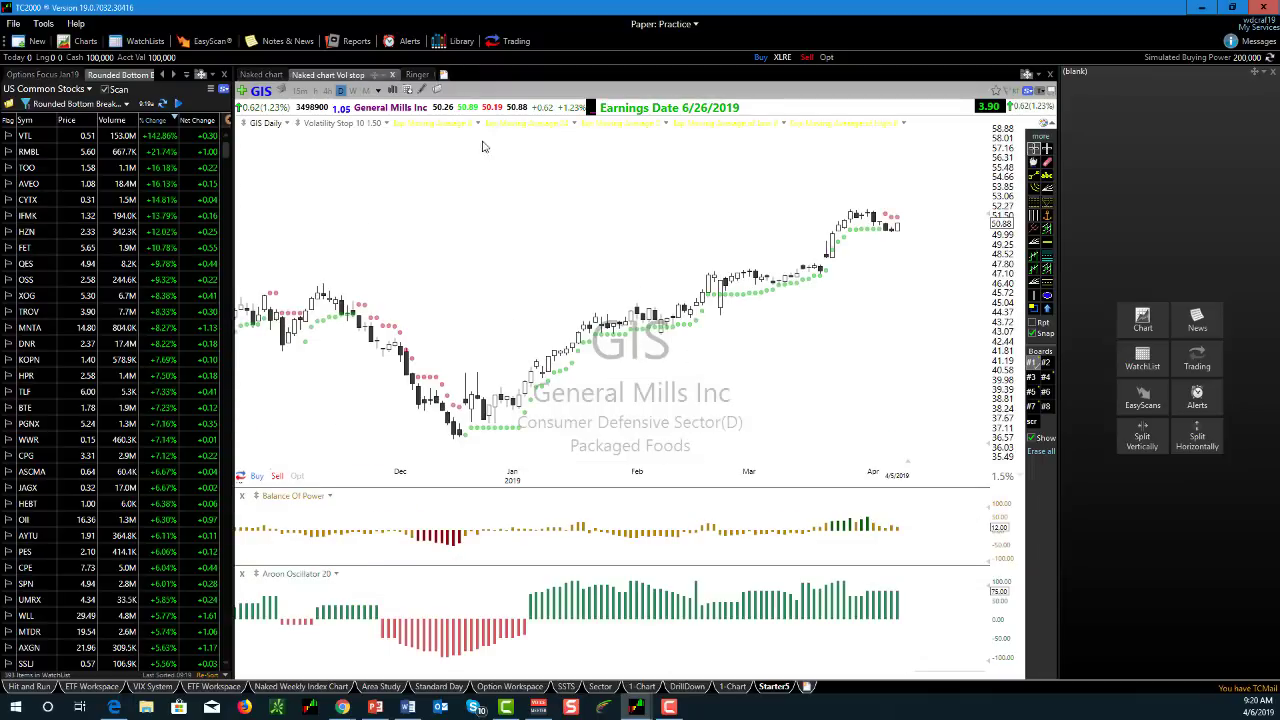
{"action": "right_click", "coordinate": [437, 124]}
{"action": "left_click", "coordinate": [468, 131]}
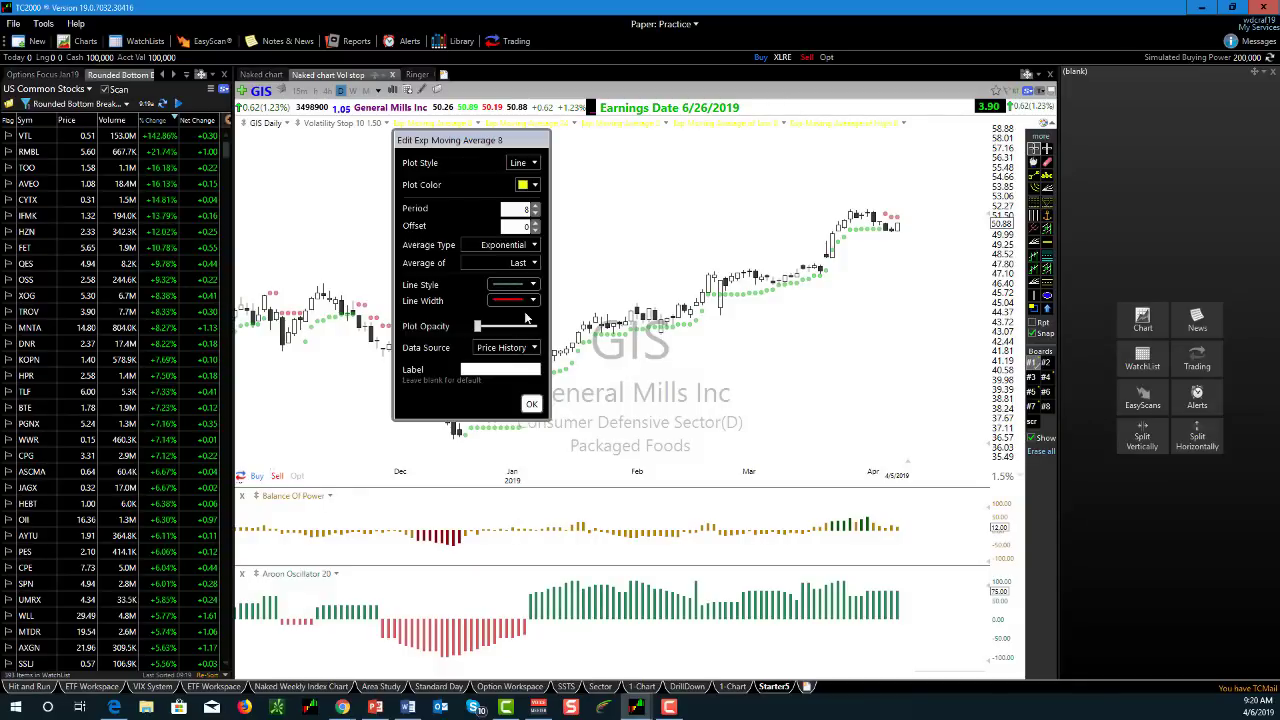
{"action": "left_click_drag", "start_coordinate": [485, 330], "coordinate": [514, 331]}
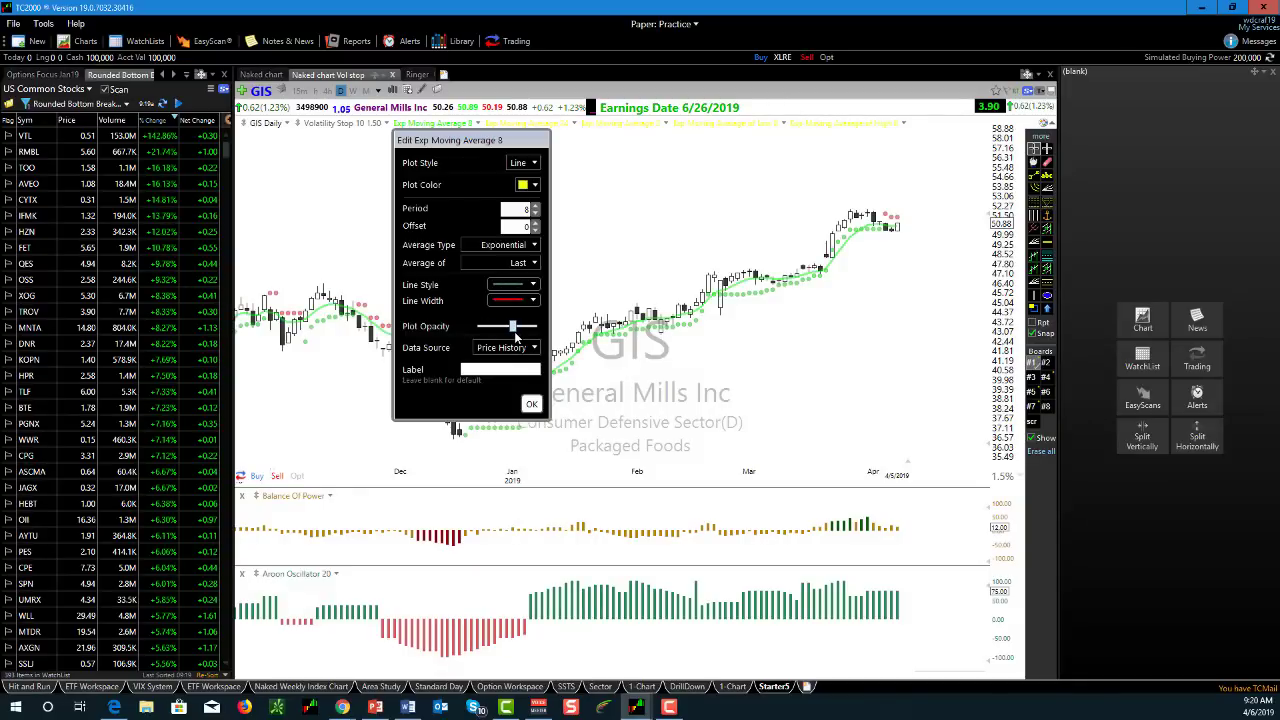
{"action": "left_click", "coordinate": [531, 404]}
- Readjust the Exp Moving Average 8 opacity until its green line is fully solid
{"action": "right_click", "coordinate": [512, 125]}
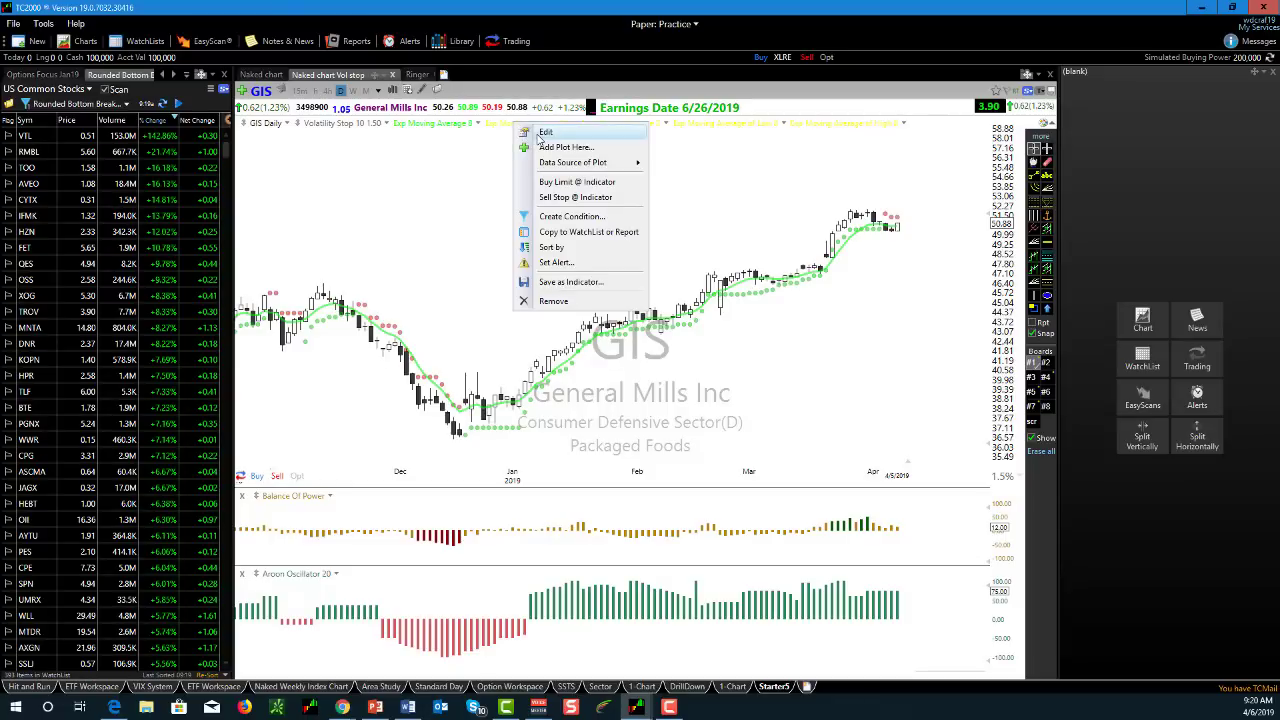
{"action": "left_click", "coordinate": [445, 273]}
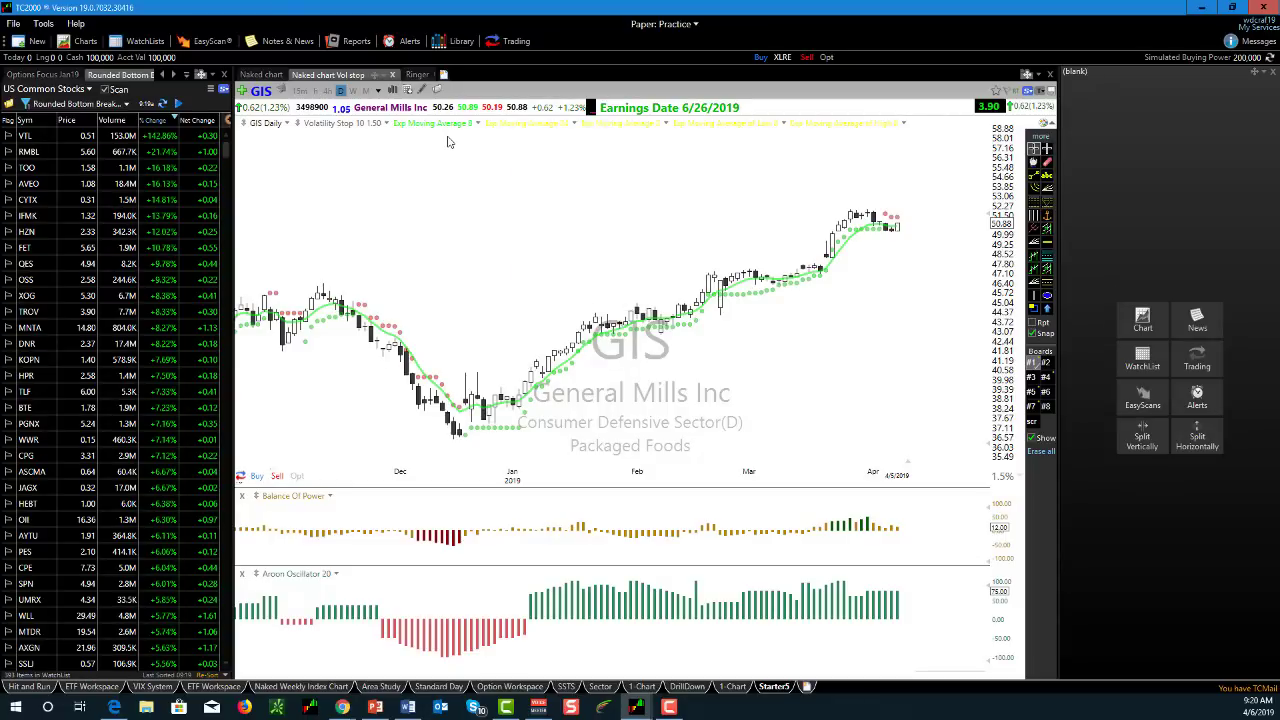
{"action": "right_click", "coordinate": [446, 126]}
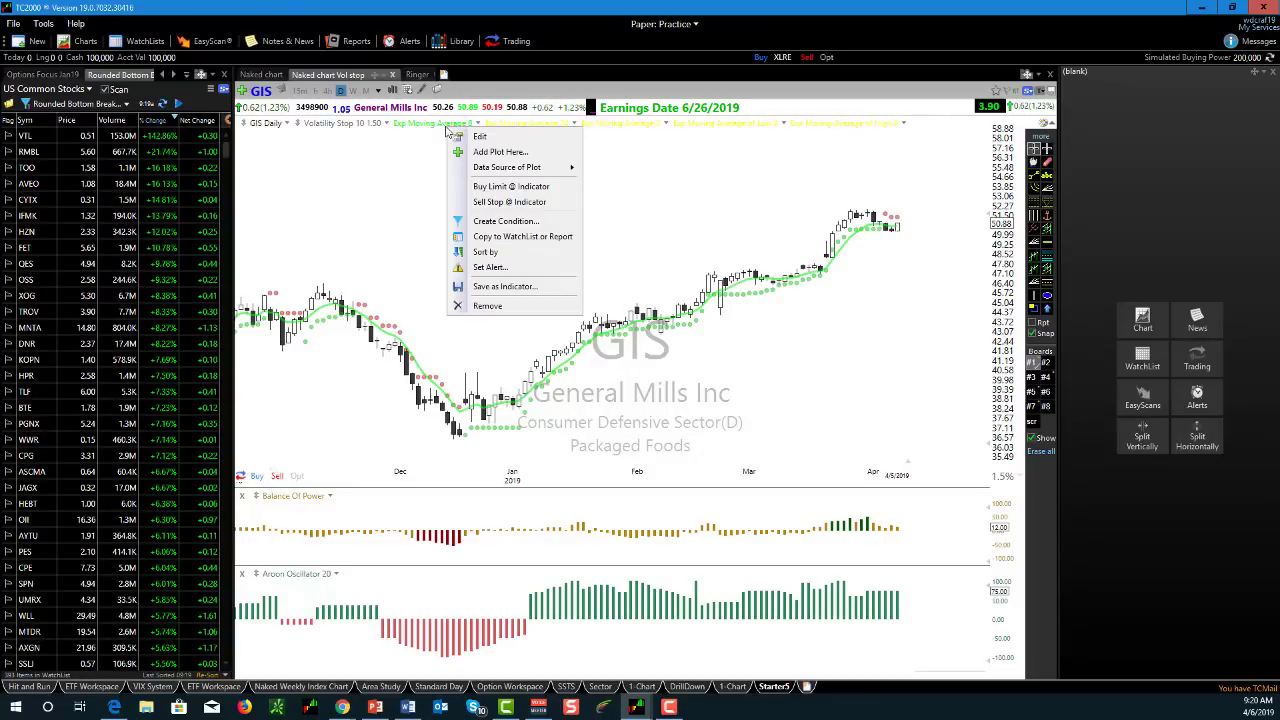
{"action": "left_click", "coordinate": [482, 137]}
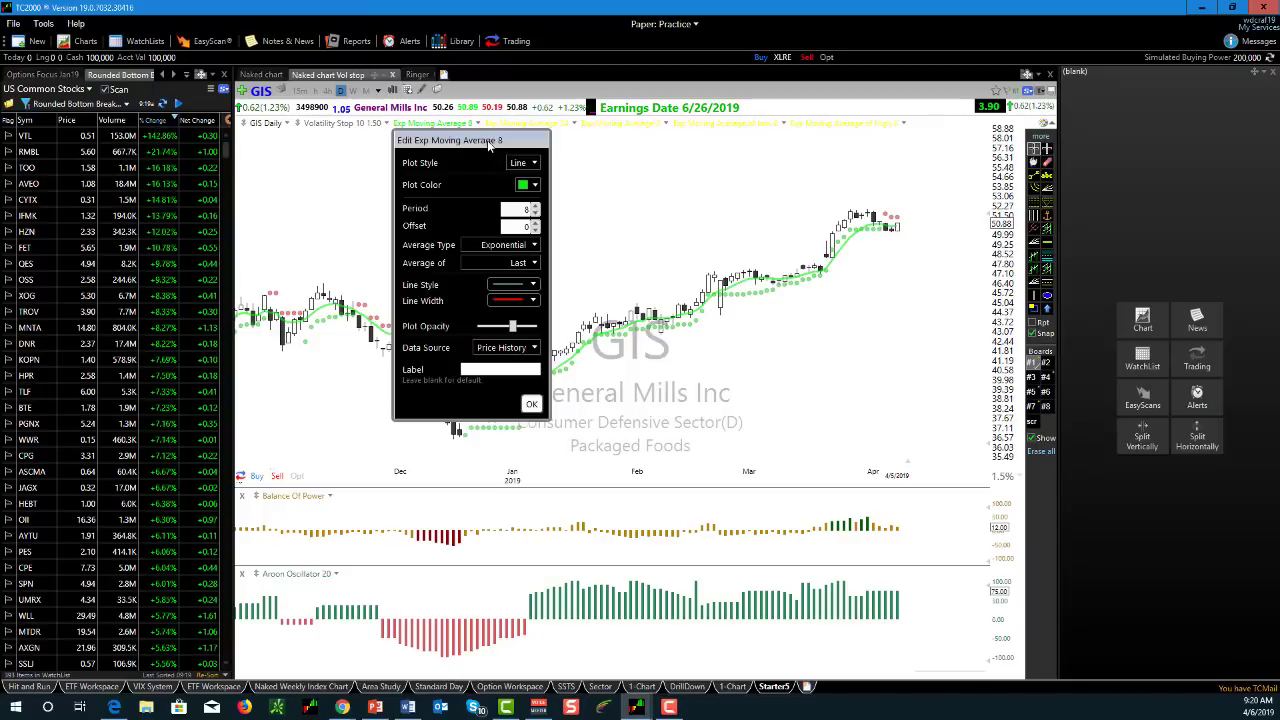
{"action": "mouse_move", "coordinate": [512, 327]}
{"action": "left_mouse_down"}
{"action": "mouse_move", "coordinate": [477, 329]}
{"action": "mouse_move", "coordinate": [527, 330]}
{"action": "mouse_move", "coordinate": [476, 332]}
{"action": "mouse_move", "coordinate": [519, 347]}
{"action": "left_mouse_up"}
{"action": "left_click_drag", "start_coordinate": [519, 347], "coordinate": [478, 347]}
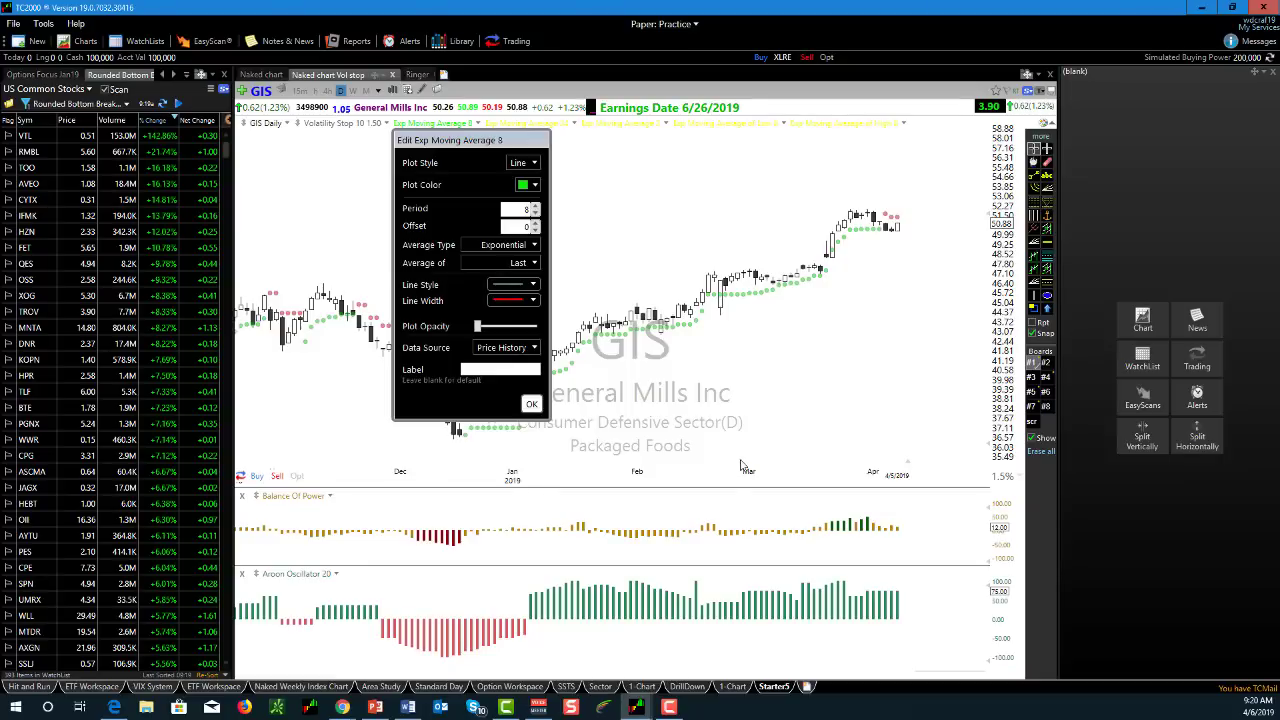
{"action": "left_click_drag", "start_coordinate": [477, 329], "coordinate": [508, 345]}
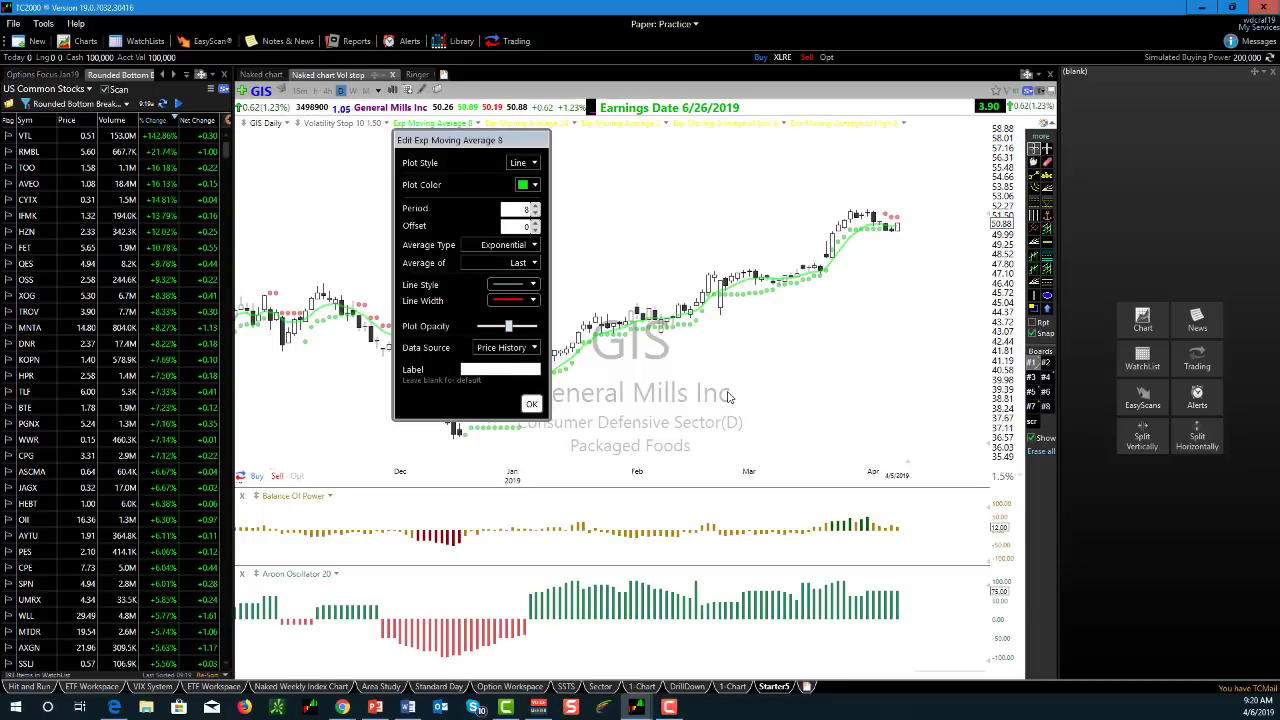
{"action": "left_click", "coordinate": [531, 404]}
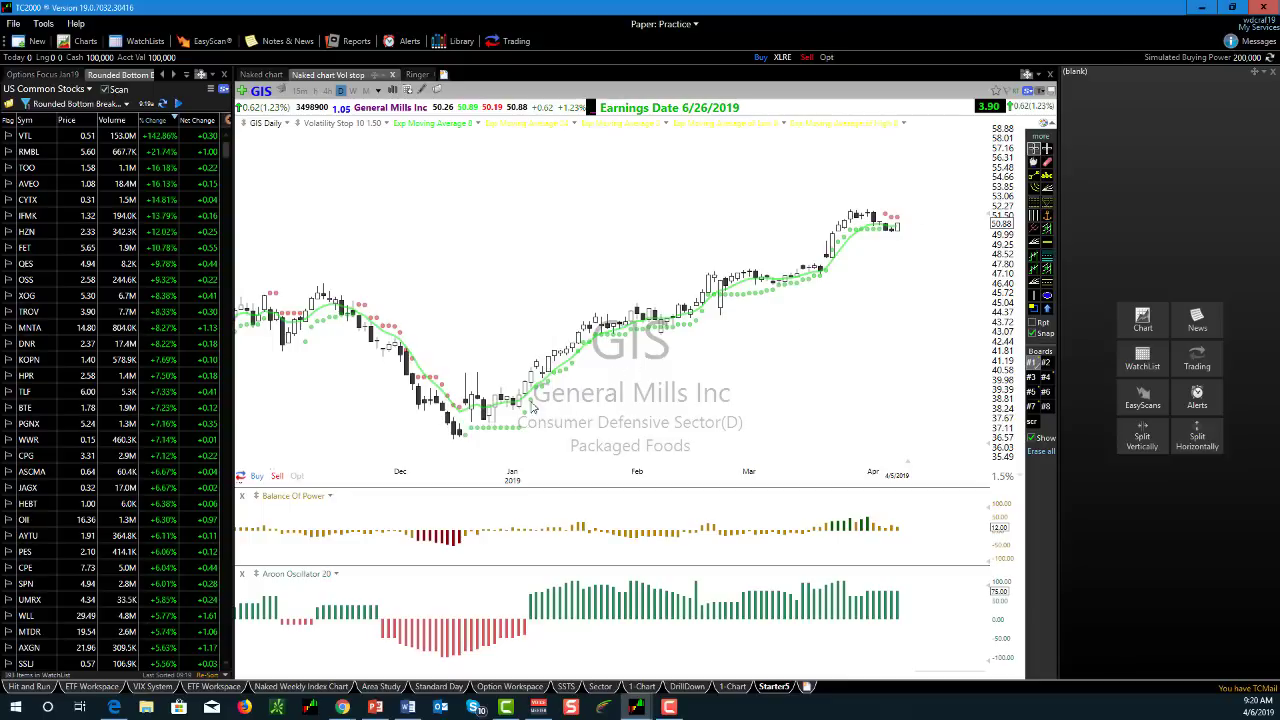
- Raise the Exp Moving Average 34 plot opacity so its orange line shows
{"action": "left_click", "coordinate": [508, 124]}
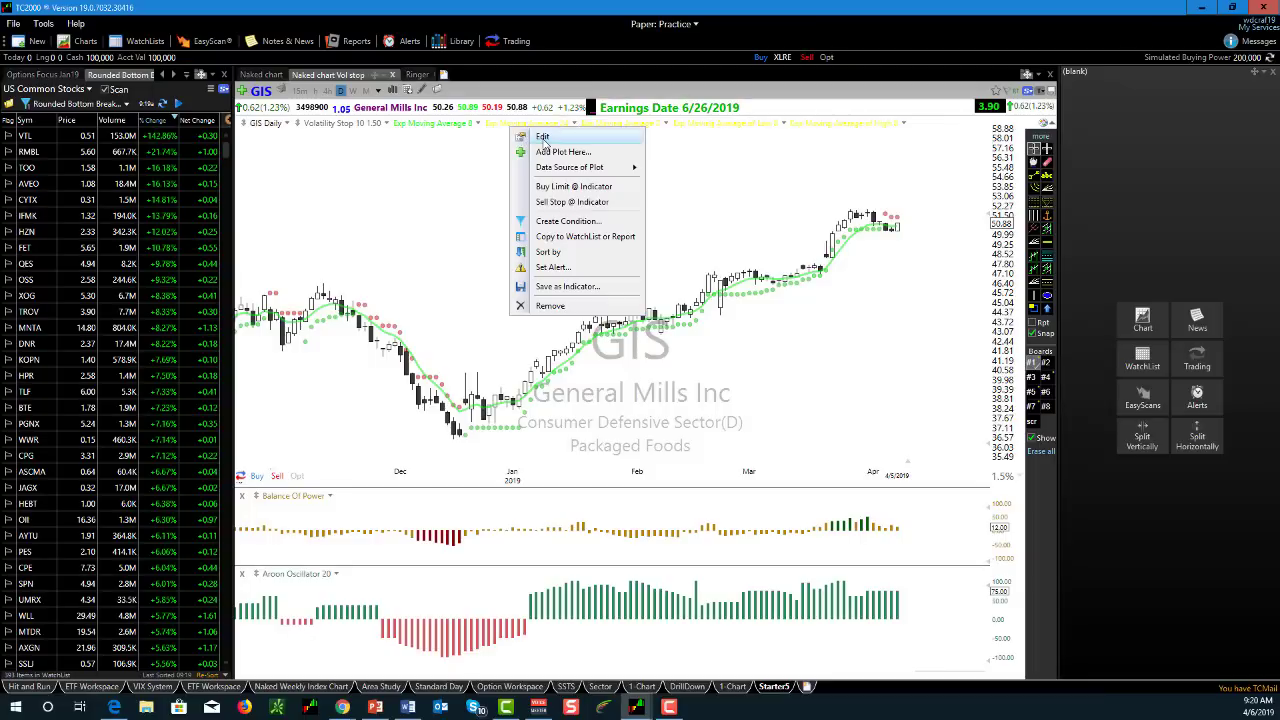
{"action": "left_click", "coordinate": [545, 146]}
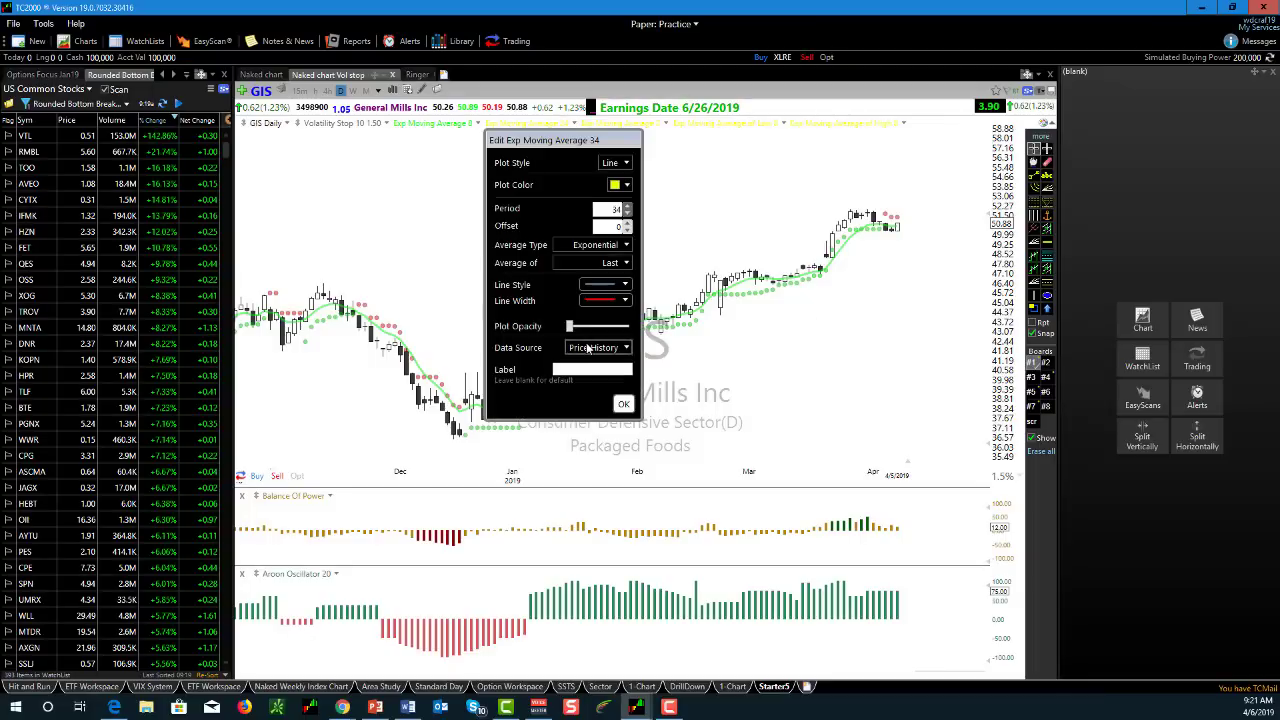
{"action": "left_click_drag", "start_coordinate": [571, 326], "coordinate": [603, 327]}
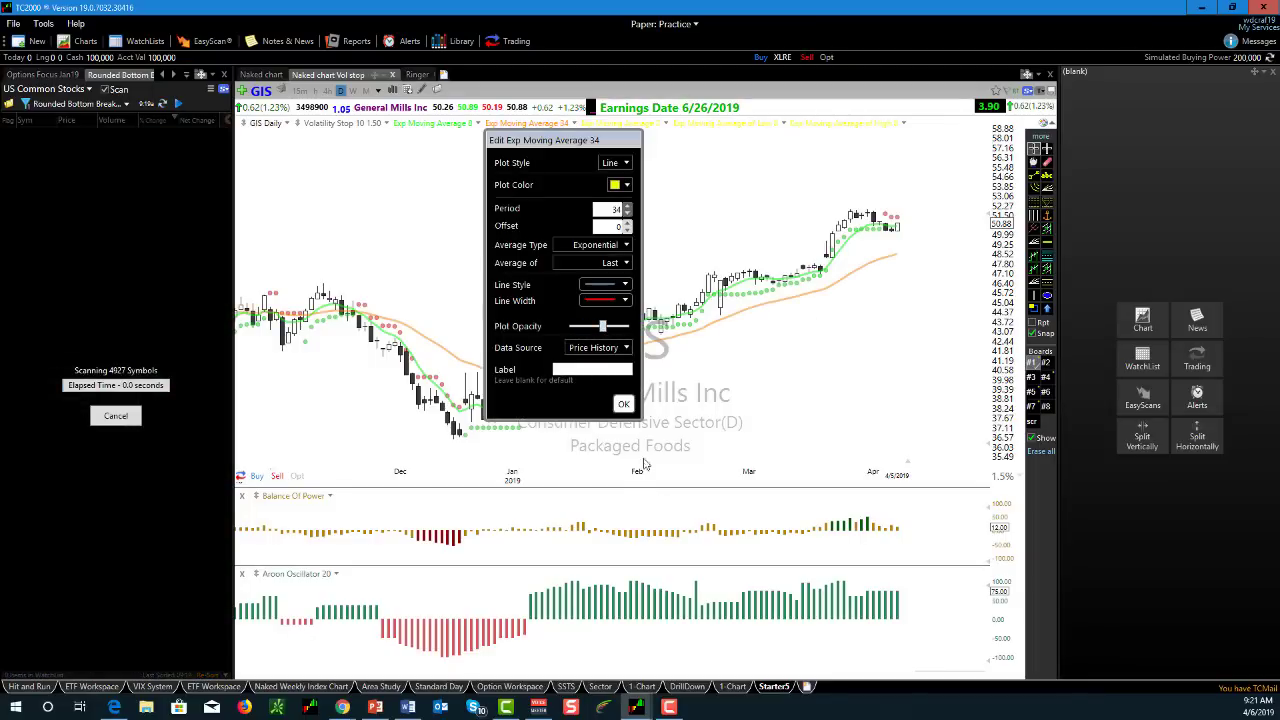
{"action": "left_click", "coordinate": [660, 430]}
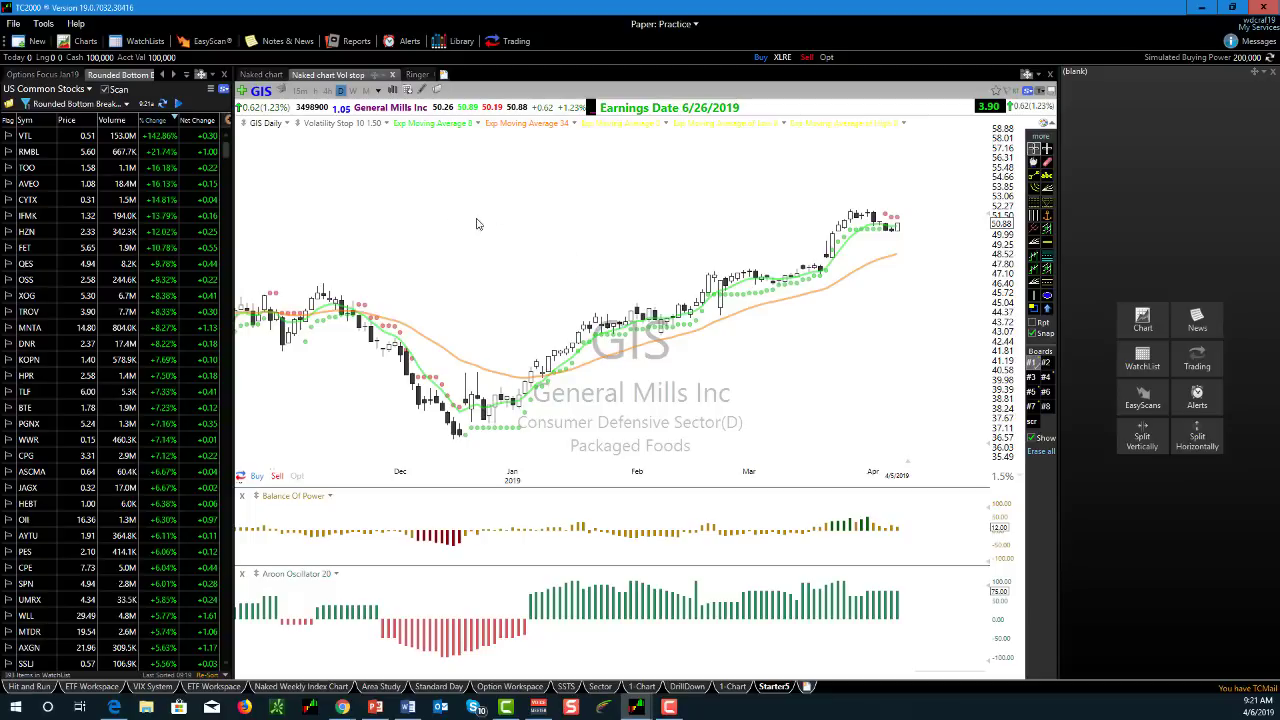
- Create a condition from Exp Moving Average 8 and move the Create Condition dialog up and left
{"action": "right_click", "coordinate": [435, 125]}
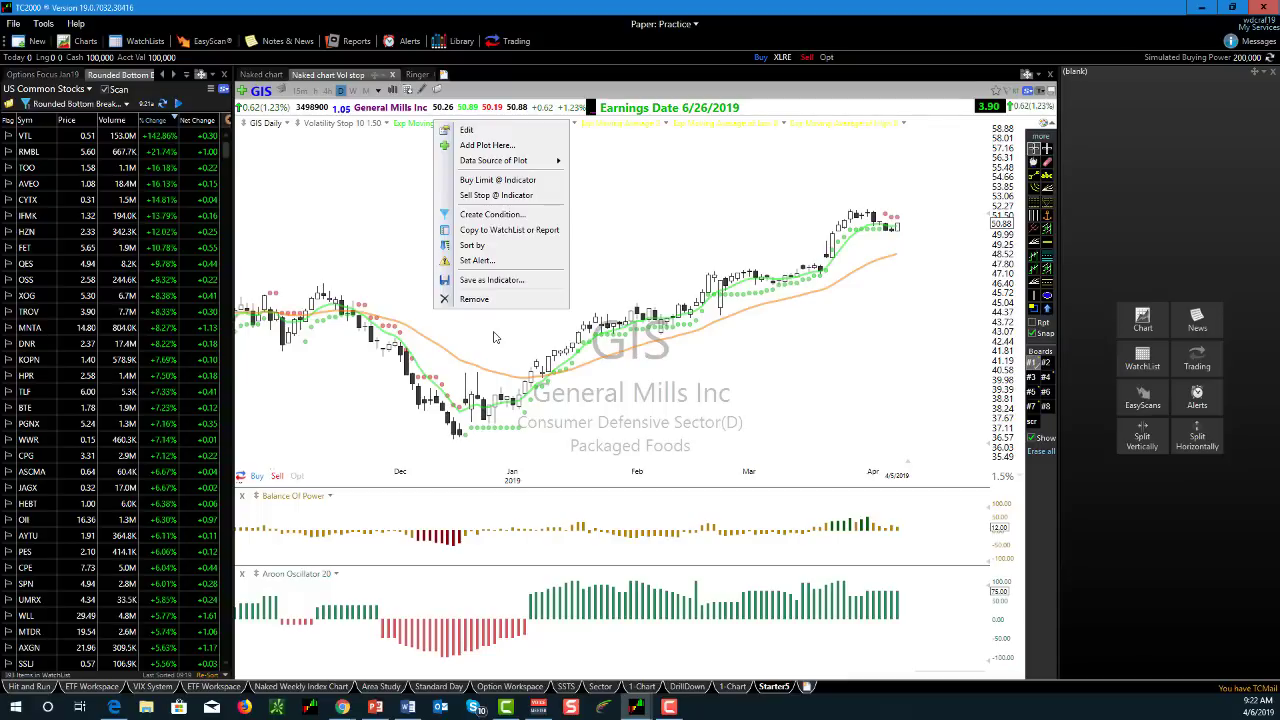
{"action": "left_click", "coordinate": [481, 224]}
{"action": "left_click_drag", "start_coordinate": [583, 222], "coordinate": [463, 138]}
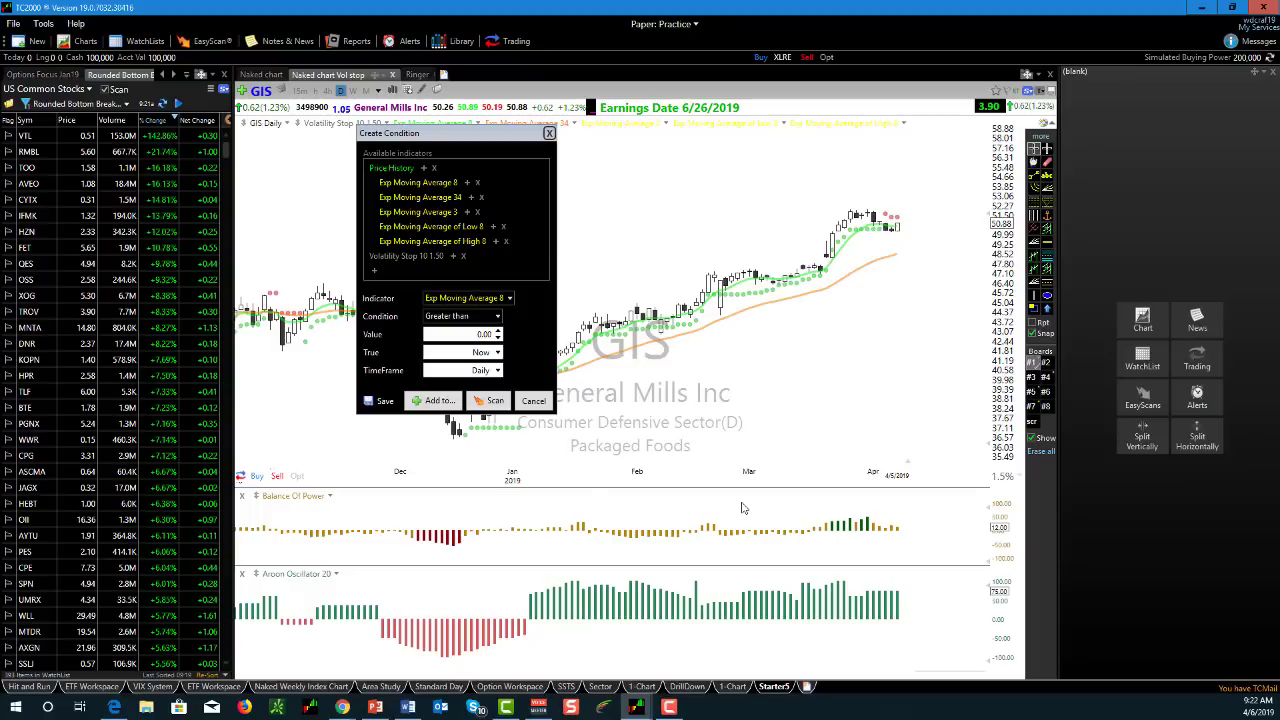
- Set the condition to 'Above Exp Moving Average 34' and scan all US common stocks
{"action": "left_click", "coordinate": [497, 317]}
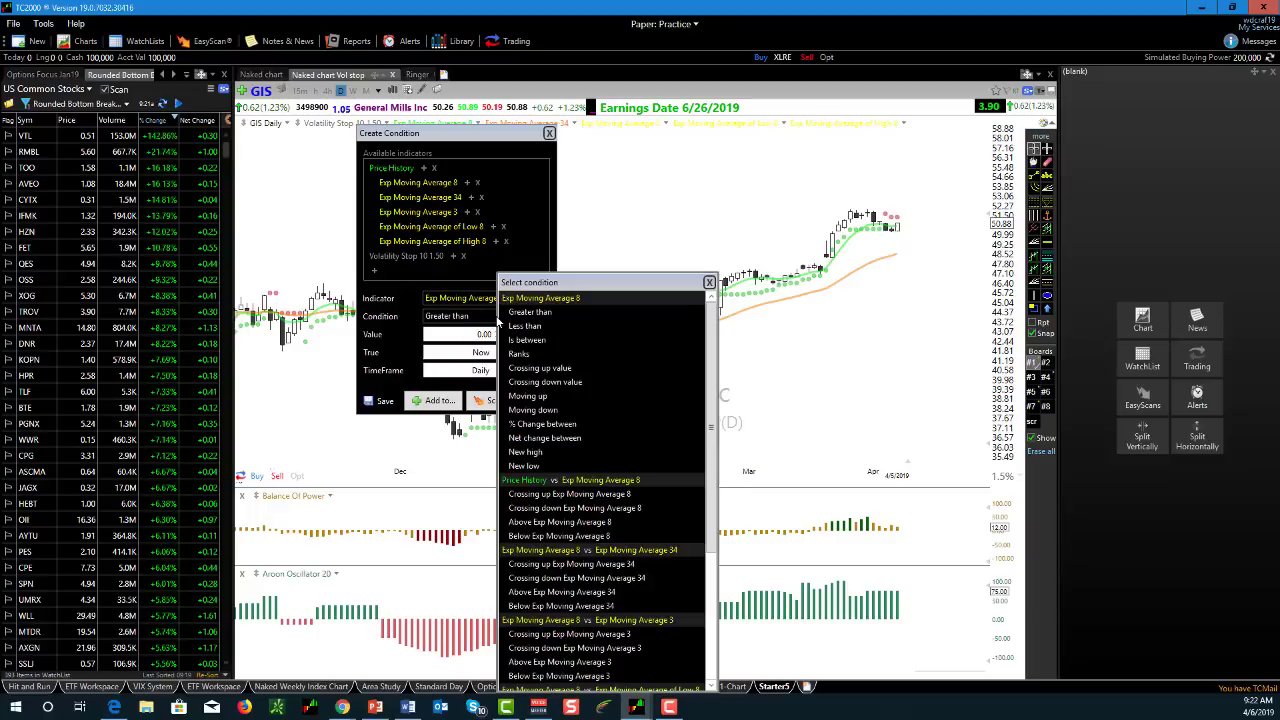
{"action": "left_click_drag", "start_coordinate": [586, 286], "coordinate": [575, 131]}
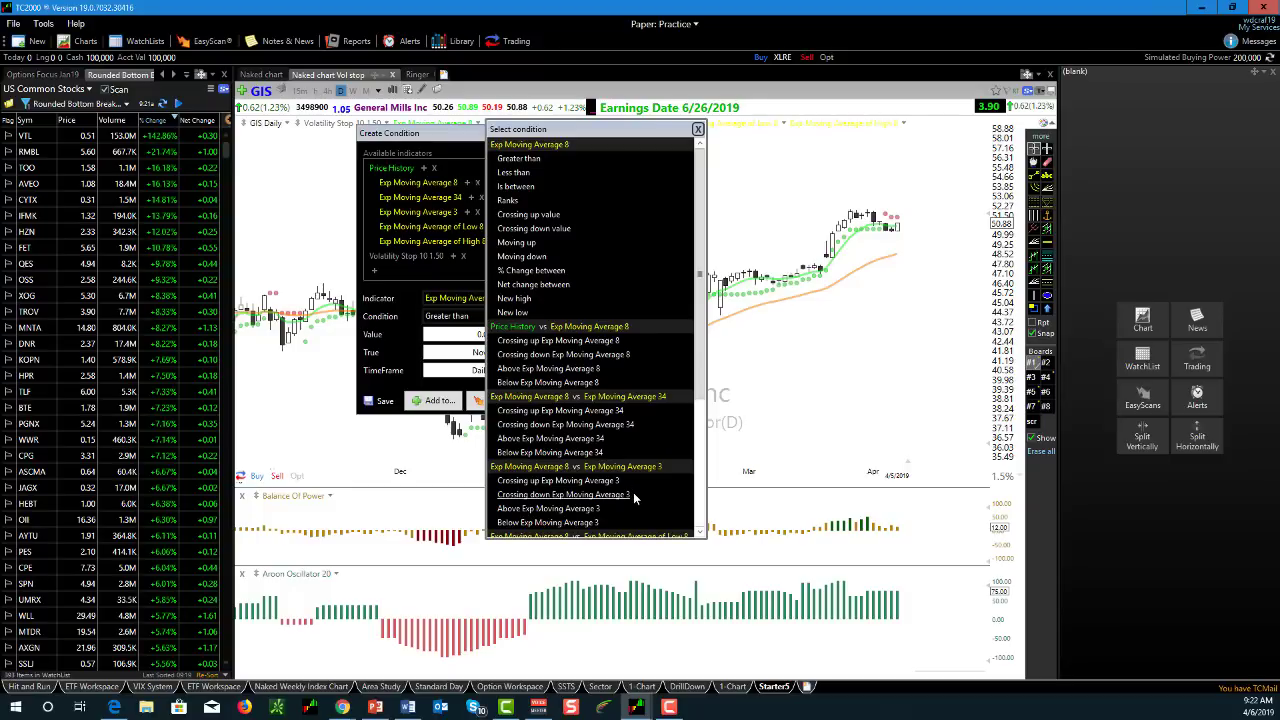
{"action": "scroll", "coordinate": [633, 497], "scroll_direction": "down", "scroll_amount": 3}
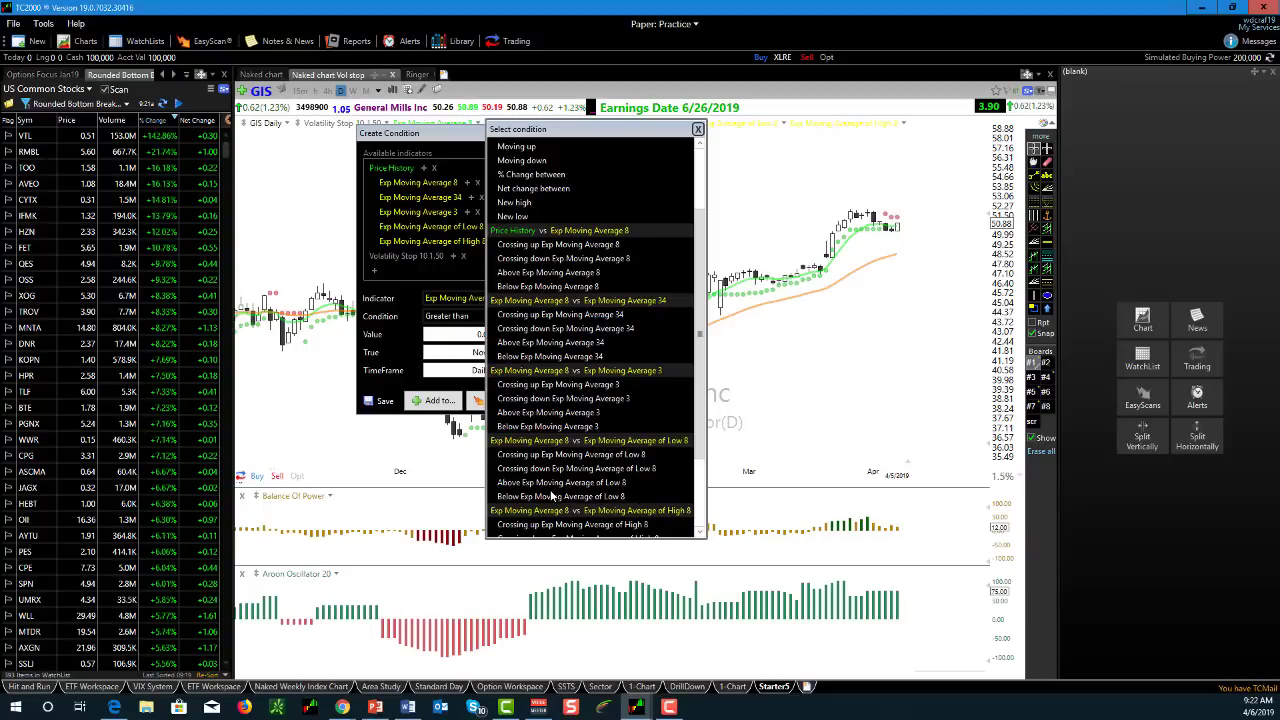
{"action": "scroll", "coordinate": [553, 490], "scroll_direction": "down", "scroll_amount": 2}
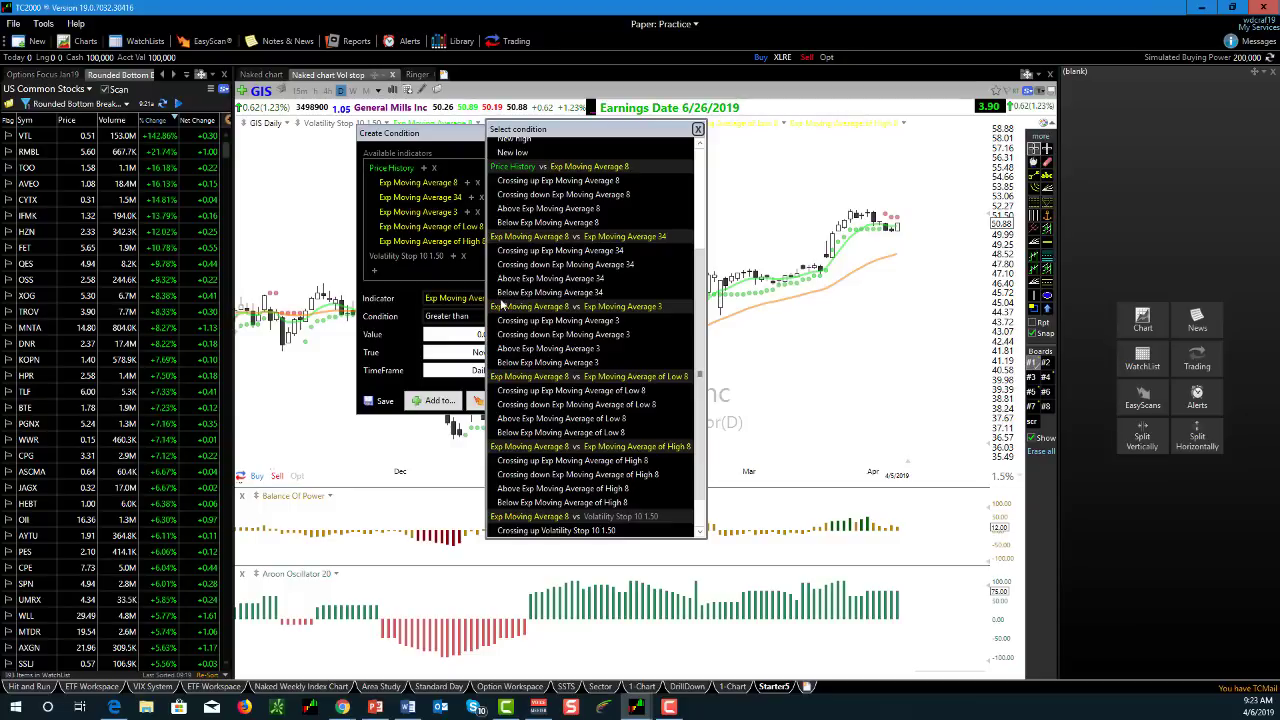
{"action": "left_click", "coordinate": [522, 281]}
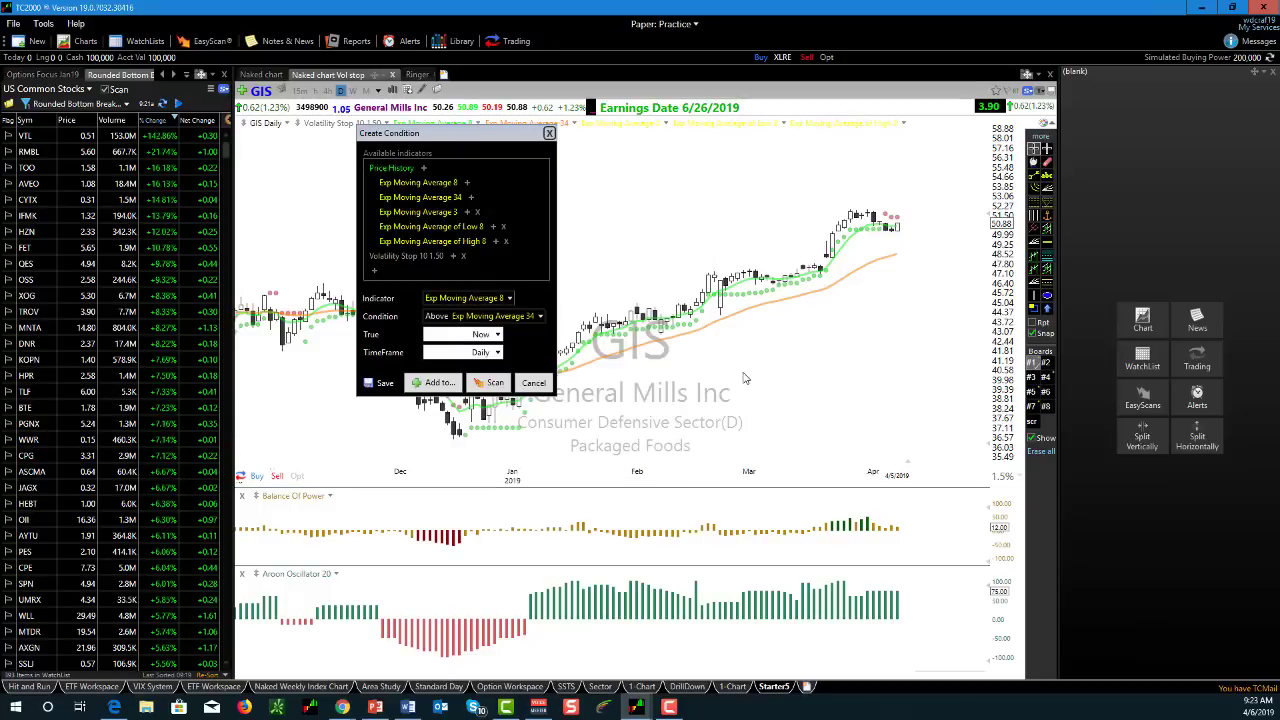
{"action": "left_click", "coordinate": [493, 384]}
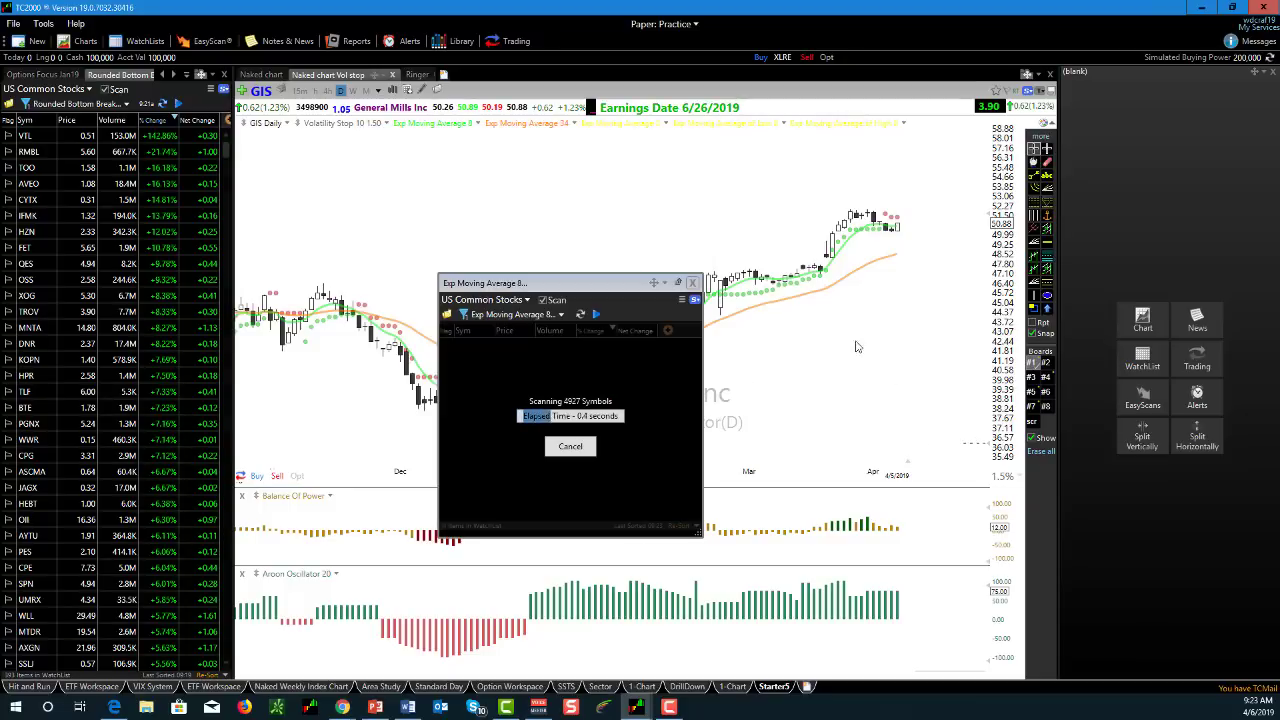
- Move the results window aside and chart RRTS, CVM, CYTX and AGE from the scan results
{"action": "left_click_drag", "start_coordinate": [555, 285], "coordinate": [443, 171]}
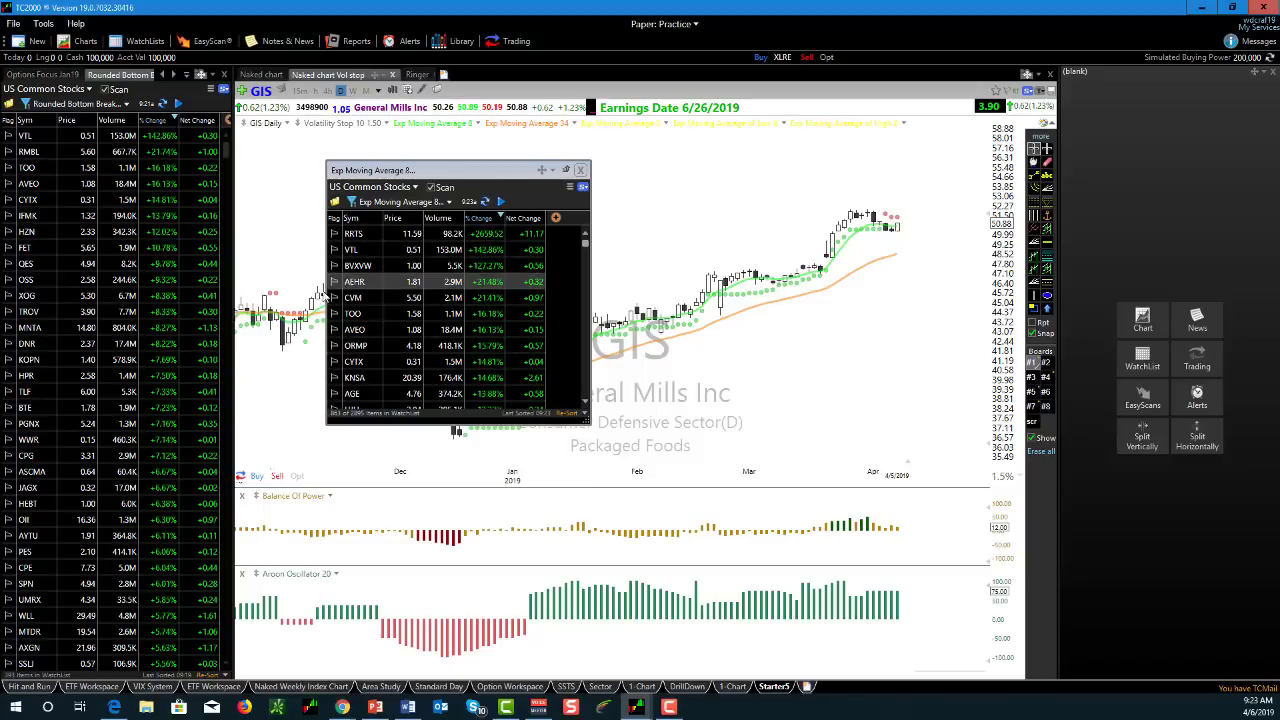
{"action": "left_click", "coordinate": [364, 233]}
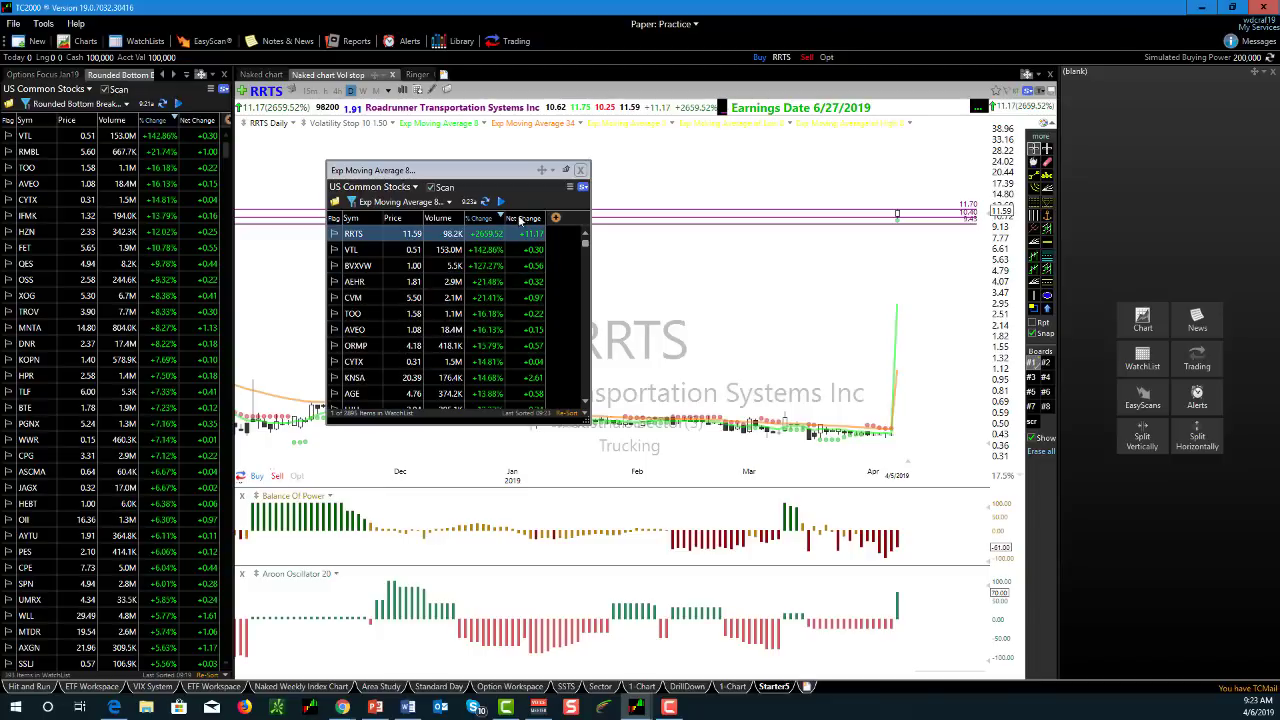
{"action": "left_click_drag", "start_coordinate": [499, 176], "coordinate": [463, 164]}
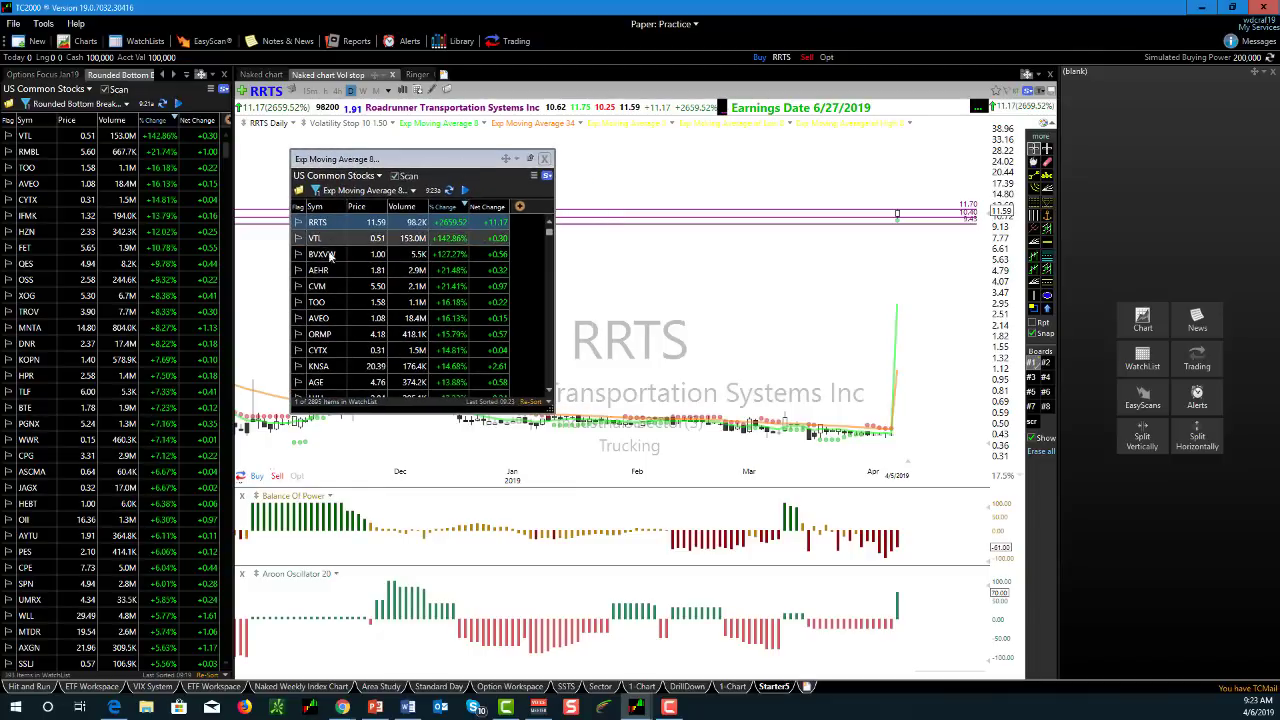
{"action": "left_click", "coordinate": [326, 287]}
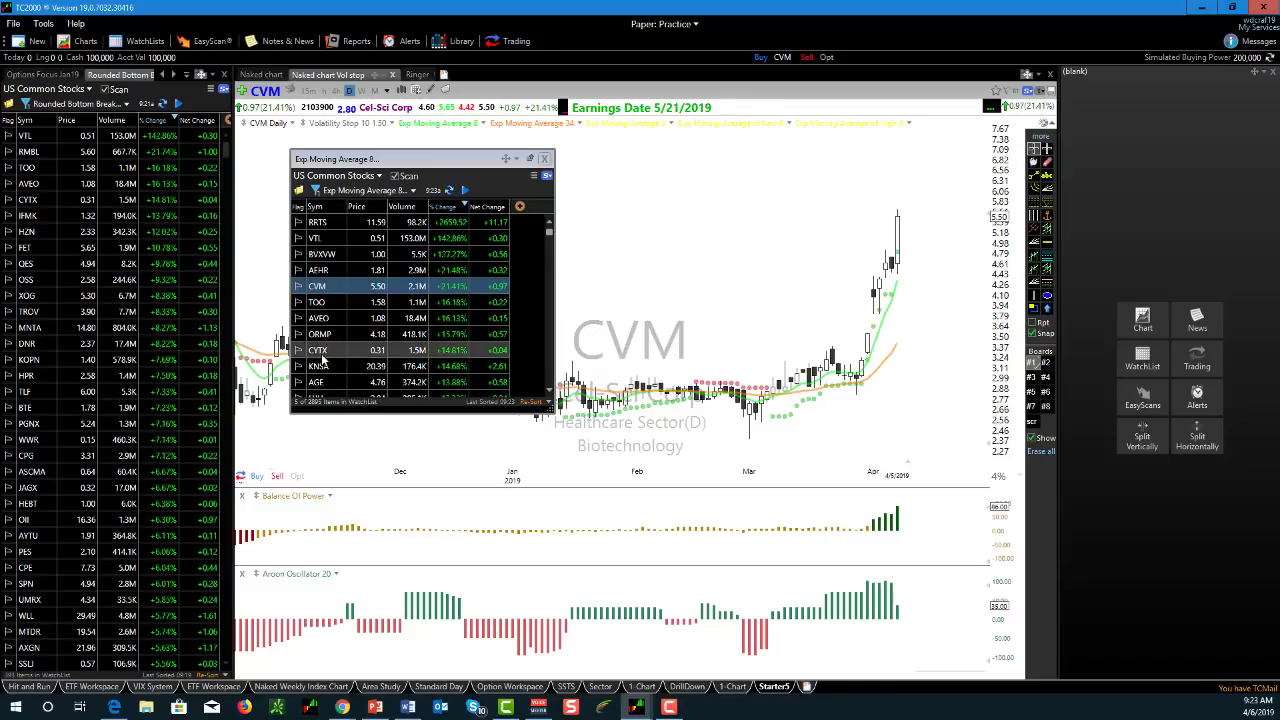
{"action": "left_click", "coordinate": [324, 351]}
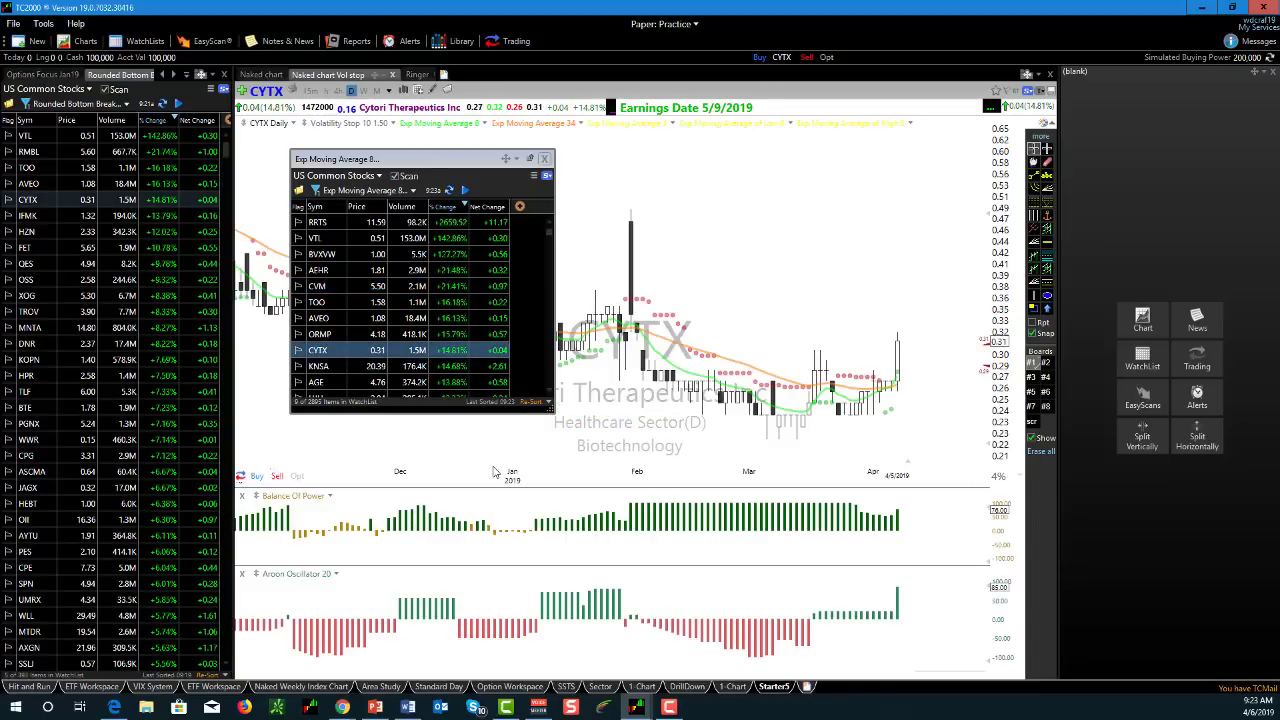
{"action": "left_click", "coordinate": [336, 383]}
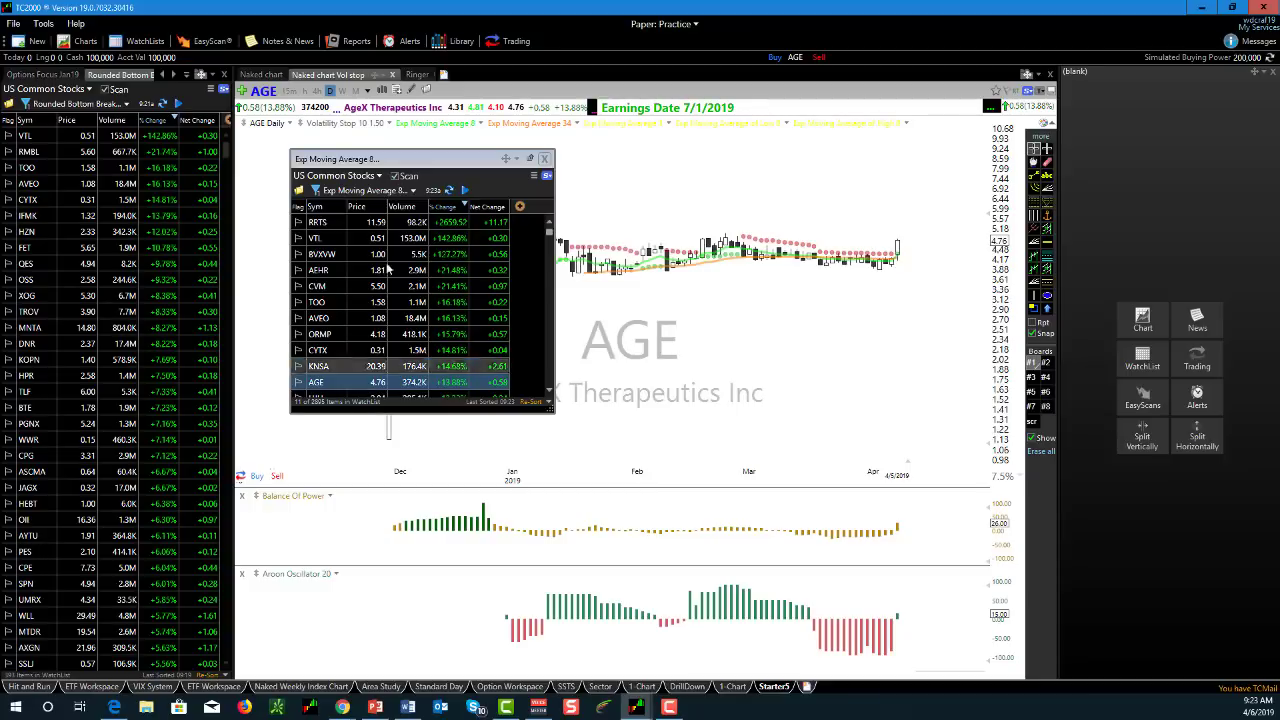
{"action": "scroll", "coordinate": [338, 387], "scroll_direction": "down", "scroll_amount": 5}
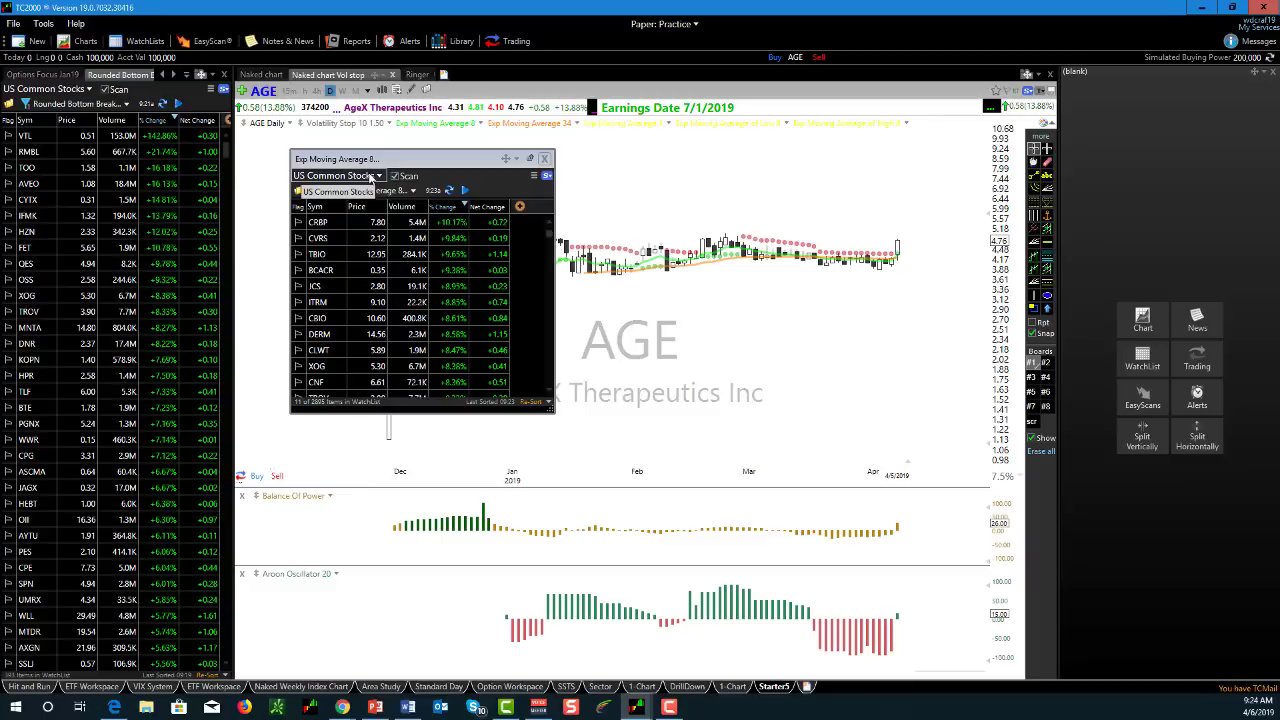
- Switch the floating window's source list from US Common Stocks to Options Focus Jan19
{"action": "left_click", "coordinate": [370, 176]}
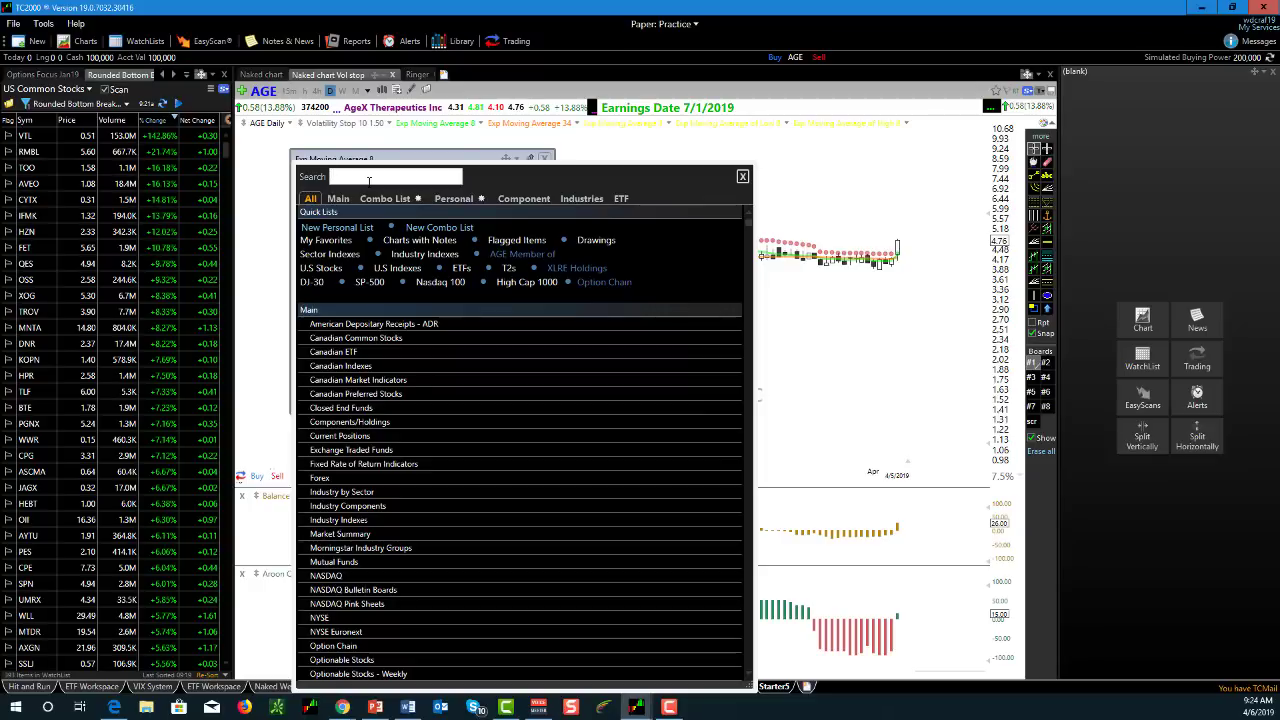
{"action": "type", "text": "jan"}
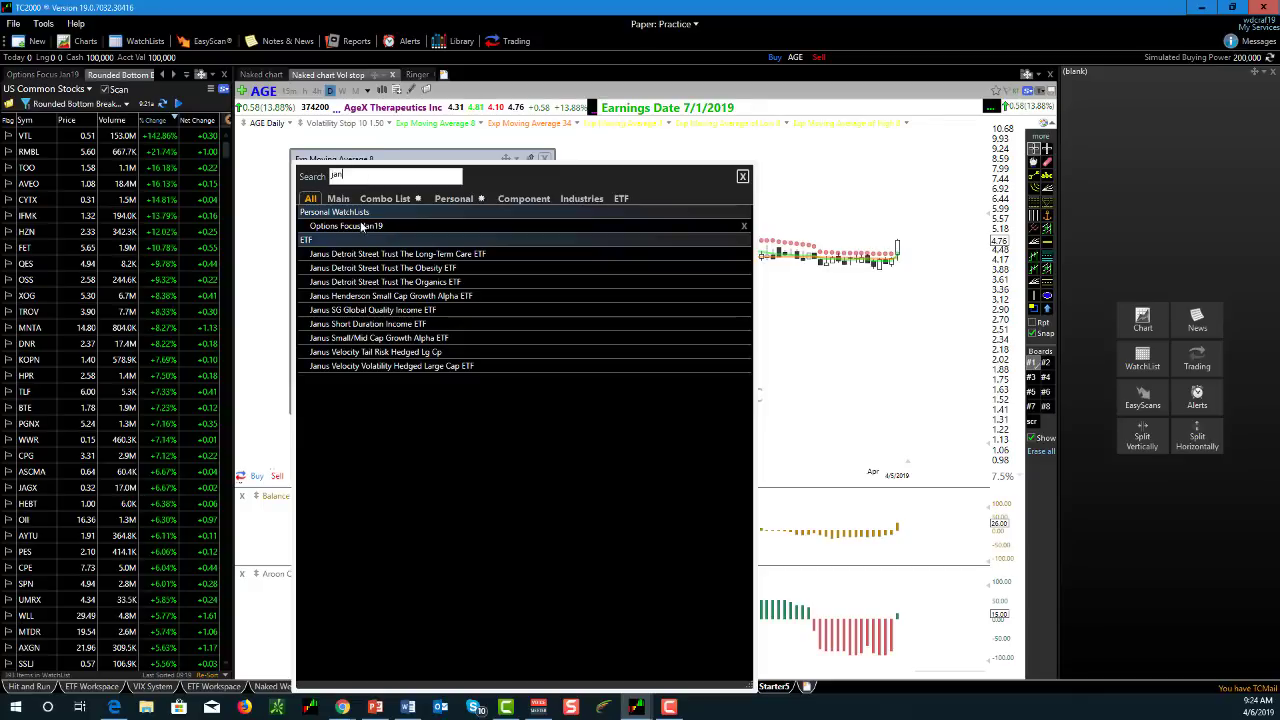
{"action": "left_click", "coordinate": [361, 228]}
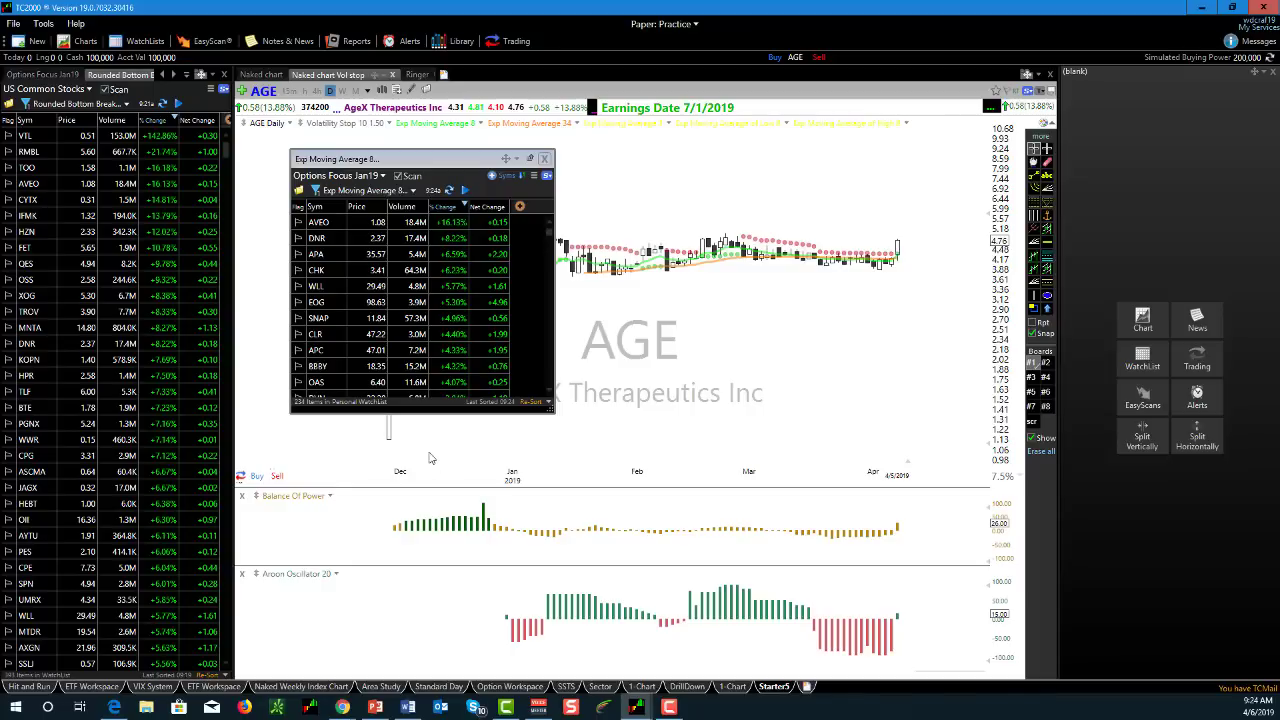
- Chart WLL, then BBBY, and shift the results window down and right
{"action": "left_click", "coordinate": [360, 286]}
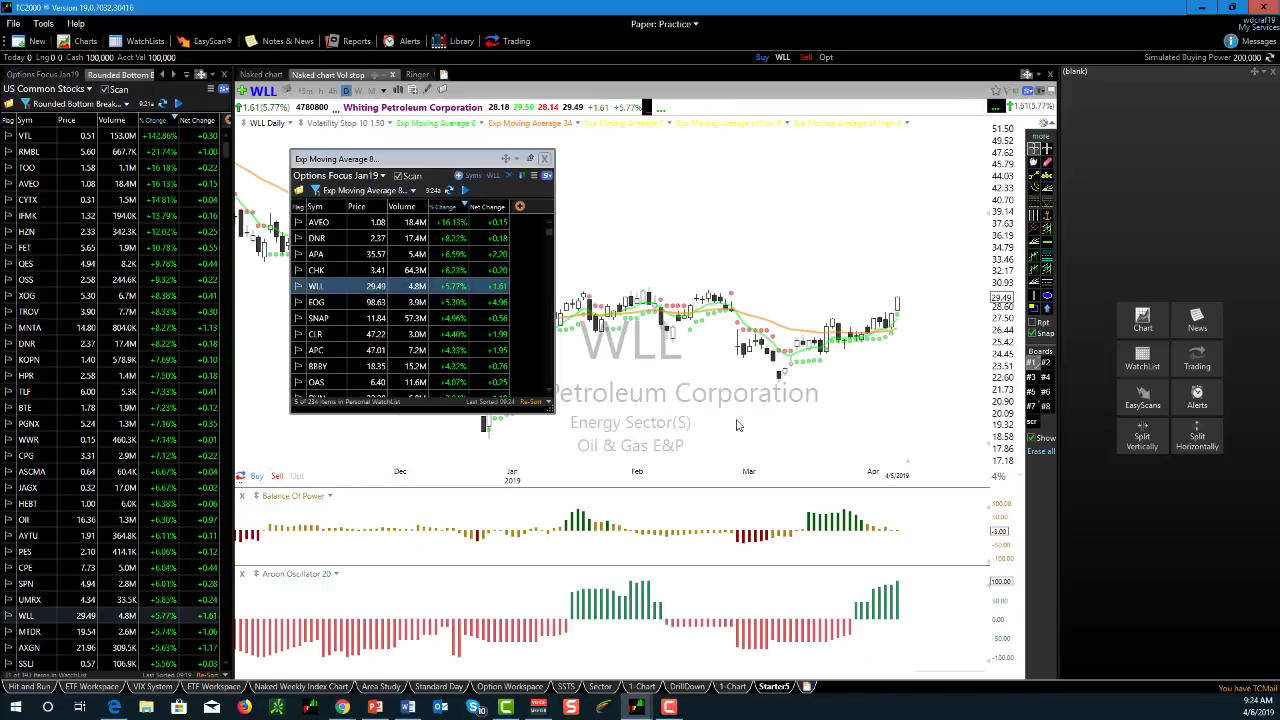
{"action": "left_click", "coordinate": [336, 366]}
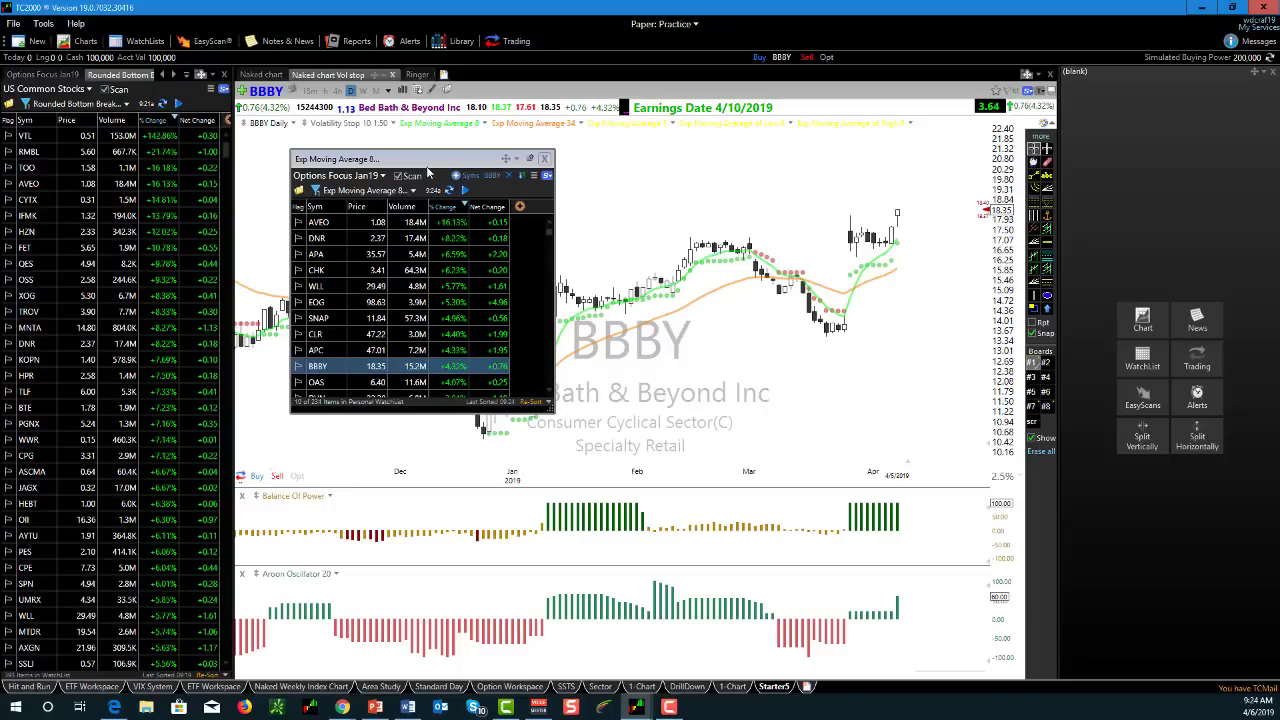
{"action": "left_click_drag", "start_coordinate": [454, 171], "coordinate": [582, 232]}
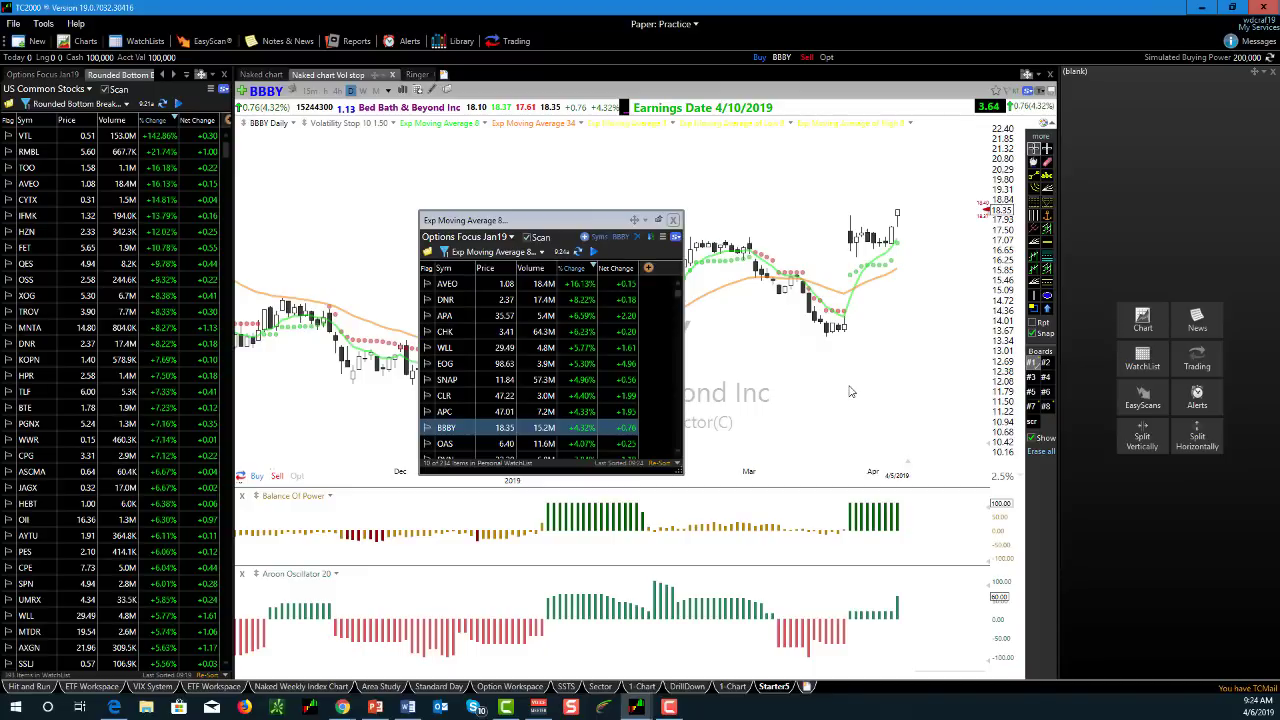
- From the chart's symbol label, create a Price History condition 'Above Exp Moving Average 8'
{"action": "right_click", "coordinate": [268, 124]}
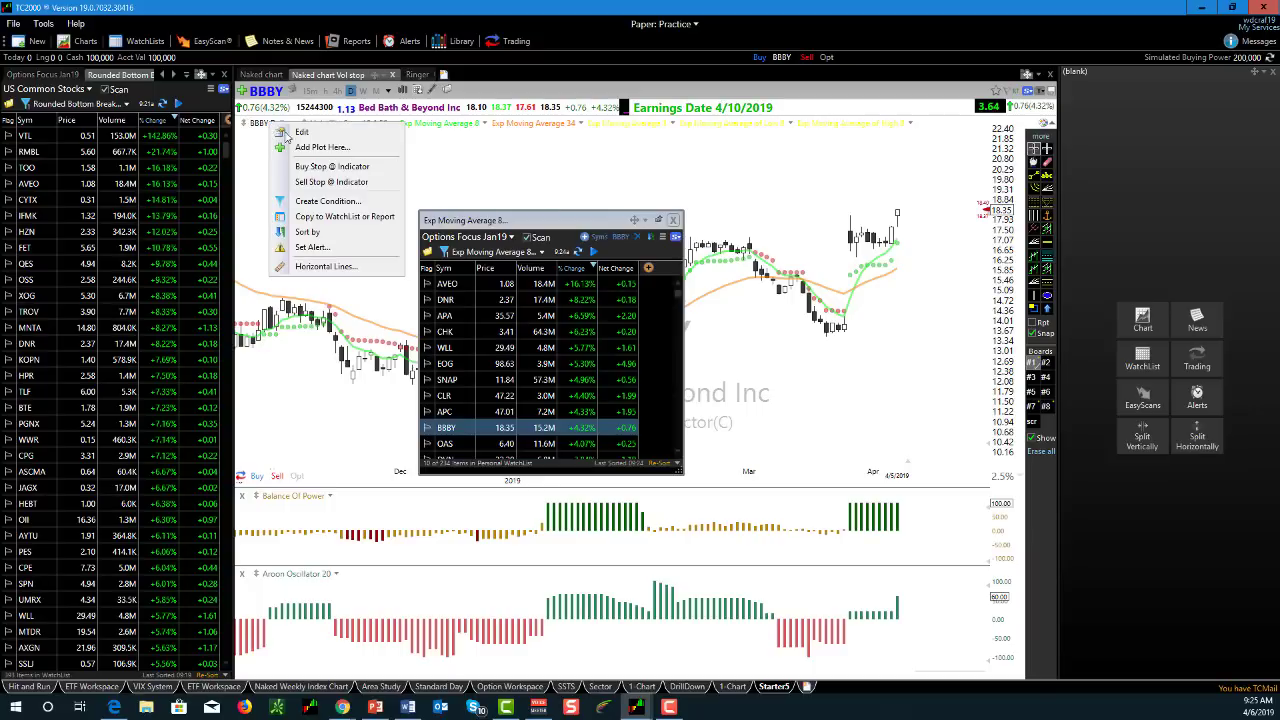
{"action": "left_click", "coordinate": [341, 204]}
{"action": "left_click_drag", "start_coordinate": [418, 214], "coordinate": [420, 143]}
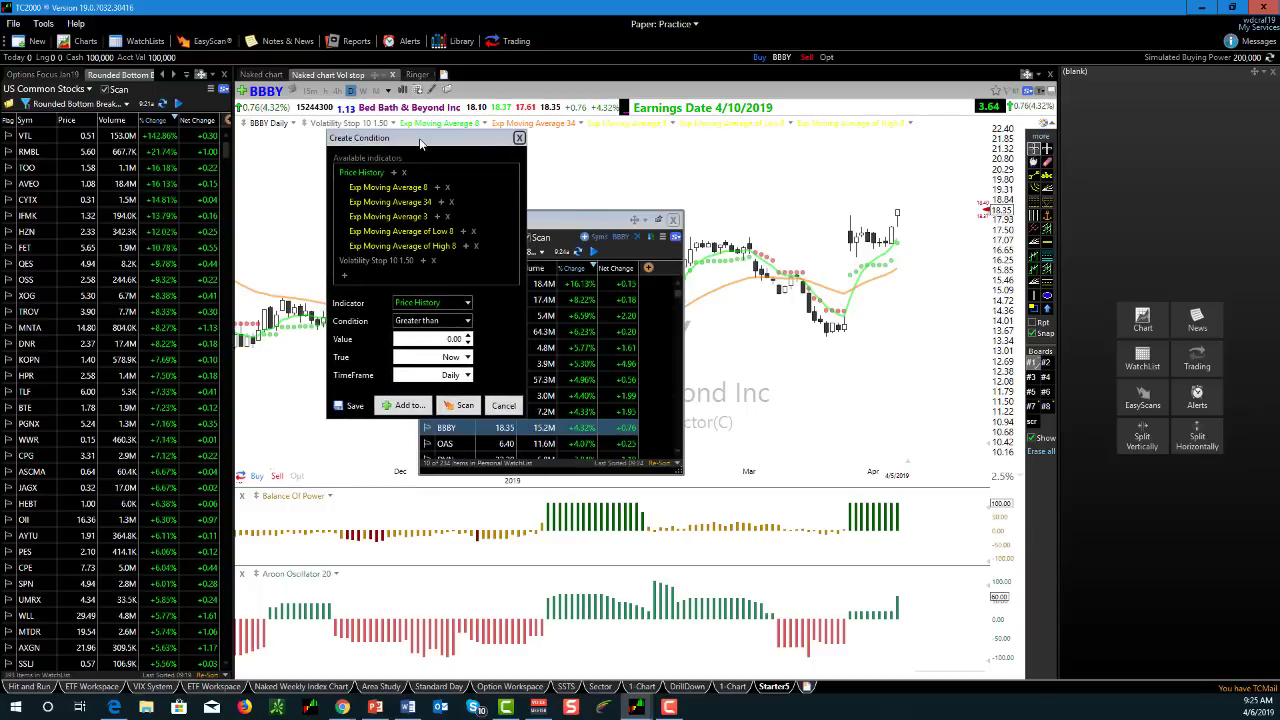
{"action": "left_click", "coordinate": [469, 322]}
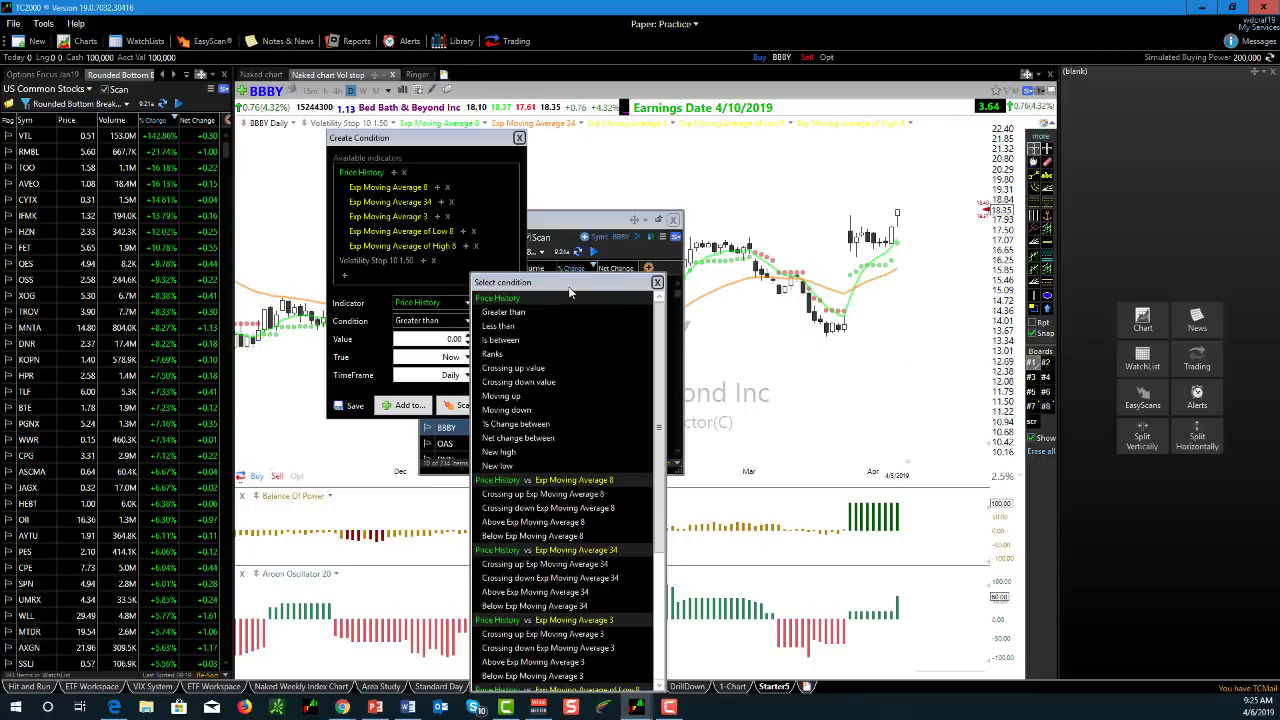
{"action": "left_click_drag", "start_coordinate": [569, 278], "coordinate": [570, 123]}
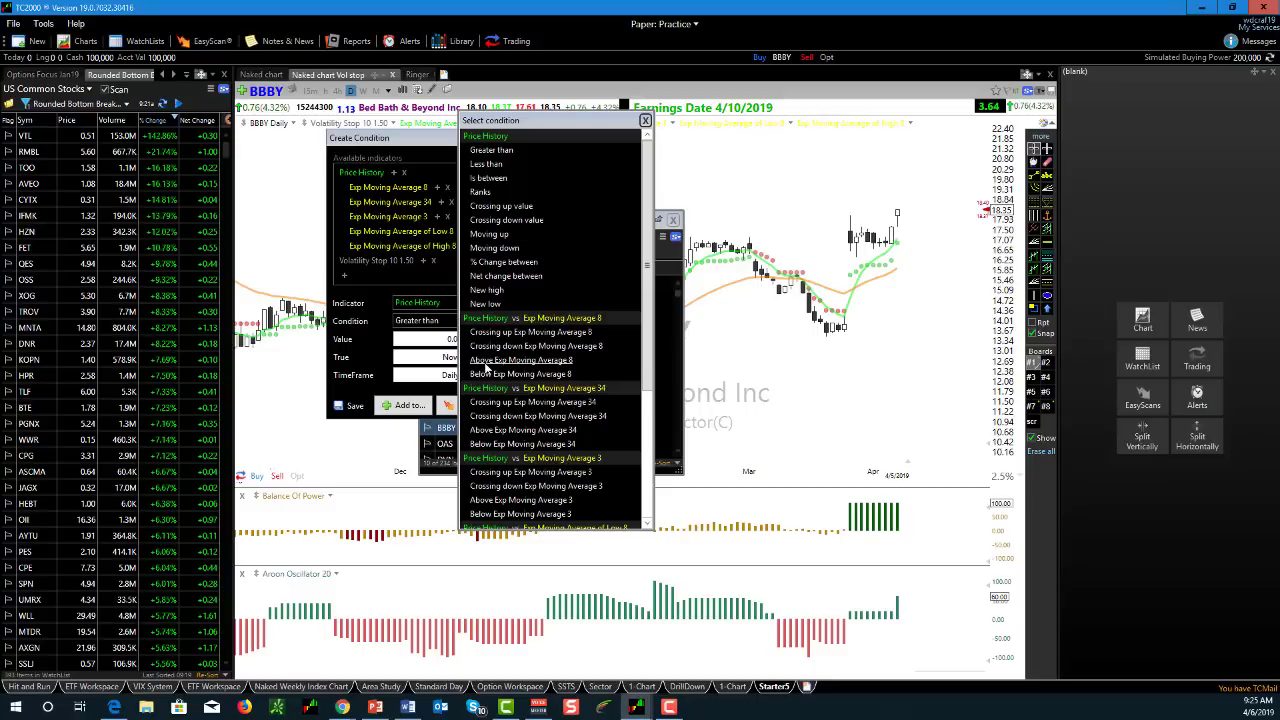
{"action": "left_click", "coordinate": [520, 360]}
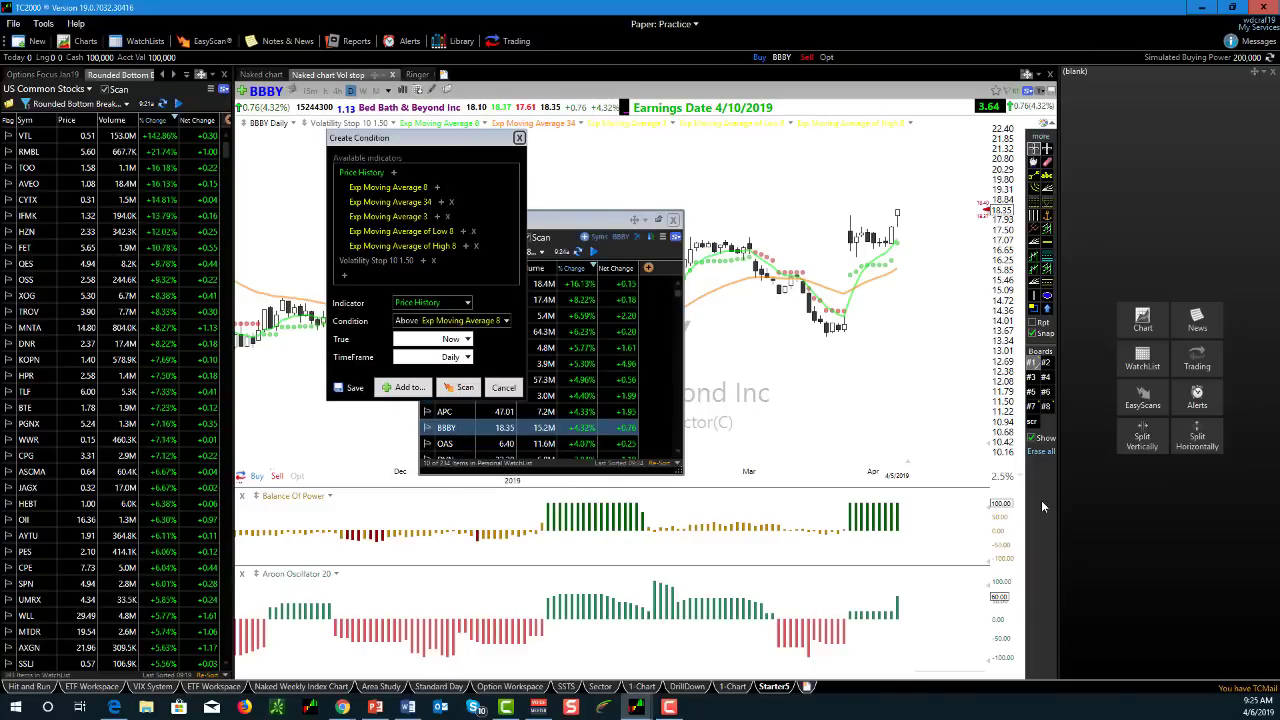
{"action": "left_click", "coordinate": [405, 388]}
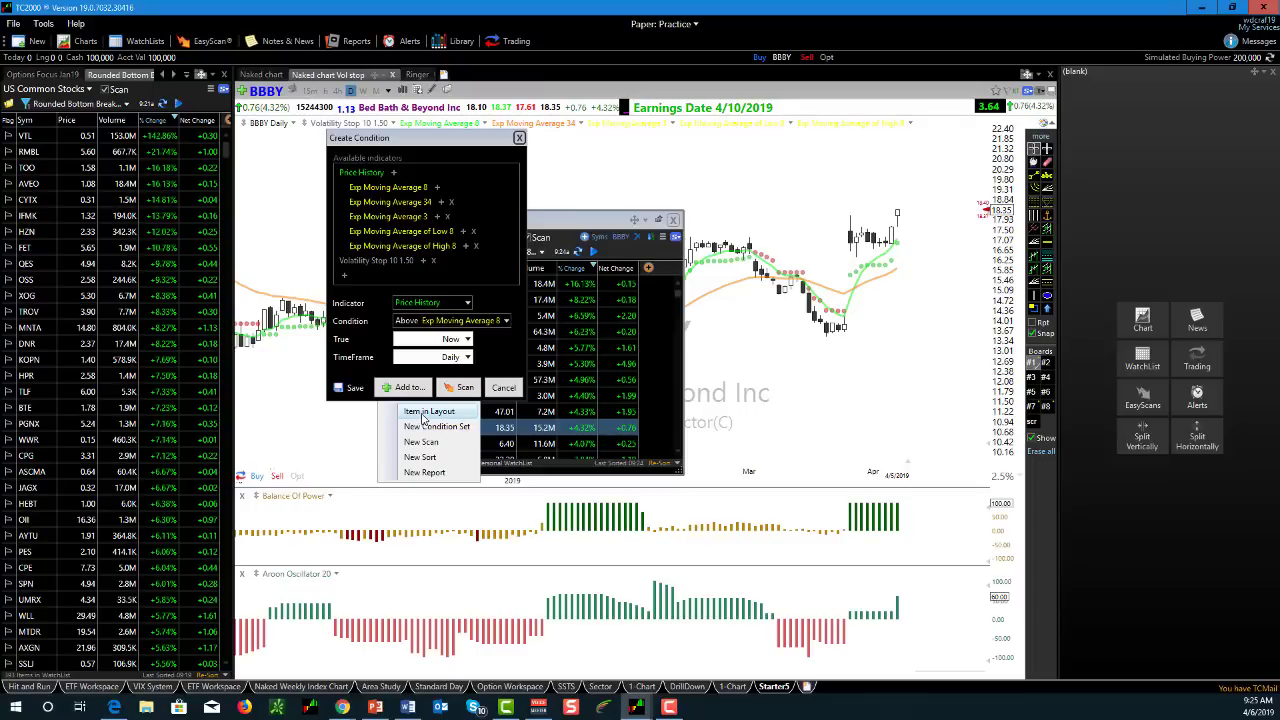
{"action": "left_click", "coordinate": [422, 413]}
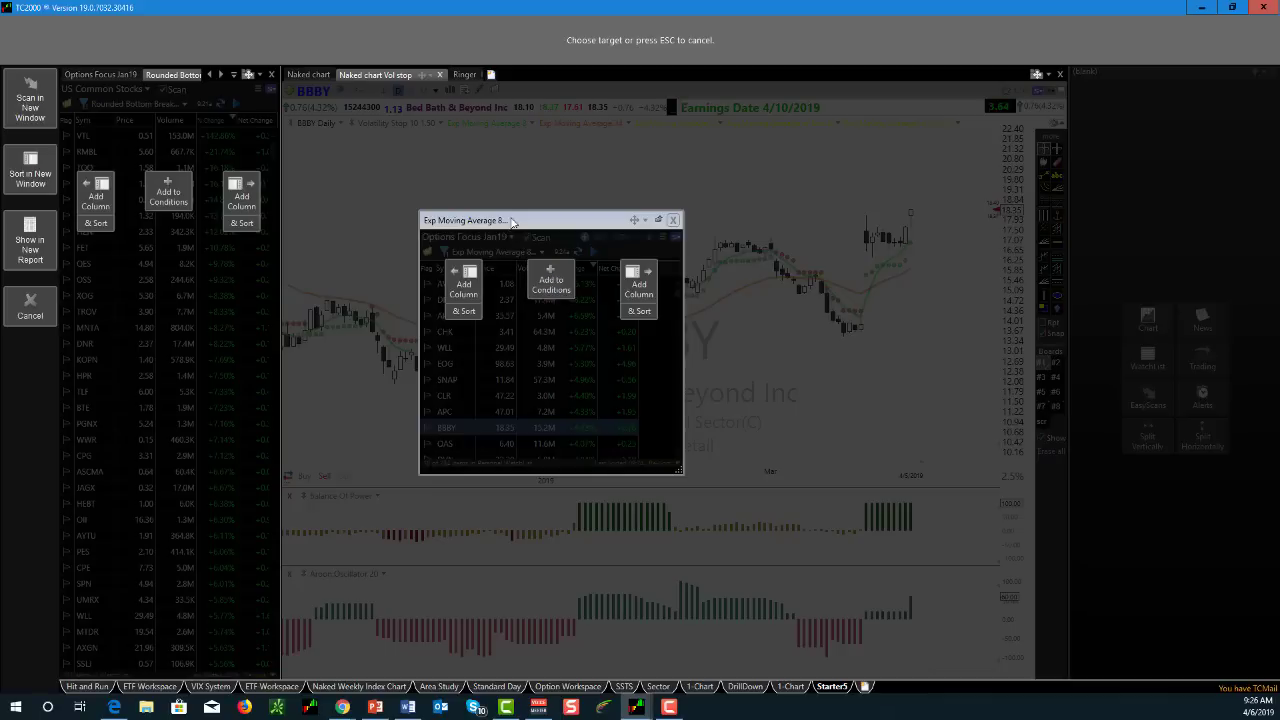
{"action": "left_click", "coordinate": [552, 282]}
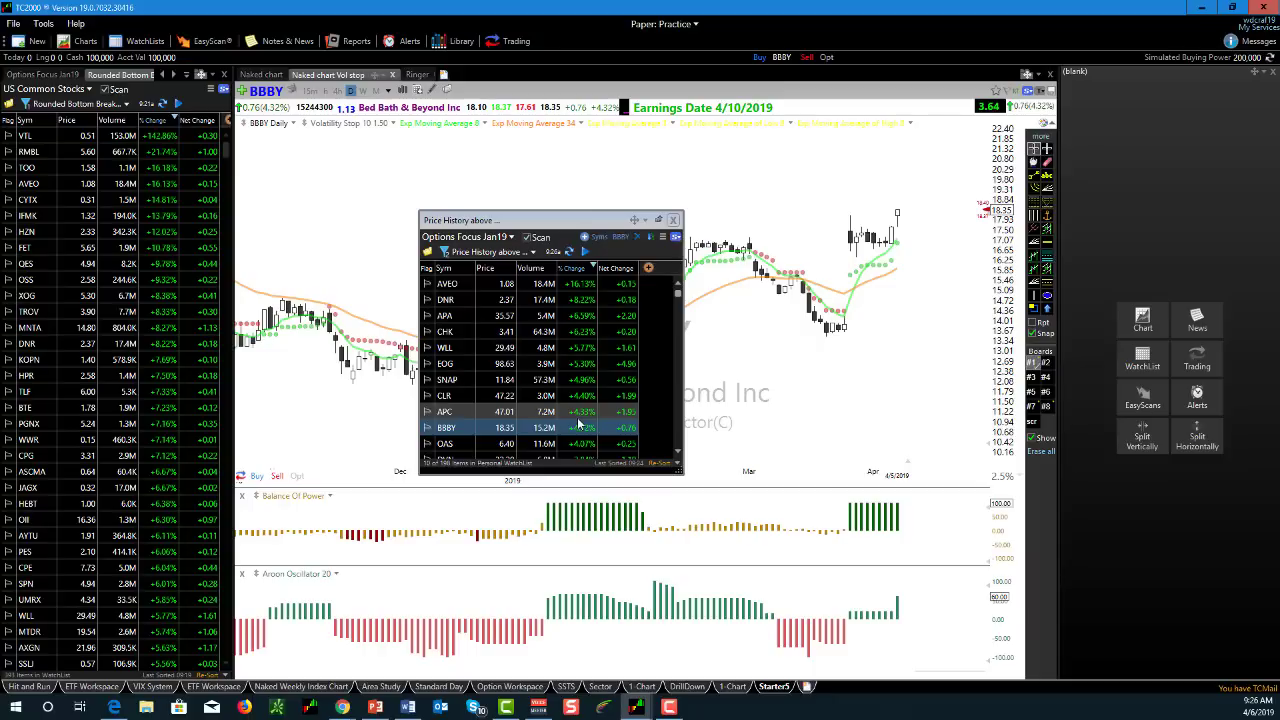
- Drag the floating Price History watchlist up and left over the chart
{"action": "left_click_drag", "start_coordinate": [549, 222], "coordinate": [437, 203]}
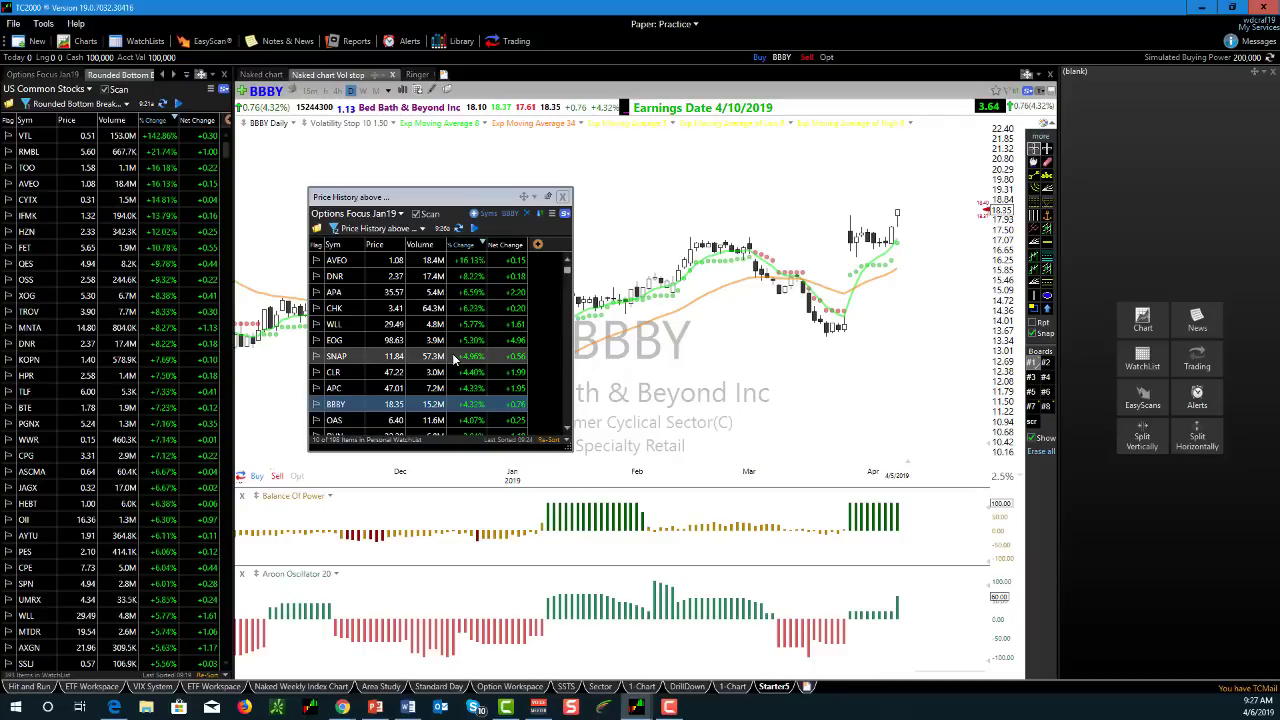
- Drag the watchlist's bottom edge down so rows through DVN, HES and JD show
{"action": "left_click_drag", "start_coordinate": [446, 449], "coordinate": [446, 488]}
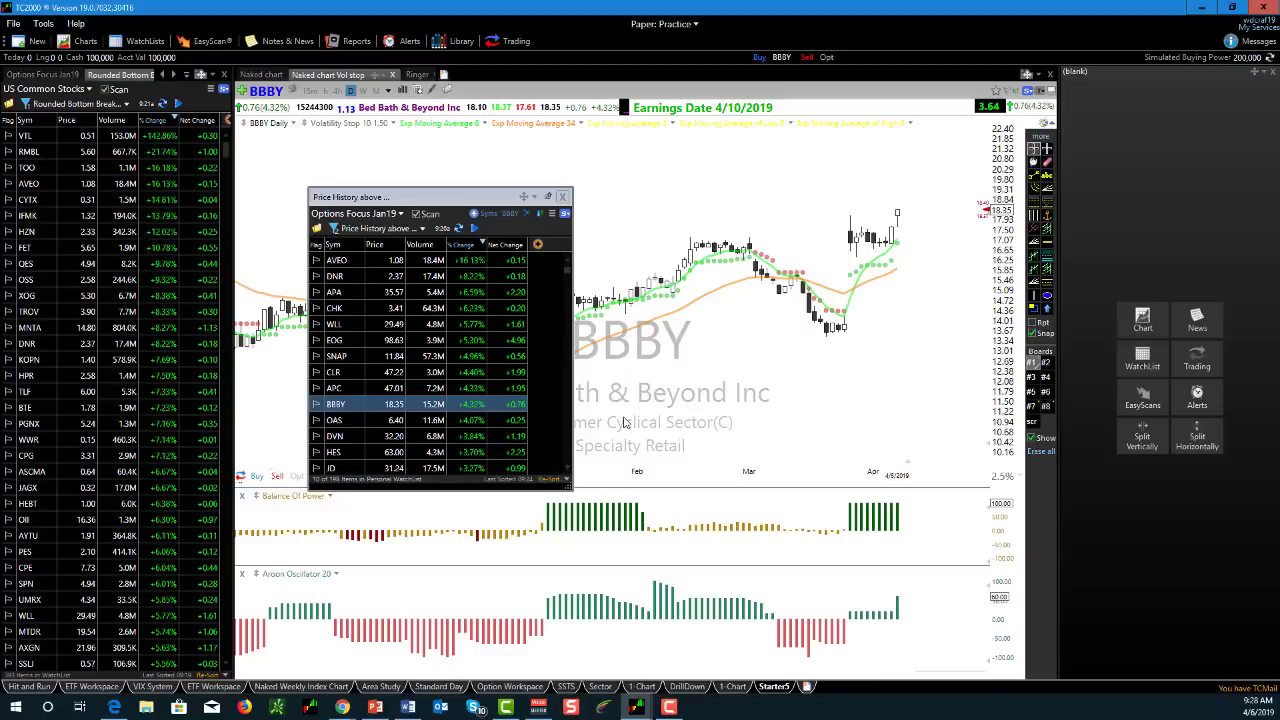
- Delete the Net Change column from the floating watchlist
{"action": "right_click", "coordinate": [507, 253]}
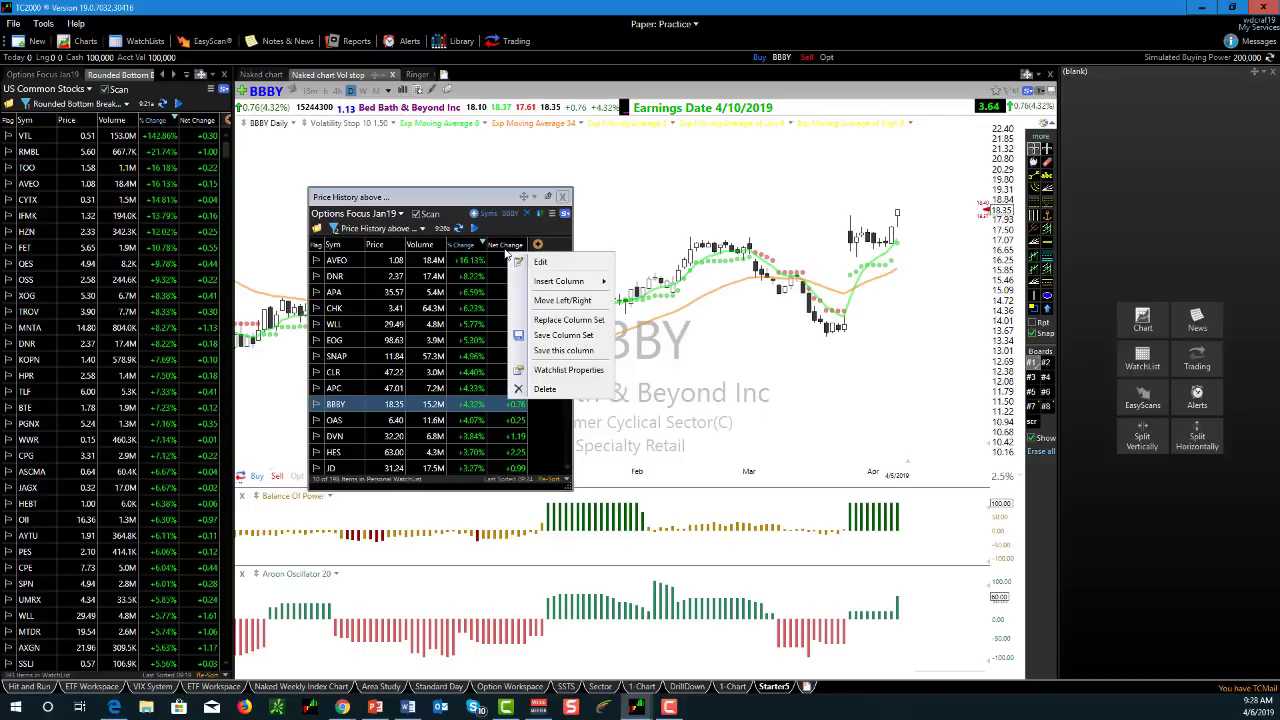
{"action": "left_click", "coordinate": [543, 390]}
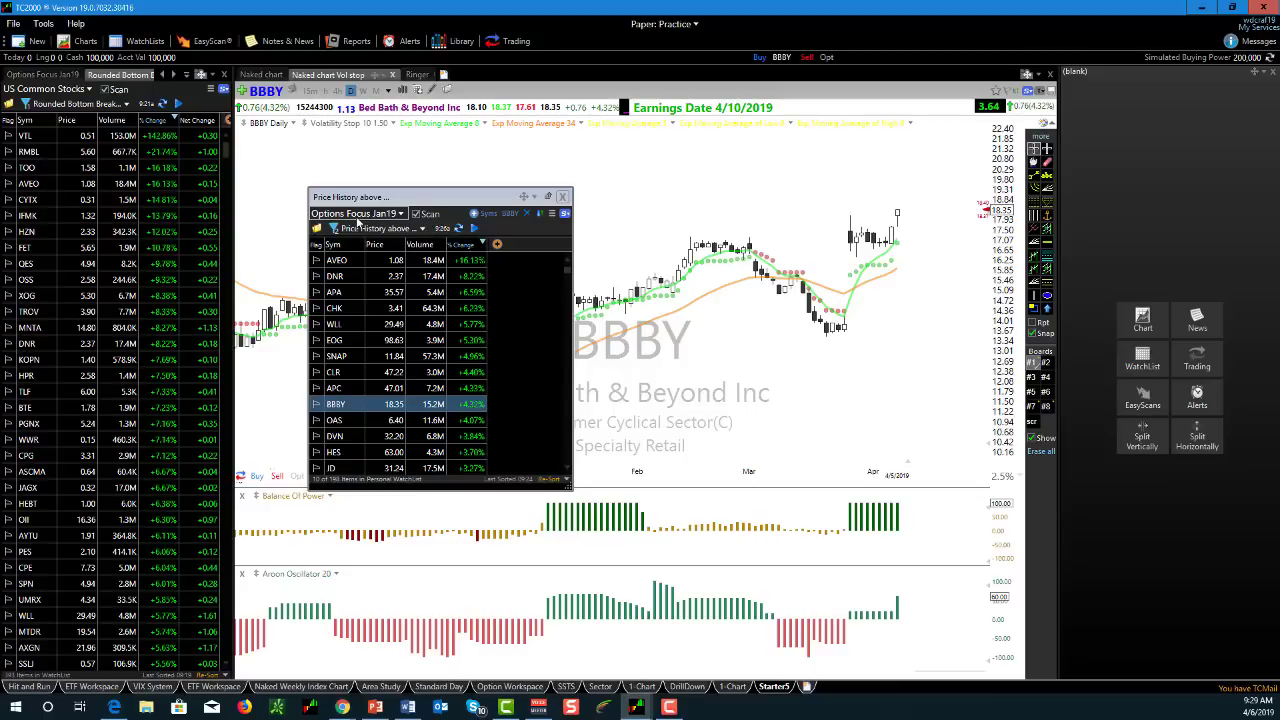
- Add the '34 EMA Trending 20 days - Daily' condition column to the floating watchlist
{"action": "left_click", "coordinate": [497, 246]}
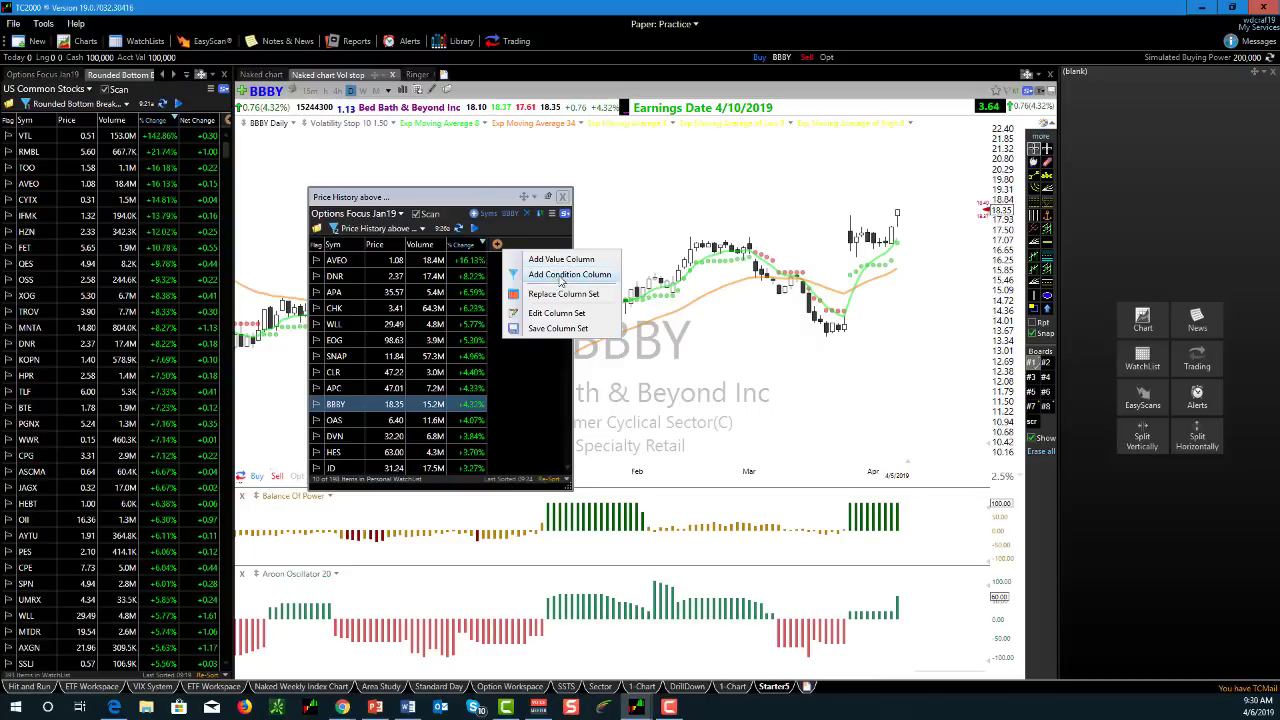
{"action": "left_click", "coordinate": [560, 276]}
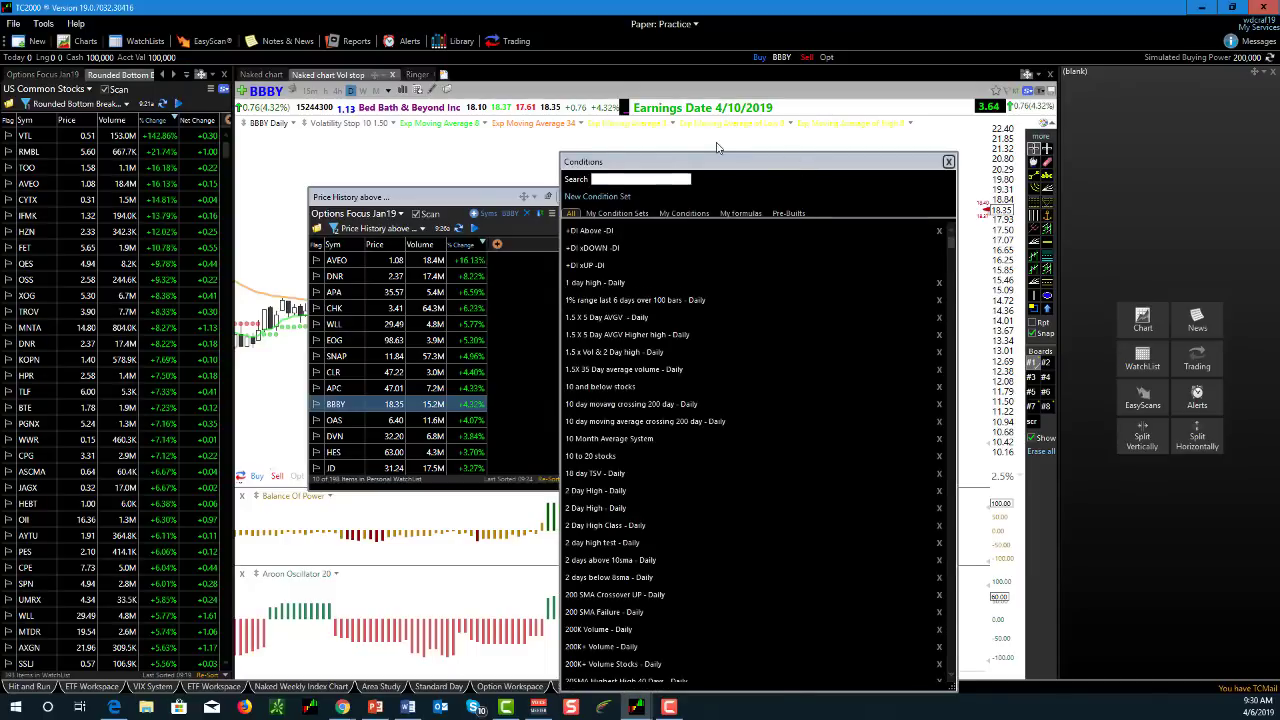
{"action": "left_click_drag", "start_coordinate": [797, 173], "coordinate": [674, 133]}
{"action": "left_click", "coordinate": [497, 140]}
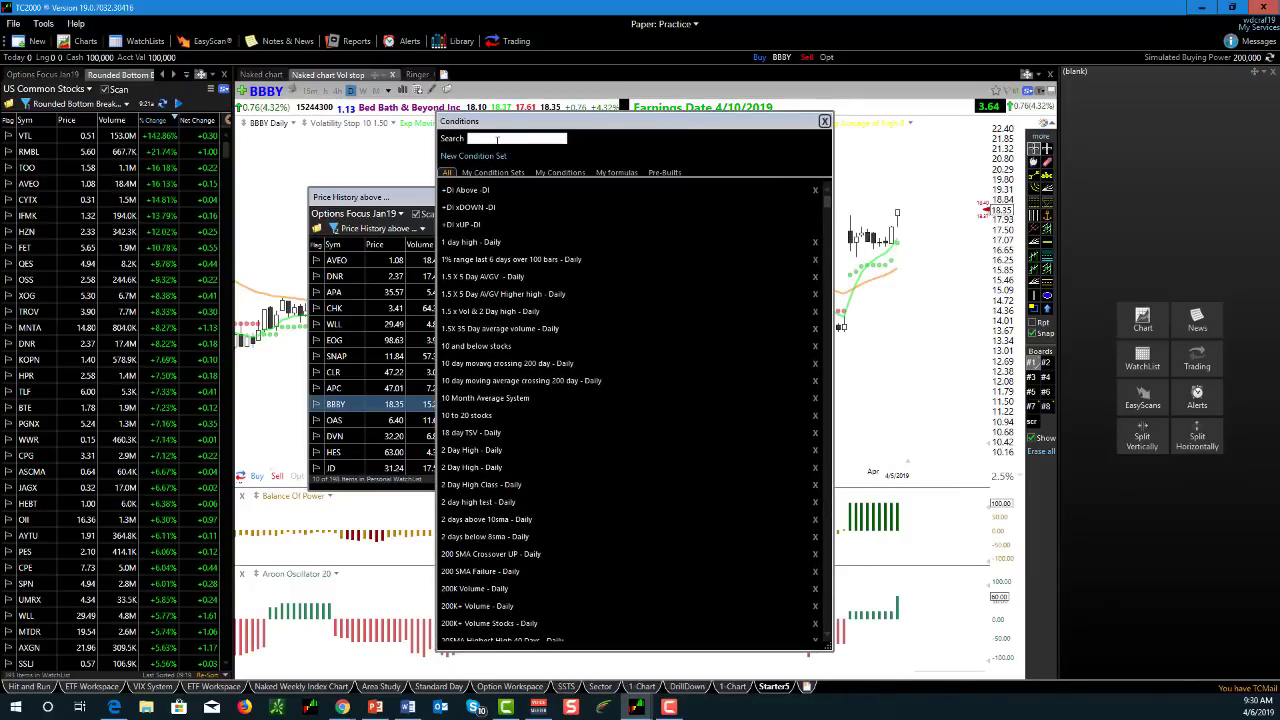
{"action": "type", "text": "34"}
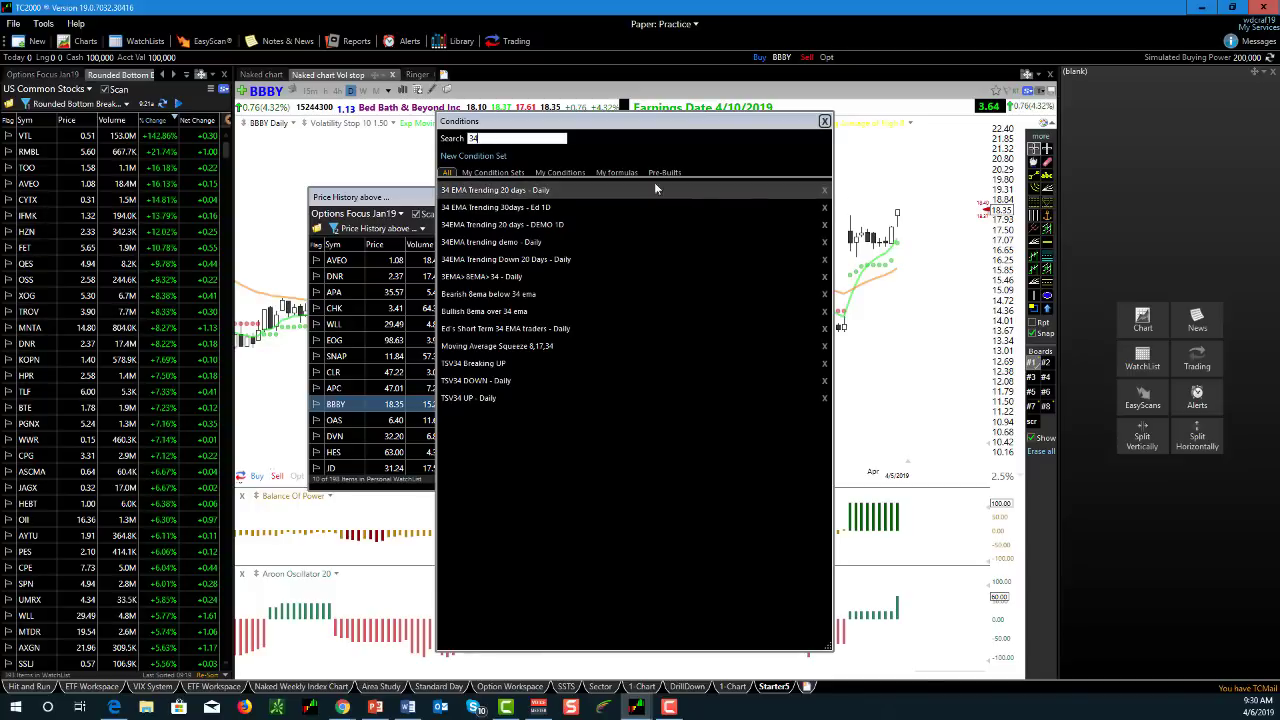
{"action": "double_click", "coordinate": [498, 191]}
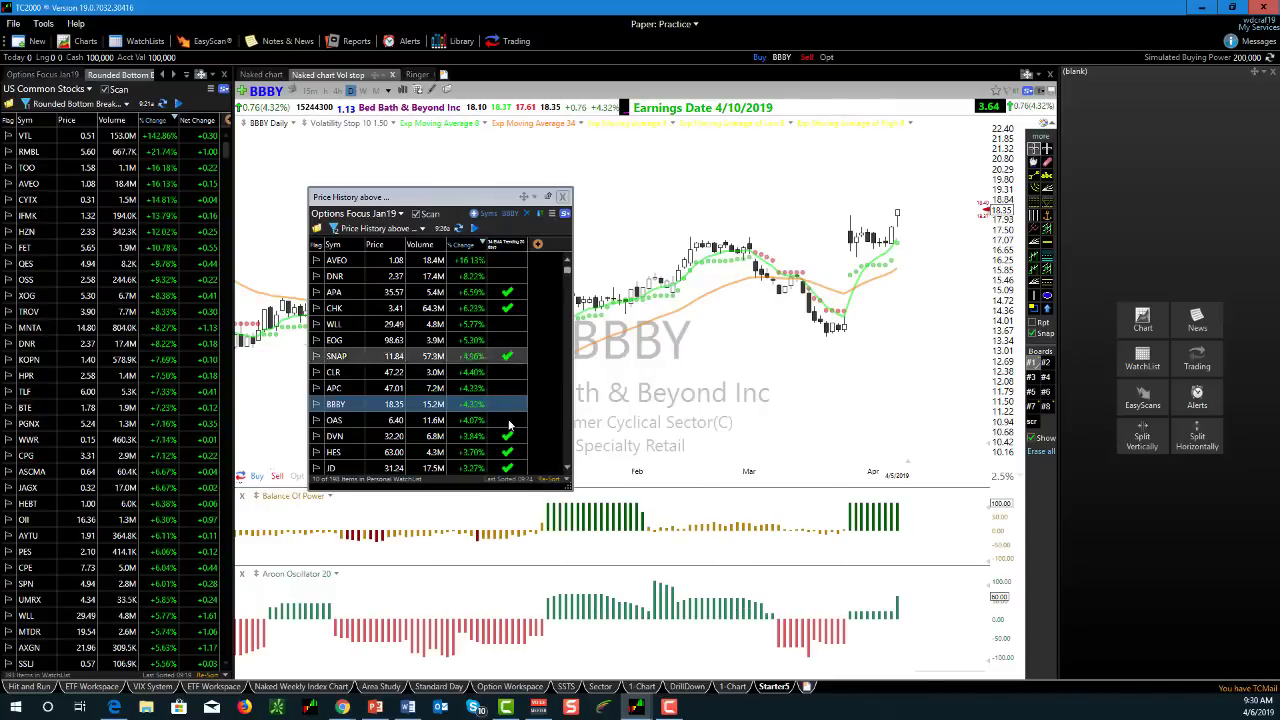
- Inspect the 34 EMA Trending 20 days PCF formula in EasyScan, then sort the watchlist by that column
{"action": "left_click", "coordinate": [208, 41]}
{"action": "left_click", "coordinate": [276, 74]}
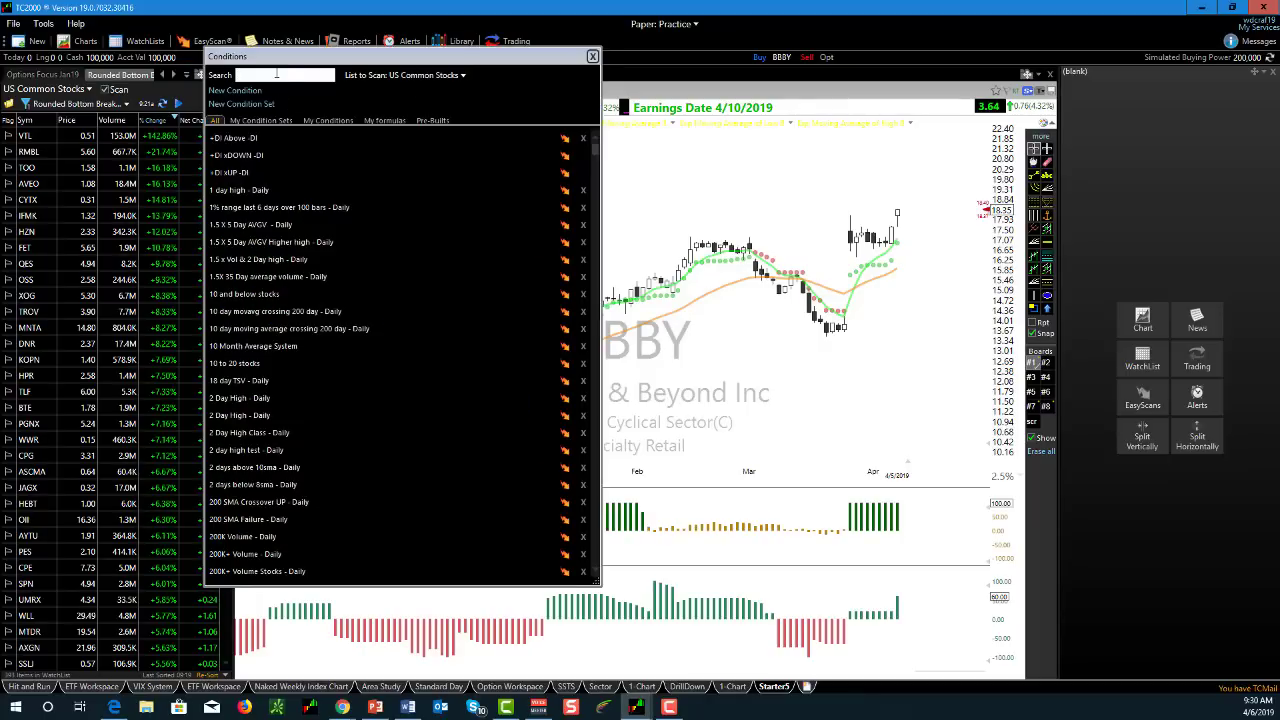
{"action": "type", "text": "34"}
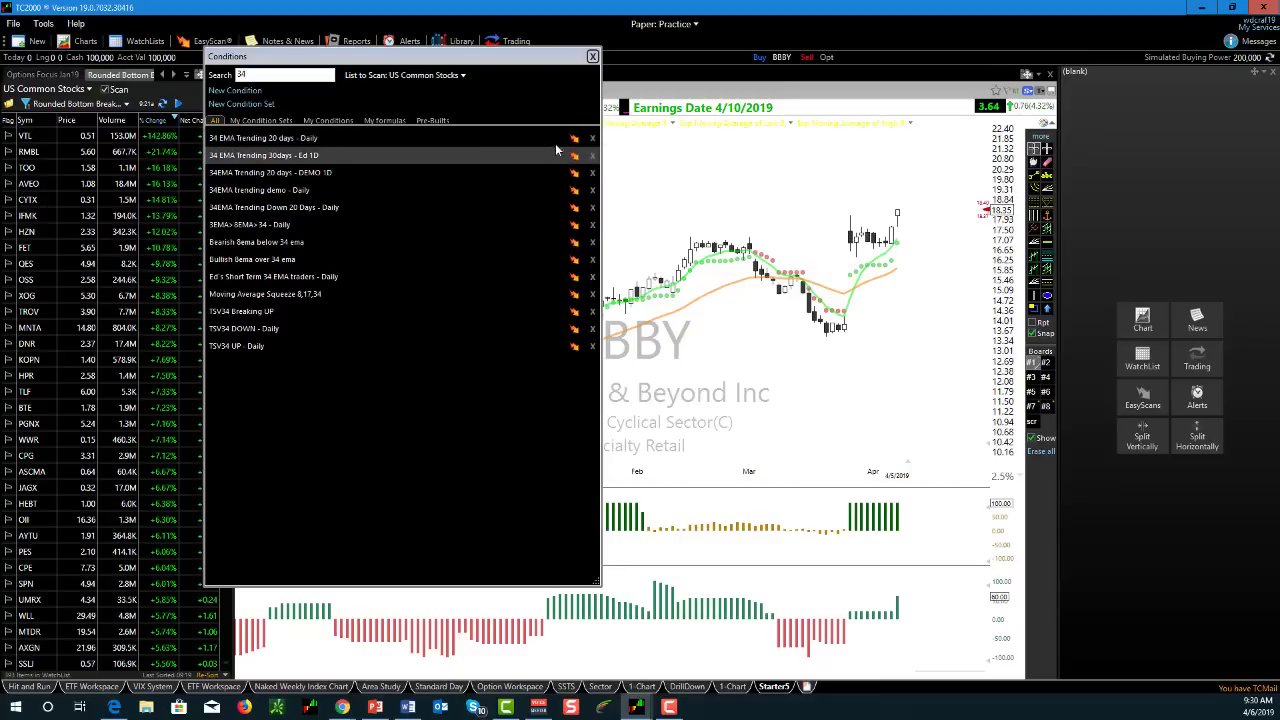
{"action": "double_click", "coordinate": [306, 141]}
{"action": "left_click_drag", "start_coordinate": [510, 214], "coordinate": [424, 214]}
{"action": "key", "text": "ctrl+a"}
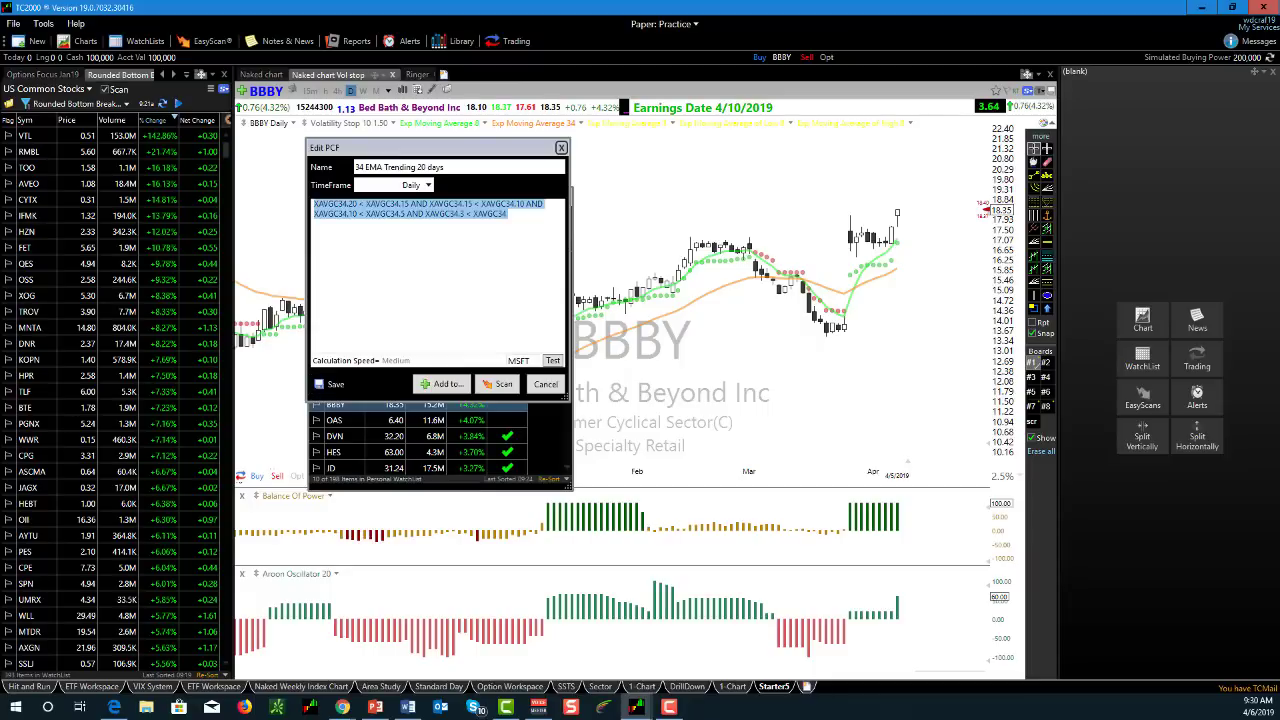
{"action": "left_click", "coordinate": [342, 707]}
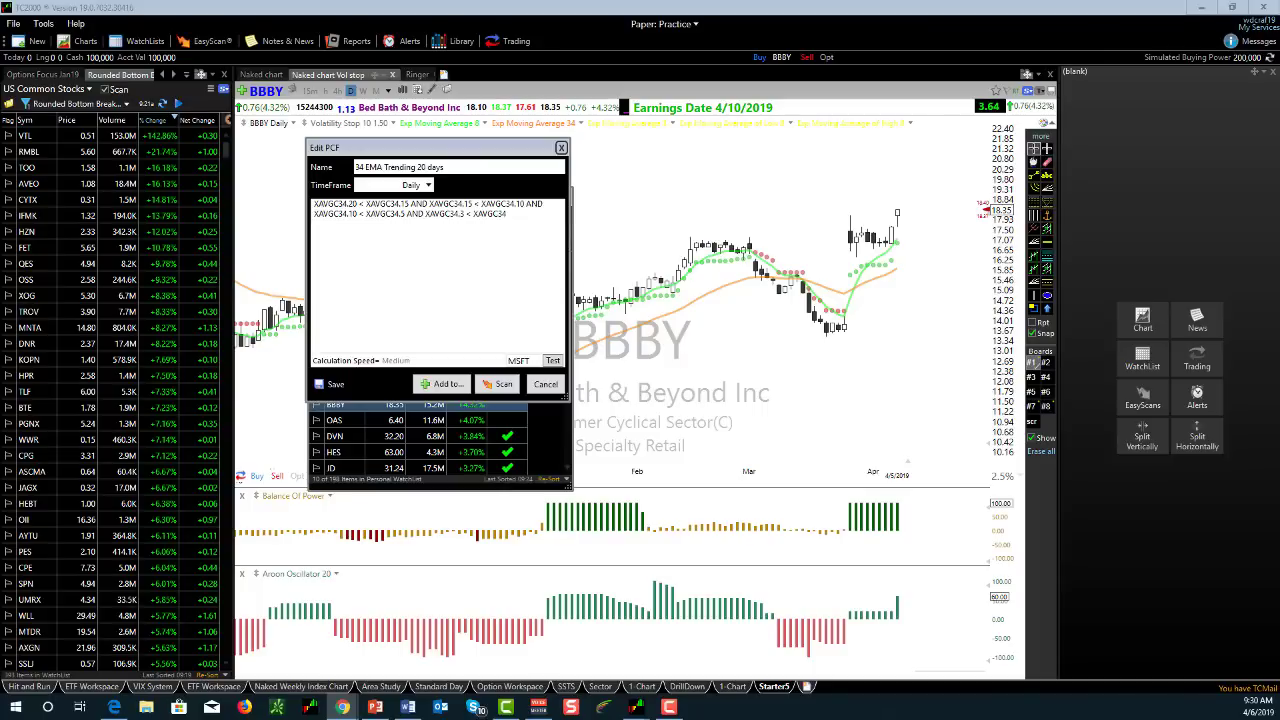
{"action": "left_click", "coordinate": [561, 147]}
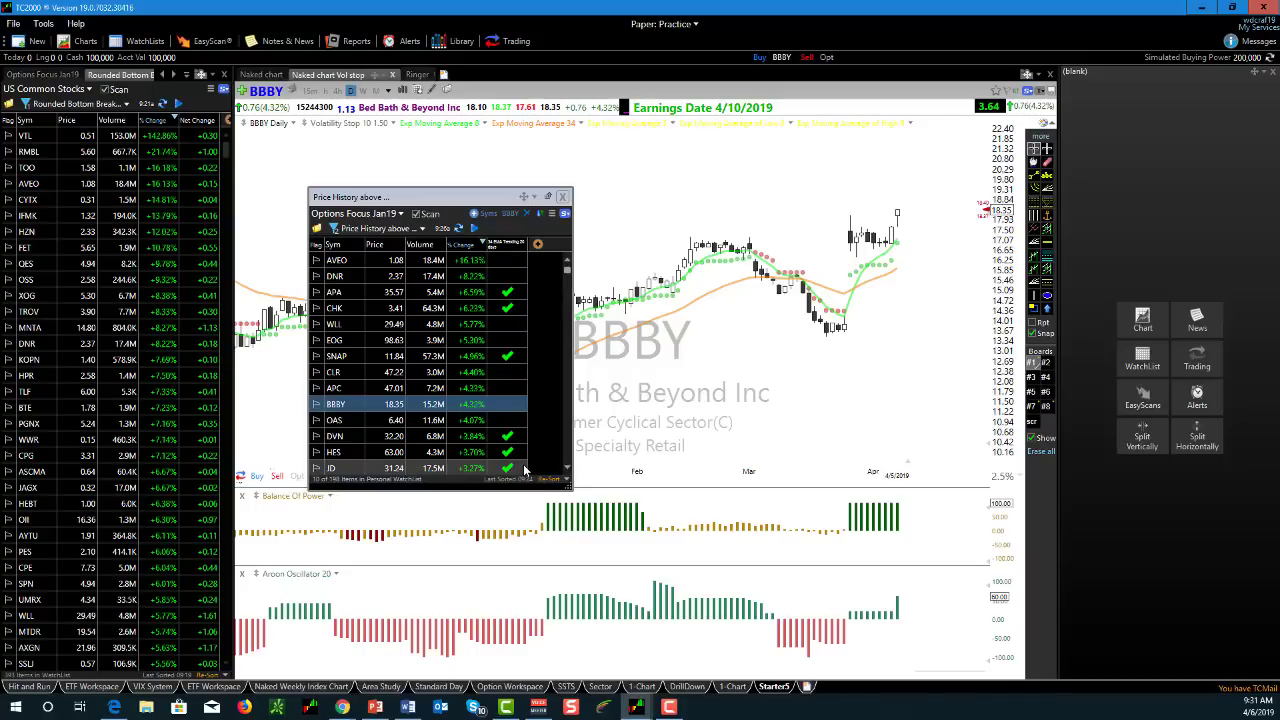
{"action": "left_click", "coordinate": [509, 249]}
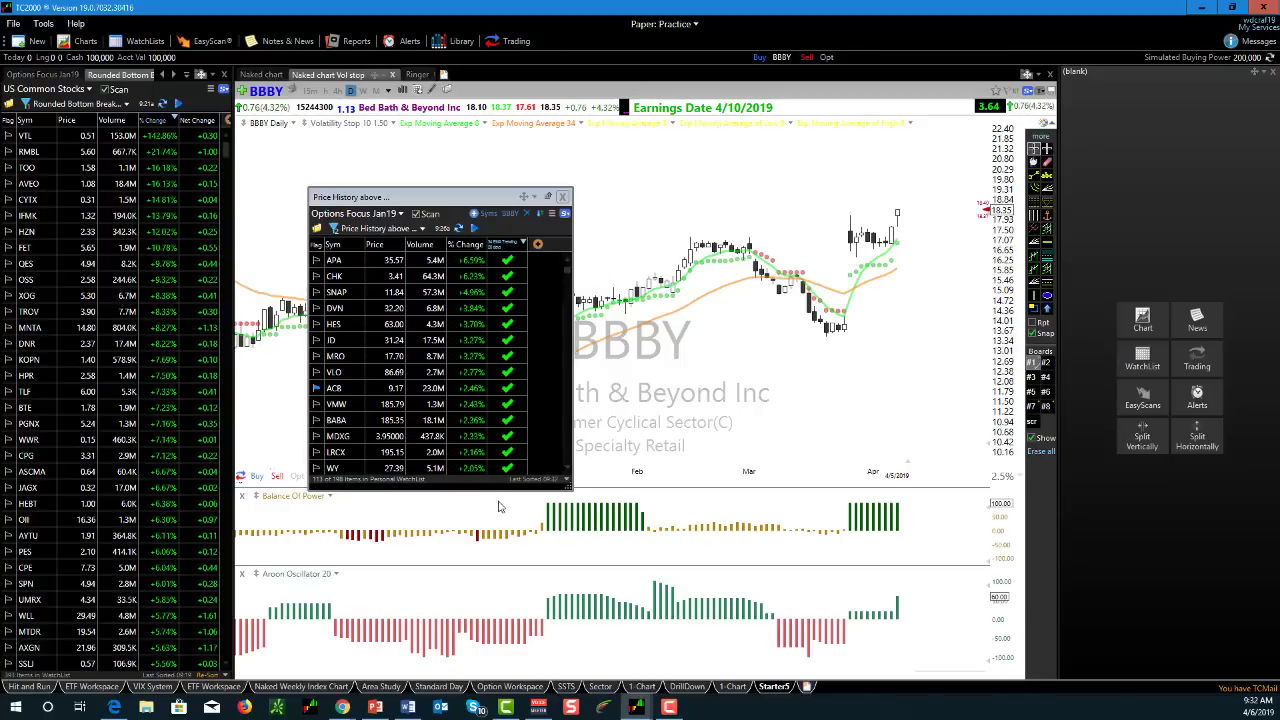
- View the APA and CHK charts, then nudge the floating watchlist left and back right
{"action": "left_click", "coordinate": [333, 261]}
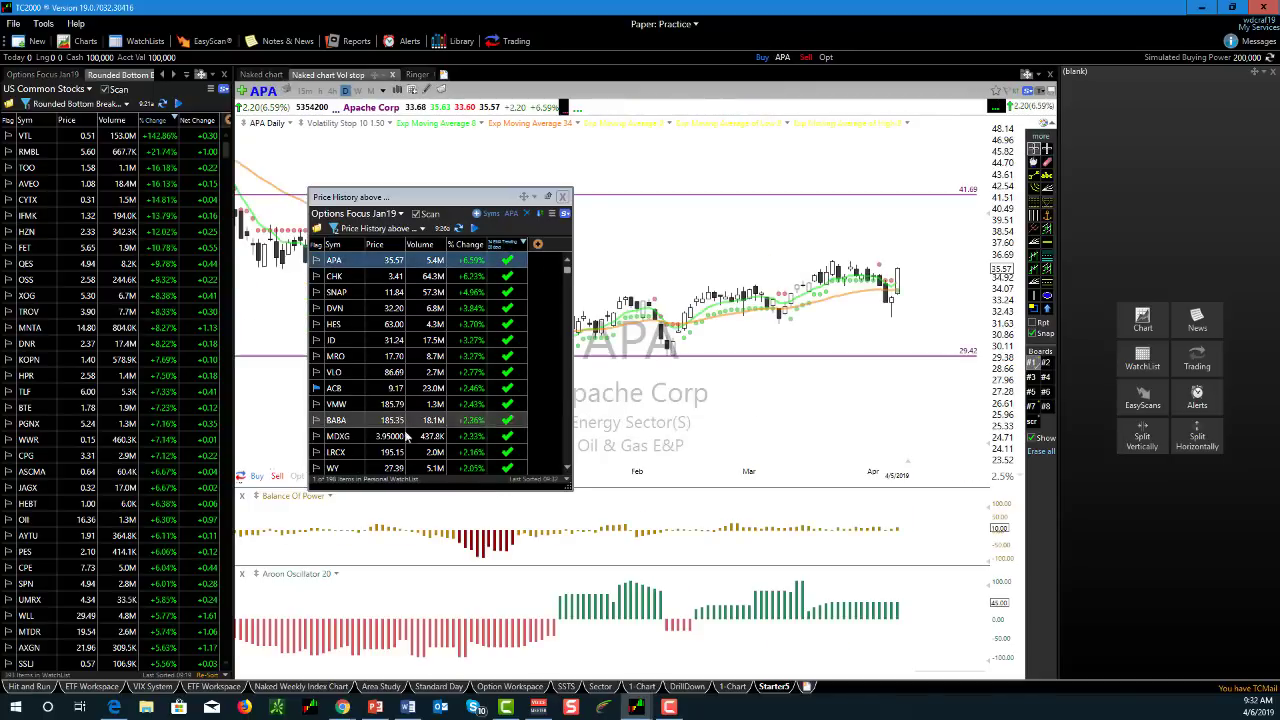
{"action": "left_click", "coordinate": [342, 279]}
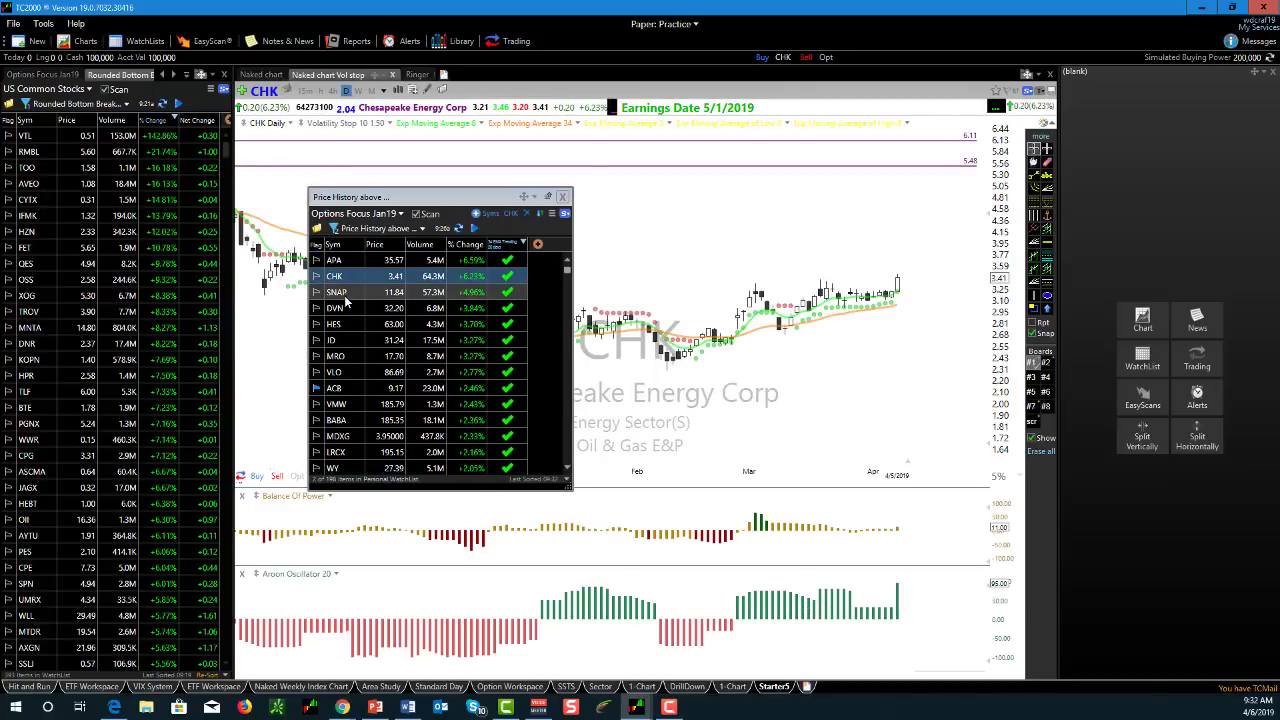
{"action": "left_click_drag", "start_coordinate": [480, 204], "coordinate": [402, 185]}
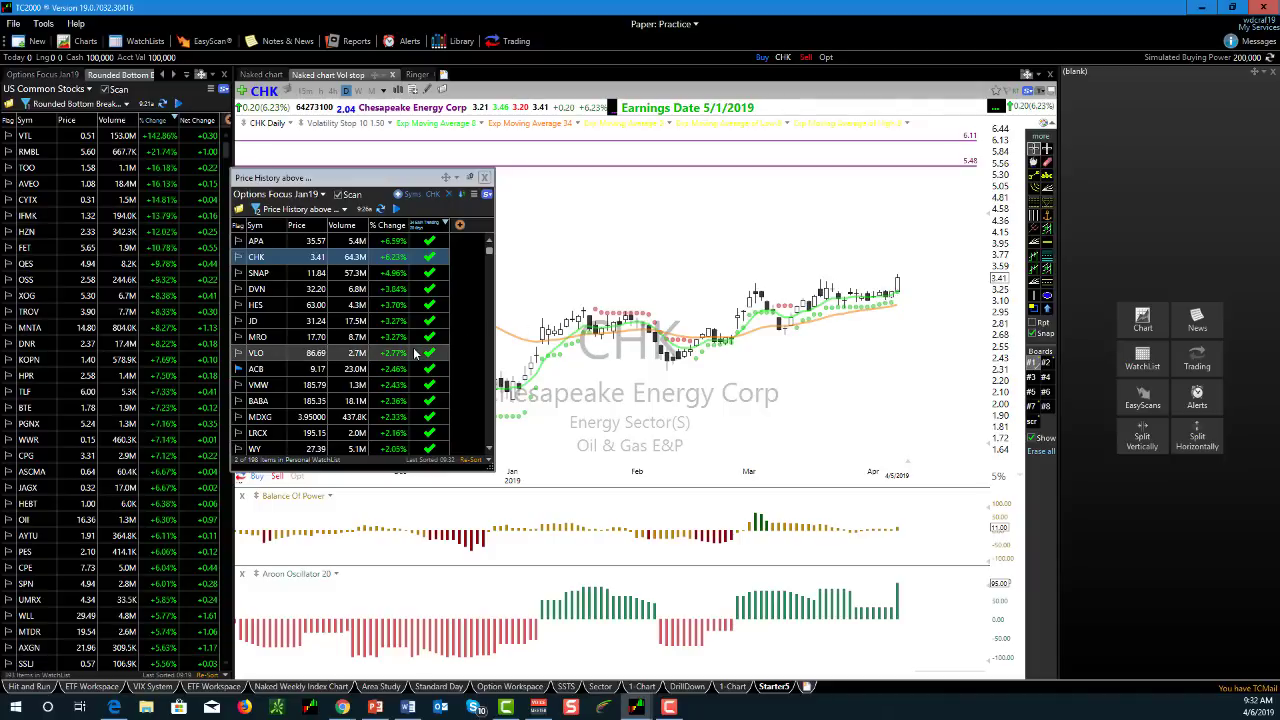
{"action": "left_click_drag", "start_coordinate": [376, 181], "coordinate": [438, 180]}
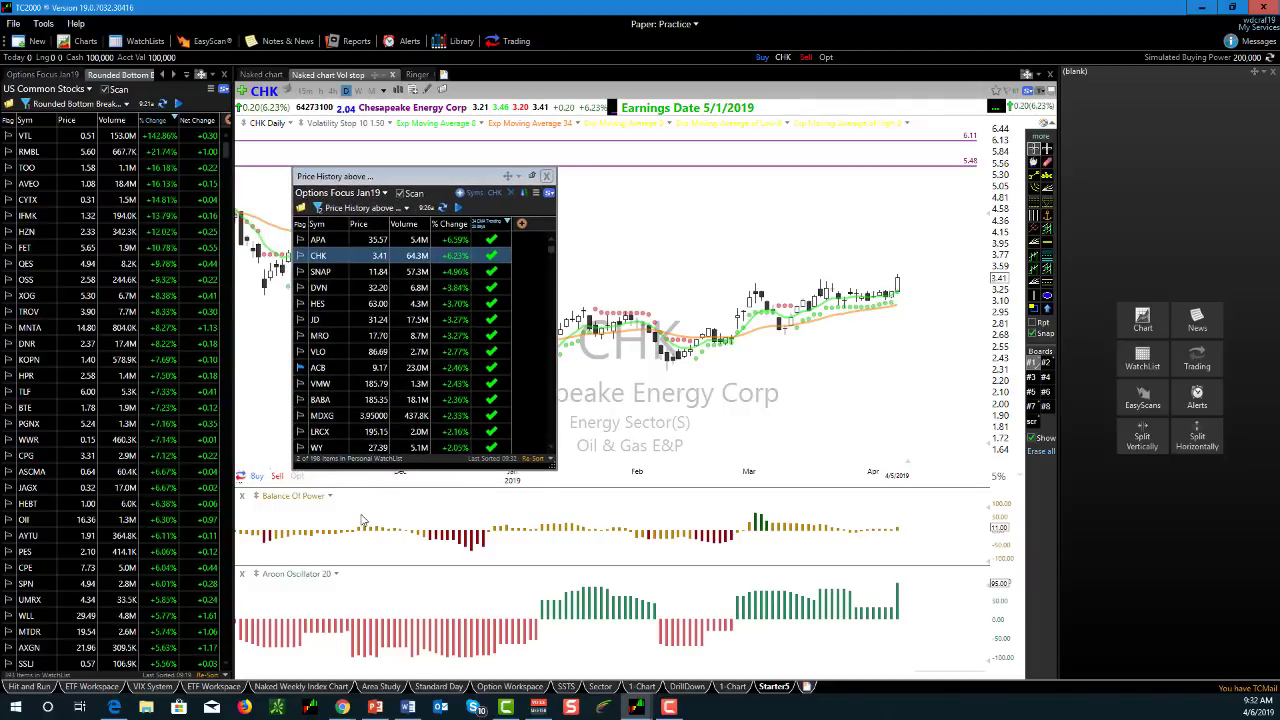
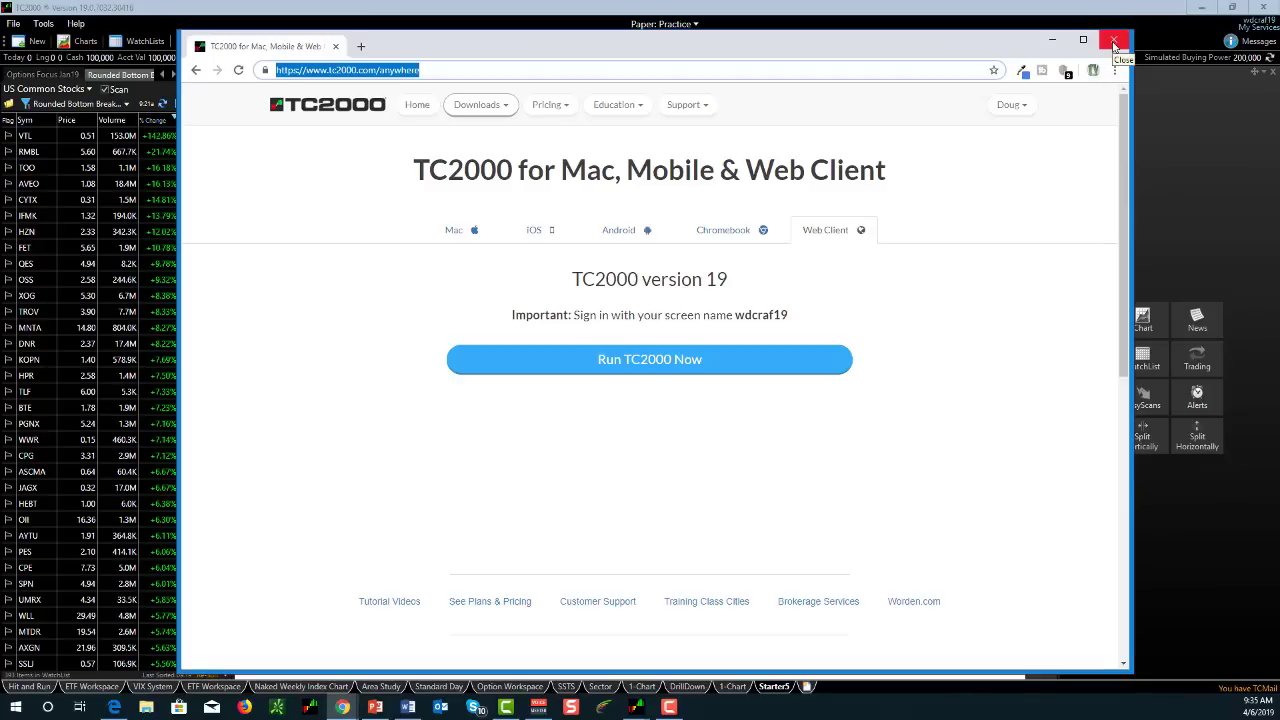
- Close the Chrome page to return to the CHK chart and widen the floating Price History watchlist
{"action": "left_click", "coordinate": [1114, 44]}
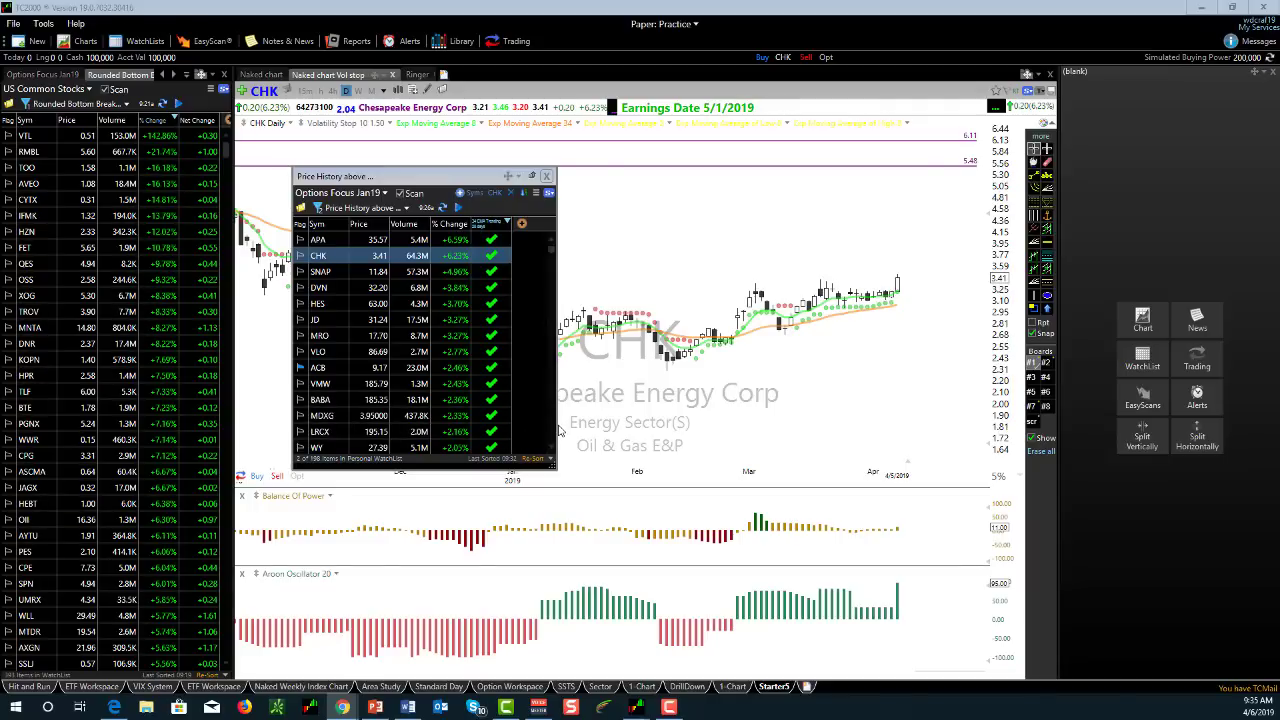
{"action": "left_click_drag", "start_coordinate": [557, 430], "coordinate": [581, 422]}
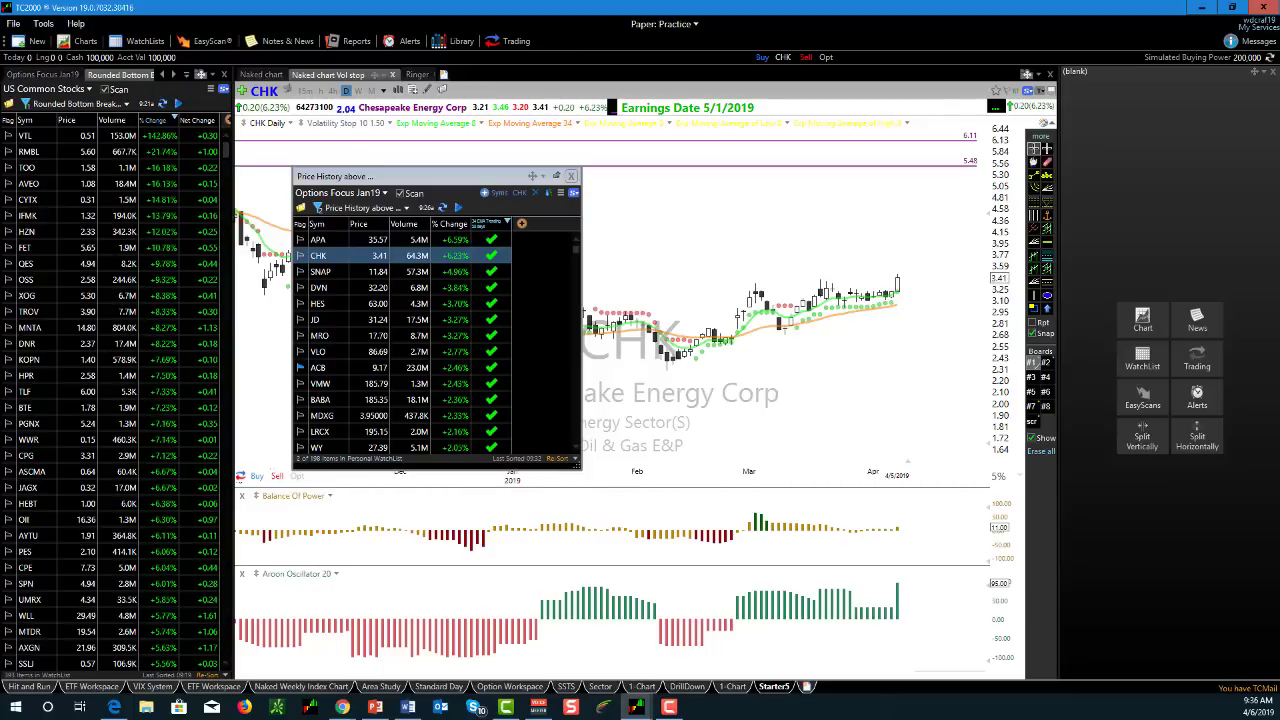
{"action": "left_click", "coordinate": [342, 707]}
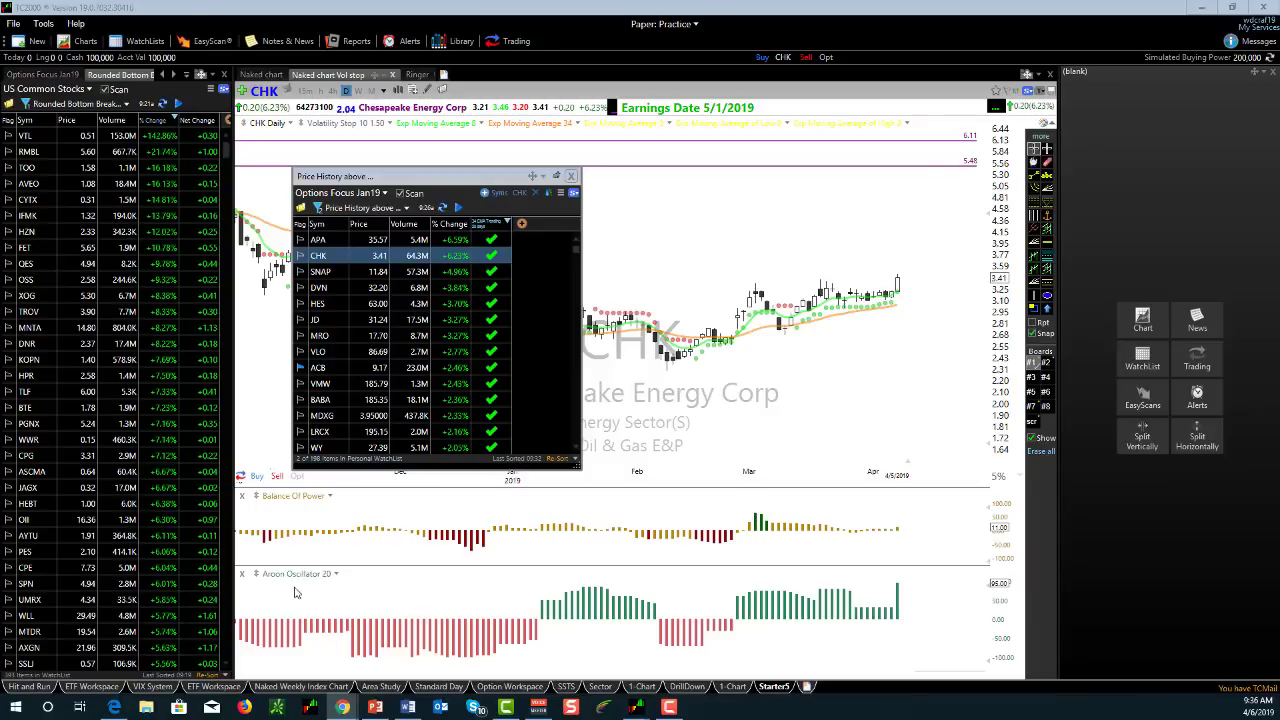
- Create a Balance Of Power > 30 condition and add it as a sorted watchlist column
{"action": "right_click", "coordinate": [291, 498]}
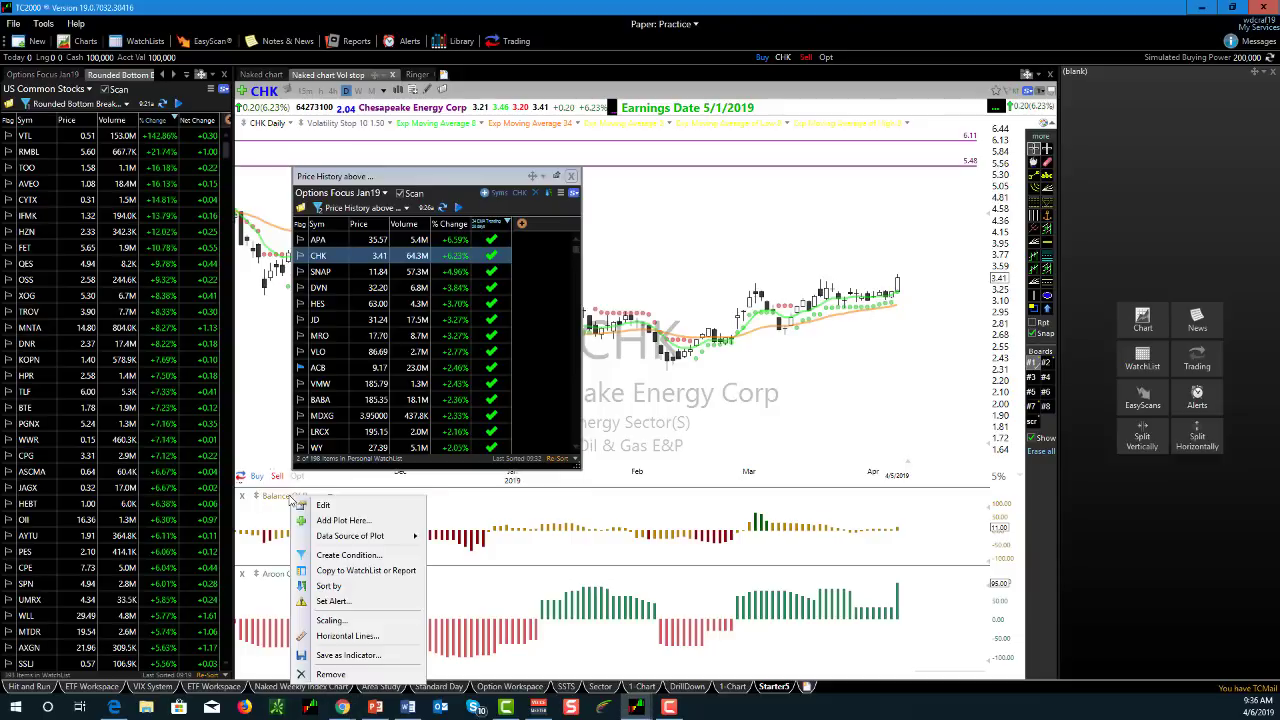
{"action": "left_click", "coordinate": [349, 557]}
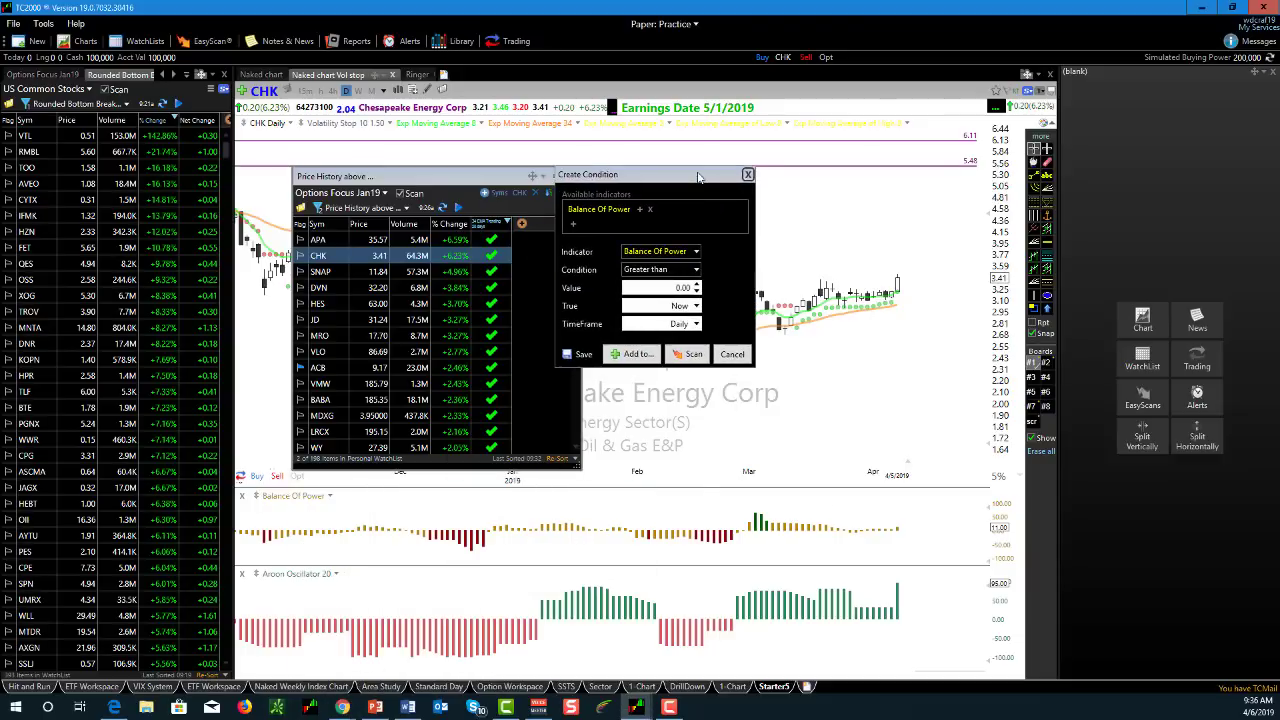
{"action": "left_click", "coordinate": [672, 288]}
{"action": "type", "text": "30"}
{"action": "left_click", "coordinate": [639, 356]}
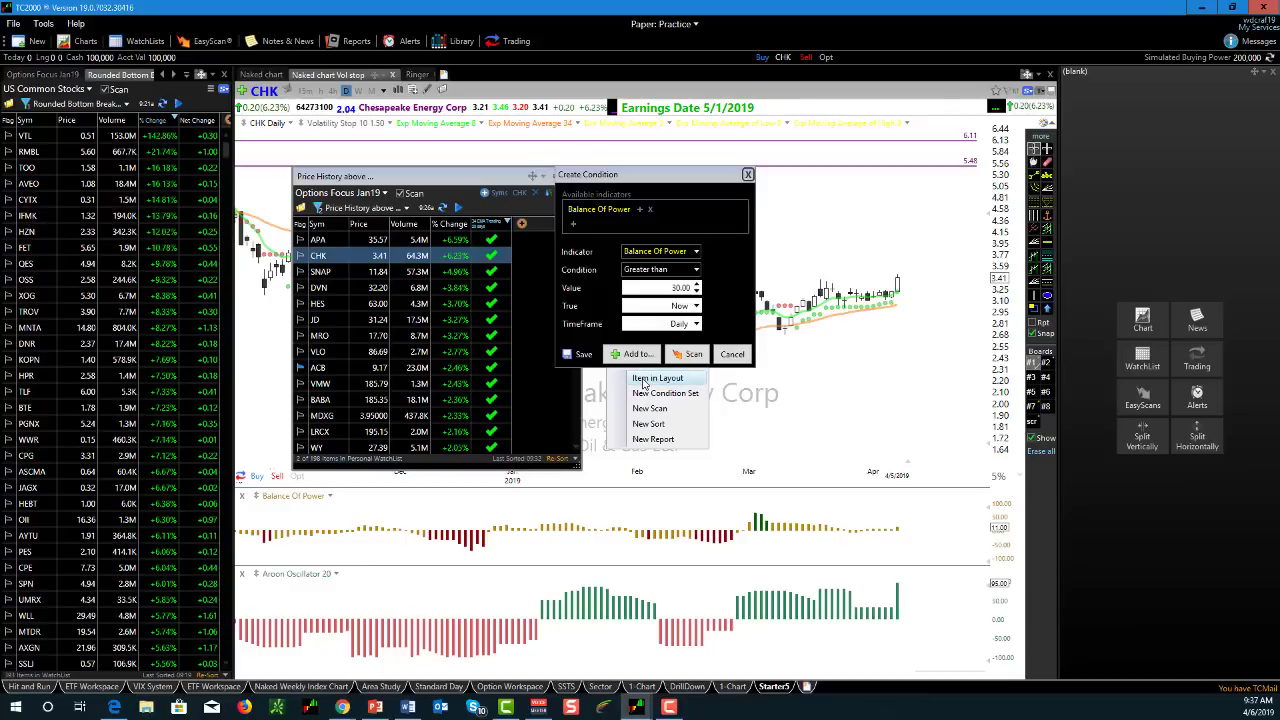
{"action": "left_click", "coordinate": [657, 378]}
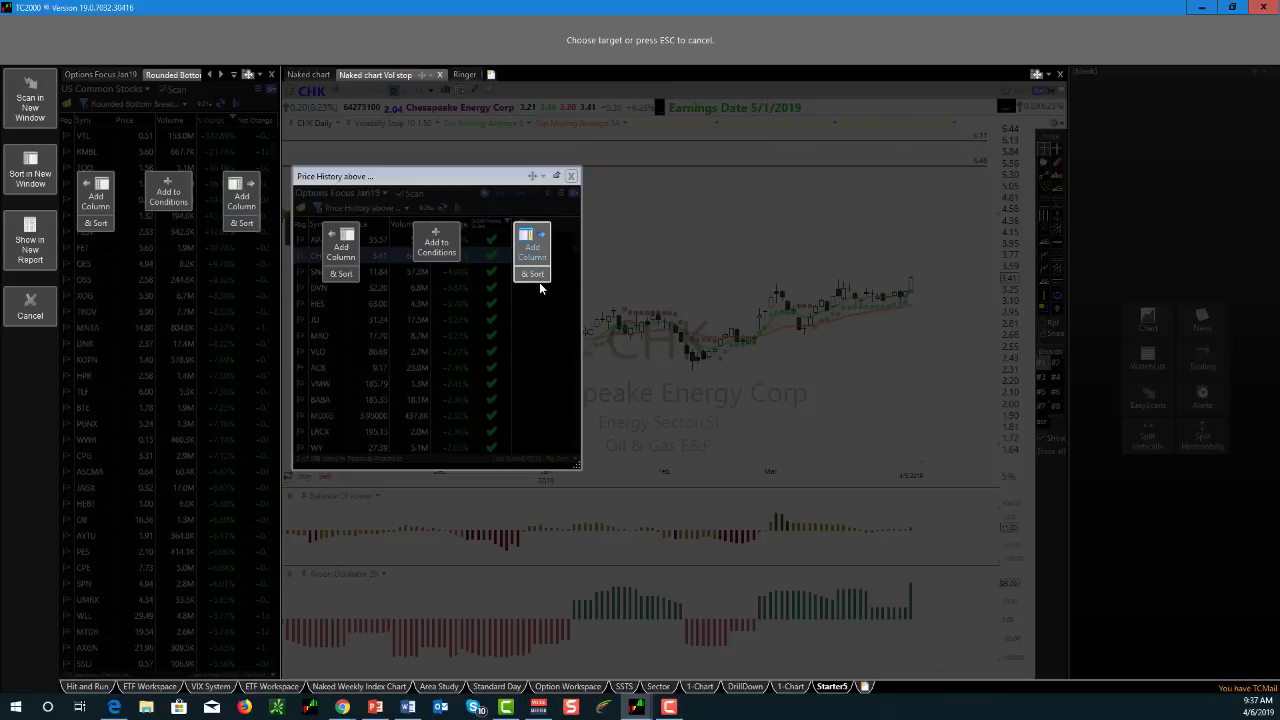
{"action": "left_click", "coordinate": [611, 293]}
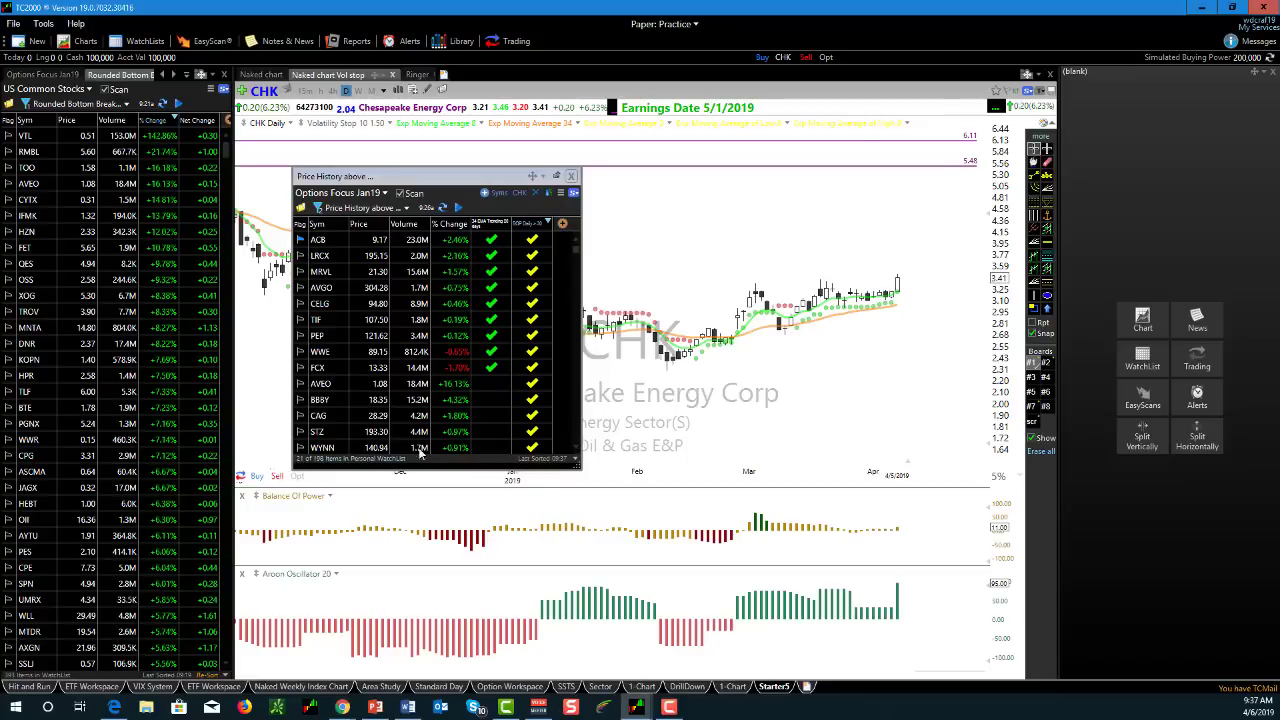
- Load the ACB (Aurora Cannabis) daily chart from the top of the watchlist
{"action": "left_click", "coordinate": [410, 240]}
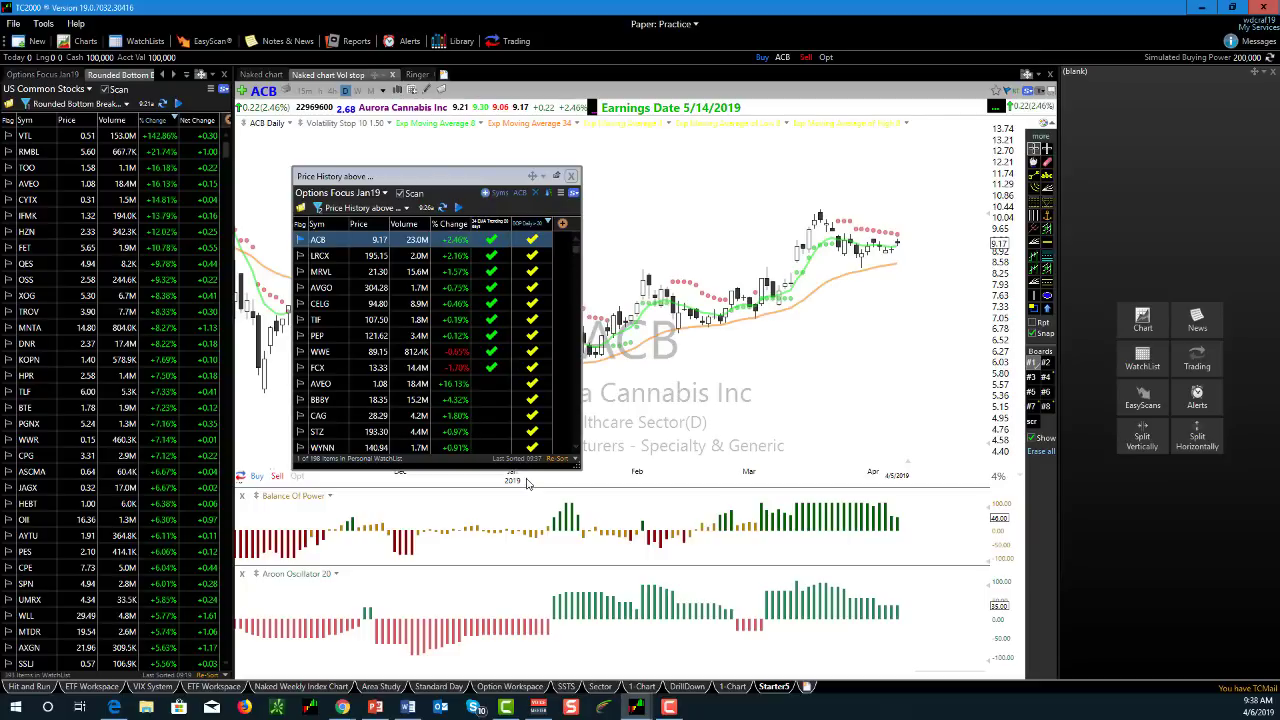
- Set the 34 EMA Trending 20 days column to Show Scan Light when true, with green True Color
{"action": "right_click", "coordinate": [487, 222]}
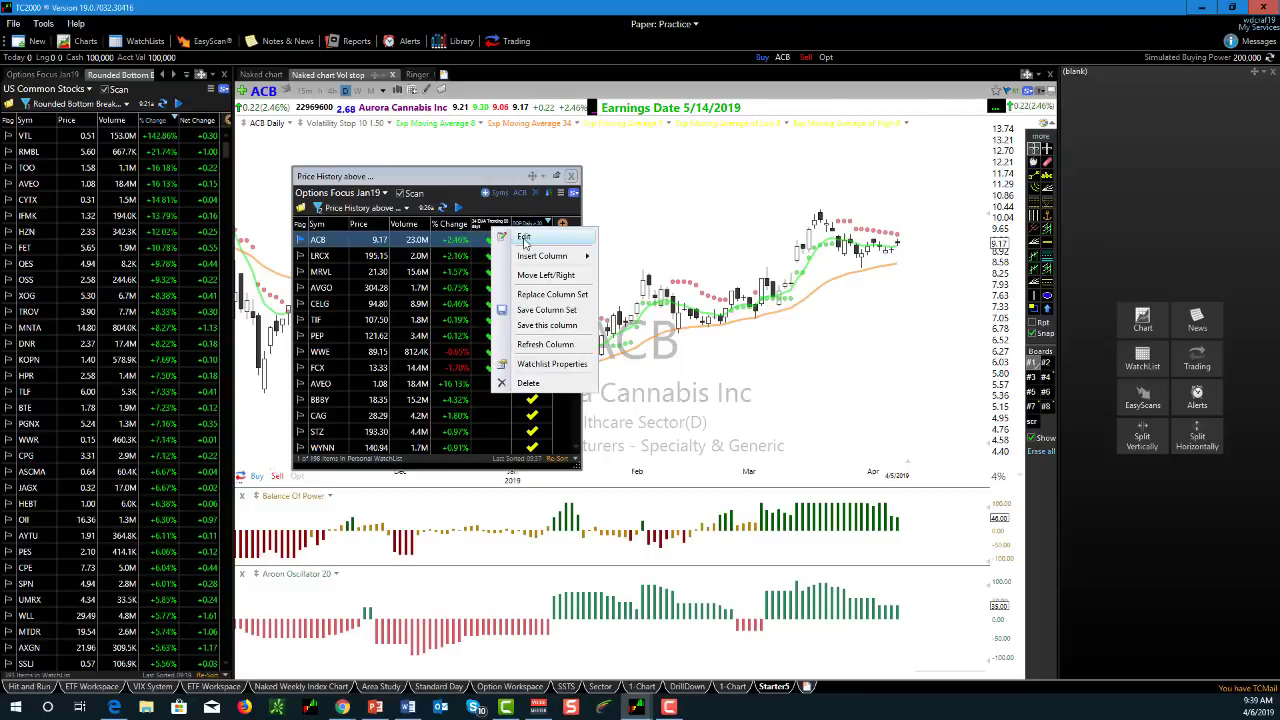
{"action": "left_click", "coordinate": [524, 242]}
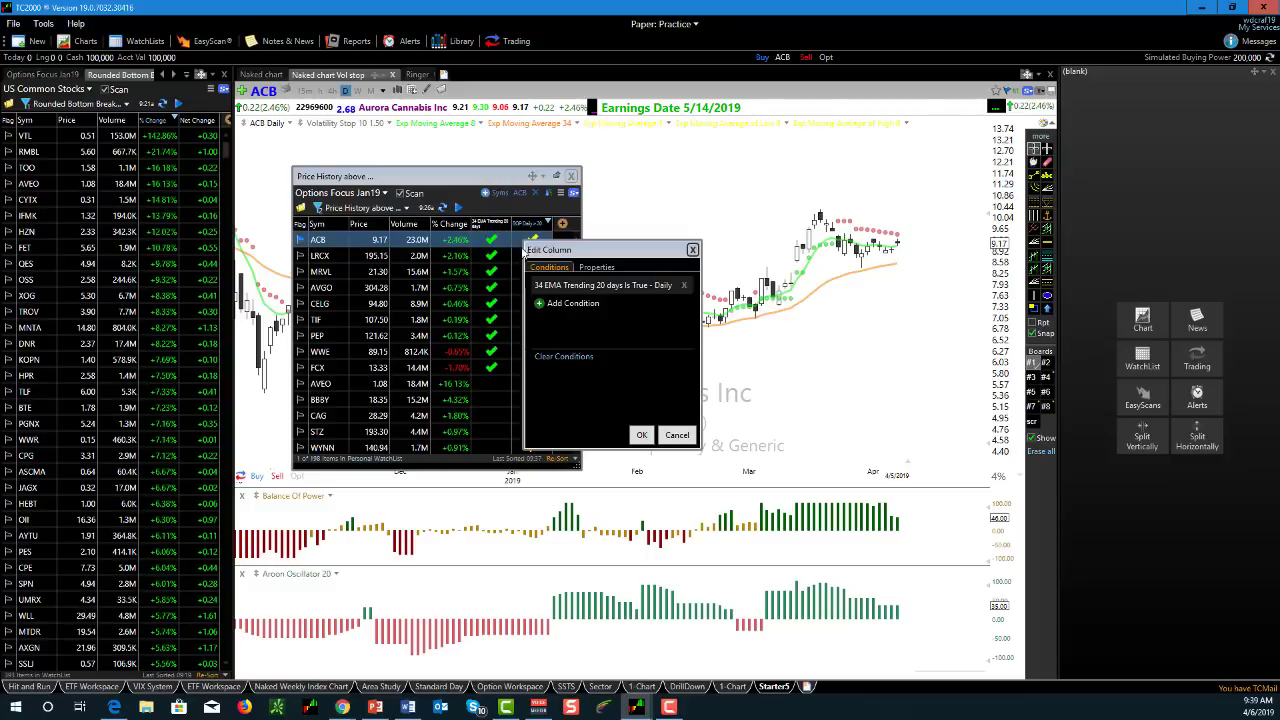
{"action": "left_click_drag", "start_coordinate": [584, 255], "coordinate": [500, 192]}
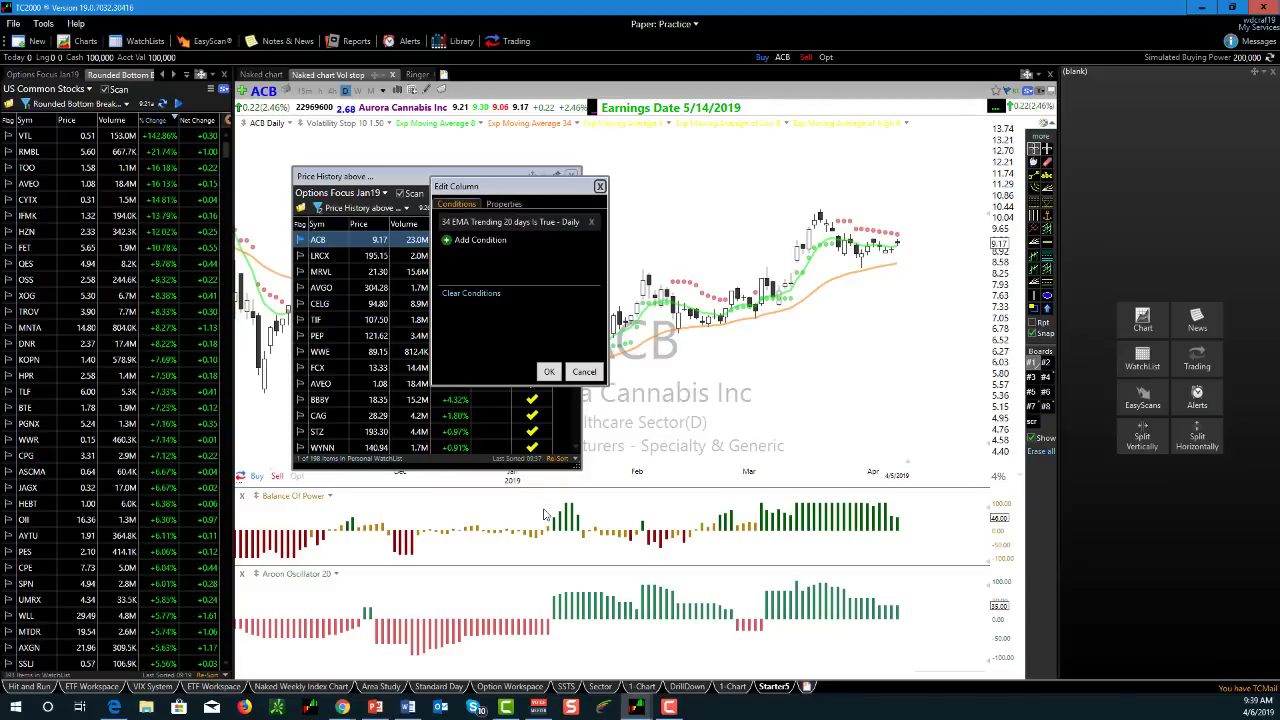
{"action": "left_click", "coordinate": [503, 204]}
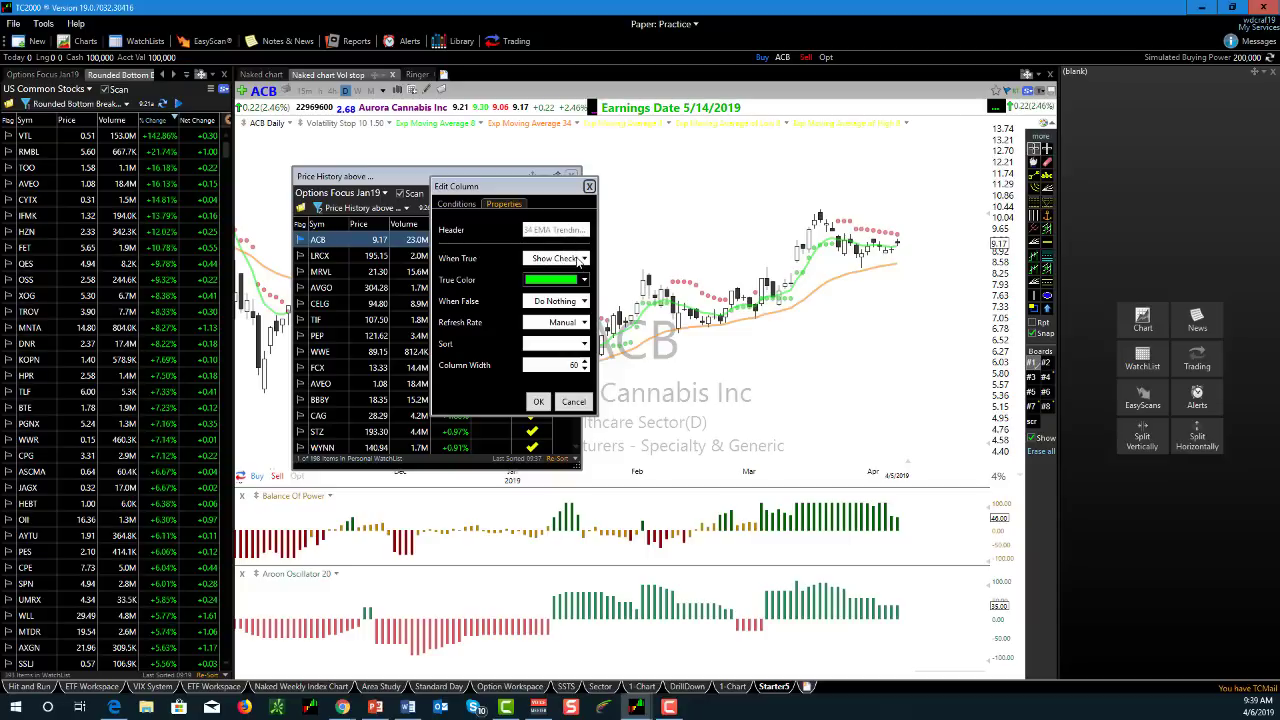
{"action": "left_click_drag", "start_coordinate": [544, 188], "coordinate": [670, 186]}
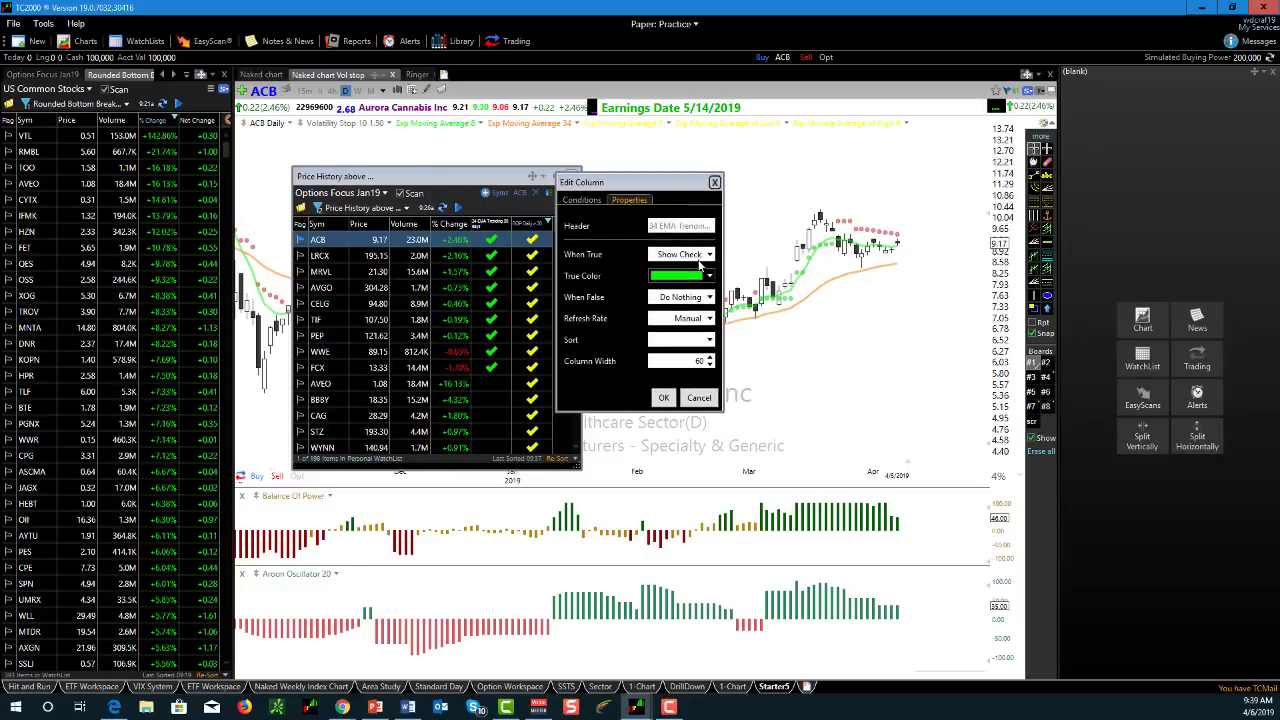
{"action": "left_click", "coordinate": [706, 256]}
{"action": "left_click", "coordinate": [686, 281]}
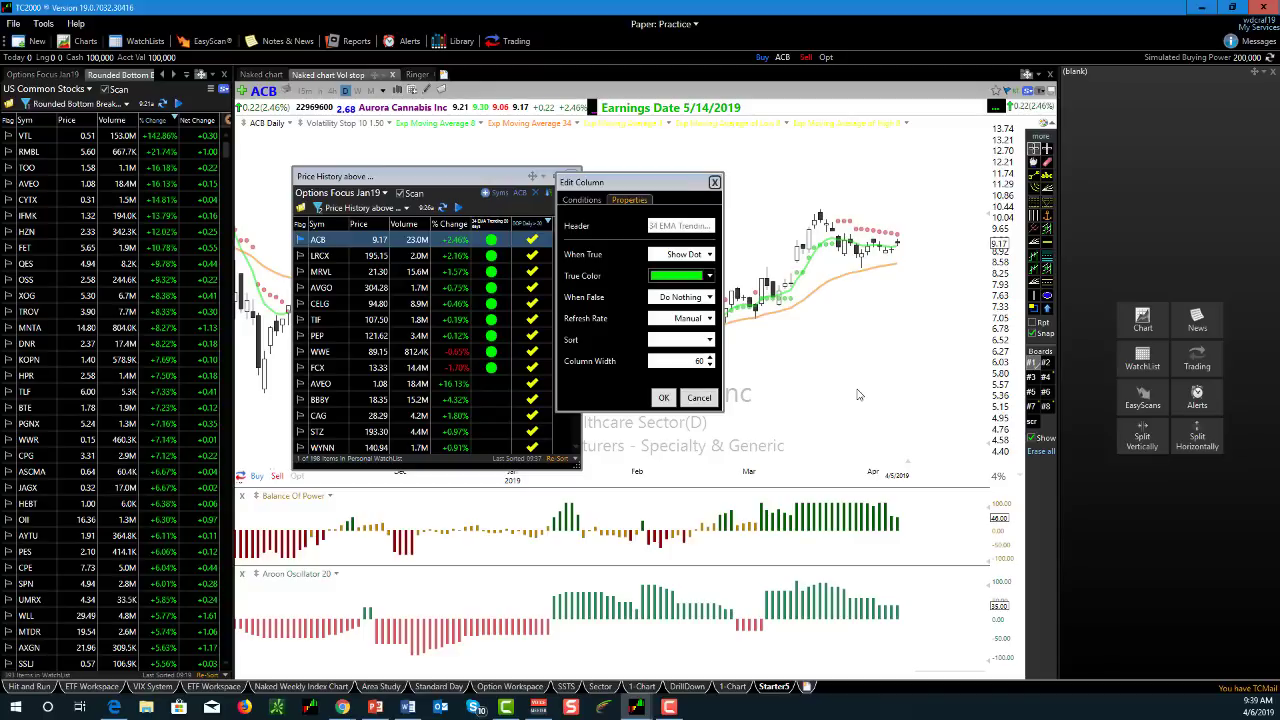
{"action": "left_click", "coordinate": [710, 276]}
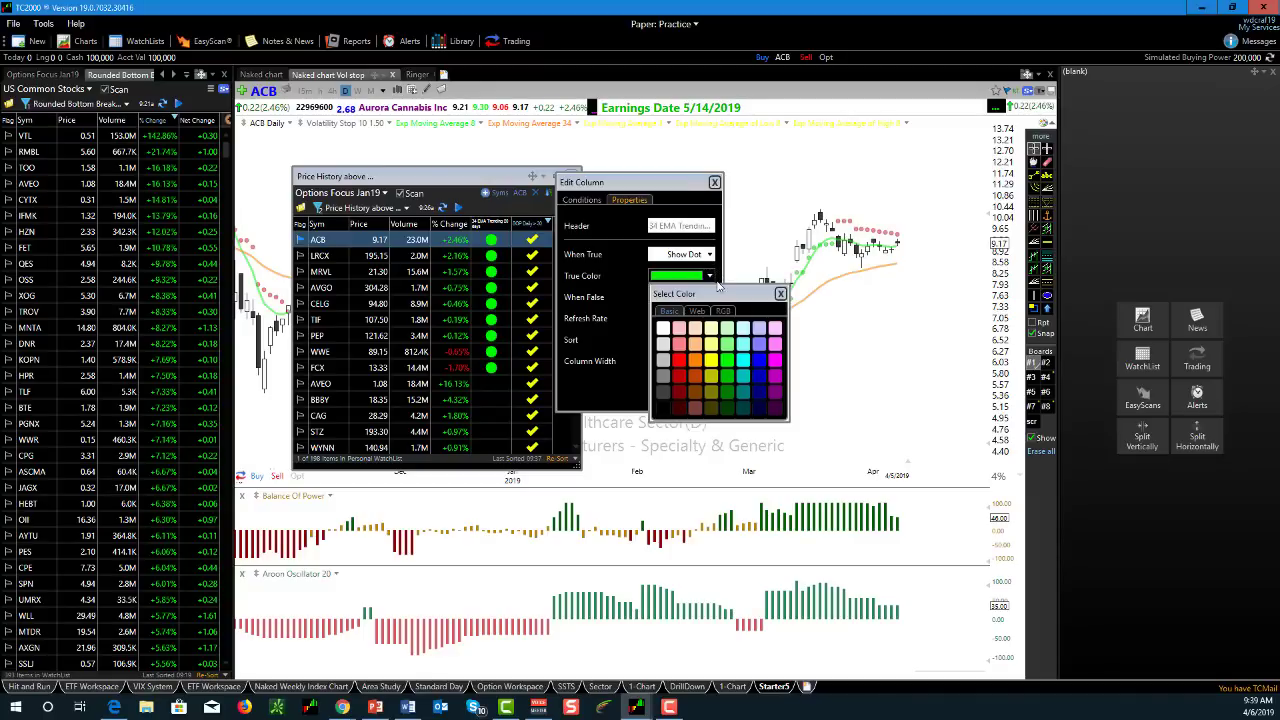
{"action": "left_click", "coordinate": [710, 277]}
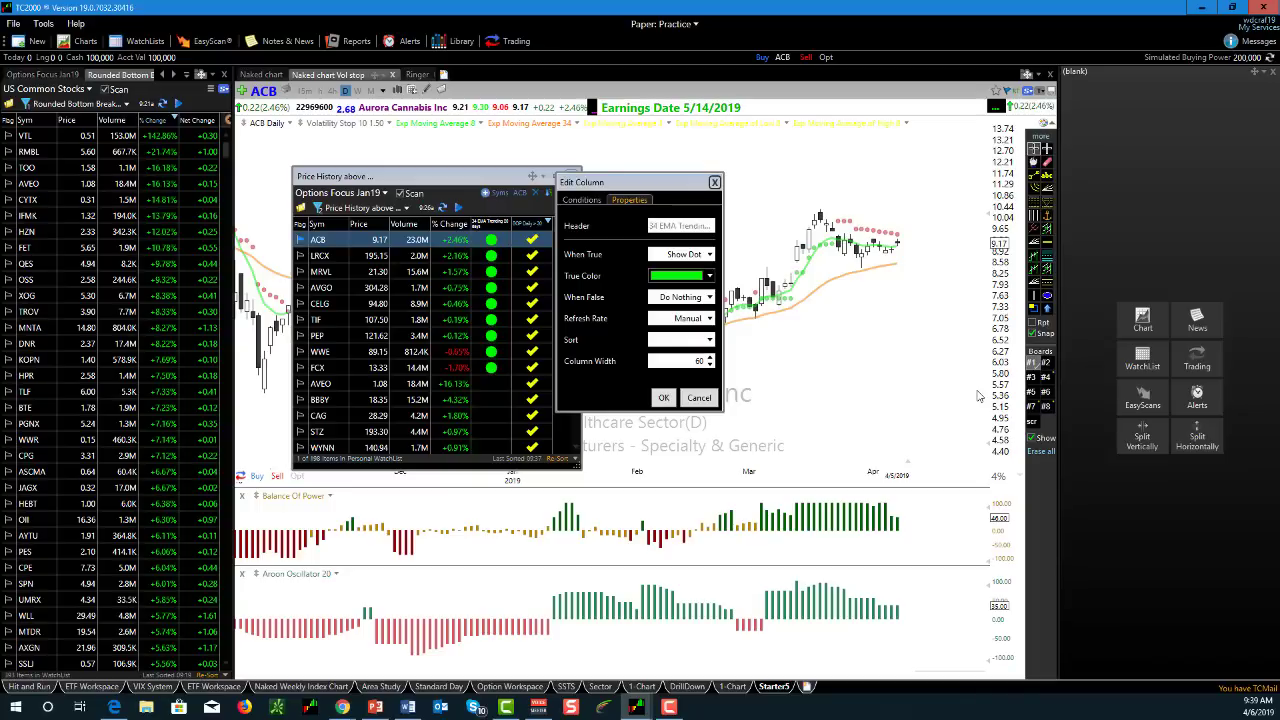
{"action": "left_click", "coordinate": [710, 254]}
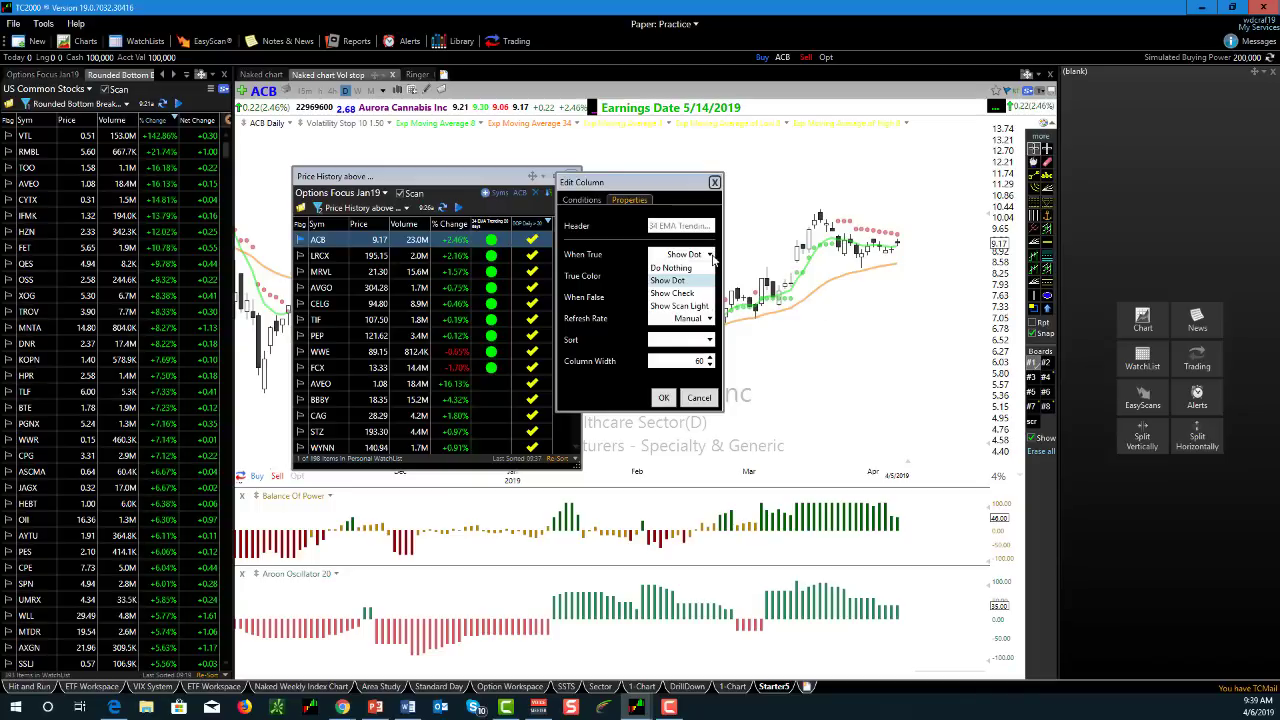
{"action": "left_click", "coordinate": [662, 308]}
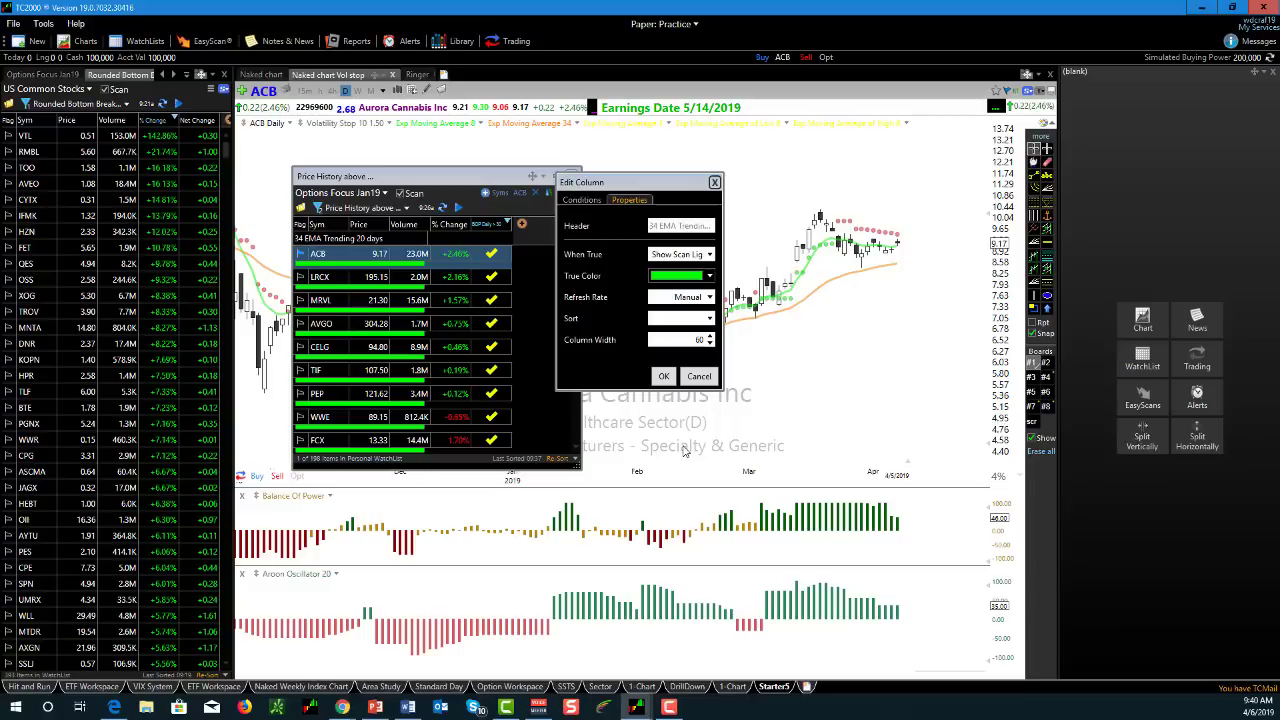
{"action": "left_click", "coordinate": [664, 377]}
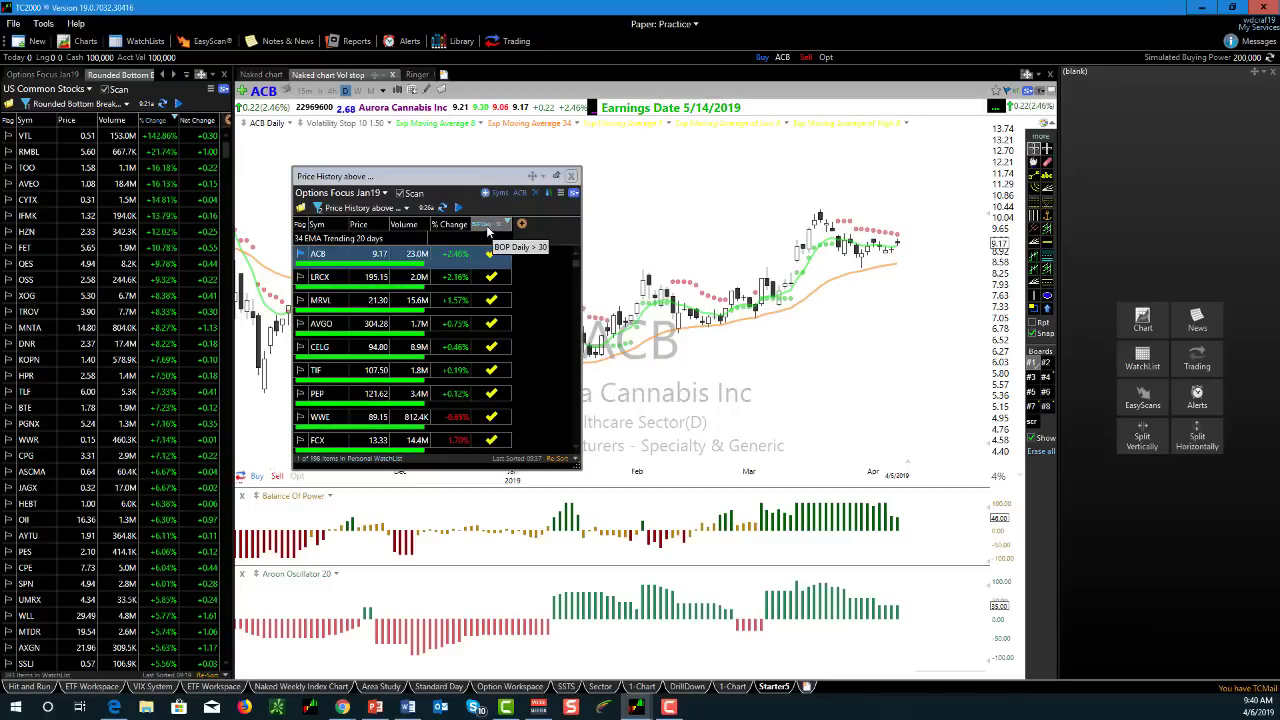
- Set the BOP Daily > 30 column to Show Scan Light when true, then narrow the watchlist window
{"action": "right_click", "coordinate": [490, 230]}
{"action": "left_click", "coordinate": [524, 242]}
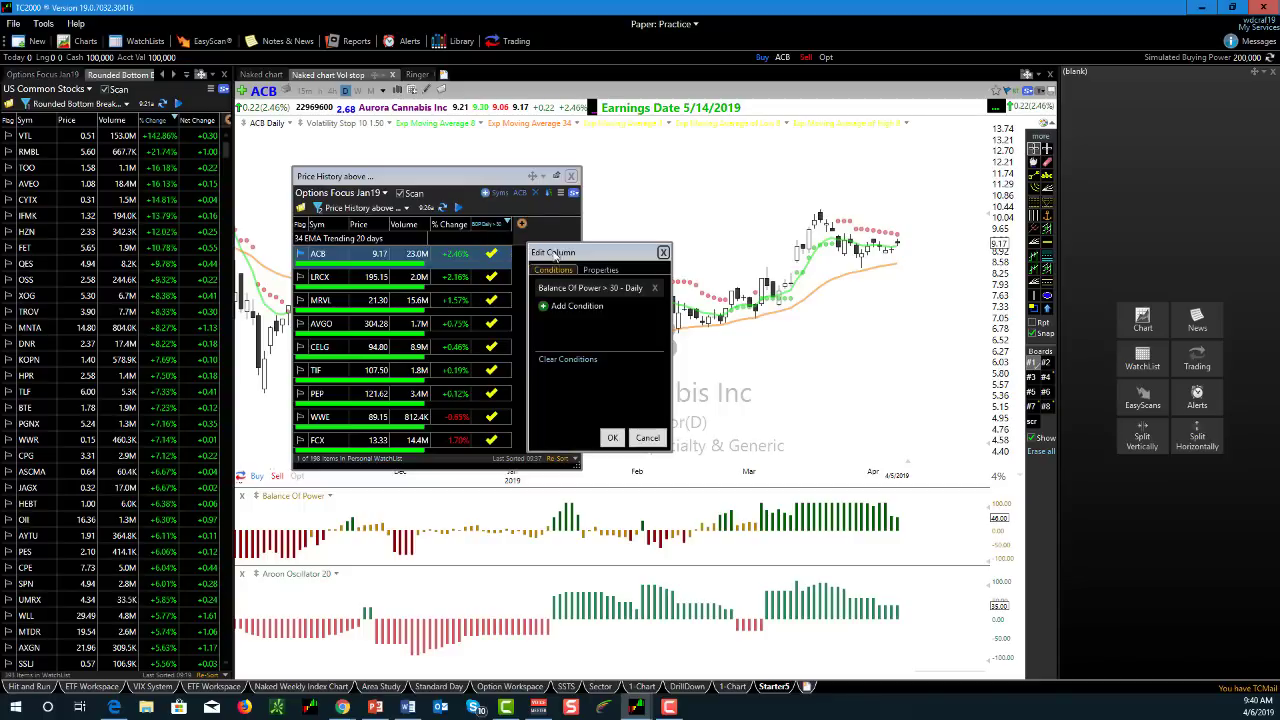
{"action": "left_click", "coordinate": [598, 269]}
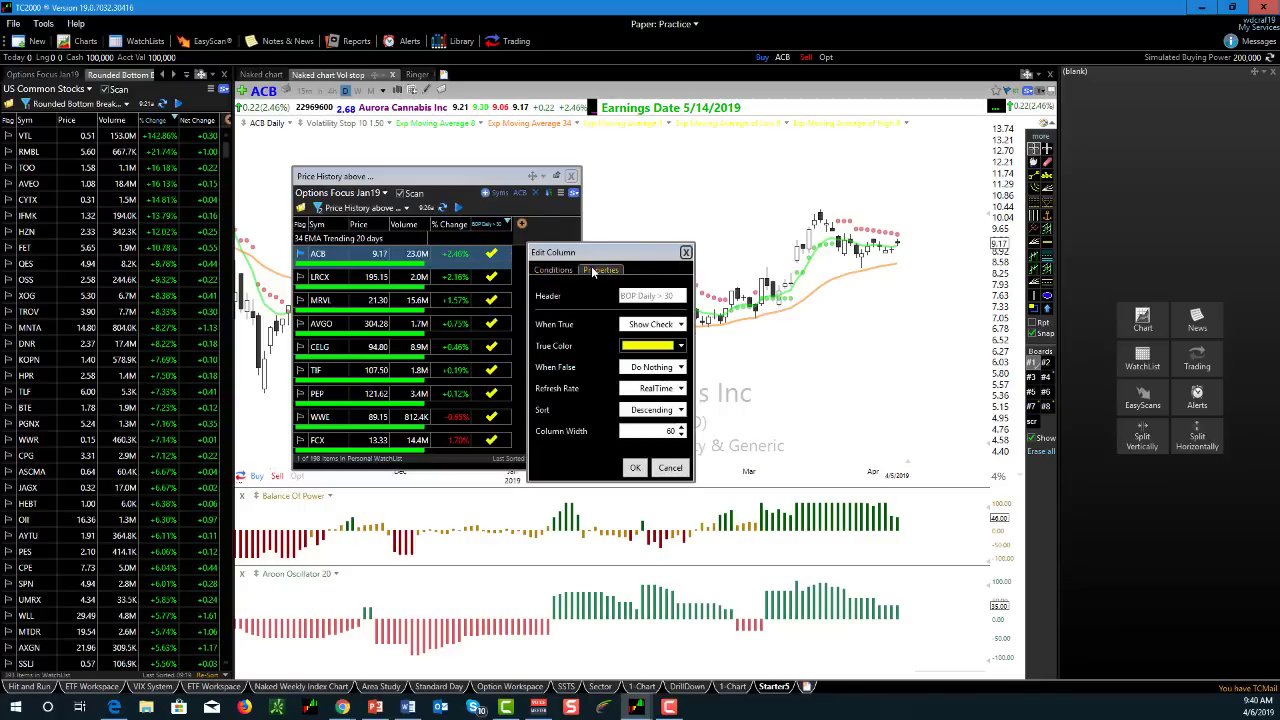
{"action": "left_click", "coordinate": [681, 324]}
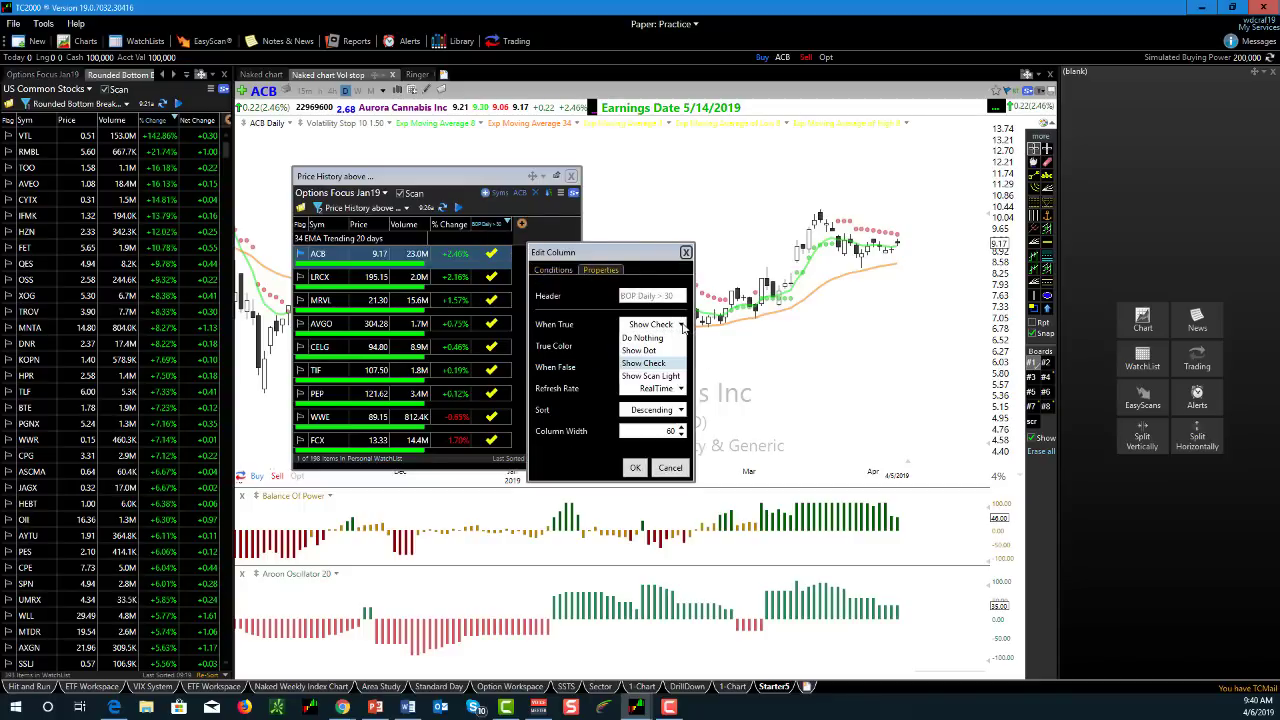
{"action": "left_click", "coordinate": [670, 376]}
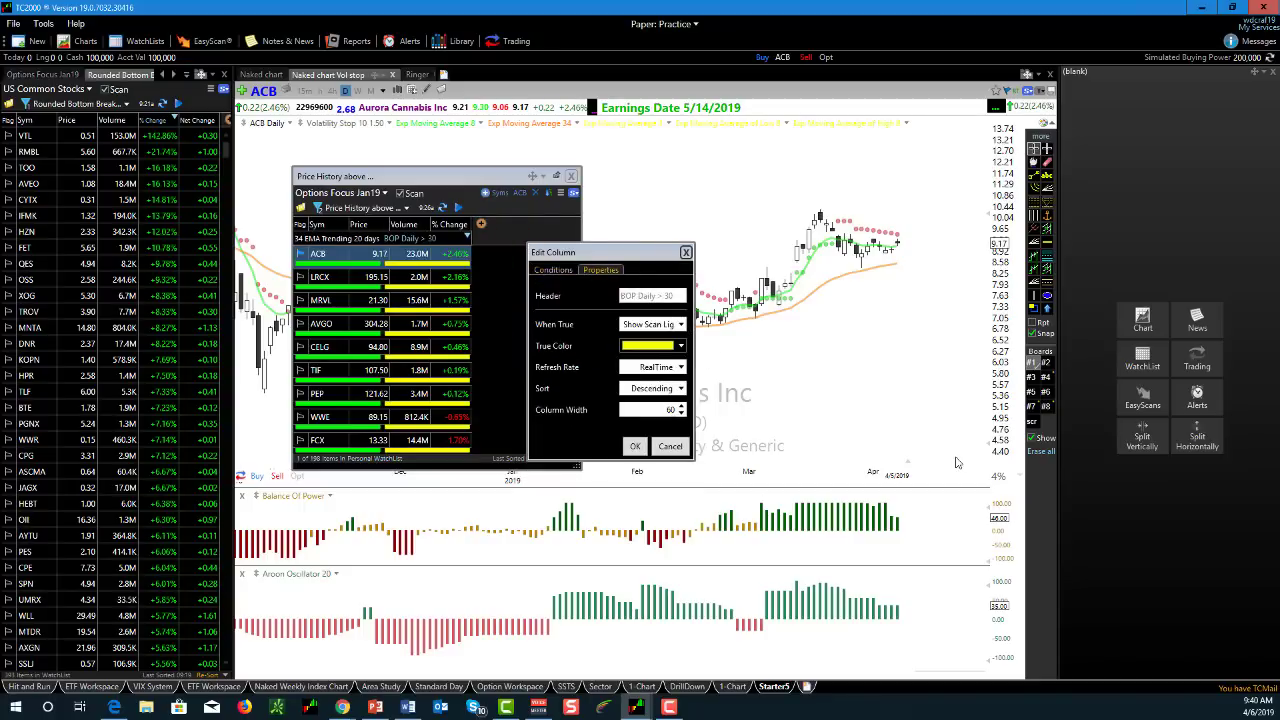
{"action": "left_click", "coordinate": [634, 467]}
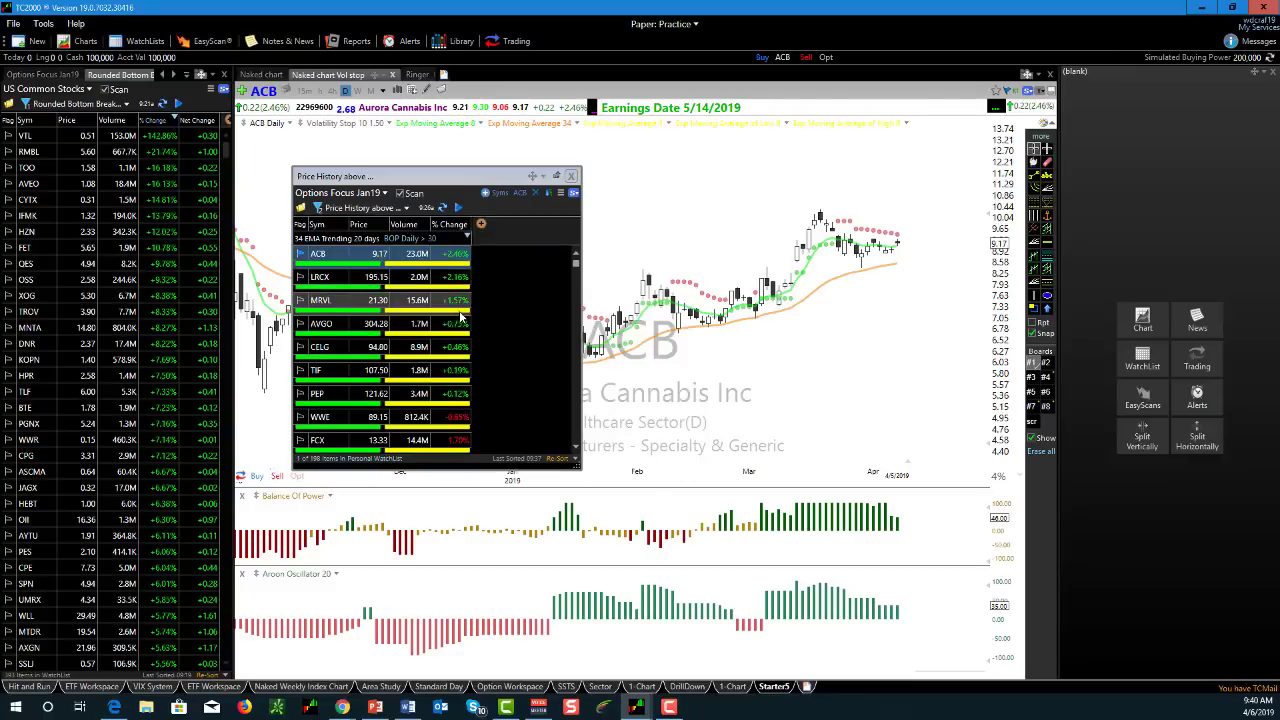
{"action": "left_click_drag", "start_coordinate": [580, 375], "coordinate": [494, 376]}
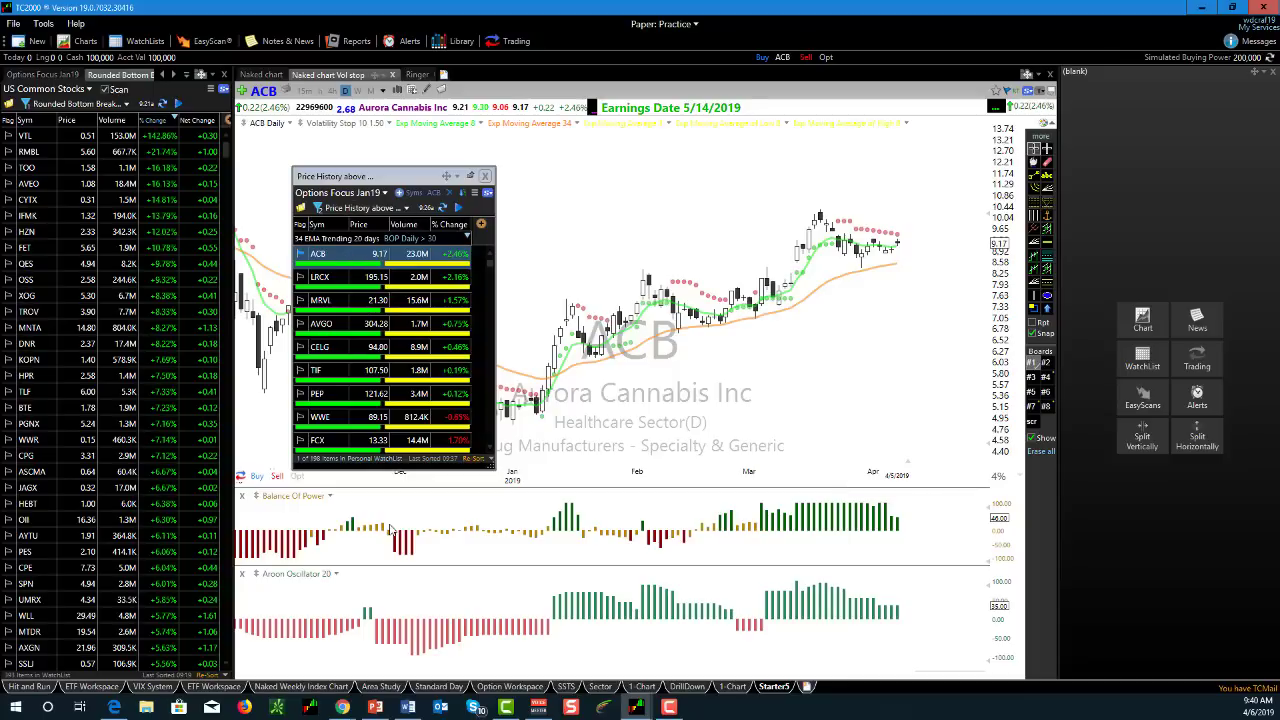
- Flag the PEP and ACB rows blue in the Options Focus Jan19 watchlist
{"action": "left_click", "coordinate": [316, 245]}
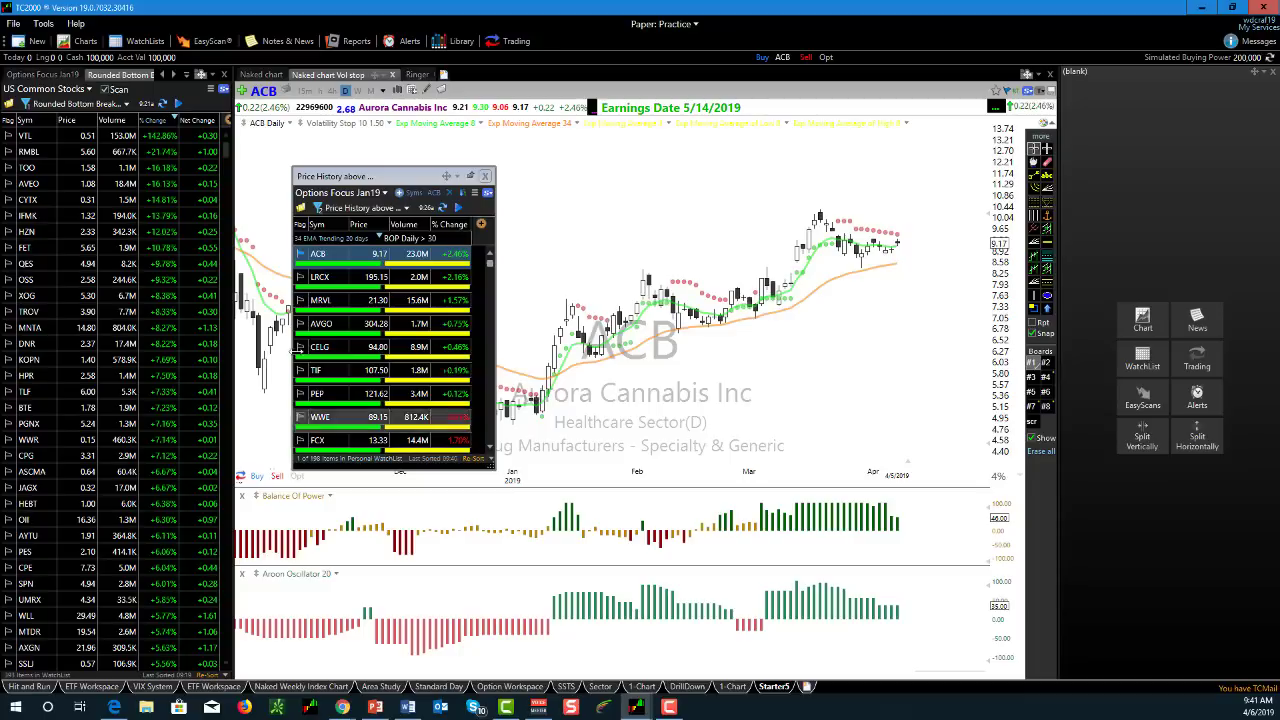
{"action": "left_click", "coordinate": [300, 393]}
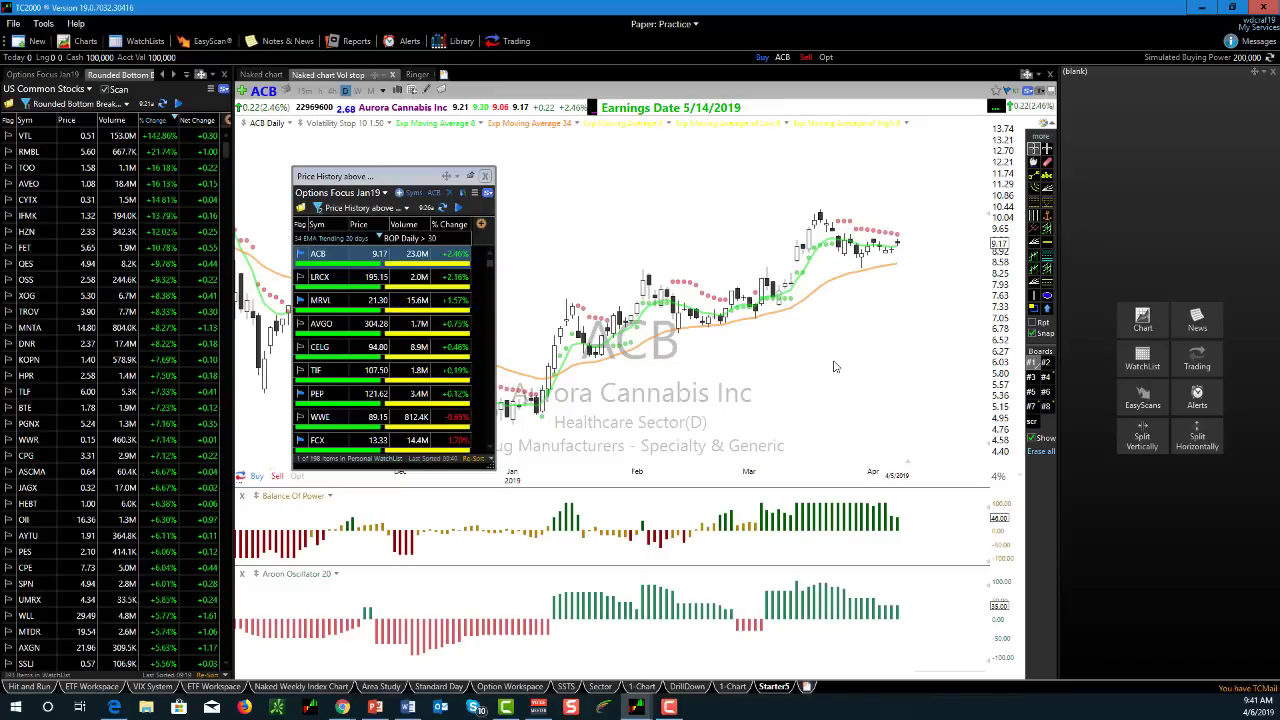
{"action": "left_click", "coordinate": [299, 256]}
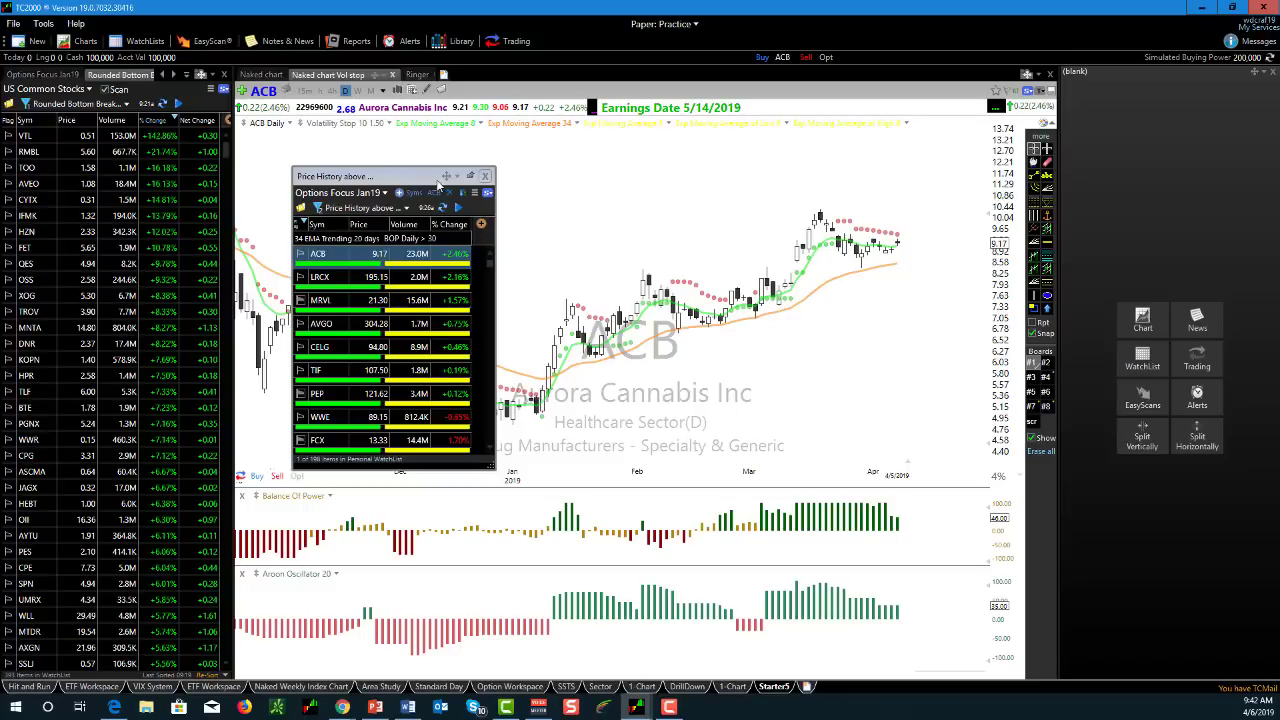
- Drop the floating Price History window onto the right pane's 'Tab Here' target
{"action": "left_click", "coordinate": [446, 176]}
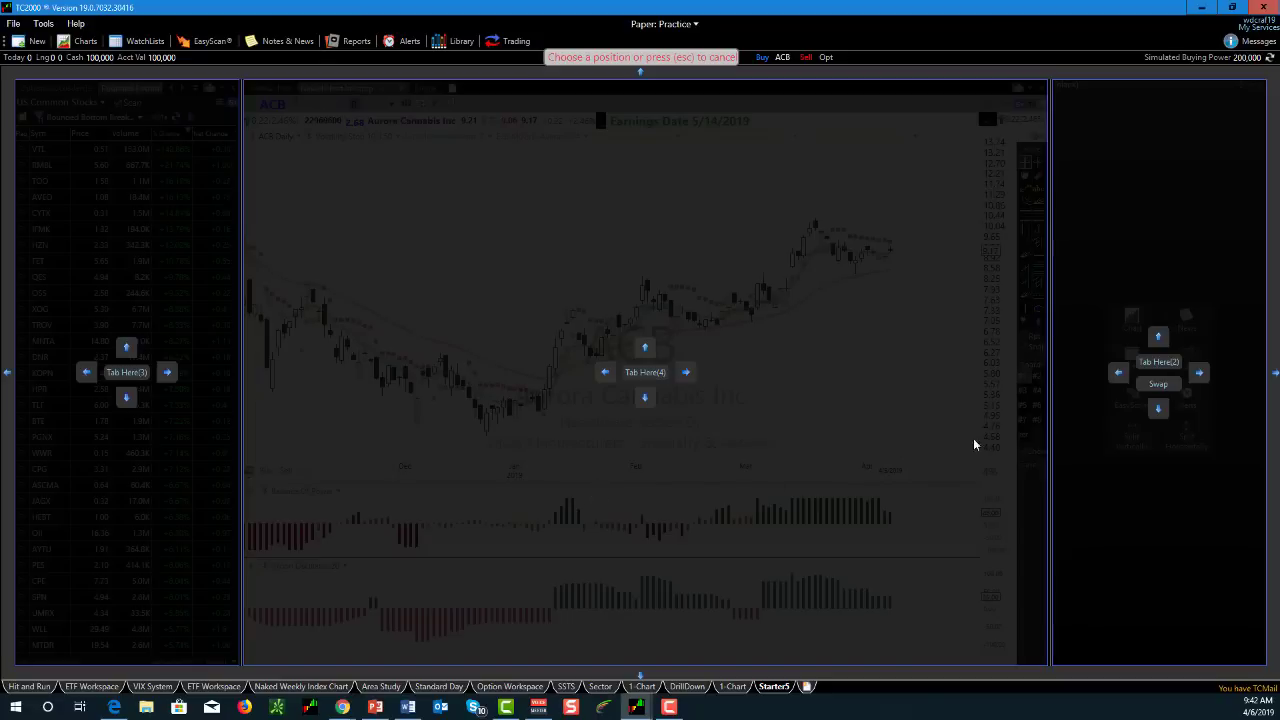
{"action": "left_click", "coordinate": [1159, 363]}
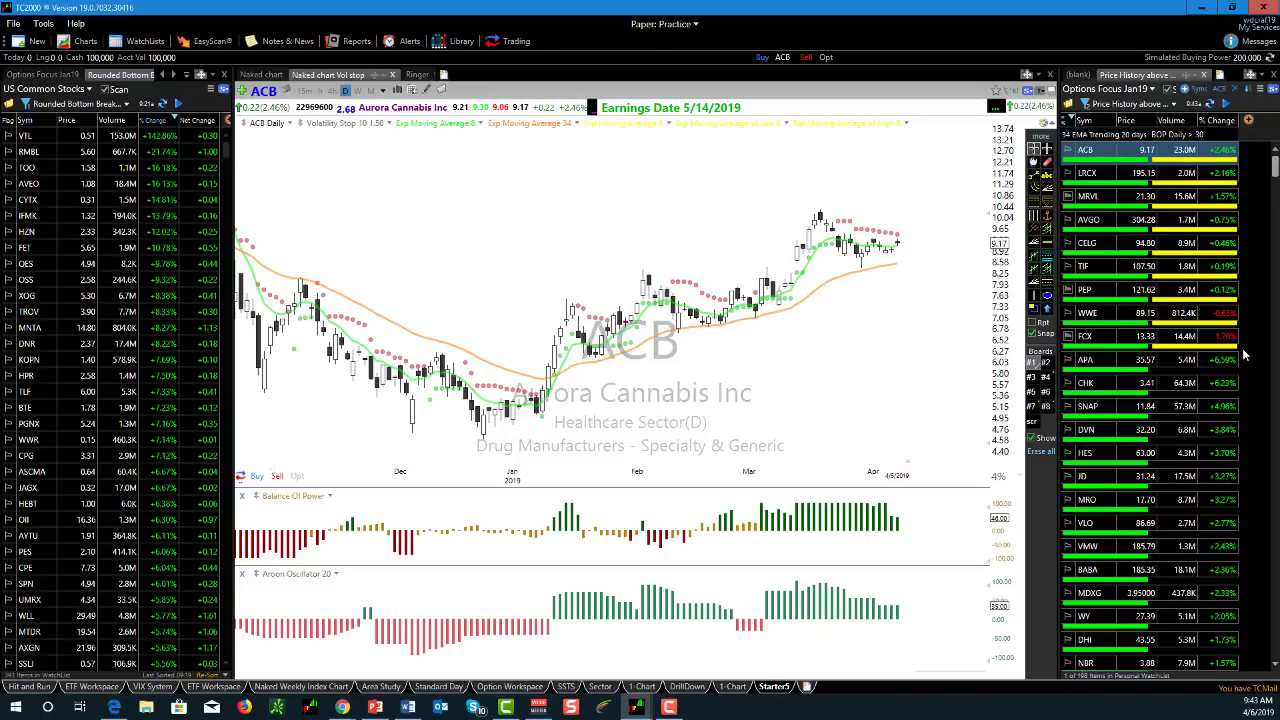
- Start the Price History EasyScan streaming across the Options Focus Jan19 list
{"action": "left_click", "coordinate": [1227, 104]}
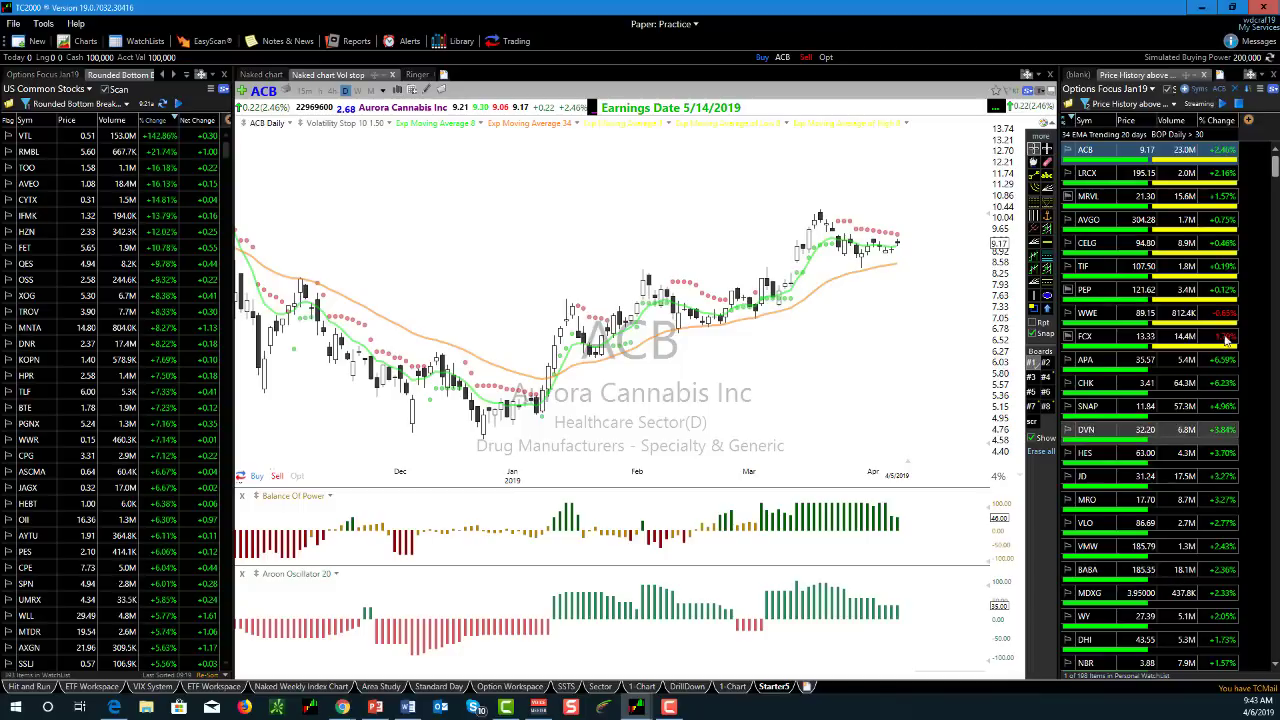
{"action": "left_click", "coordinate": [1238, 105]}
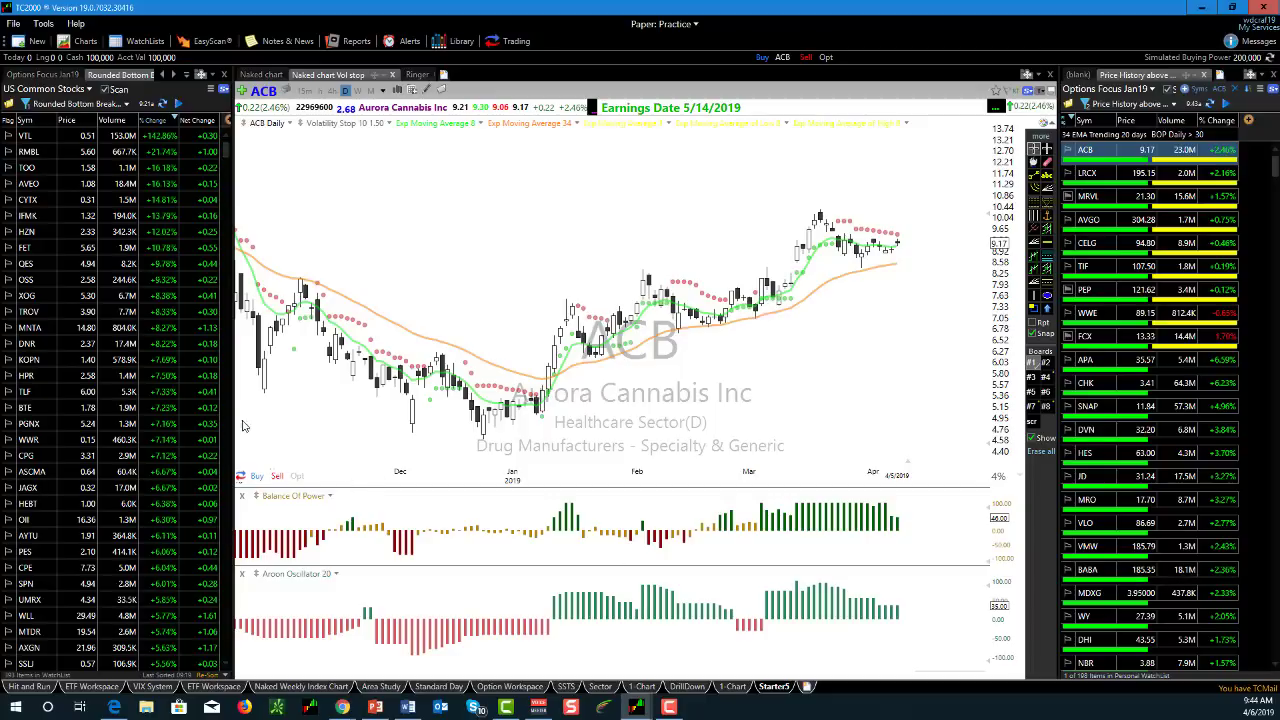
- Adjust the watchlist/chart divider and show the Charts template list (Blank Chart, 4 MACD Chart, etc.)
{"action": "left_click_drag", "start_coordinate": [230, 425], "coordinate": [205, 425]}
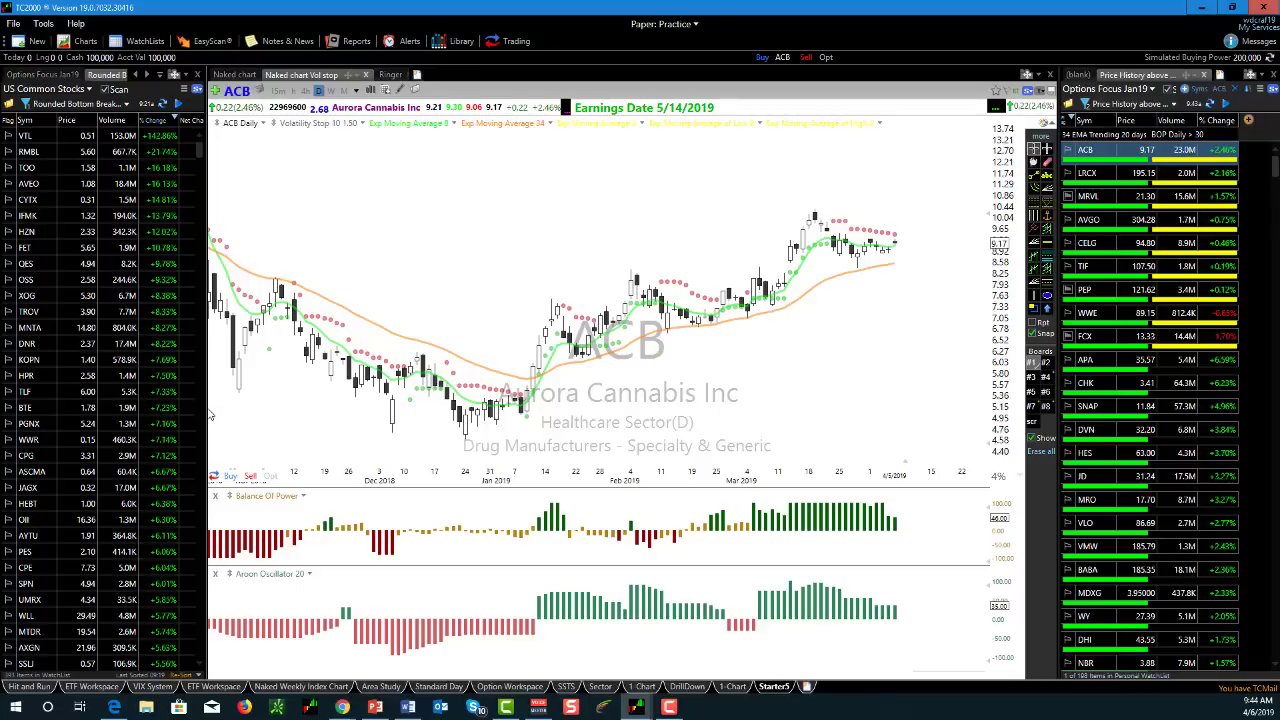
{"action": "left_click_drag", "start_coordinate": [210, 415], "coordinate": [234, 411]}
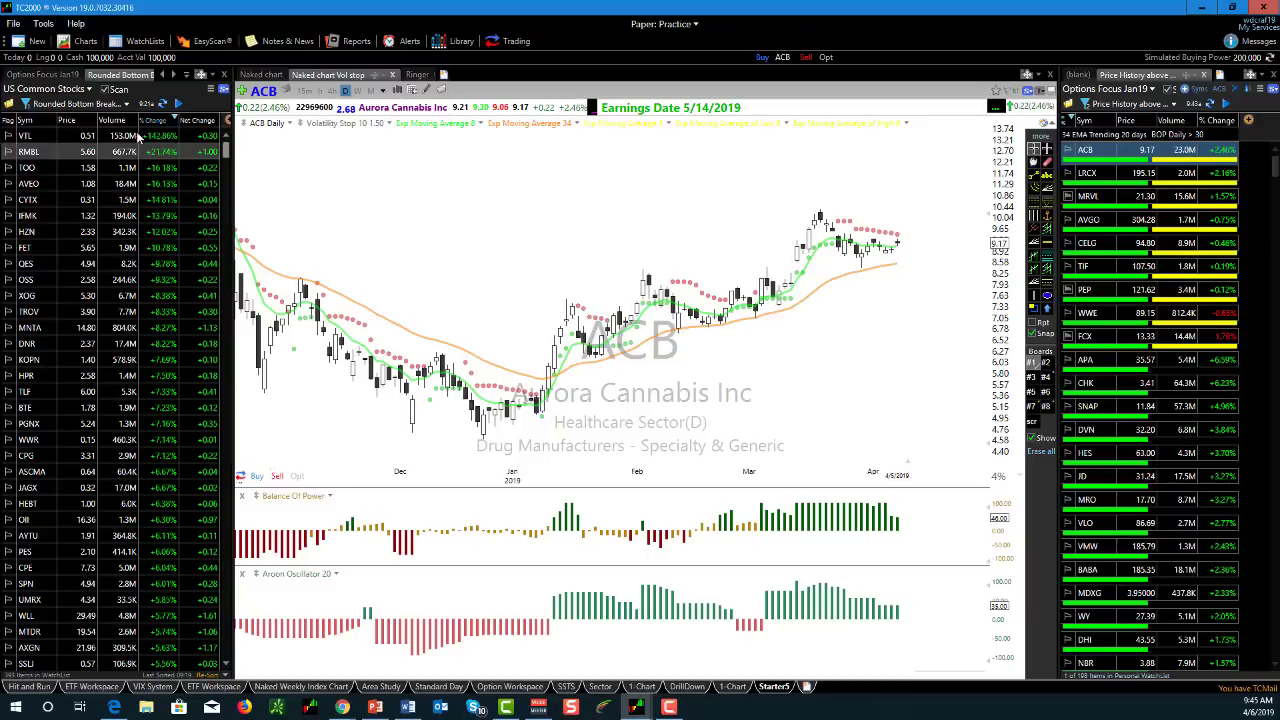
{"action": "left_click", "coordinate": [80, 41]}
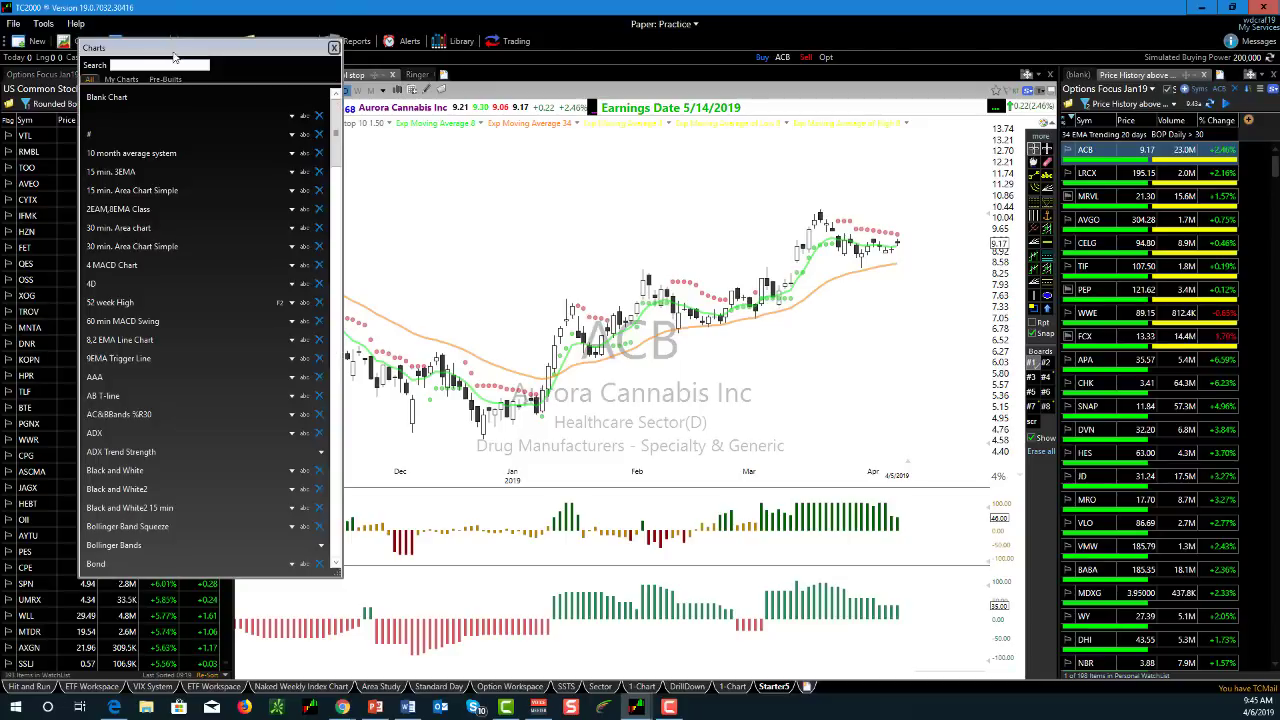
- Open a floating 10-minute chart, switch its symbol to SPY, and reposition the window
{"action": "left_click", "coordinate": [107, 97]}
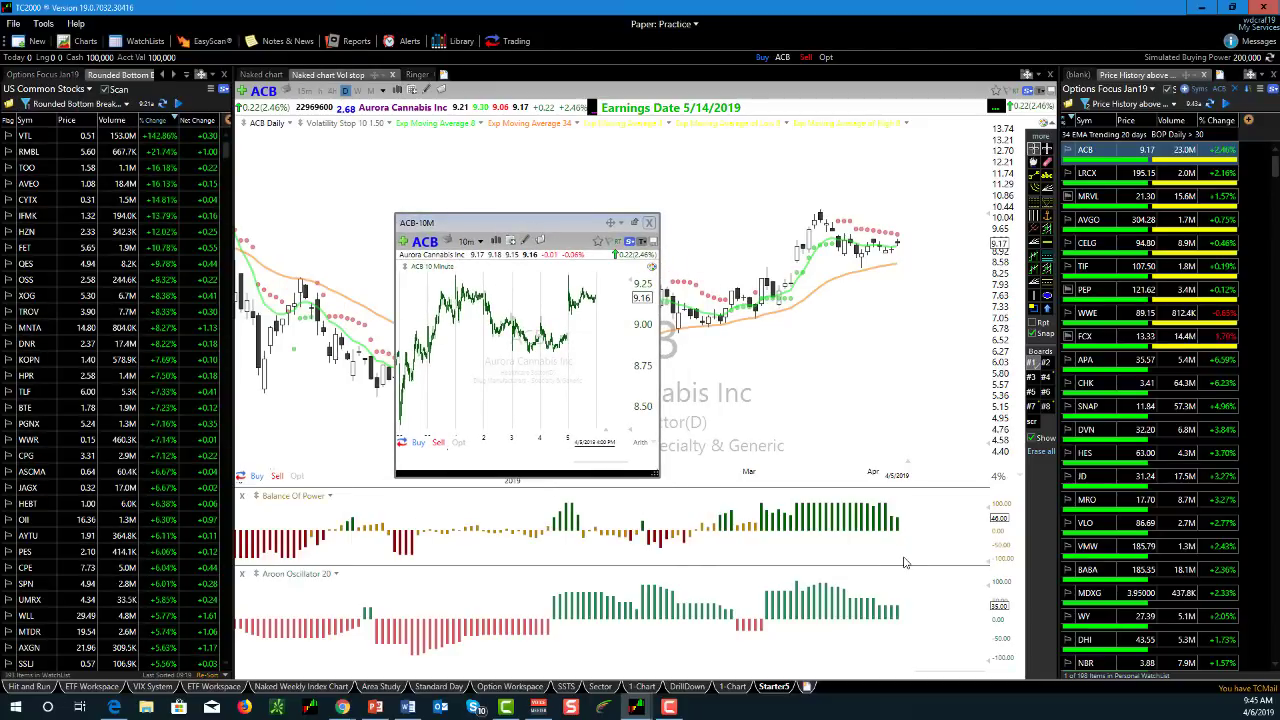
{"action": "left_click", "coordinate": [430, 243]}
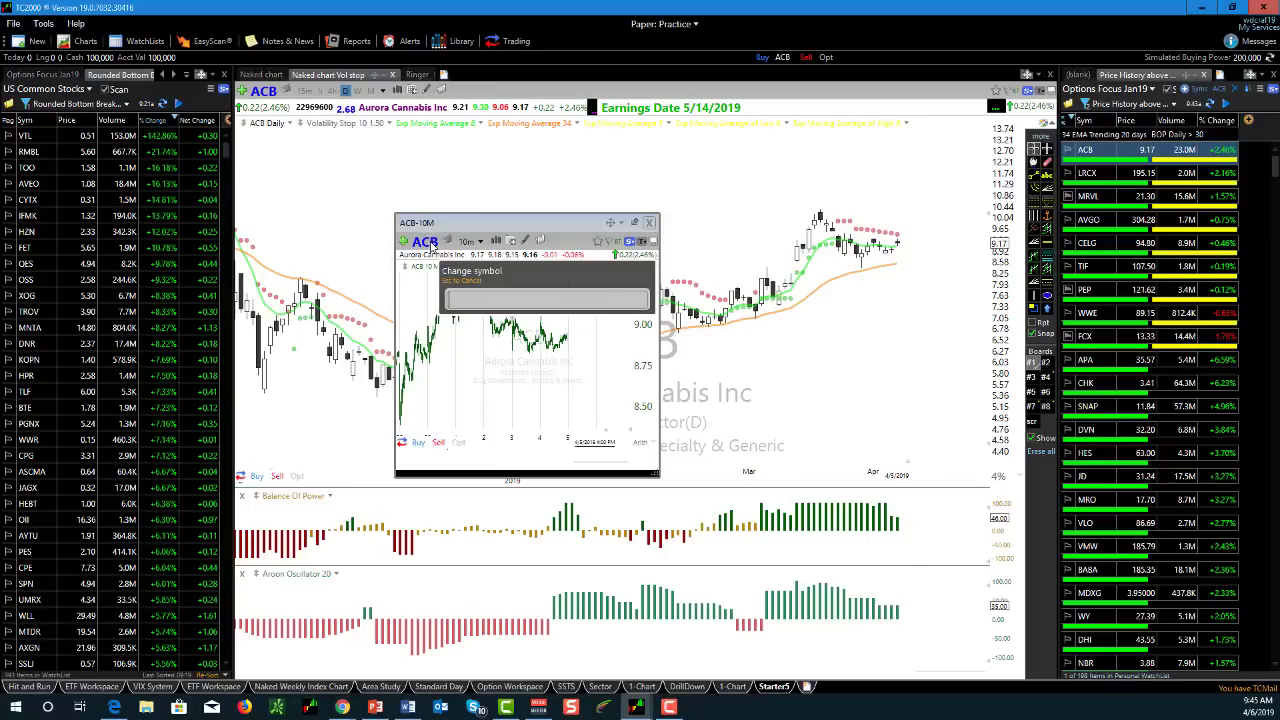
{"action": "type", "text": "spy"}
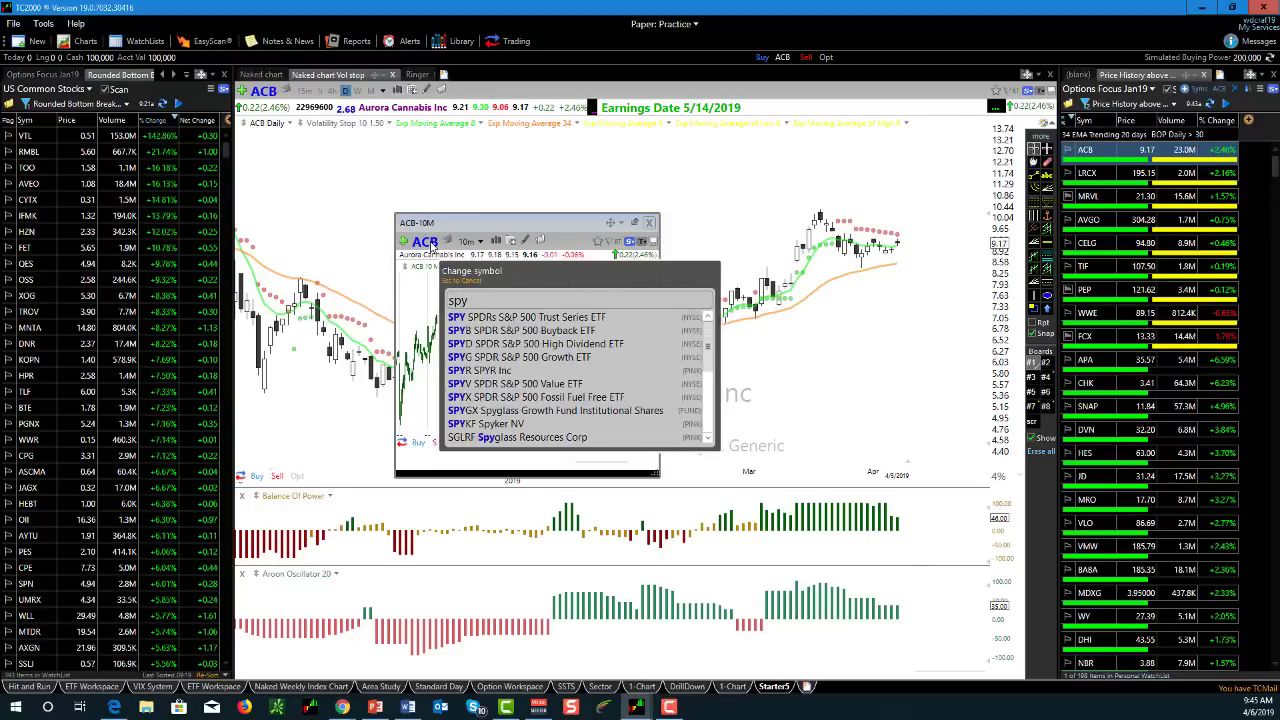
{"action": "key", "text": "Return"}
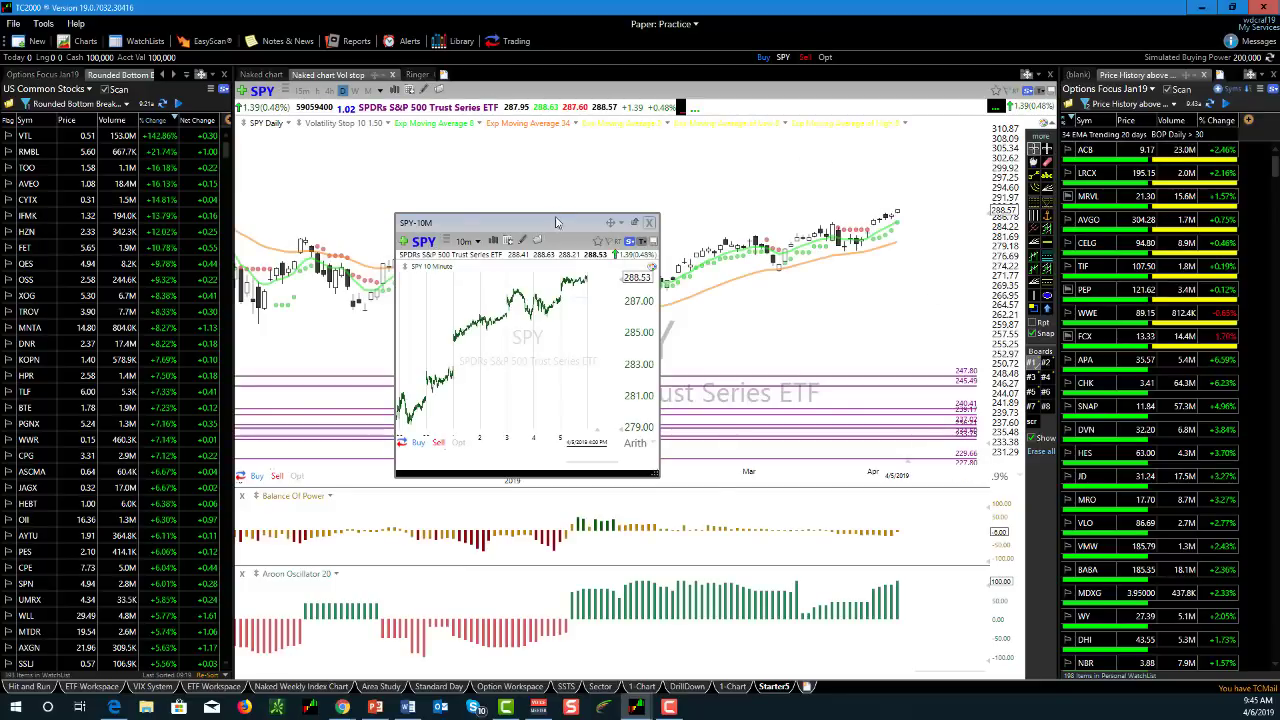
{"action": "left_click_drag", "start_coordinate": [530, 230], "coordinate": [414, 285]}
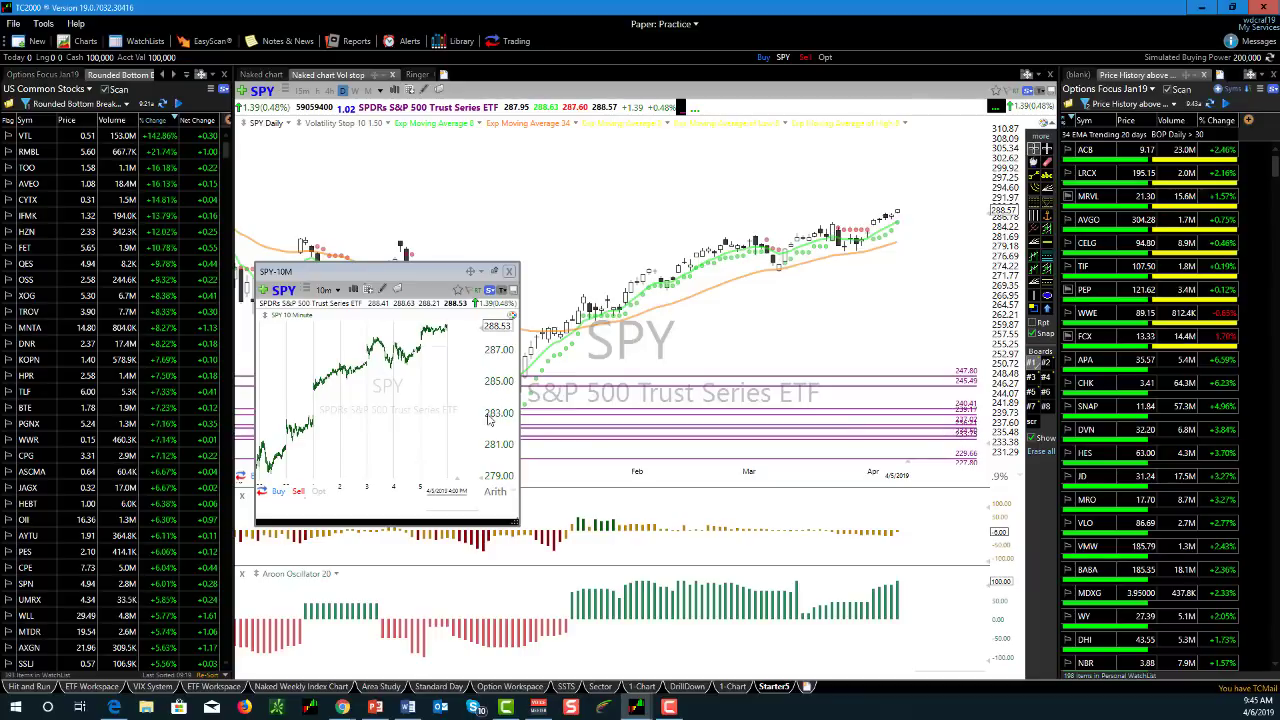
{"action": "right_click", "coordinate": [308, 343]}
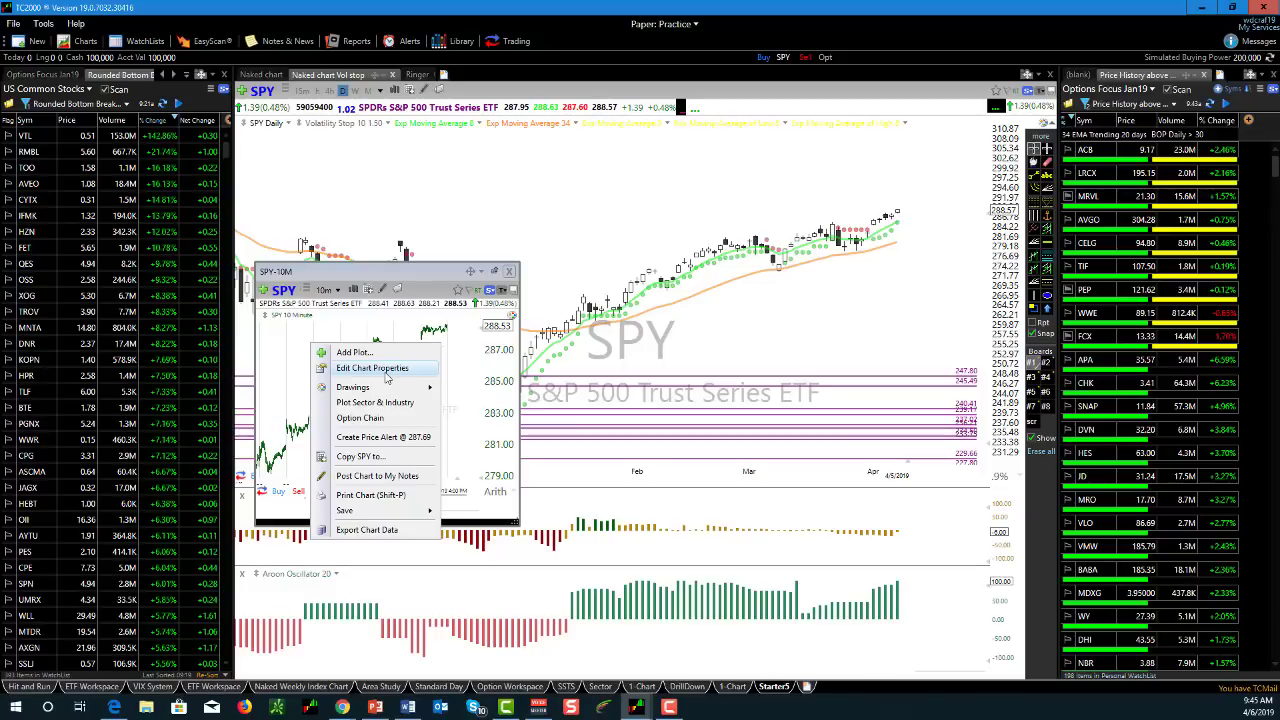
{"action": "left_click", "coordinate": [350, 369]}
{"action": "left_click_drag", "start_coordinate": [600, 367], "coordinate": [599, 296]}
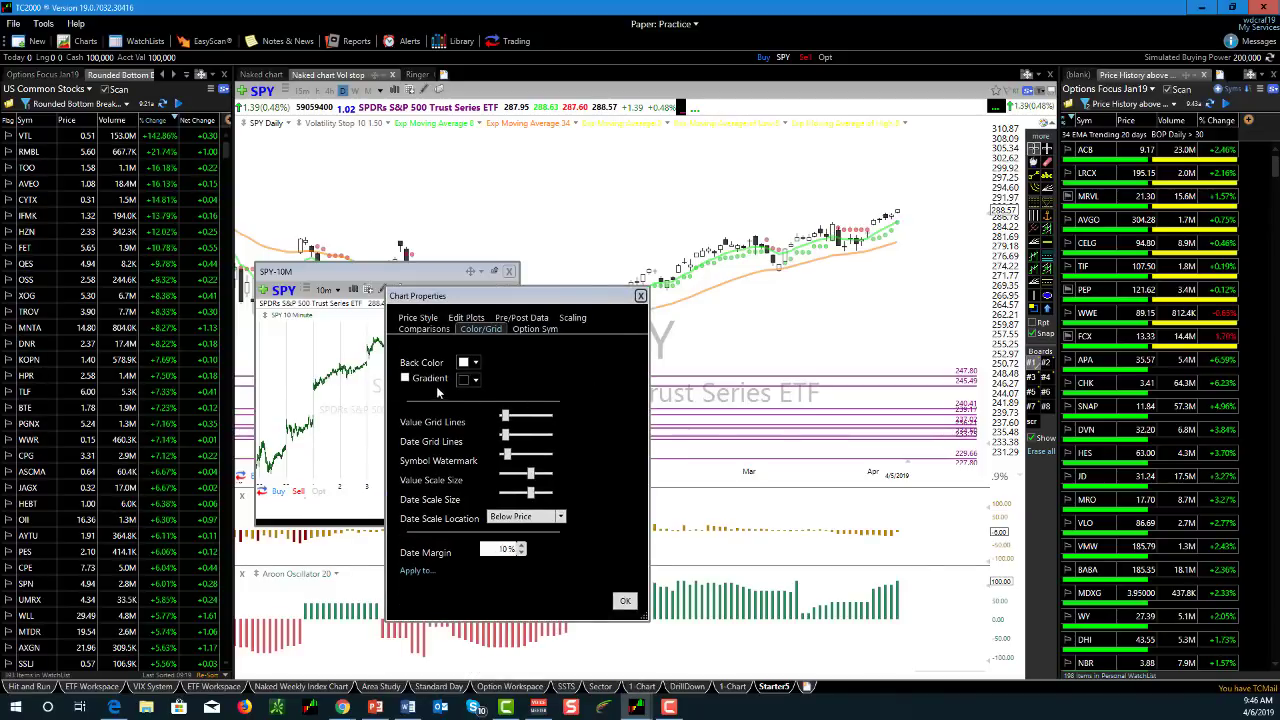
{"action": "left_click", "coordinate": [476, 363]}
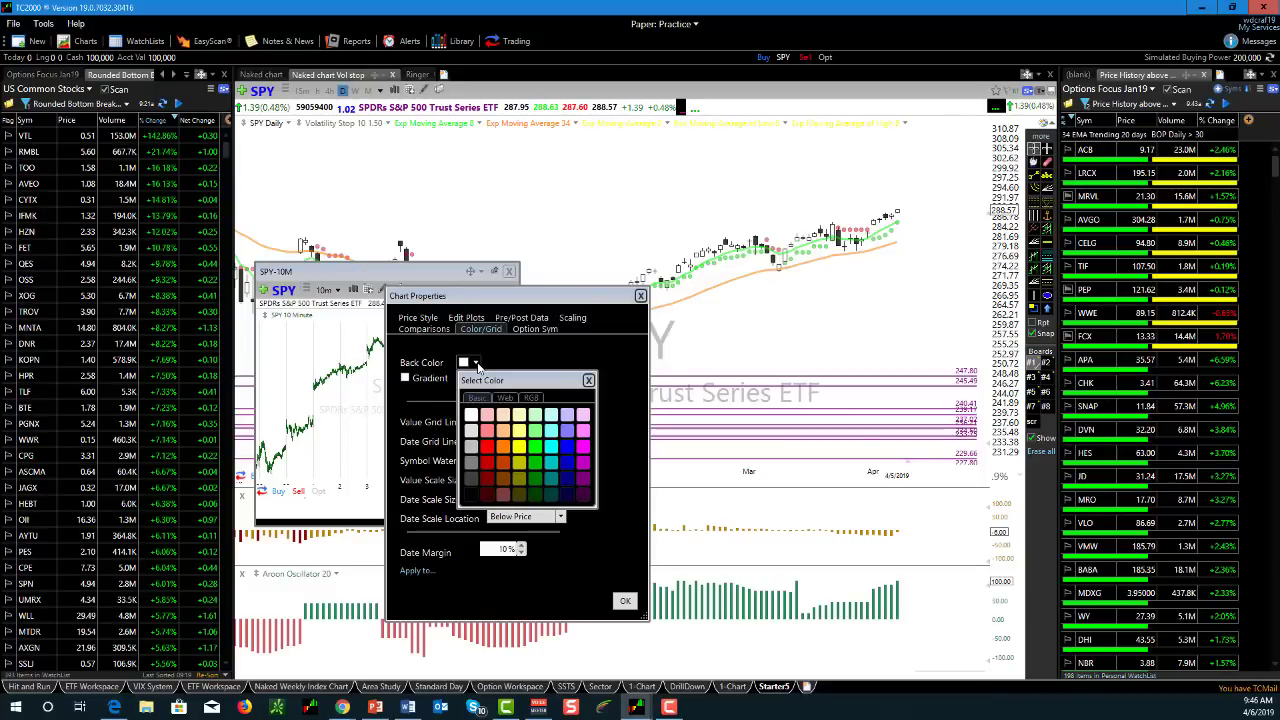
{"action": "left_click", "coordinate": [472, 495]}
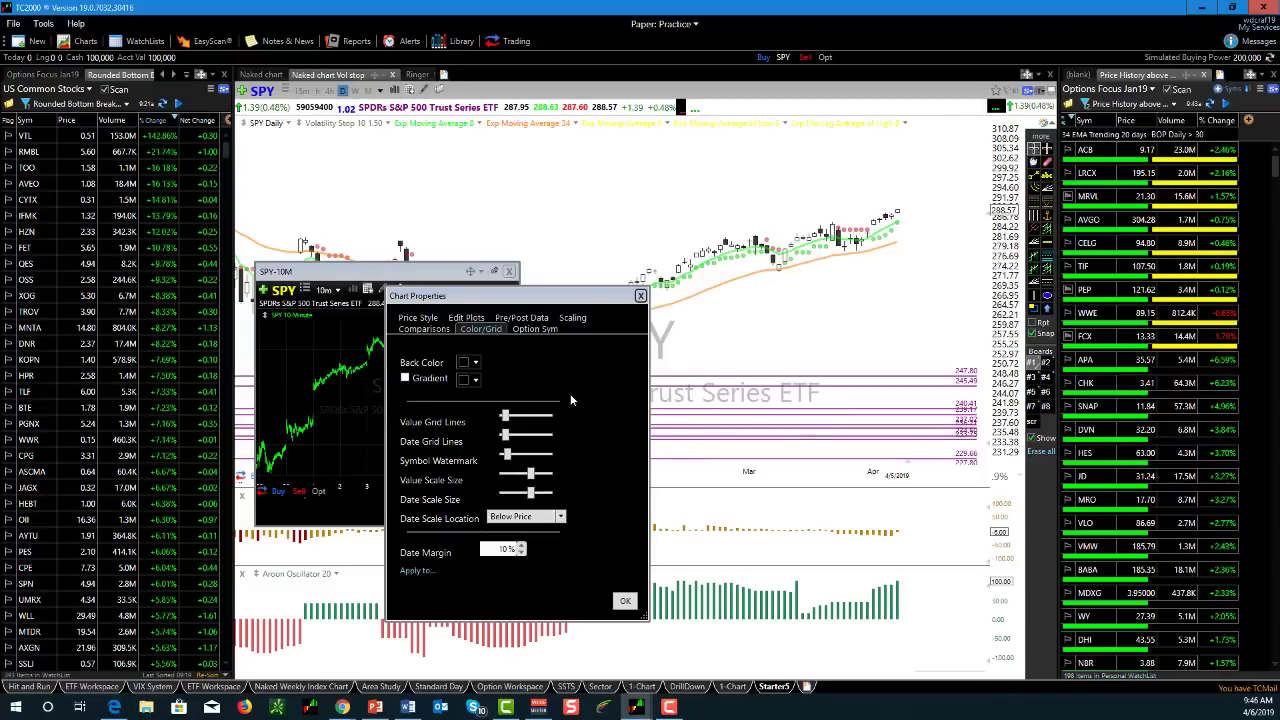
{"action": "left_click", "coordinate": [475, 363]}
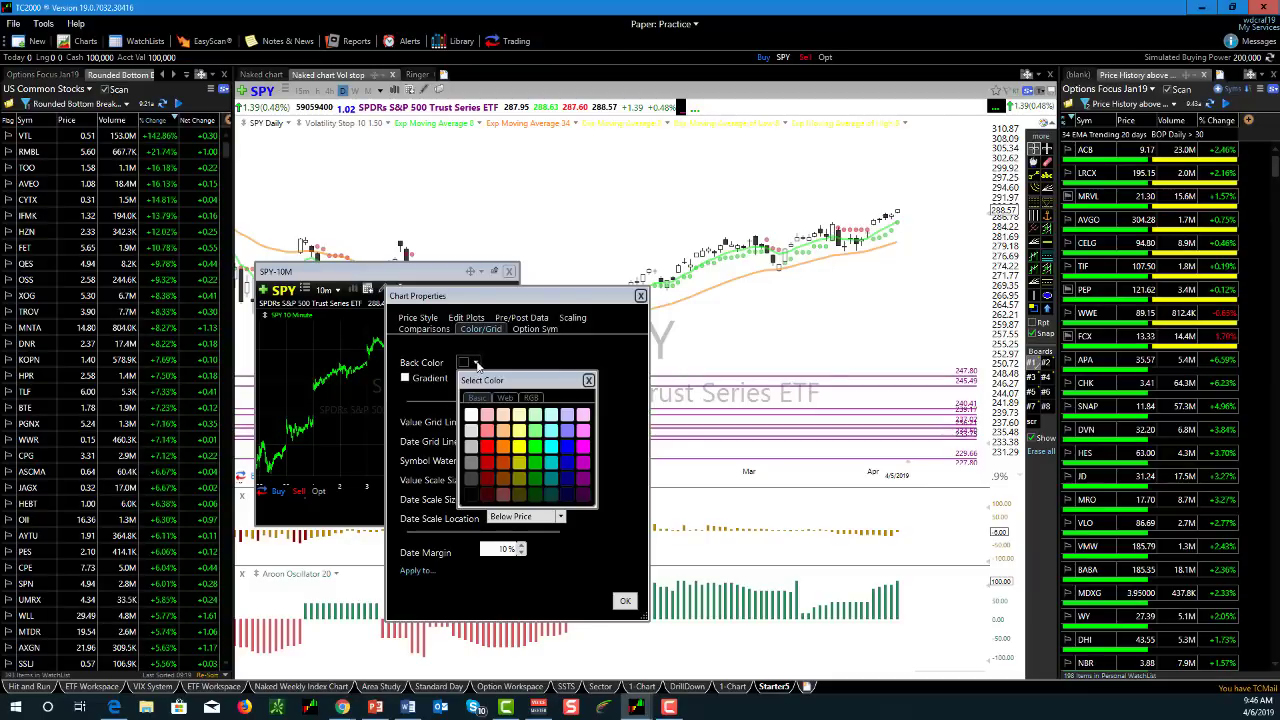
{"action": "left_click", "coordinate": [569, 453]}
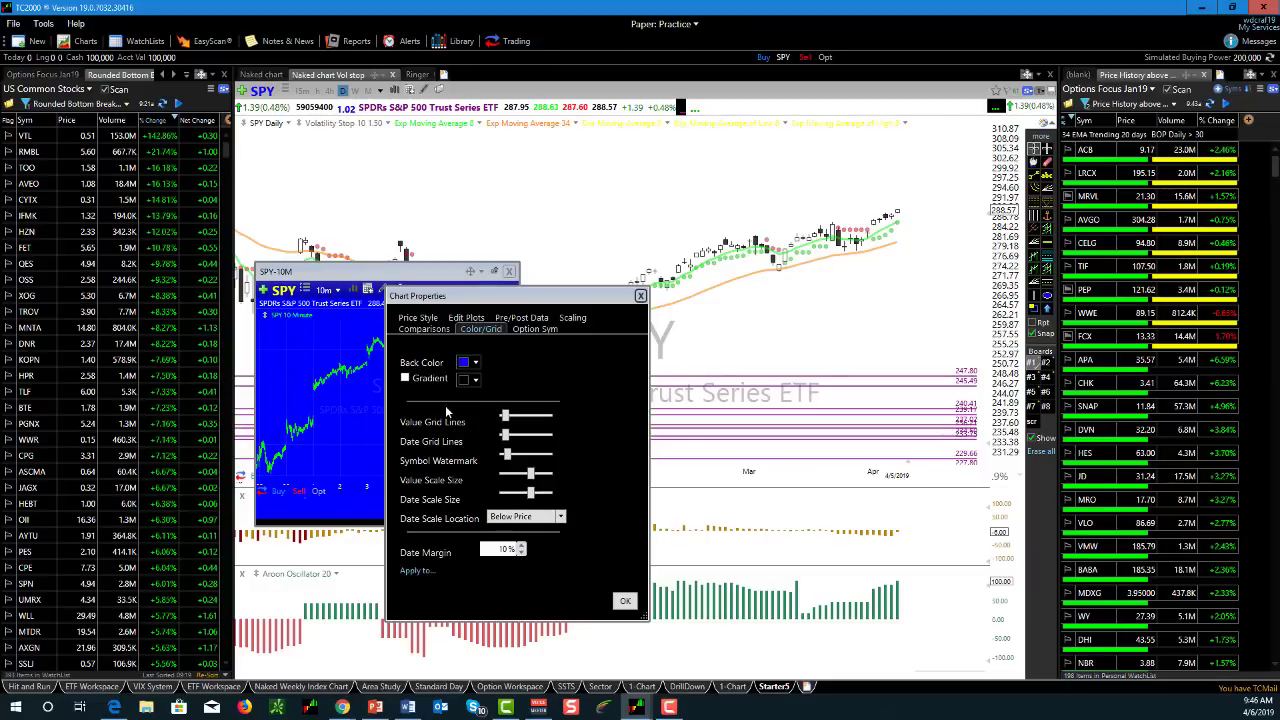
{"action": "left_click", "coordinate": [405, 379]}
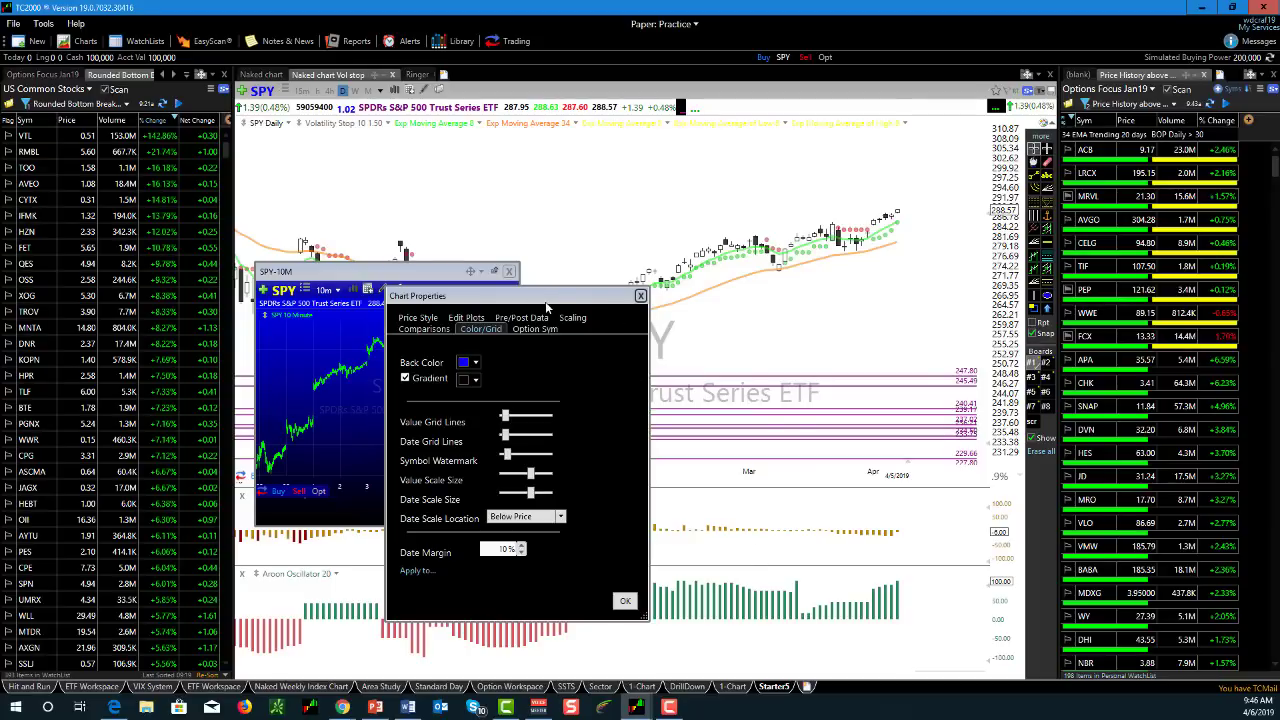
{"action": "left_click_drag", "start_coordinate": [555, 302], "coordinate": [457, 305]}
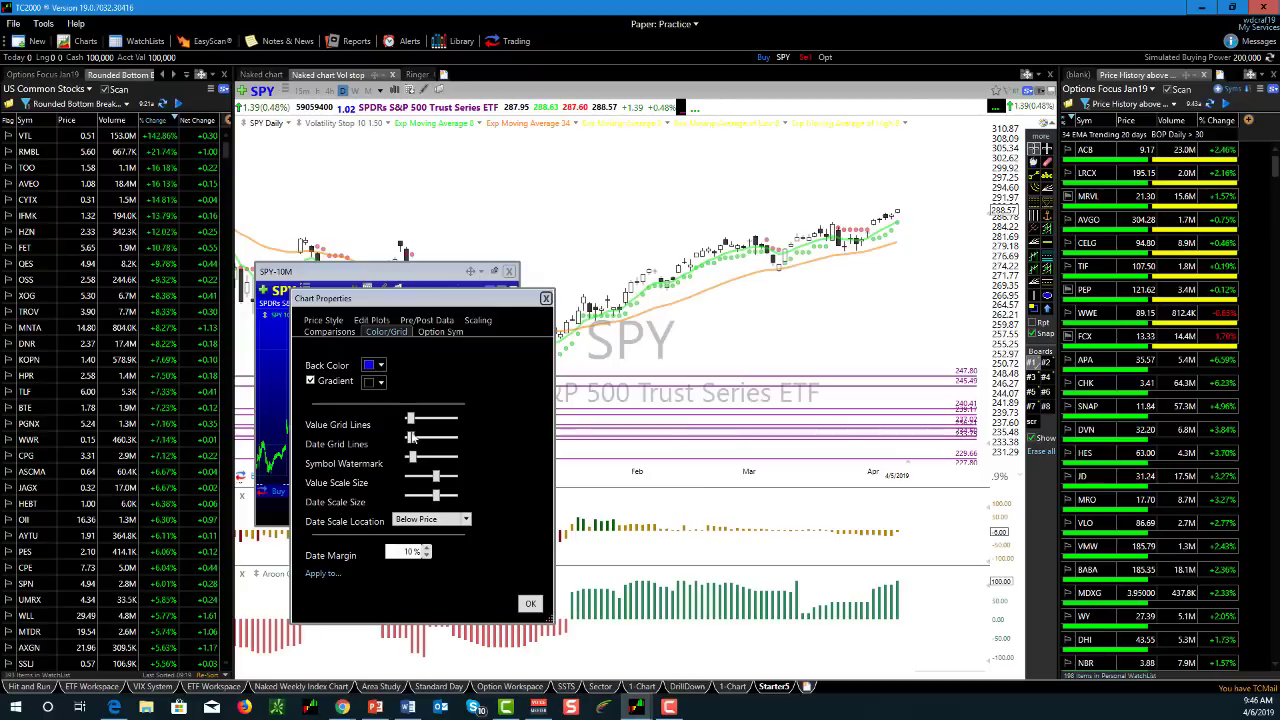
{"action": "left_click", "coordinate": [310, 381]}
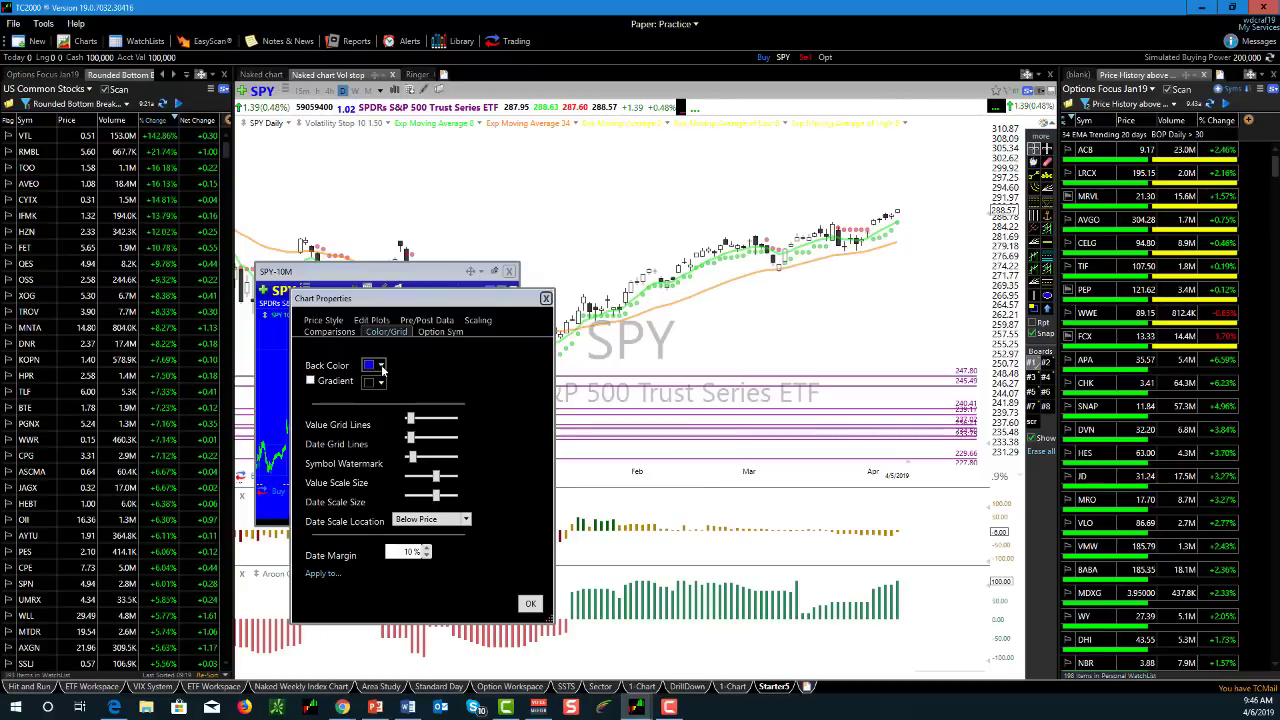
{"action": "left_click", "coordinate": [381, 365]}
{"action": "left_click", "coordinate": [376, 426]}
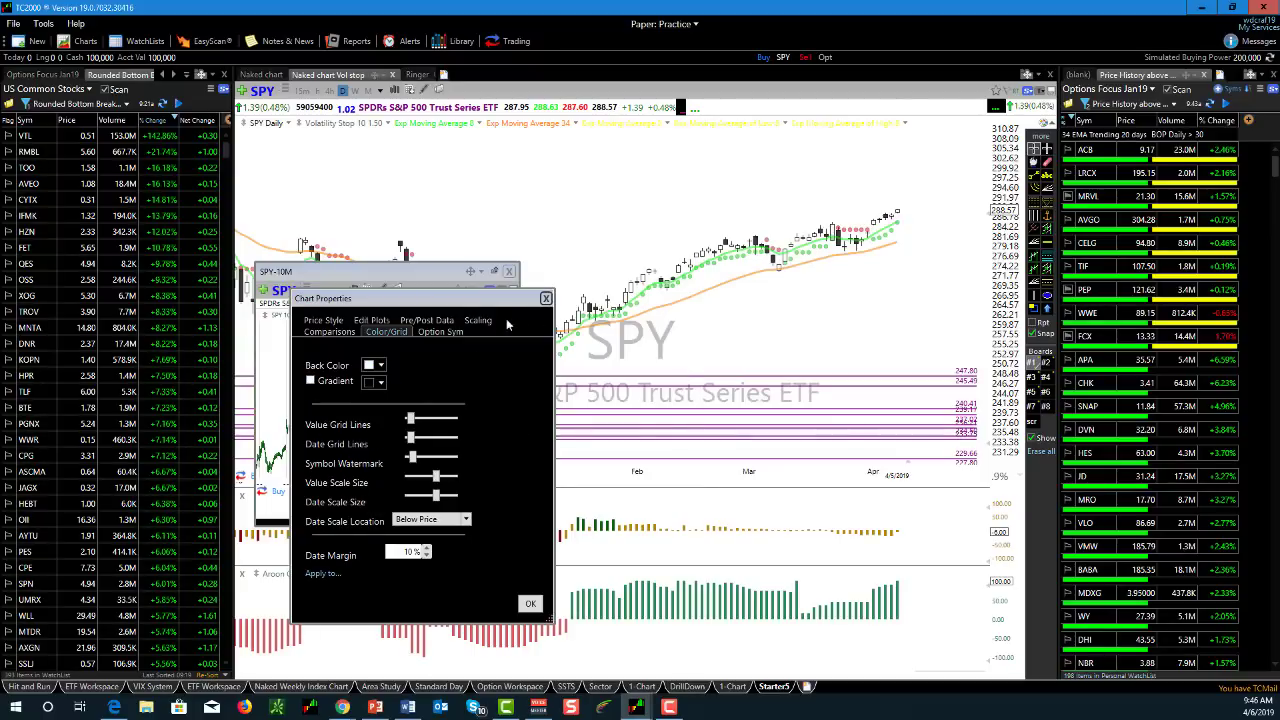
{"action": "left_click_drag", "start_coordinate": [491, 303], "coordinate": [689, 246]}
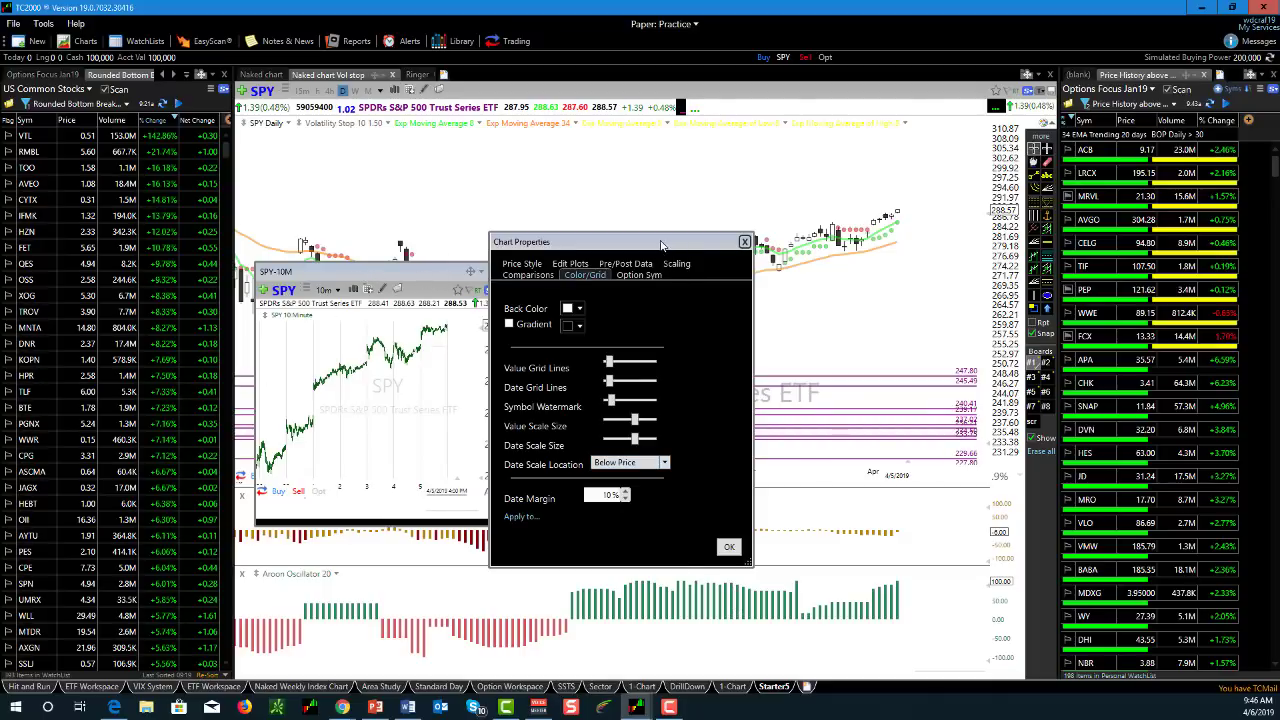
{"action": "left_click", "coordinate": [729, 546]}
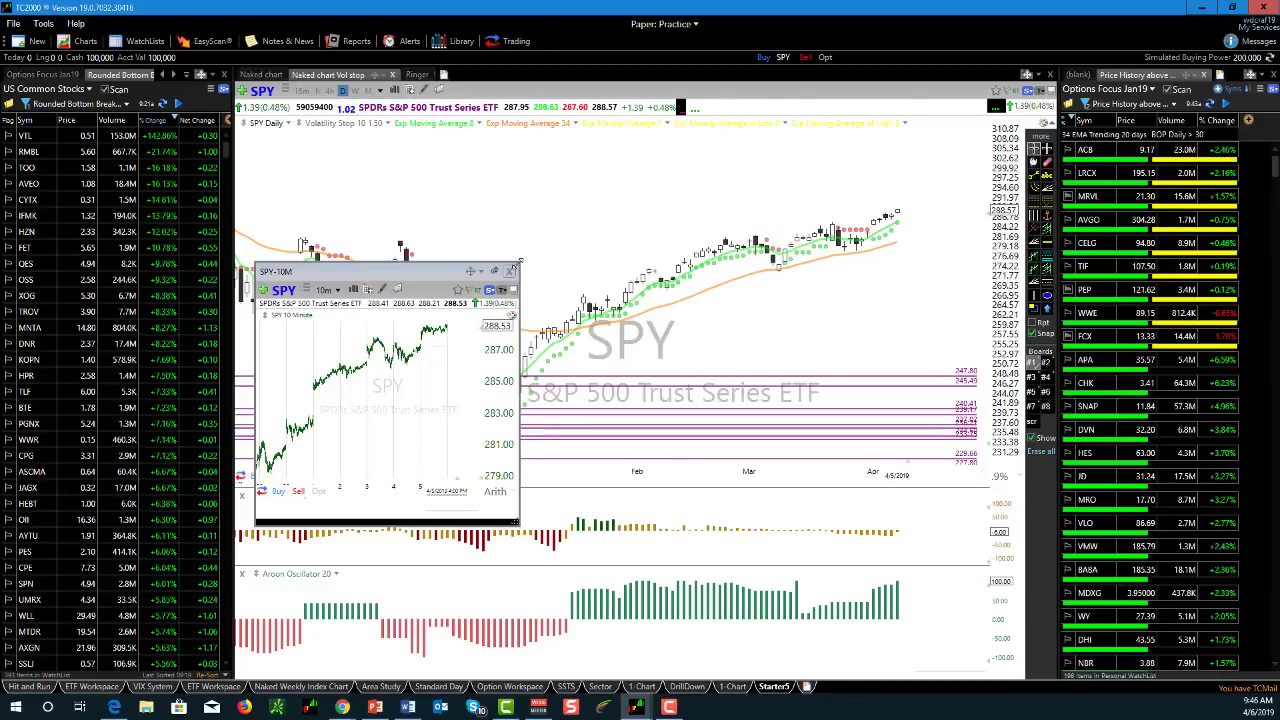
- Enlarge the floating SPY chart and reopen its Chart Properties beside it
{"action": "left_click_drag", "start_coordinate": [516, 265], "coordinate": [818, 112]}
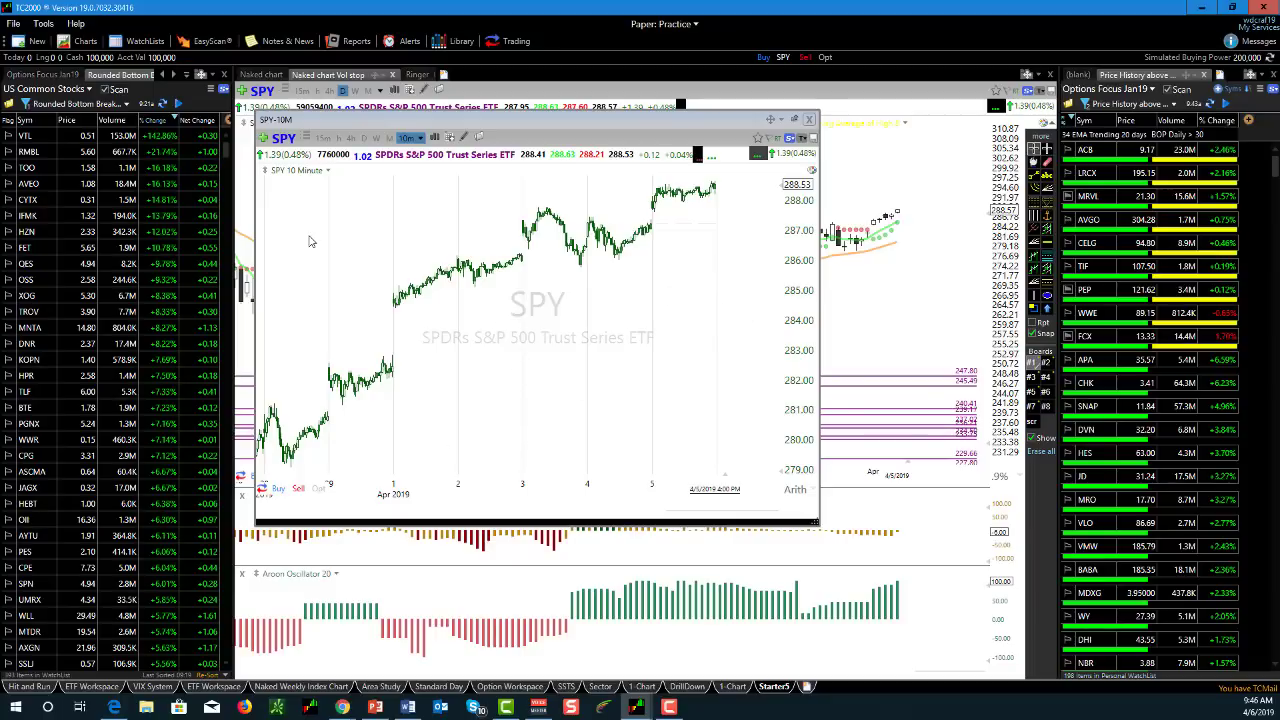
{"action": "right_click", "coordinate": [364, 218]}
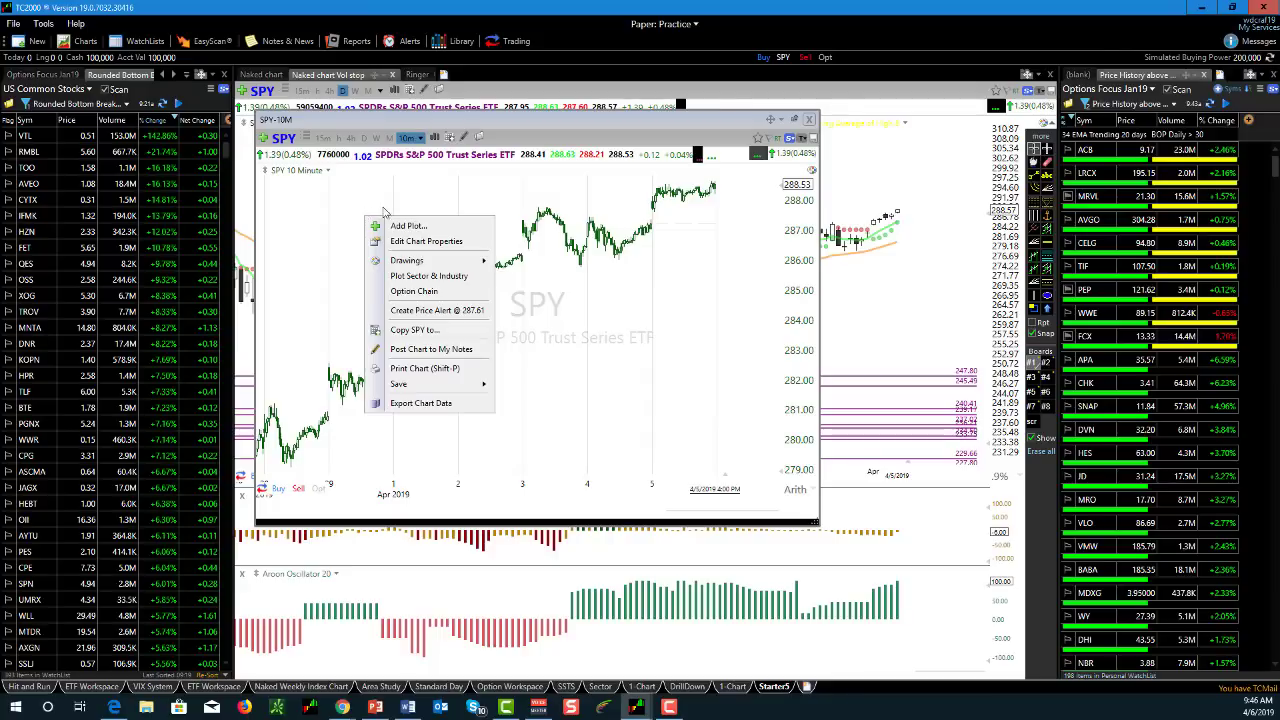
{"action": "mouse_move", "coordinate": [425, 262]}
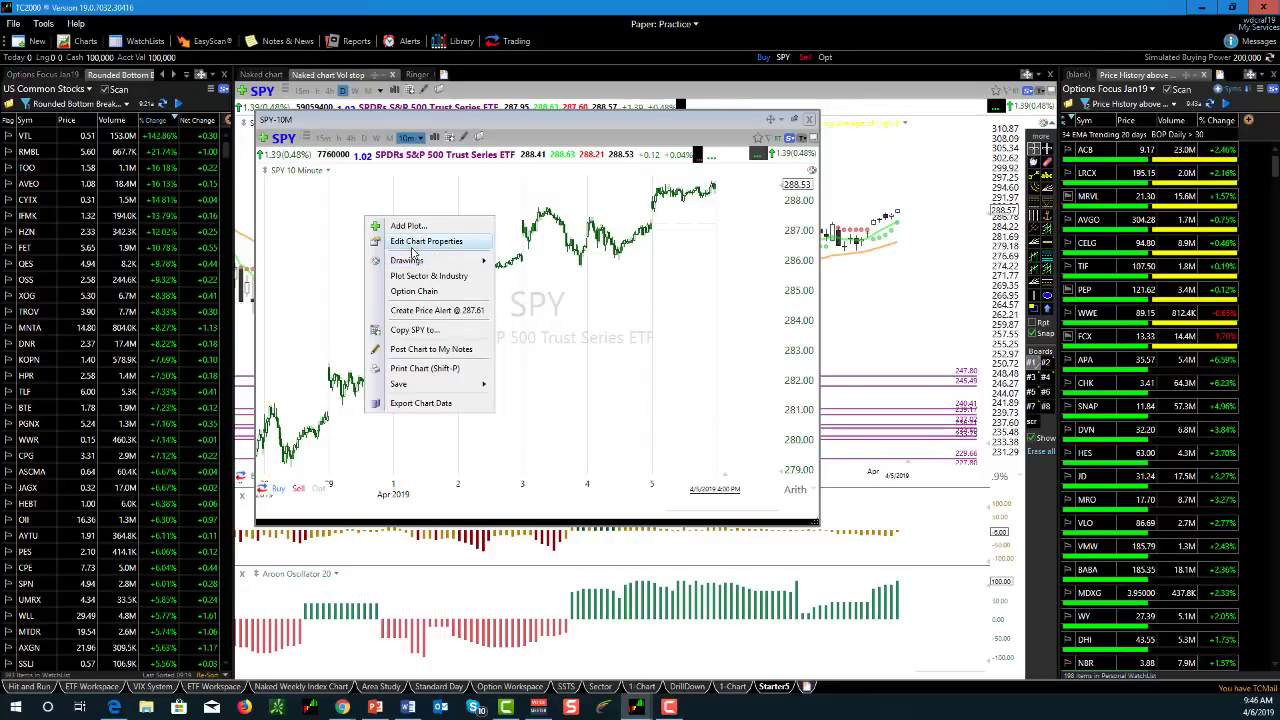
{"action": "left_click", "coordinate": [420, 242]}
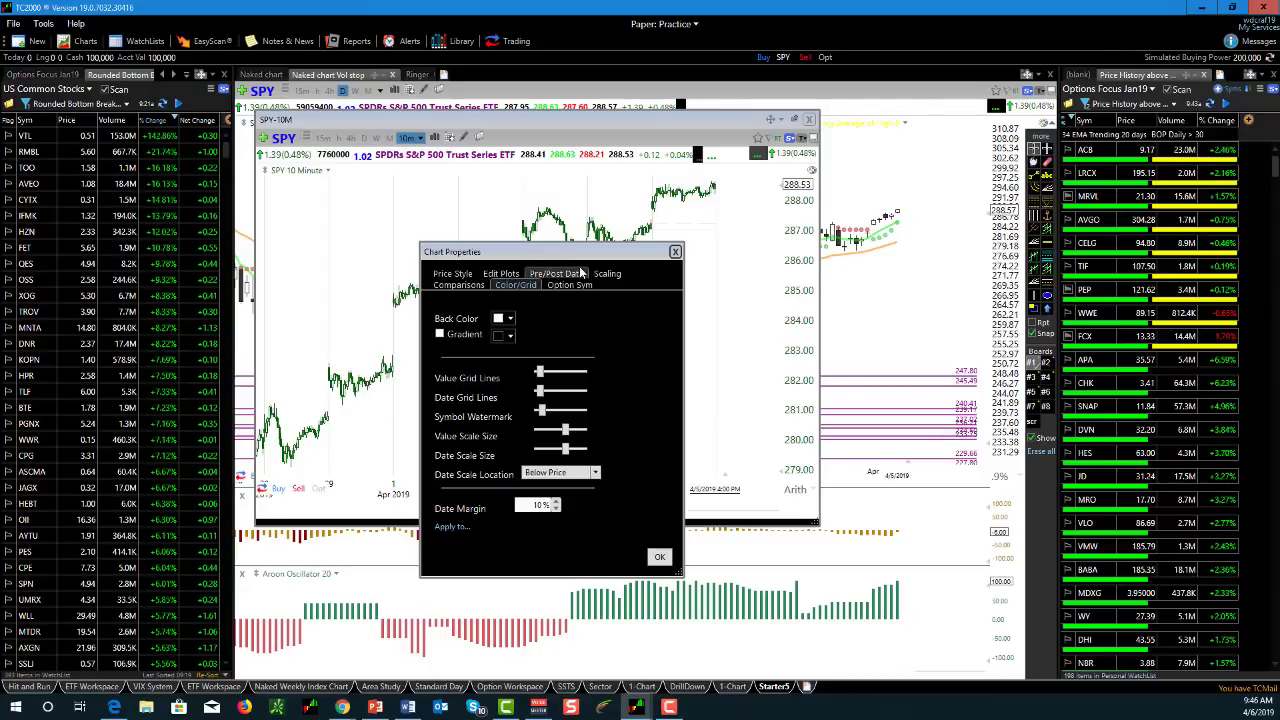
{"action": "left_click_drag", "start_coordinate": [598, 252], "coordinate": [554, 191]}
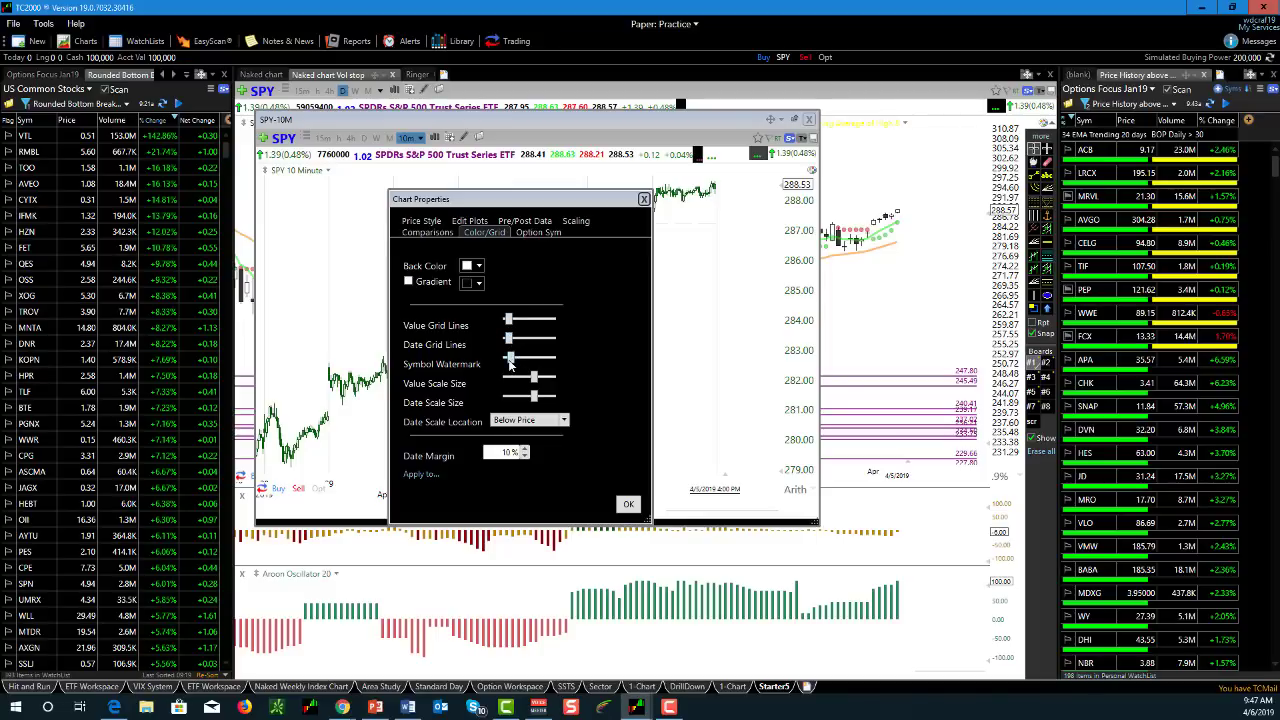
{"action": "left_click_drag", "start_coordinate": [567, 210], "coordinate": [813, 202]}
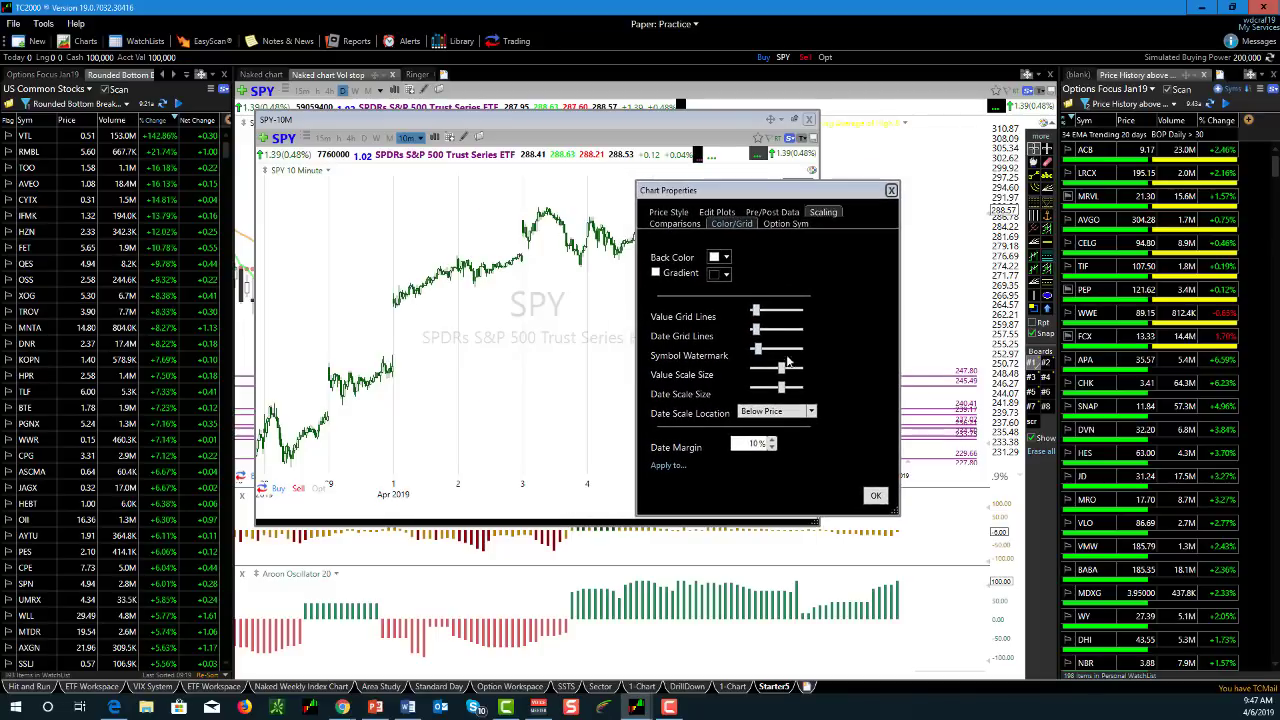
- Fade the SPY watermark, enlarge the price scale labels and slightly shrink the date labels
{"action": "left_click_drag", "start_coordinate": [759, 350], "coordinate": [816, 353]}
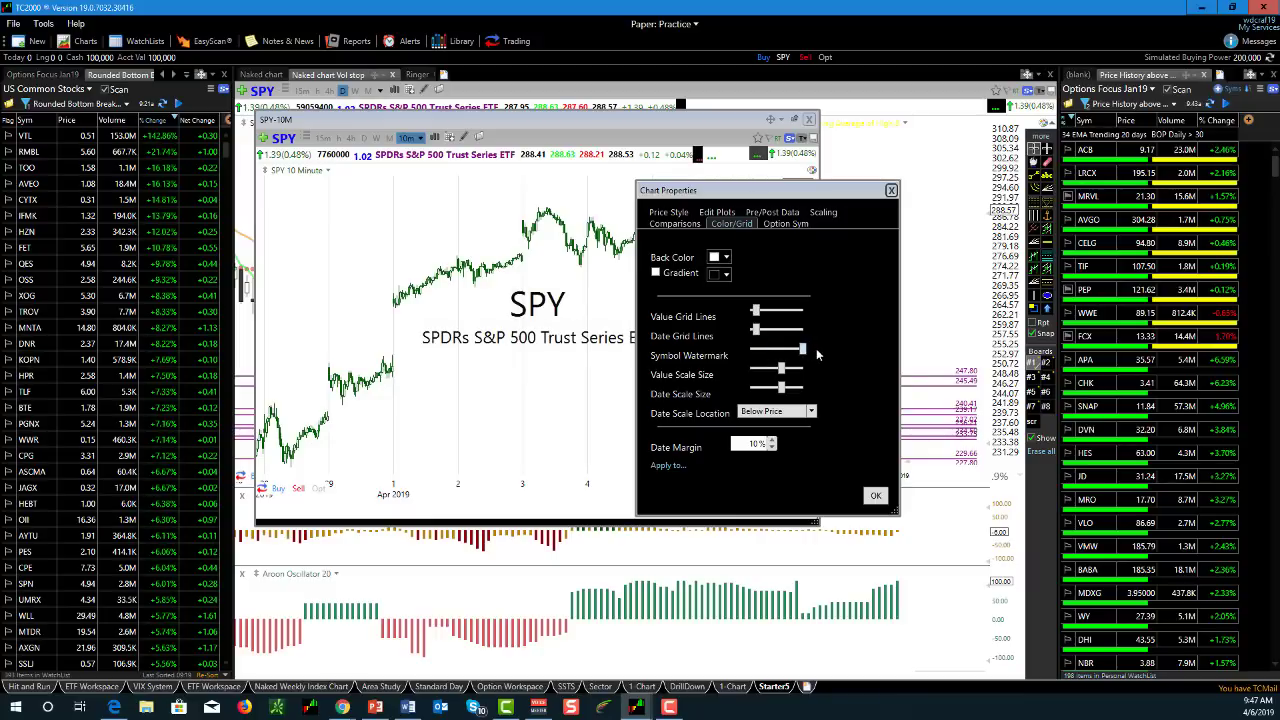
{"action": "left_click_drag", "start_coordinate": [800, 350], "coordinate": [760, 364]}
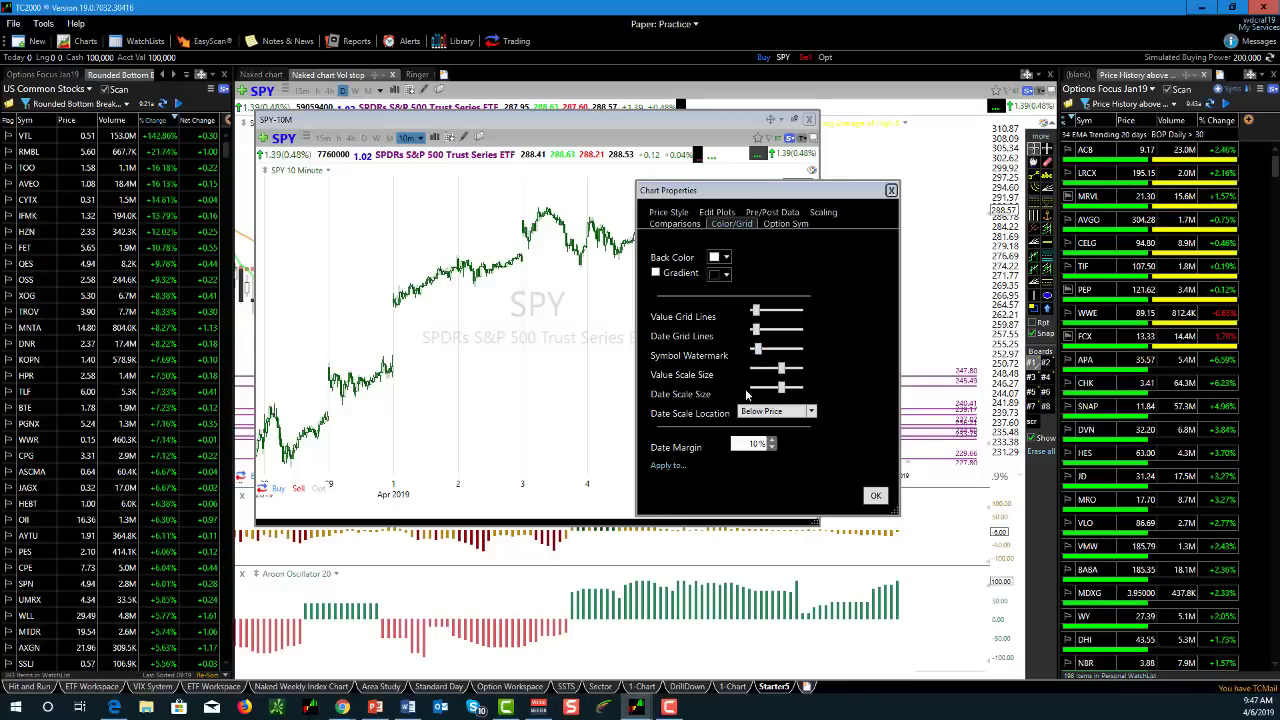
{"action": "left_click_drag", "start_coordinate": [781, 371], "coordinate": [768, 371]}
{"action": "left_click_drag", "start_coordinate": [745, 190], "coordinate": [433, 199]}
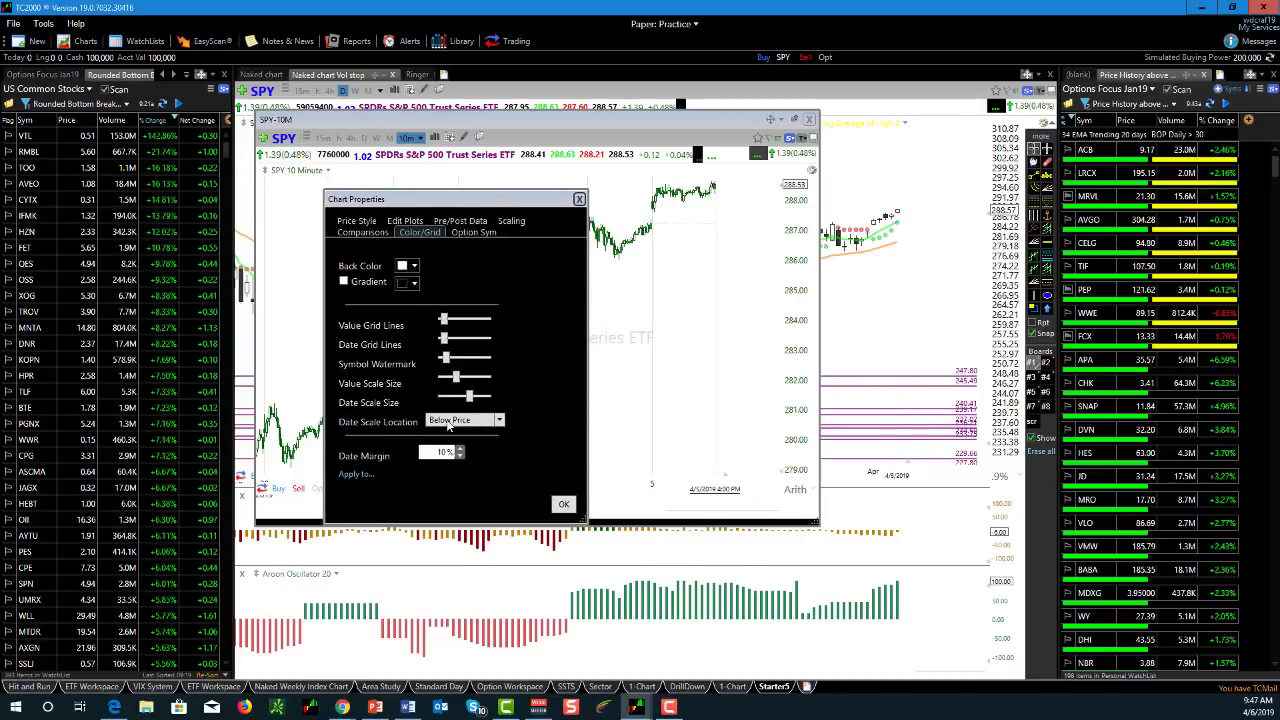
{"action": "left_click_drag", "start_coordinate": [455, 376], "coordinate": [473, 377]}
{"action": "left_click_drag", "start_coordinate": [453, 378], "coordinate": [467, 382]}
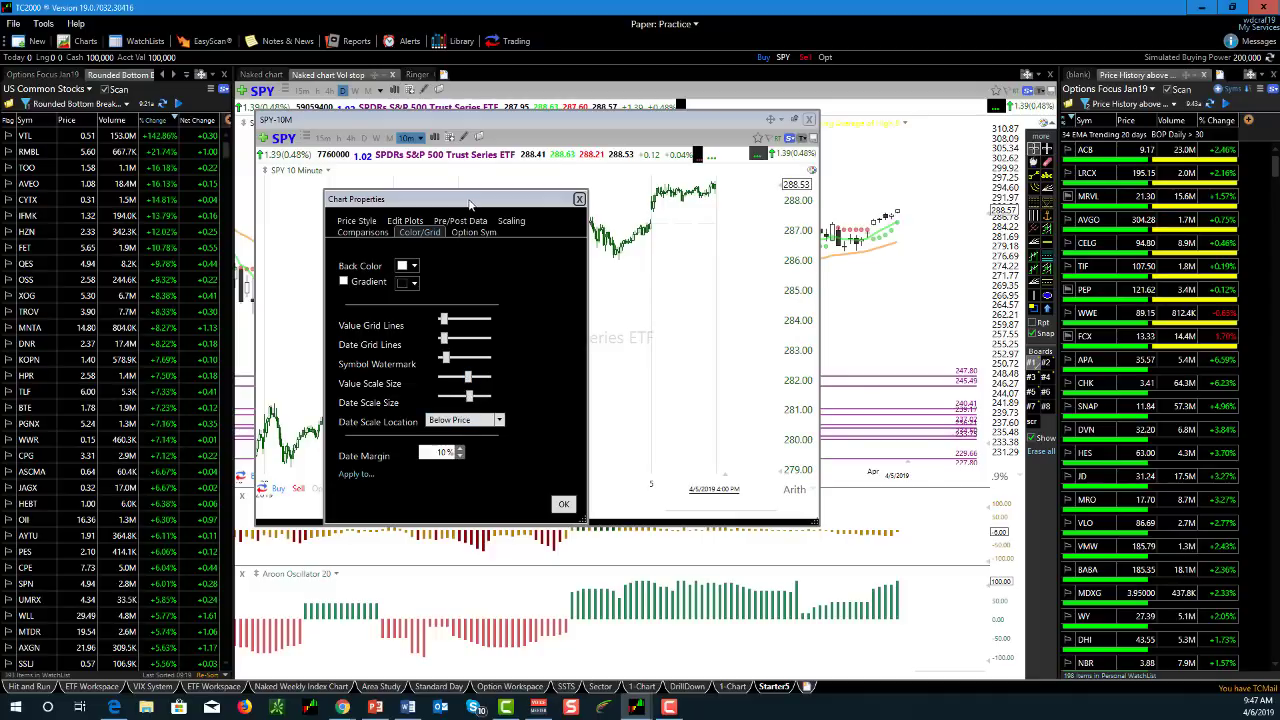
{"action": "left_click_drag", "start_coordinate": [521, 208], "coordinate": [883, 180]}
{"action": "mouse_move", "coordinate": [831, 380]}
{"action": "left_mouse_down"}
{"action": "mouse_move", "coordinate": [852, 380]}
{"action": "mouse_move", "coordinate": [818, 388]}
{"action": "mouse_move", "coordinate": [847, 380]}
{"action": "mouse_move", "coordinate": [834, 380]}
{"action": "left_mouse_up"}
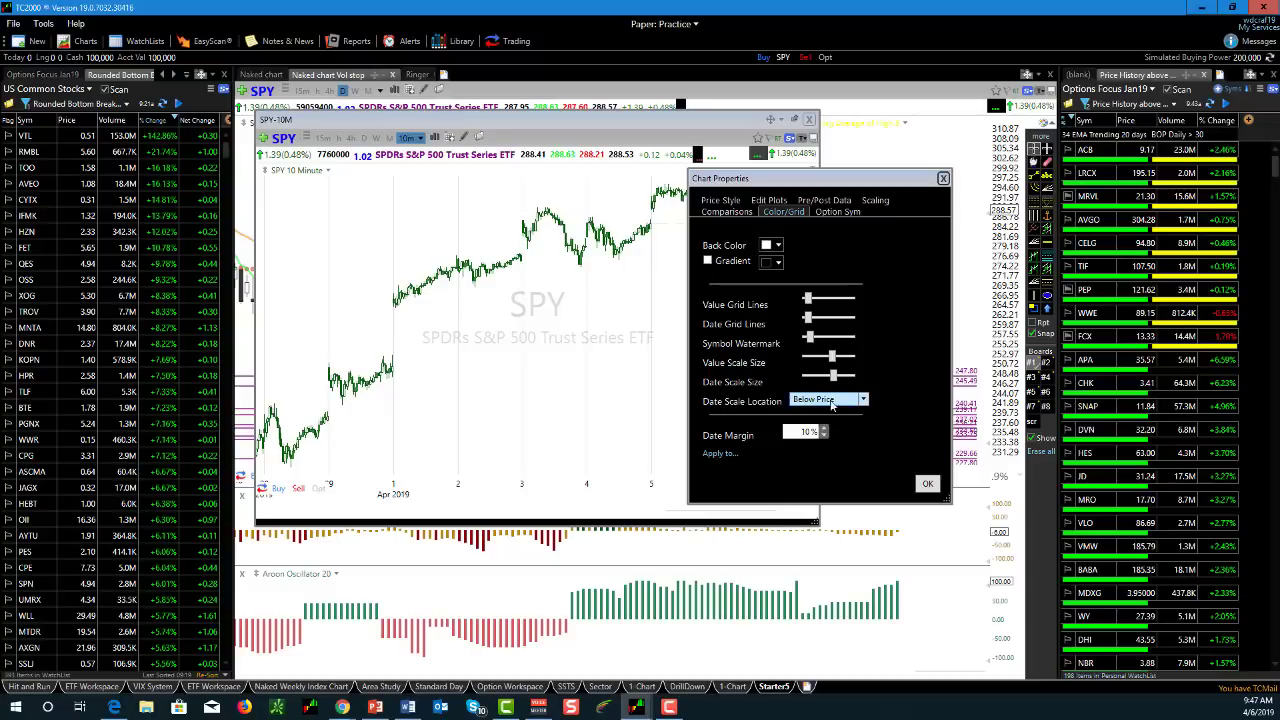
- Keep dates Below Price, set date grid lines to minimum, and go to Price Style
{"action": "left_click", "coordinate": [864, 400]}
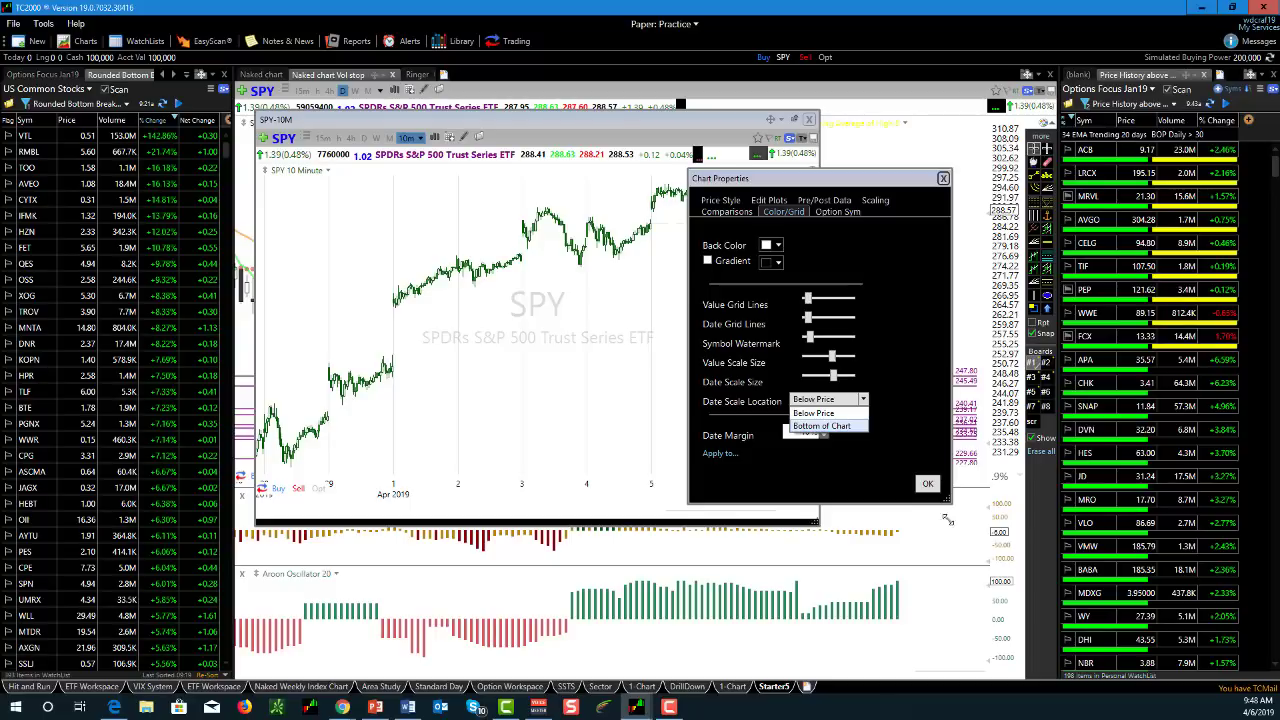
{"action": "left_click", "coordinate": [955, 451]}
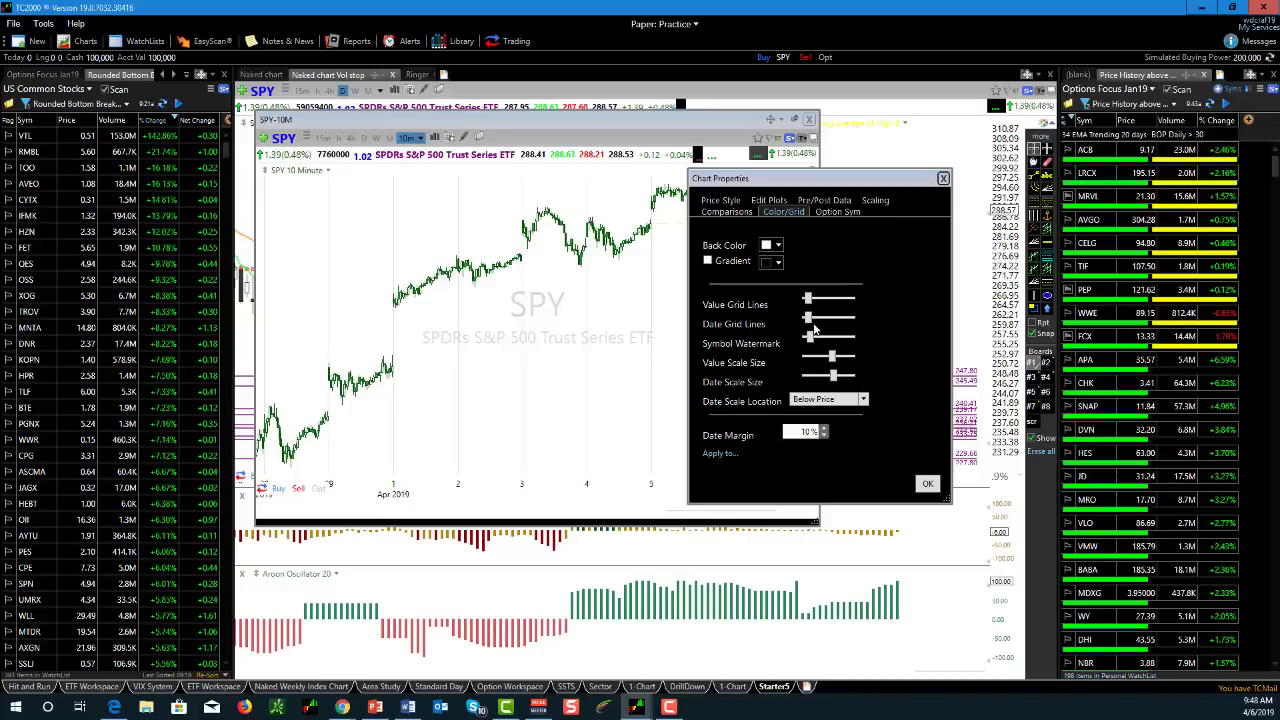
{"action": "left_click_drag", "start_coordinate": [807, 318], "coordinate": [801, 299]}
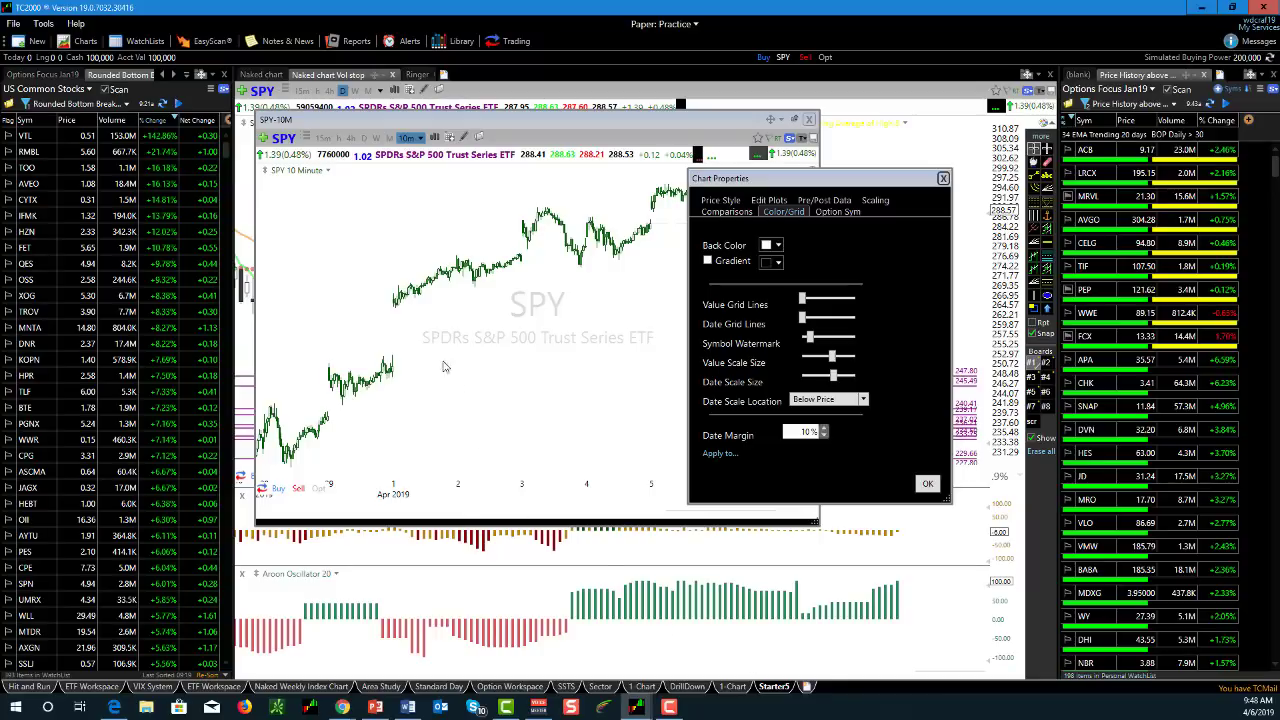
{"action": "left_click", "coordinate": [720, 201]}
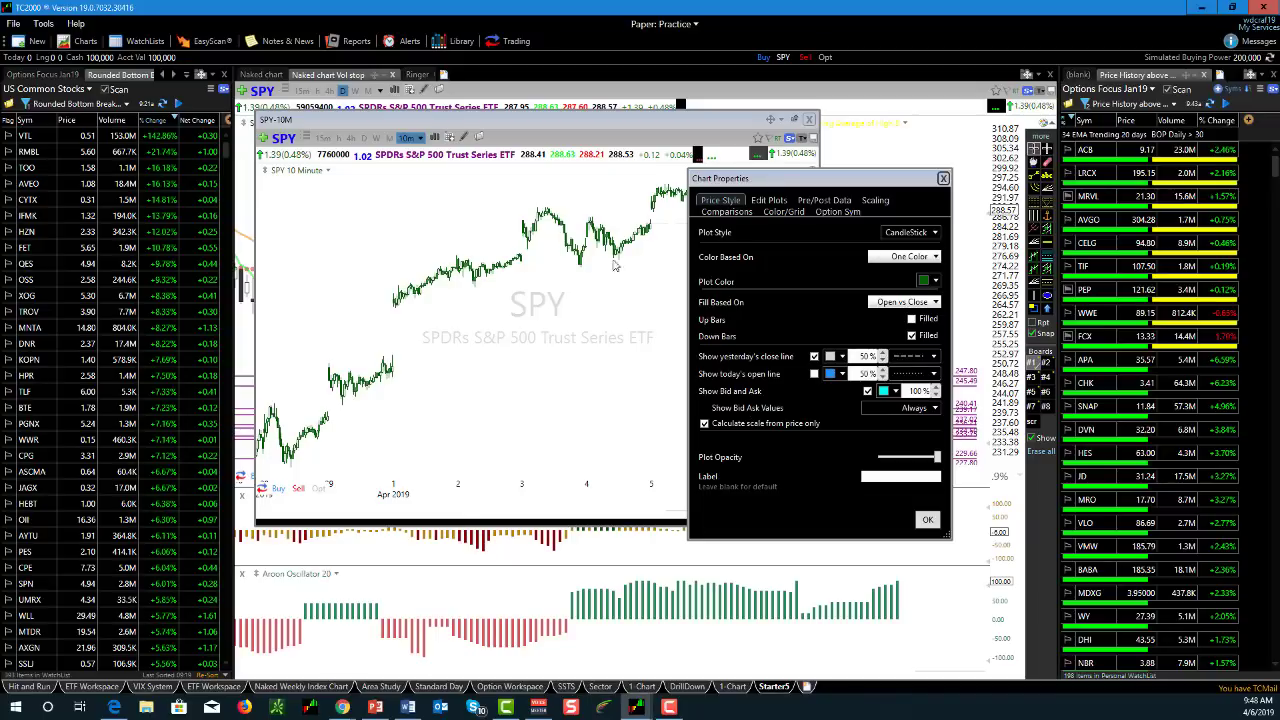
- Colour the SPY candlesticks One Color in black and apply with OK
{"action": "left_click", "coordinate": [937, 258]}
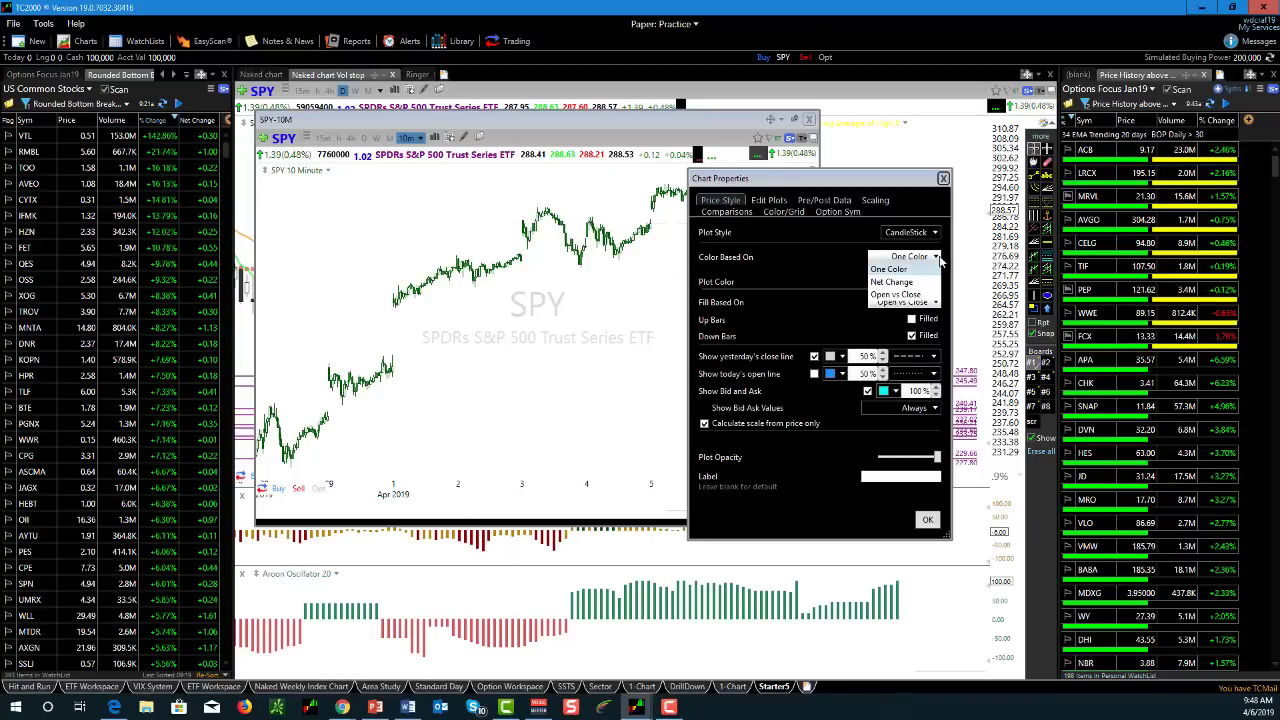
{"action": "left_click", "coordinate": [895, 294]}
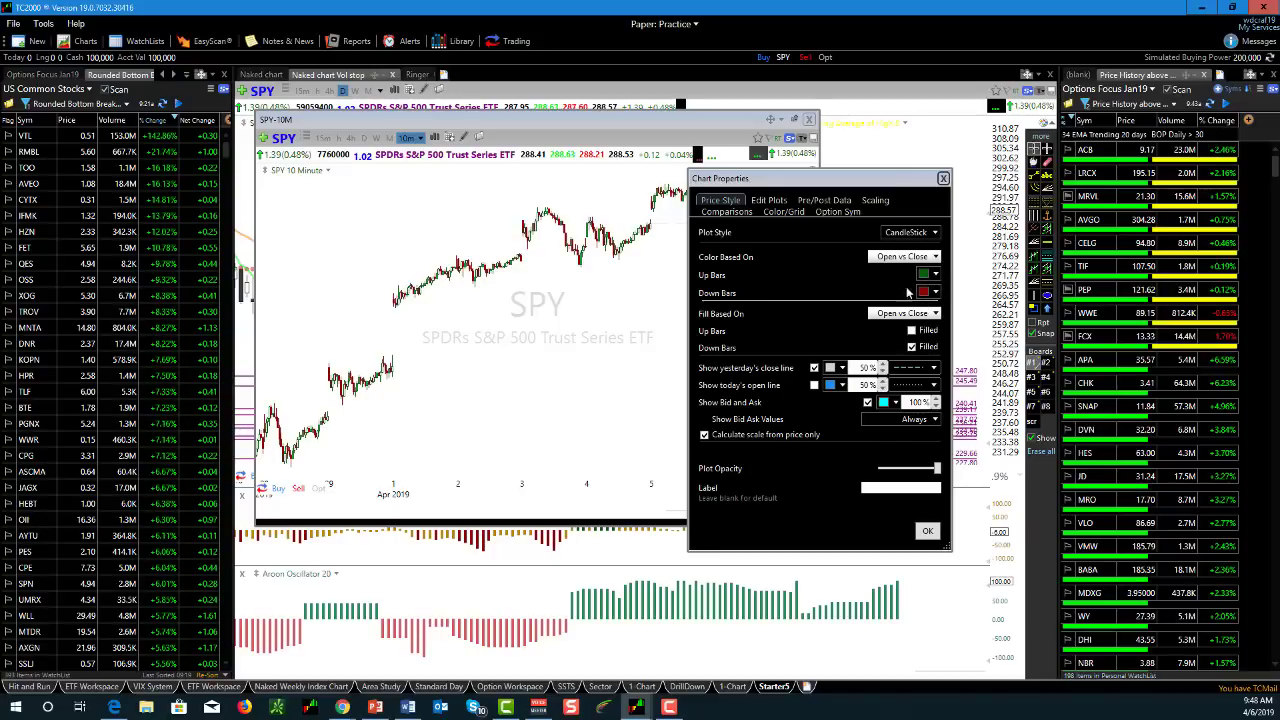
{"action": "left_click", "coordinate": [935, 257]}
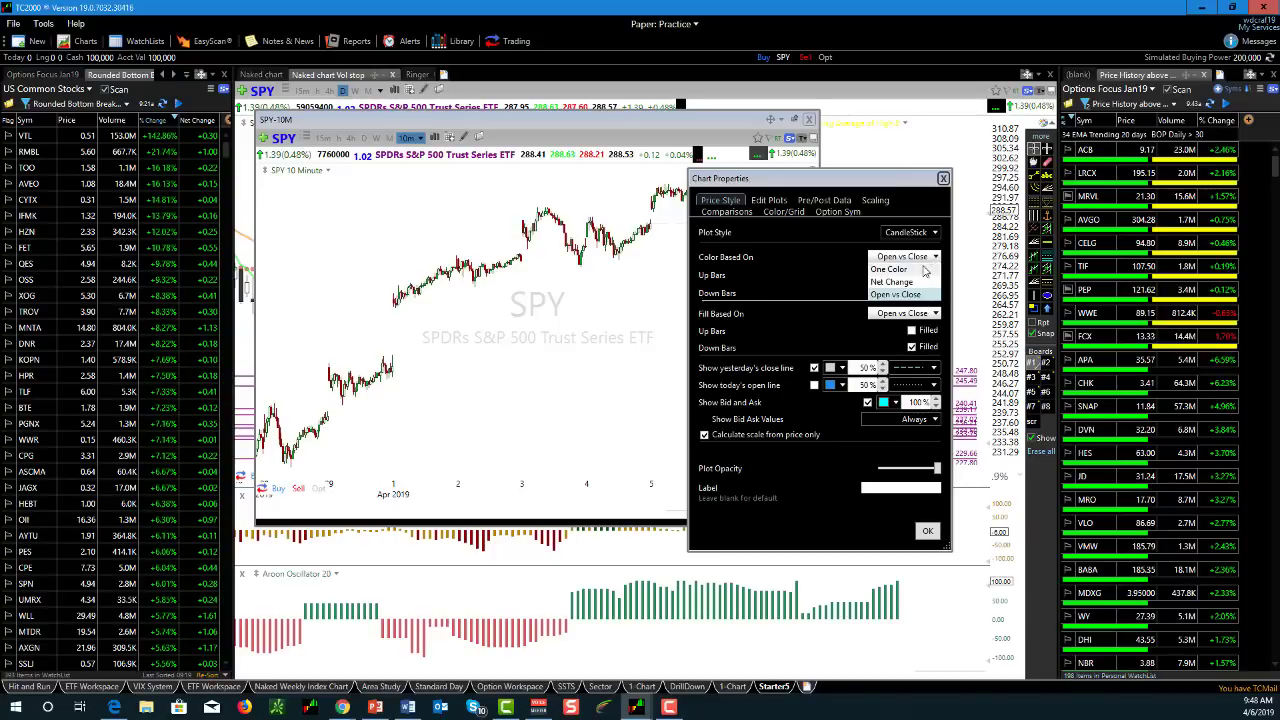
{"action": "left_click", "coordinate": [905, 269]}
{"action": "left_click", "coordinate": [935, 282]}
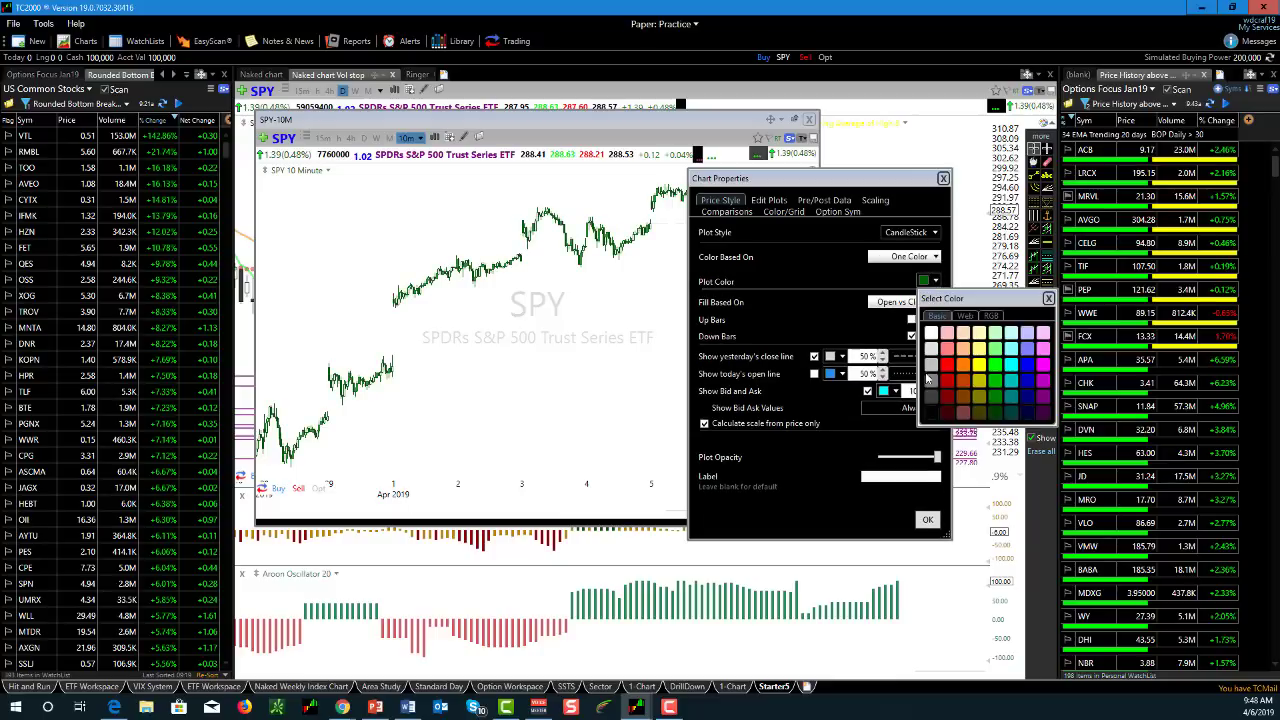
{"action": "left_click", "coordinate": [933, 413]}
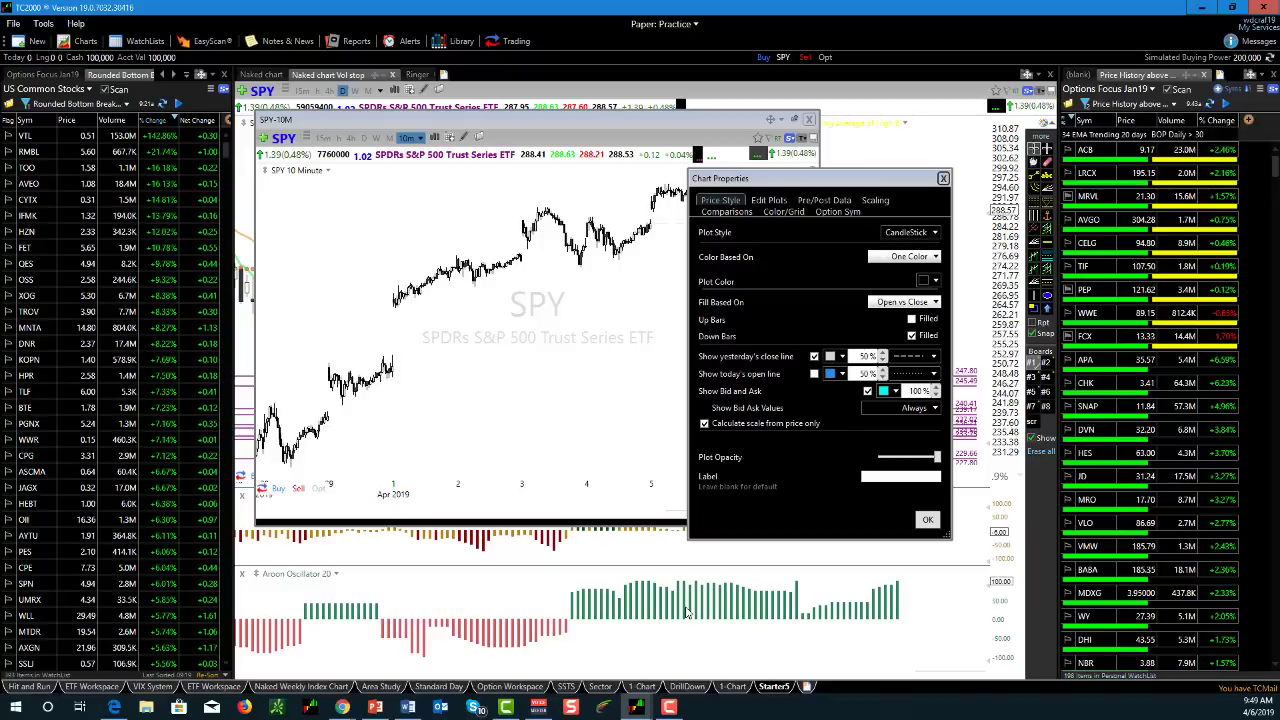
{"action": "left_click", "coordinate": [927, 520]}
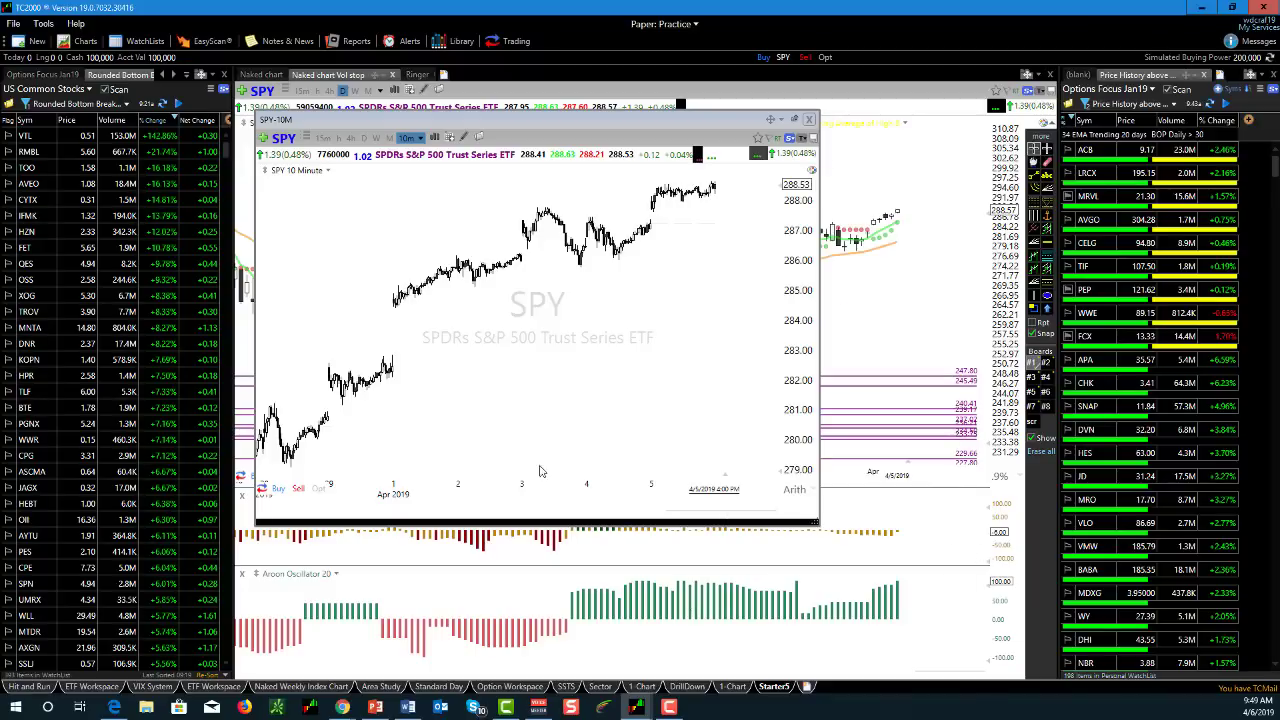
- Set the floating SPY chart to the 15m interval after dismissing the Edit dialog
{"action": "left_click", "coordinate": [300, 172]}
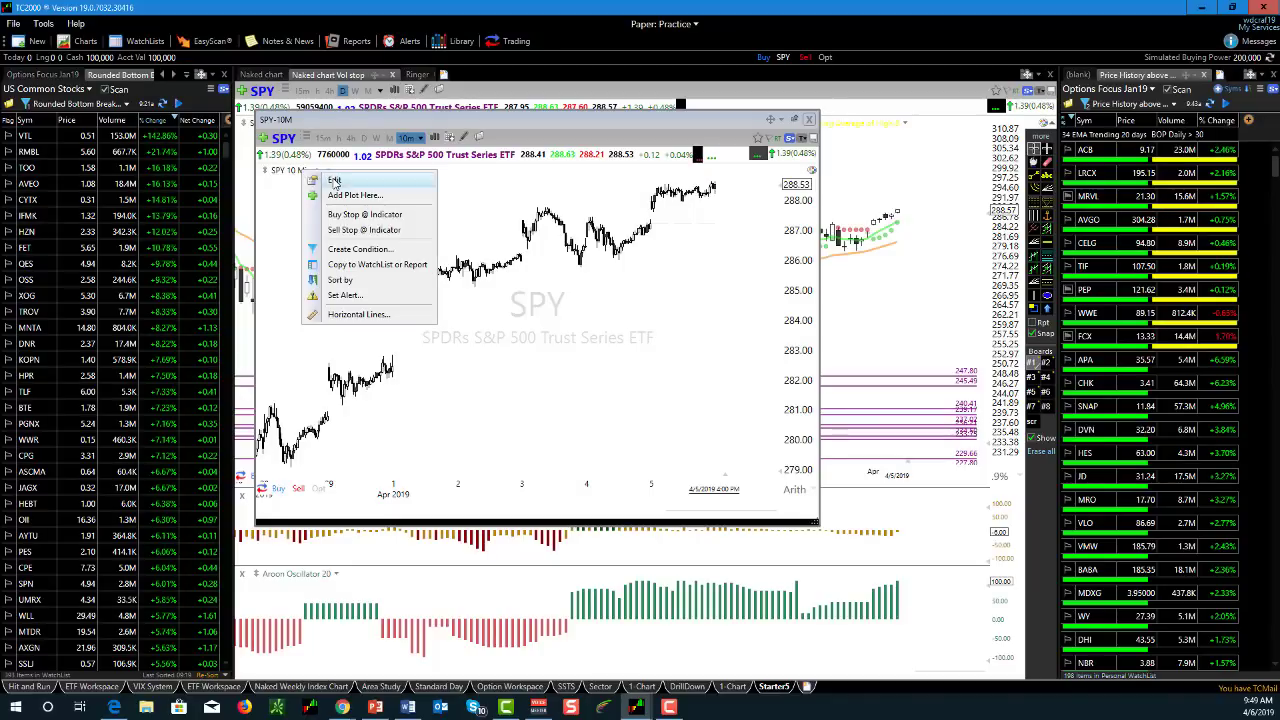
{"action": "left_click", "coordinate": [330, 183]}
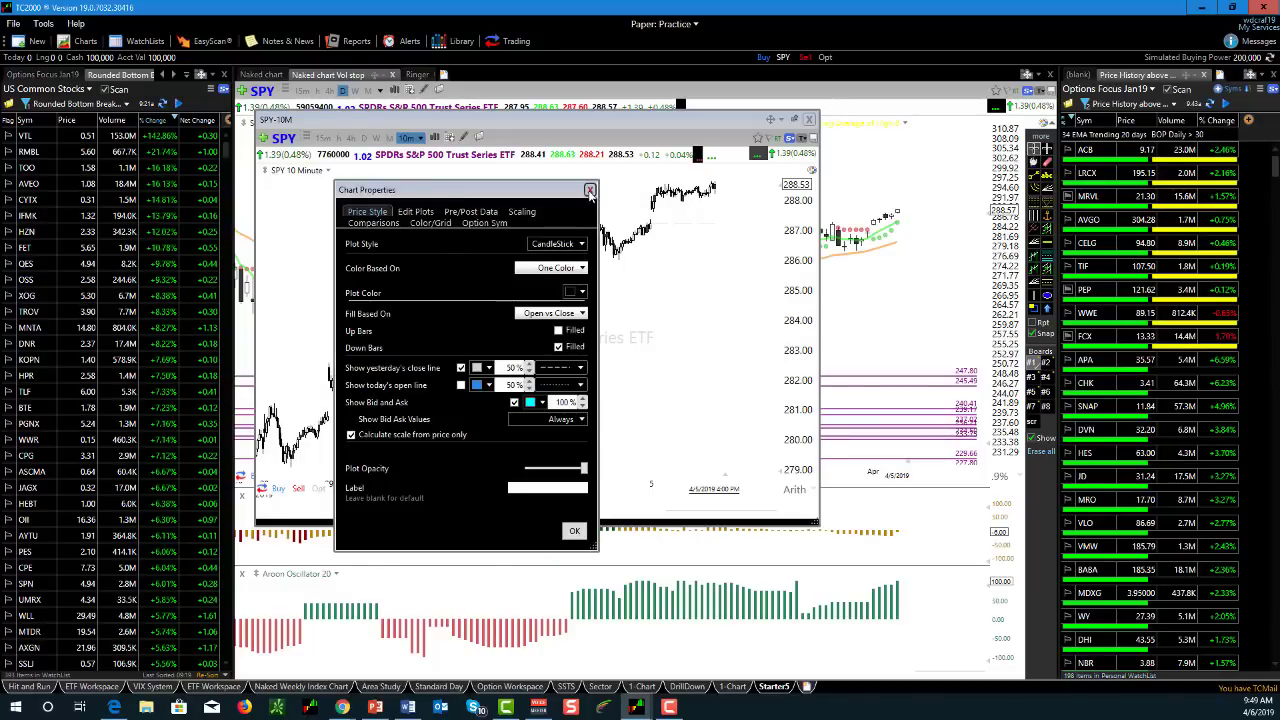
{"action": "left_click", "coordinate": [589, 190]}
{"action": "left_click", "coordinate": [328, 173]}
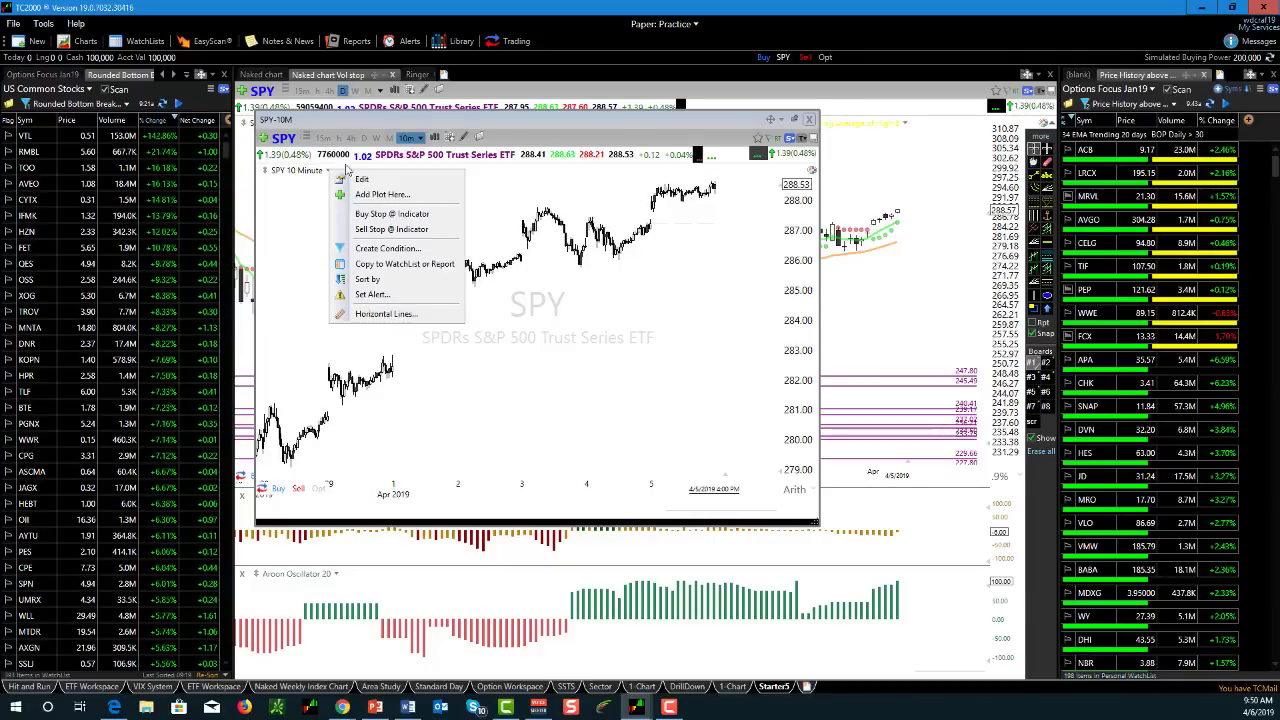
{"action": "left_click", "coordinate": [322, 138]}
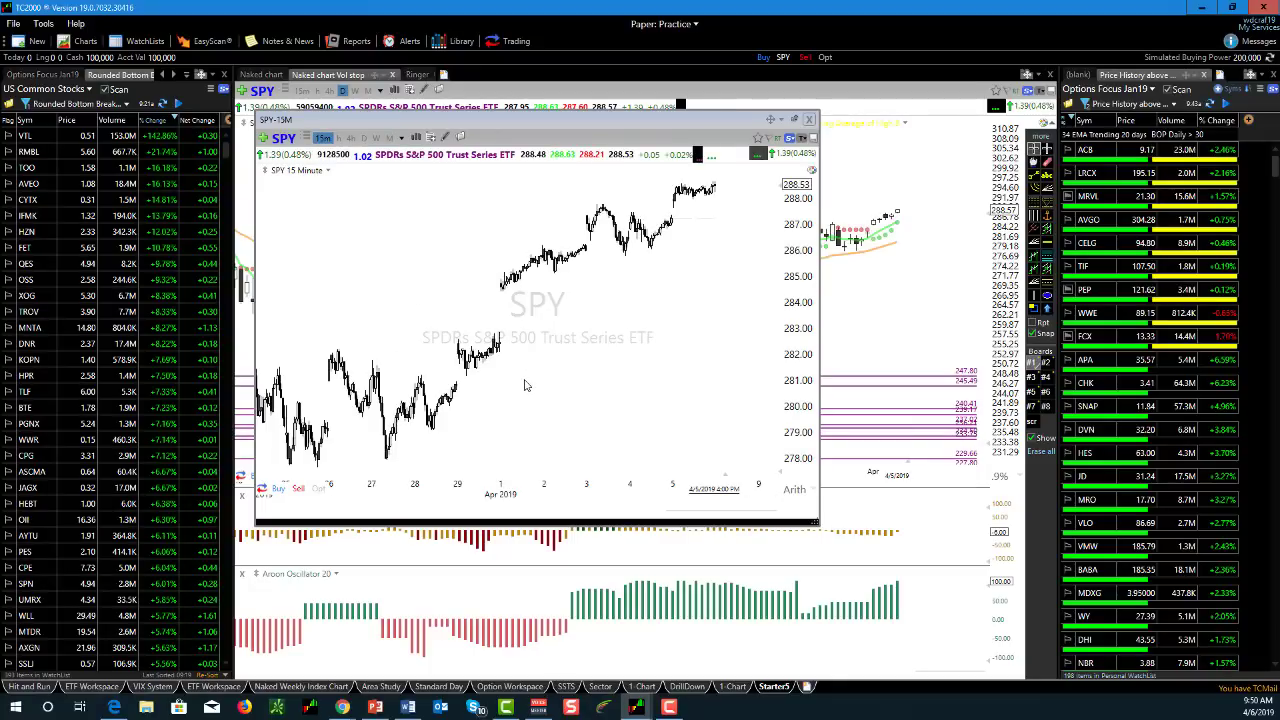
- Dock the SPY 15-minute chart in the lower-left Tab Here slot and resize panels wider
{"action": "left_click", "coordinate": [772, 121]}
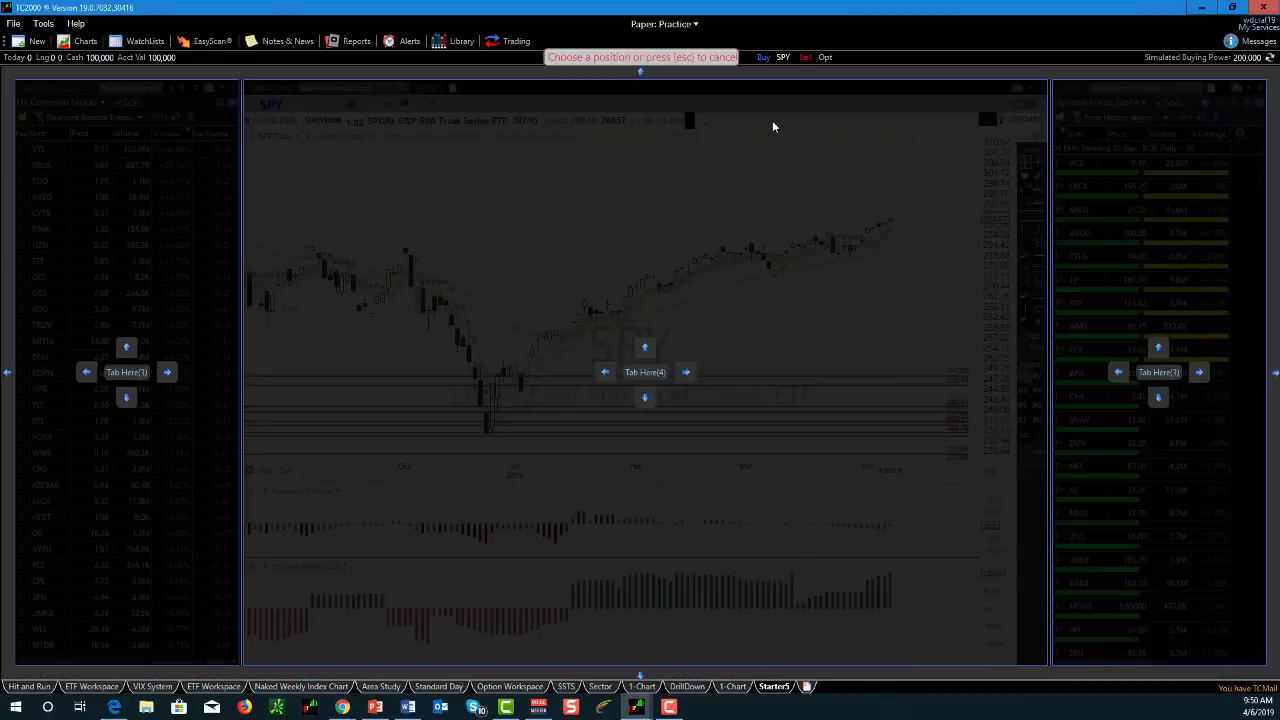
{"action": "left_click", "coordinate": [125, 400]}
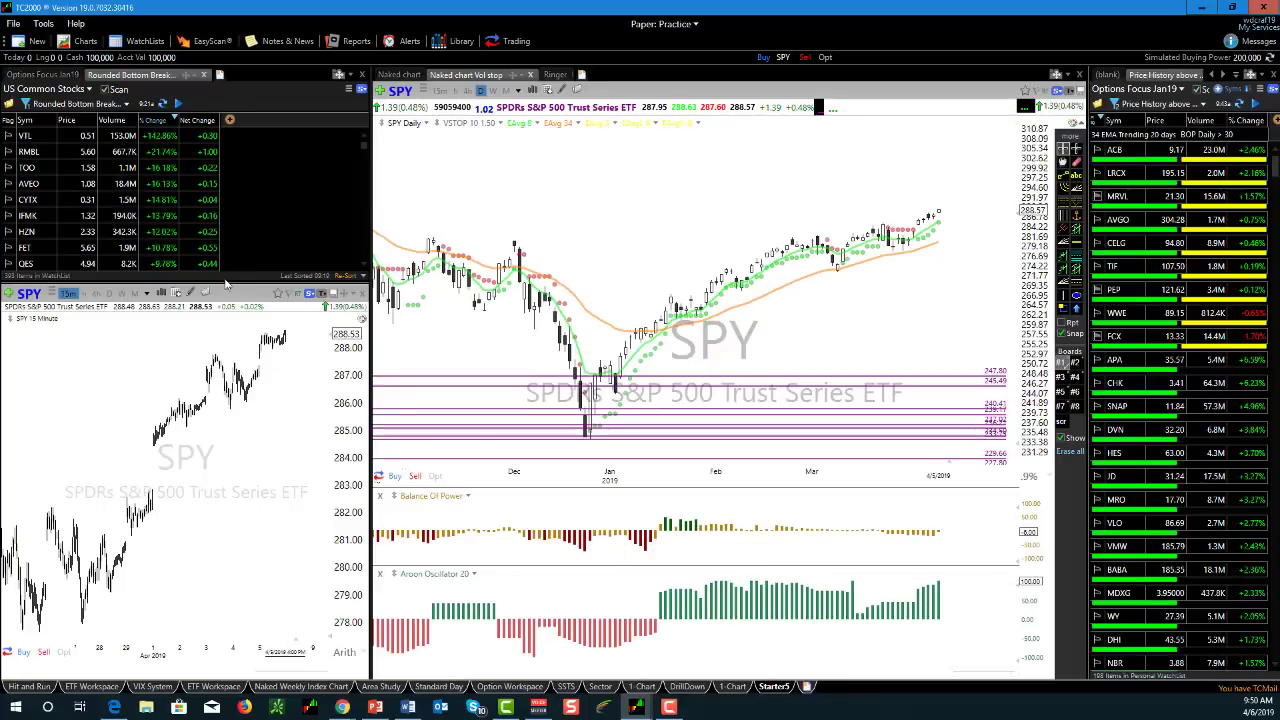
{"action": "left_click_drag", "start_coordinate": [225, 283], "coordinate": [200, 445]}
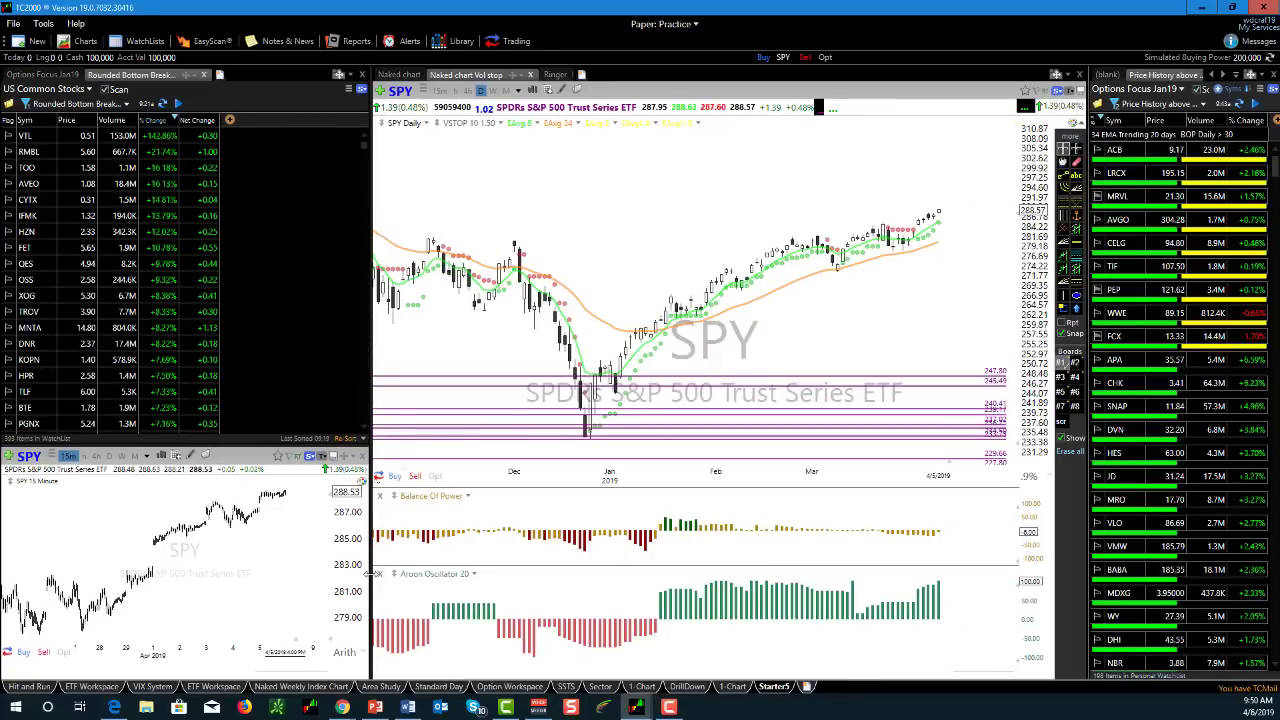
{"action": "left_click_drag", "start_coordinate": [370, 573], "coordinate": [298, 573]}
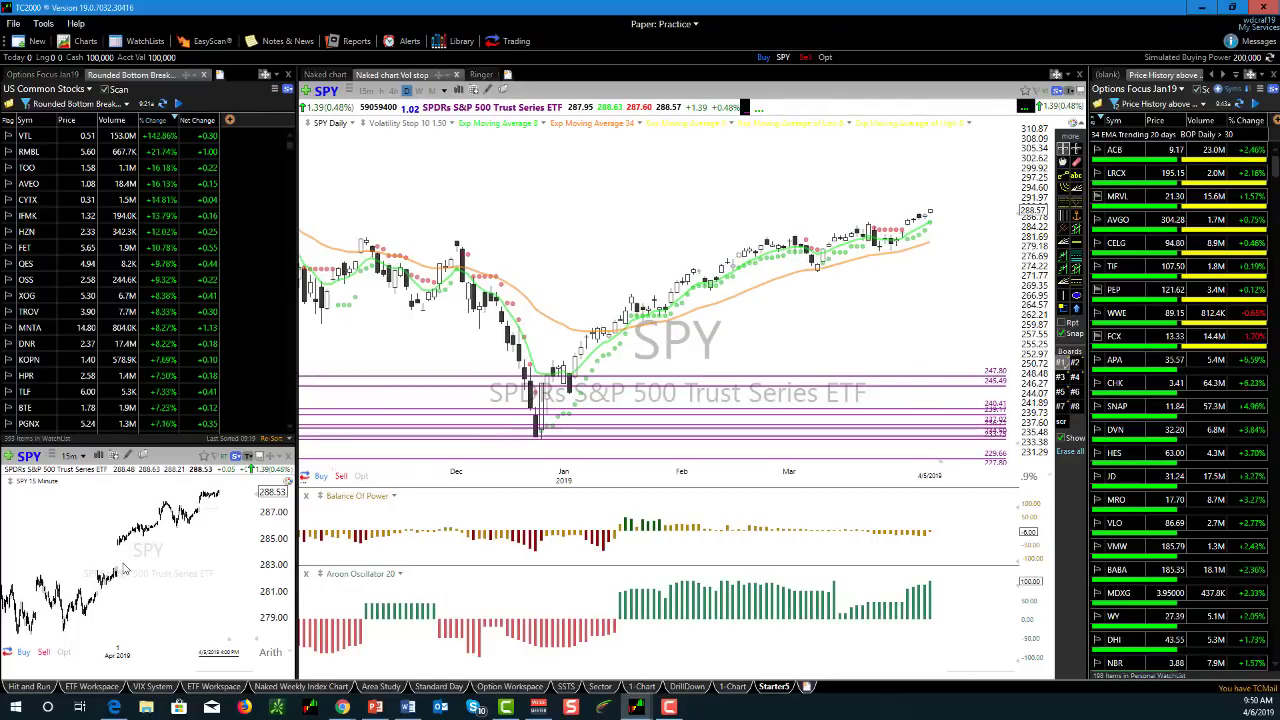
{"action": "scroll", "coordinate": [122, 570], "scroll_direction": "up", "scroll_amount": 5}
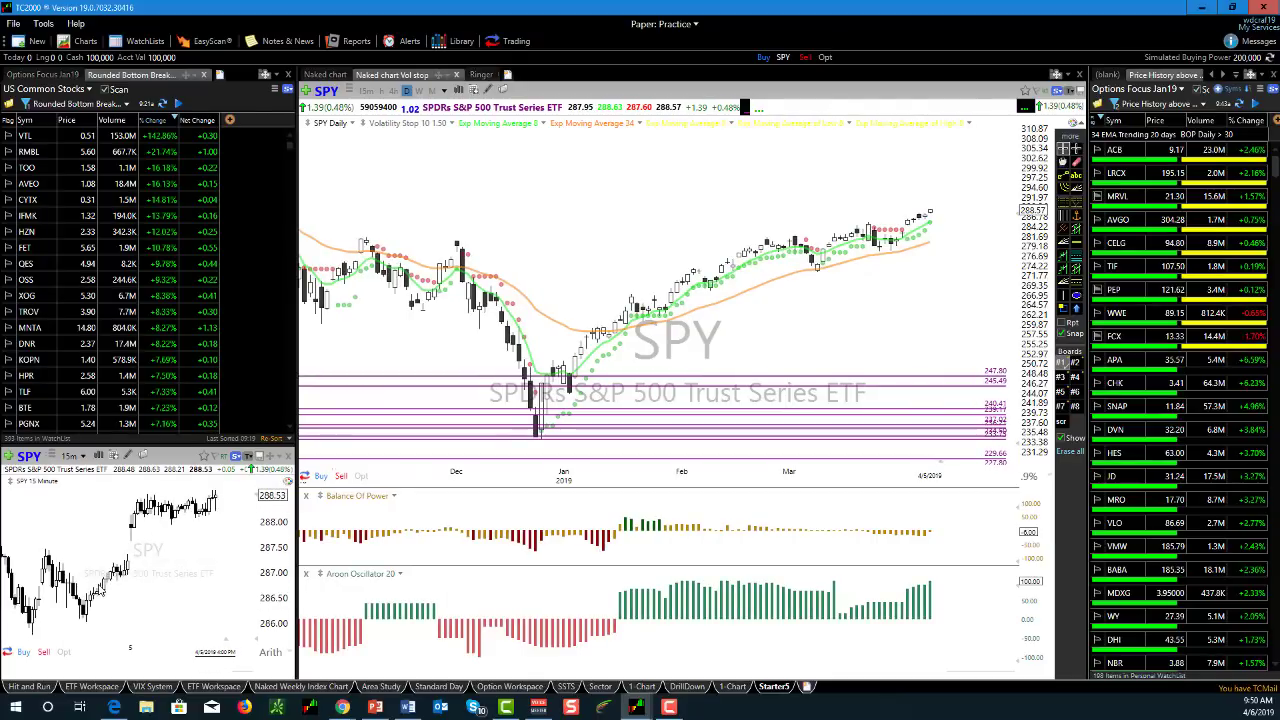
- Set the small SPY 15-minute chart's symbol link to Not Linked
{"action": "left_click", "coordinate": [236, 457]}
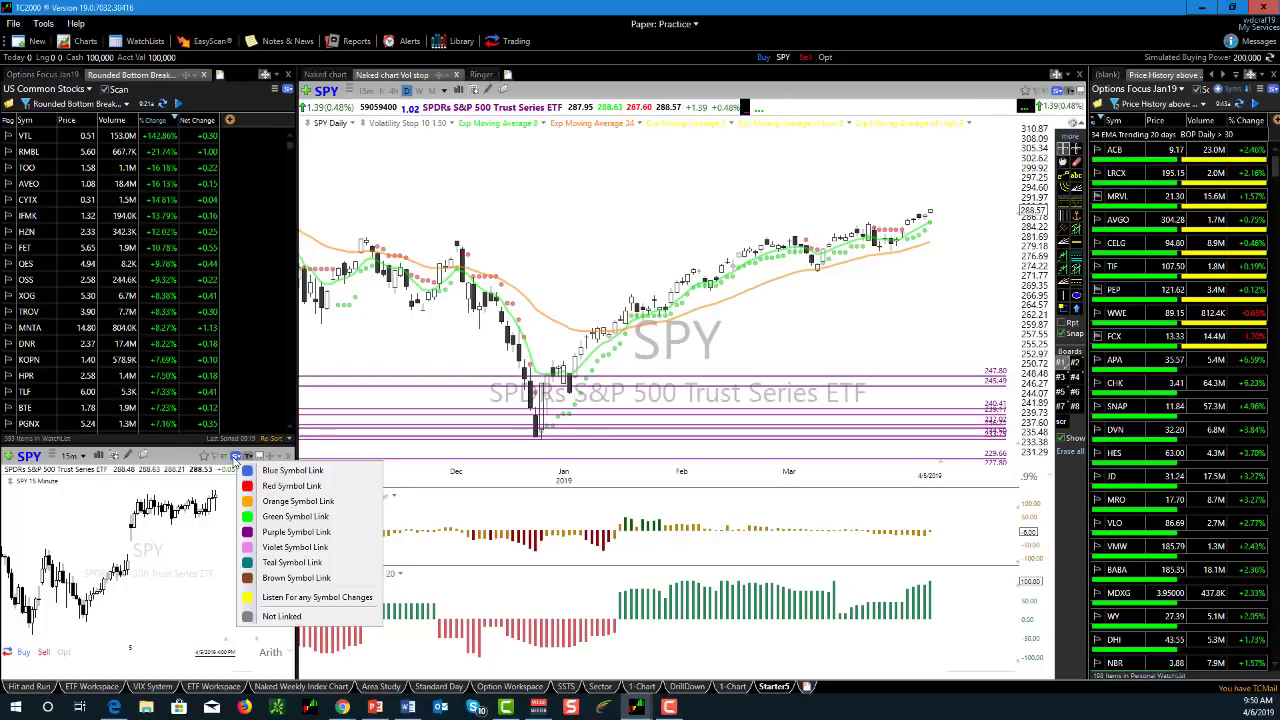
{"action": "left_click", "coordinate": [279, 617]}
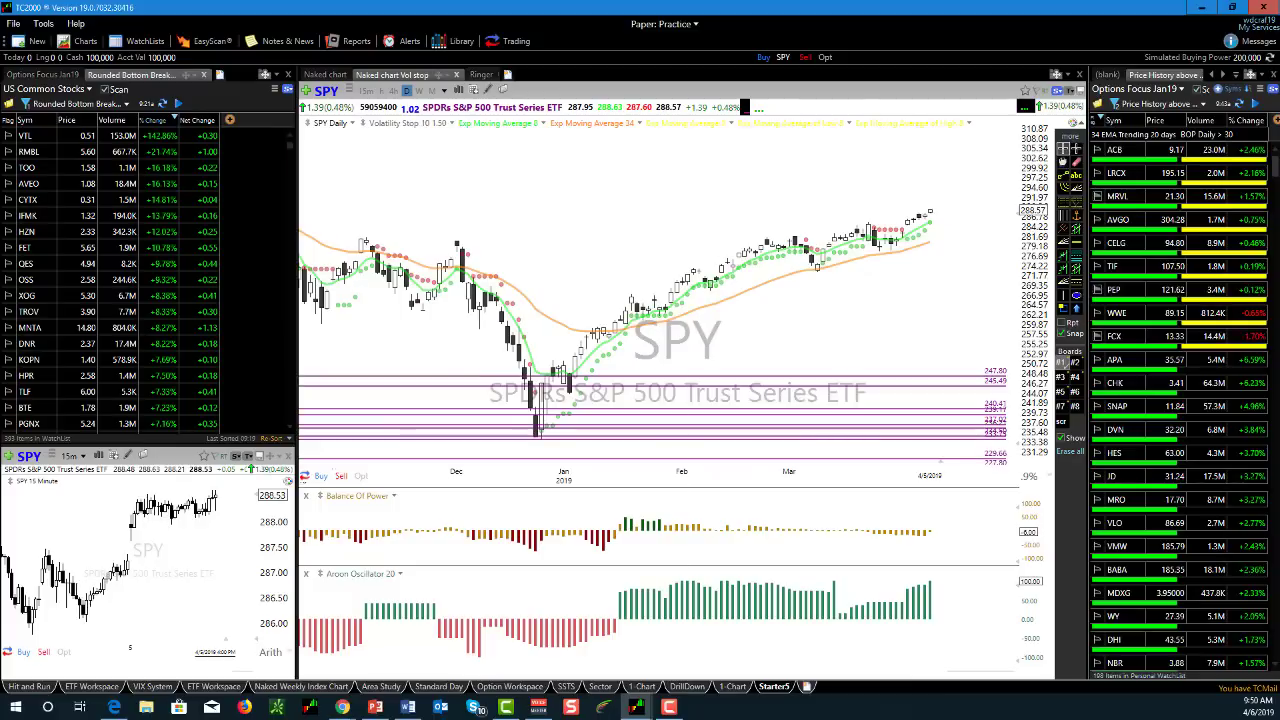
- Load NVDA on the main chart and check its symbol-link setting
{"action": "type", "text": "NVDA"}
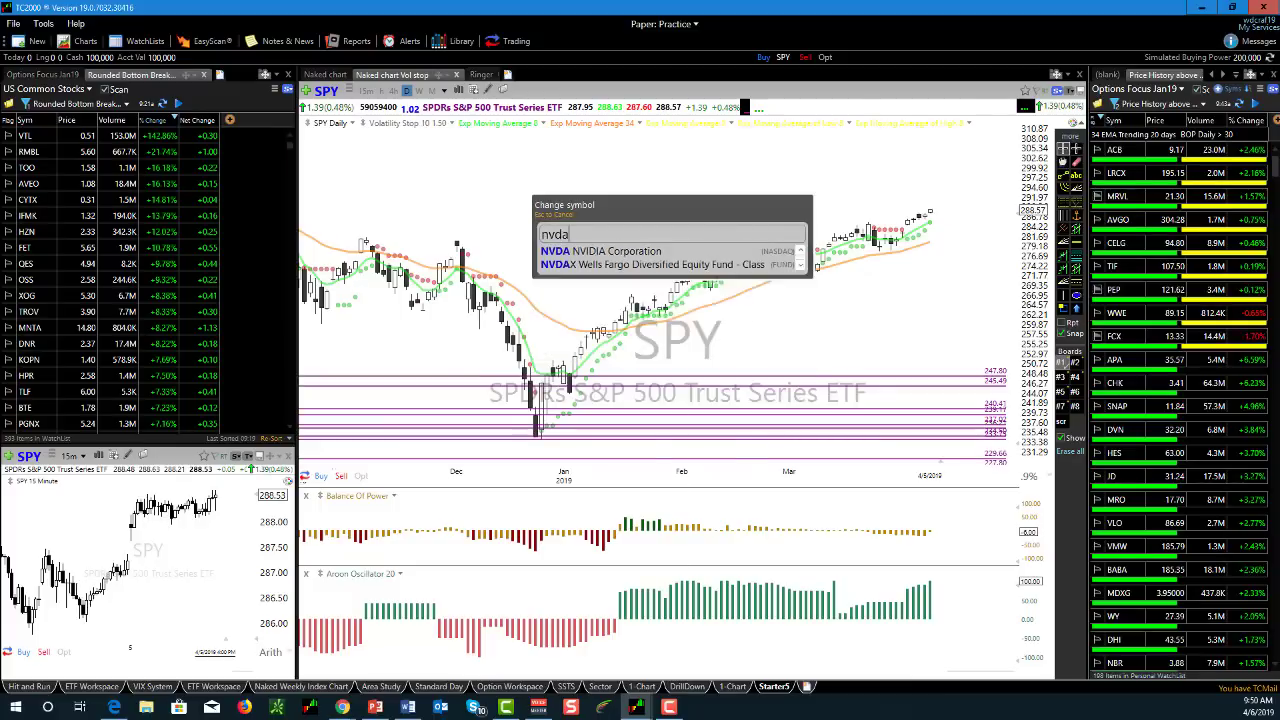
{"action": "key", "text": "Return"}
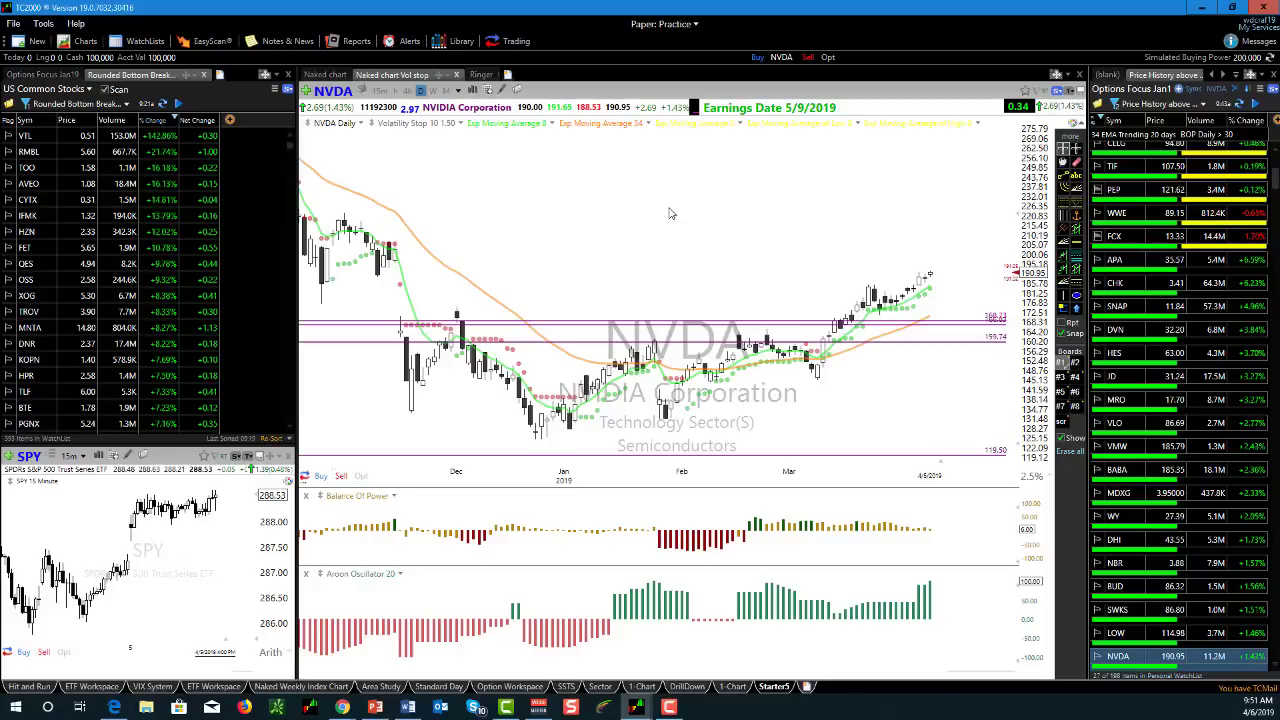
{"action": "left_click", "coordinate": [1058, 92]}
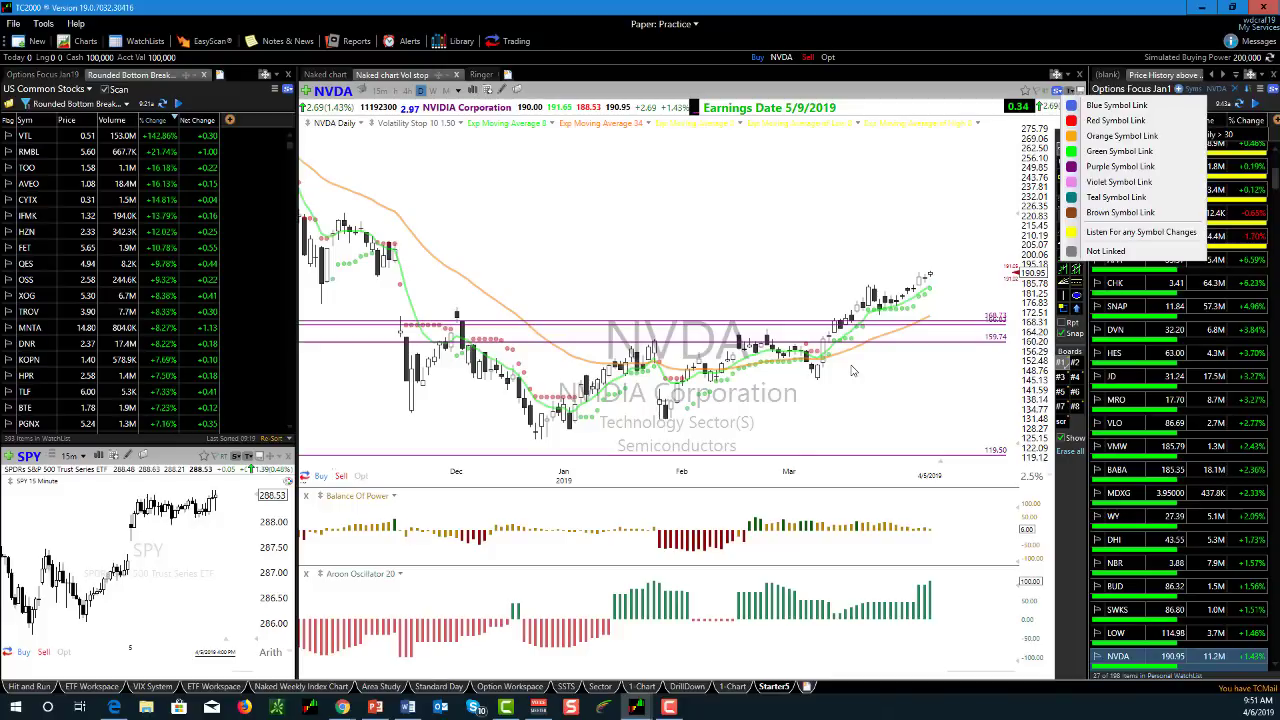
- Dismiss the symbol-link menu and switch to the SSTS workspace
{"action": "left_click", "coordinate": [577, 232]}
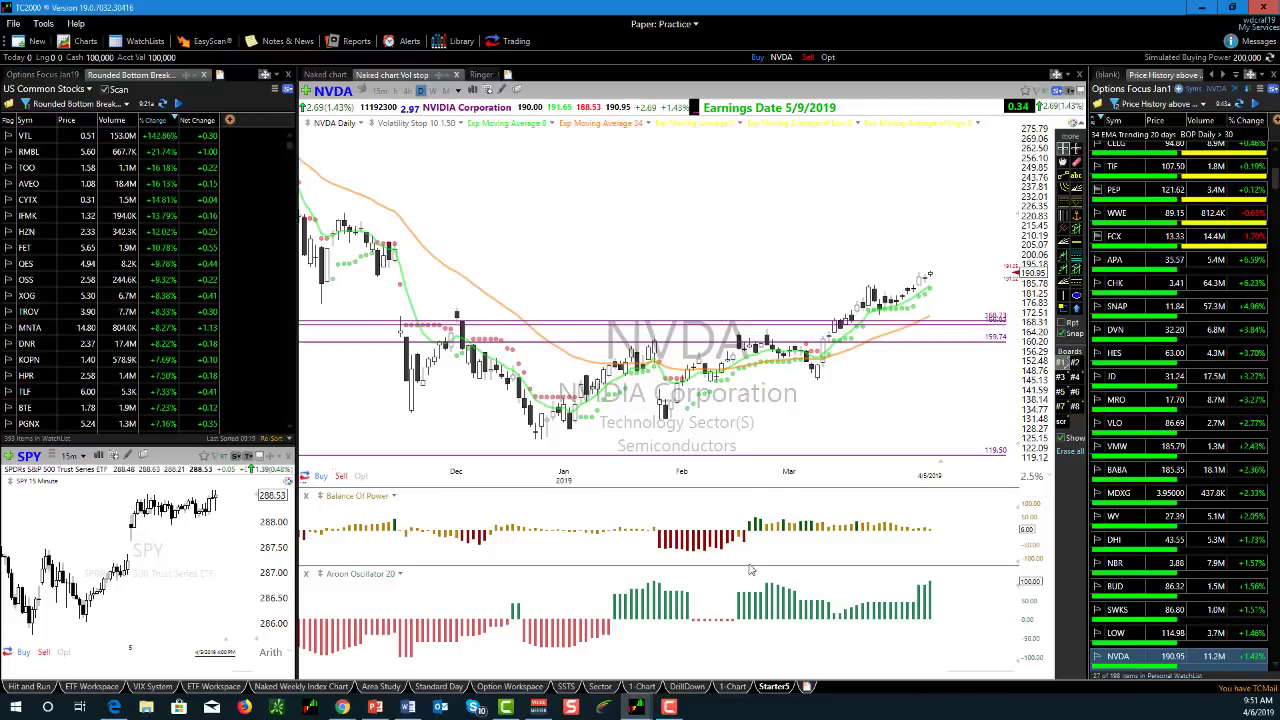
{"action": "left_click", "coordinate": [572, 687]}
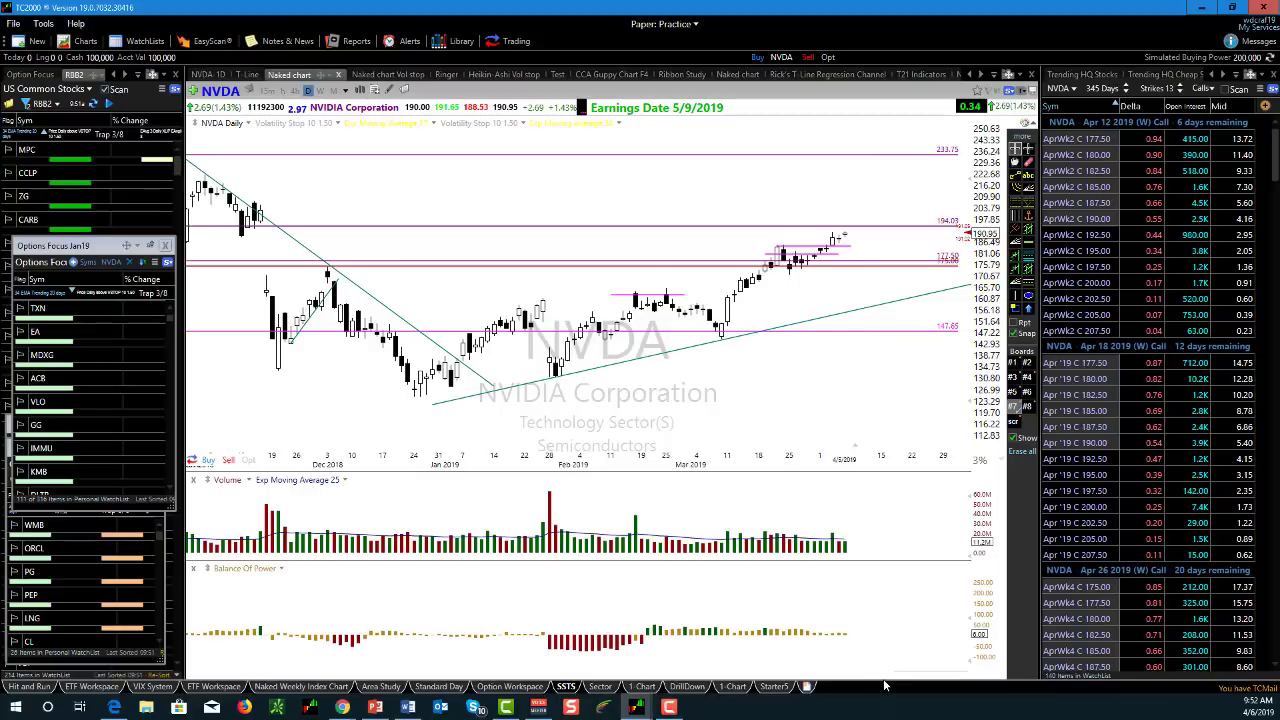
- Try the New Layout and Starter5 tabs, then return to the SSTS workspace
{"action": "left_click", "coordinate": [808, 688]}
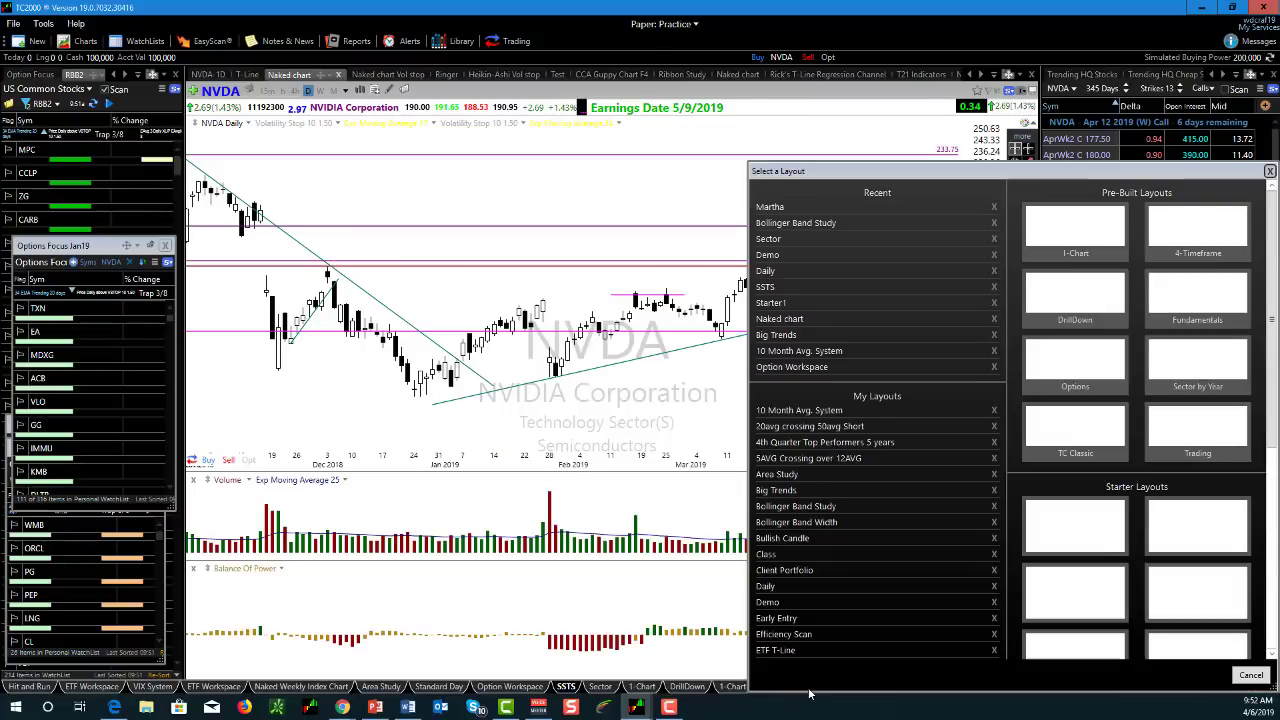
{"action": "left_click", "coordinate": [1269, 171]}
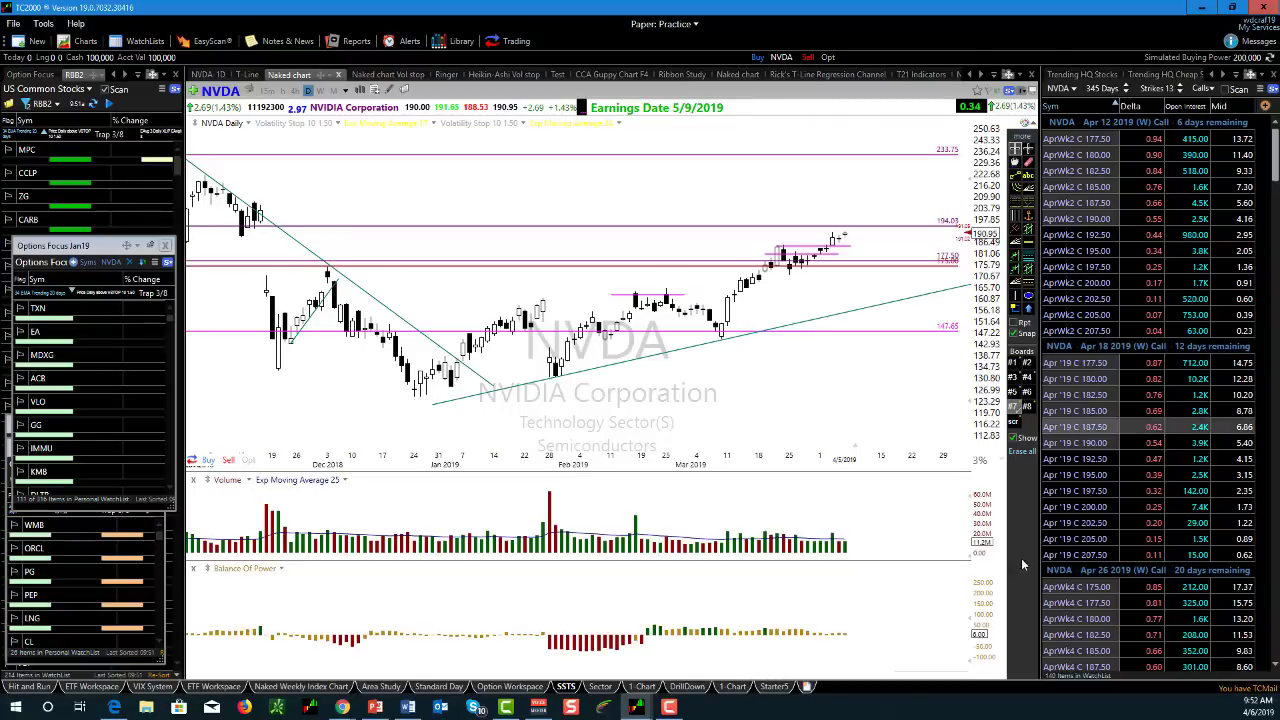
{"action": "left_click", "coordinate": [776, 687]}
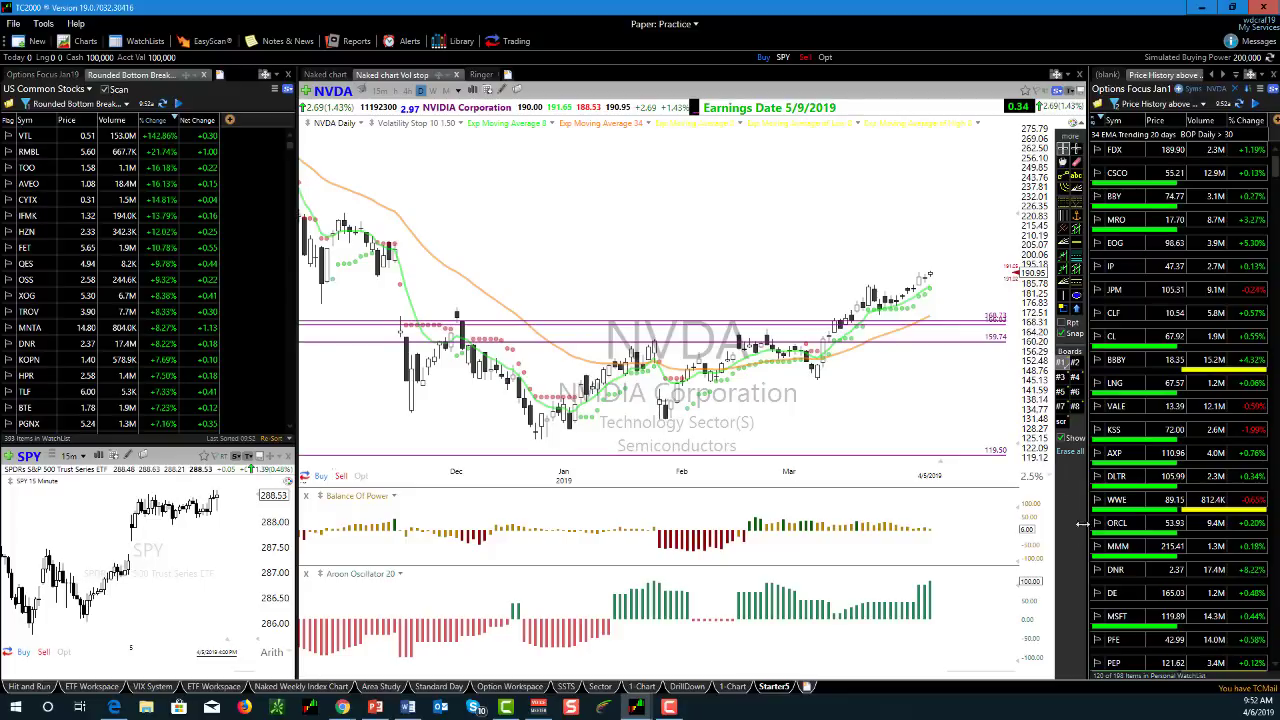
{"action": "left_click", "coordinate": [566, 687]}
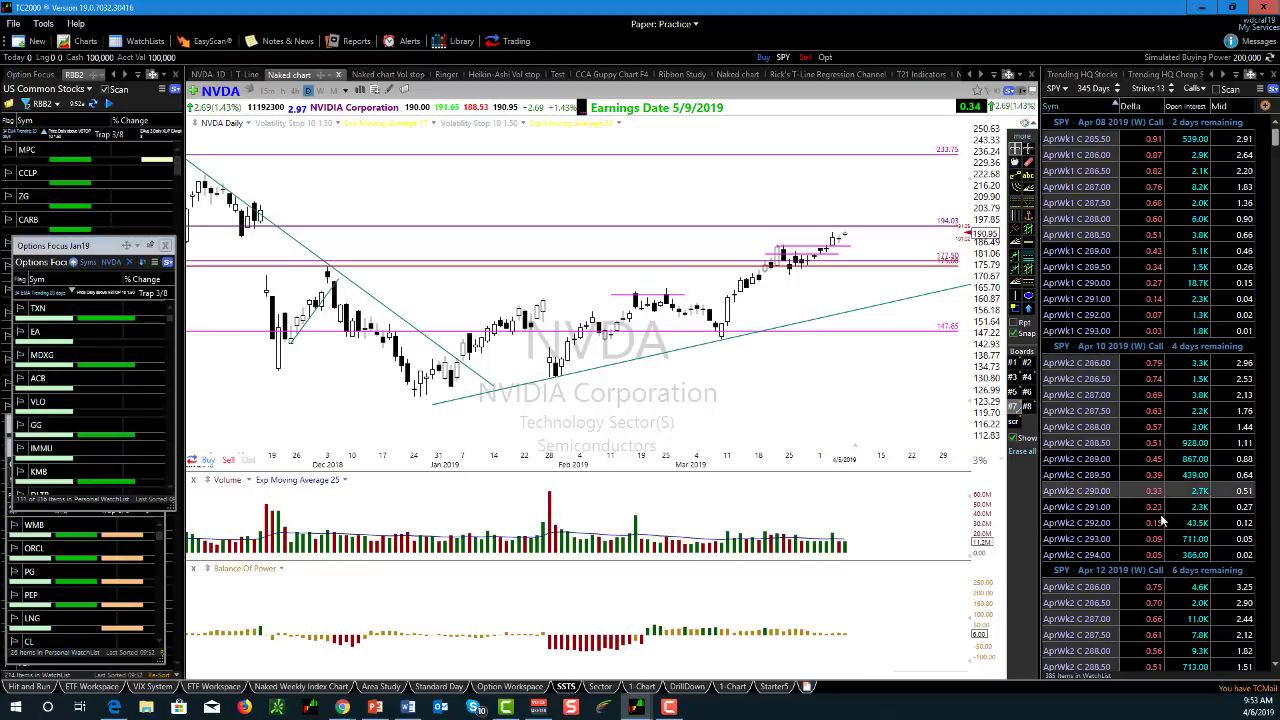
{"action": "scroll", "coordinate": [1162, 500], "scroll_direction": "down", "scroll_amount": 7}
{"action": "scroll", "coordinate": [1163, 574], "scroll_direction": "up", "scroll_amount": 7}
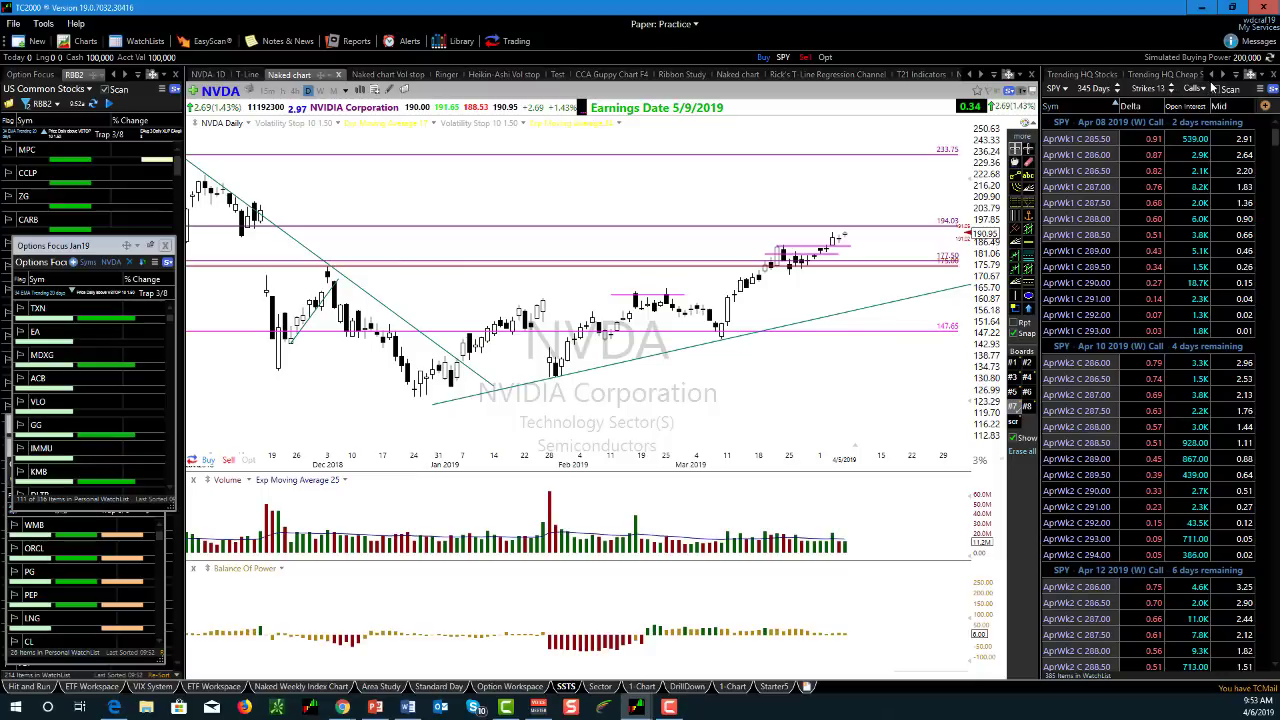
{"action": "left_click", "coordinate": [1206, 92]}
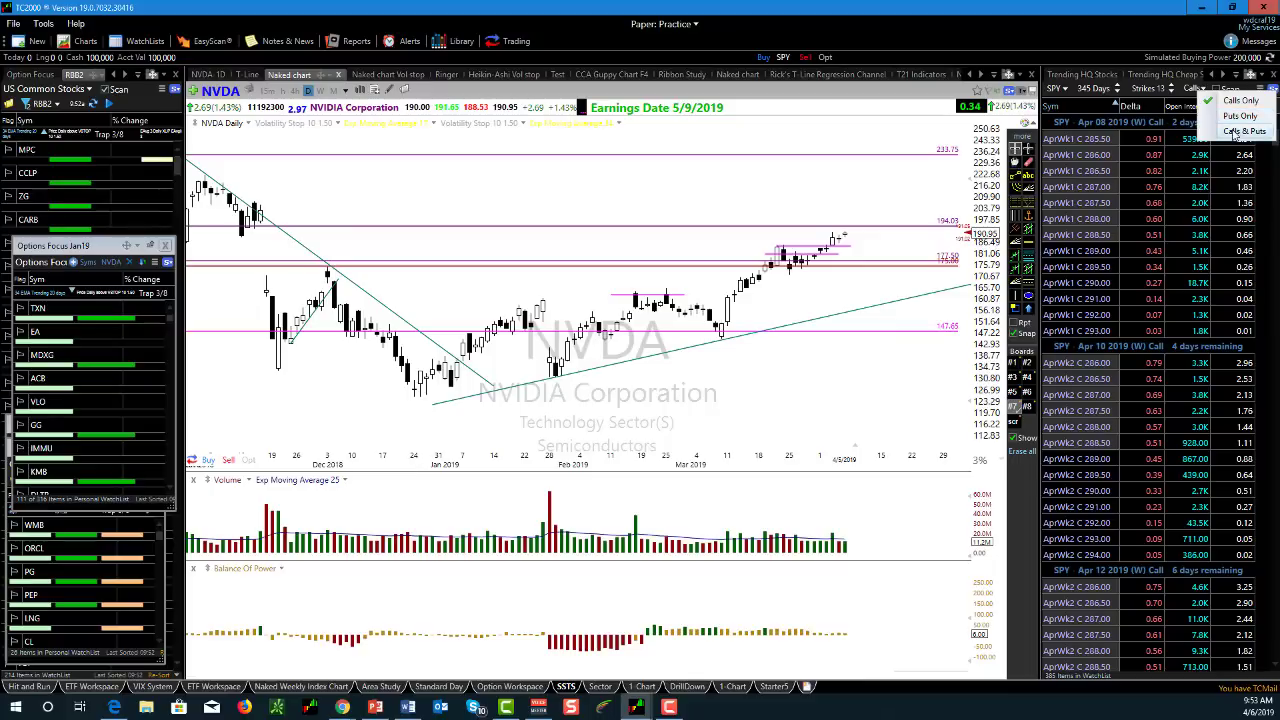
{"action": "left_click", "coordinate": [930, 202]}
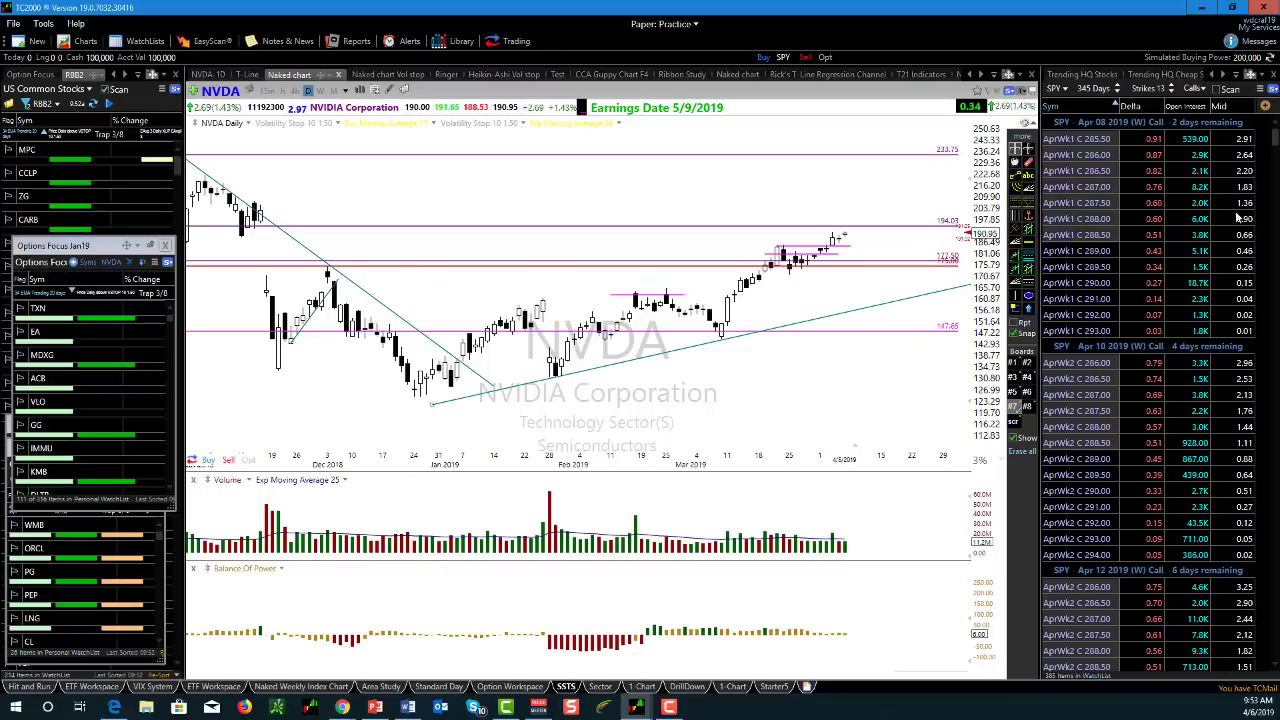
{"action": "left_click", "coordinate": [1066, 90]}
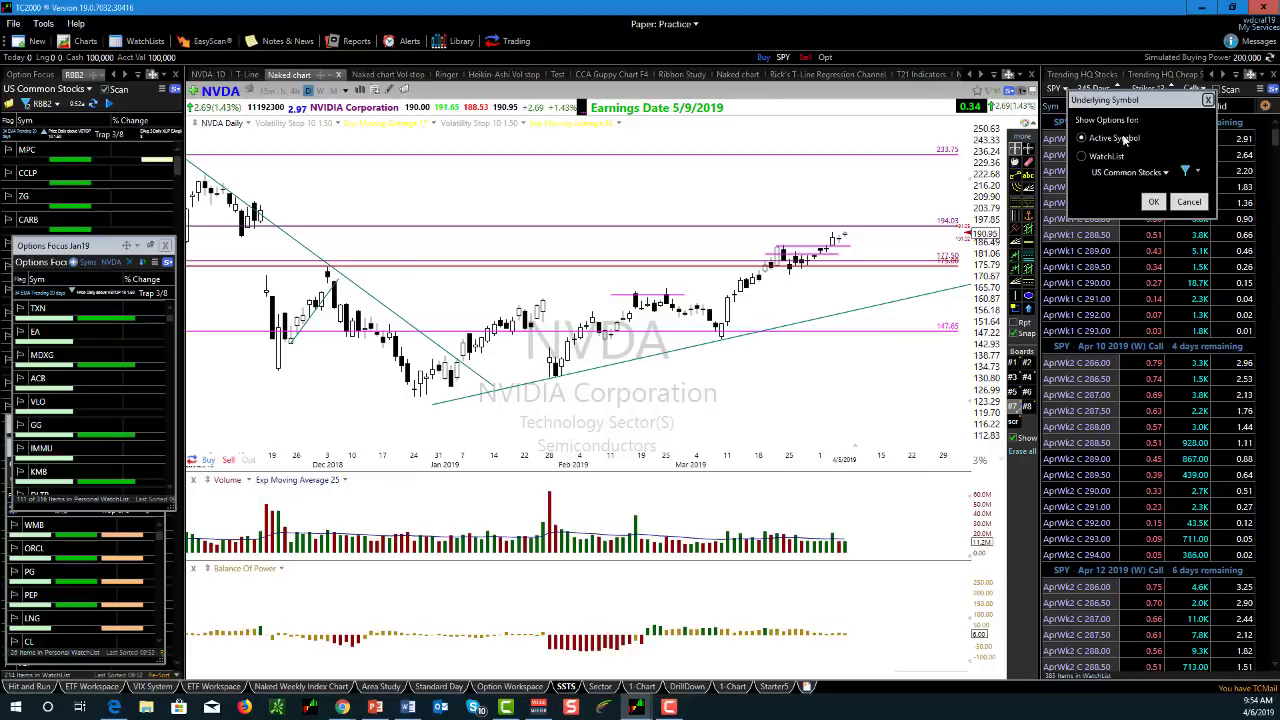
{"action": "left_click", "coordinate": [1155, 203]}
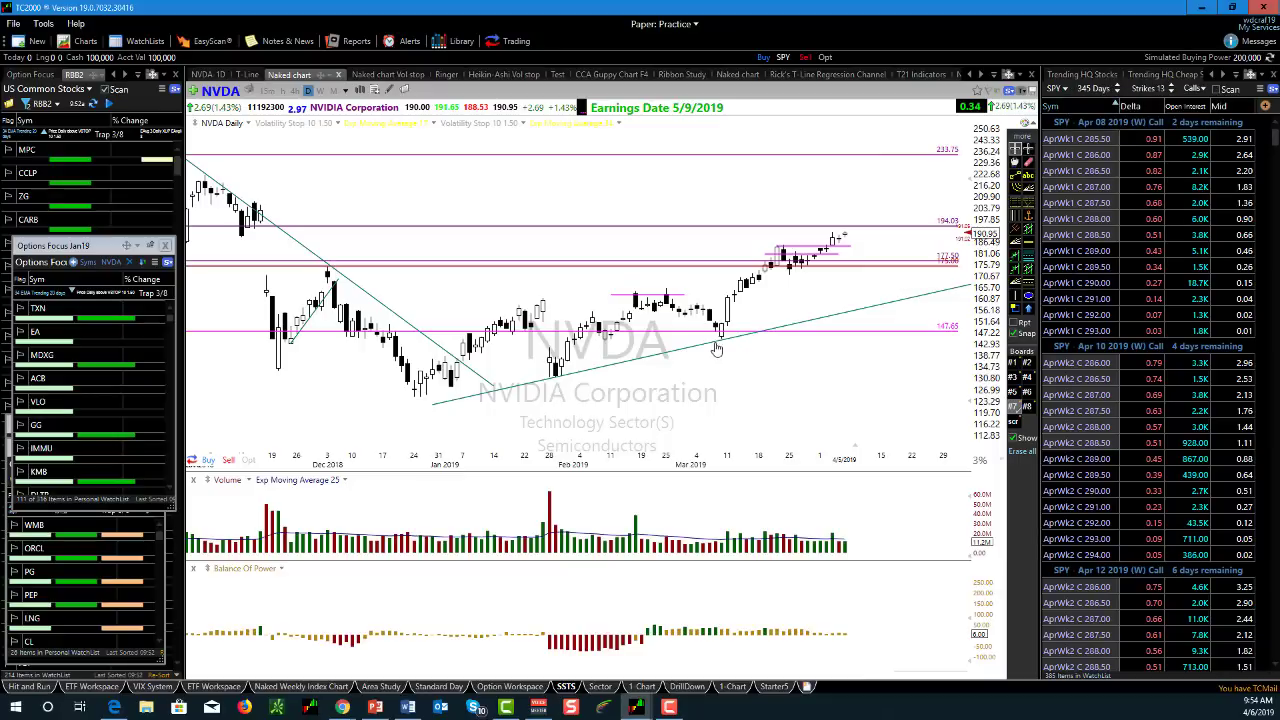
{"action": "left_click", "coordinate": [1217, 89]}
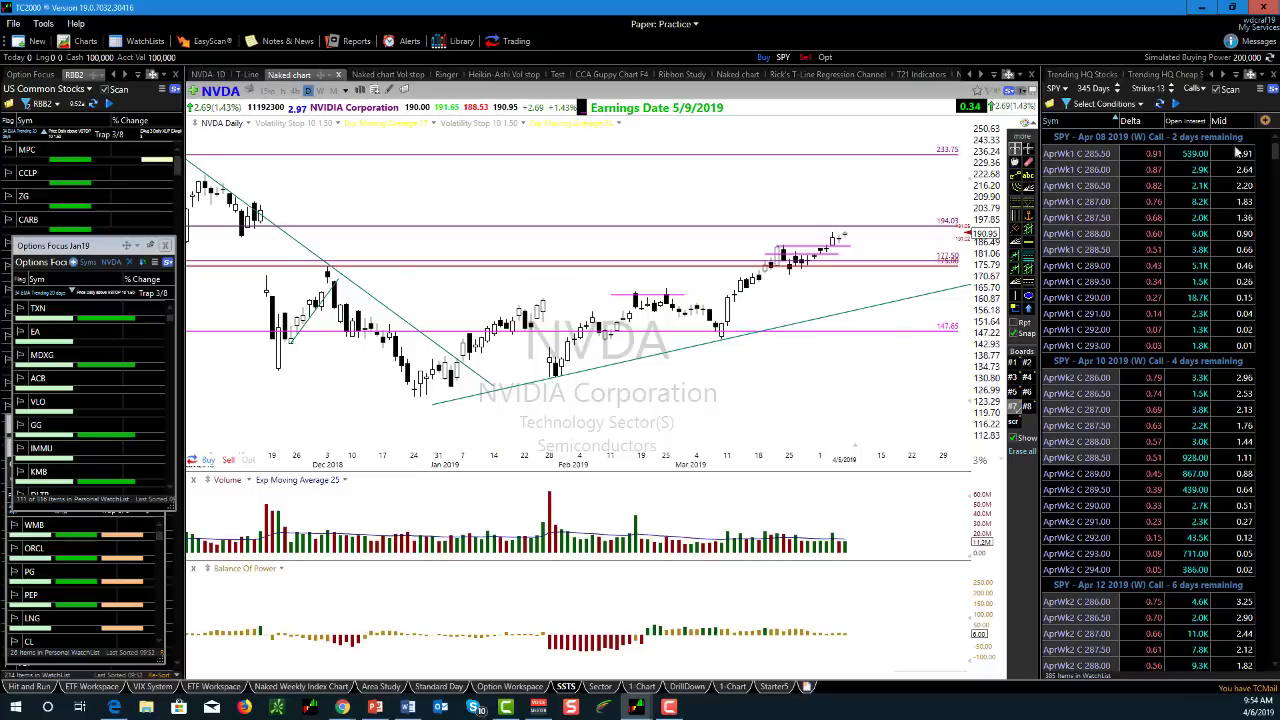
{"action": "left_click", "coordinate": [1217, 89]}
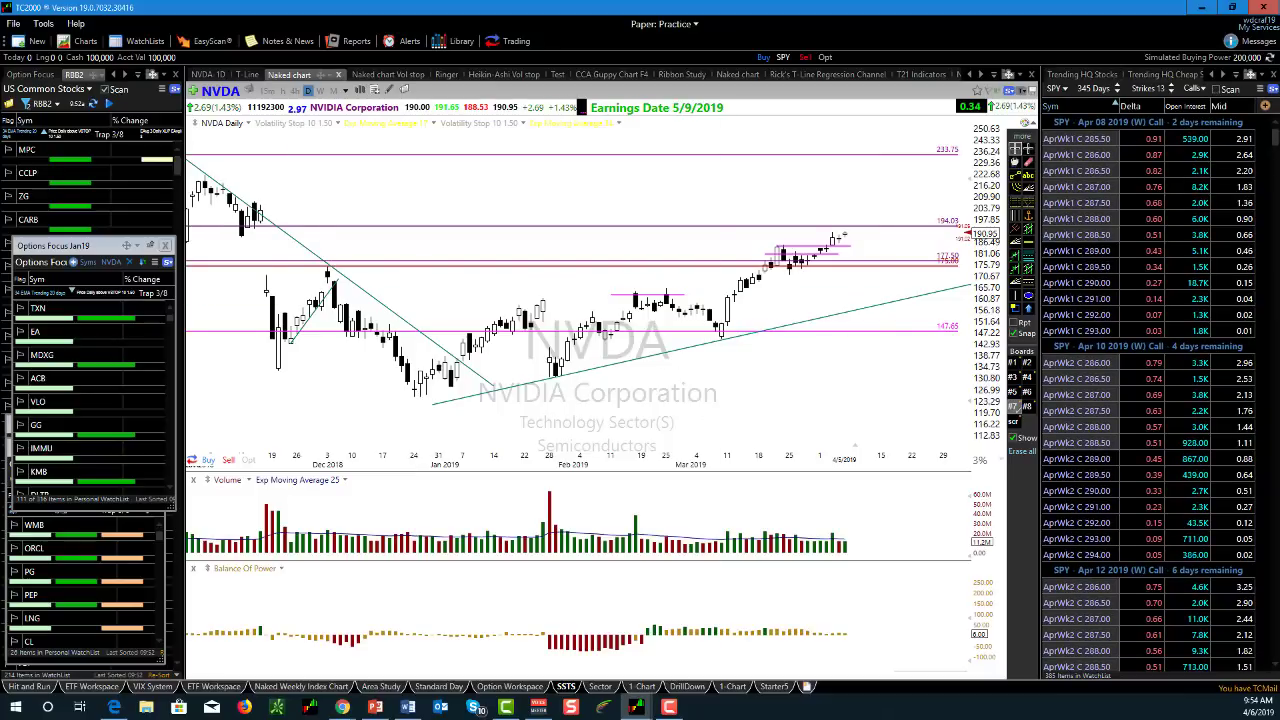
- Load DIA on the chart and scroll its option chain to the June and September expirations
{"action": "type", "text": "DIA"}
{"action": "key", "text": "Return"}
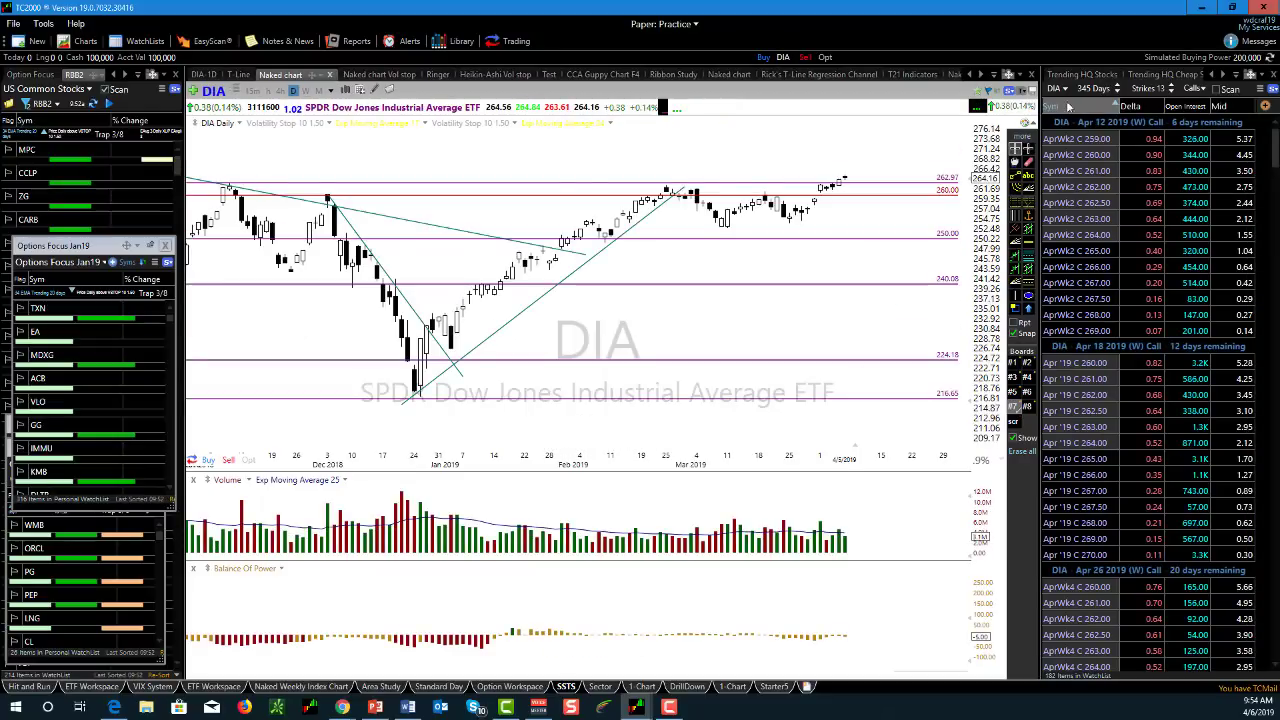
{"action": "scroll", "coordinate": [1120, 560], "scroll_direction": "down", "scroll_amount": 15}
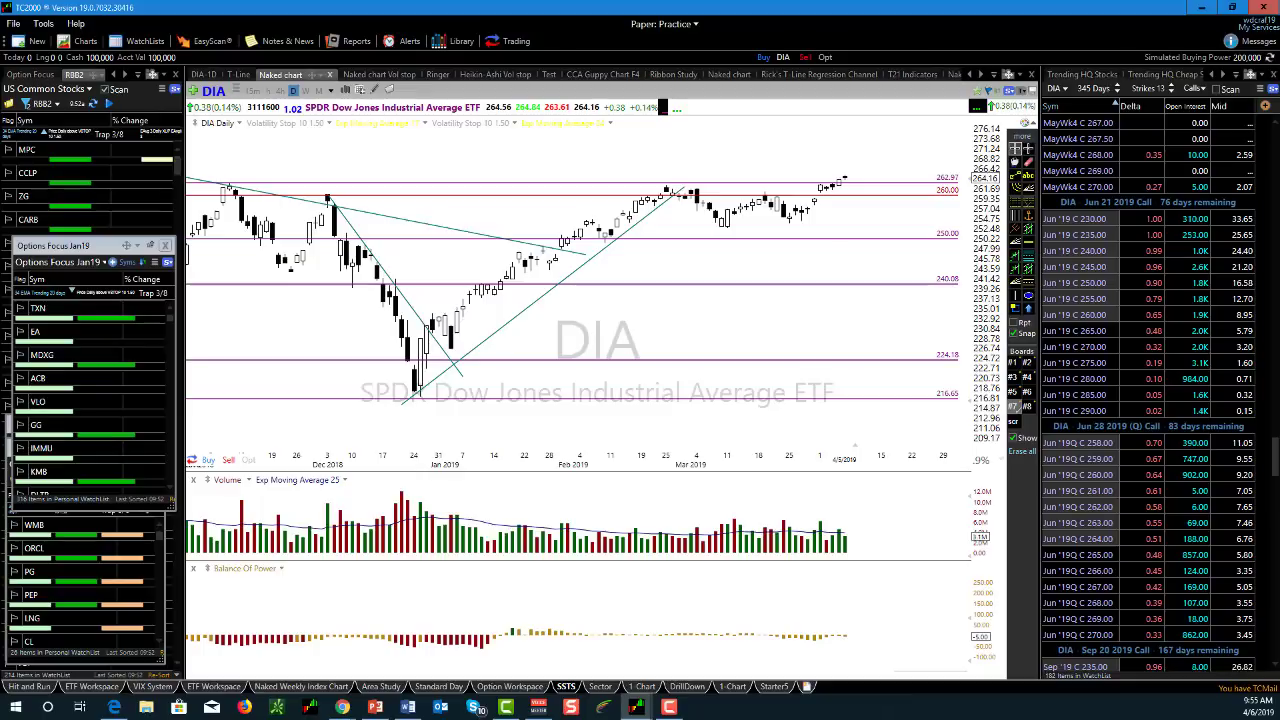
- Open a floating DIA Option Chain from the chart menu and enlarge it to show Volume and more rows
{"action": "right_click", "coordinate": [516, 170]}
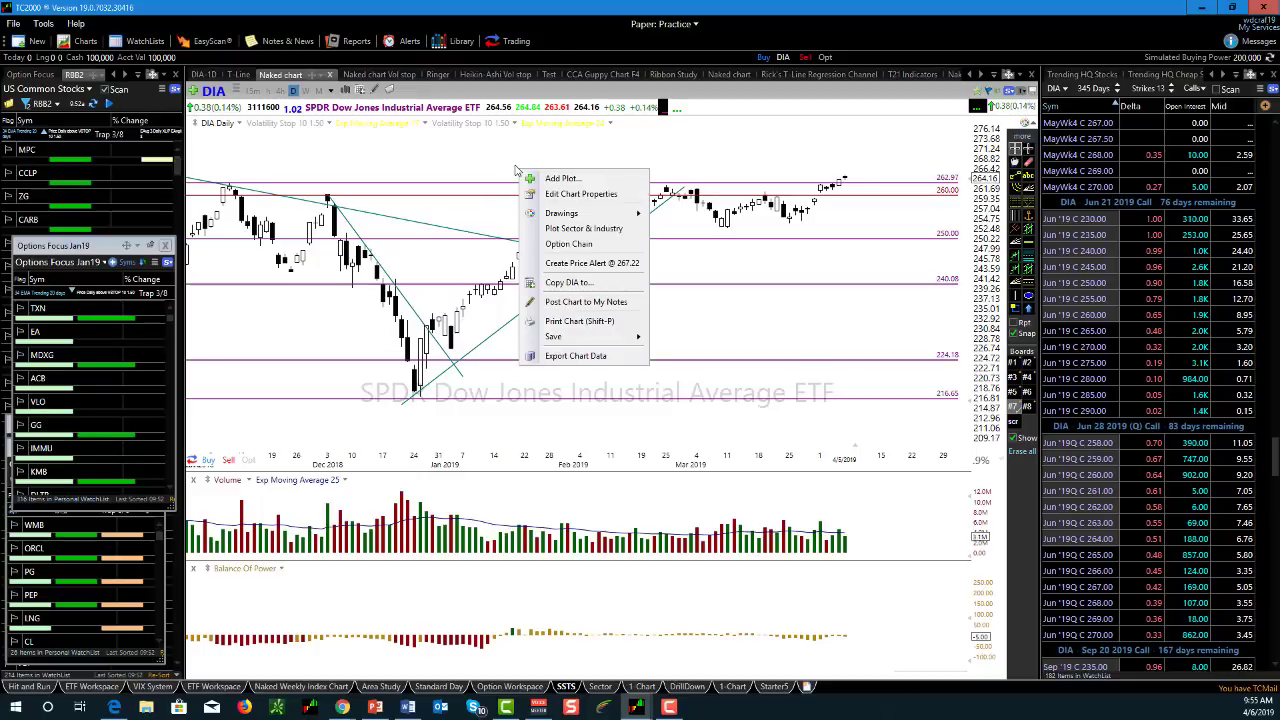
{"action": "left_click", "coordinate": [570, 245]}
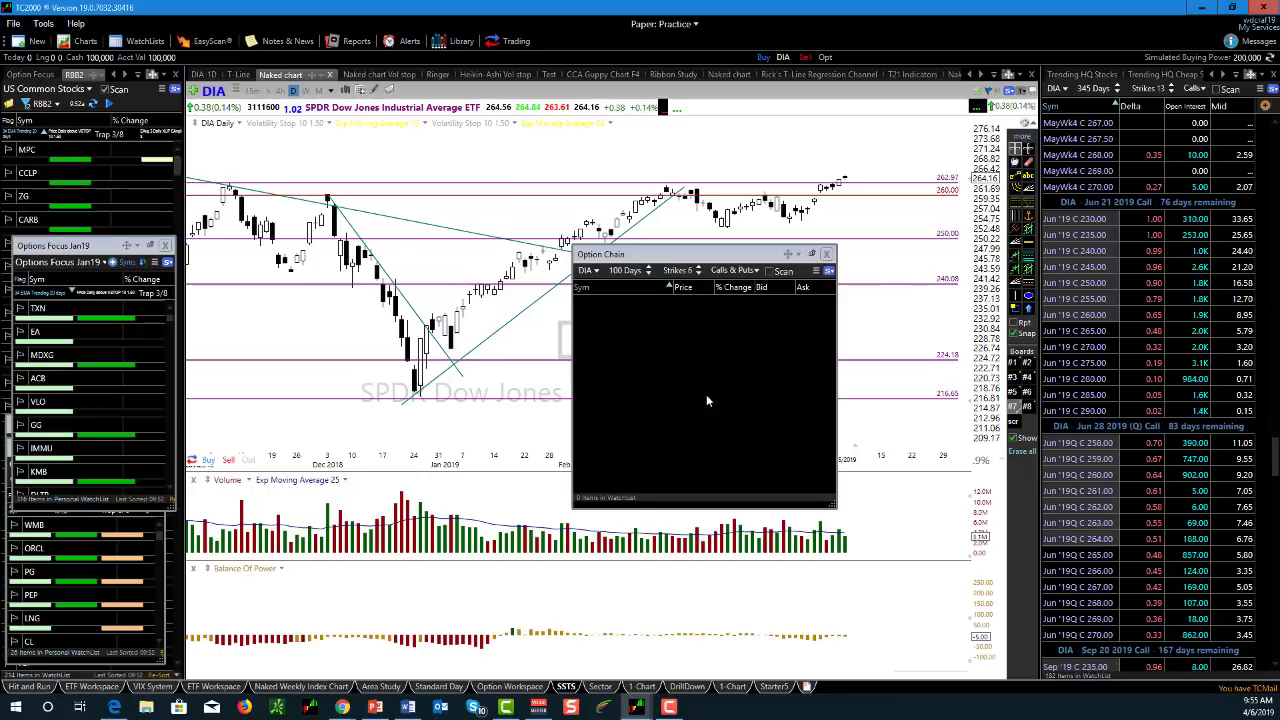
{"action": "left_click_drag", "start_coordinate": [758, 256], "coordinate": [497, 185]}
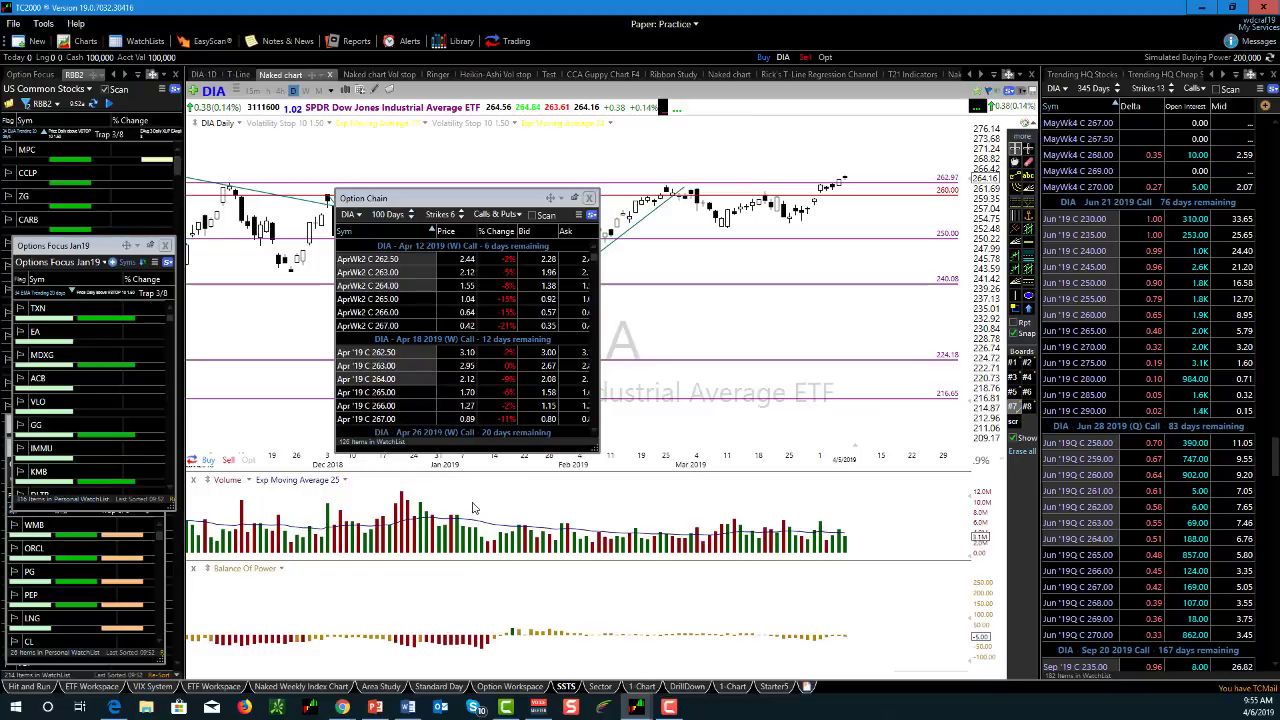
{"action": "left_click_drag", "start_coordinate": [598, 453], "coordinate": [701, 598]}
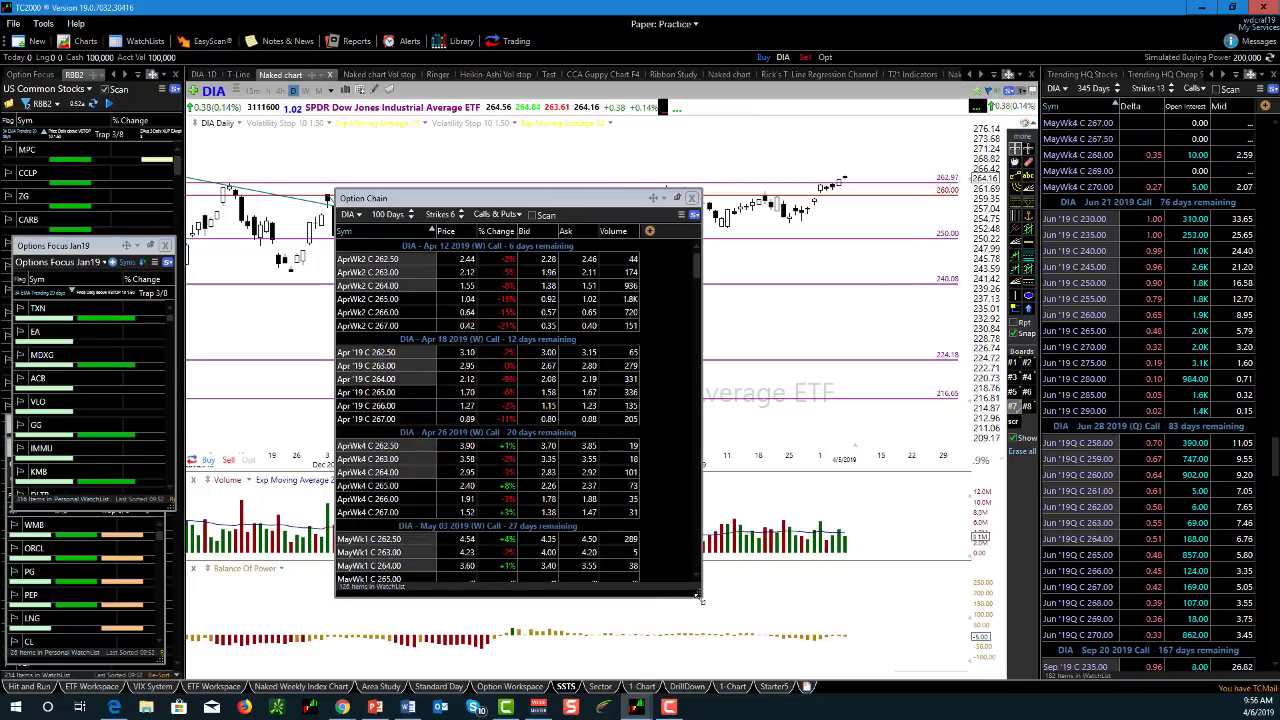
{"action": "left_click_drag", "start_coordinate": [598, 197], "coordinate": [577, 143]}
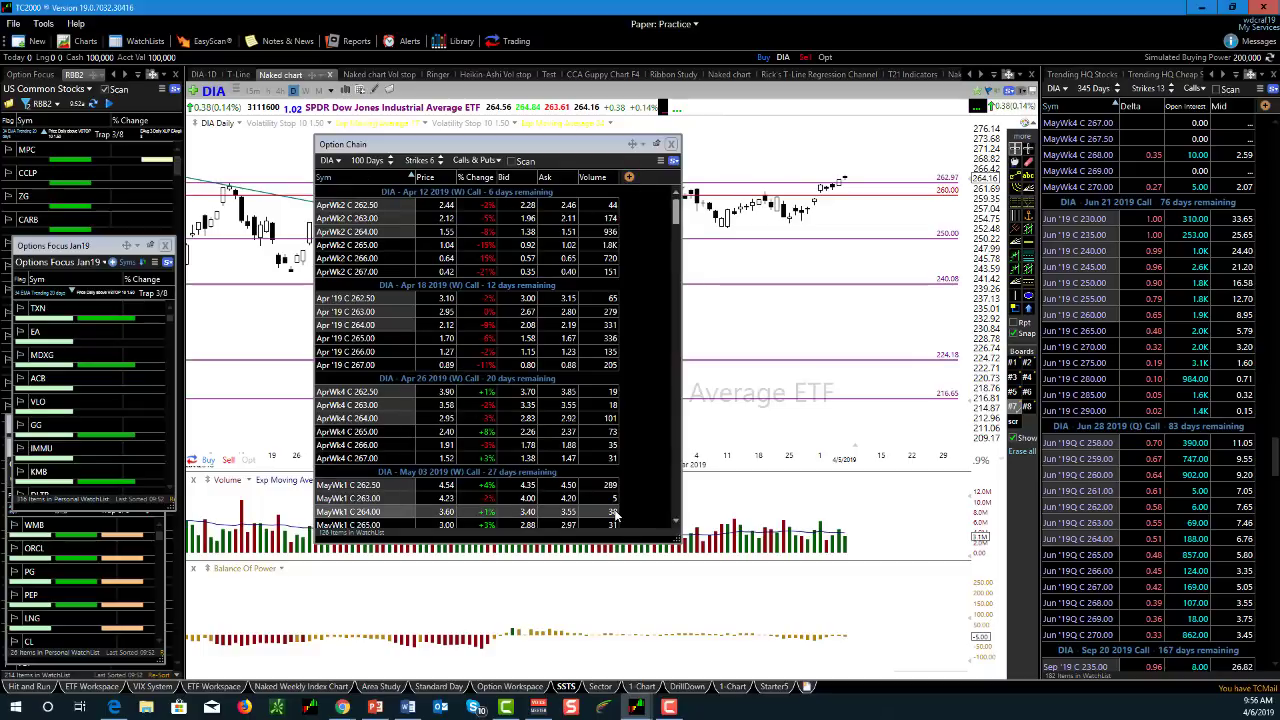
- Insert an Open Interest value column into the DIA option chain, found by searching 'op'
{"action": "left_click", "coordinate": [629, 178]}
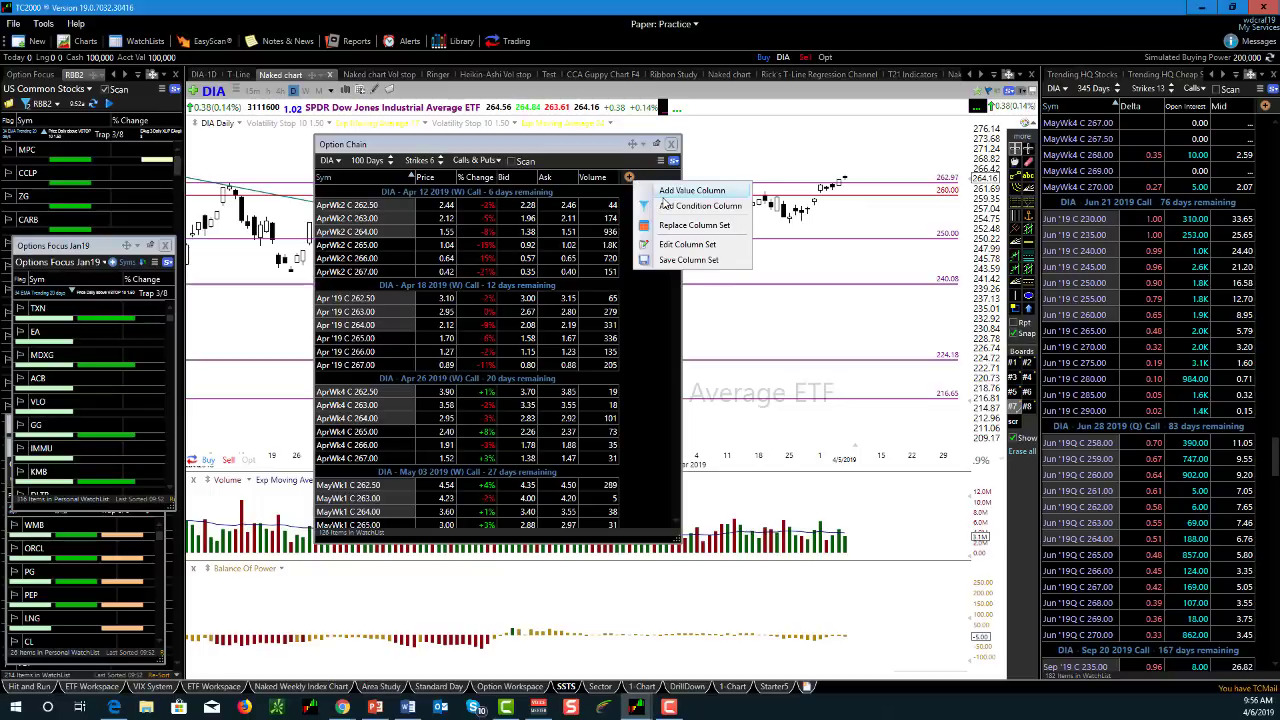
{"action": "left_click", "coordinate": [672, 191]}
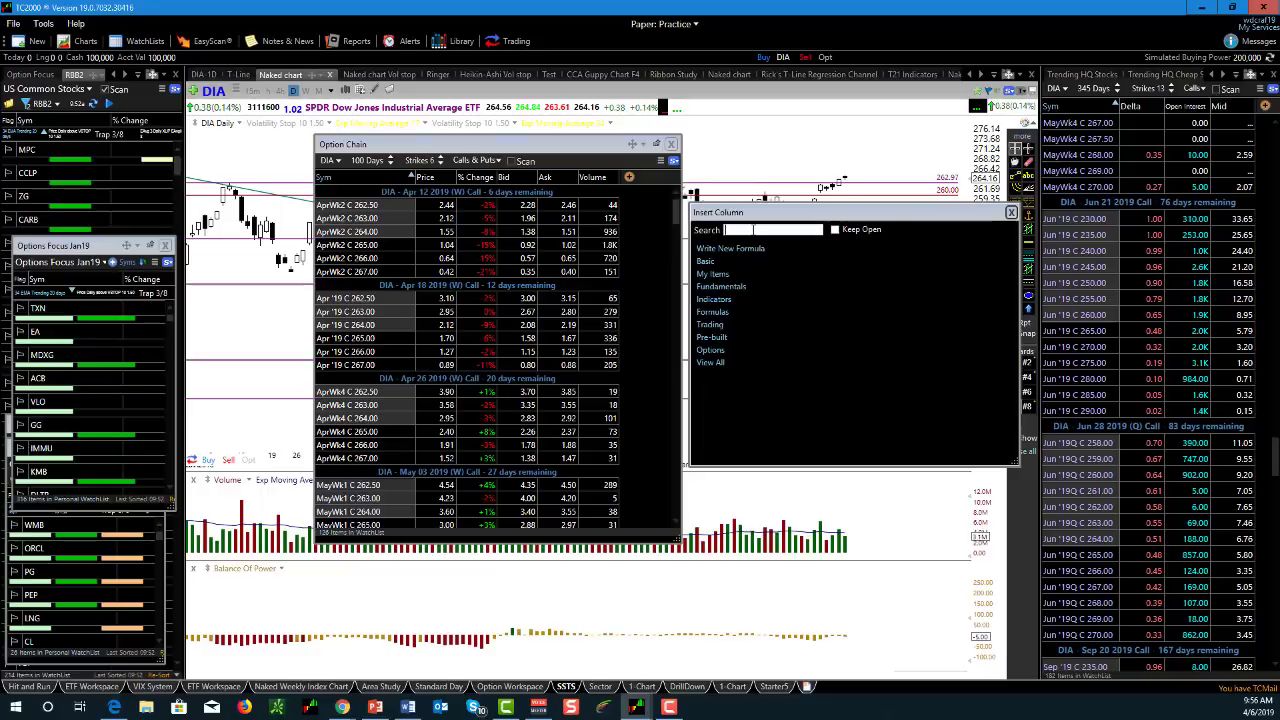
{"action": "type", "text": "op"}
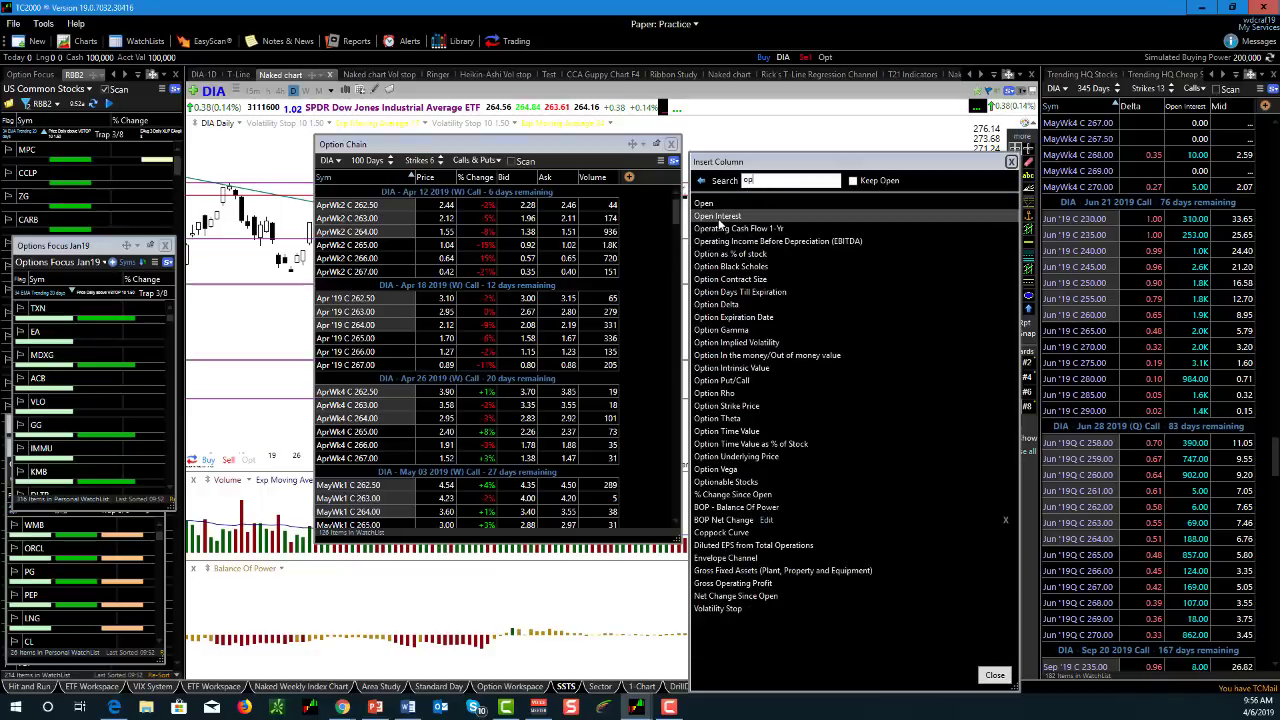
{"action": "left_click", "coordinate": [718, 217]}
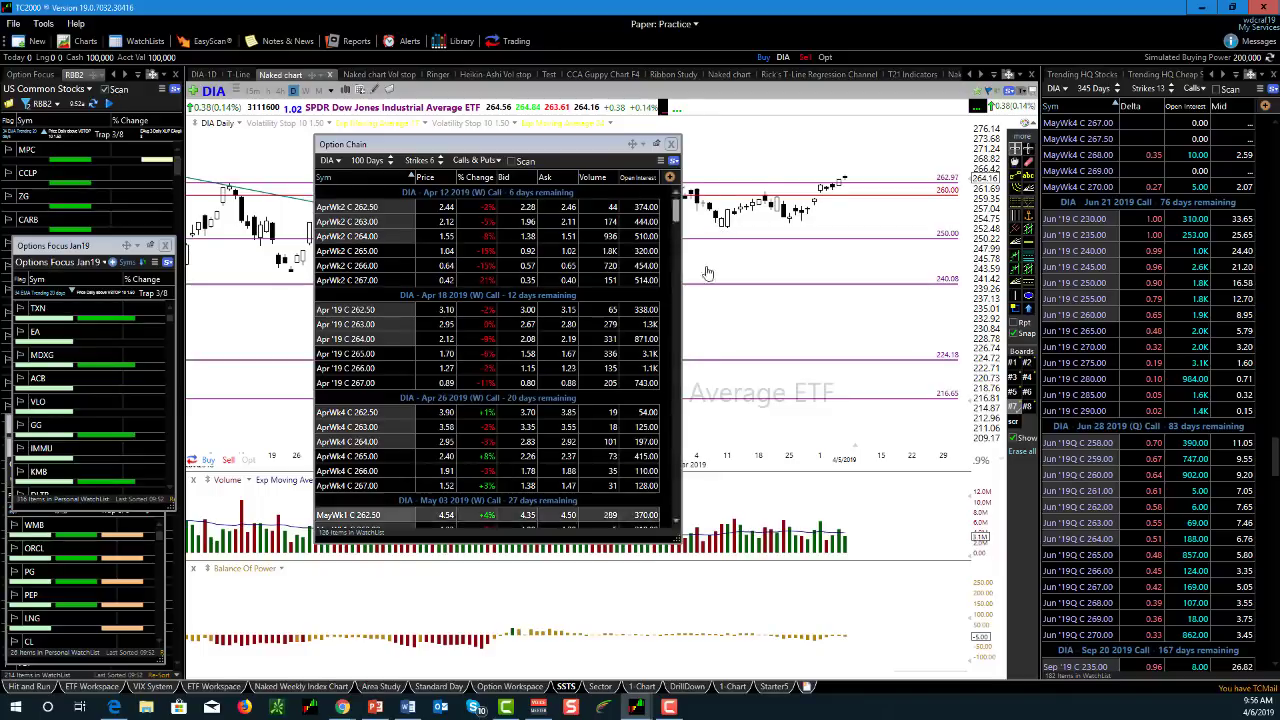
- Filter the DIA chain to Calls Only across 10 strikes and delete the Volume column
{"action": "left_click", "coordinate": [497, 163]}
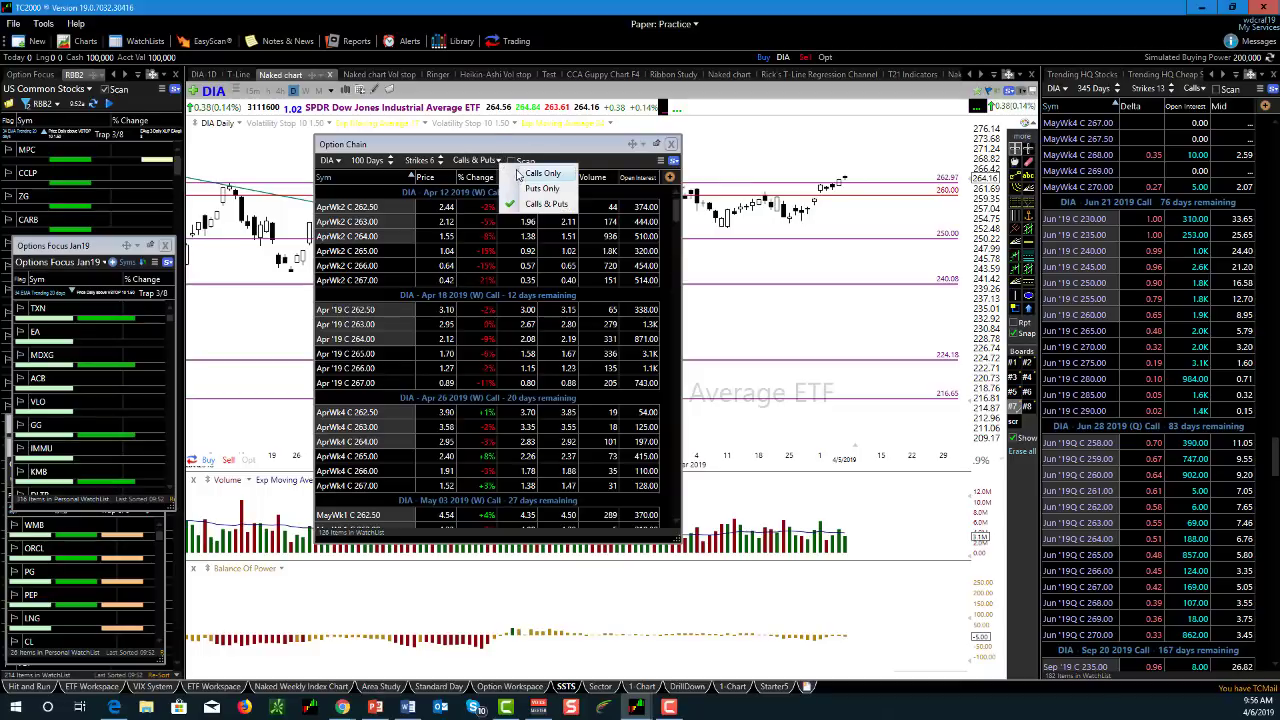
{"action": "left_click", "coordinate": [532, 176]}
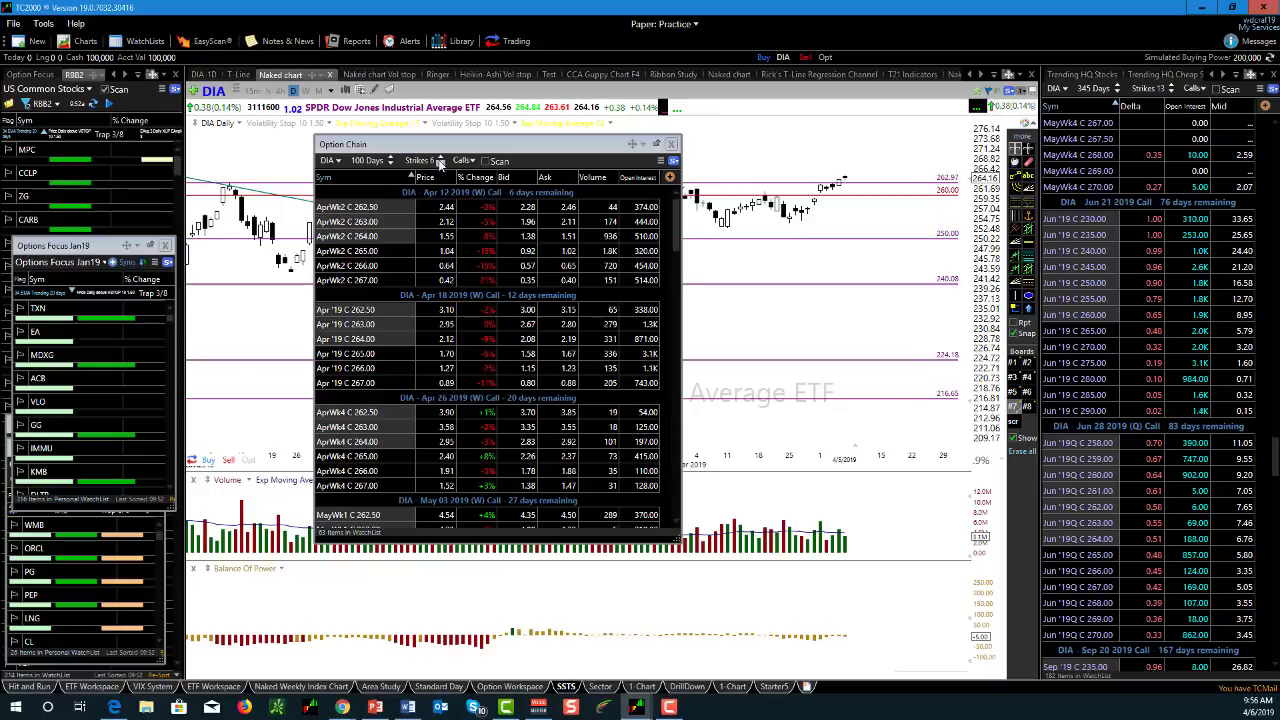
{"action": "left_click", "coordinate": [441, 158]}
{"action": "left_click", "coordinate": [441, 158]}
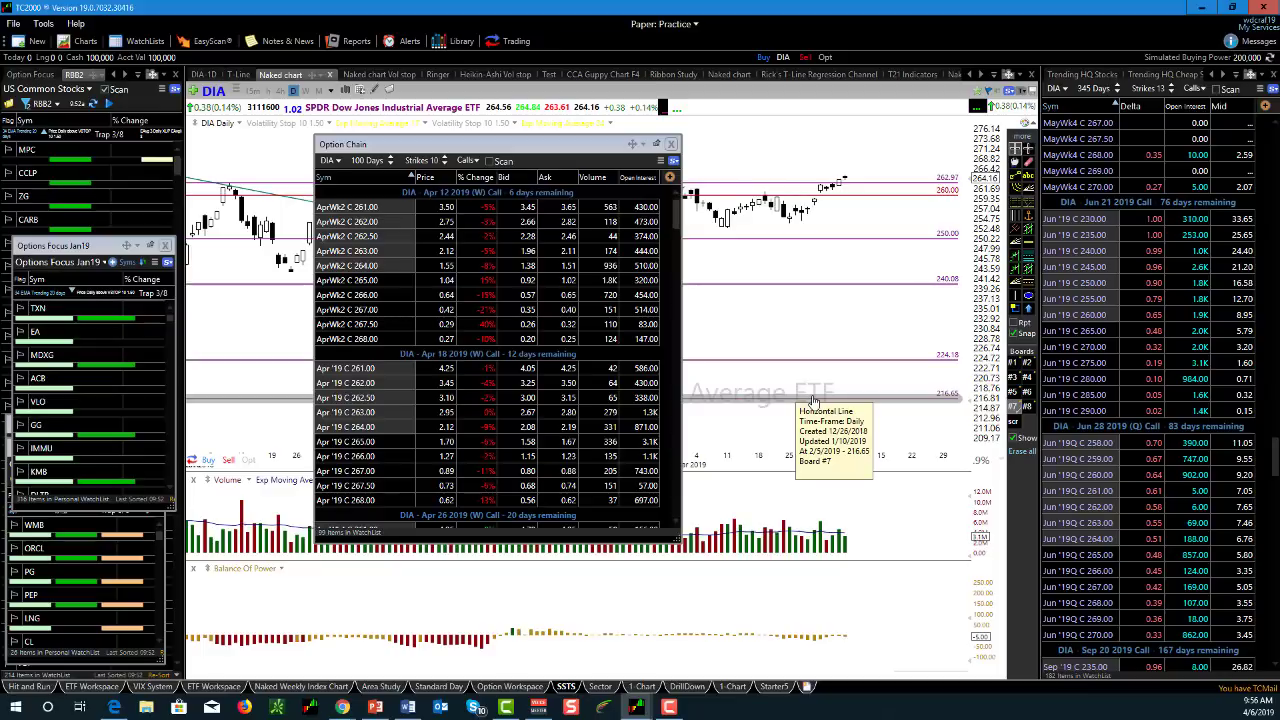
{"action": "right_click", "coordinate": [593, 180]}
{"action": "left_click", "coordinate": [634, 321]}
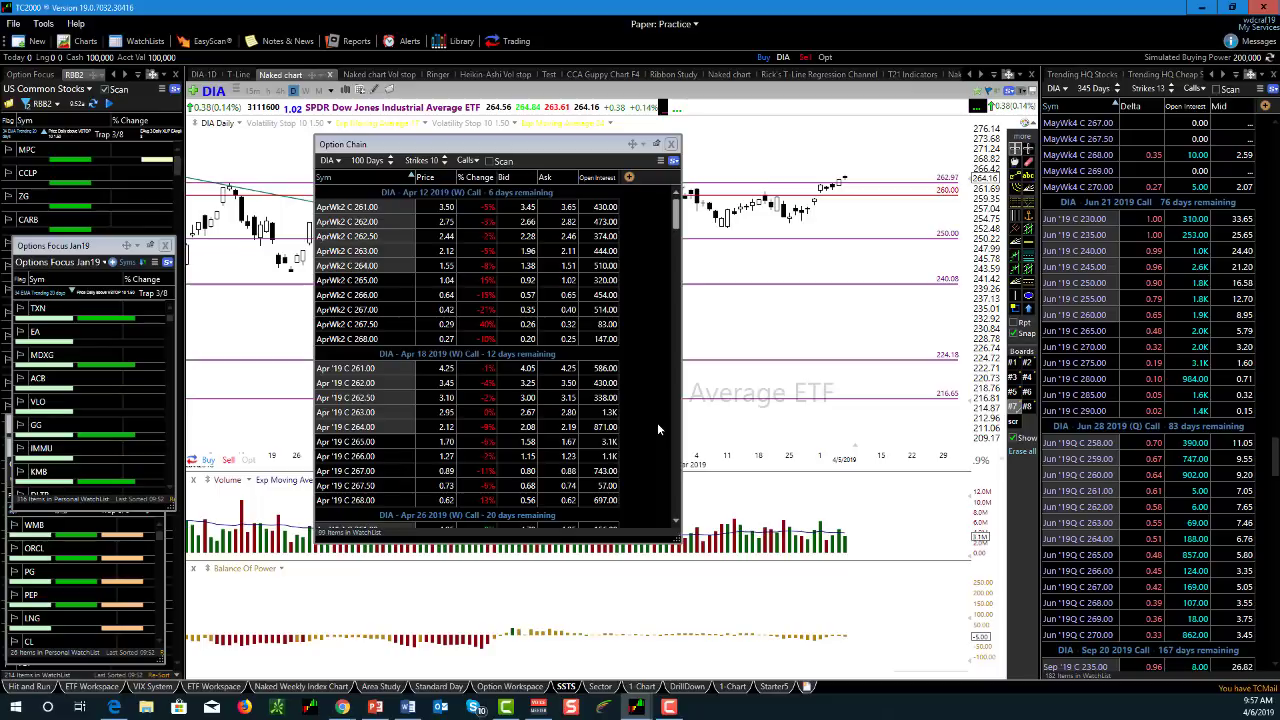
- Edit the Open Interest column so positive values show green and negative values red
{"action": "left_click", "coordinate": [629, 178]}
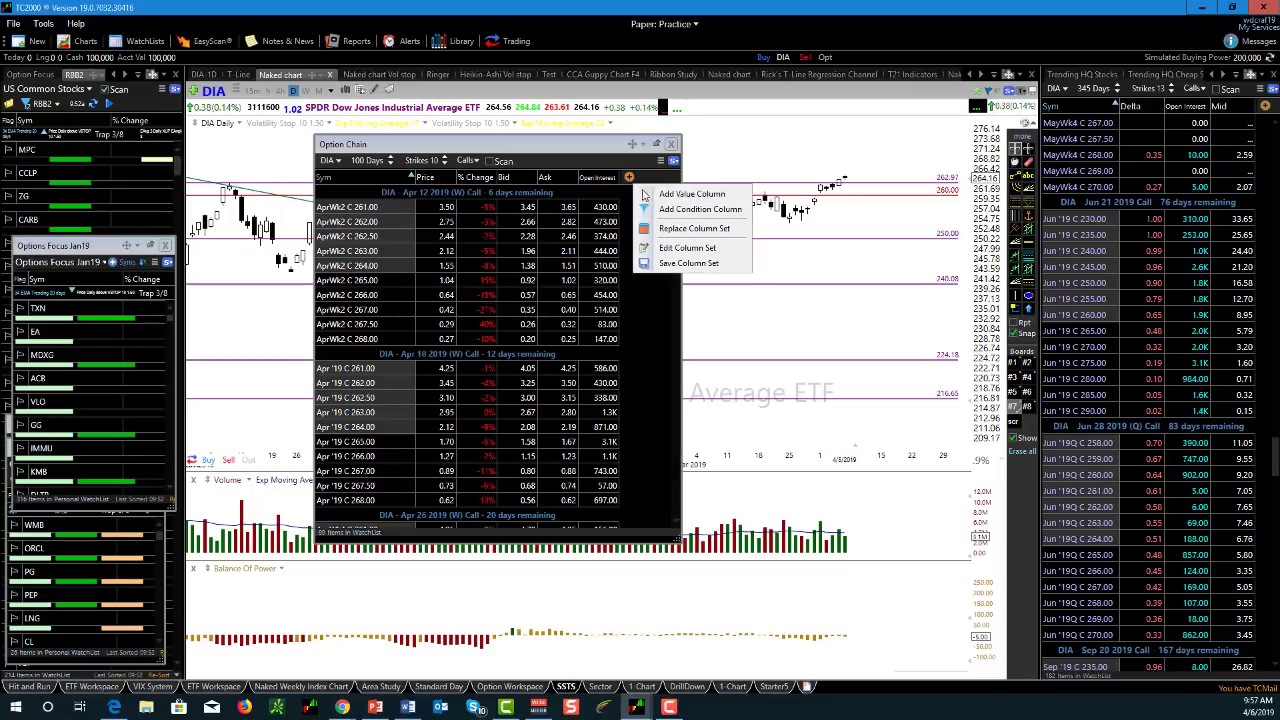
{"action": "left_click", "coordinate": [872, 290]}
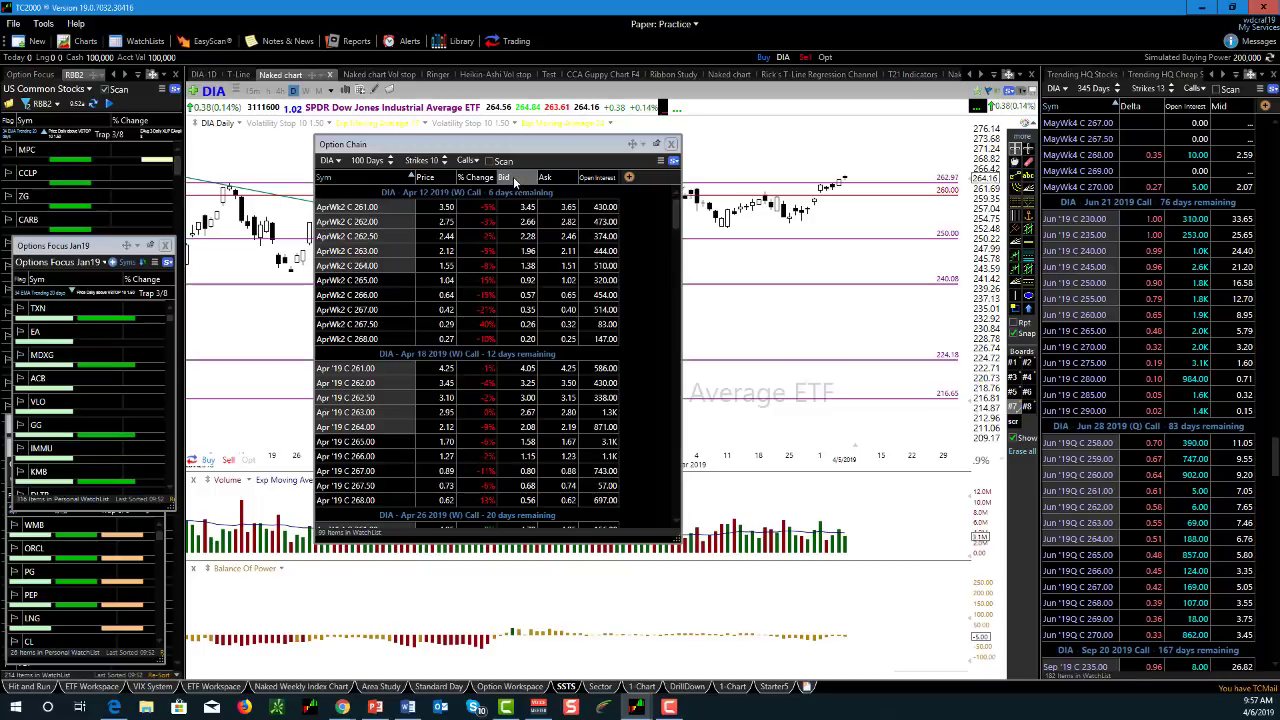
{"action": "right_click", "coordinate": [600, 186]}
{"action": "left_click", "coordinate": [638, 200]}
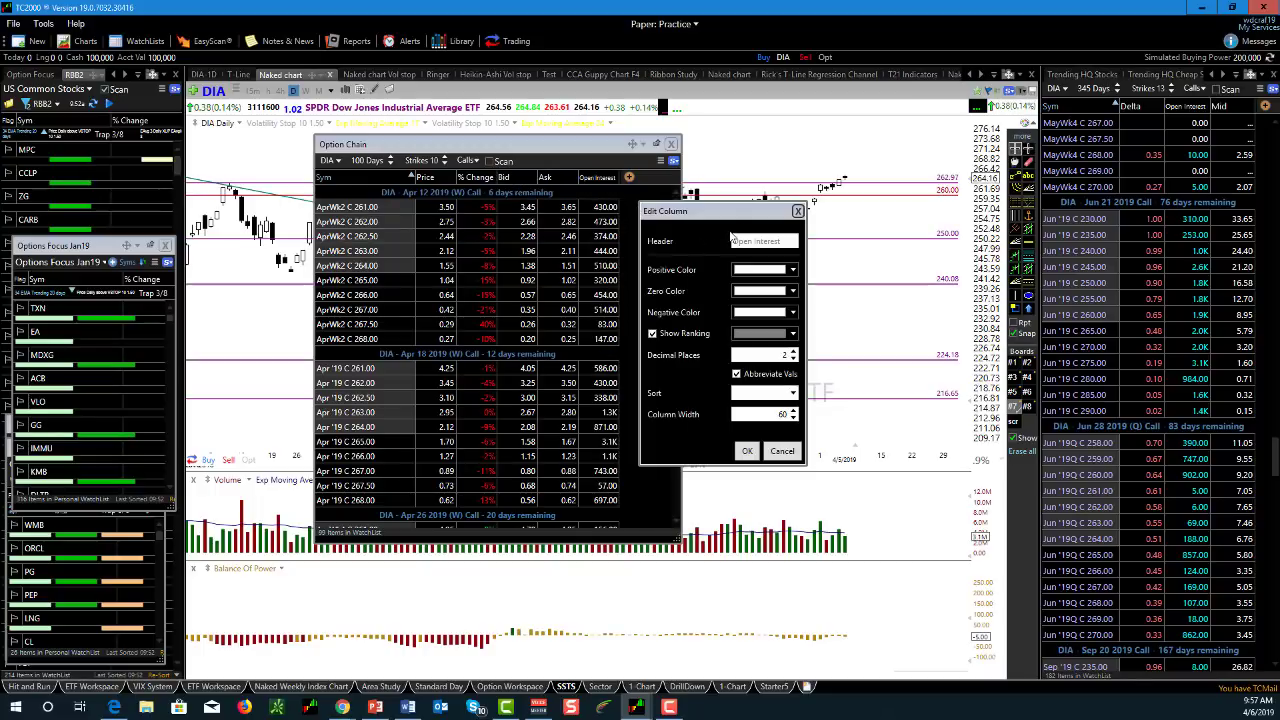
{"action": "left_click_drag", "start_coordinate": [745, 218], "coordinate": [615, 180]}
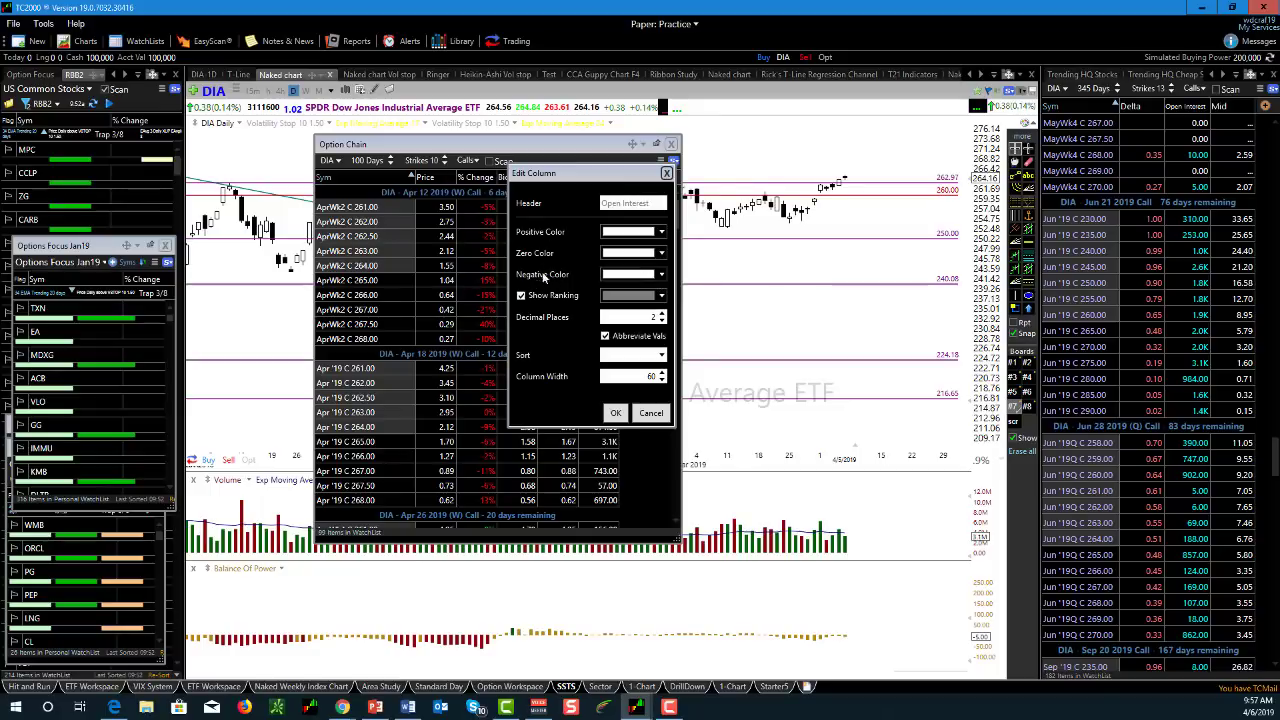
{"action": "left_click", "coordinate": [661, 232]}
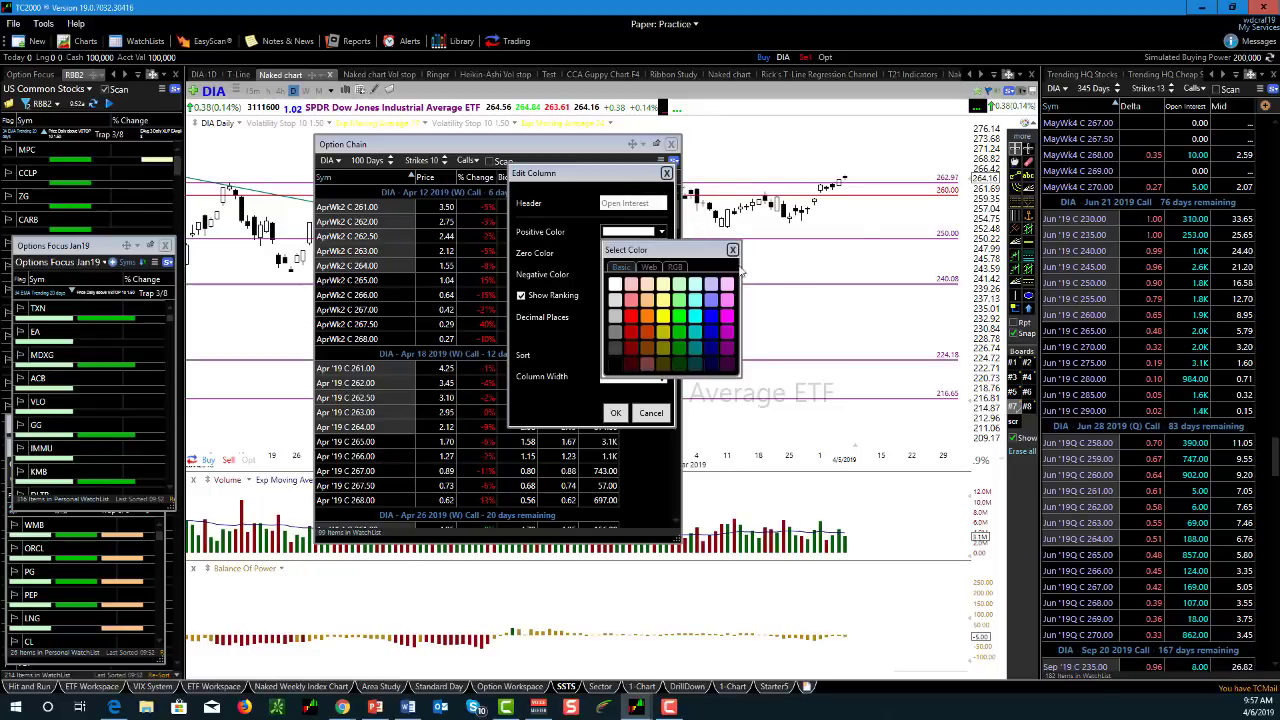
{"action": "left_click", "coordinate": [679, 334]}
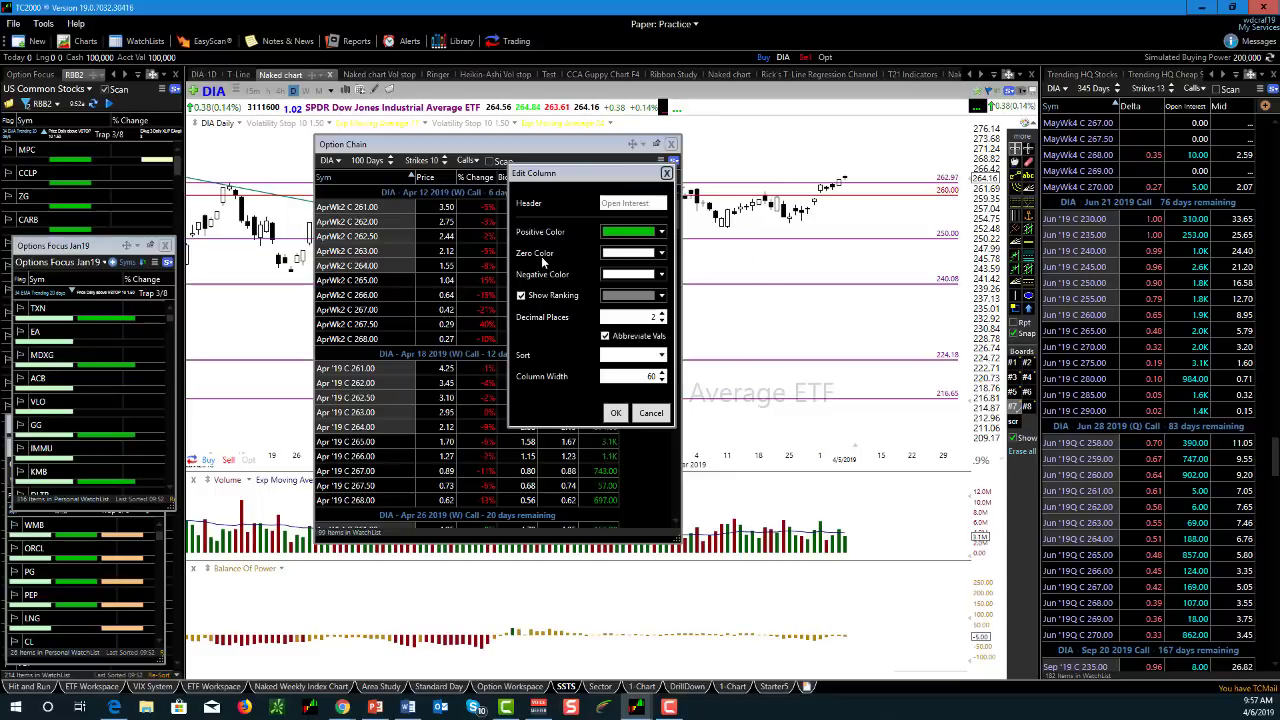
{"action": "left_click", "coordinate": [661, 275]}
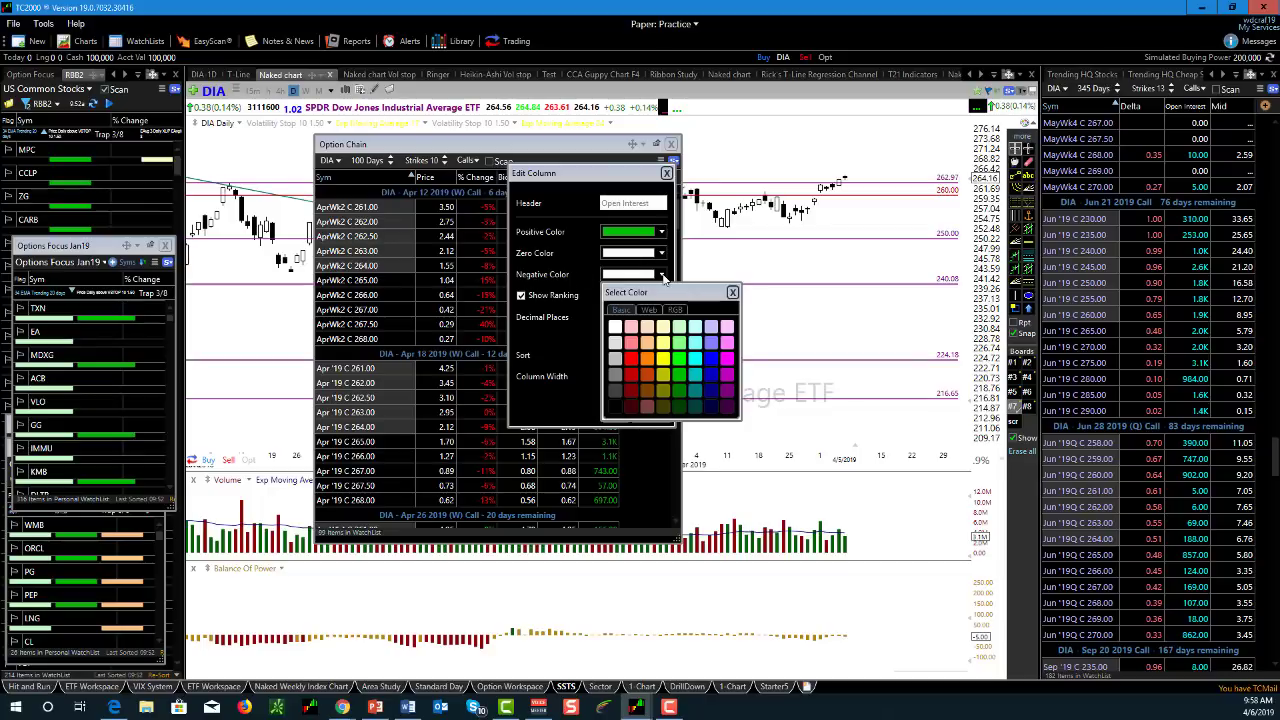
{"action": "left_click", "coordinate": [632, 376]}
{"action": "left_click", "coordinate": [626, 421]}
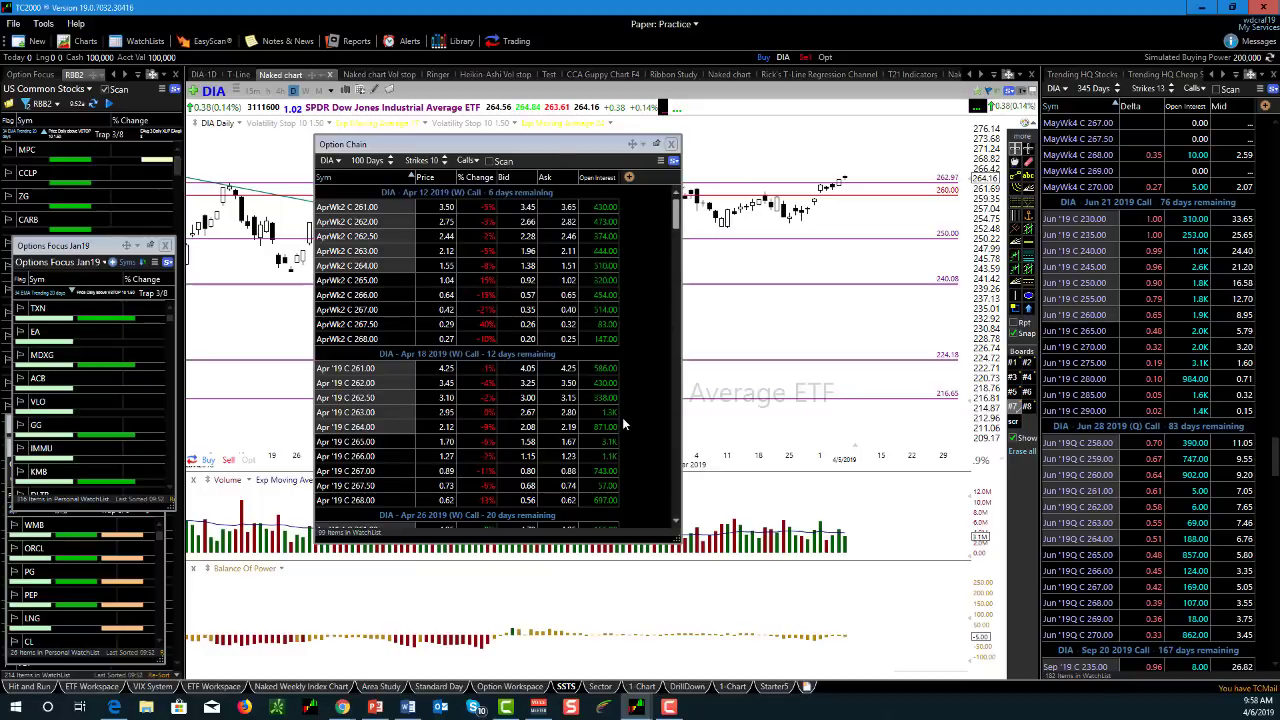
{"action": "scroll", "coordinate": [612, 450], "scroll_direction": "down", "scroll_amount": 12}
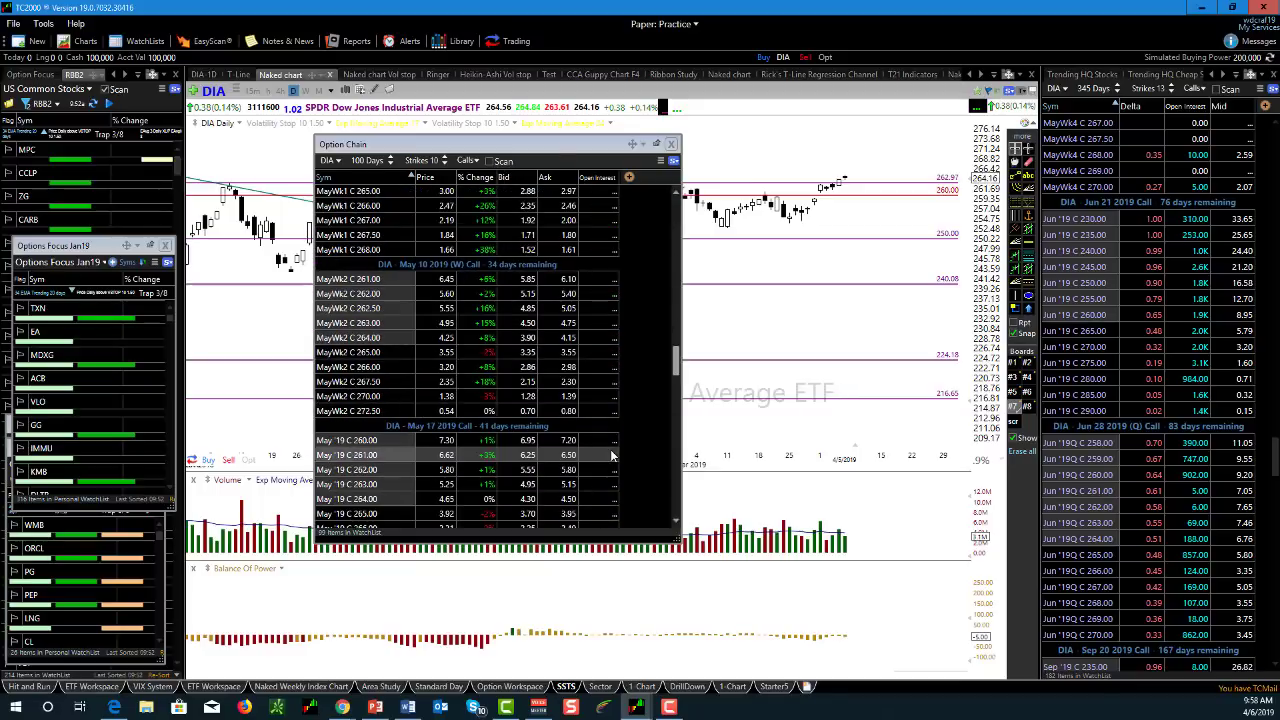
{"action": "scroll", "coordinate": [613, 483], "scroll_direction": "down", "scroll_amount": 8}
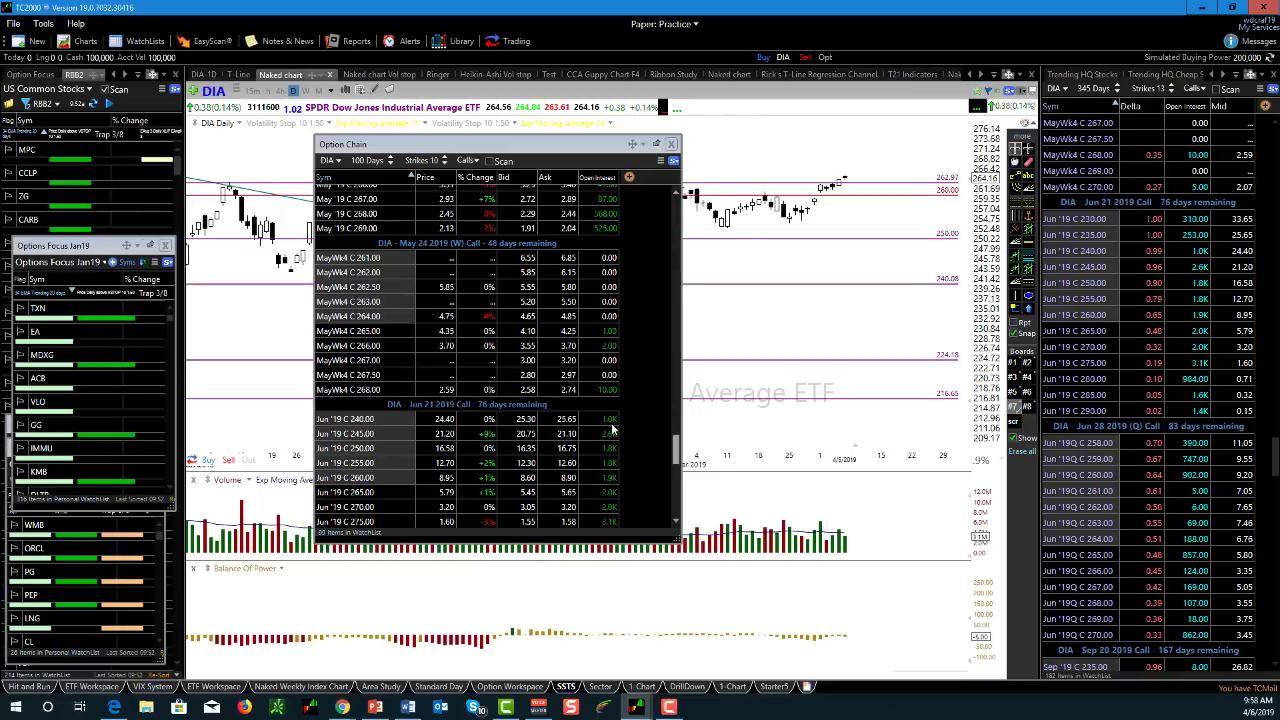
{"action": "scroll", "coordinate": [576, 433], "scroll_direction": "down", "scroll_amount": 4}
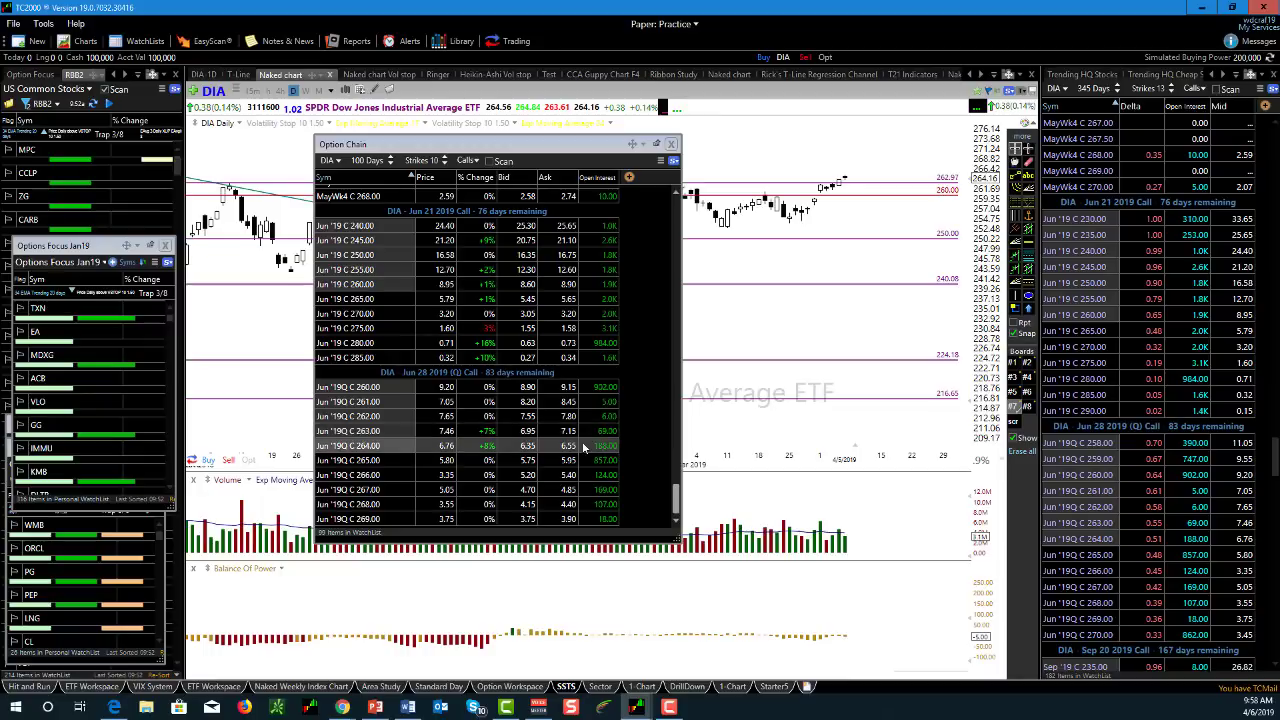
{"action": "scroll", "coordinate": [550, 400], "scroll_direction": "up", "scroll_amount": 20}
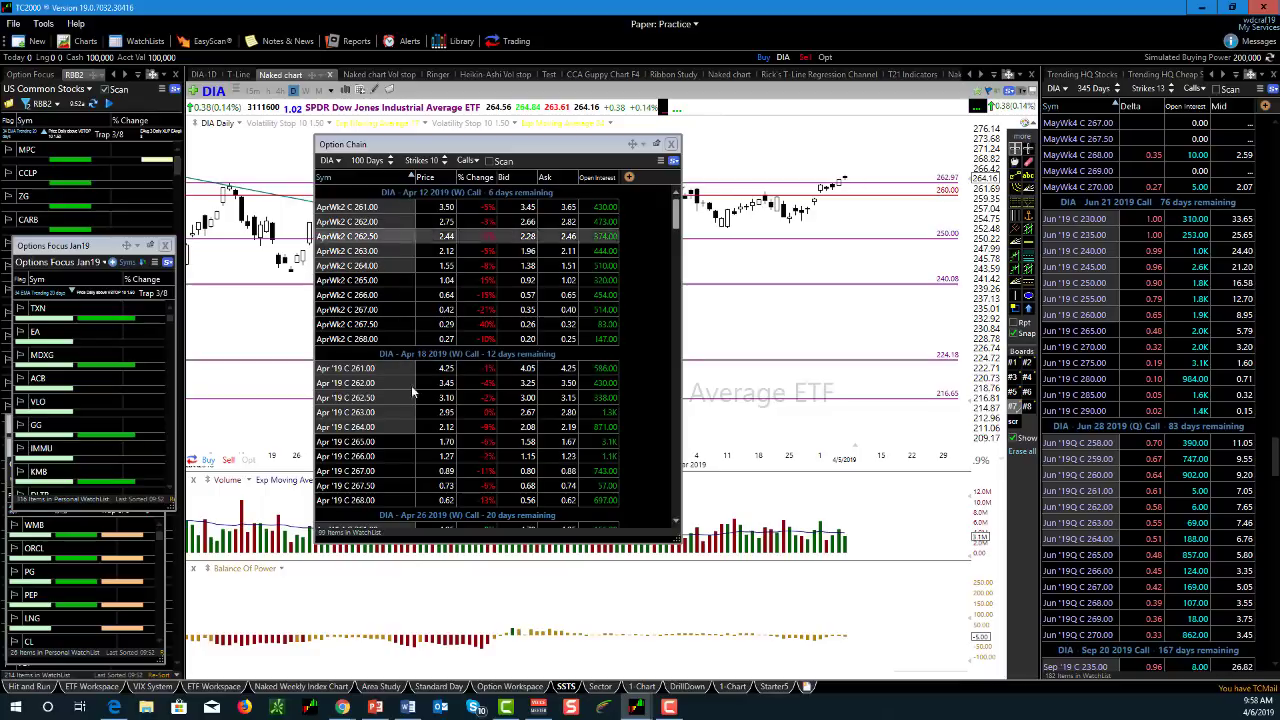
{"action": "scroll", "coordinate": [487, 423], "scroll_direction": "down", "scroll_amount": 10}
{"action": "scroll", "coordinate": [487, 423], "scroll_direction": "down", "scroll_amount": 6}
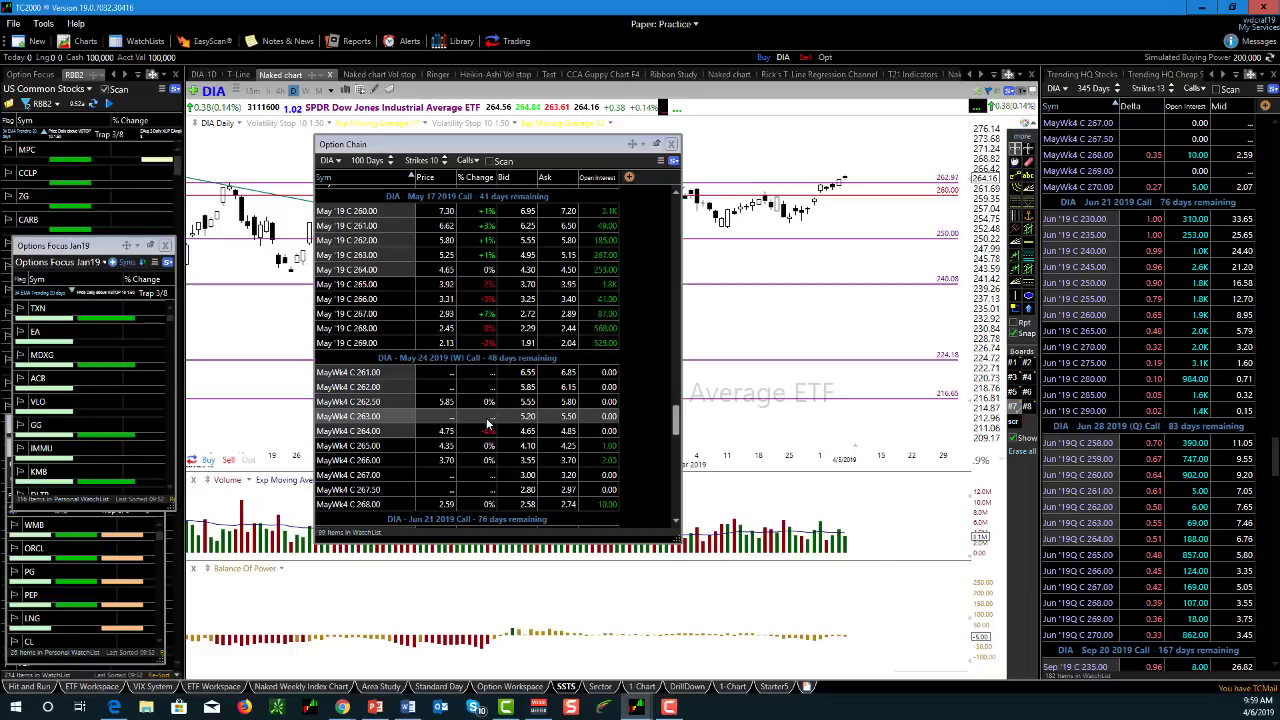
{"action": "scroll", "coordinate": [495, 430], "scroll_direction": "down", "scroll_amount": 7}
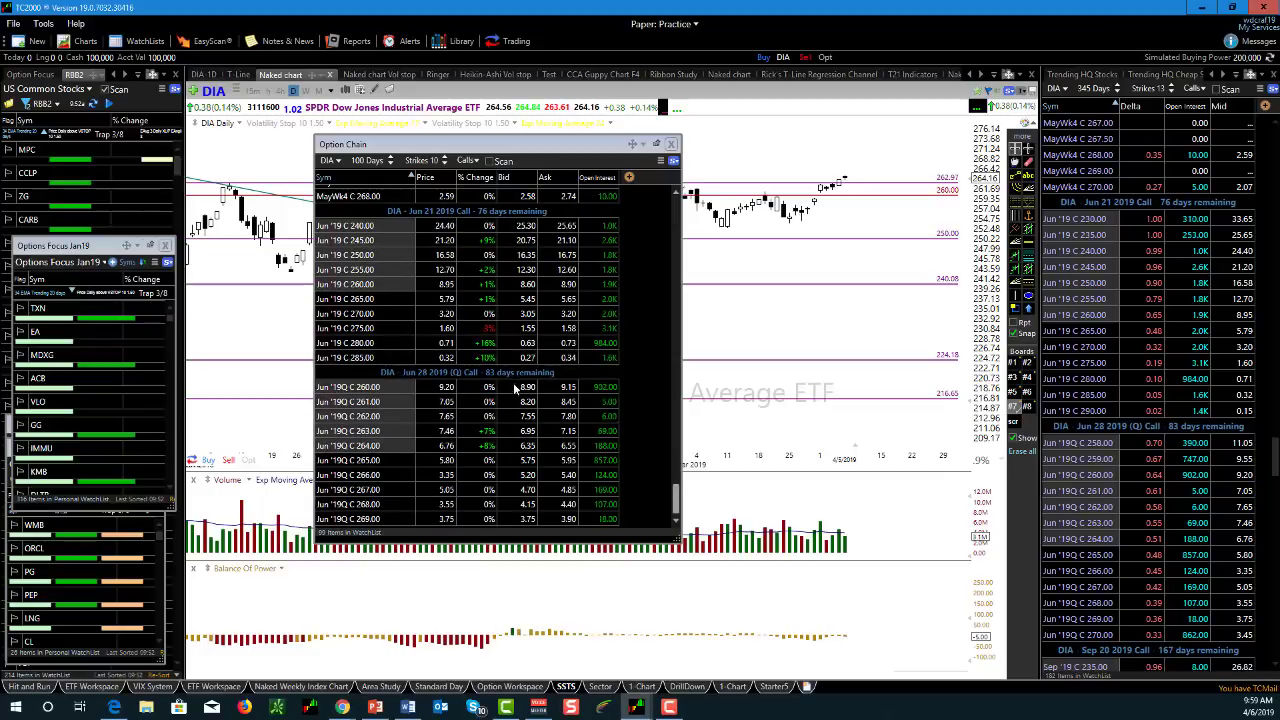
{"action": "scroll", "coordinate": [514, 383], "scroll_direction": "up", "scroll_amount": 5}
{"action": "scroll", "coordinate": [514, 383], "scroll_direction": "down", "scroll_amount": 5}
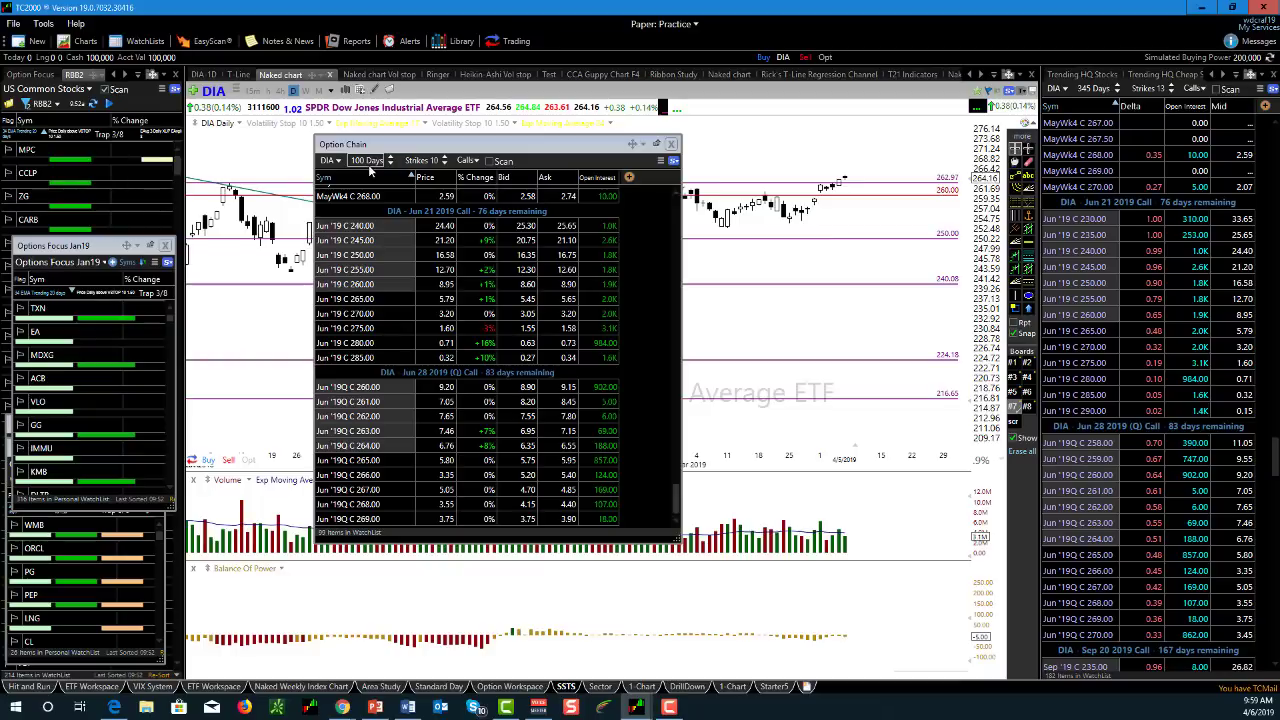
{"action": "scroll", "coordinate": [540, 440], "scroll_direction": "up", "scroll_amount": 3}
{"action": "scroll", "coordinate": [553, 475], "scroll_direction": "down", "scroll_amount": 3}
- Add the Option Delta column, found by searching 'del', and sort the calls by Delta, highest first
{"action": "left_click", "coordinate": [629, 178]}
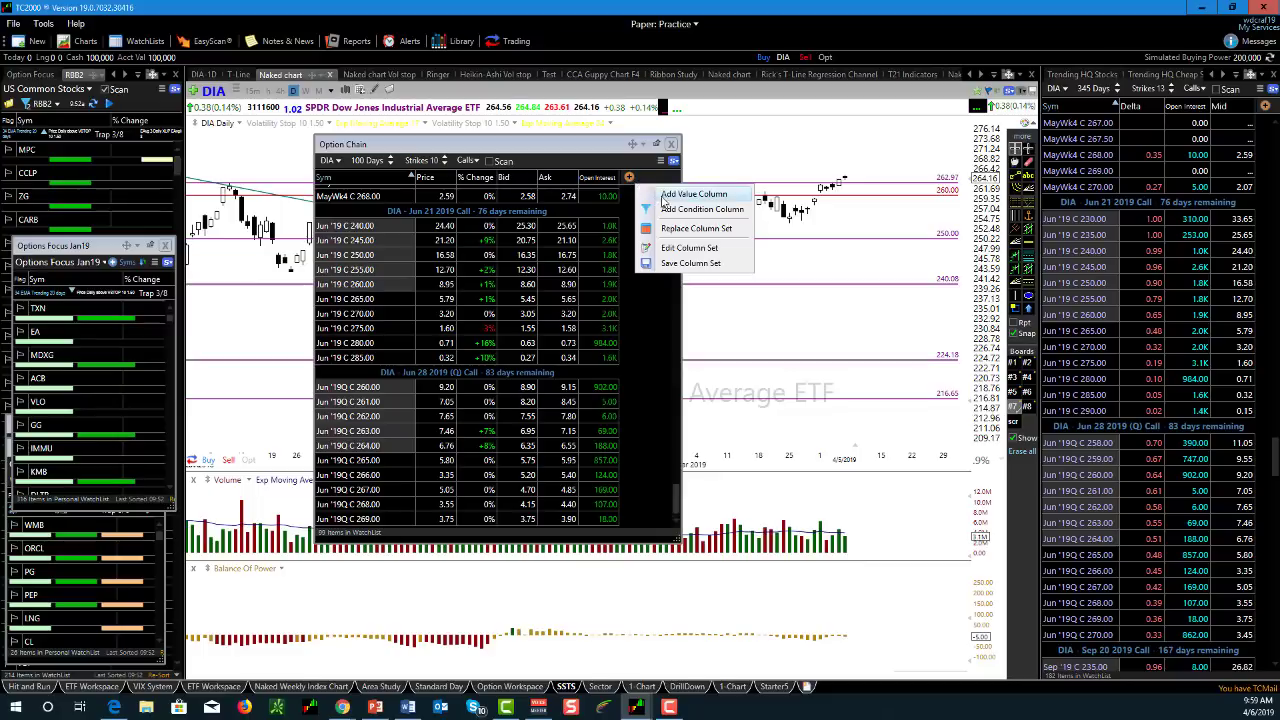
{"action": "left_click", "coordinate": [668, 190]}
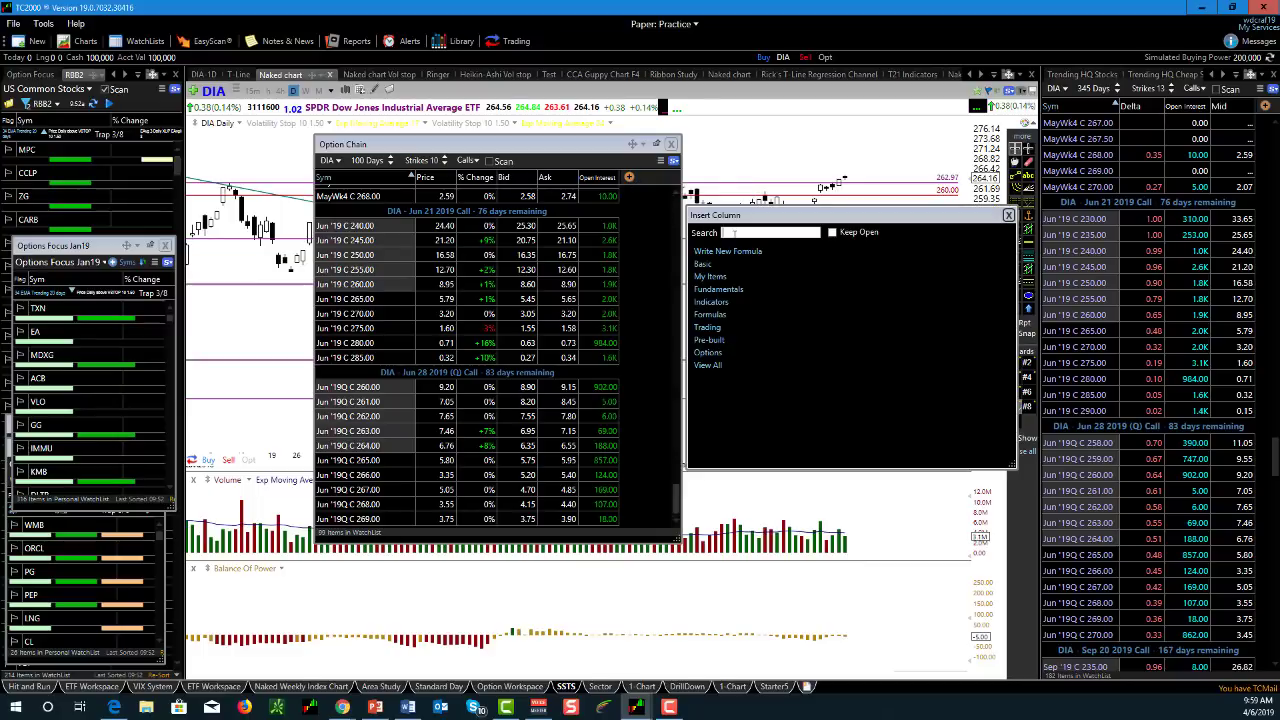
{"action": "left_click", "coordinate": [735, 233]}
{"action": "type", "text": "de"}
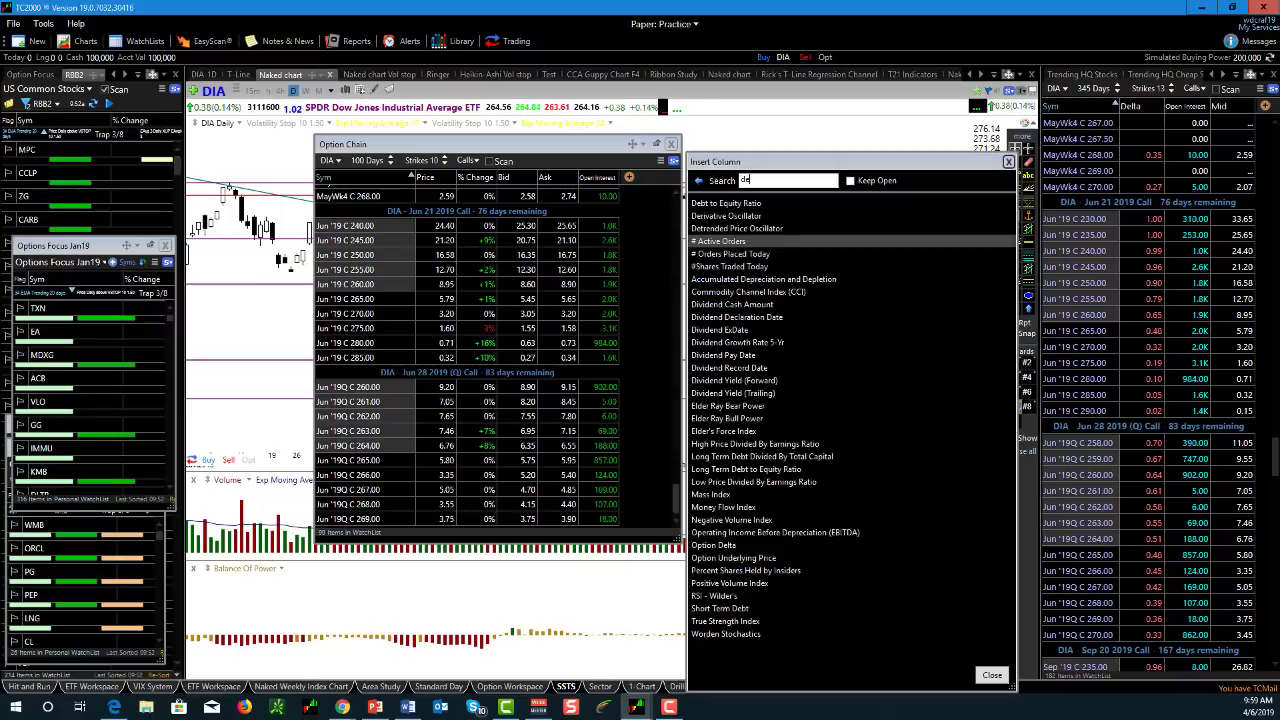
{"action": "type", "text": "l"}
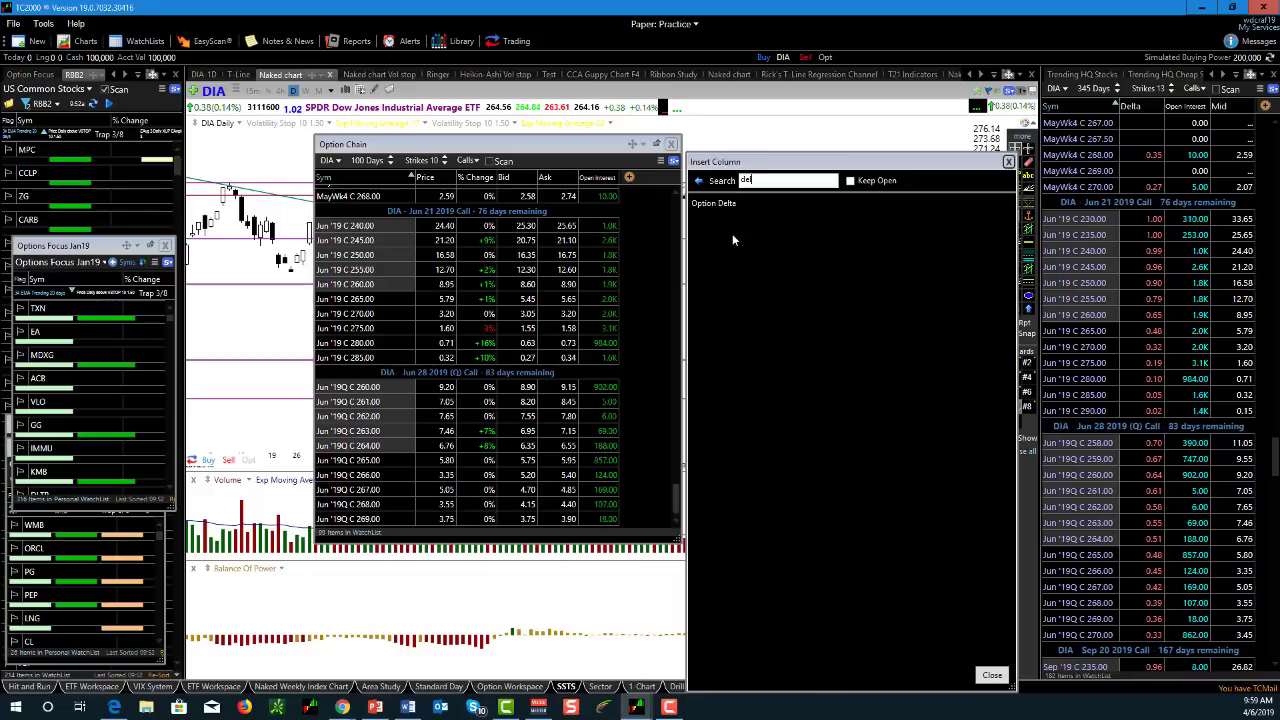
{"action": "left_click", "coordinate": [723, 203]}
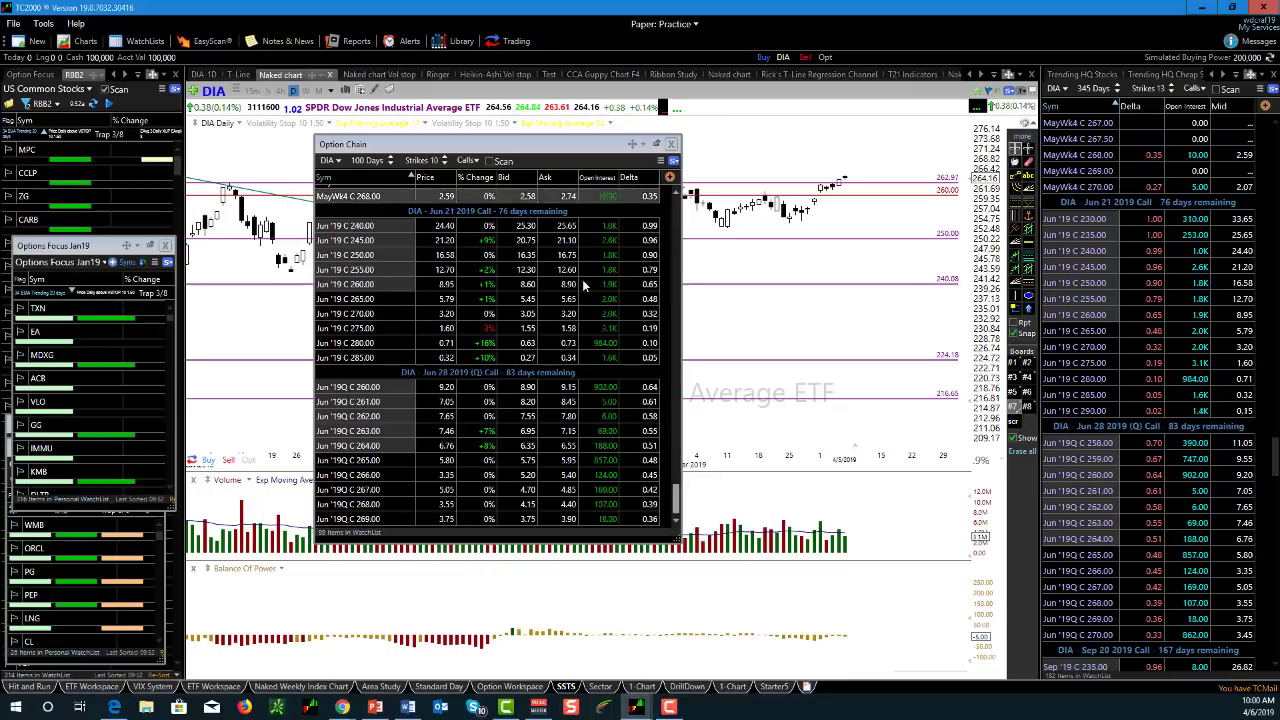
{"action": "left_click", "coordinate": [628, 177]}
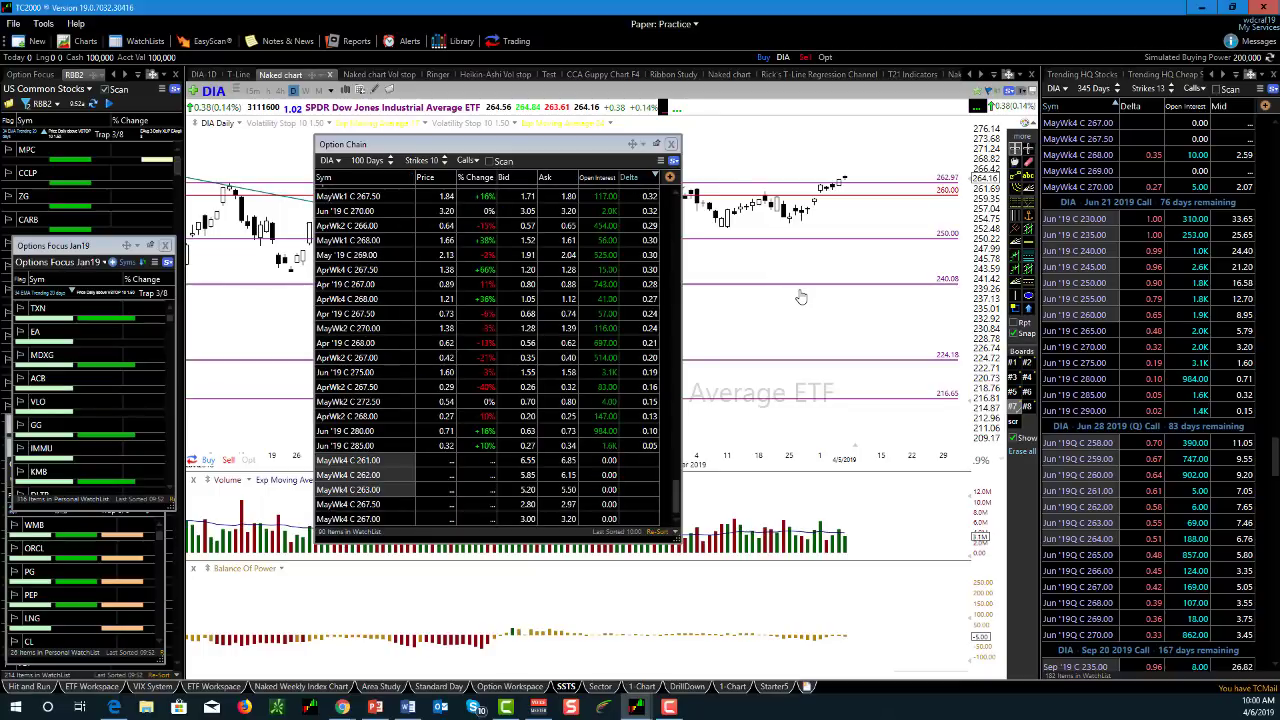
- Look over the Open Interest and Sym column options, then widen the option chain window
{"action": "right_click", "coordinate": [603, 180]}
{"action": "left_click", "coordinate": [636, 189]}
{"action": "left_click", "coordinate": [801, 196]}
{"action": "right_click", "coordinate": [349, 178]}
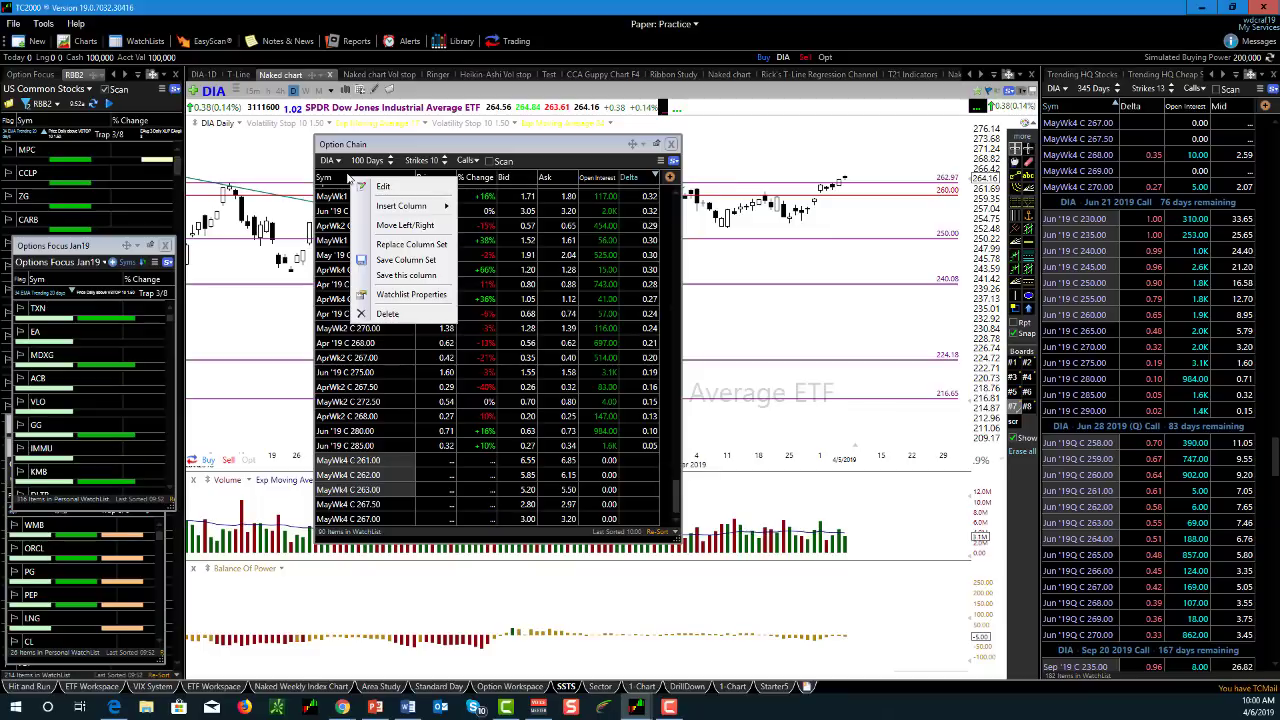
{"action": "left_click", "coordinate": [549, 152]}
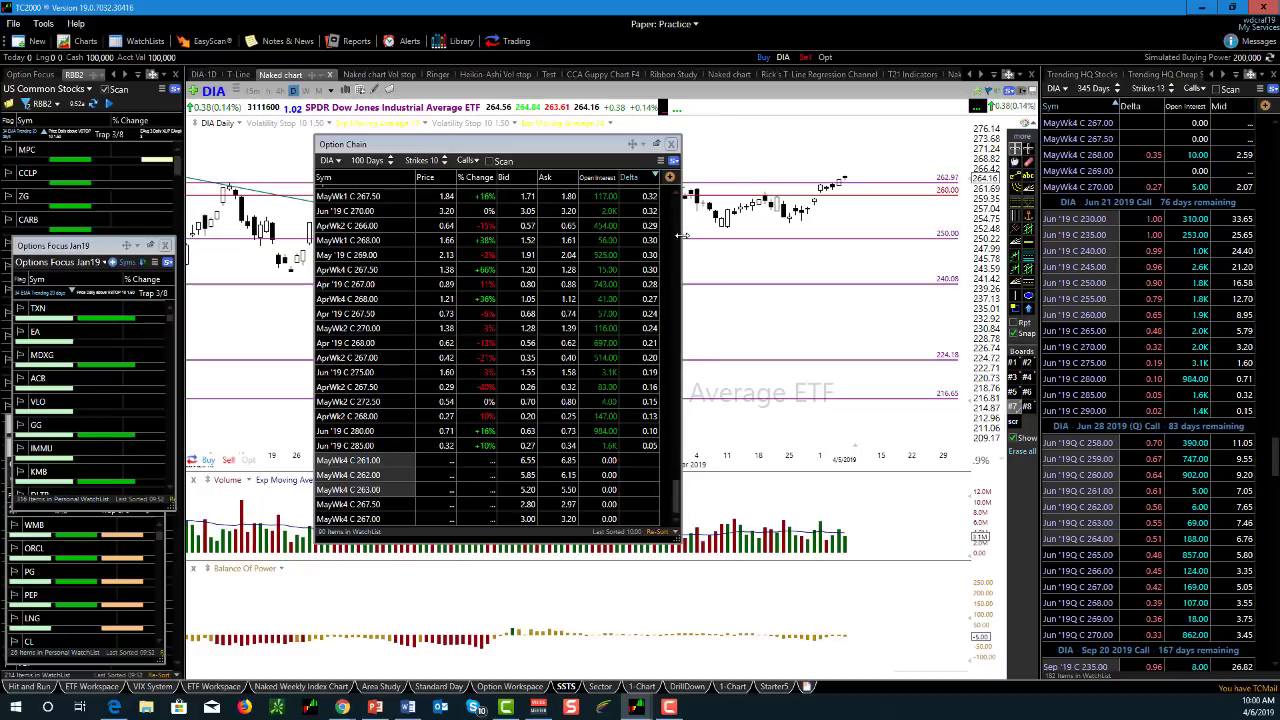
{"action": "left_click_drag", "start_coordinate": [679, 236], "coordinate": [735, 236]}
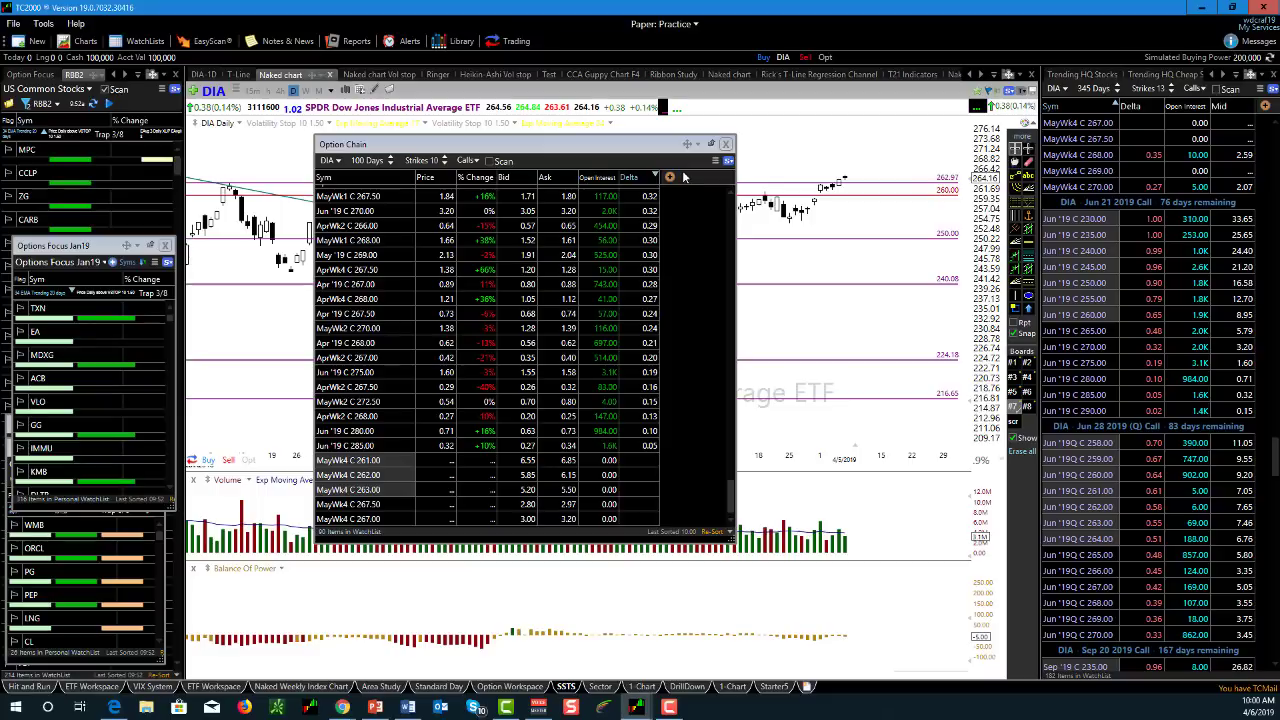
- Review the Sym, Open Interest and Bid column settings without changing them
{"action": "right_click", "coordinate": [371, 184]}
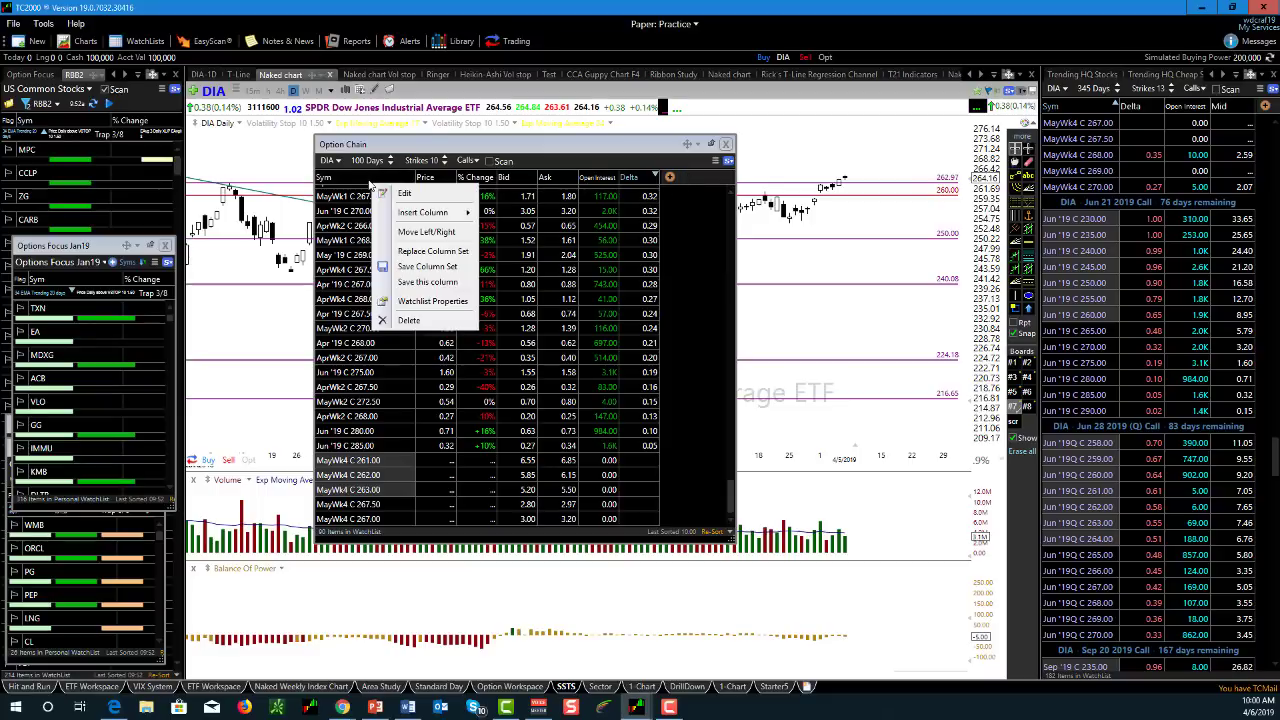
{"action": "left_click", "coordinate": [404, 193]}
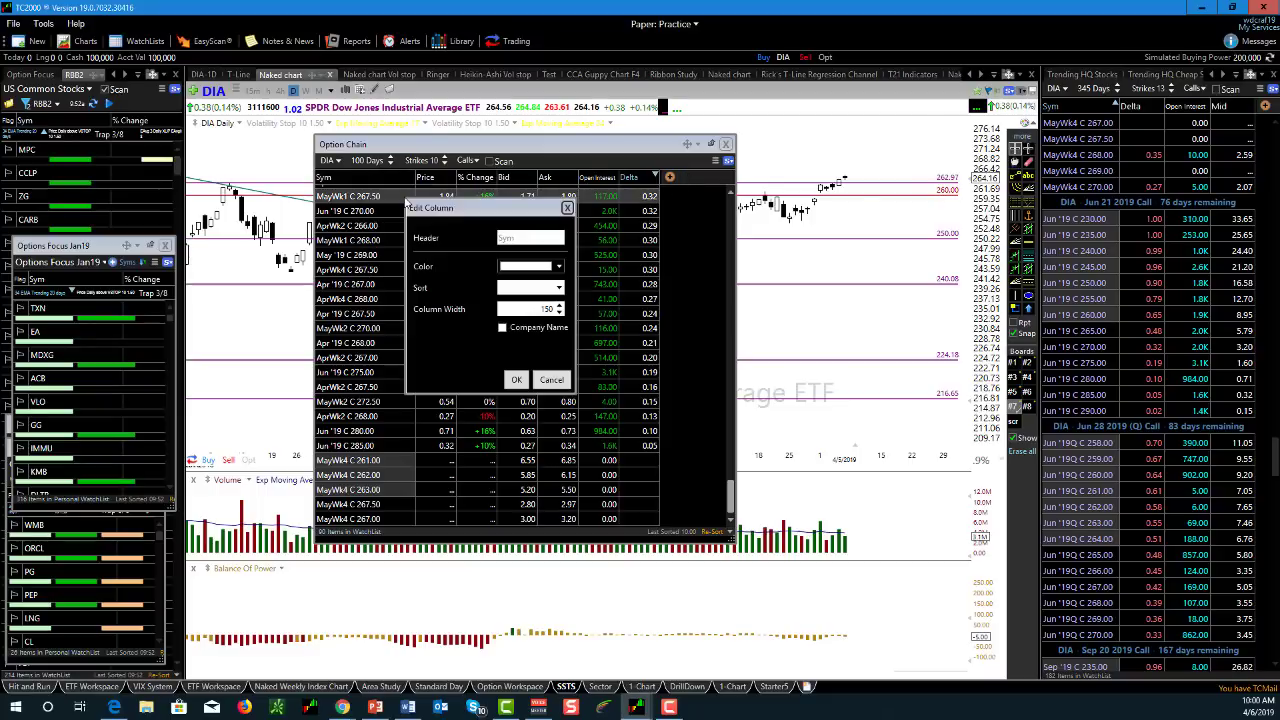
{"action": "left_click", "coordinate": [567, 208]}
{"action": "right_click", "coordinate": [601, 180]}
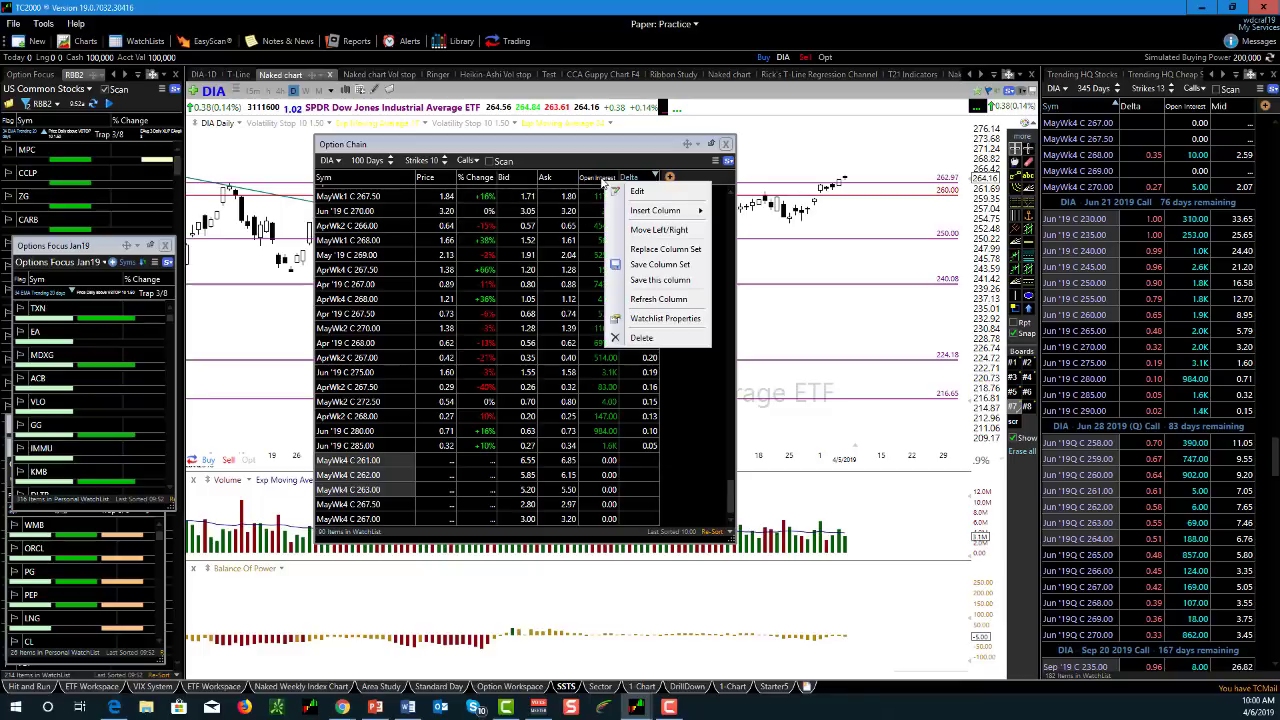
{"action": "left_click", "coordinate": [637, 191]}
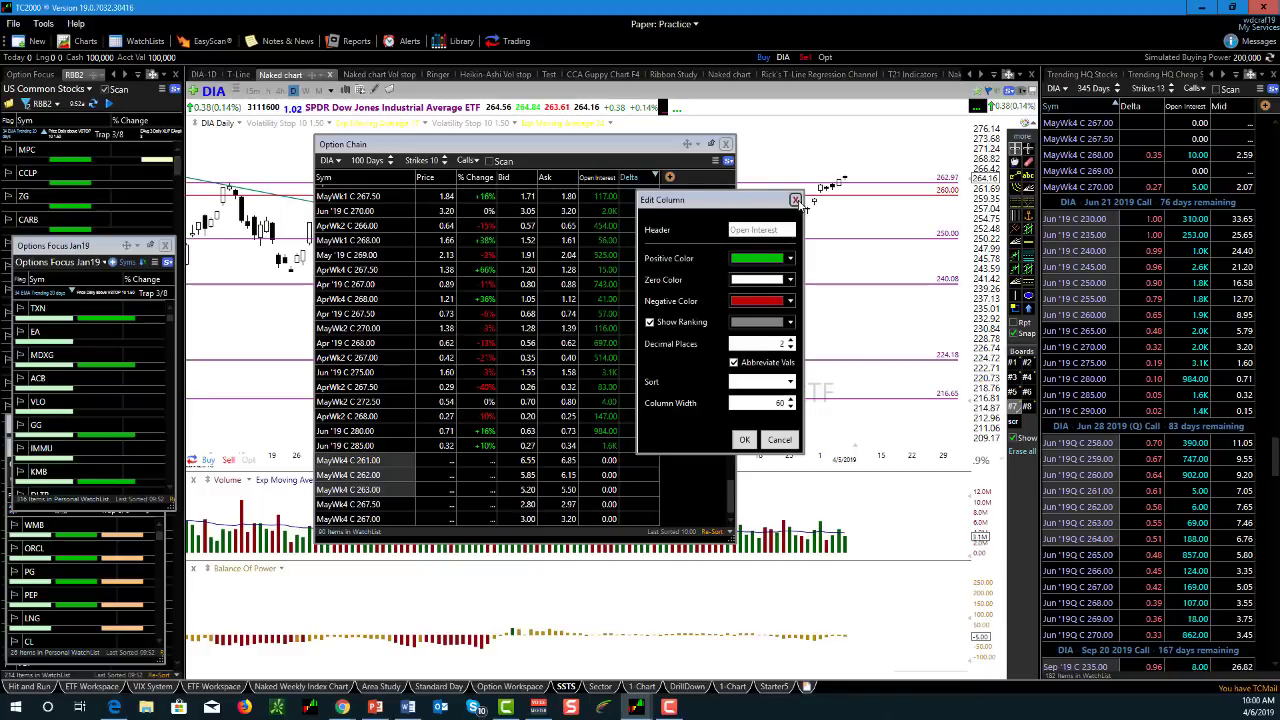
{"action": "right_click", "coordinate": [512, 184]}
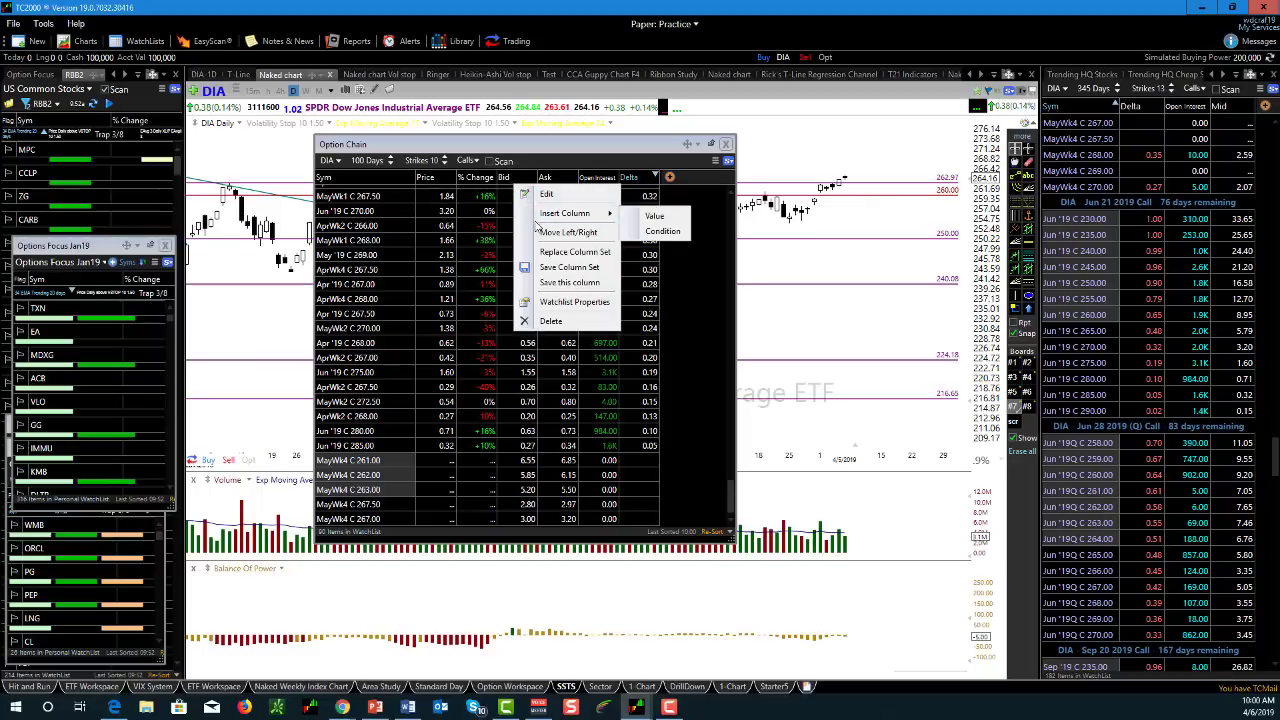
{"action": "left_click", "coordinate": [583, 161]}
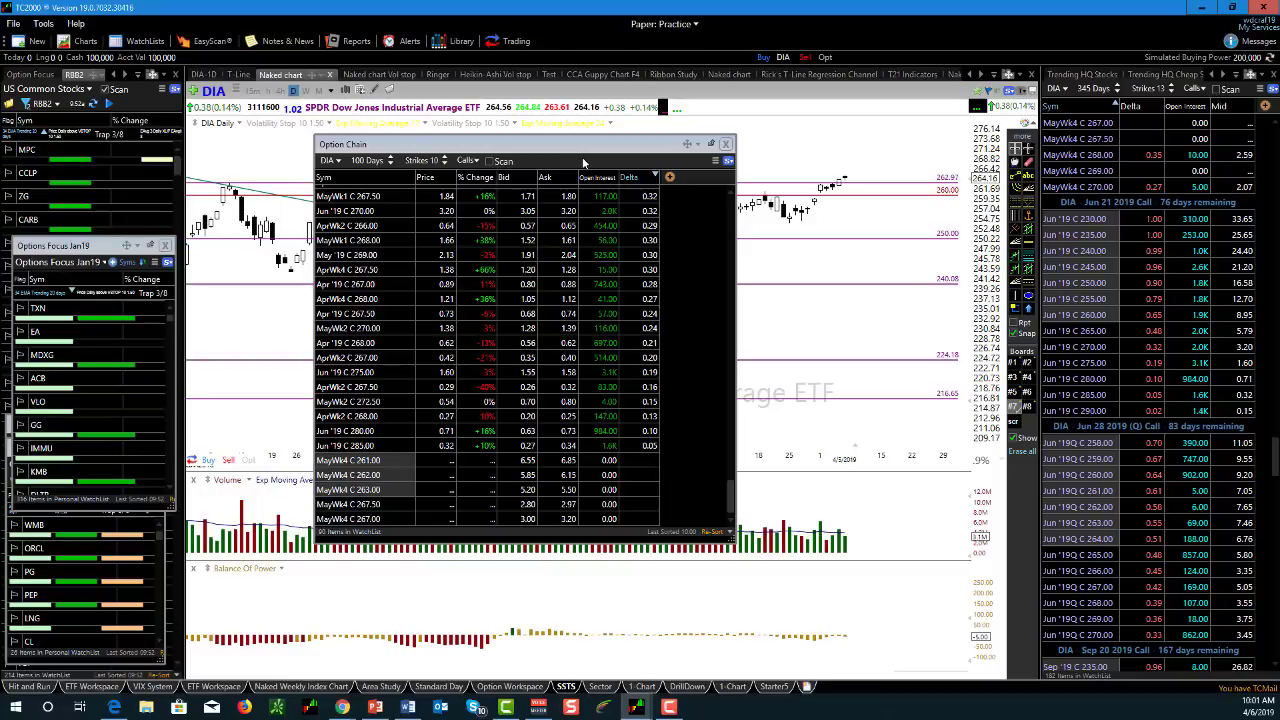
{"action": "left_click", "coordinate": [670, 178]}
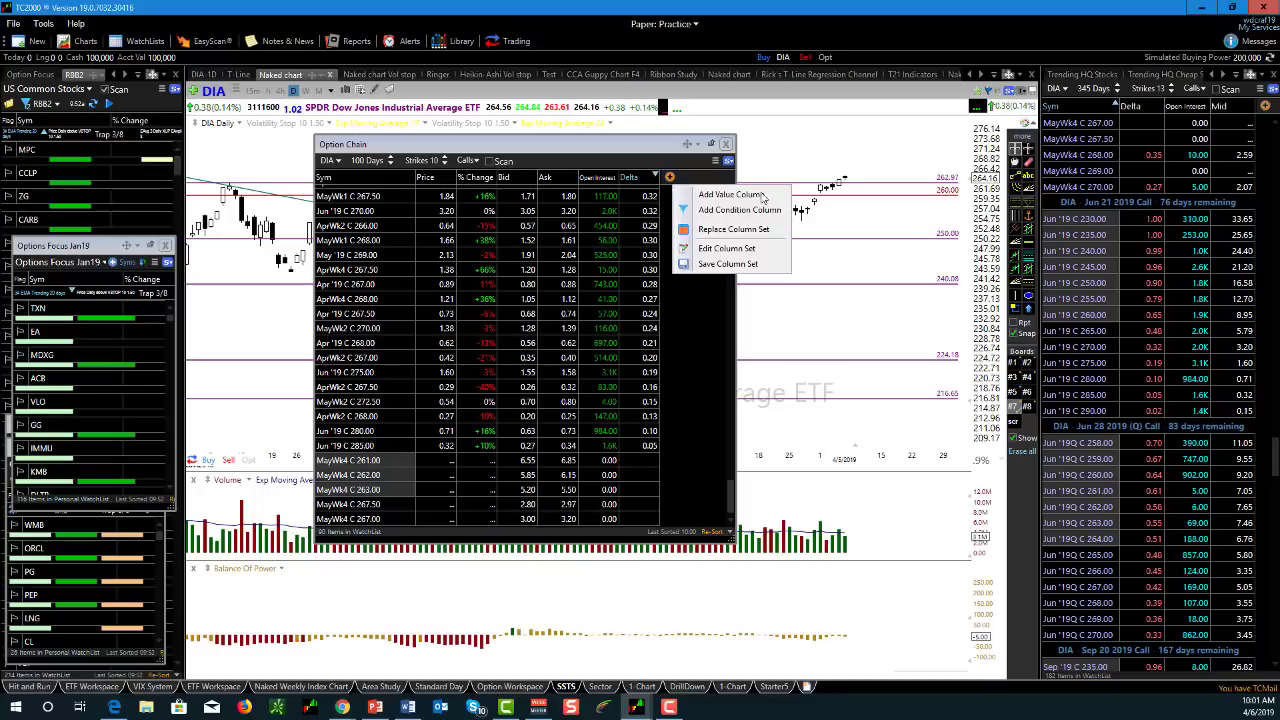
{"action": "left_click", "coordinate": [727, 249]}
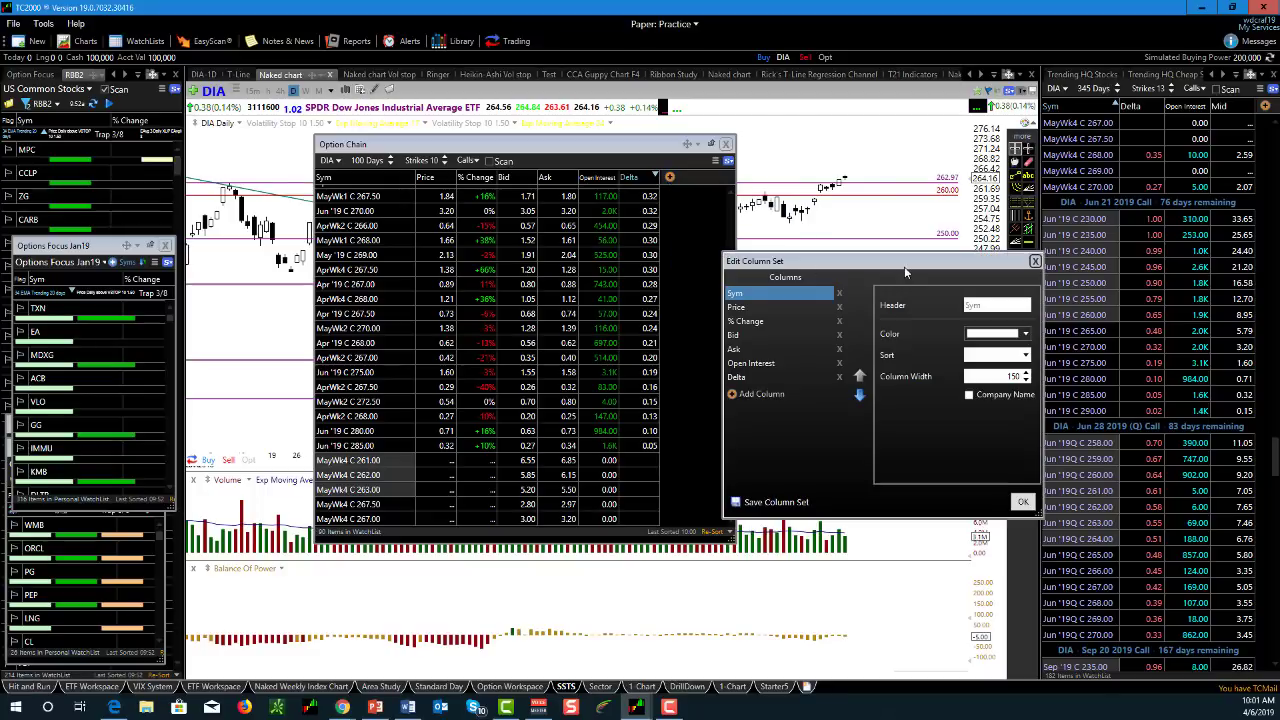
{"action": "left_click_drag", "start_coordinate": [902, 268], "coordinate": [650, 276]}
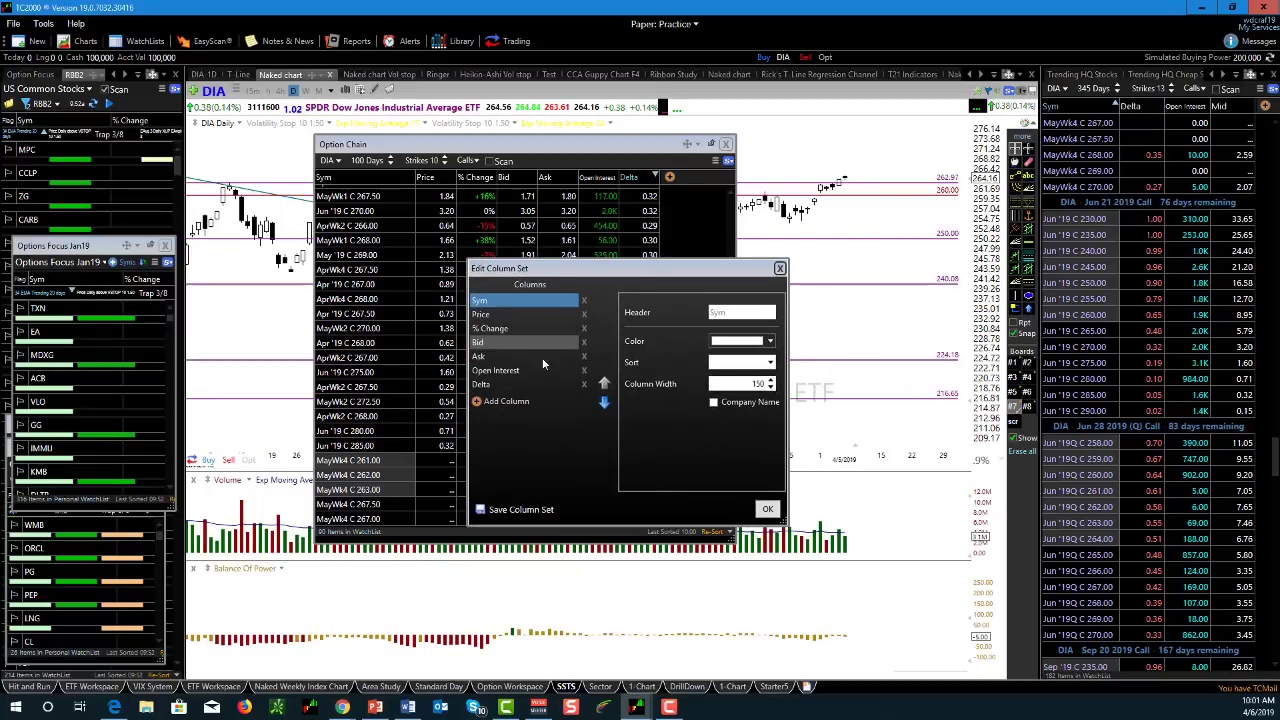
{"action": "left_click", "coordinate": [483, 388]}
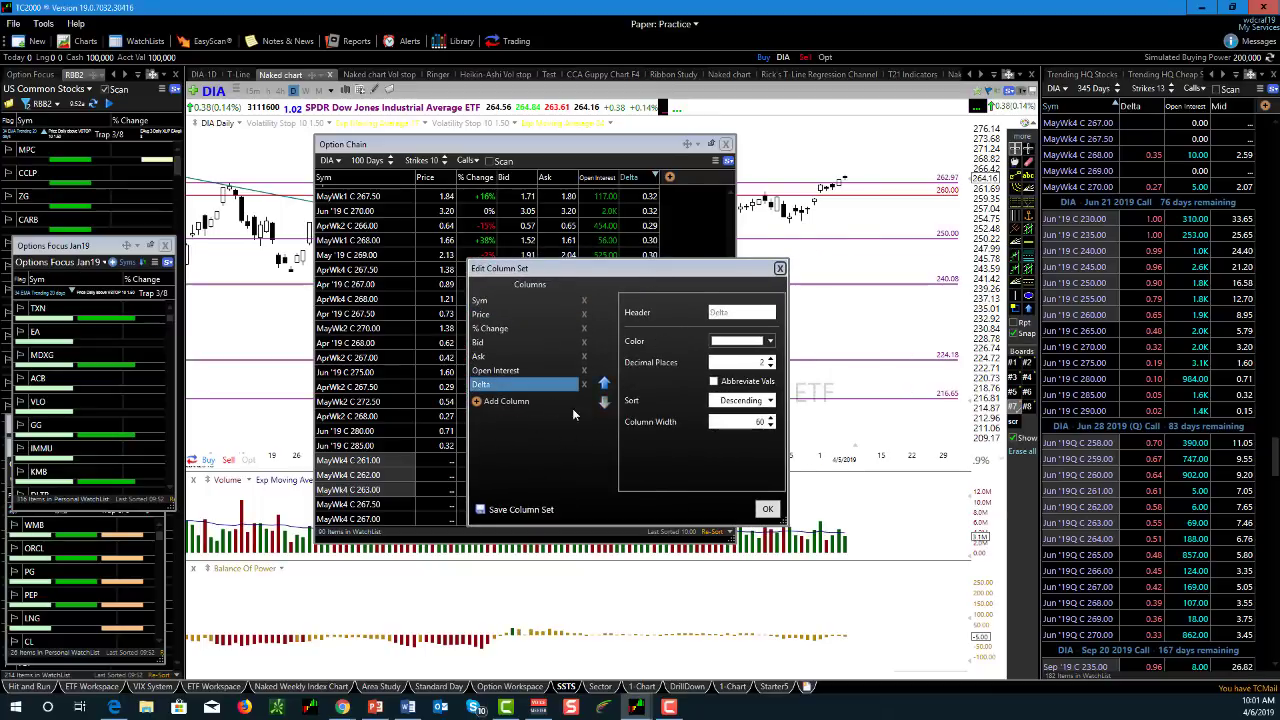
{"action": "left_click", "coordinate": [603, 384]}
{"action": "left_click", "coordinate": [603, 384]}
{"action": "left_click", "coordinate": [603, 384]}
{"action": "left_click", "coordinate": [603, 384]}
{"action": "left_click", "coordinate": [603, 384]}
{"action": "left_click", "coordinate": [603, 384]}
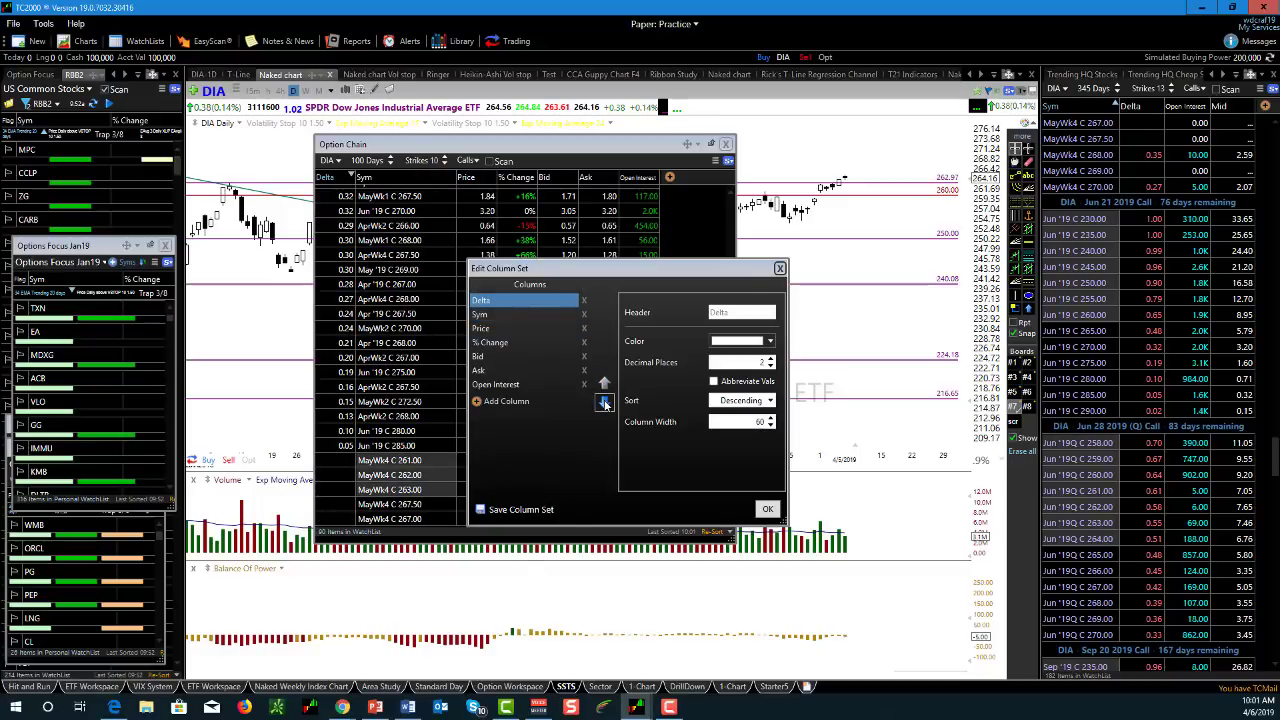
{"action": "left_click", "coordinate": [603, 401]}
{"action": "left_click", "coordinate": [603, 401]}
{"action": "left_click", "coordinate": [603, 401]}
{"action": "left_click", "coordinate": [603, 401]}
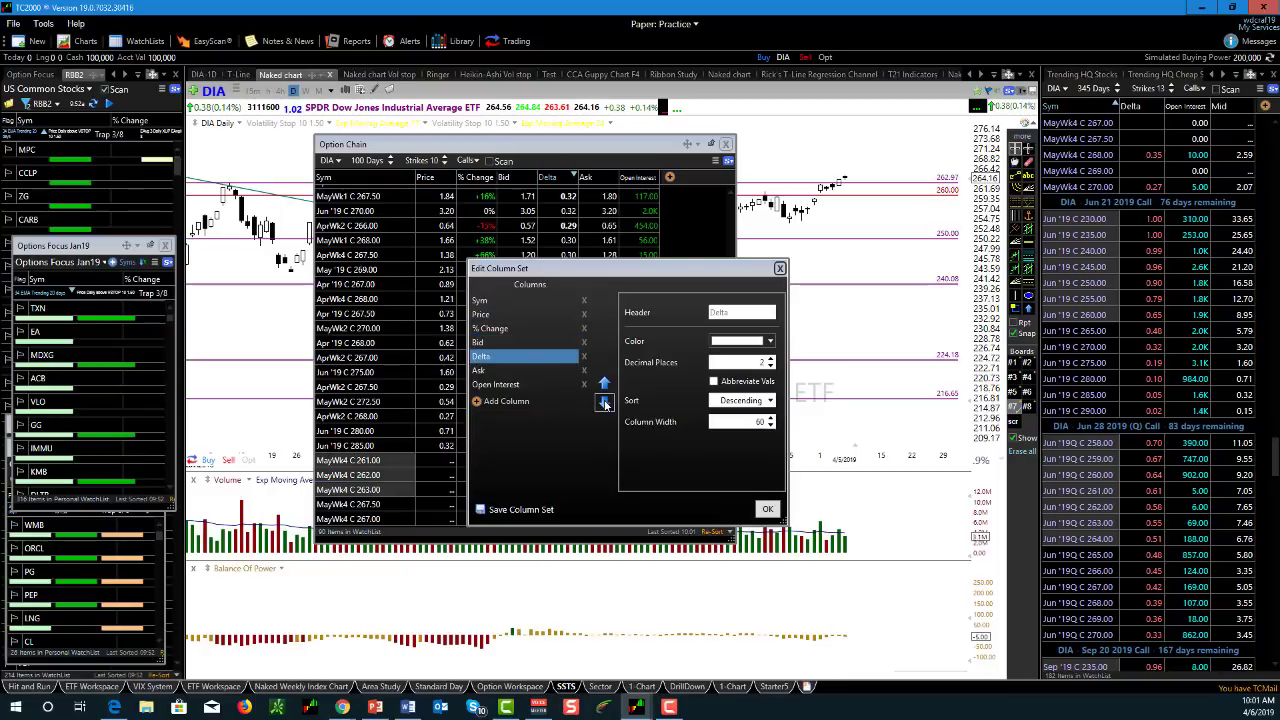
{"action": "left_click", "coordinate": [603, 401]}
{"action": "left_click", "coordinate": [603, 401]}
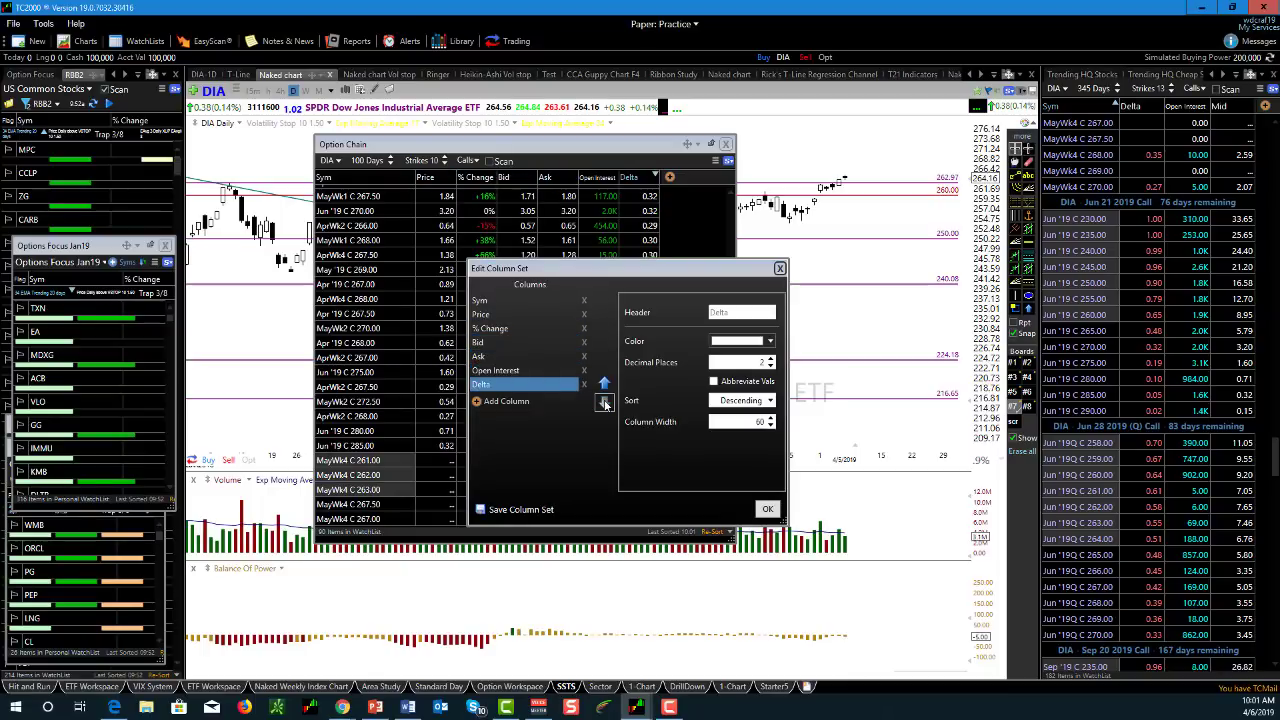
{"action": "left_click", "coordinate": [780, 268]}
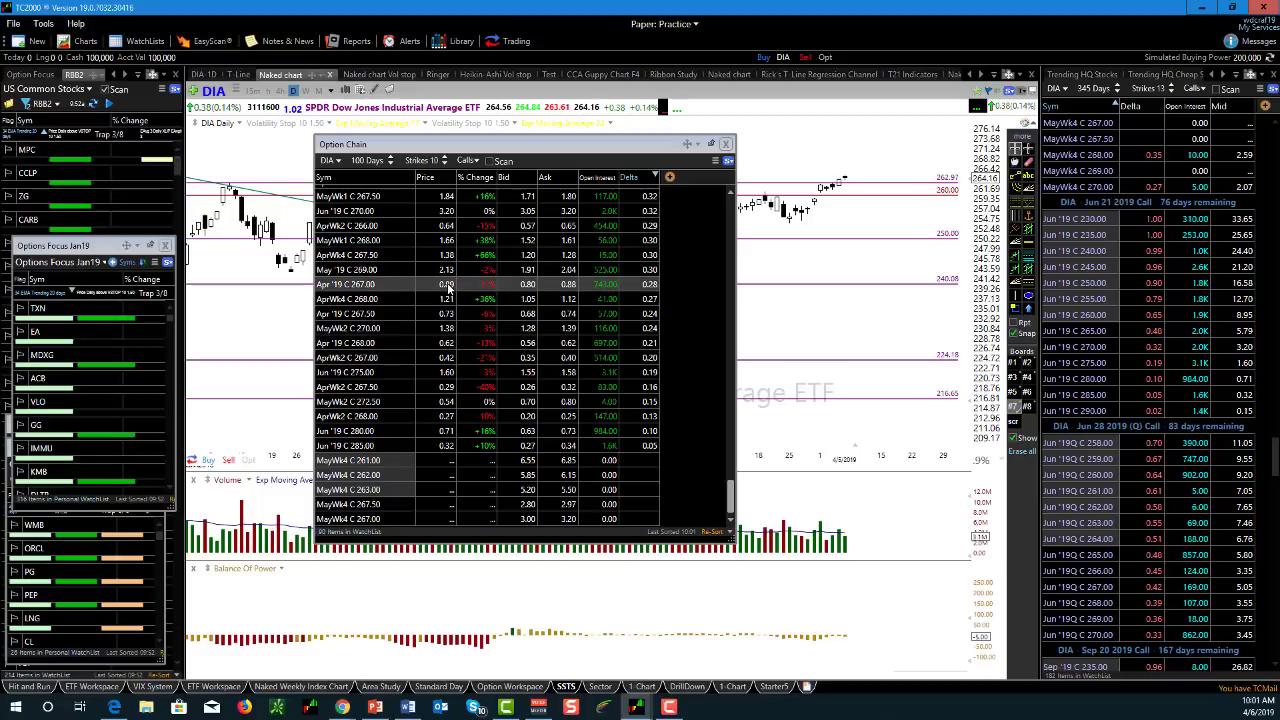
- Switch the chain's underlying from DIA to the Options Focus Jan19 watchlist, searched by 'jan'
{"action": "left_click", "coordinate": [338, 161]}
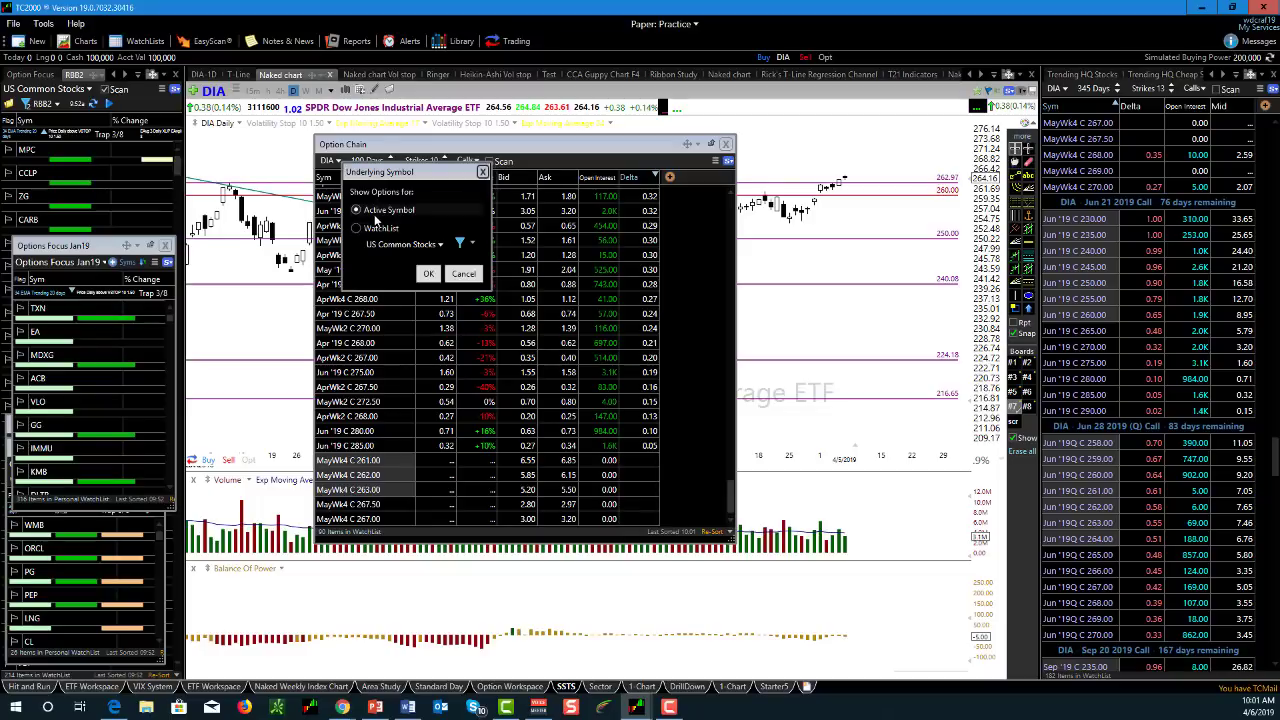
{"action": "left_click", "coordinate": [357, 228]}
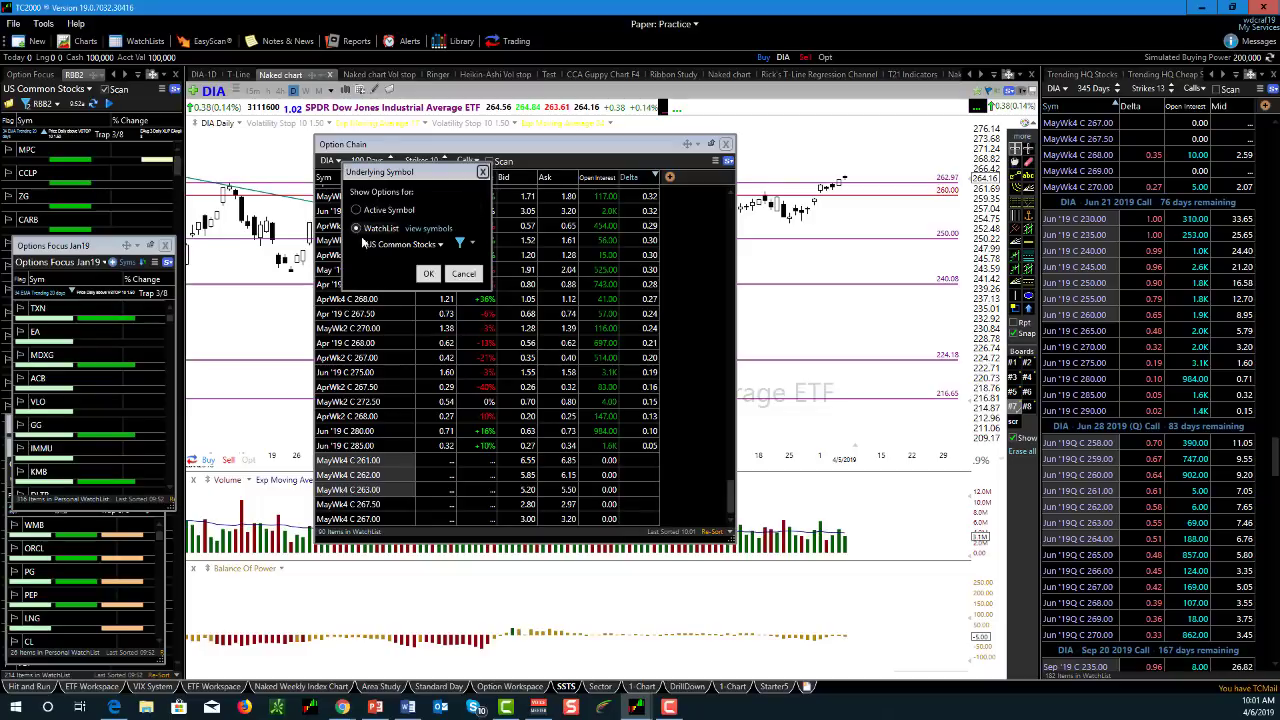
{"action": "left_click", "coordinate": [440, 245]}
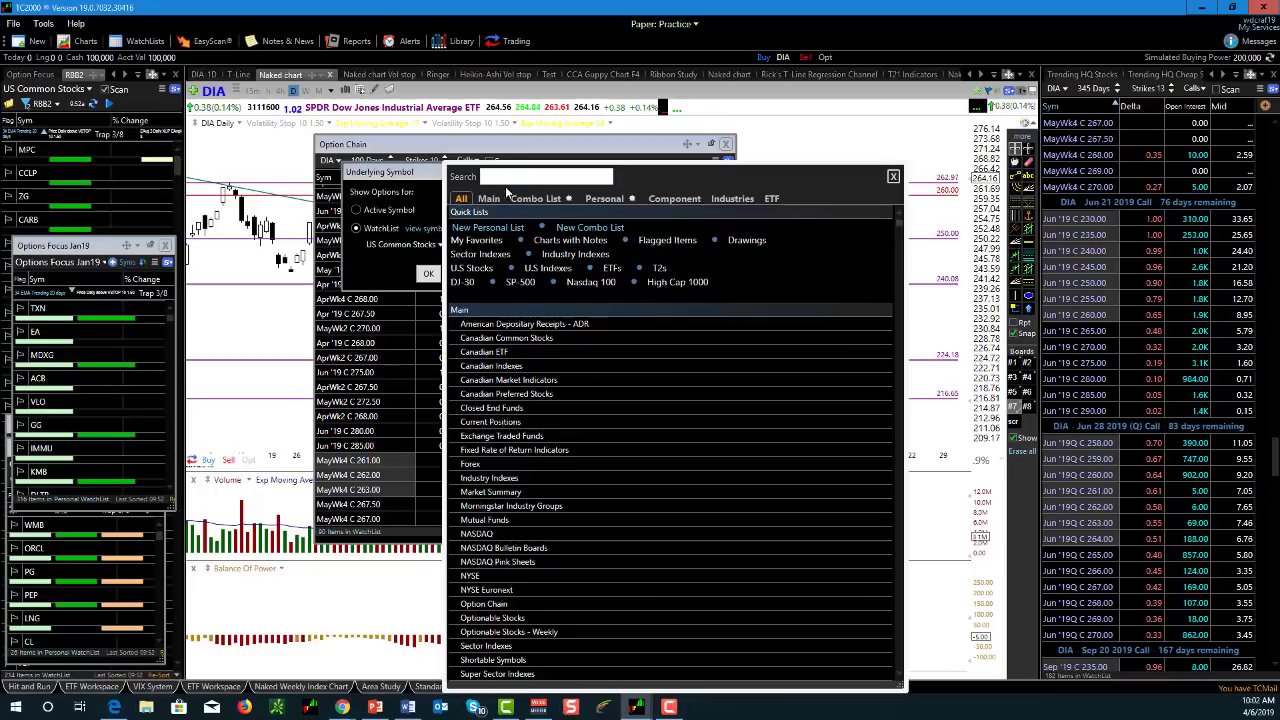
{"action": "type", "text": "jan"}
{"action": "left_click", "coordinate": [518, 226]}
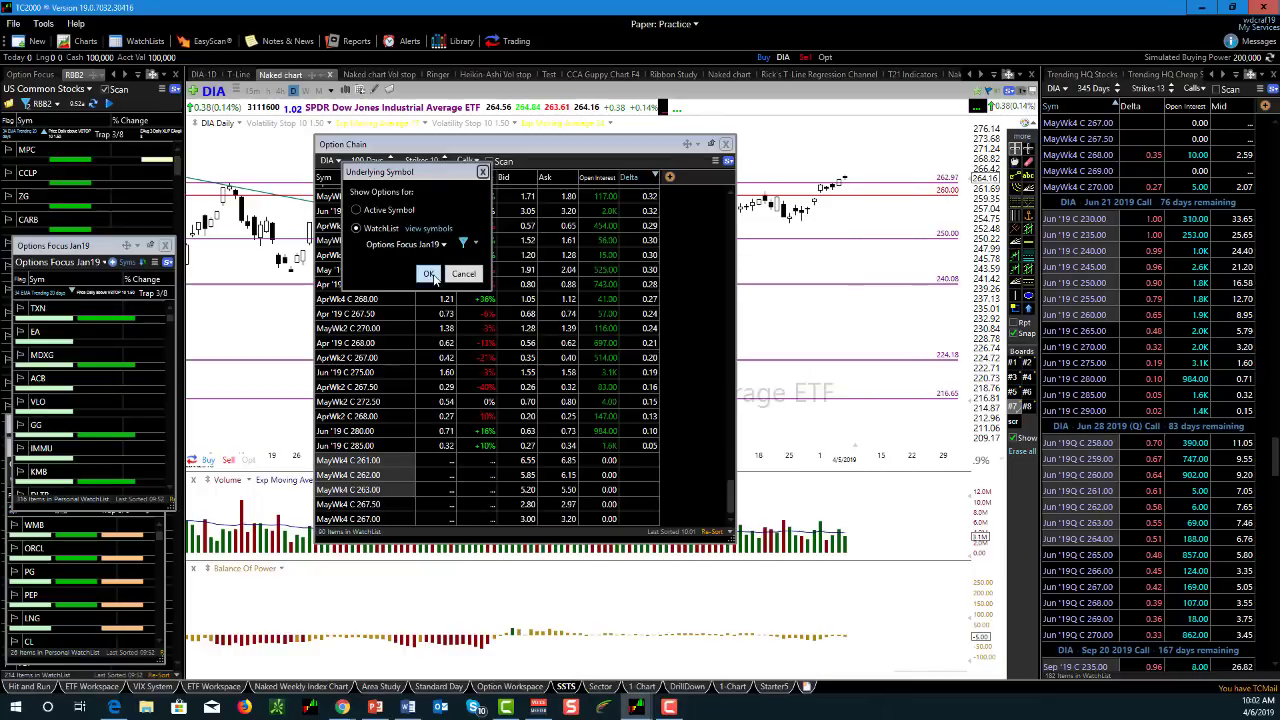
{"action": "left_click", "coordinate": [429, 274]}
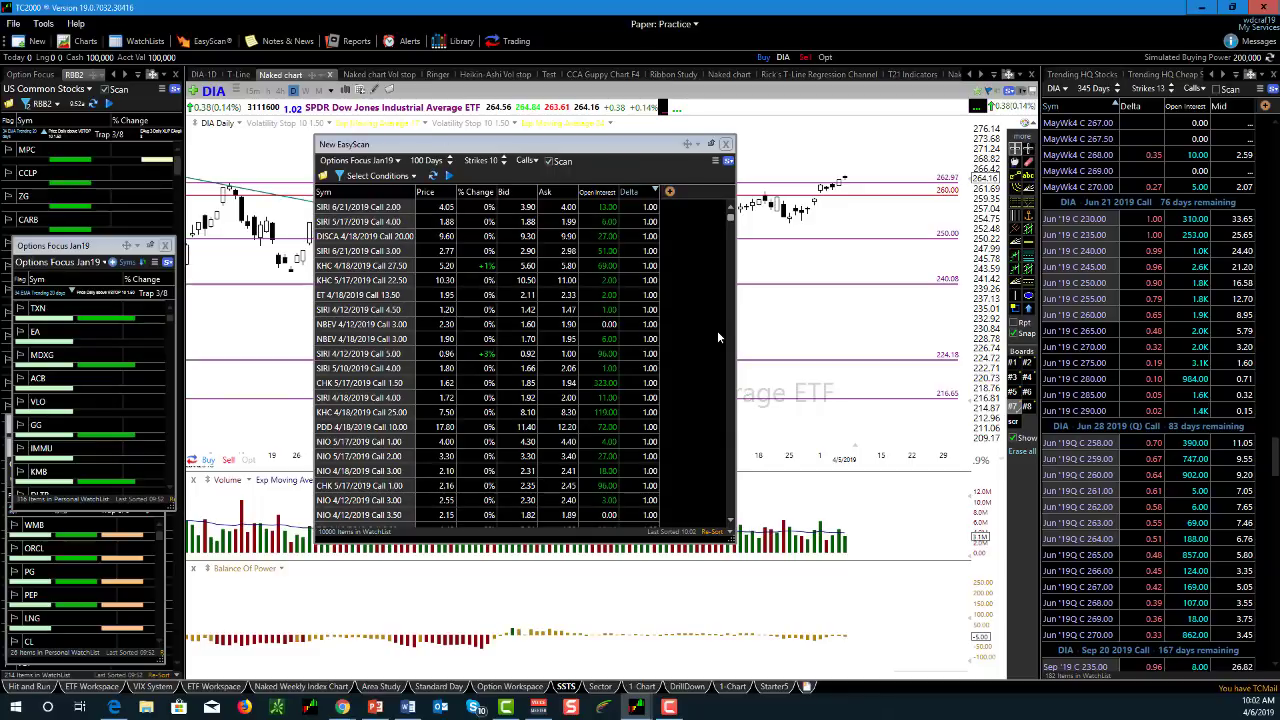
- Sort the New EasyScan call results by Open Interest and scroll through them
{"action": "left_click", "coordinate": [605, 192]}
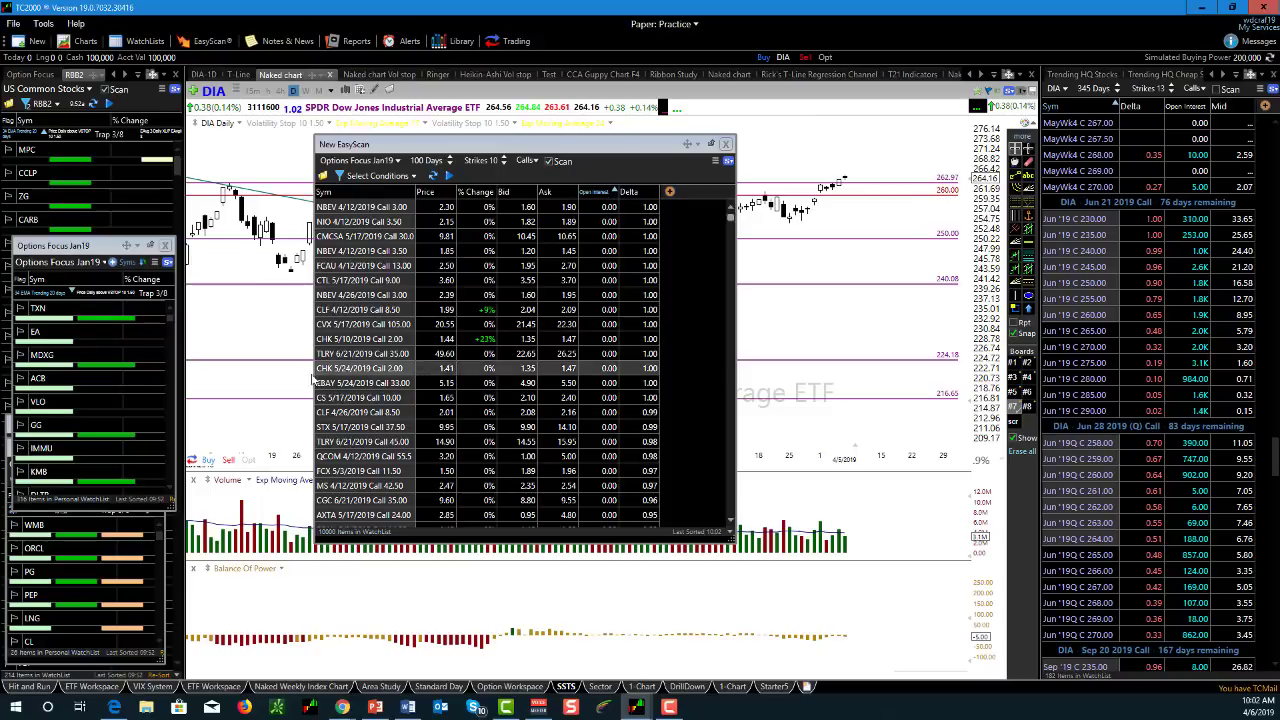
{"action": "scroll", "coordinate": [367, 437], "scroll_direction": "down", "scroll_amount": 10}
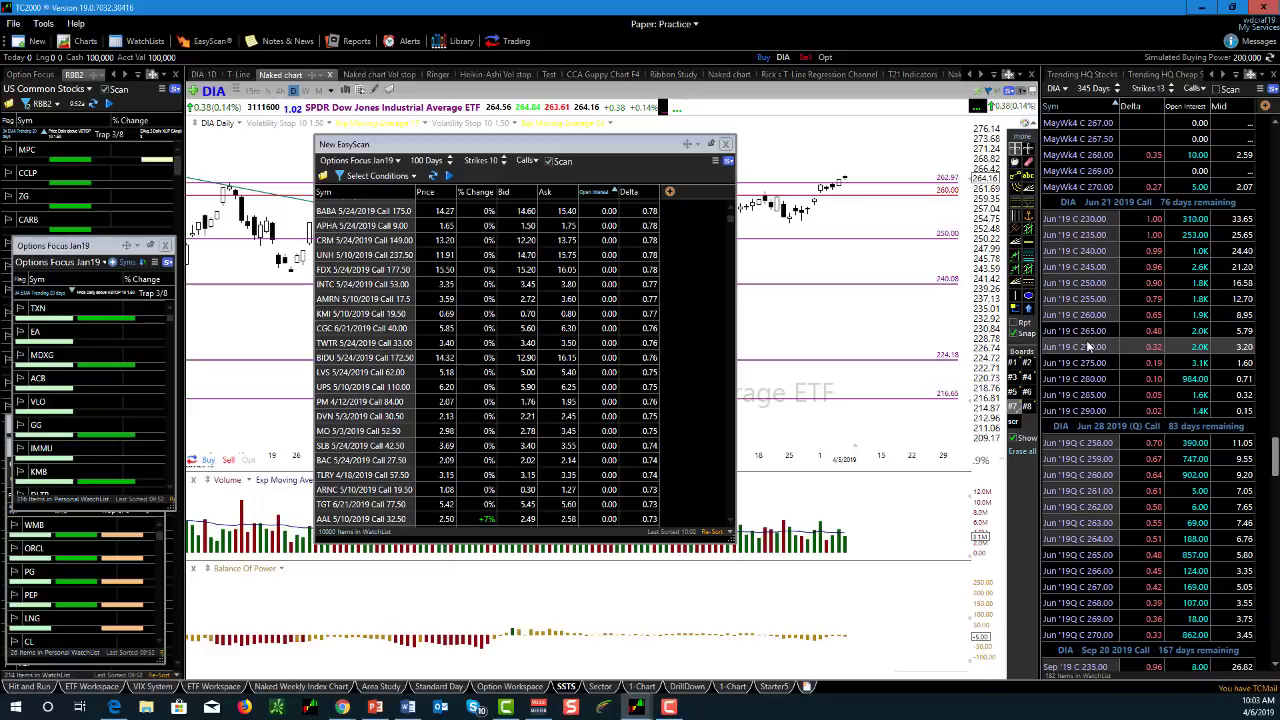
- Confirm the right chain's symbol source, move EasyScan lower left, float Options Focus Jan19, chart TXN
{"action": "left_click", "coordinate": [1063, 91]}
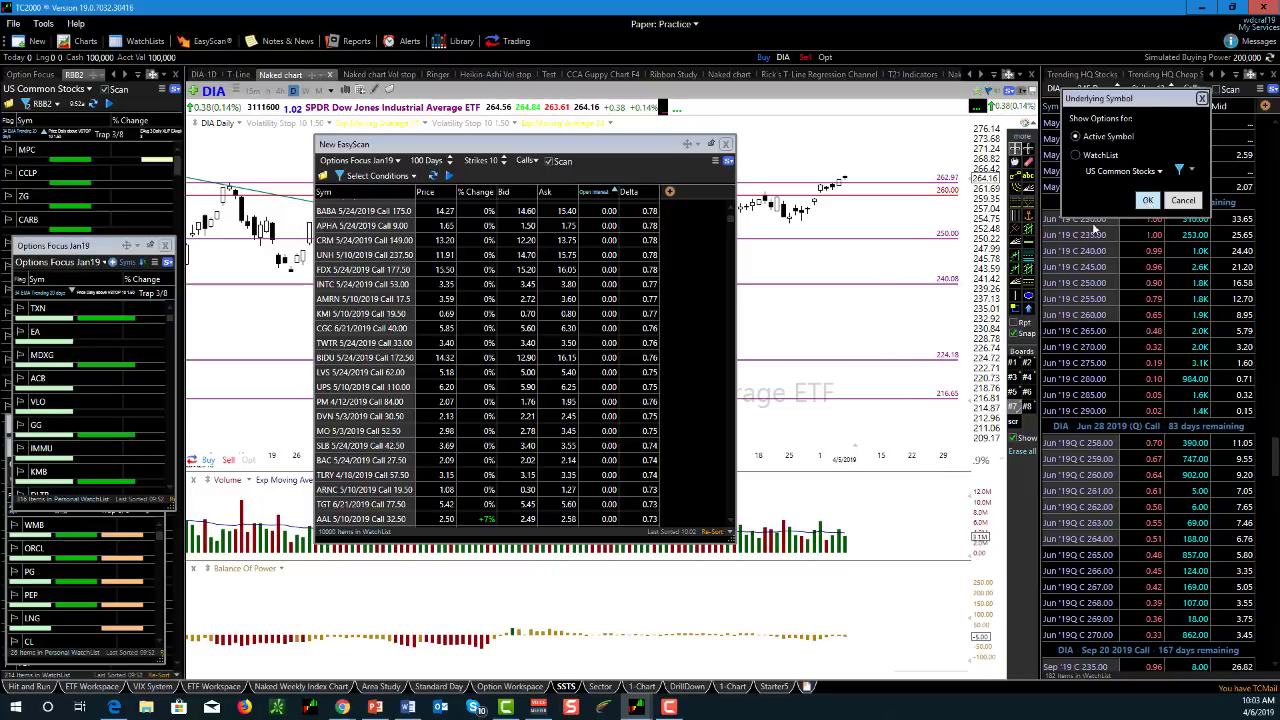
{"action": "left_click", "coordinate": [1148, 201]}
{"action": "left_click_drag", "start_coordinate": [607, 150], "coordinate": [504, 373]}
{"action": "left_click_drag", "start_coordinate": [70, 246], "coordinate": [273, 144]}
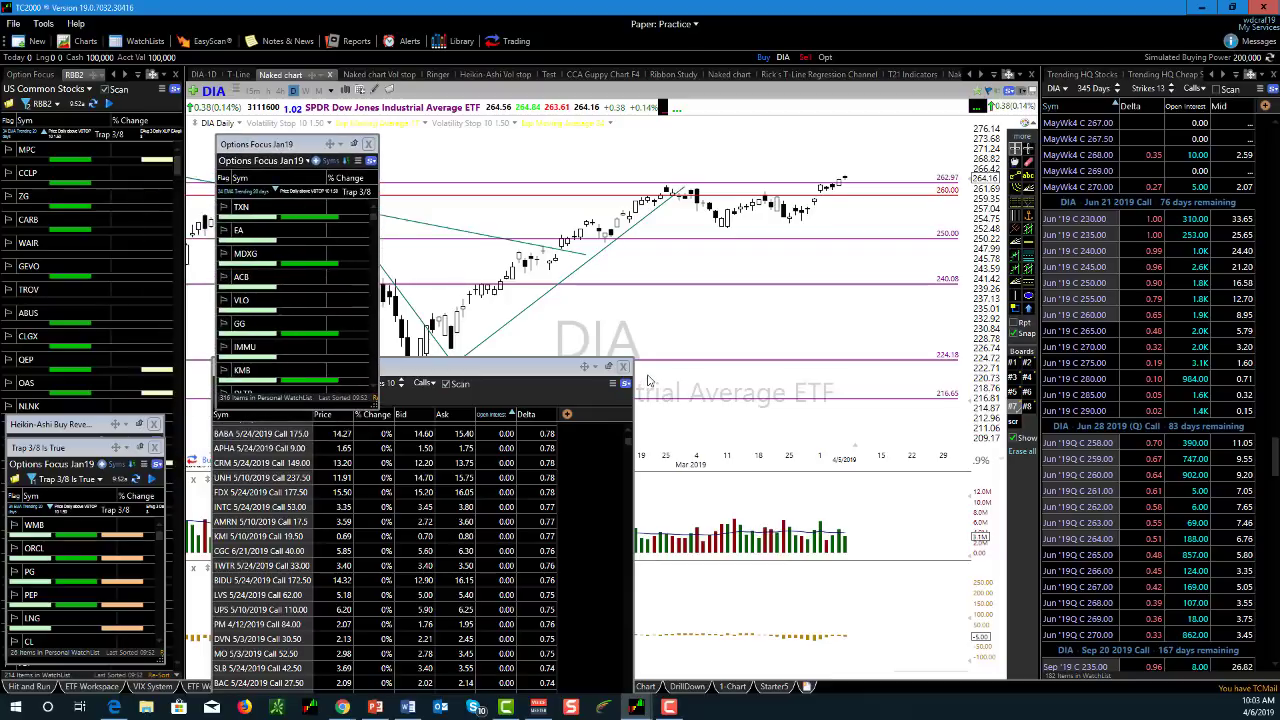
{"action": "left_click", "coordinate": [241, 207]}
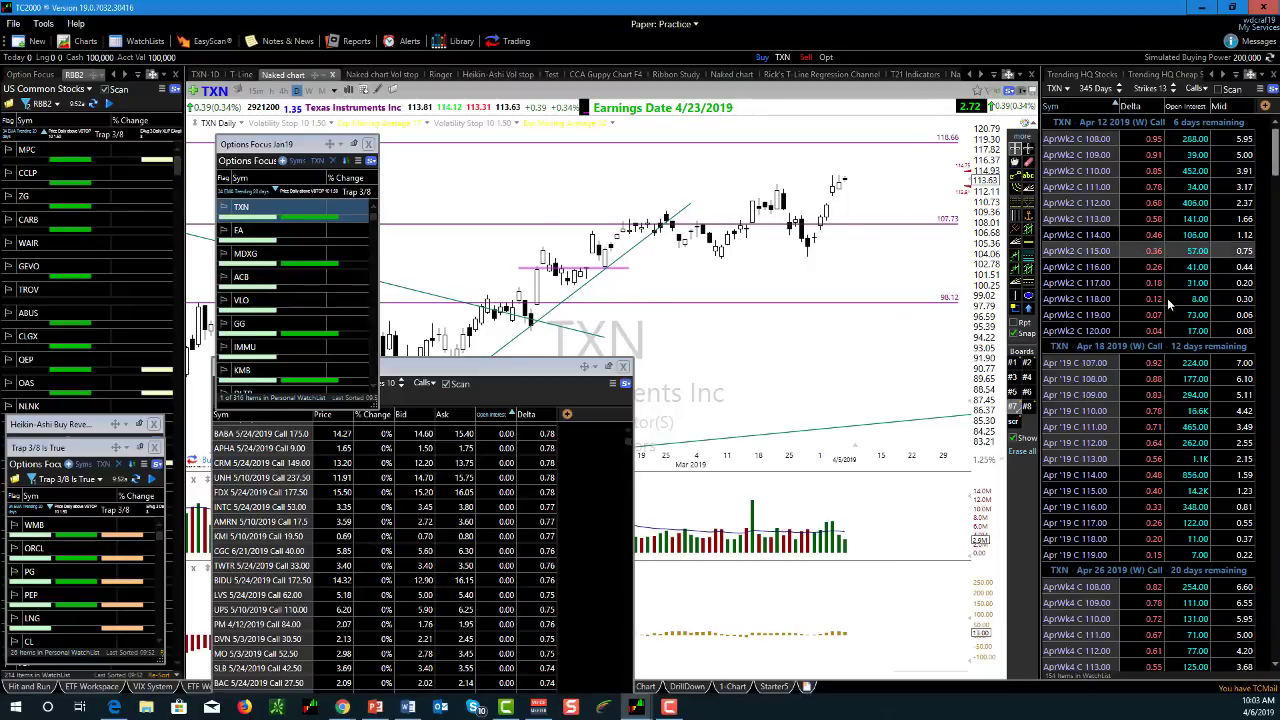
{"action": "scroll", "coordinate": [1237, 398], "scroll_direction": "down", "scroll_amount": 10}
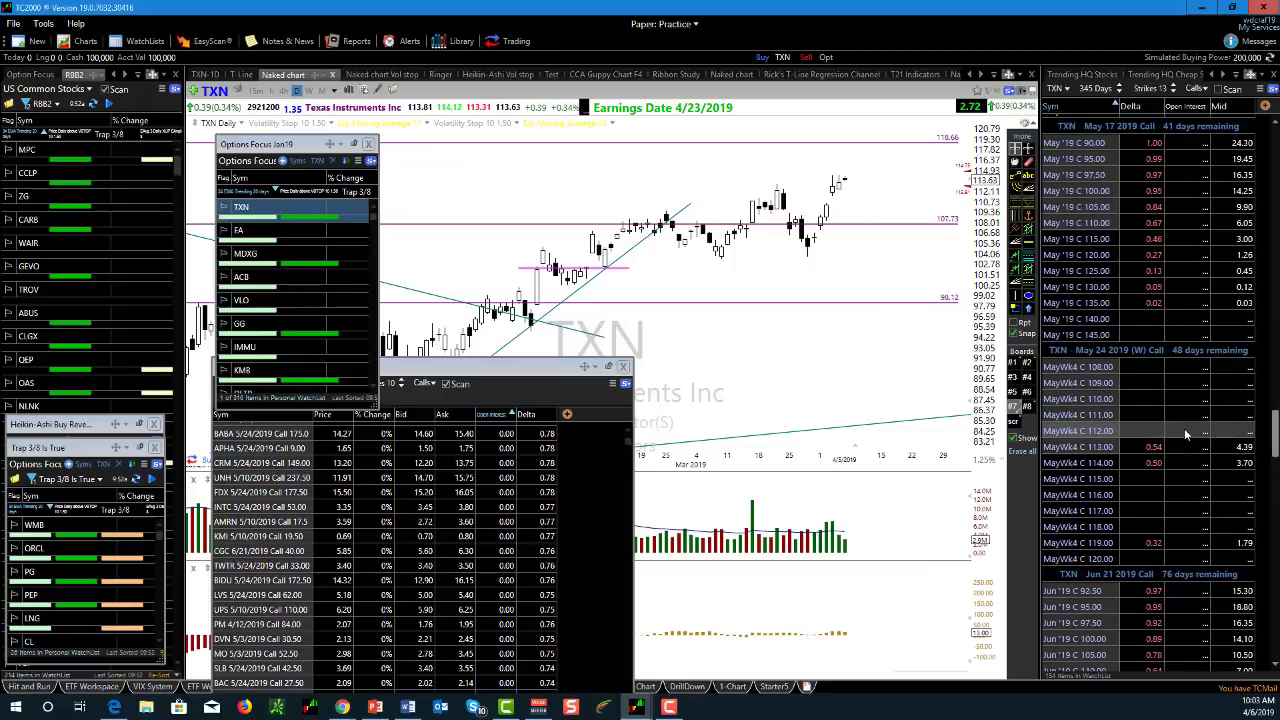
{"action": "scroll", "coordinate": [1200, 350], "scroll_direction": "down", "scroll_amount": 8}
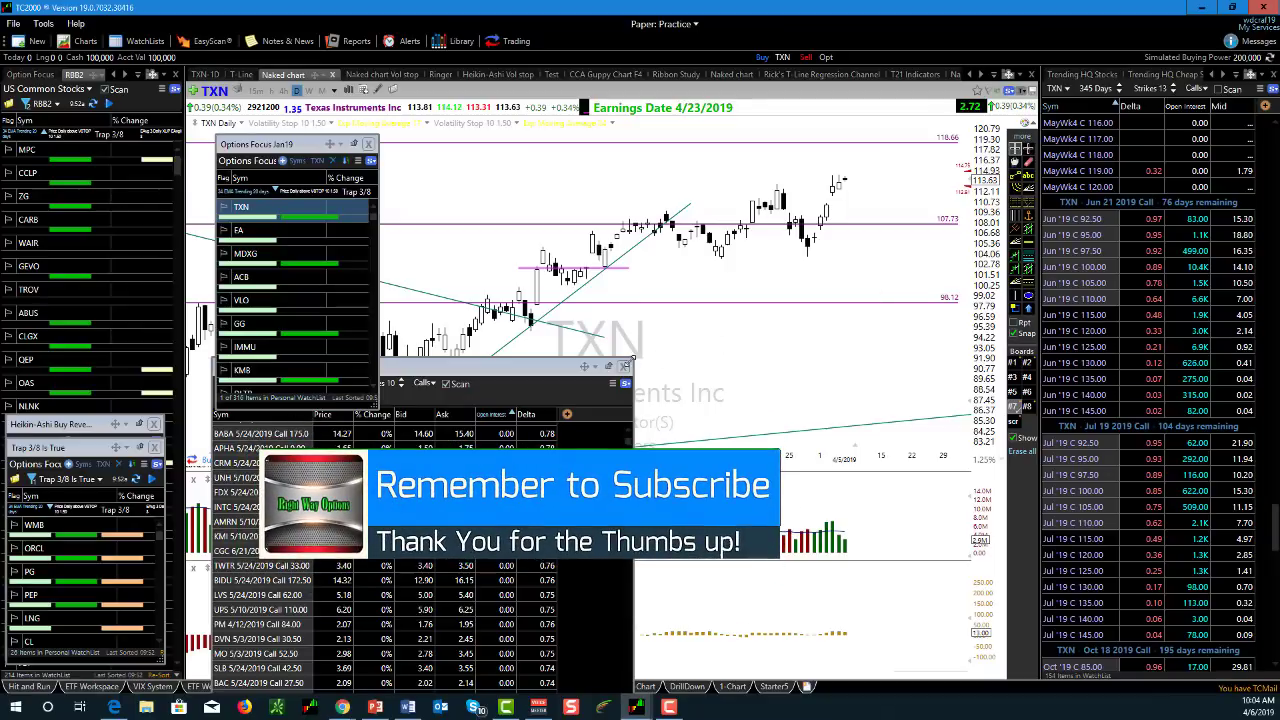
- Close the EasyScan, dock Options Focus Jan19 back on the left, and step down to chart ACB
{"action": "left_click", "coordinate": [623, 366]}
{"action": "left_click_drag", "start_coordinate": [303, 145], "coordinate": [93, 179]}
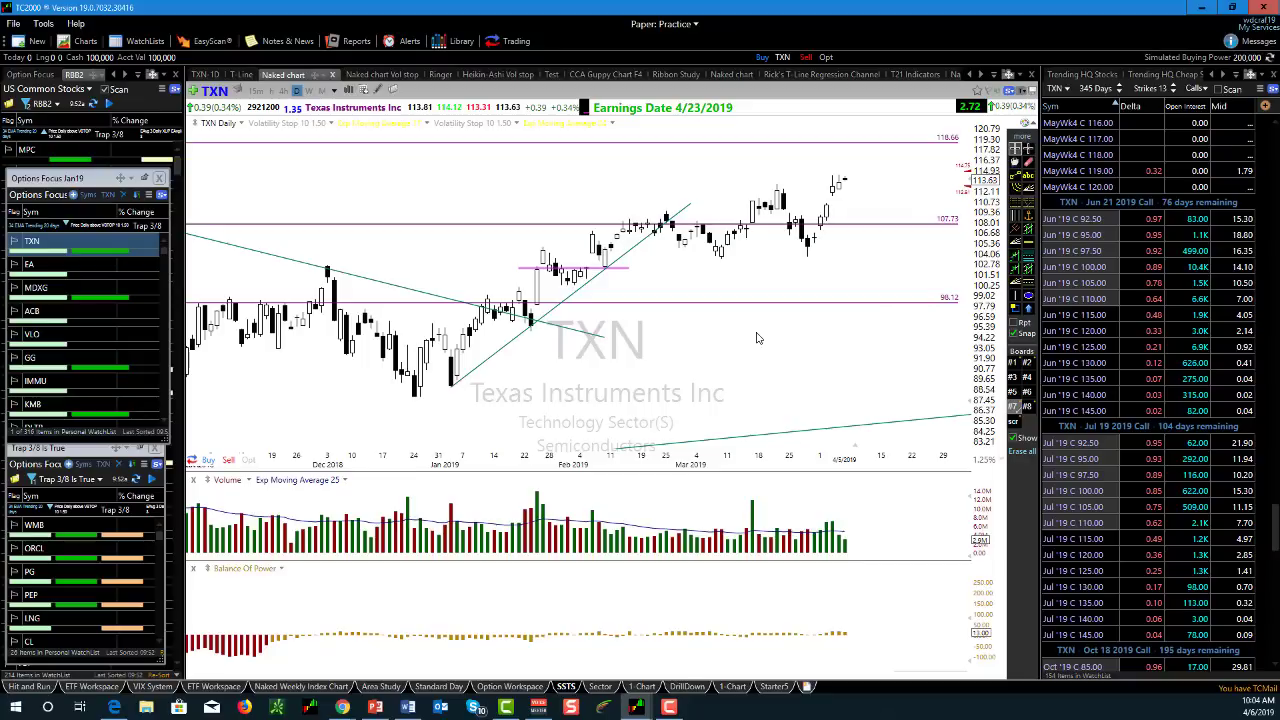
{"action": "key", "text": "Down"}
{"action": "key", "text": "Down"}
{"action": "key", "text": "Down"}
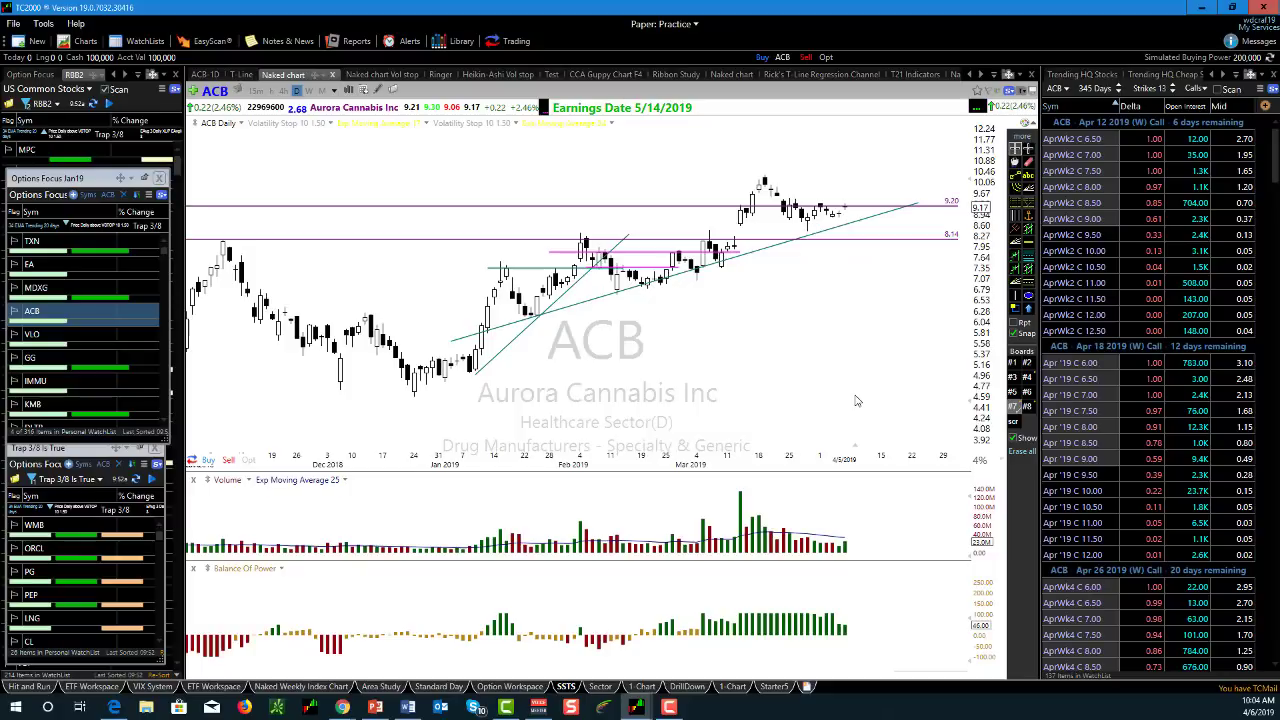
- Draw a green rising trendline from February 8 below the ACB price bars
{"action": "left_click", "coordinate": [1028, 124]}
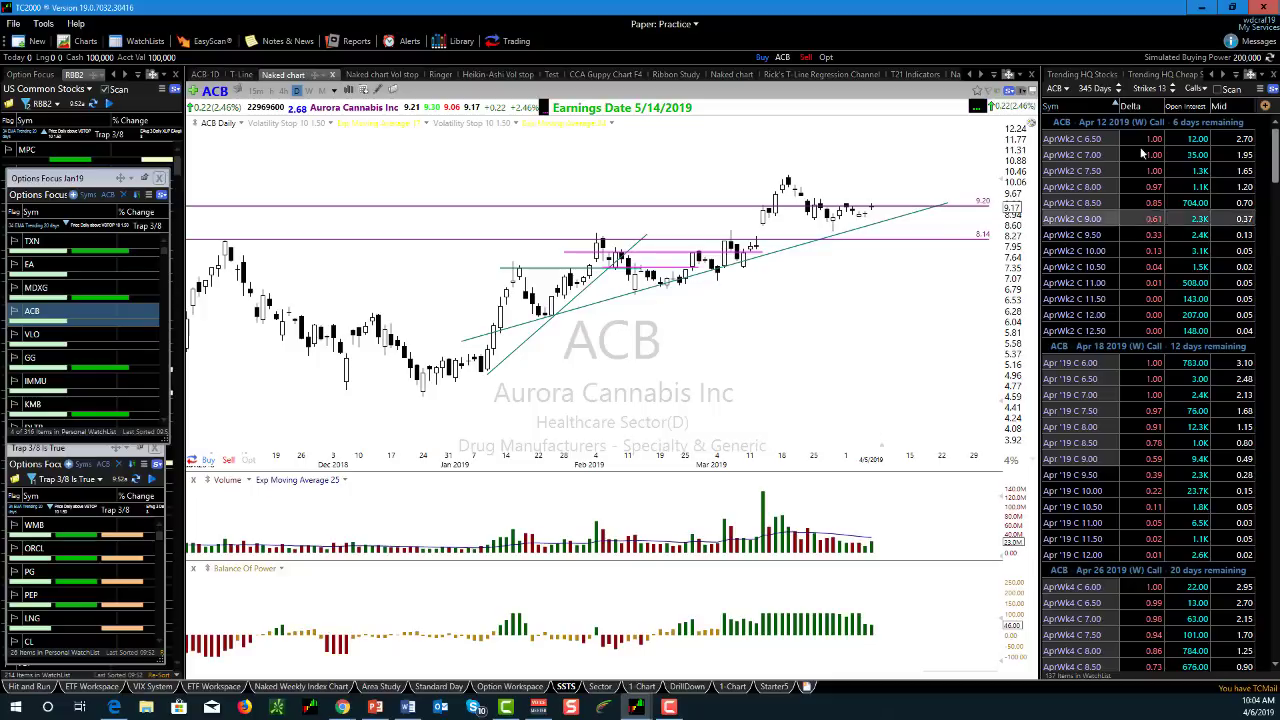
{"action": "left_click", "coordinate": [1031, 126]}
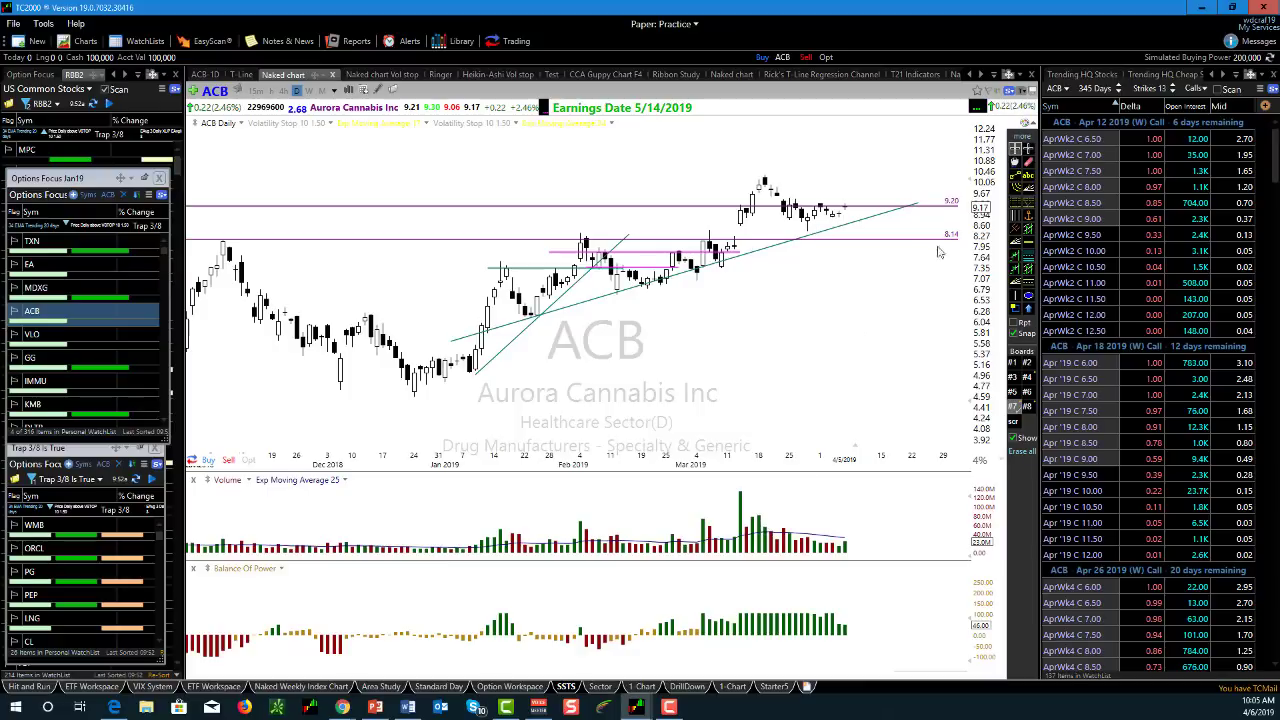
{"action": "left_click", "coordinate": [1017, 177]}
{"action": "left_click_drag", "start_coordinate": [604, 388], "coordinate": [886, 304]}
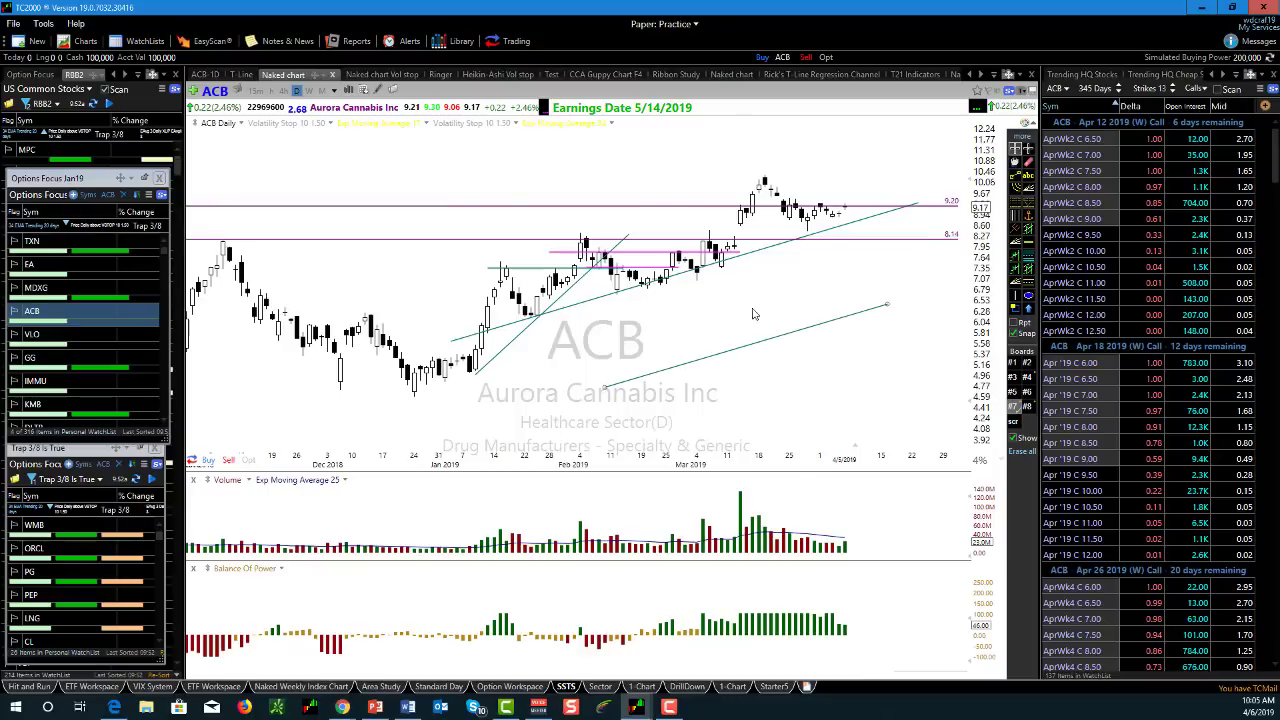
- Add a magenta arrow pointing at the mid-January breakout candles
{"action": "left_click", "coordinate": [738, 354]}
{"action": "mouse_move", "coordinate": [736, 355]}
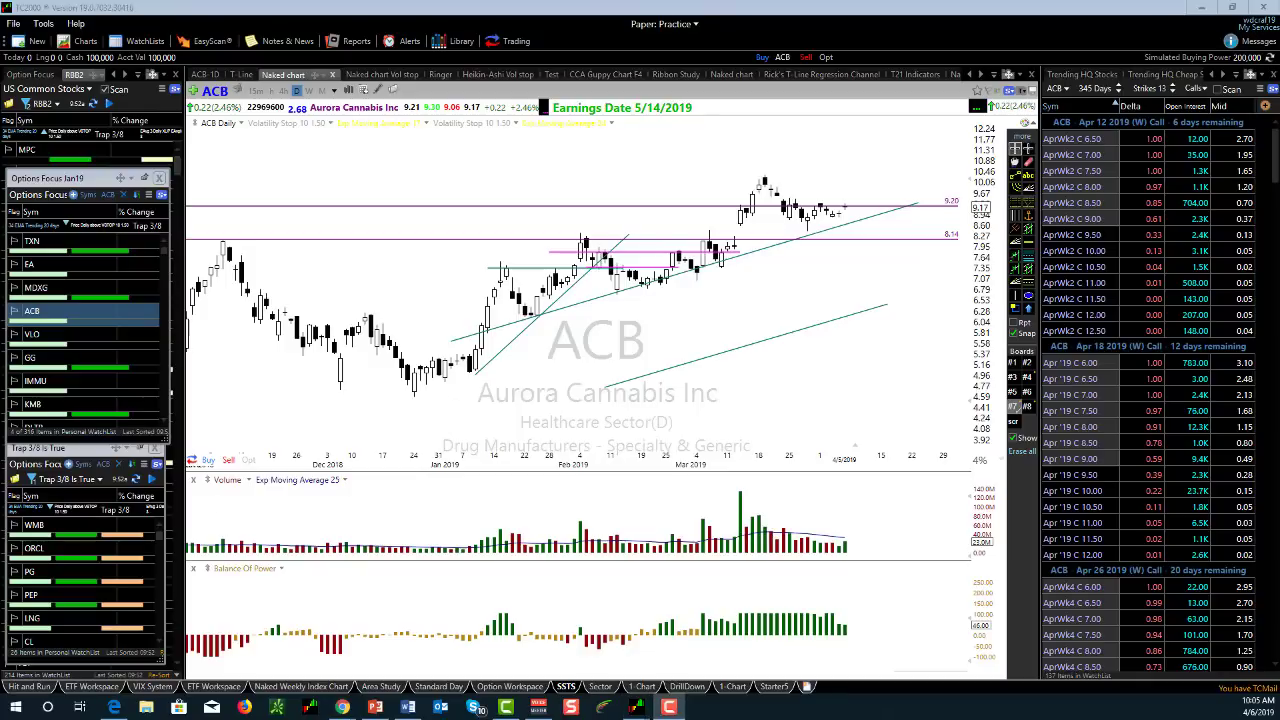
{"action": "left_click_drag", "start_coordinate": [479, 424], "coordinate": [488, 342]}
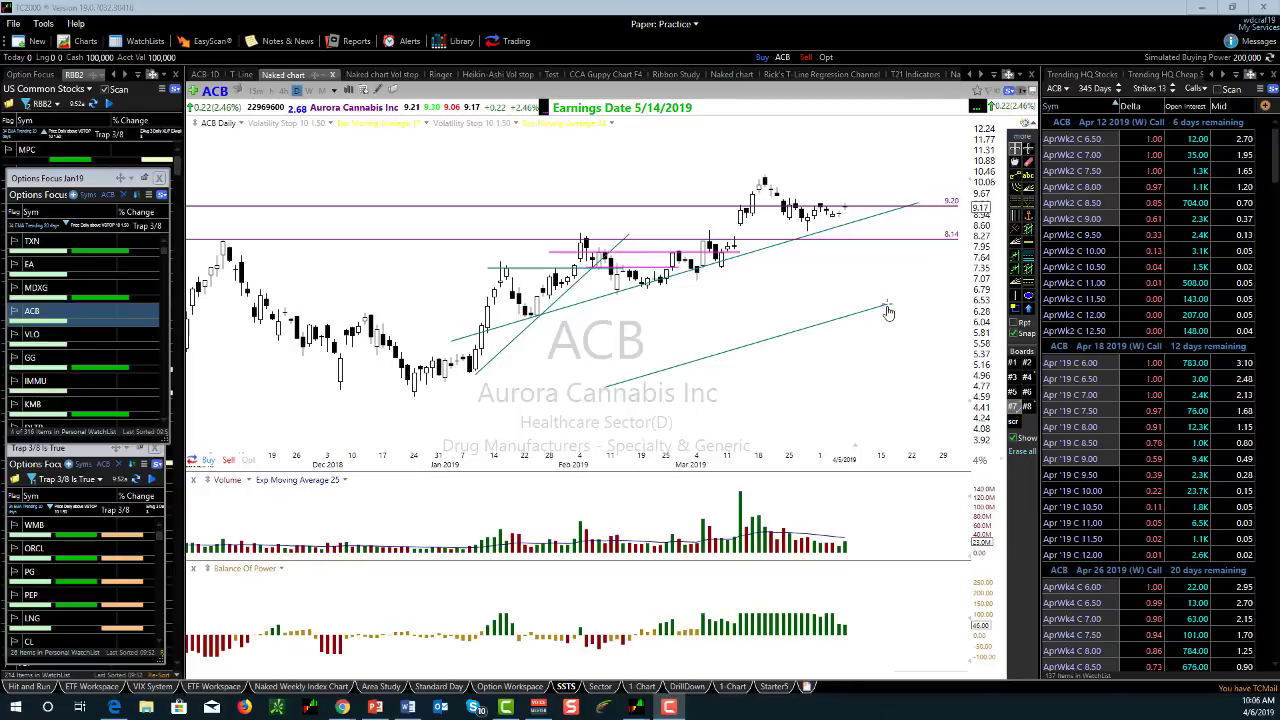
- Make the lower green trendline horizontal and place it as a short line above 9.20 at upper left
{"action": "left_click", "coordinate": [887, 310], "text": "shift"}
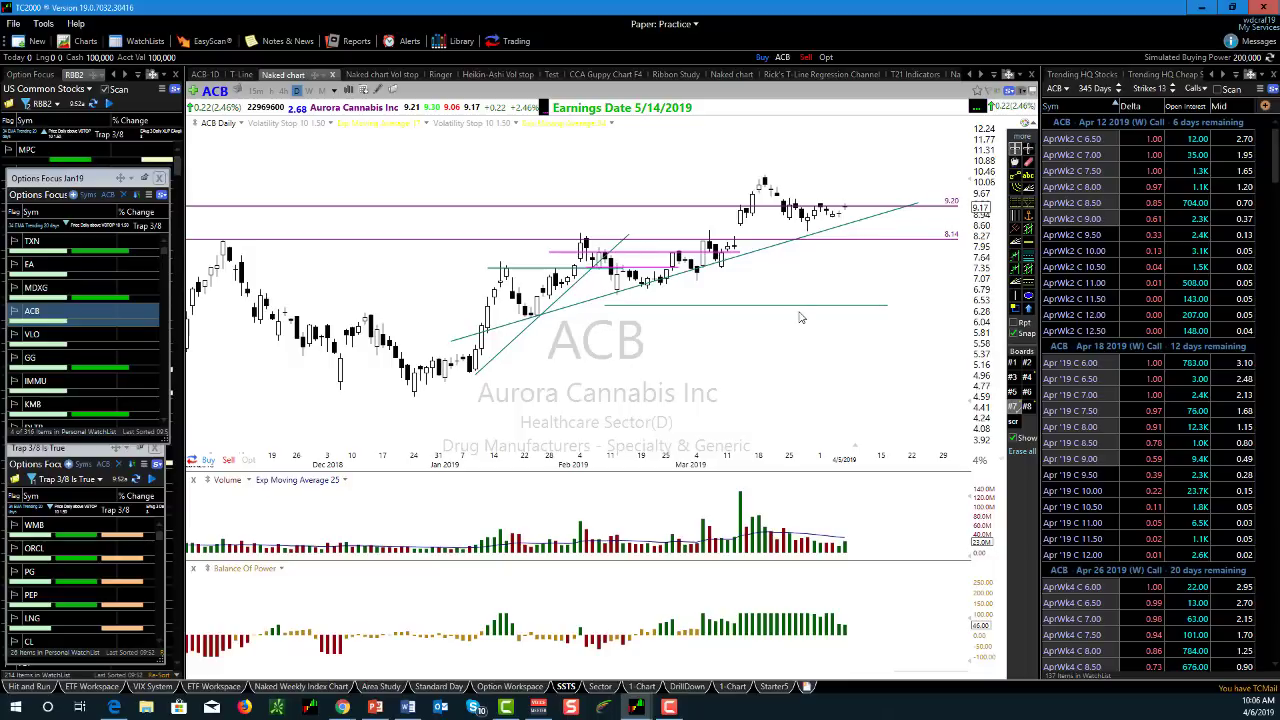
{"action": "left_click_drag", "start_coordinate": [794, 314], "coordinate": [427, 166]}
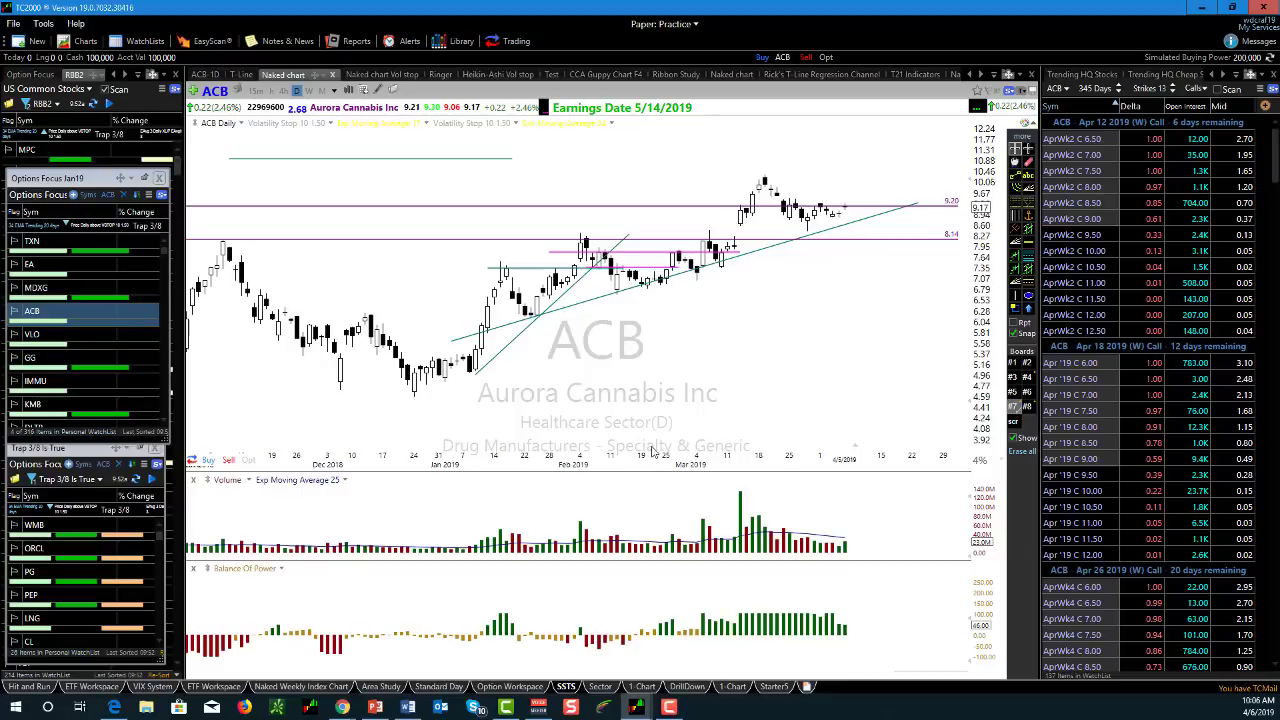
{"action": "mouse_move", "coordinate": [512, 166]}
{"action": "left_mouse_down"}
{"action": "mouse_move", "coordinate": [633, 205]}
{"action": "mouse_move", "coordinate": [915, 180]}
{"action": "mouse_move", "coordinate": [926, 135]}
{"action": "mouse_move", "coordinate": [935, 198]}
{"action": "mouse_move", "coordinate": [930, 214]}
{"action": "mouse_move", "coordinate": [884, 162]}
{"action": "mouse_move", "coordinate": [502, 167]}
{"action": "left_mouse_up"}
{"action": "mouse_move", "coordinate": [502, 167]}
{"action": "left_mouse_down"}
{"action": "mouse_move", "coordinate": [820, 166]}
{"action": "mouse_move", "coordinate": [860, 150]}
{"action": "mouse_move", "coordinate": [502, 188]}
{"action": "left_mouse_up"}
{"action": "left_click_drag", "start_coordinate": [607, 192], "coordinate": [869, 180]}
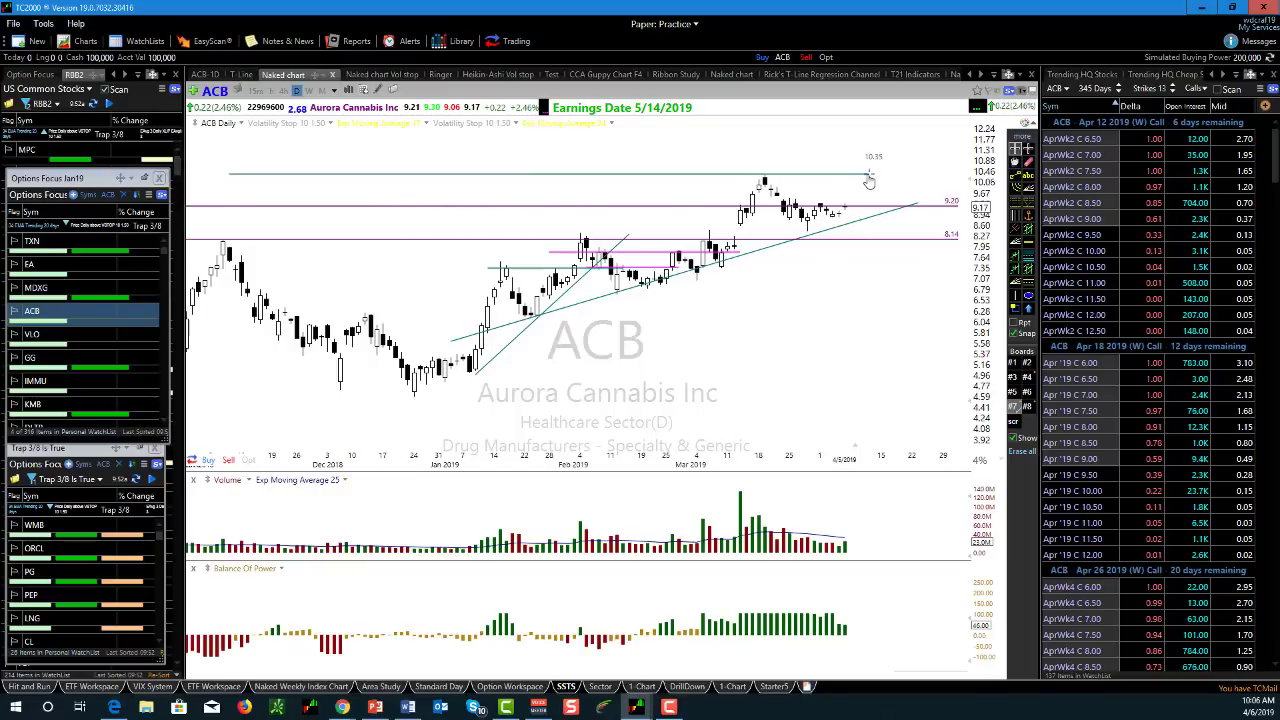
{"action": "left_click_drag", "start_coordinate": [869, 180], "coordinate": [347, 191]}
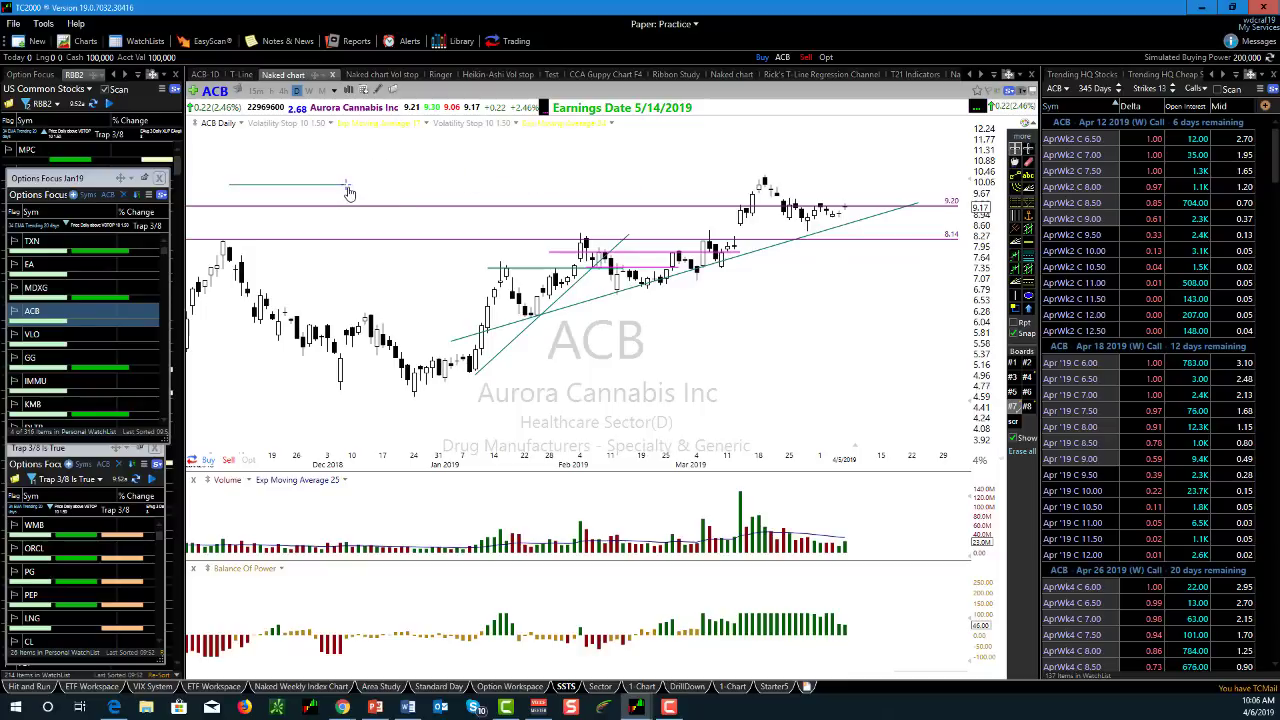
- Make the horizontal line thick and magenta, then drag it onto the latest ACB bars near 9.20
{"action": "right_click", "coordinate": [285, 190]}
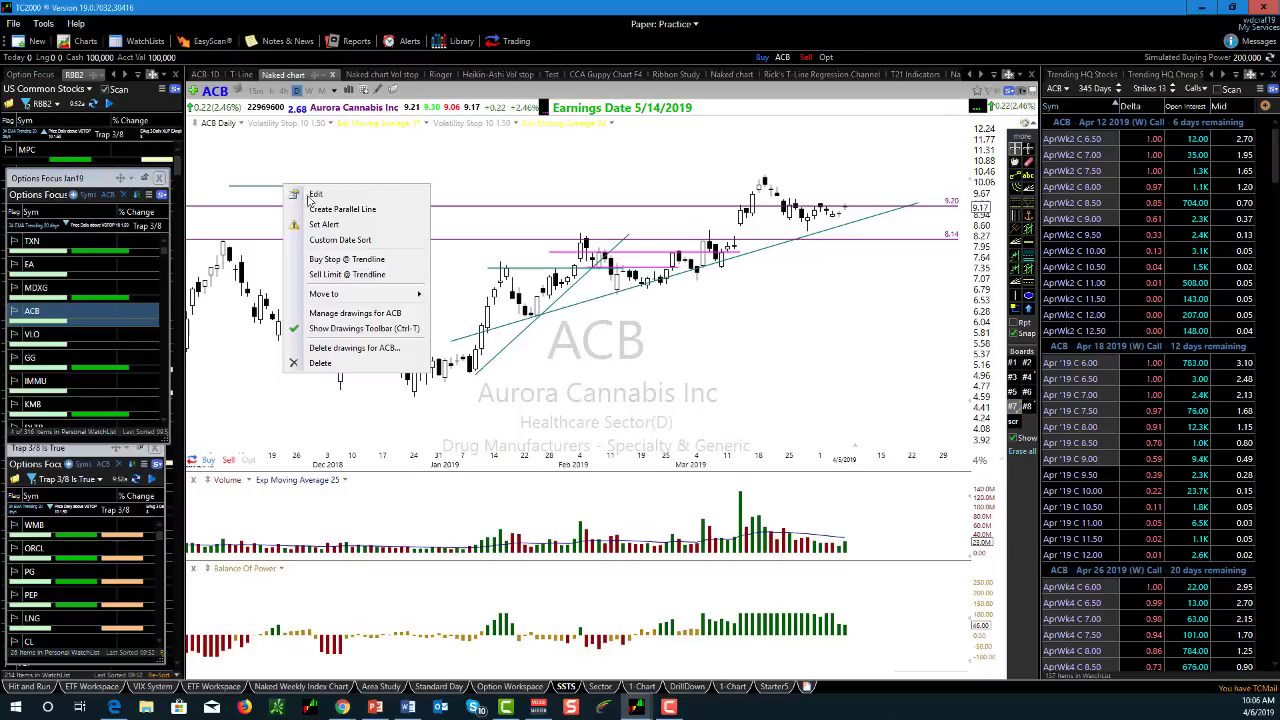
{"action": "left_click", "coordinate": [318, 195]}
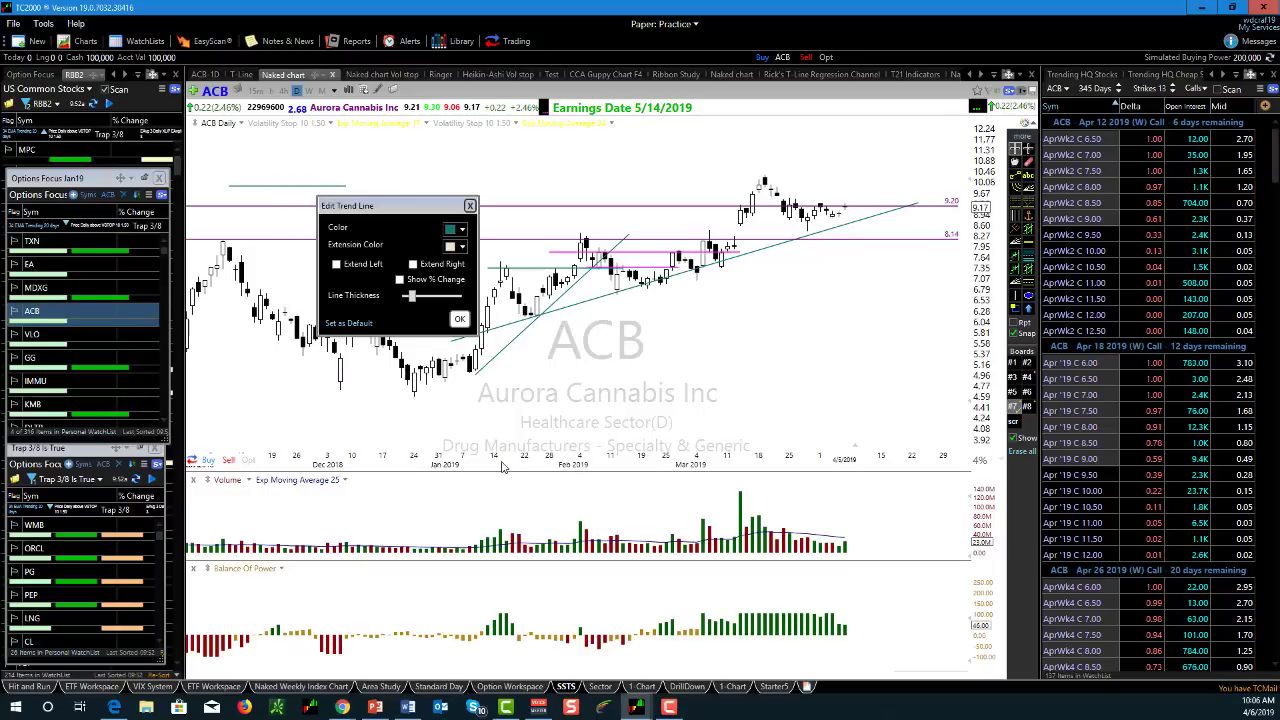
{"action": "left_click", "coordinate": [441, 300]}
{"action": "left_click_drag", "start_coordinate": [441, 300], "coordinate": [412, 306]}
{"action": "left_click", "coordinate": [462, 230]}
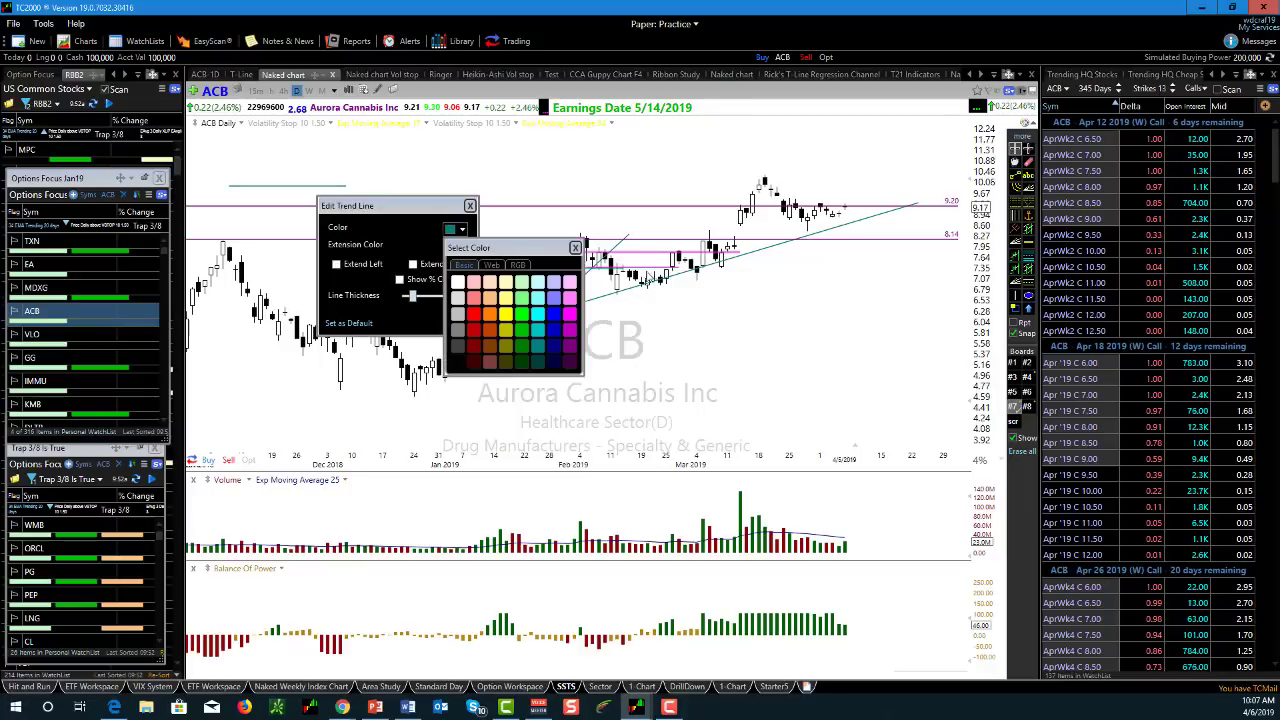
{"action": "left_click", "coordinate": [569, 315]}
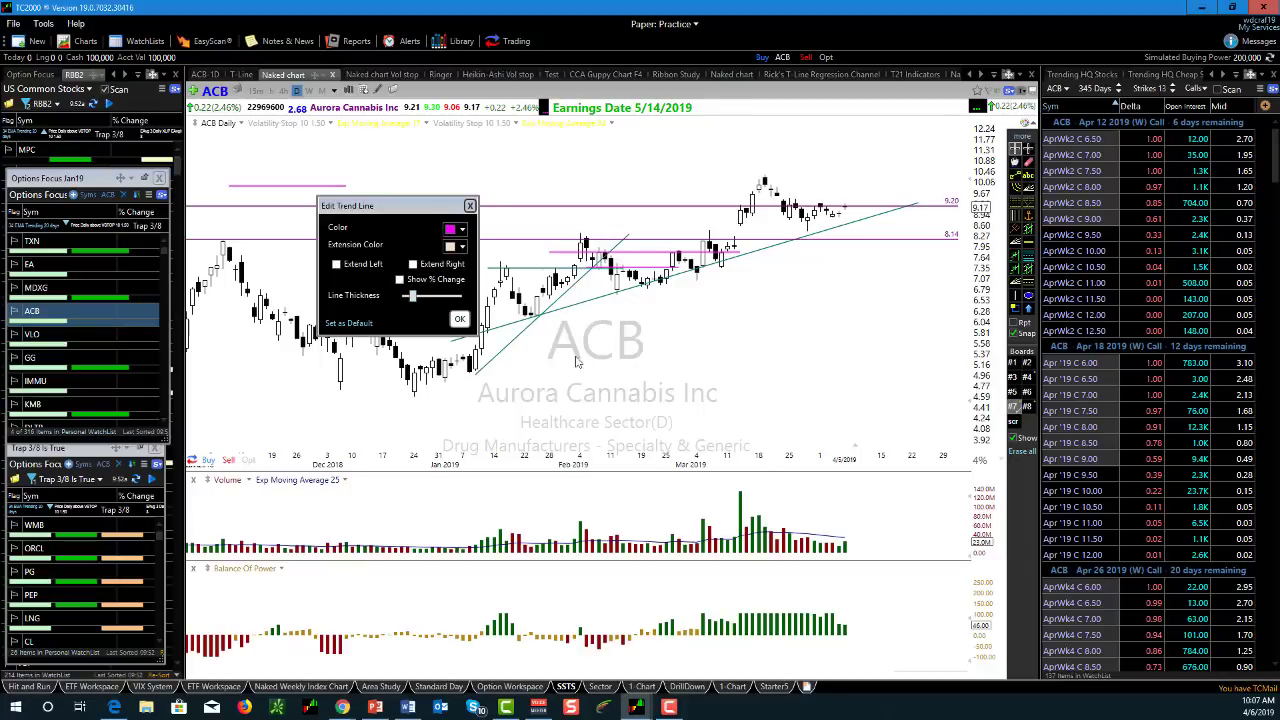
{"action": "left_click", "coordinate": [458, 320]}
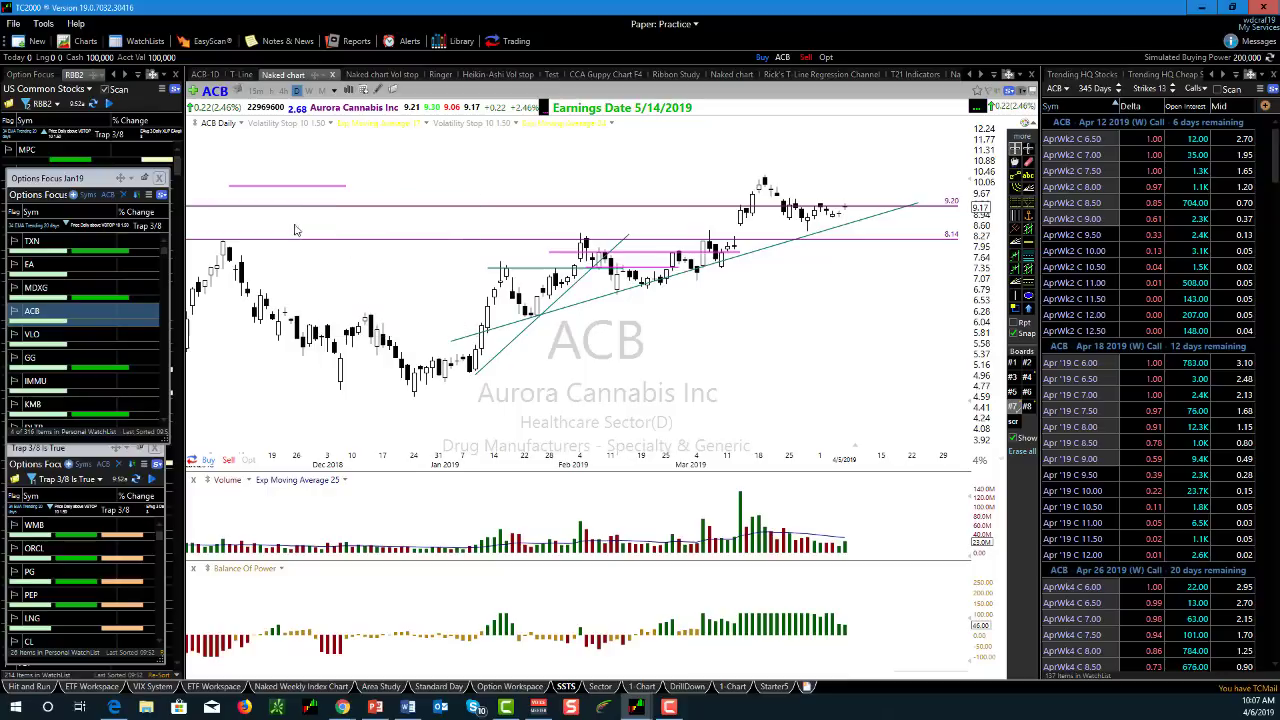
{"action": "left_click_drag", "start_coordinate": [277, 193], "coordinate": [827, 213]}
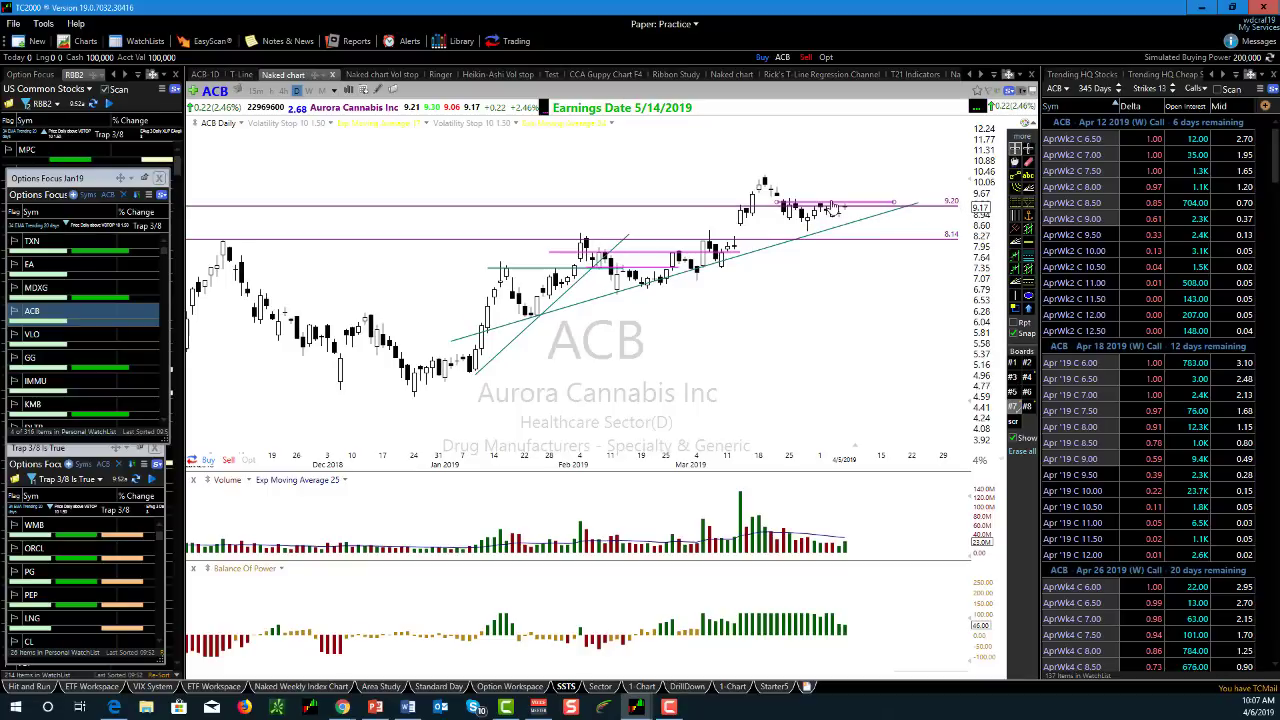
- Set a crossing alert on the magenta line, restarting 15 minutes later and monitored for 1 Month
{"action": "right_click", "coordinate": [830, 207]}
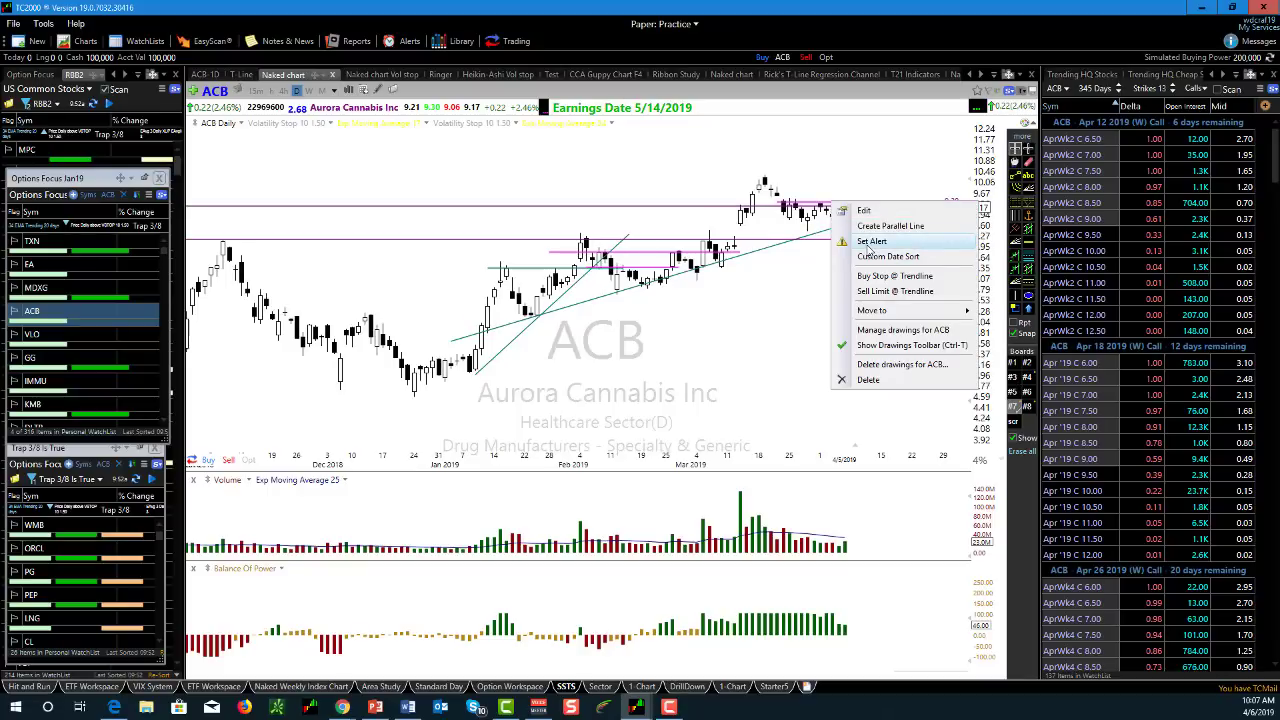
{"action": "left_click", "coordinate": [870, 242]}
{"action": "left_click_drag", "start_coordinate": [1005, 262], "coordinate": [553, 185]}
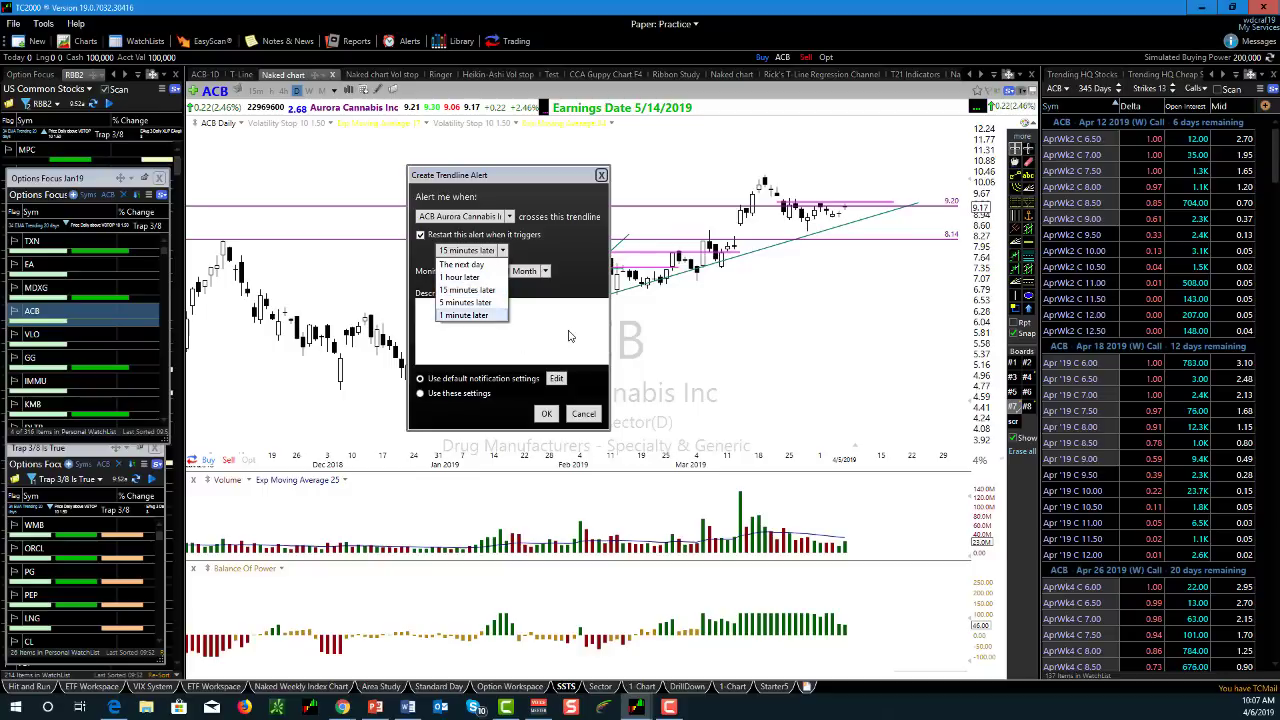
{"action": "left_click", "coordinate": [573, 263]}
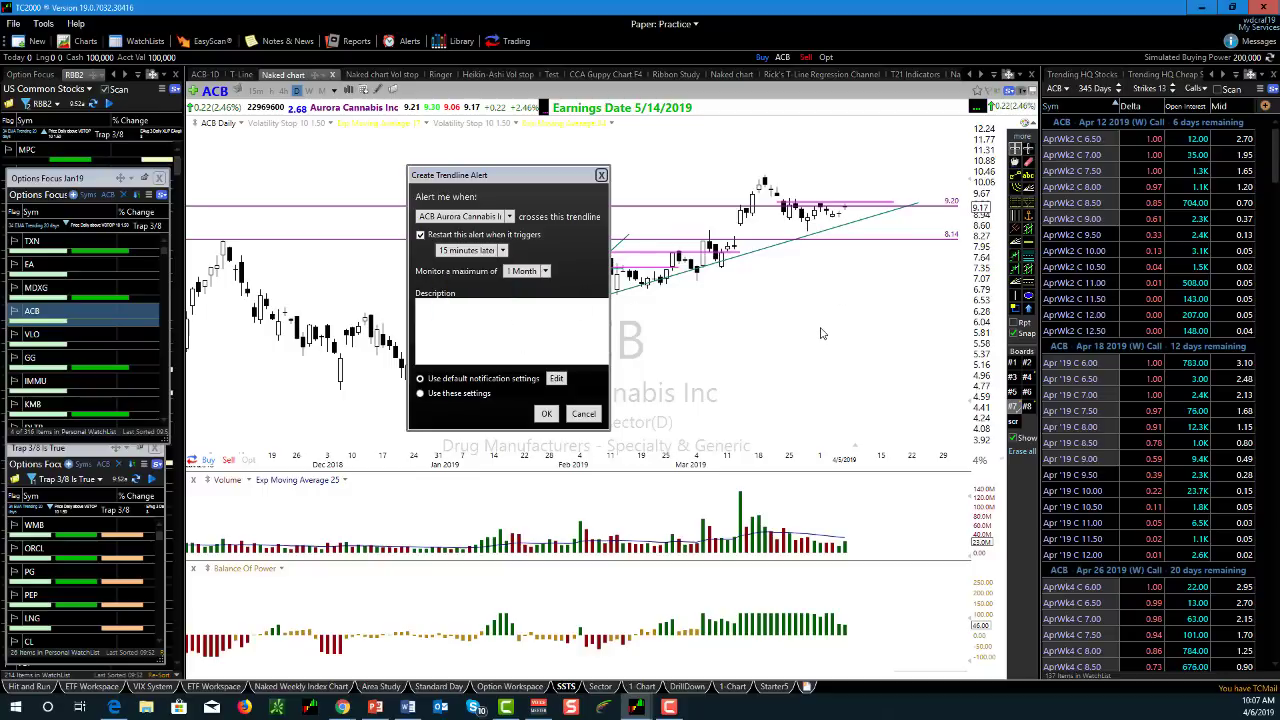
{"action": "left_click", "coordinate": [546, 271]}
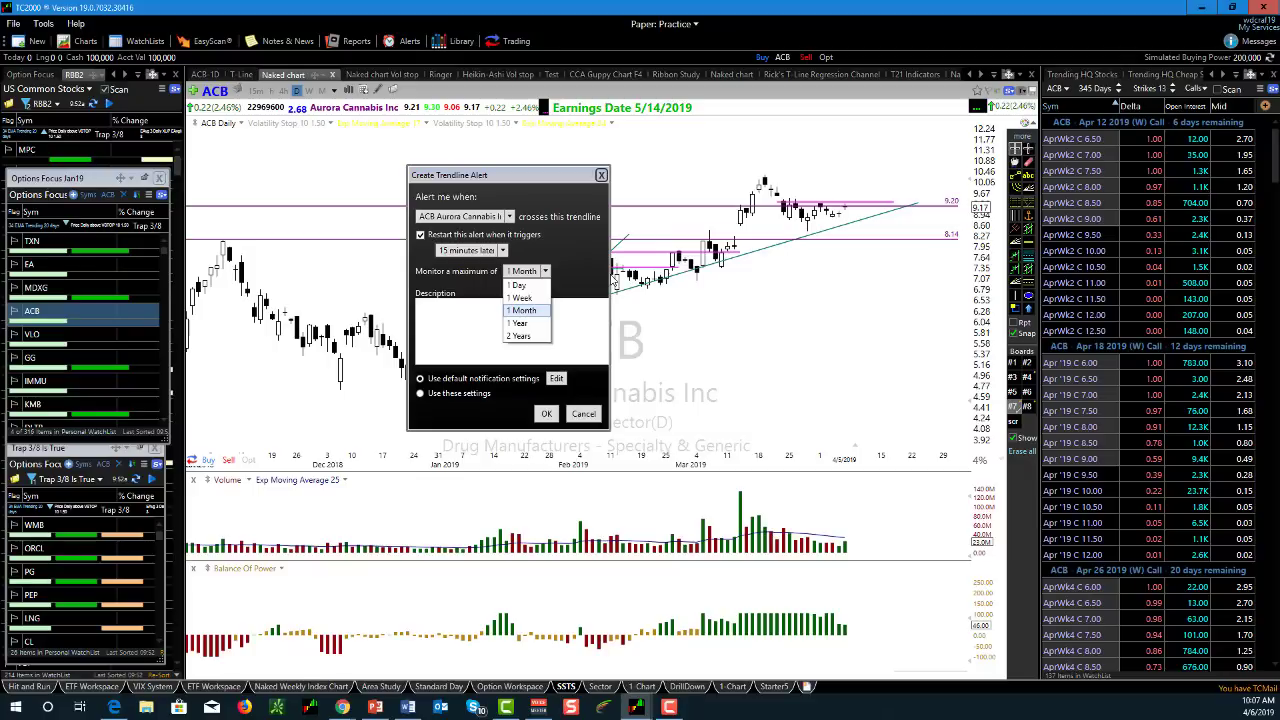
{"action": "left_click", "coordinate": [590, 274]}
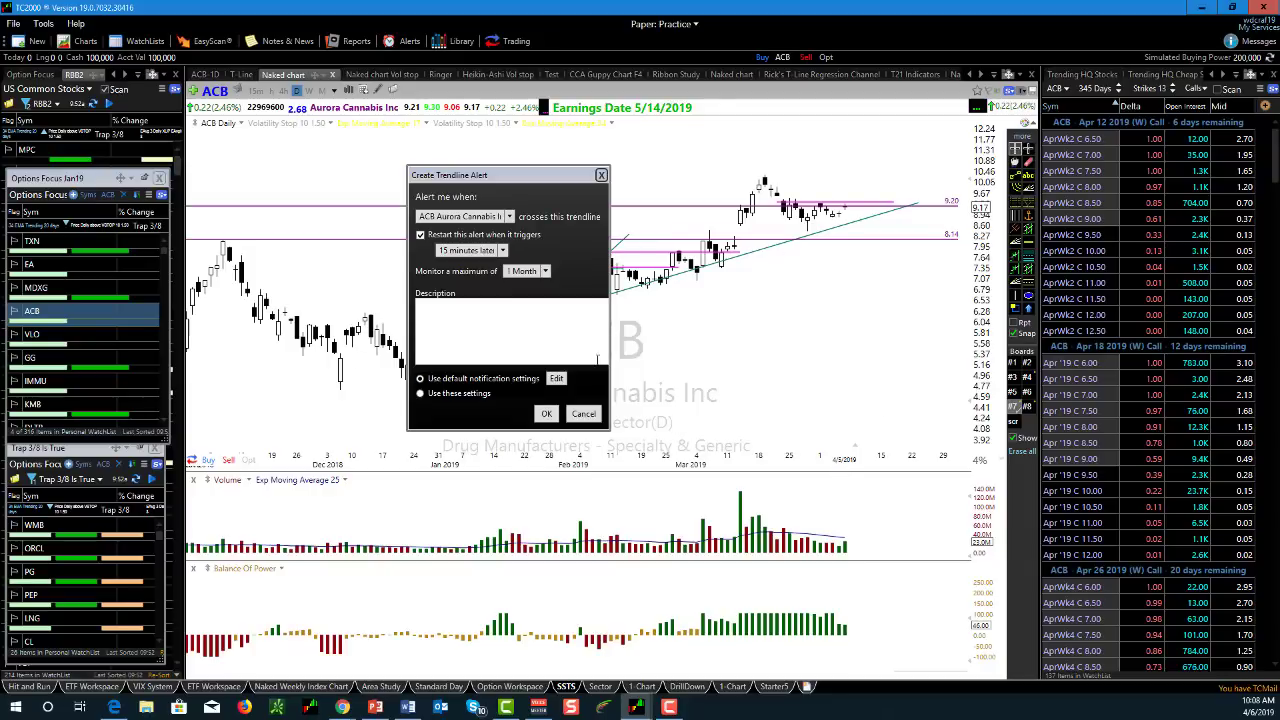
{"action": "left_click", "coordinate": [546, 413]}
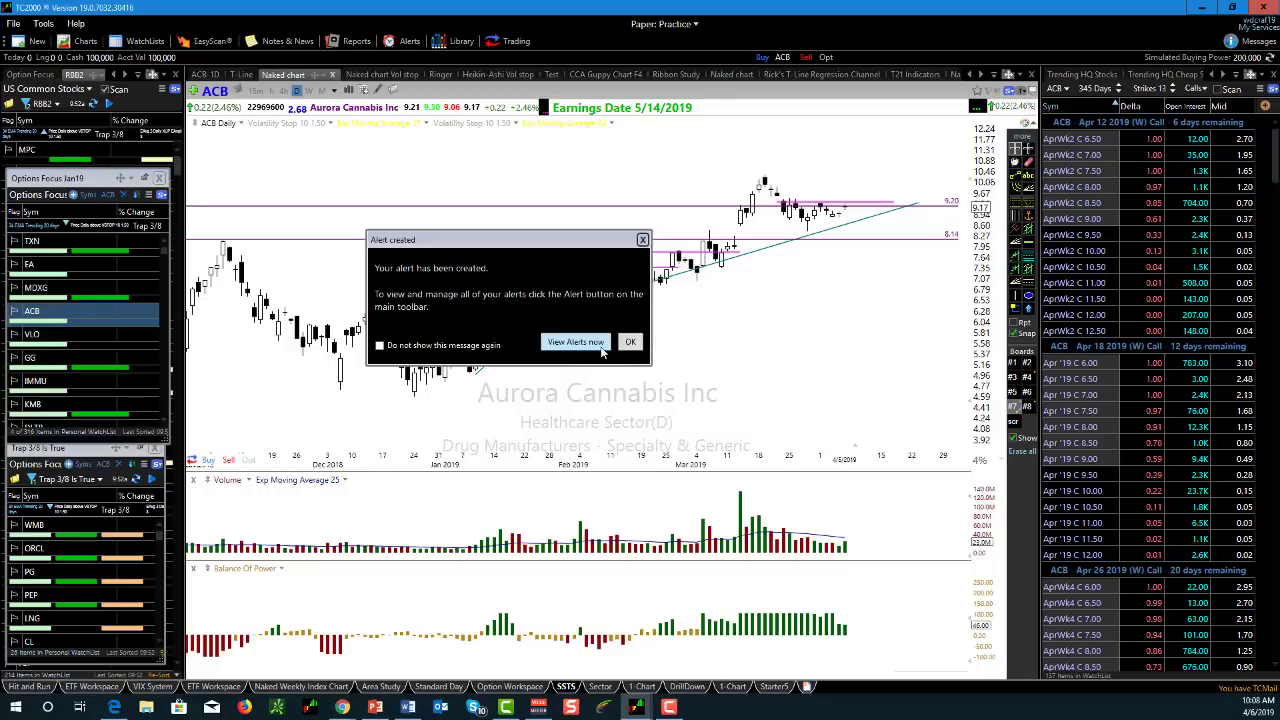
- Dismiss the confirmation and open the Alert Console listing 29 alerts, with the ACB Trend alert on top
{"action": "left_click", "coordinate": [632, 343]}
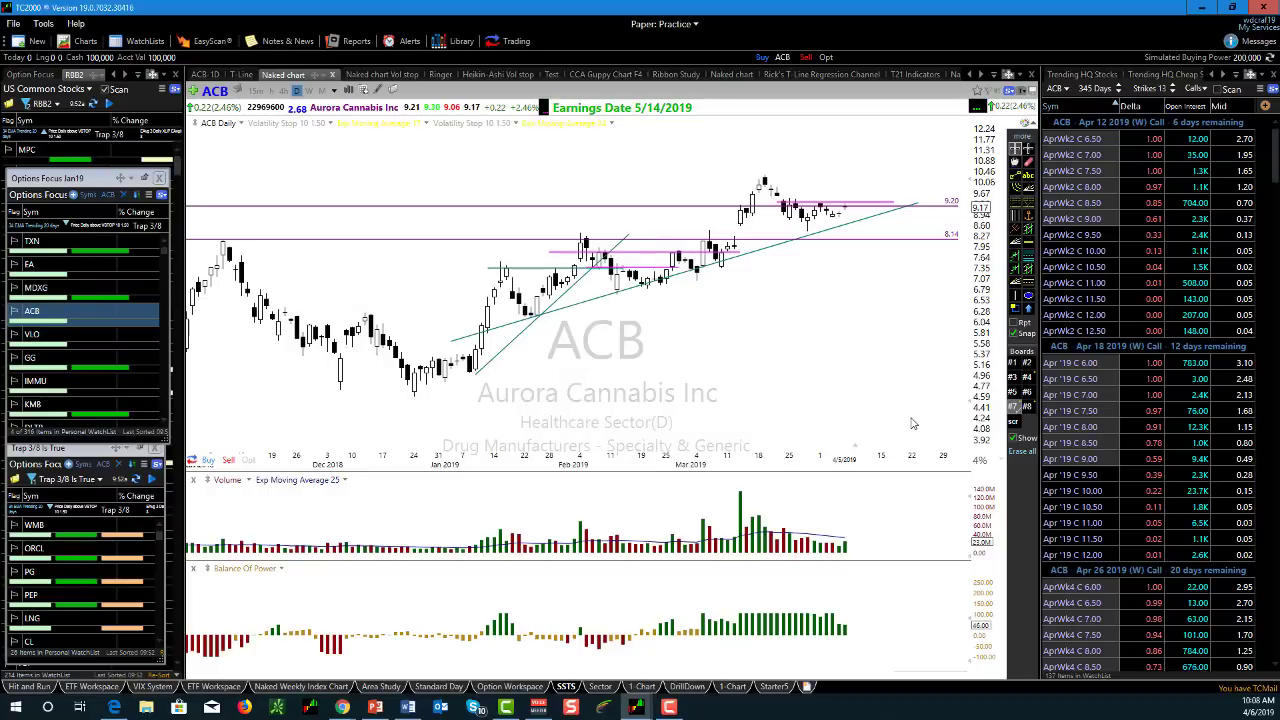
{"action": "left_click", "coordinate": [409, 41]}
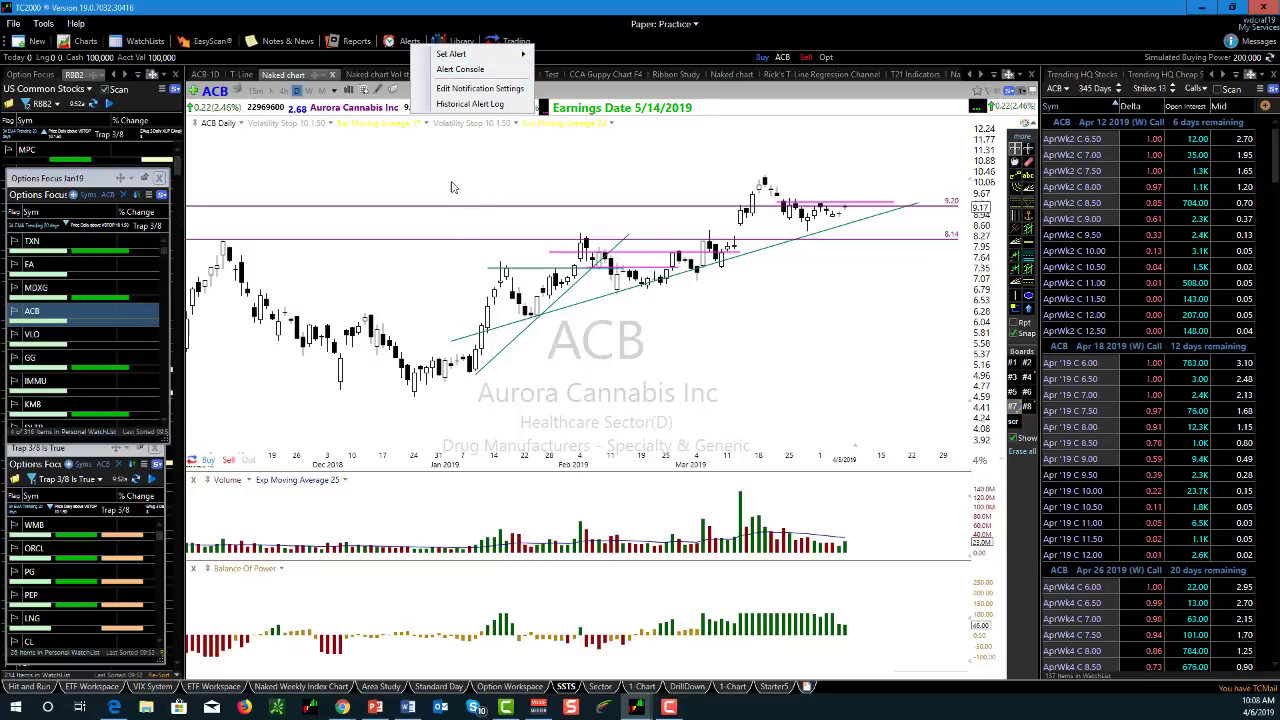
{"action": "left_click", "coordinate": [460, 70]}
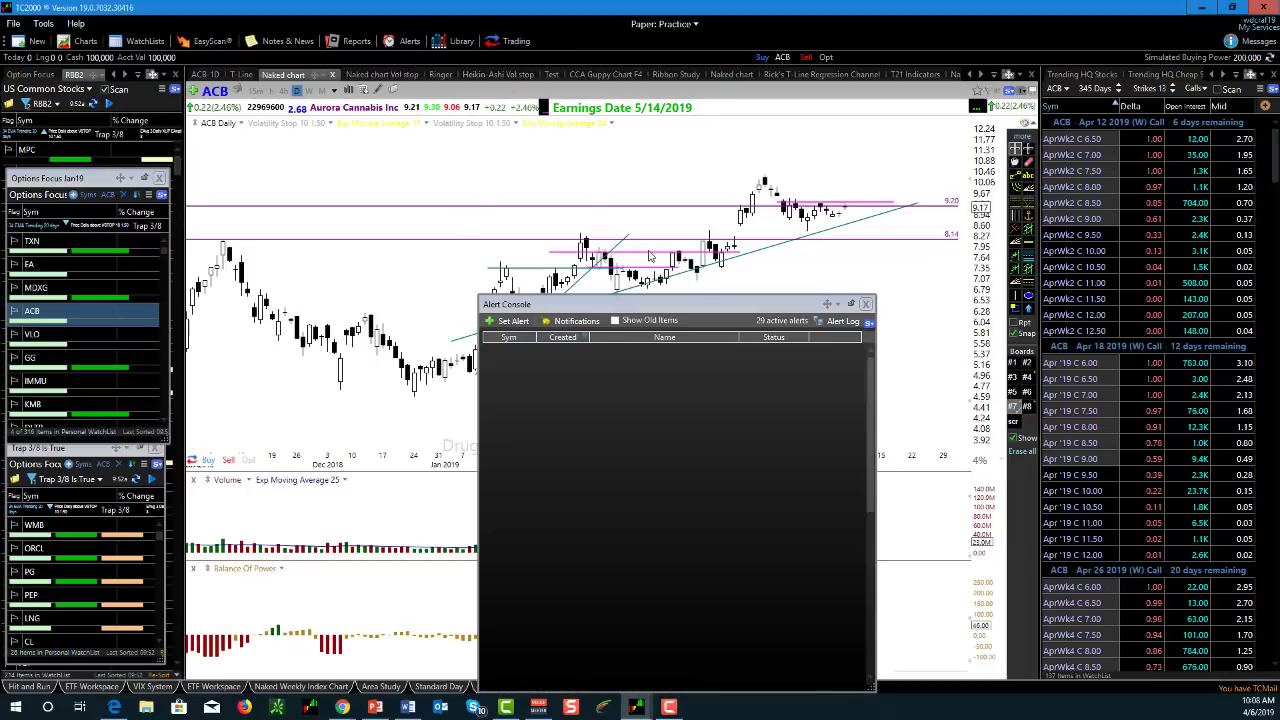
{"action": "left_click_drag", "start_coordinate": [765, 306], "coordinate": [565, 170]}
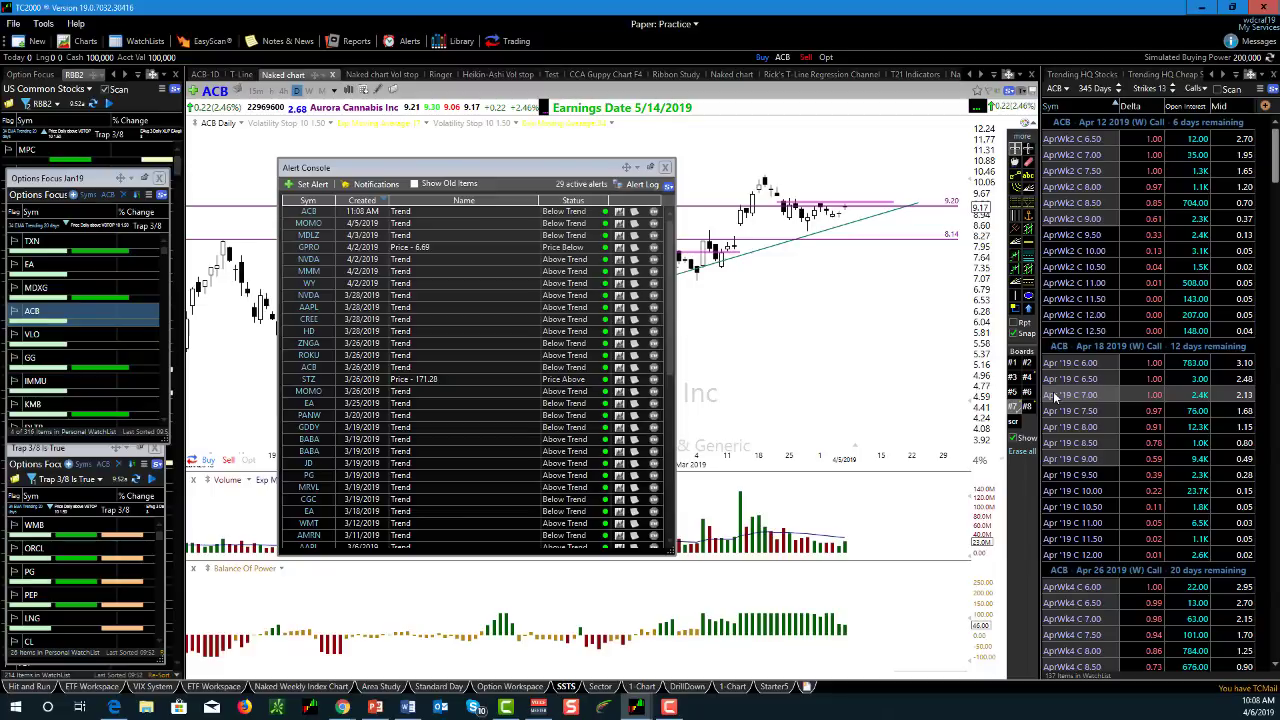
{"action": "left_click_drag", "start_coordinate": [52, 178], "coordinate": [257, 166]}
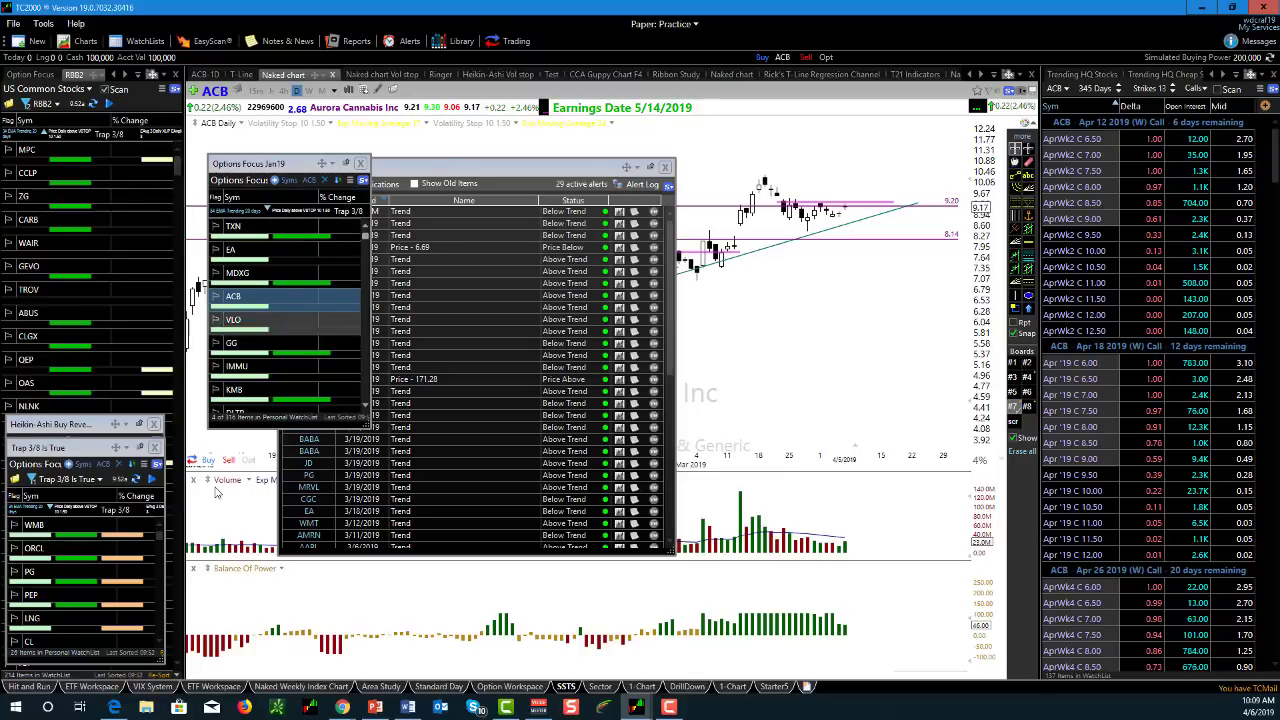
{"action": "left_click_drag", "start_coordinate": [292, 176], "coordinate": [96, 178]}
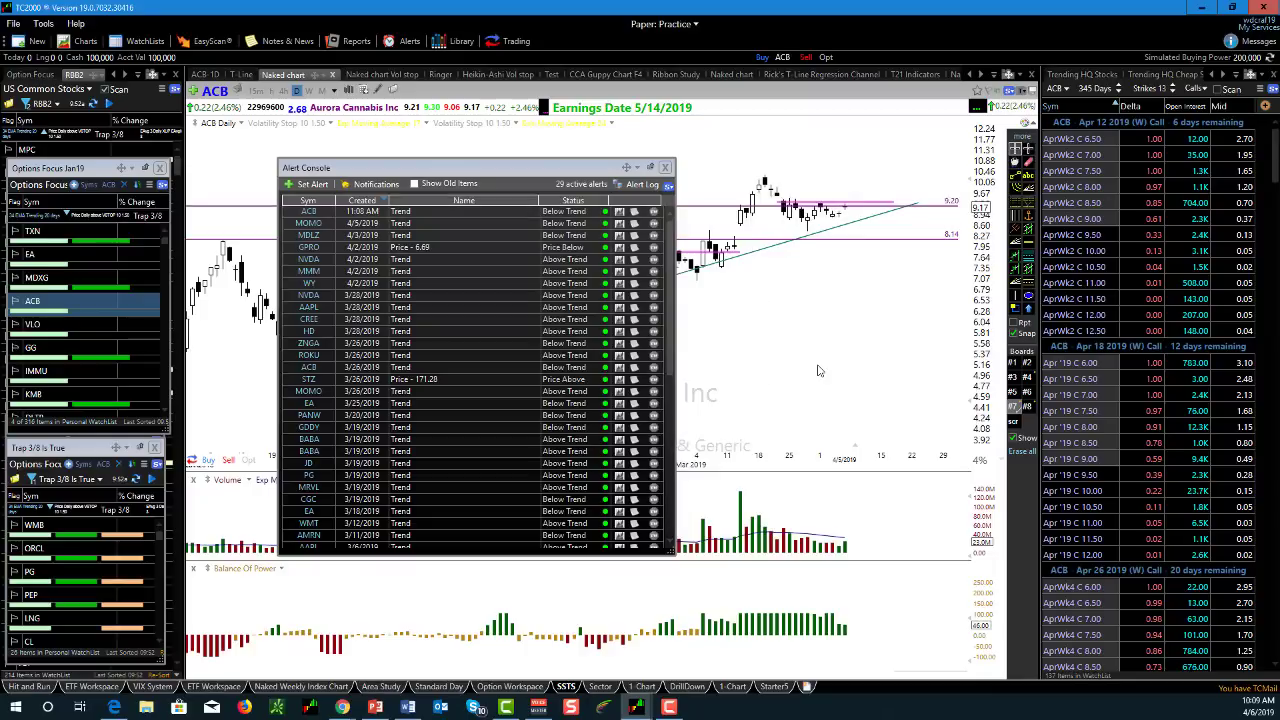
- Place a narrowed alert Messages panel at the top right and close the Alert Console
{"action": "left_click", "coordinate": [1231, 42]}
{"action": "left_click_drag", "start_coordinate": [1195, 62], "coordinate": [1080, 147]}
{"action": "left_click_drag", "start_coordinate": [946, 197], "coordinate": [883, 167]}
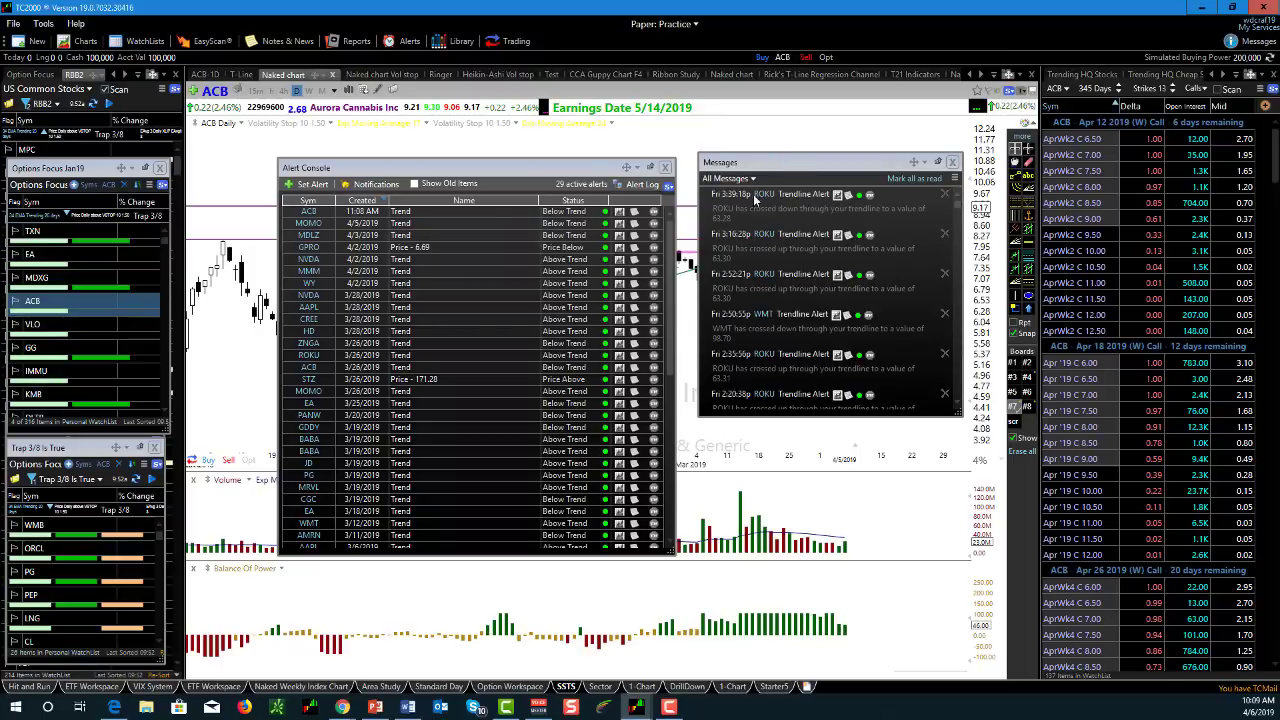
{"action": "left_click_drag", "start_coordinate": [697, 282], "coordinate": [760, 285]}
{"action": "left_click_drag", "start_coordinate": [855, 164], "coordinate": [1150, 65]}
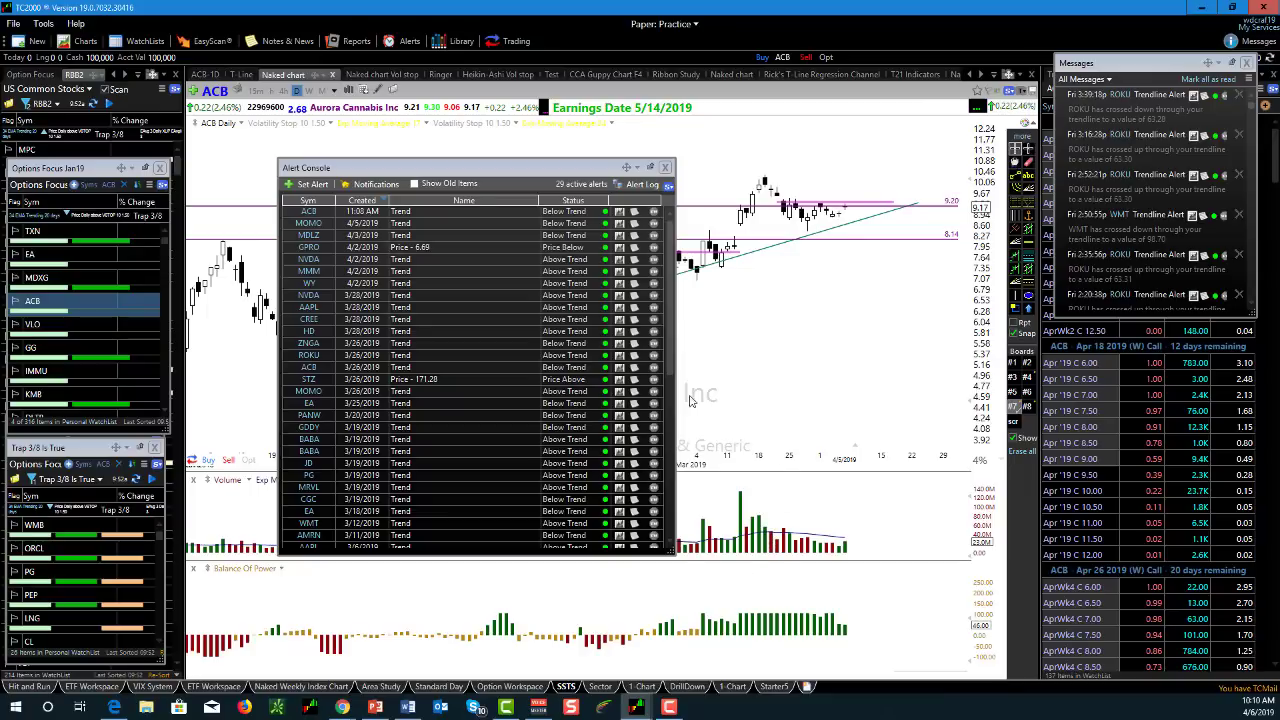
{"action": "left_click", "coordinate": [665, 167]}
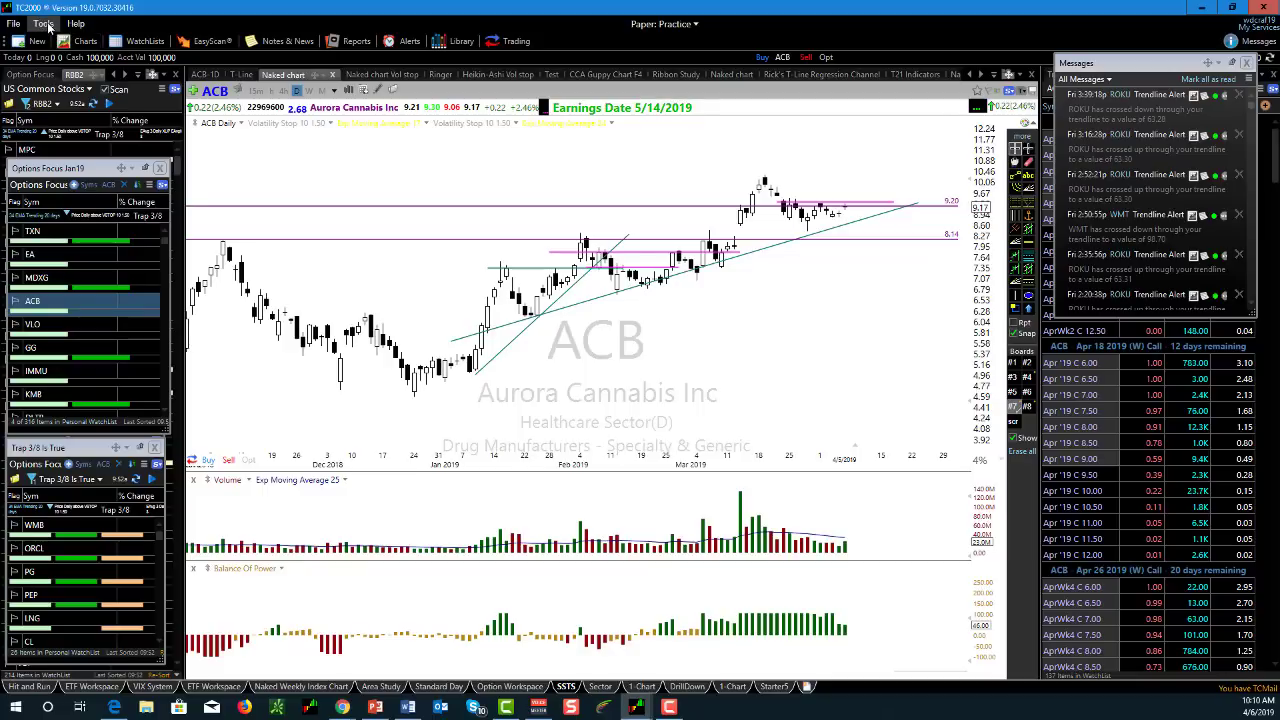
- Open System Settings from the utilities menu, centre it, and view the Charts settings
{"action": "left_click", "coordinate": [44, 23]}
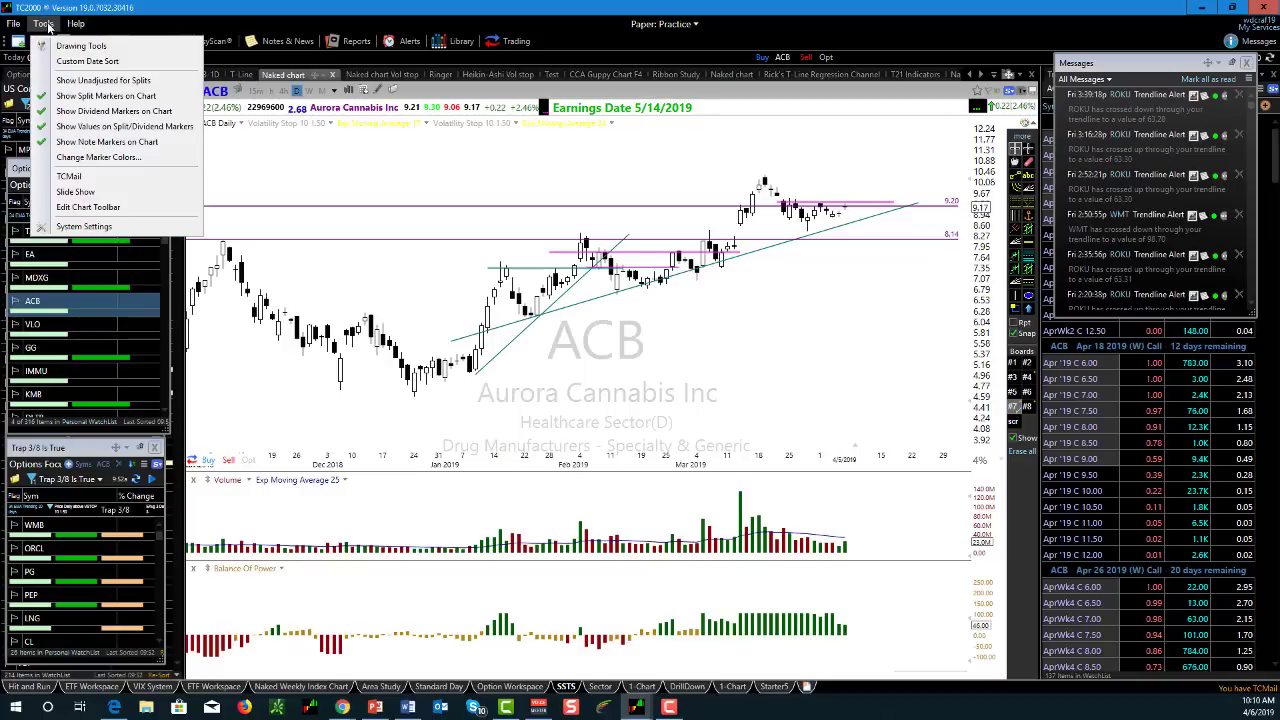
{"action": "left_click", "coordinate": [84, 226]}
{"action": "left_click_drag", "start_coordinate": [262, 67], "coordinate": [569, 103]}
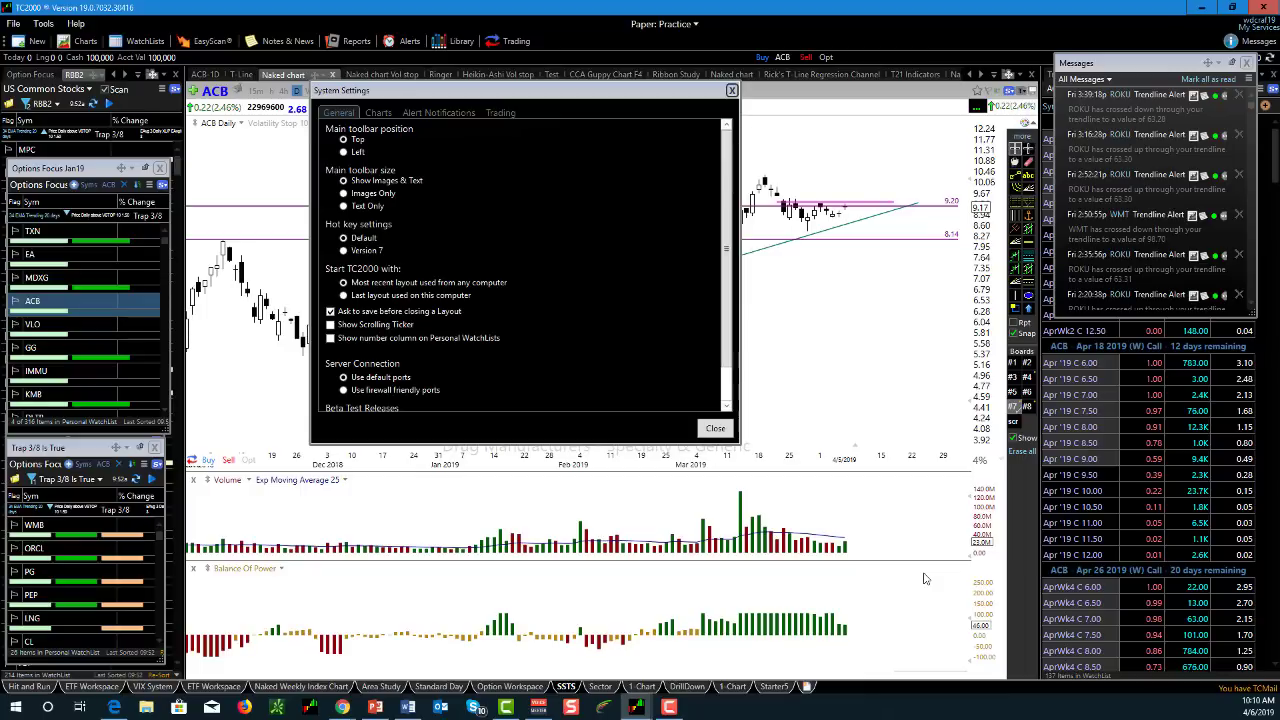
{"action": "left_click", "coordinate": [379, 113]}
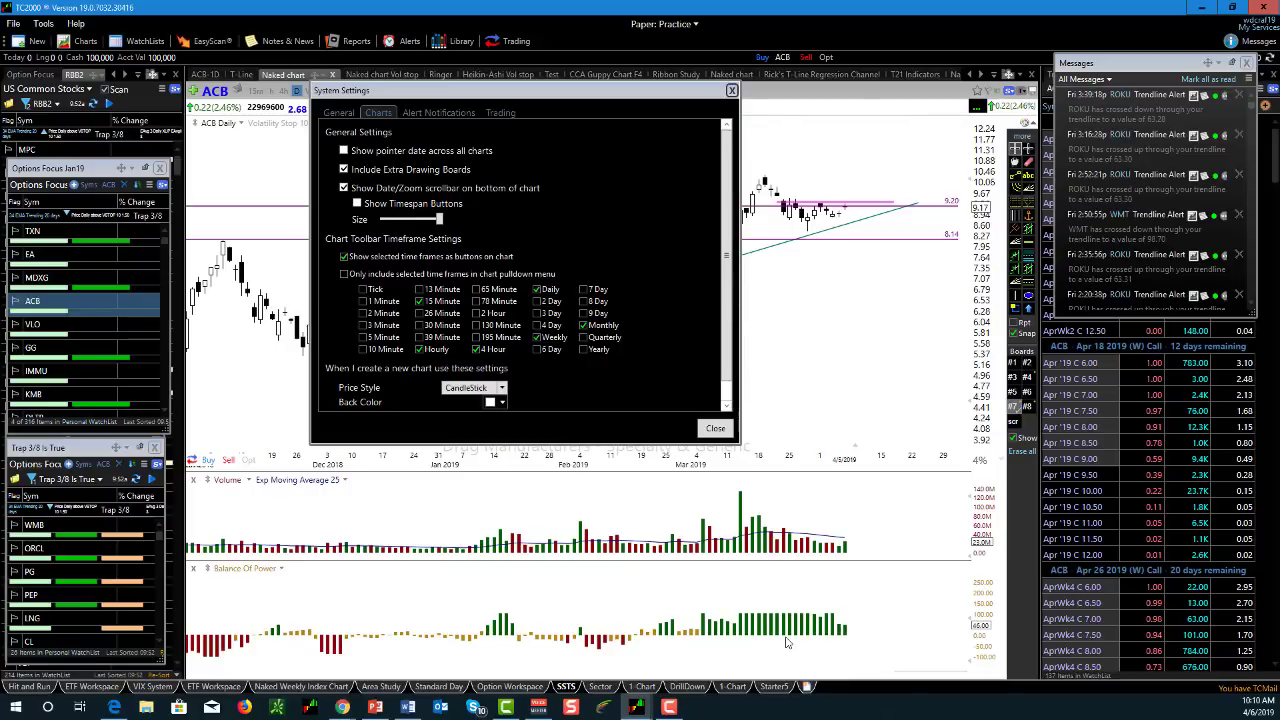
- Review the Alert Notifications settings, then return to General and scroll down to Beta Test Releases
{"action": "left_click", "coordinate": [432, 113]}
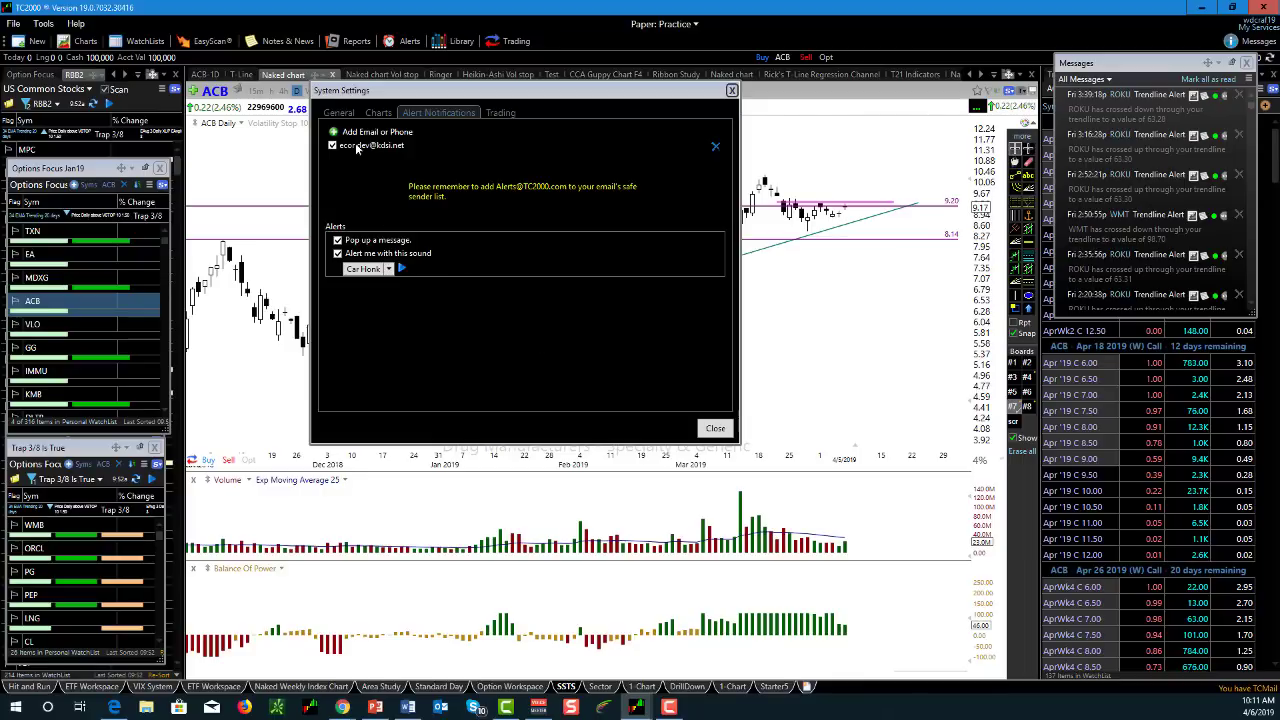
{"action": "left_click", "coordinate": [338, 112]}
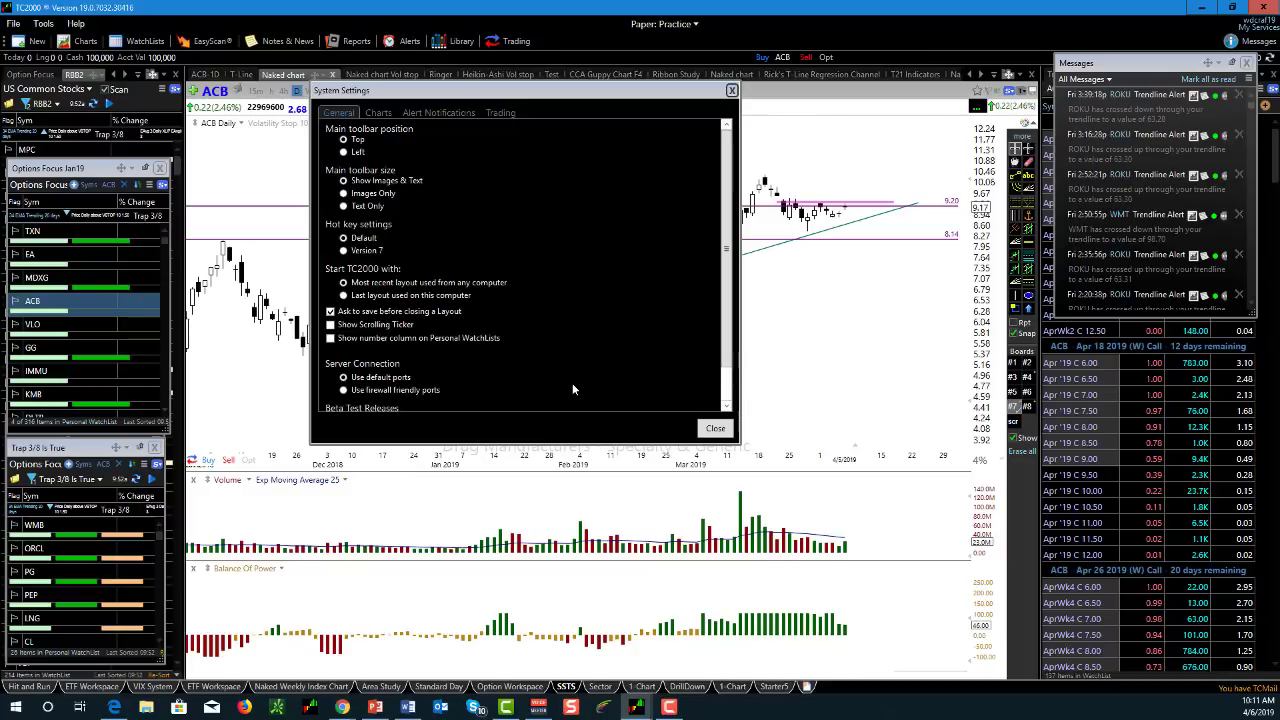
{"action": "scroll", "coordinate": [571, 345], "scroll_direction": "down", "scroll_amount": 2}
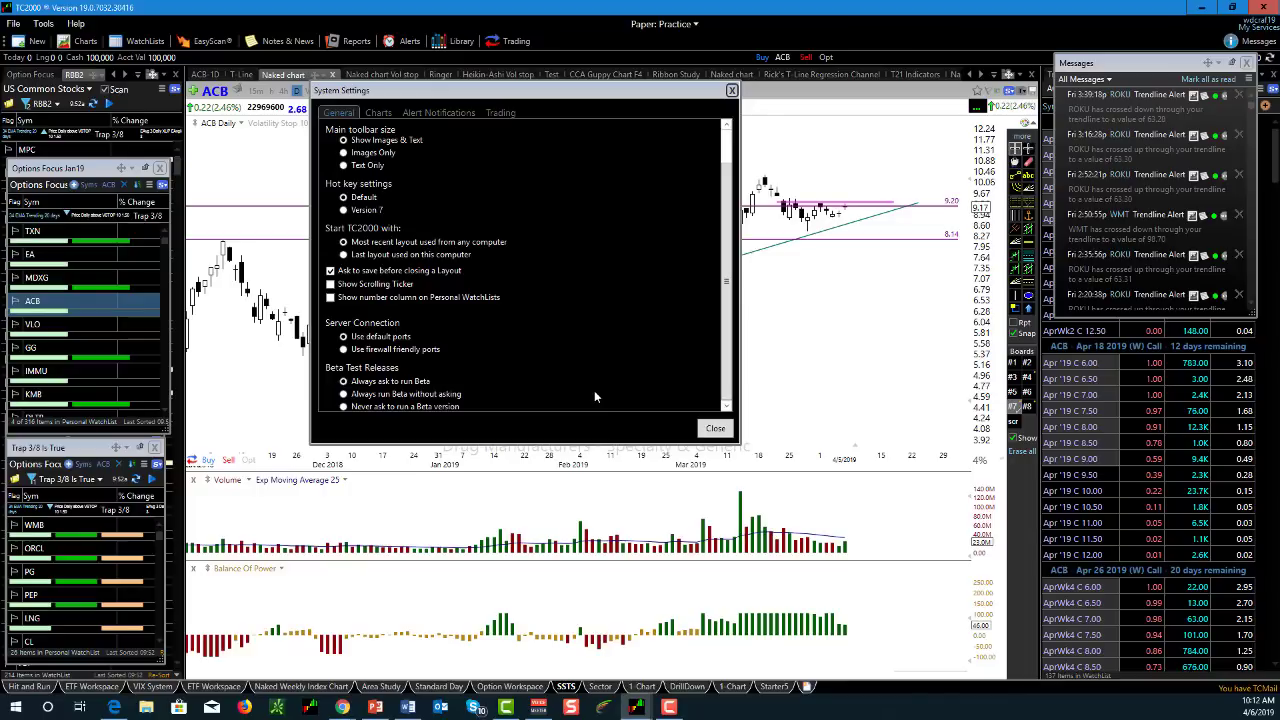
- Close System Settings and open the Edit Chart Toolbars dialog from the chart toolbar
{"action": "left_click", "coordinate": [732, 91]}
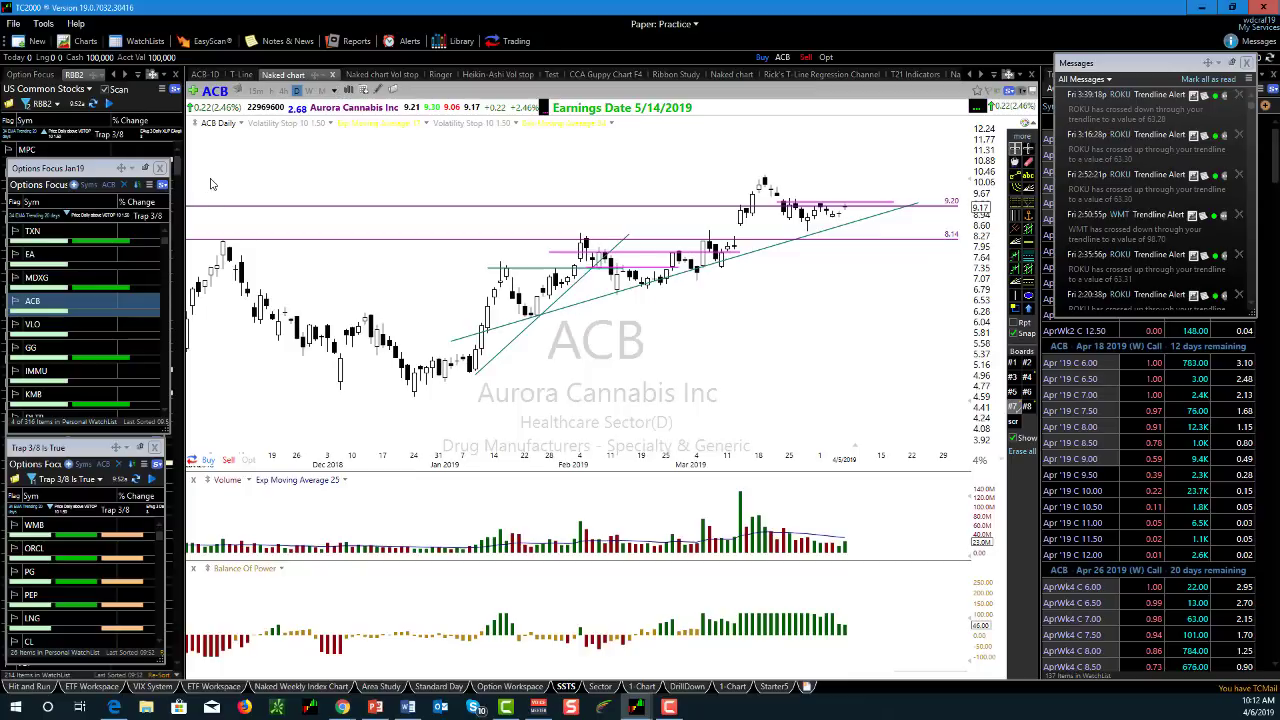
{"action": "right_click", "coordinate": [490, 92]}
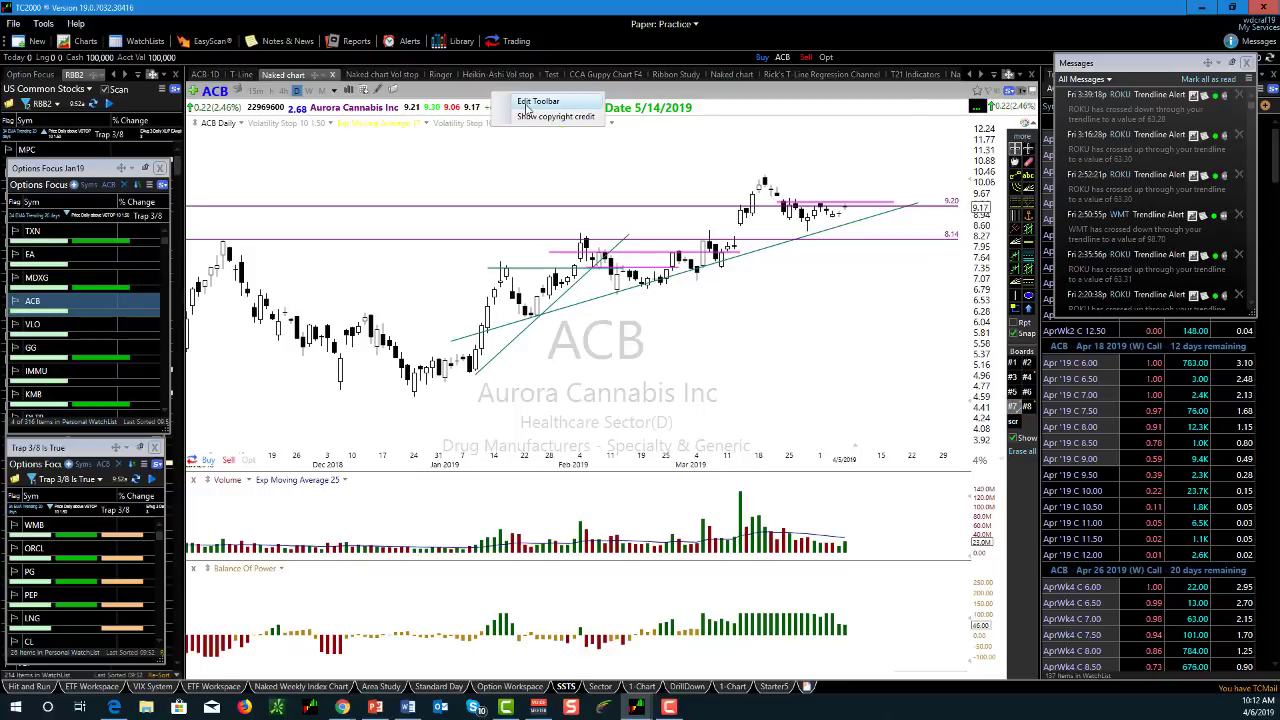
{"action": "left_click", "coordinate": [527, 107]}
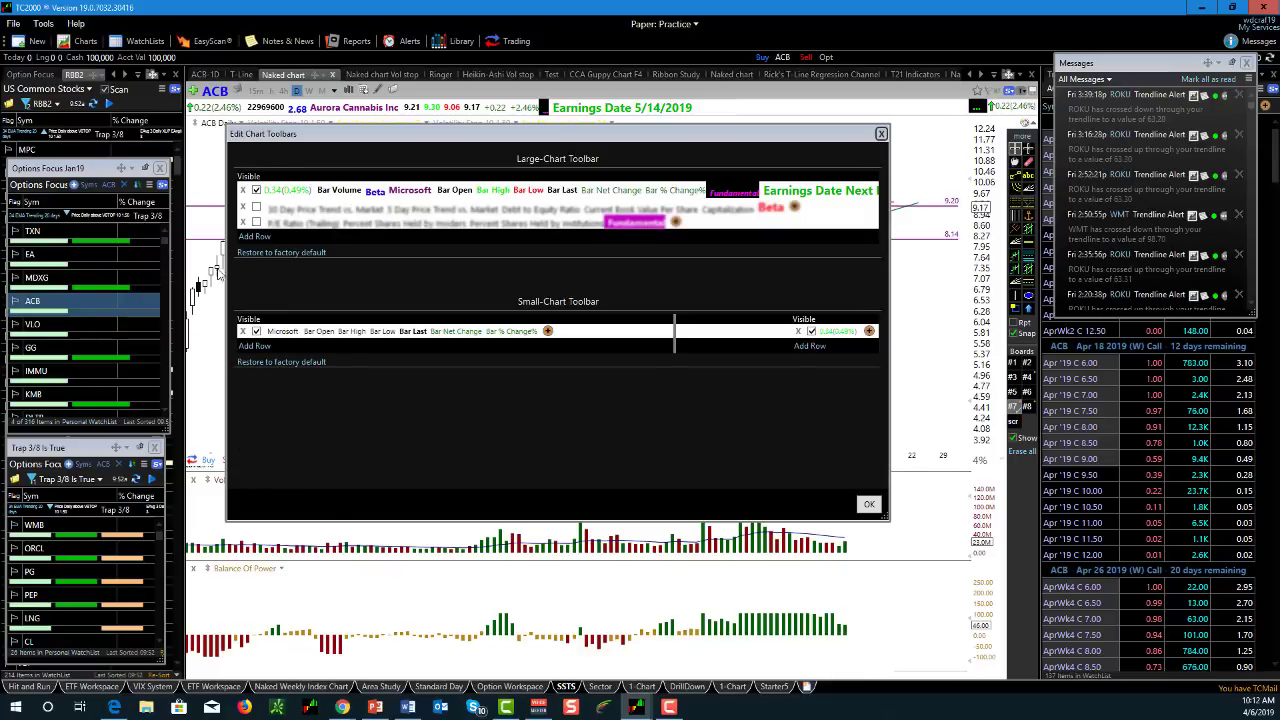
- Toggle large-toolbar rows 2 and 3 on and off, then move and widen the editor
{"action": "left_click", "coordinate": [256, 206]}
{"action": "left_click", "coordinate": [256, 222]}
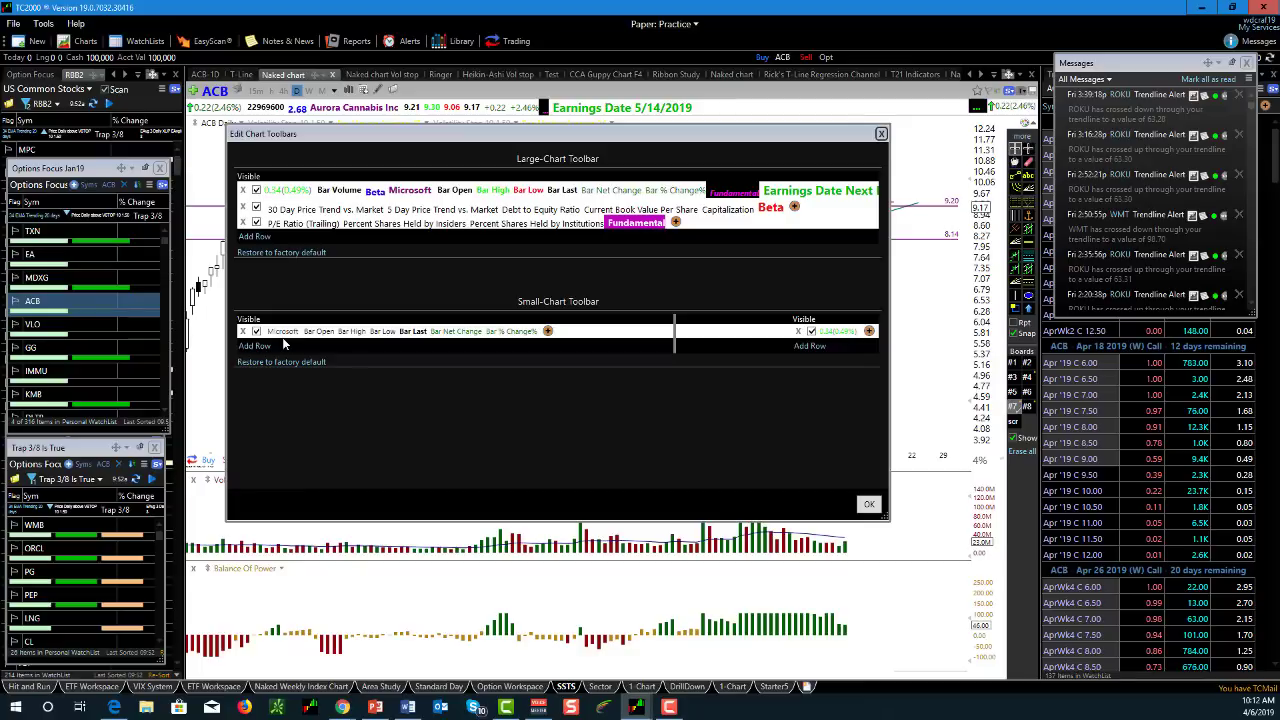
{"action": "left_click", "coordinate": [256, 222]}
{"action": "left_click", "coordinate": [256, 206]}
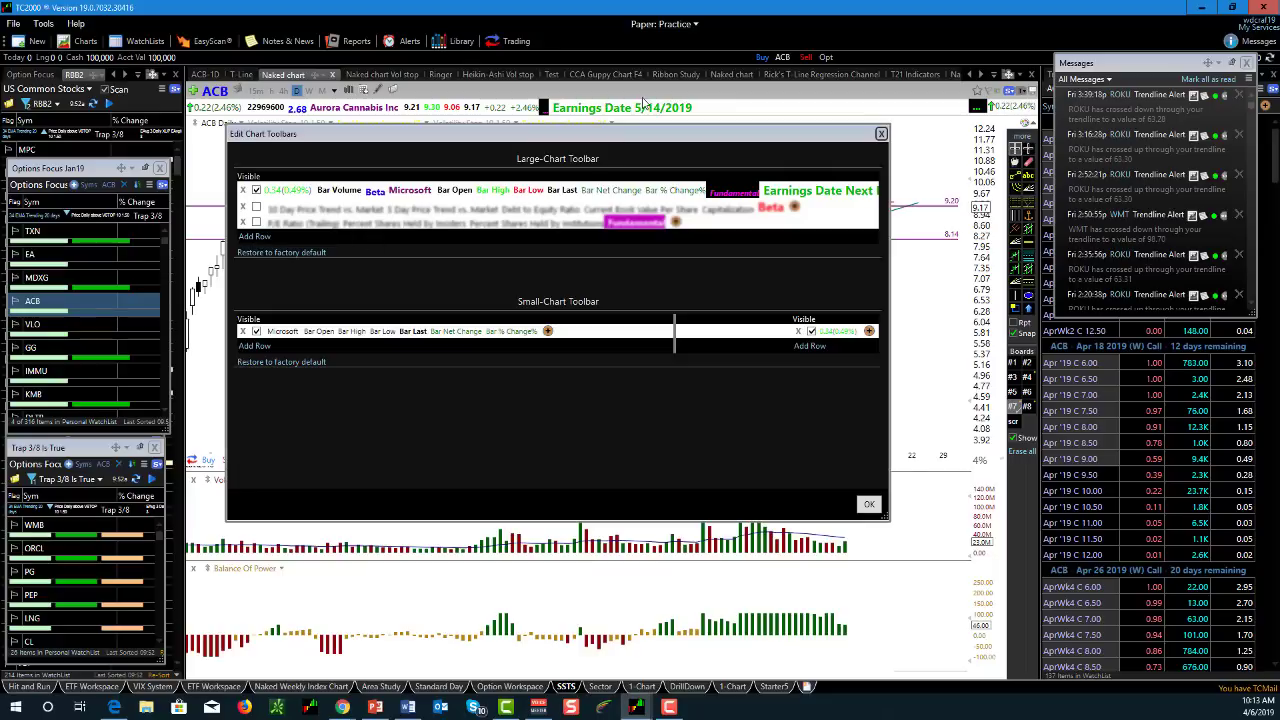
{"action": "left_click_drag", "start_coordinate": [640, 140], "coordinate": [620, 164]}
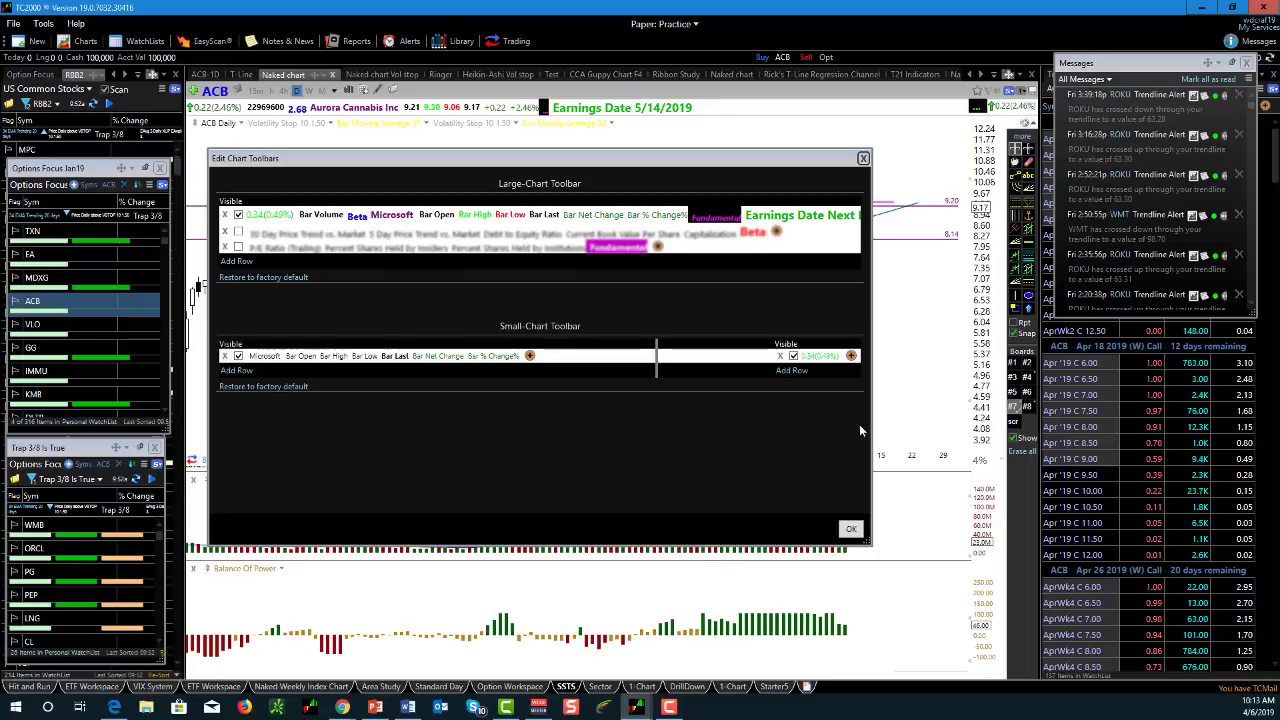
{"action": "left_click_drag", "start_coordinate": [873, 458], "coordinate": [1018, 458]}
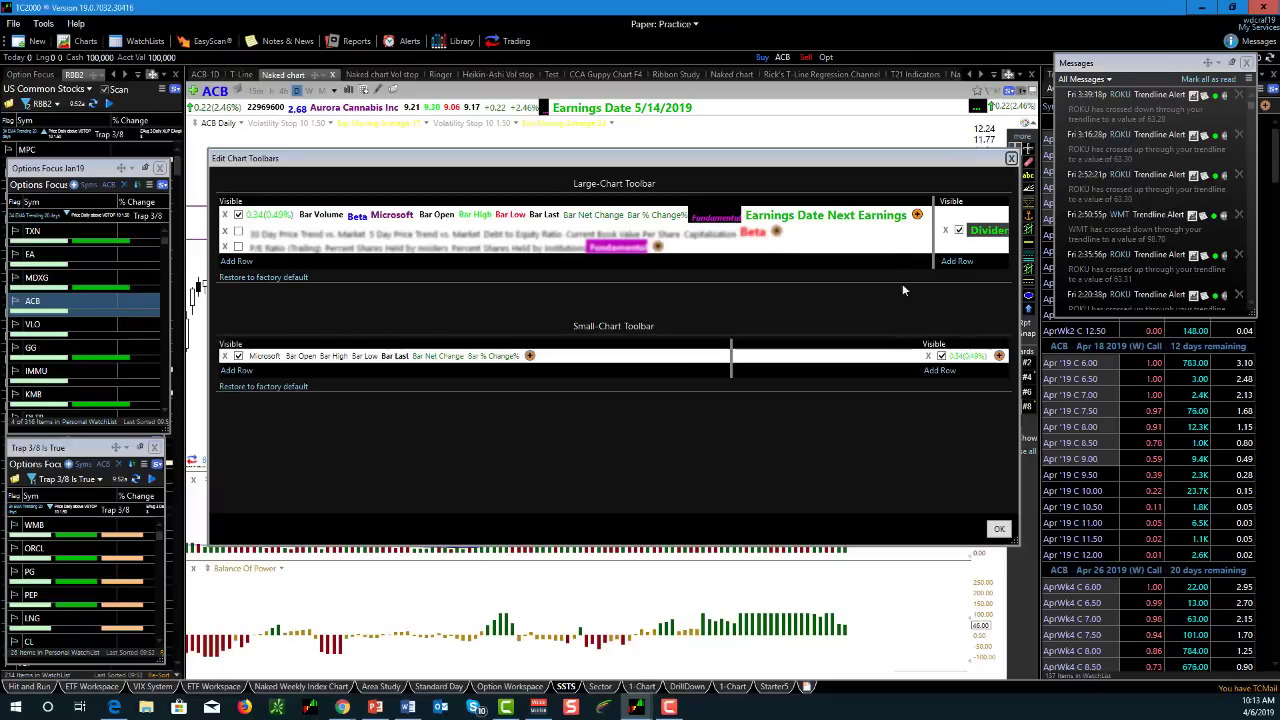
- Search fields for 'earnin' and add Next Earnings to the large-chart toolbar row
{"action": "left_click", "coordinate": [917, 215]}
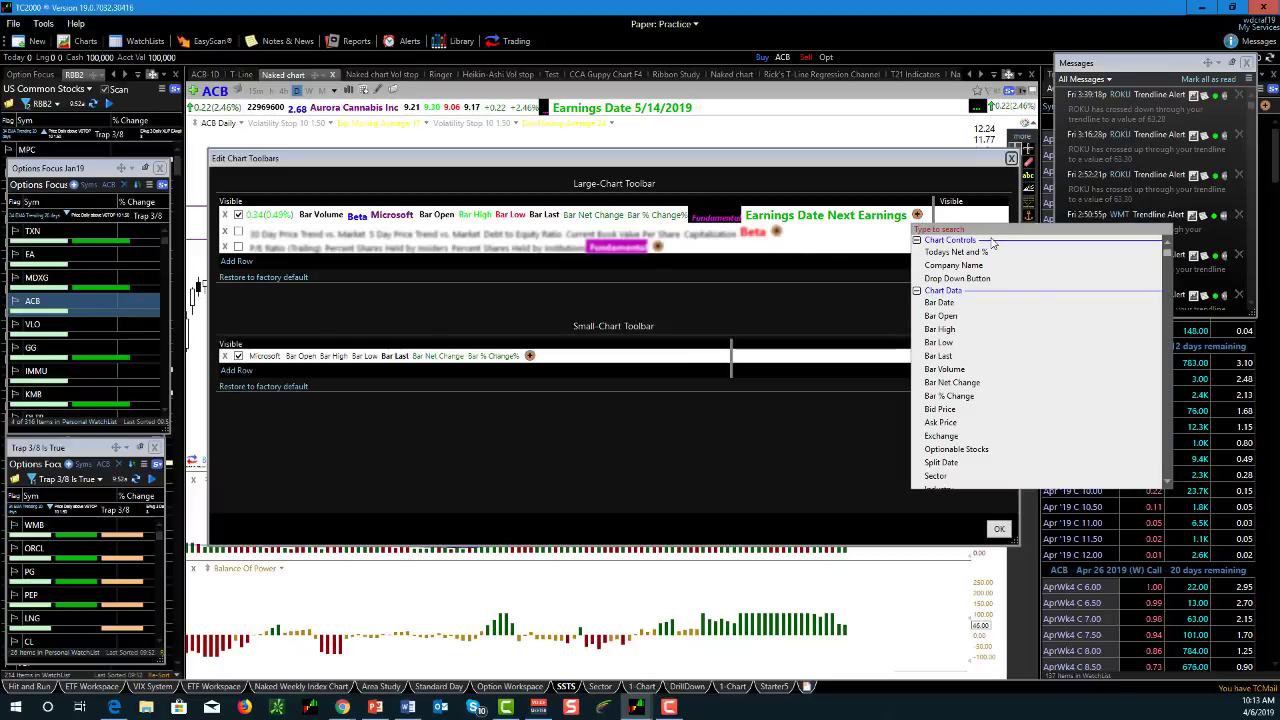
{"action": "type", "text": "nex"}
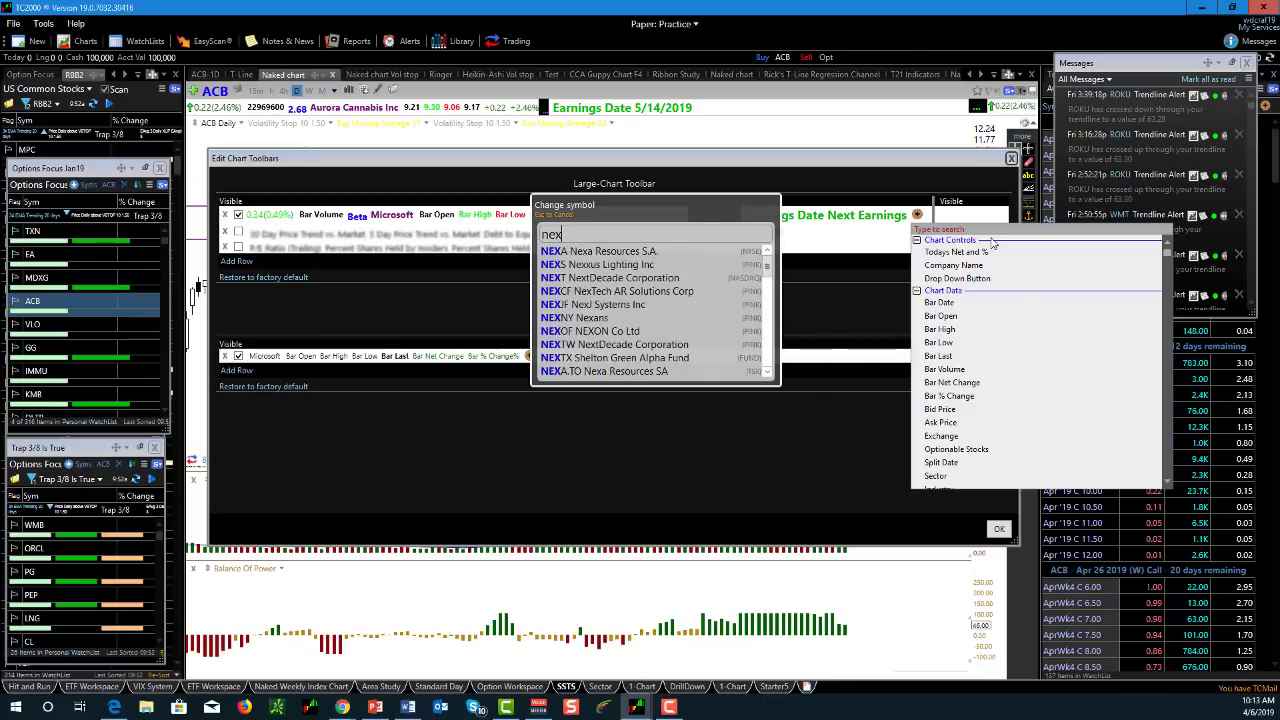
{"action": "type", "text": "t ear"}
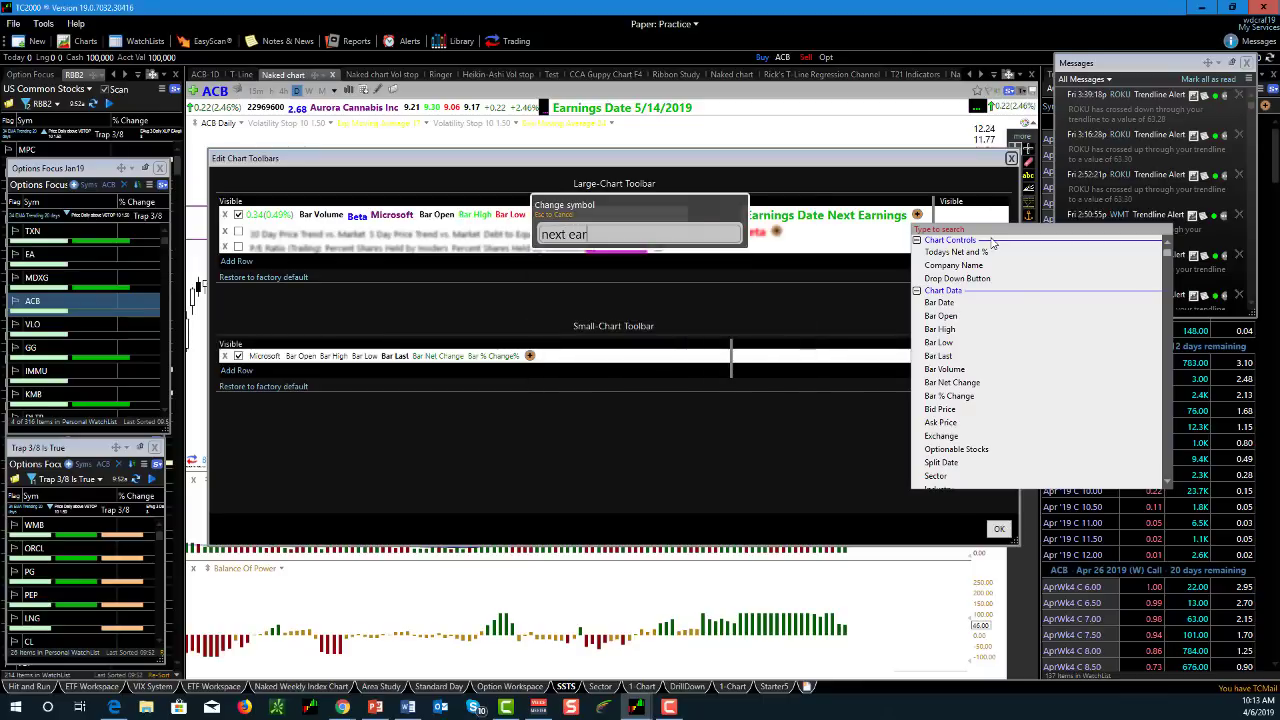
{"action": "key", "text": "BackSpace"}
{"action": "key", "text": "BackSpace"}
{"action": "key", "text": "BackSpace"}
{"action": "key", "text": "BackSpace"}
{"action": "key", "text": "BackSpace"}
{"action": "key", "text": "BackSpace"}
{"action": "key", "text": "BackSpace"}
{"action": "key", "text": "BackSpace"}
{"action": "key", "text": "Escape"}
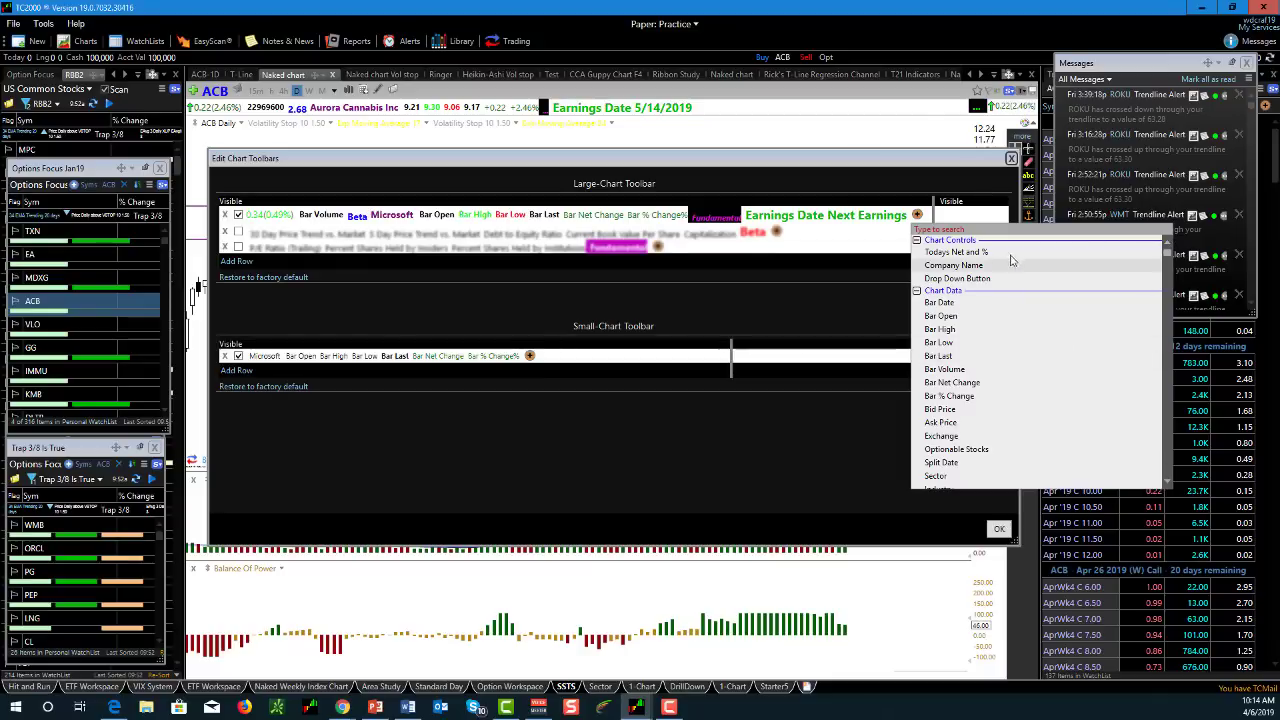
{"action": "left_click", "coordinate": [1137, 251]}
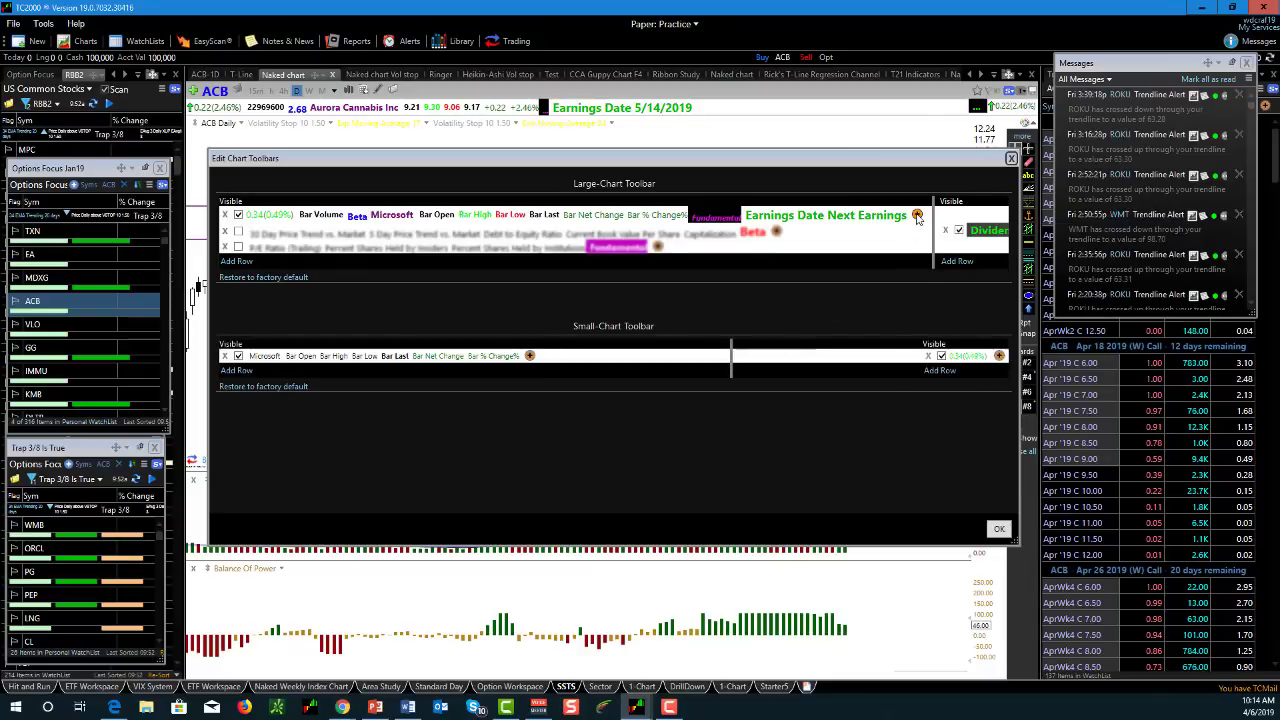
{"action": "left_click", "coordinate": [917, 215]}
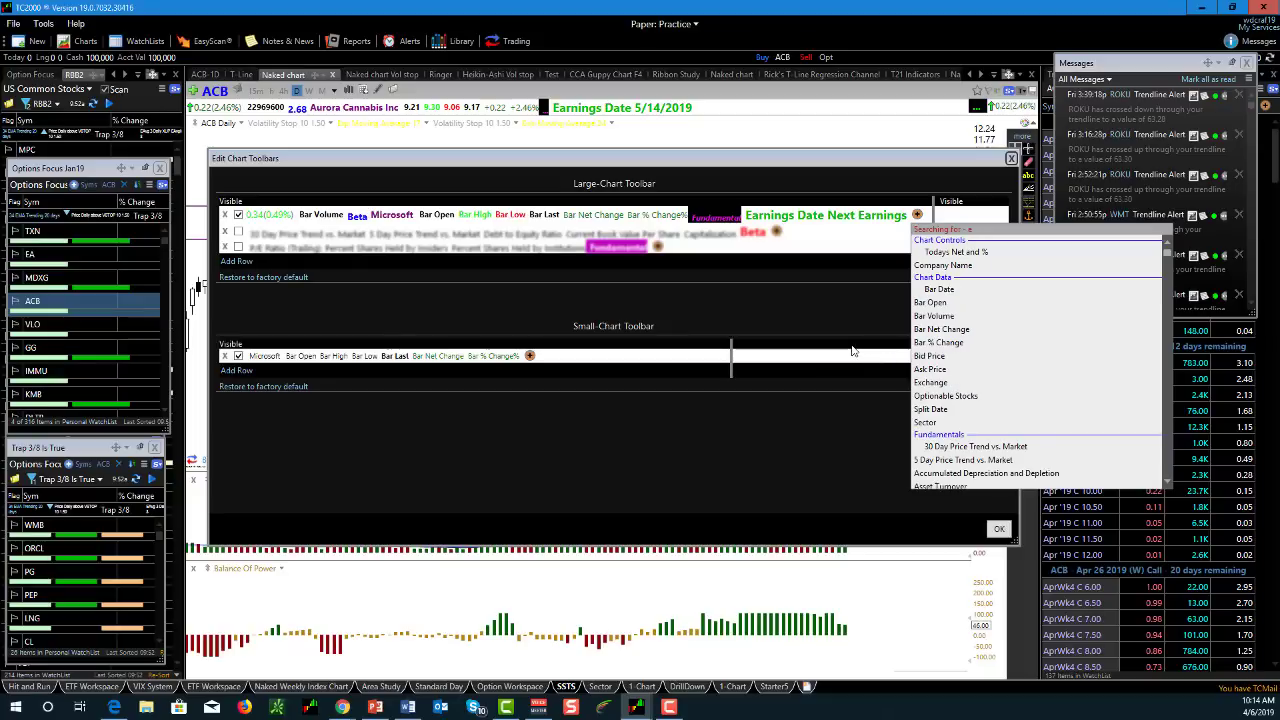
{"action": "type", "text": "arnin"}
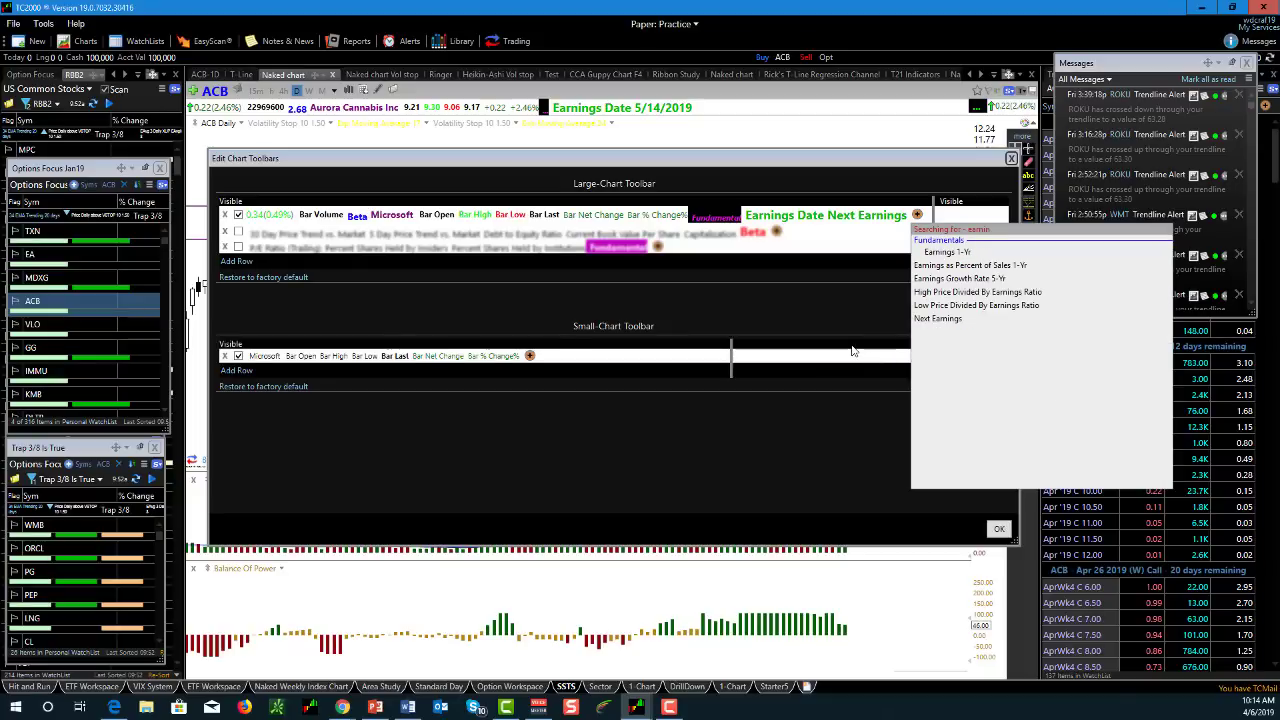
{"action": "left_click", "coordinate": [940, 319]}
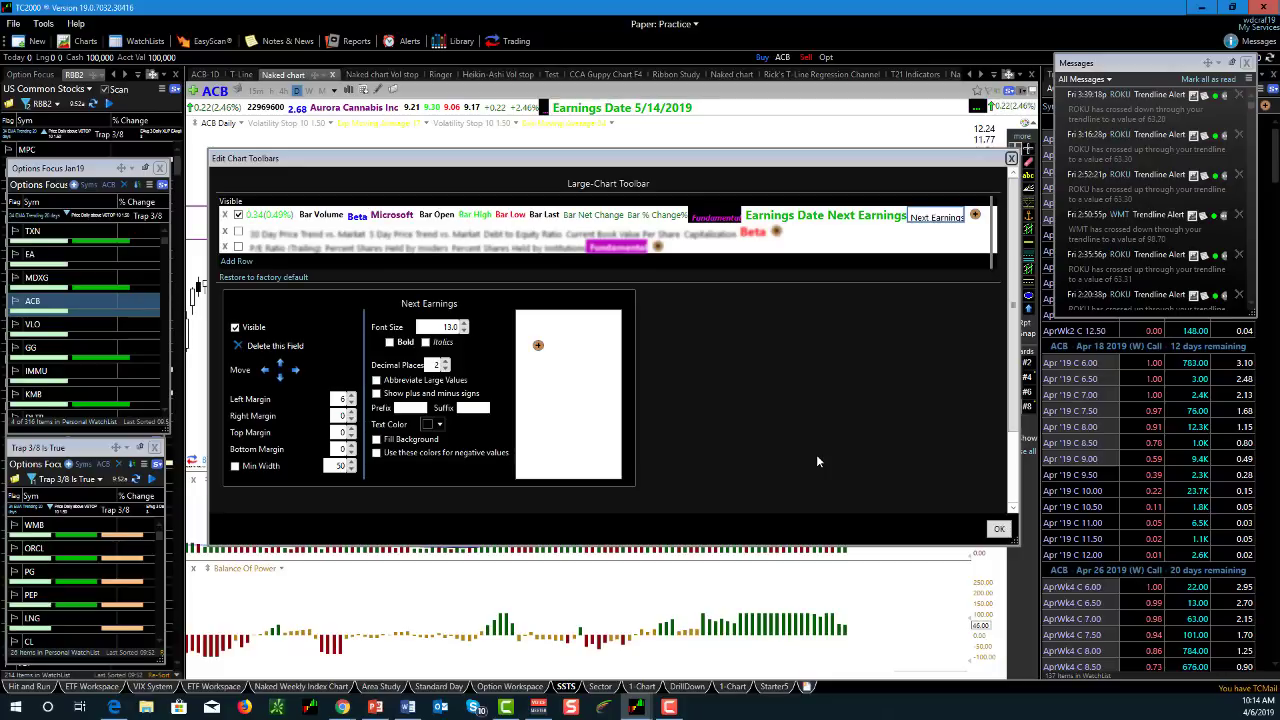
- Set the Next Earnings font size to 20, leave bold off, and apply the toolbar changes
{"action": "left_click", "coordinate": [452, 327]}
{"action": "key", "text": "BackSpace"}
{"action": "key", "text": "BackSpace"}
{"action": "type", "text": "20"}
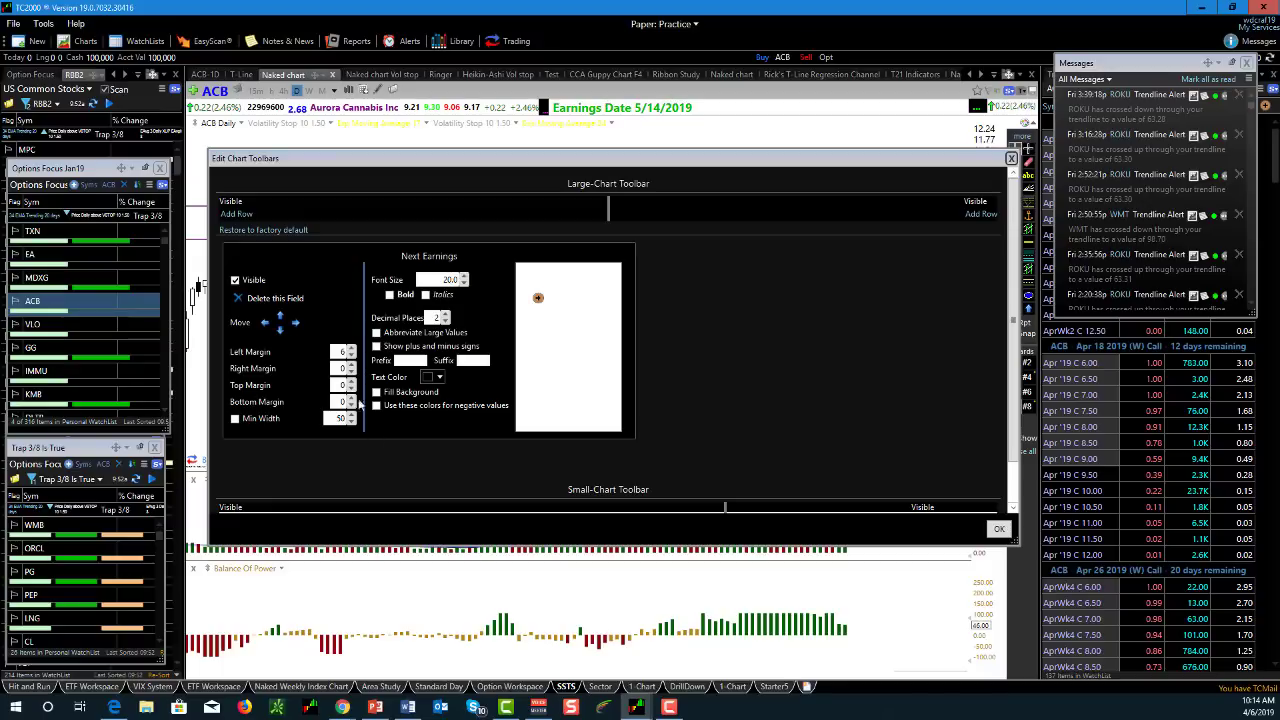
{"action": "left_click", "coordinate": [388, 297]}
{"action": "left_click", "coordinate": [391, 295]}
{"action": "left_click", "coordinate": [999, 530]}
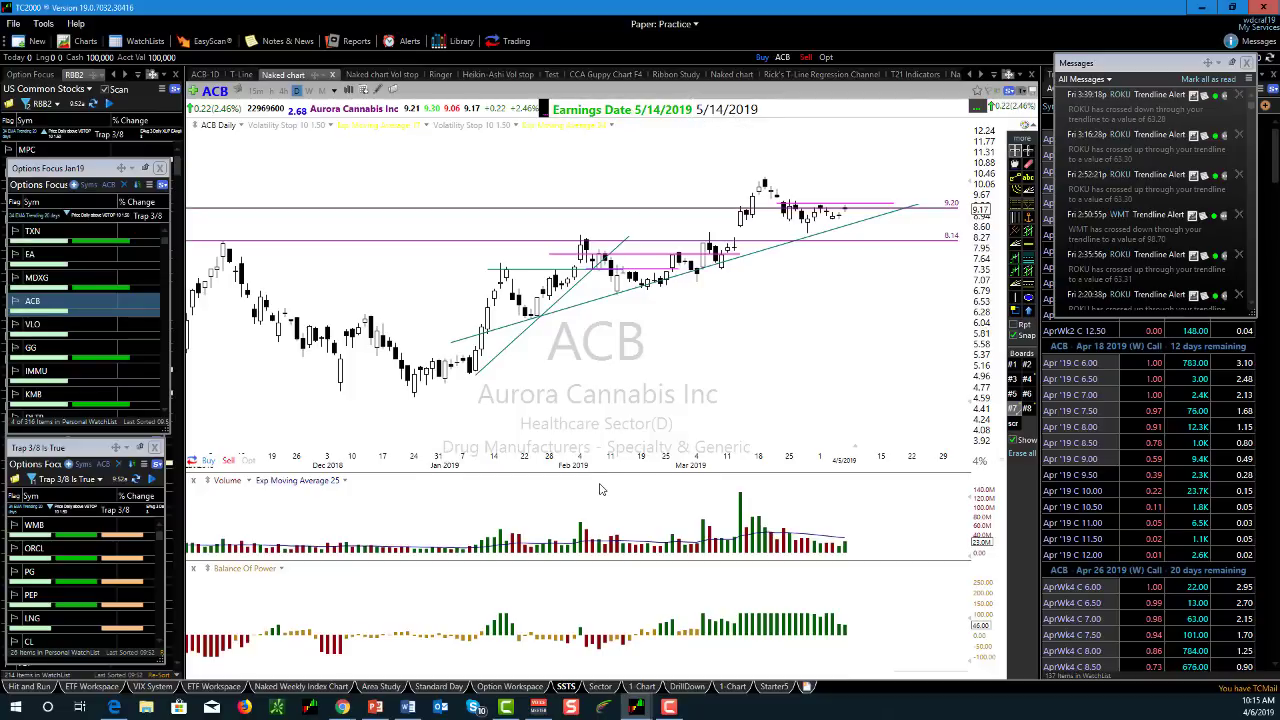
{"action": "right_click", "coordinate": [734, 117]}
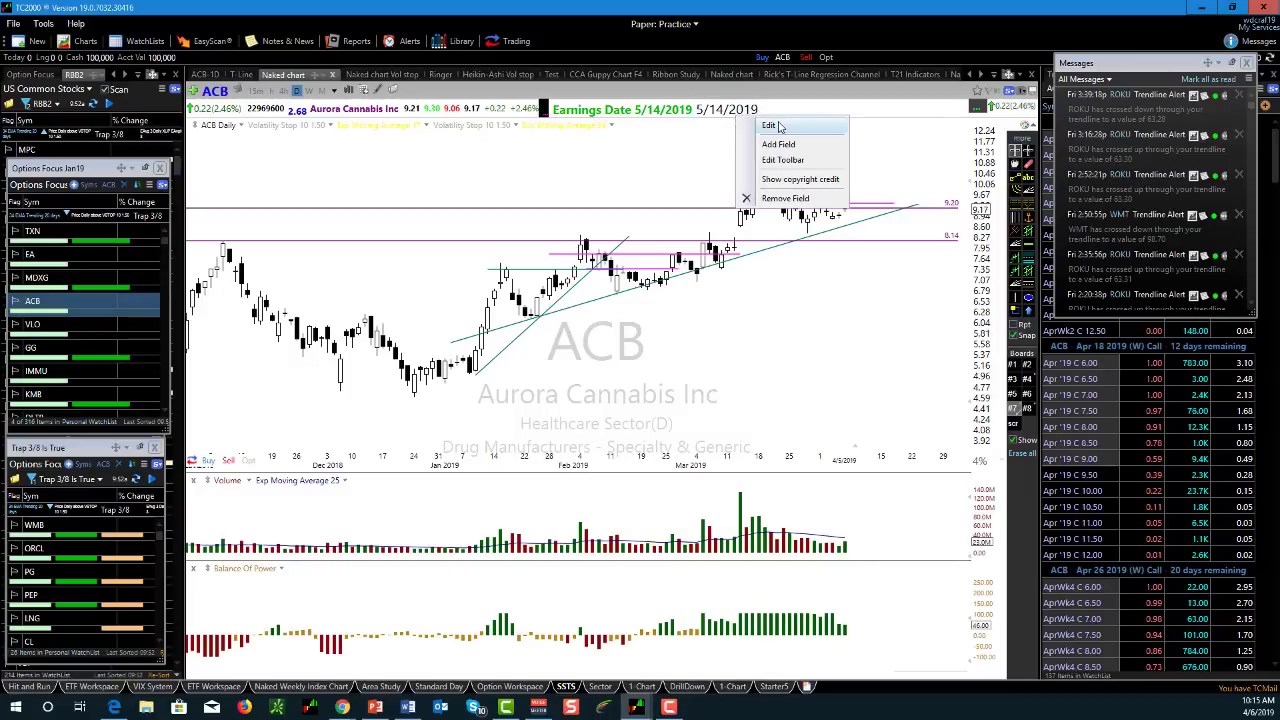
{"action": "left_click", "coordinate": [770, 127]}
{"action": "left_click_drag", "start_coordinate": [1012, 136], "coordinate": [596, 164]}
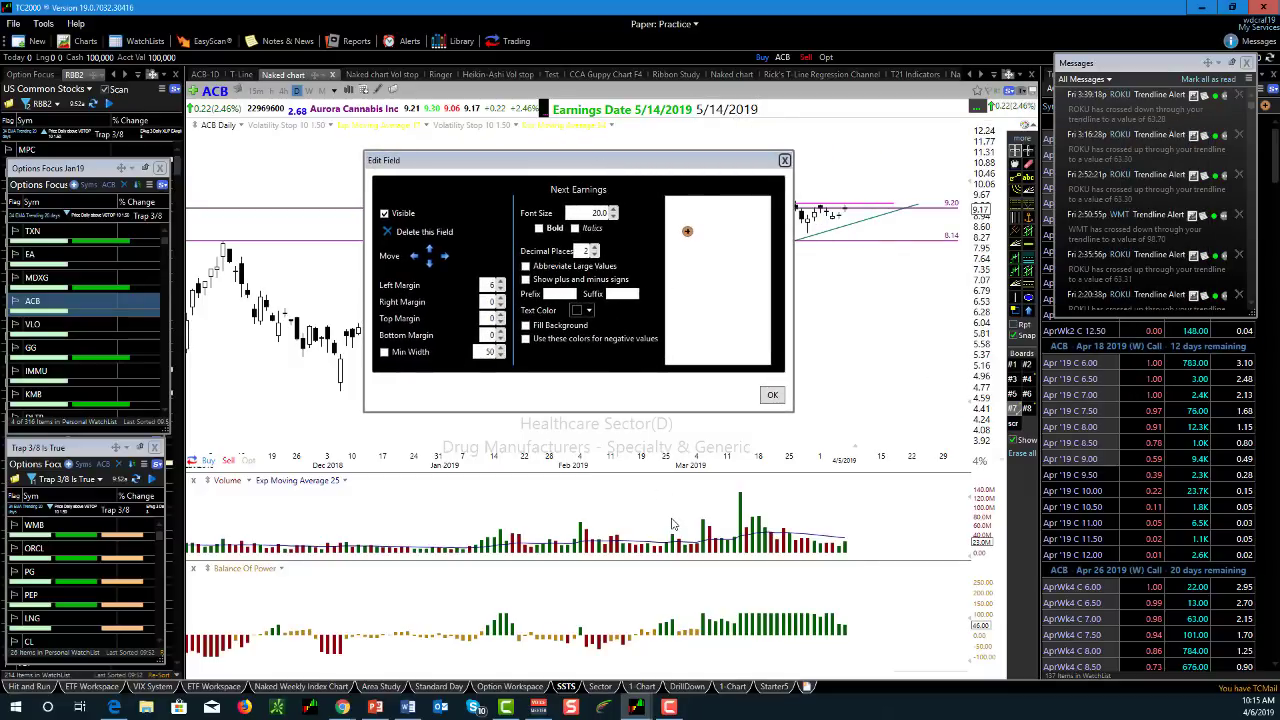
{"action": "left_click", "coordinate": [407, 234]}
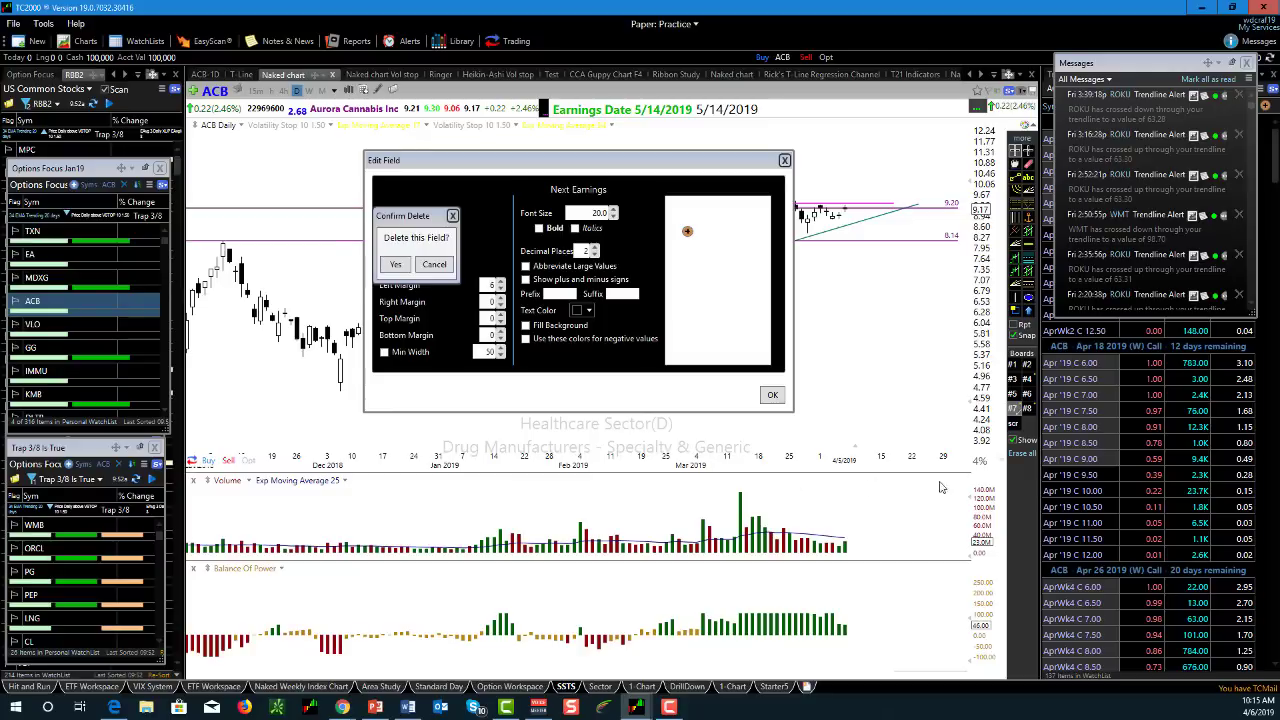
{"action": "key", "text": "Return"}
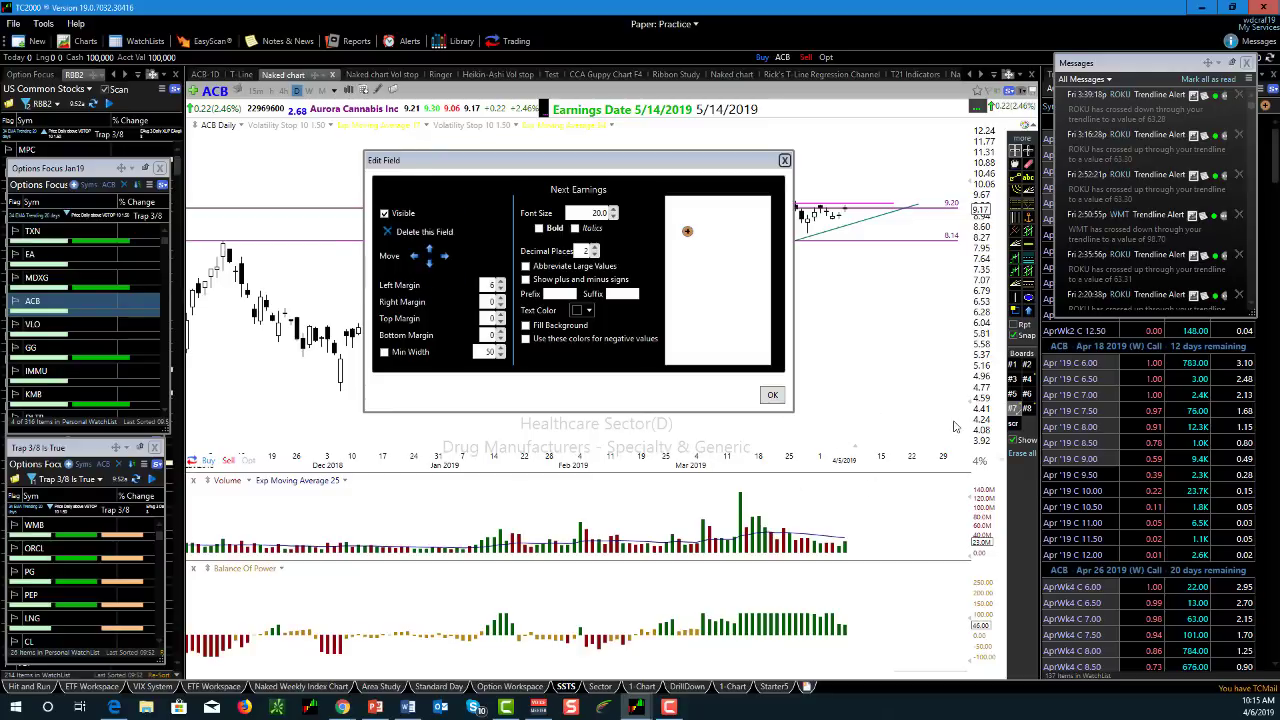
{"action": "left_click", "coordinate": [773, 396]}
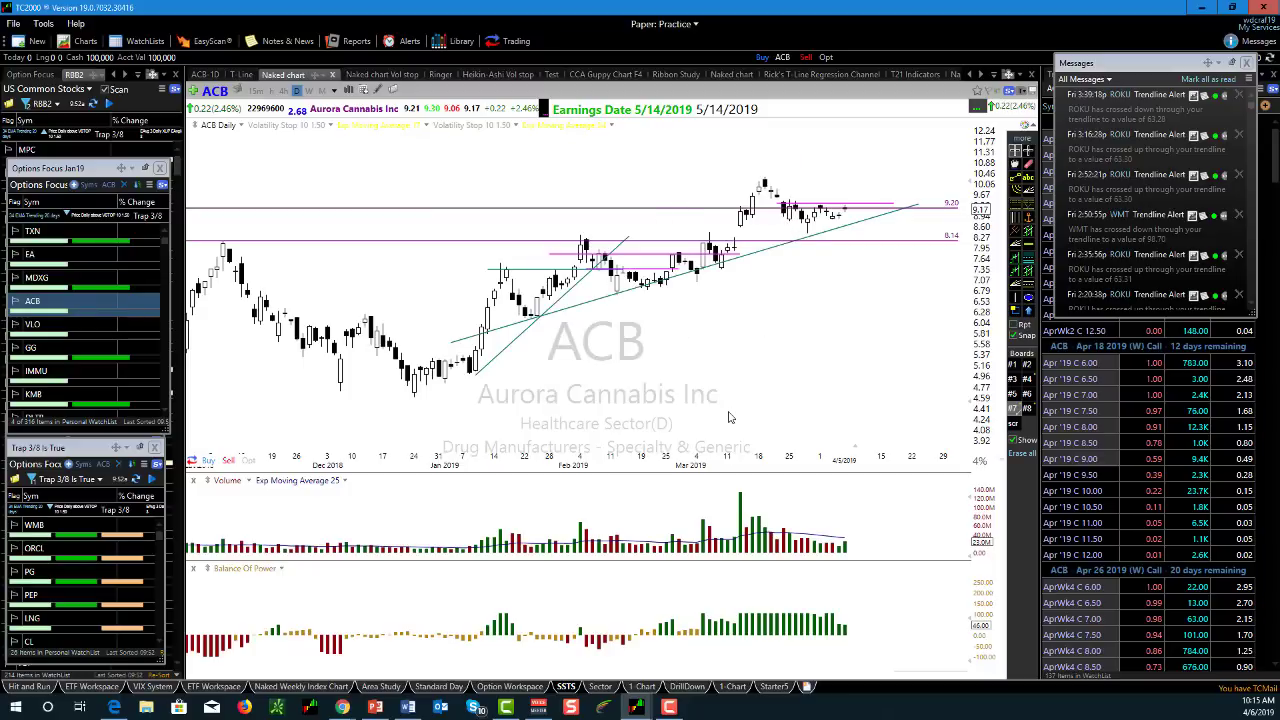
- Chart DIA, then switch the chart to NVDA
{"action": "type", "text": "DIA"}
{"action": "key", "text": "Return"}
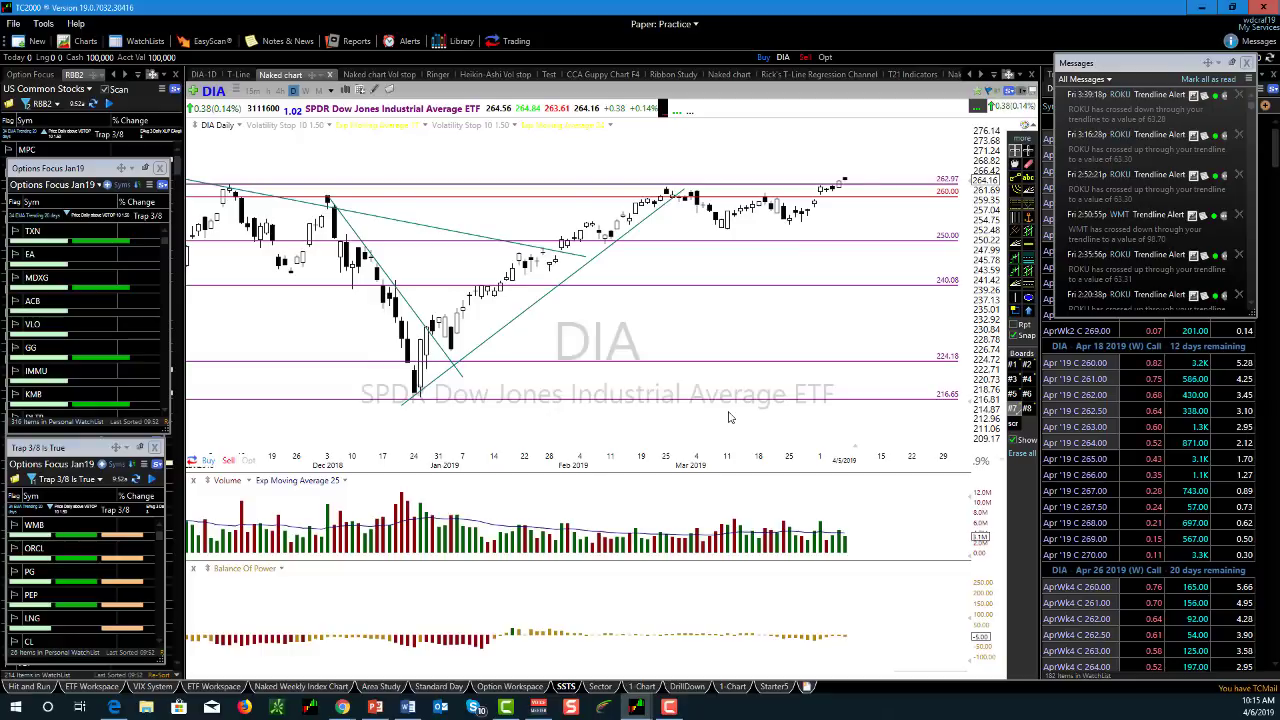
{"action": "type", "text": "NVDA"}
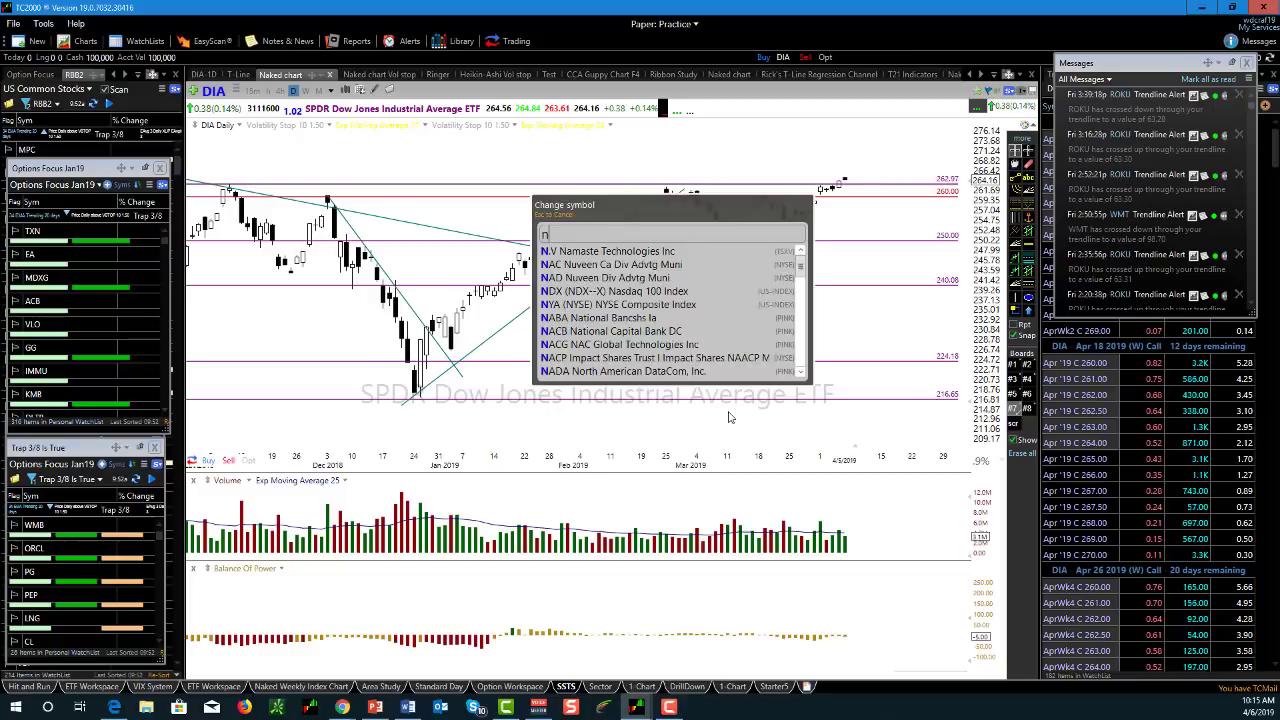
{"action": "key", "text": "Return"}
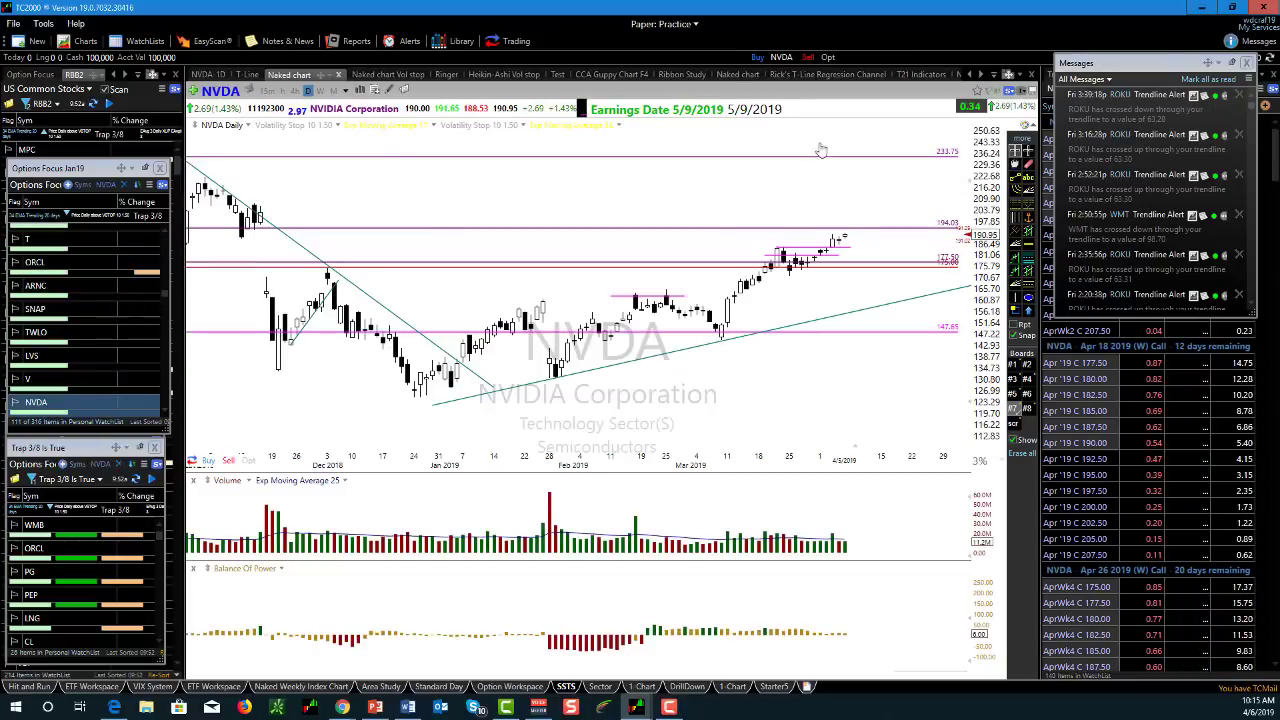
- Delete the duplicate Next Earnings field from the NVDA chart header, confirming with Yes
{"action": "right_click", "coordinate": [749, 106]}
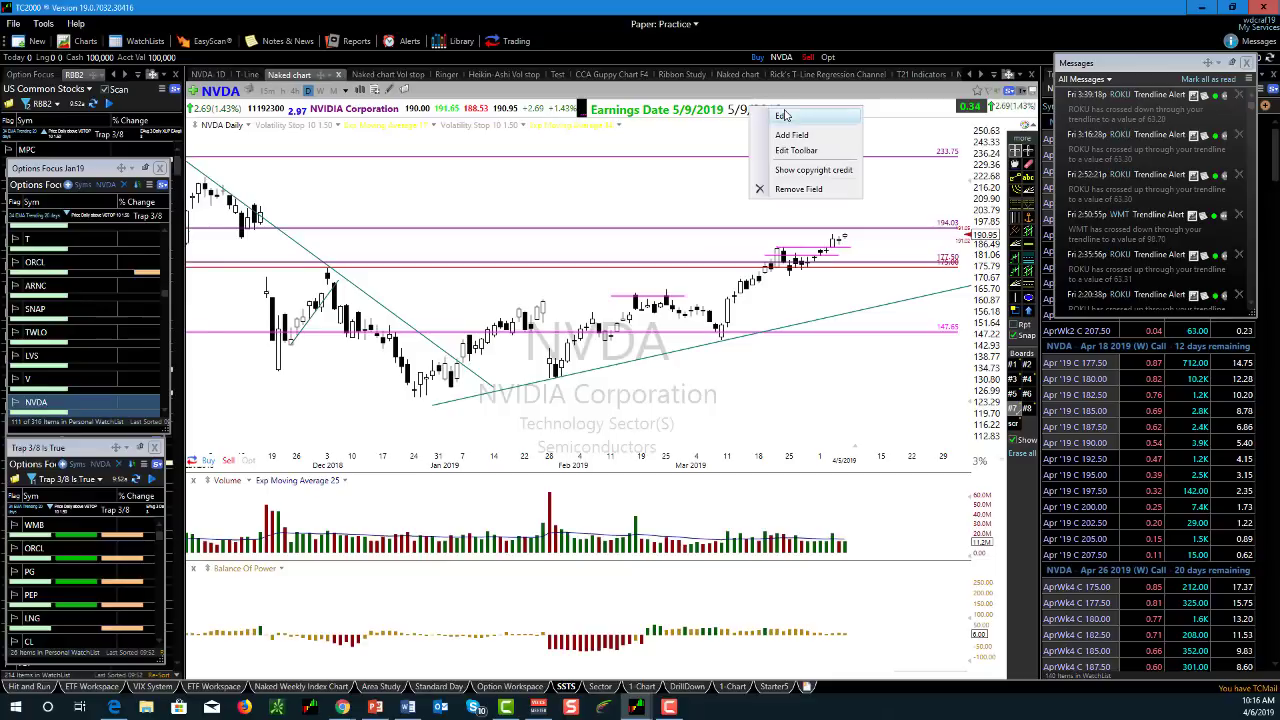
{"action": "left_click", "coordinate": [782, 115]}
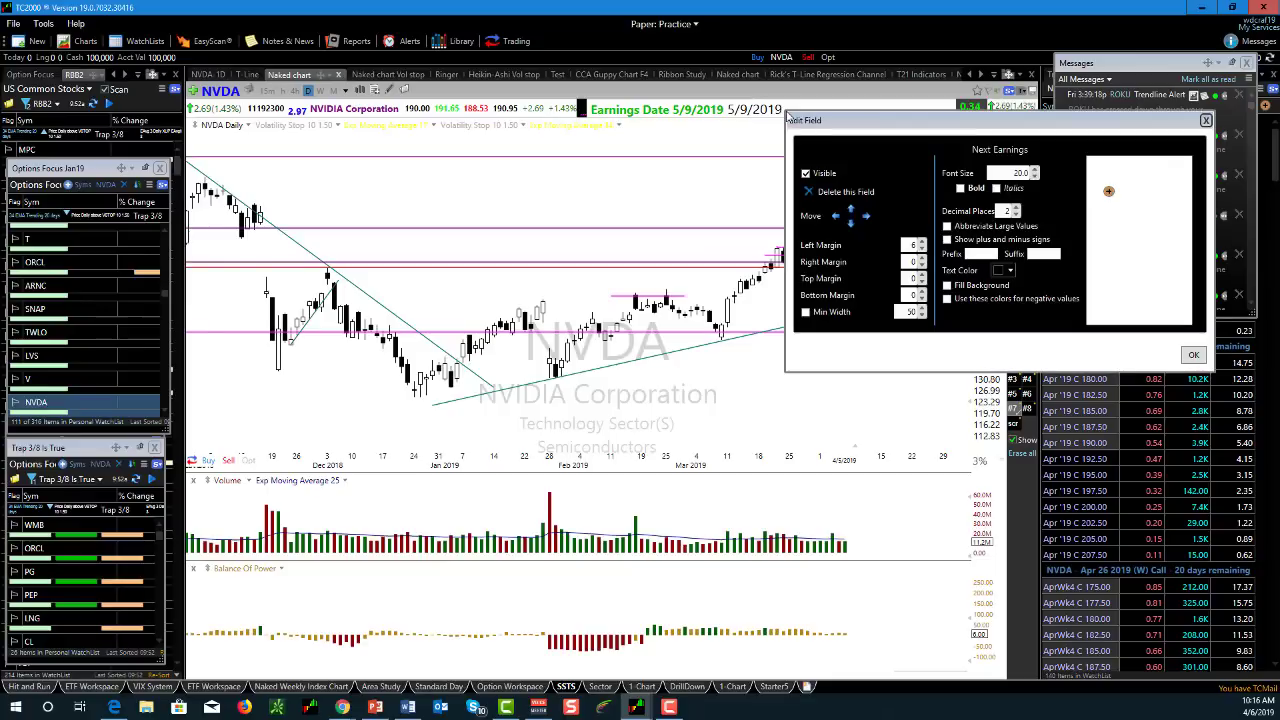
{"action": "left_click", "coordinate": [810, 193]}
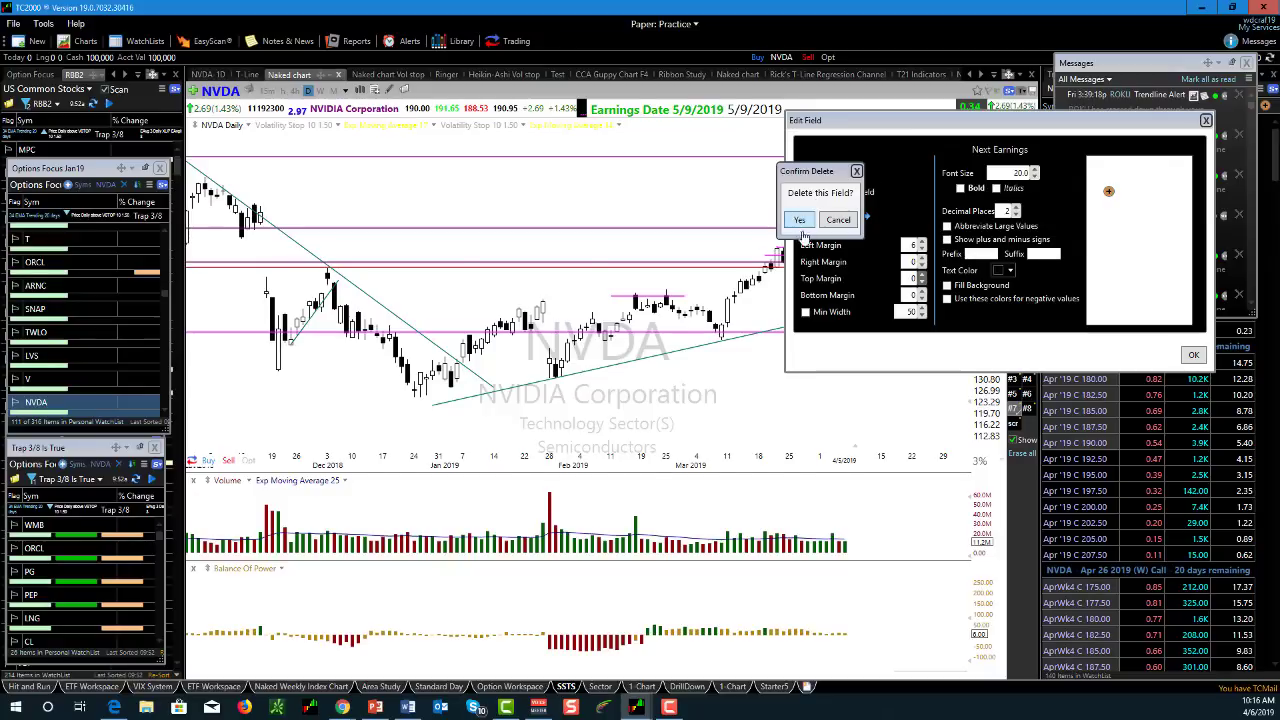
{"action": "left_click", "coordinate": [798, 219]}
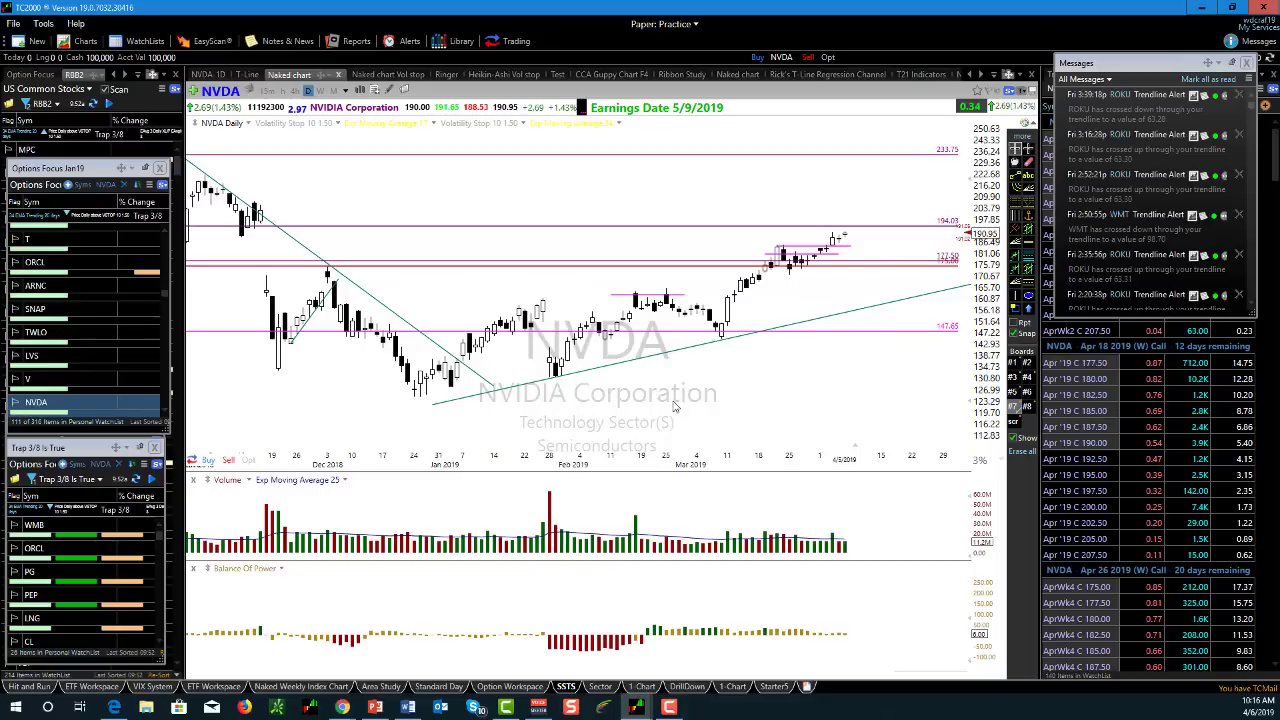
- Zoom in on the NVDA chart, draw an annotation arrow at the recent high, then clear it
{"action": "scroll", "coordinate": [675, 405], "scroll_direction": "up", "scroll_amount": 3}
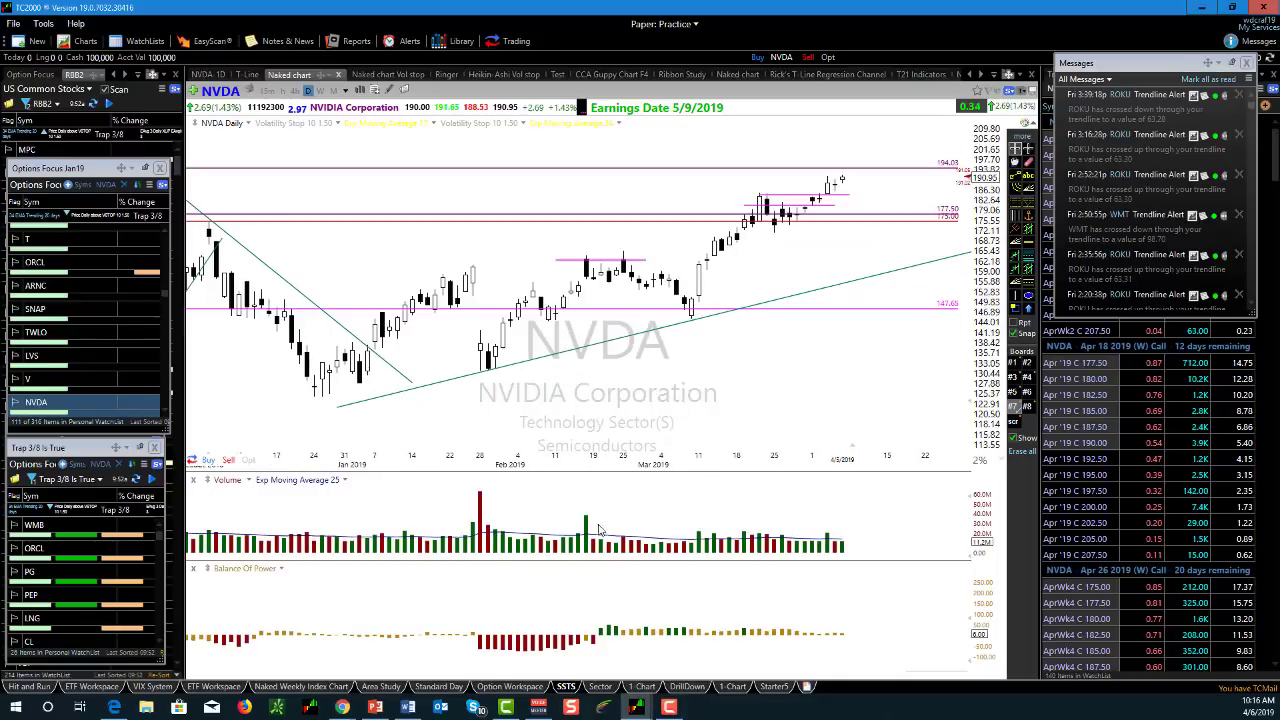
{"action": "left_click", "coordinate": [669, 707]}
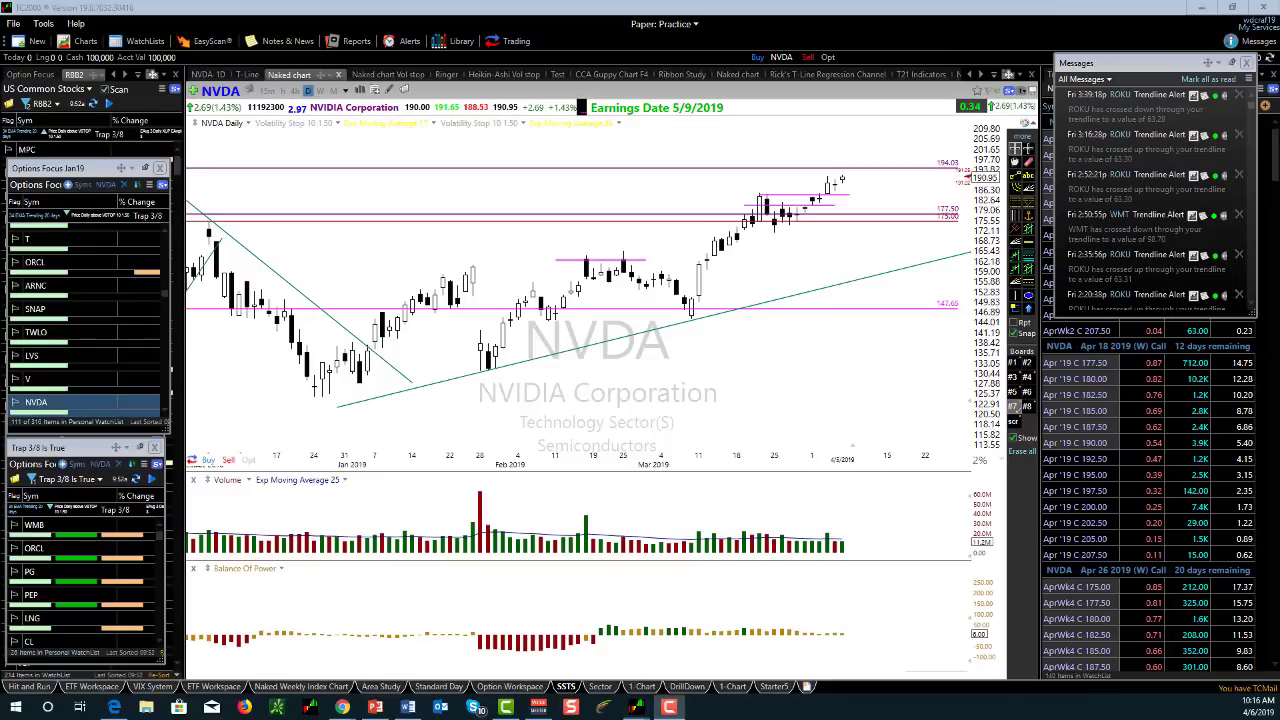
{"action": "left_click_drag", "start_coordinate": [886, 210], "coordinate": [966, 123]}
{"action": "key", "text": "Escape"}
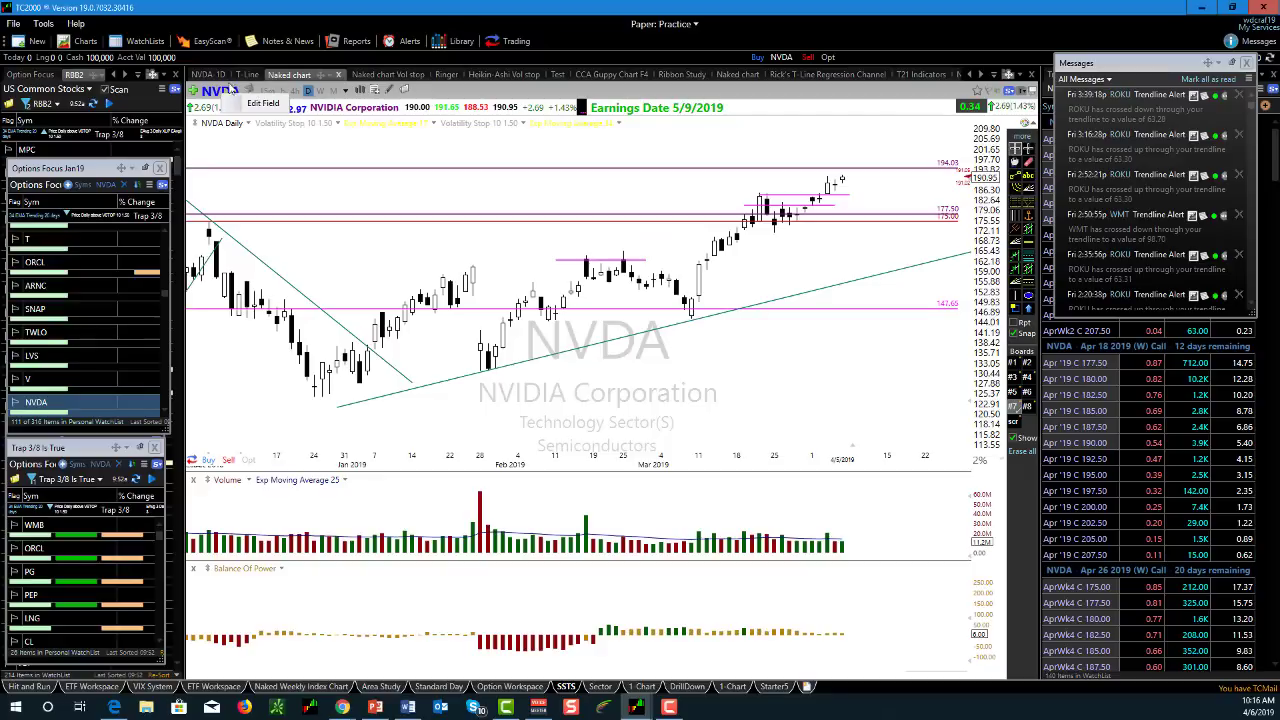
- Open and close the NVDA Format Symbol options, then switch the chart from 15-minute to weekly bars
{"action": "left_click", "coordinate": [297, 108]}
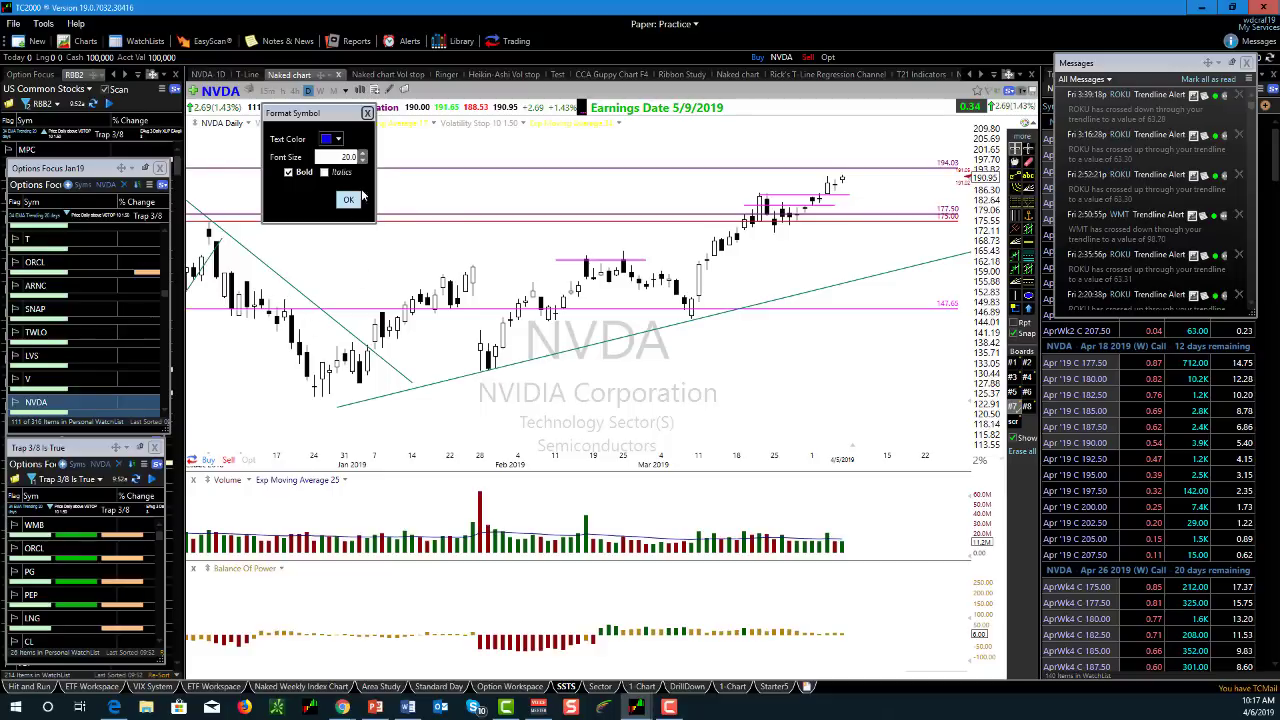
{"action": "left_click", "coordinate": [368, 113]}
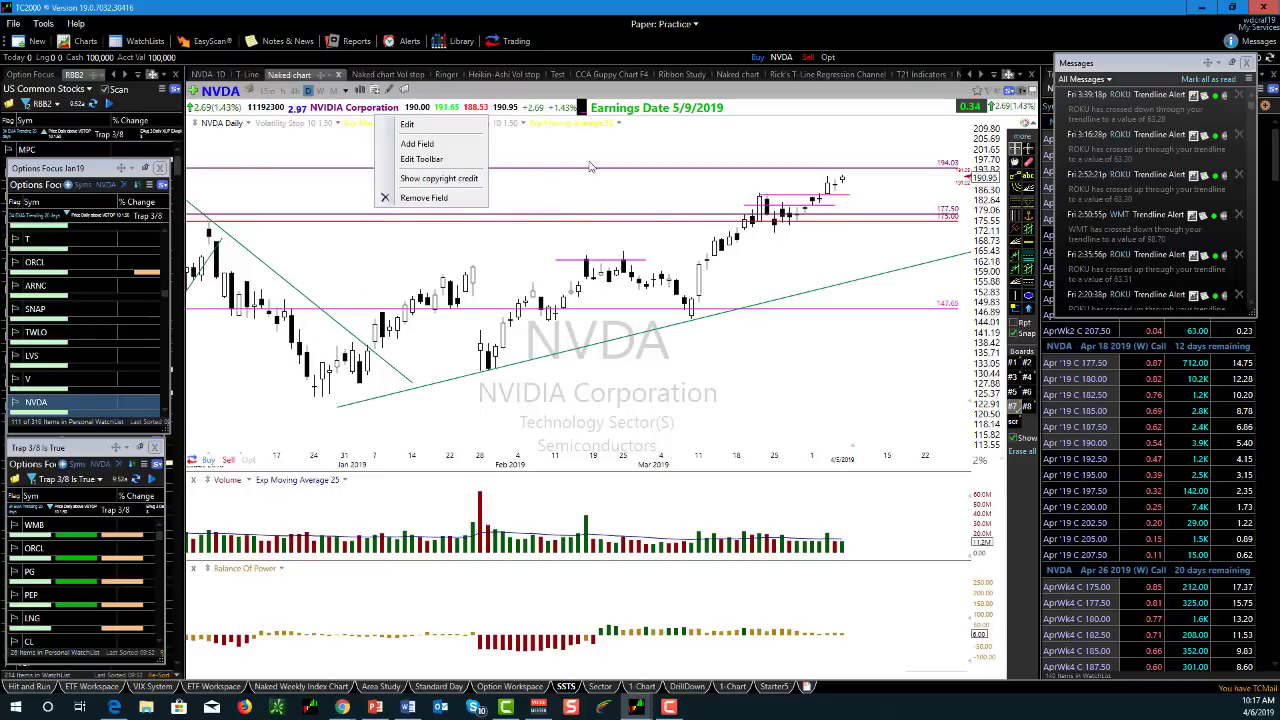
{"action": "left_click", "coordinate": [582, 197]}
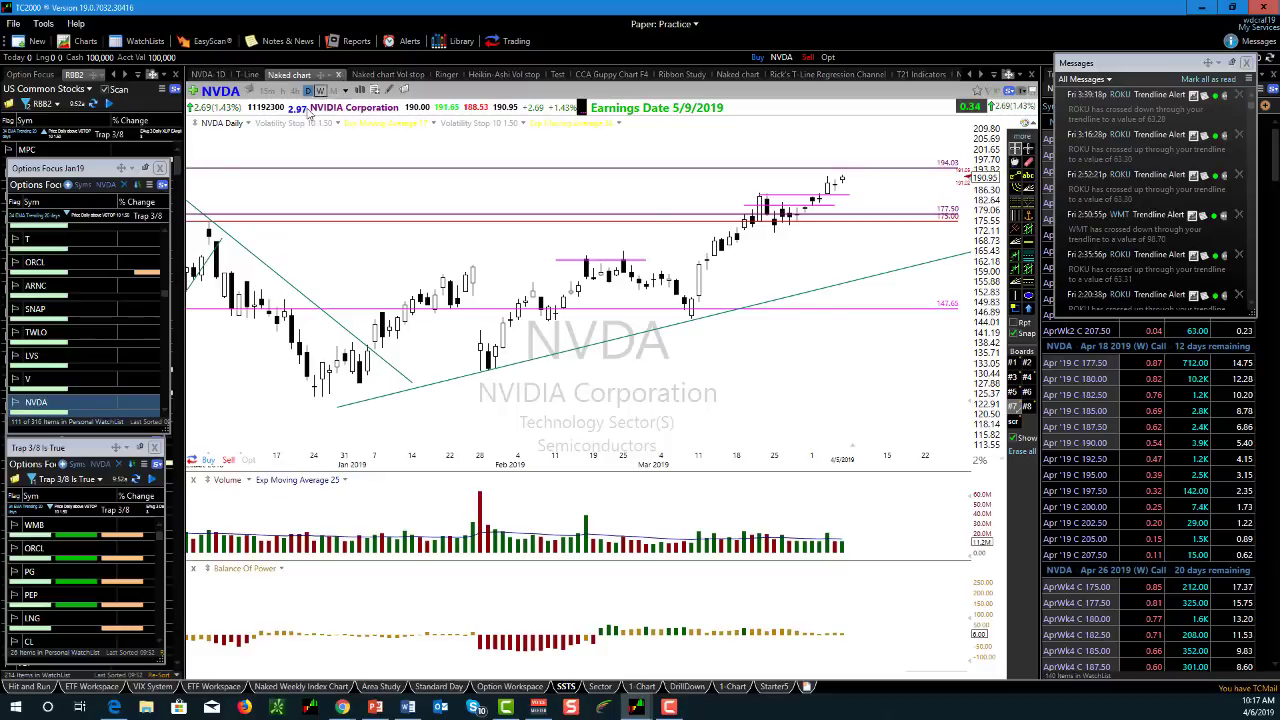
{"action": "left_click", "coordinate": [268, 91]}
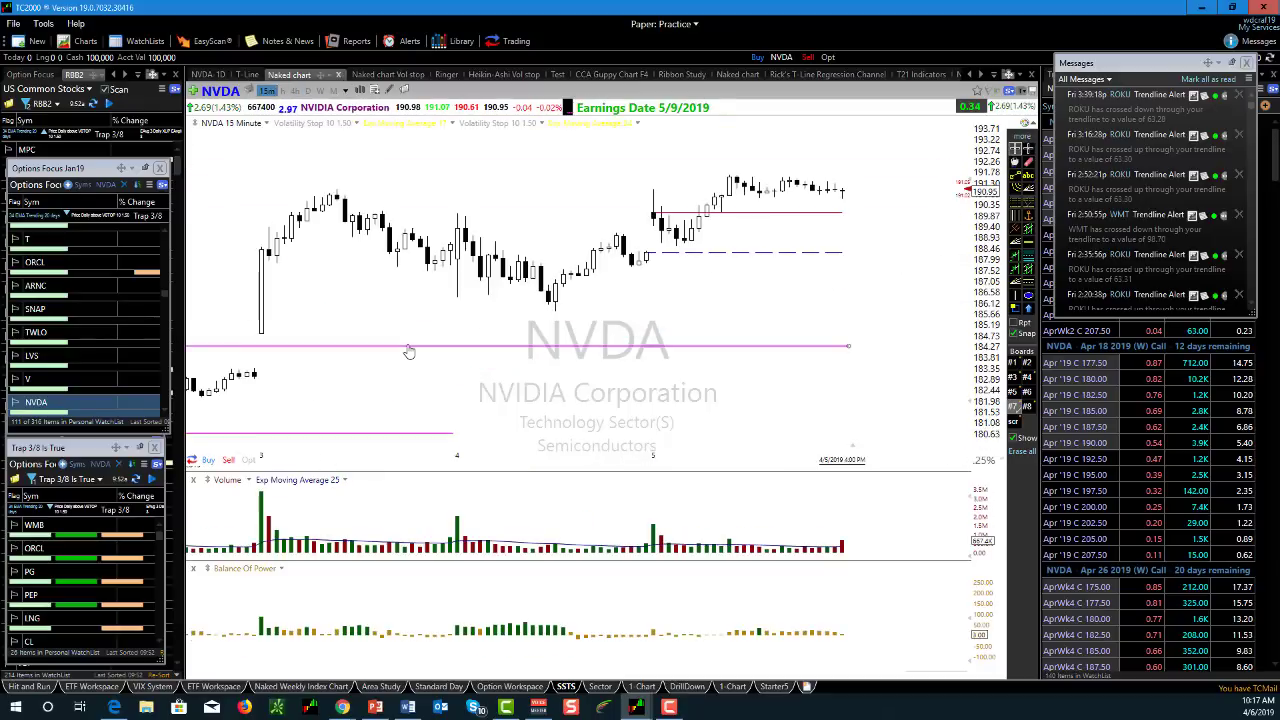
{"action": "left_click", "coordinate": [314, 91]}
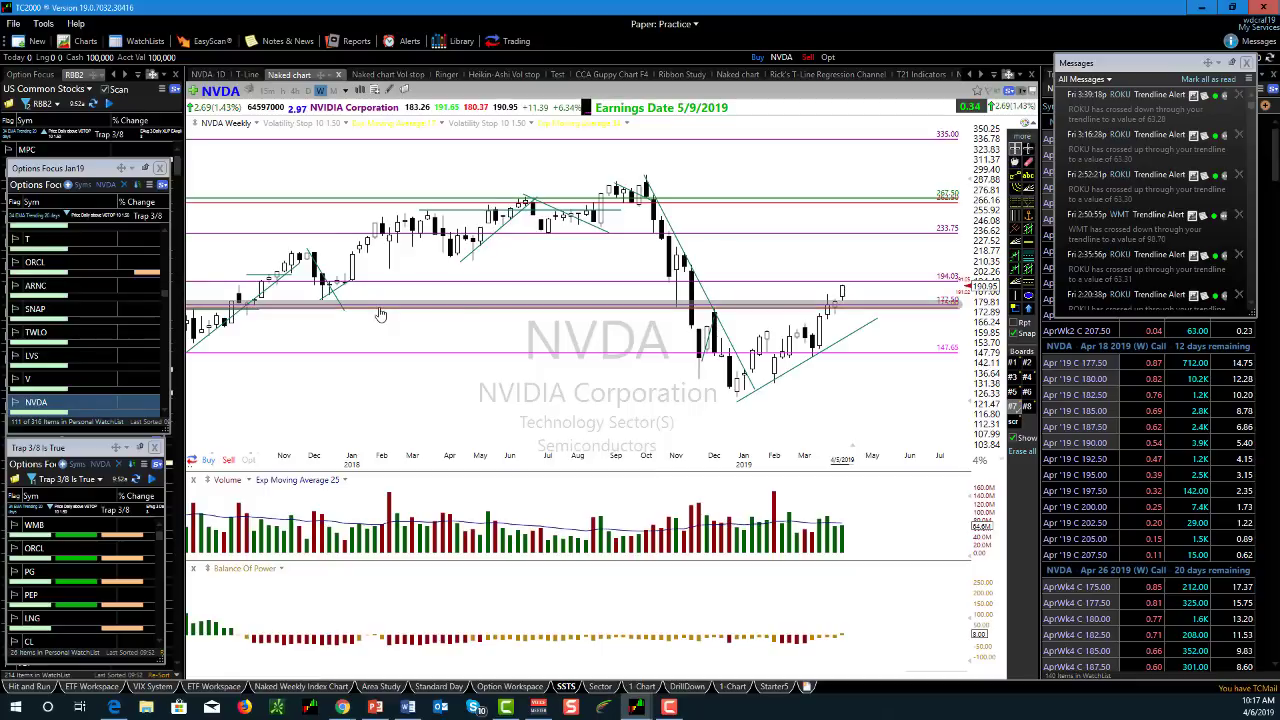
- View NVDA in 30-minute bars from the More Timeframes list, then return to daily bars
{"action": "mouse_move", "coordinate": [380, 314]}
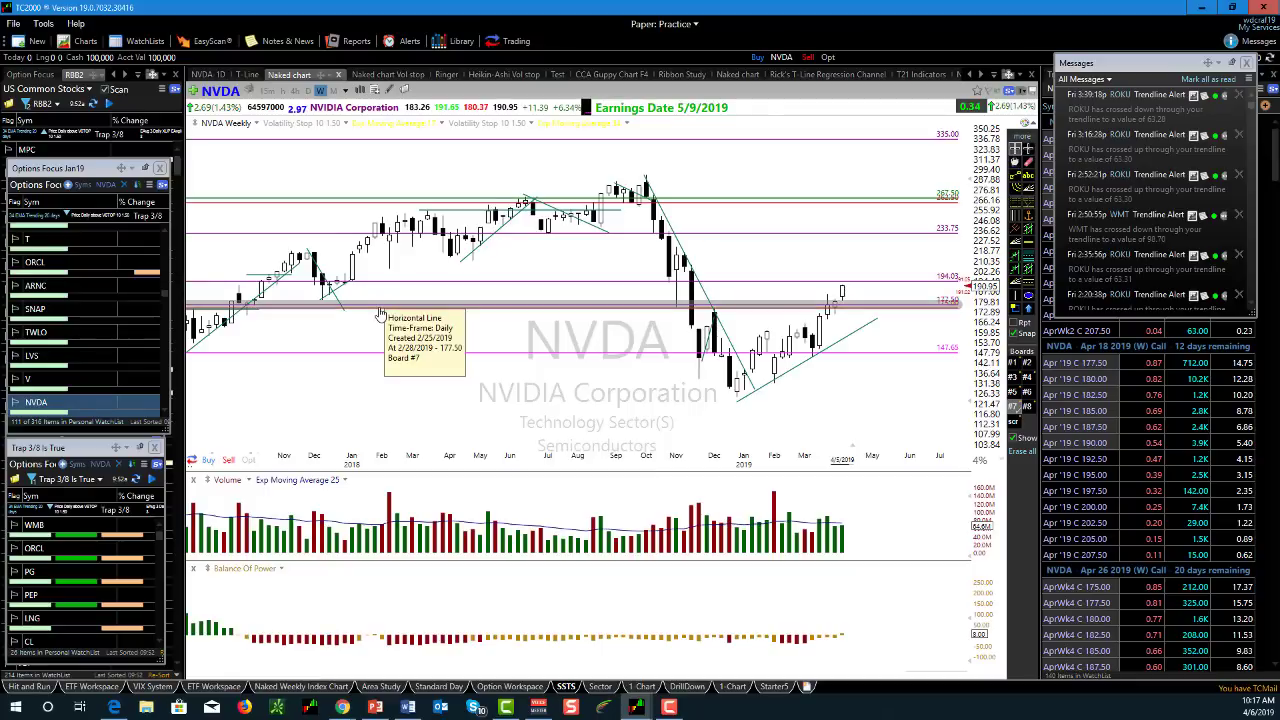
{"action": "left_click", "coordinate": [345, 91]}
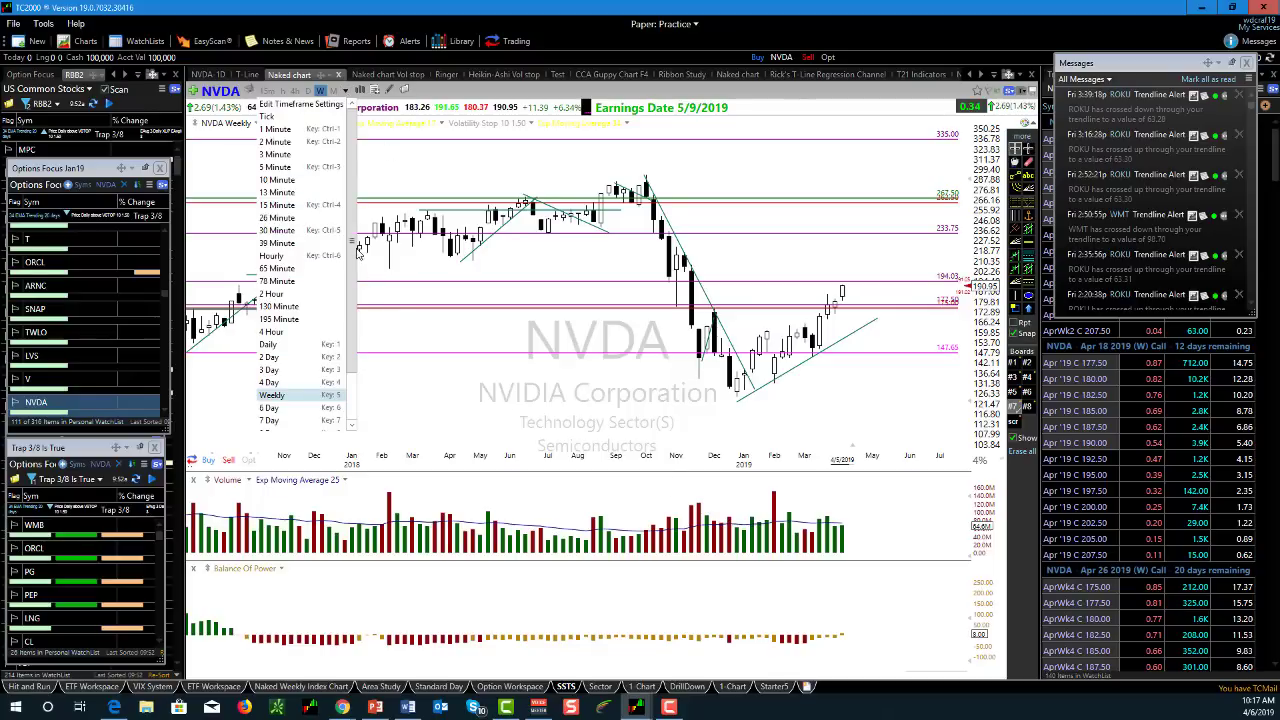
{"action": "left_click_drag", "start_coordinate": [355, 292], "coordinate": [350, 362]}
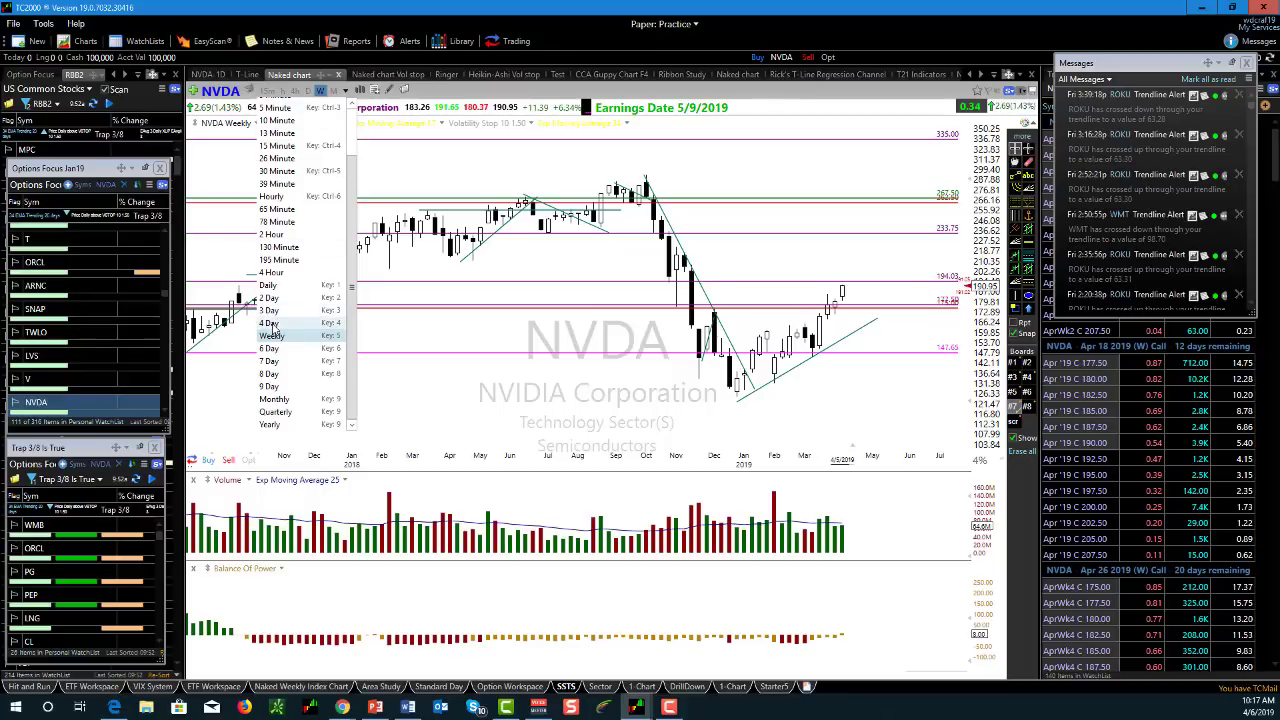
{"action": "left_click", "coordinate": [277, 171]}
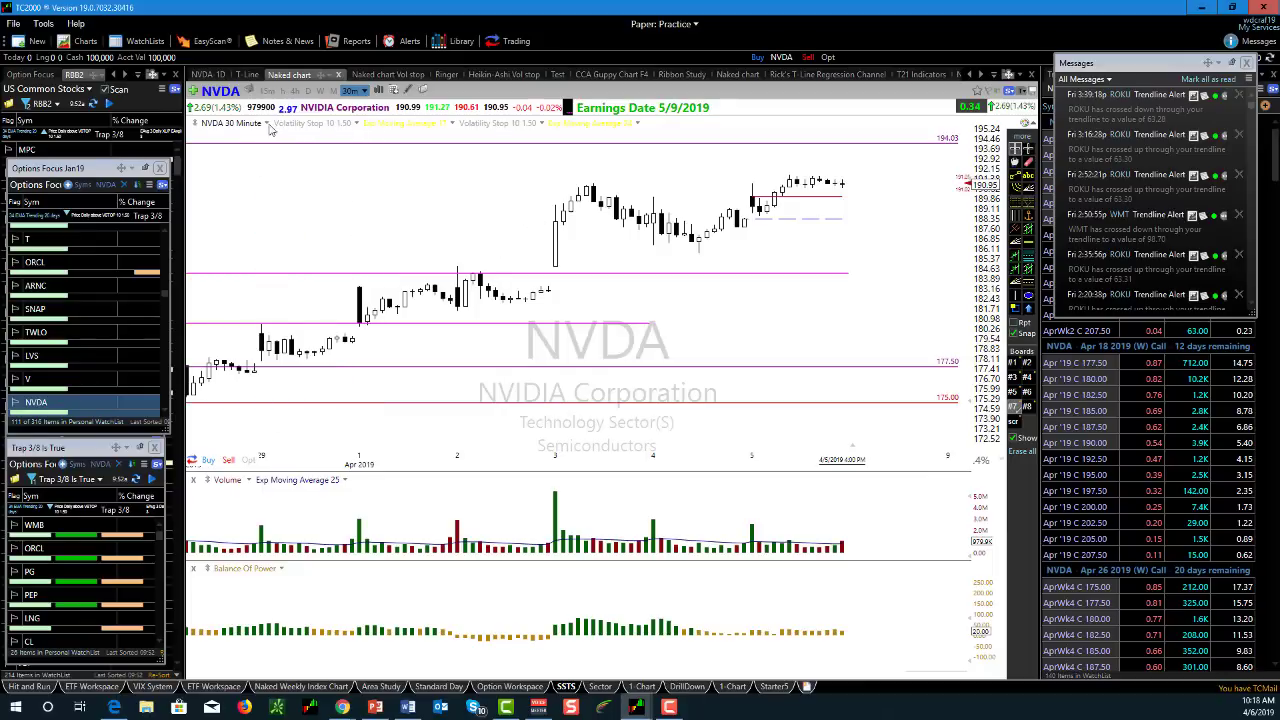
{"action": "left_click", "coordinate": [308, 90]}
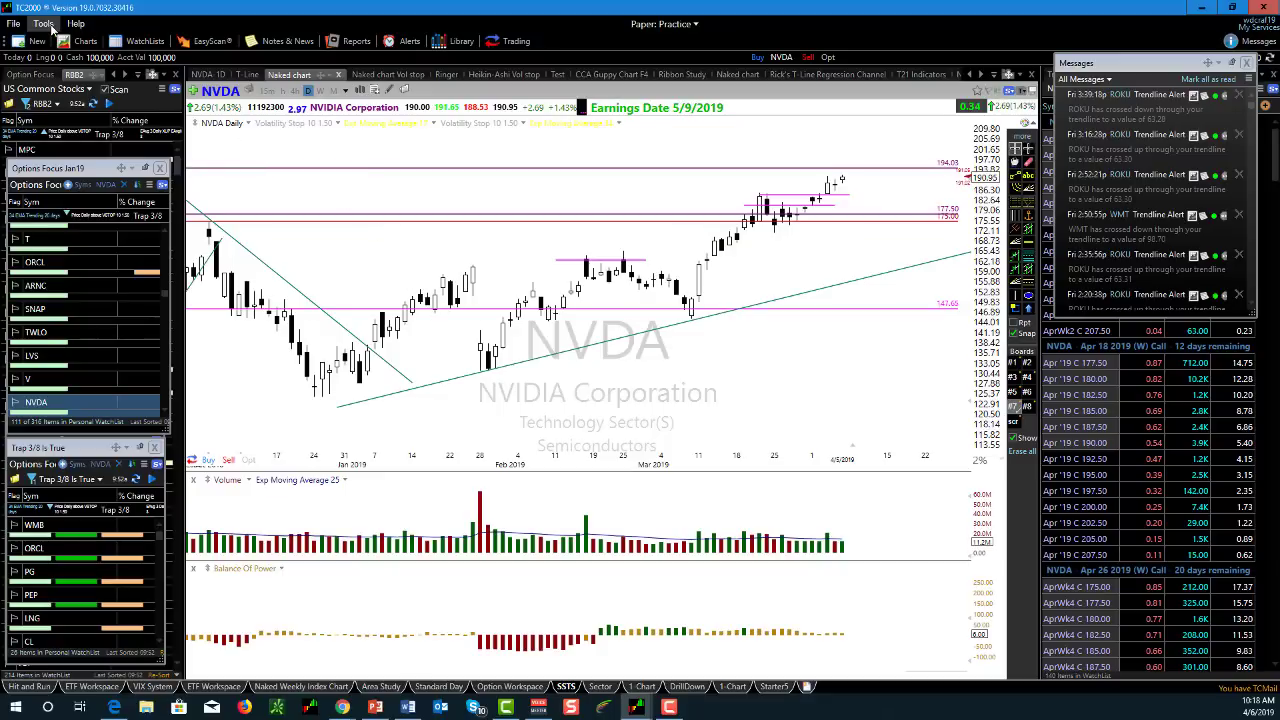
- Check 5 Minute under Chart Toolbar Timeframe Settings in System Settings' Charts section
{"action": "left_click", "coordinate": [44, 24]}
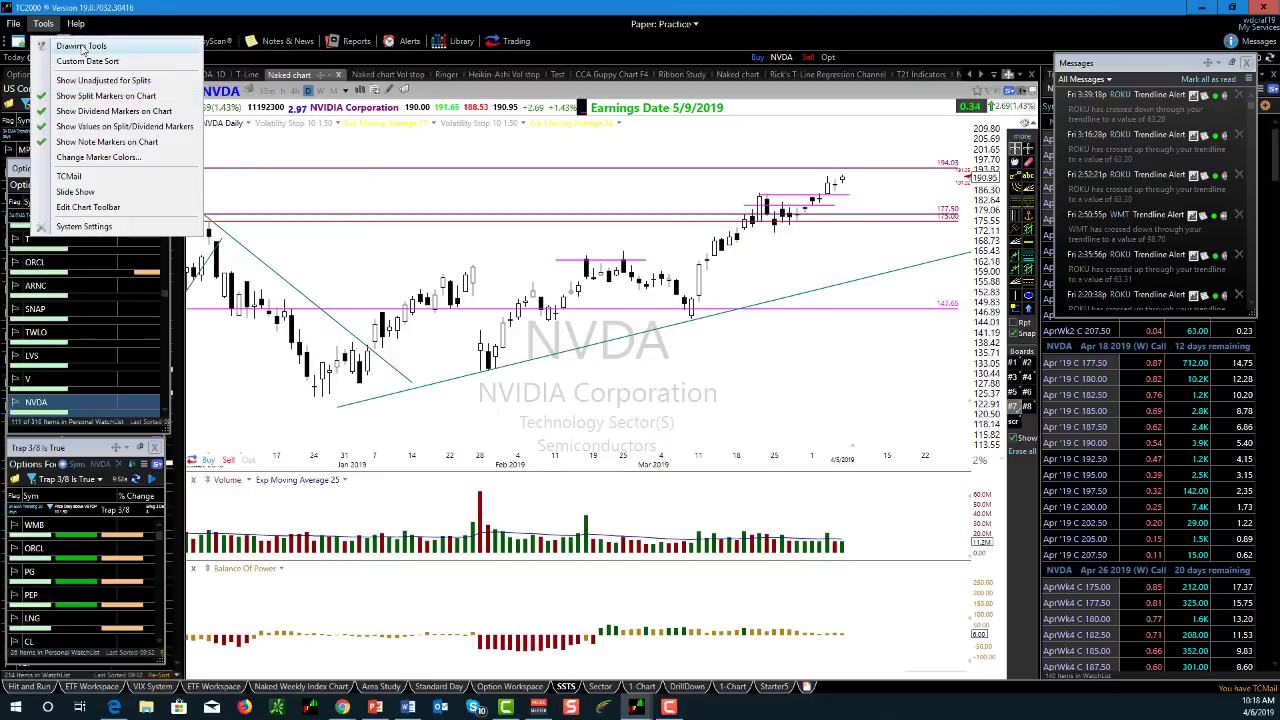
{"action": "left_click", "coordinate": [62, 227]}
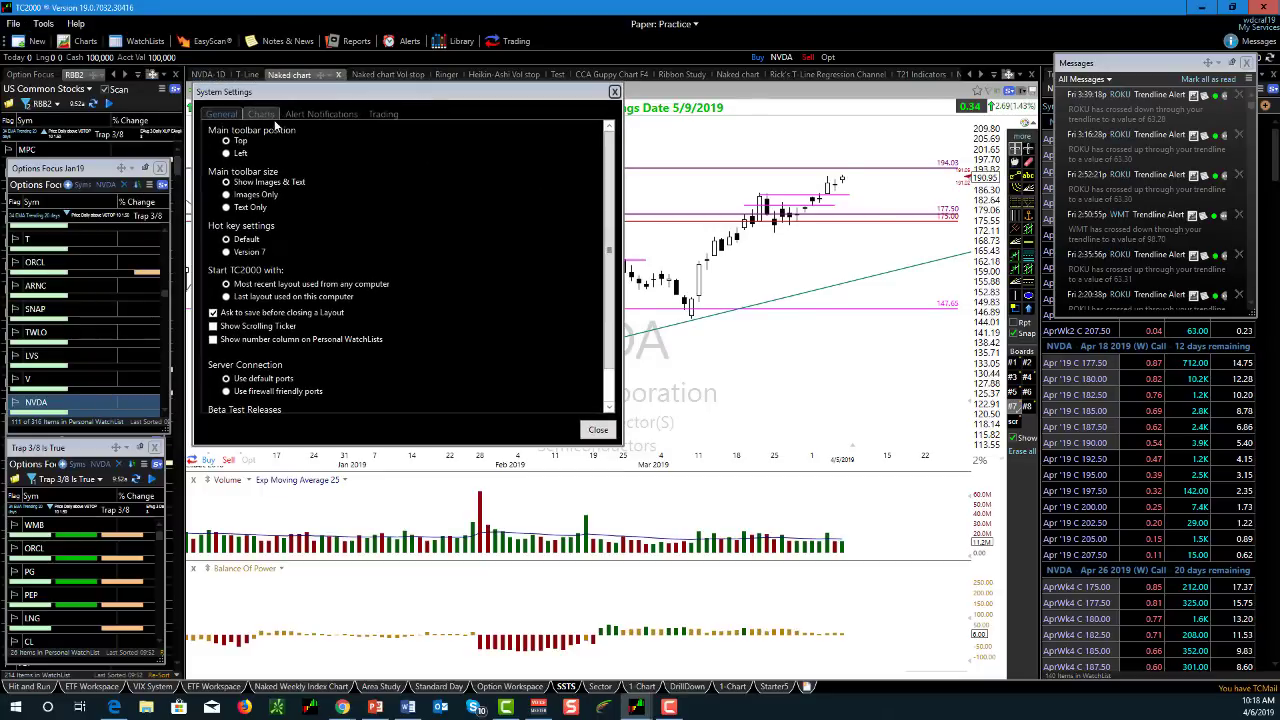
{"action": "left_click", "coordinate": [262, 114]}
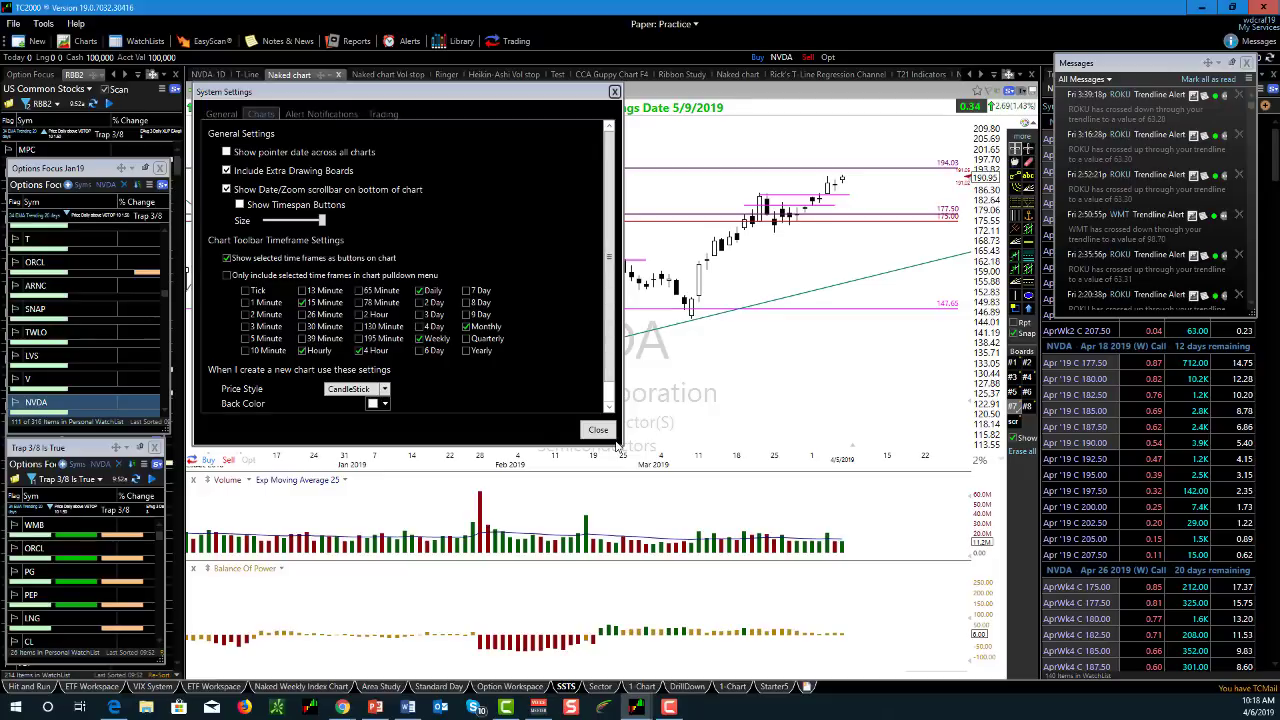
{"action": "left_click", "coordinate": [245, 338]}
{"action": "left_click", "coordinate": [598, 430]}
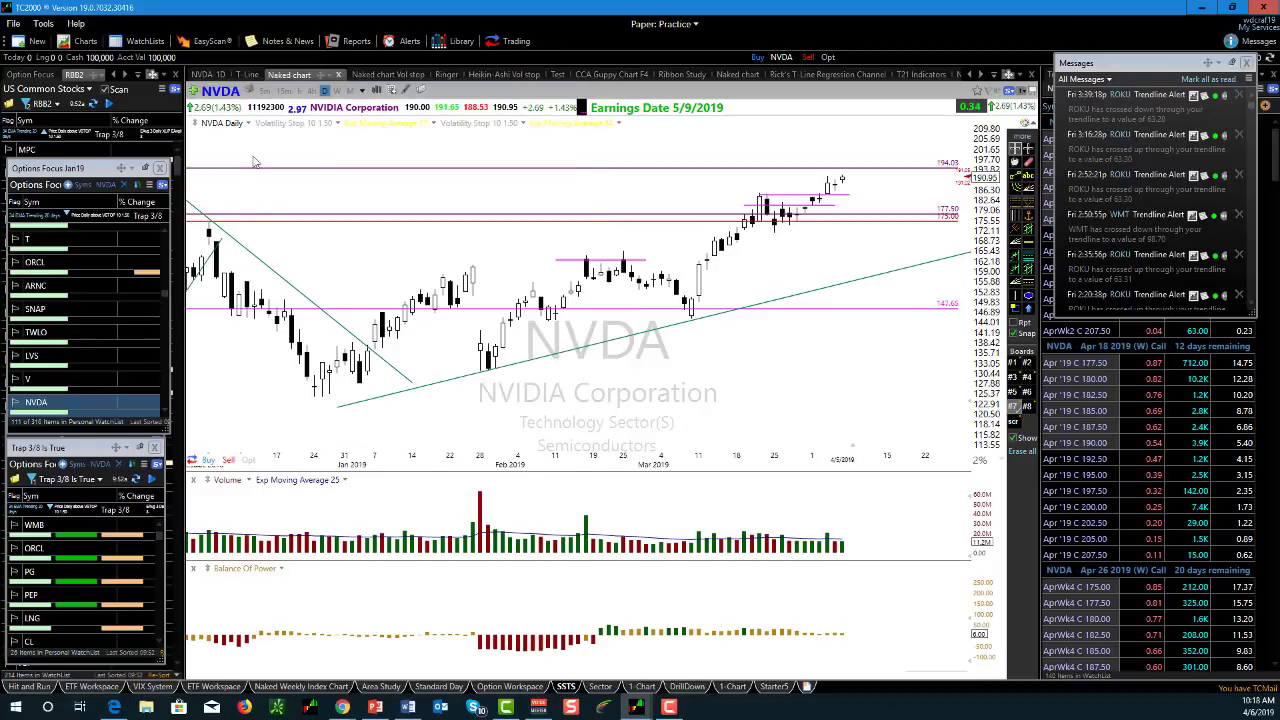
- Cycle the NVDA chart through 5-minute, 15-minute and hourly bars, ending on 5-minute
{"action": "left_click", "coordinate": [265, 91]}
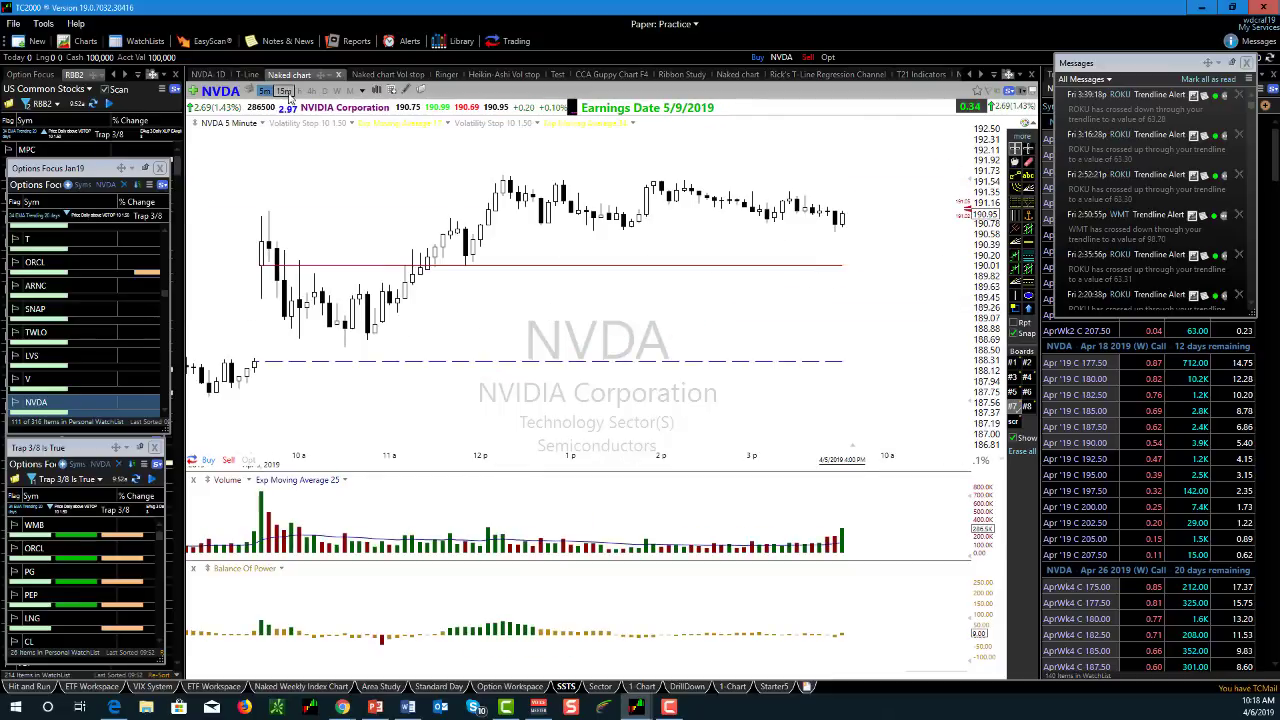
{"action": "left_click", "coordinate": [285, 92]}
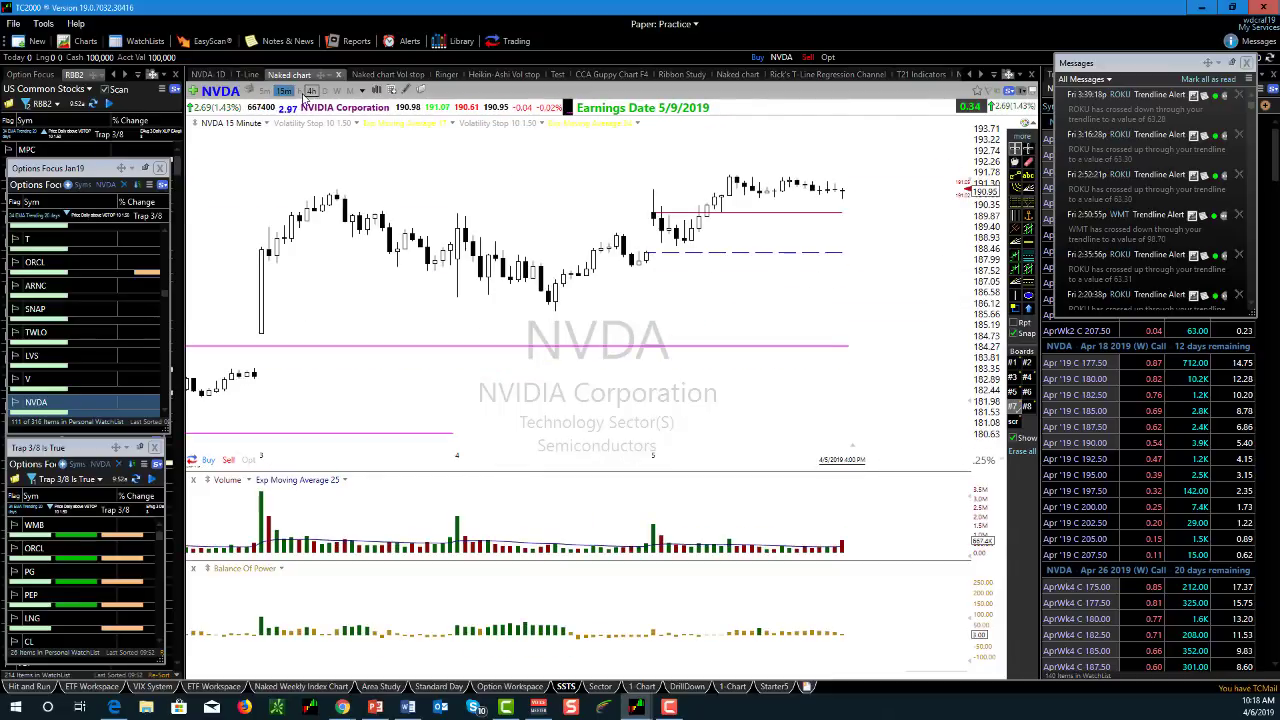
{"action": "left_click", "coordinate": [299, 91]}
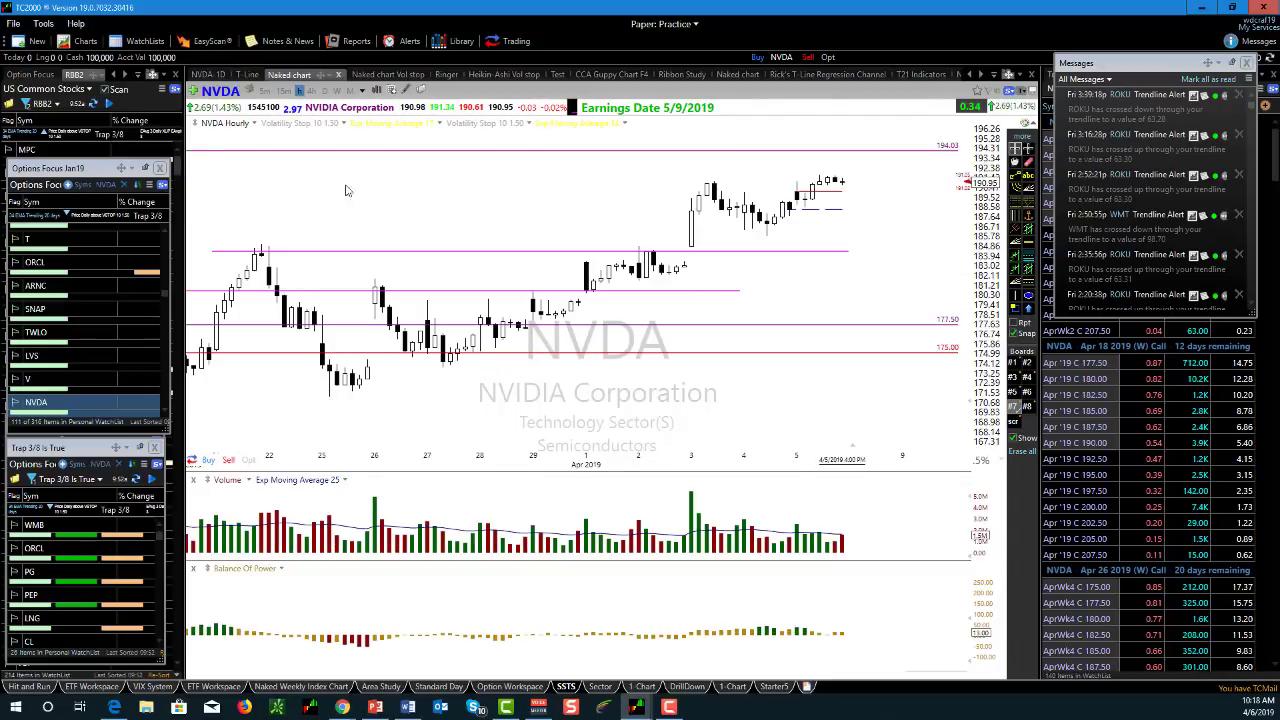
{"action": "left_click", "coordinate": [265, 91]}
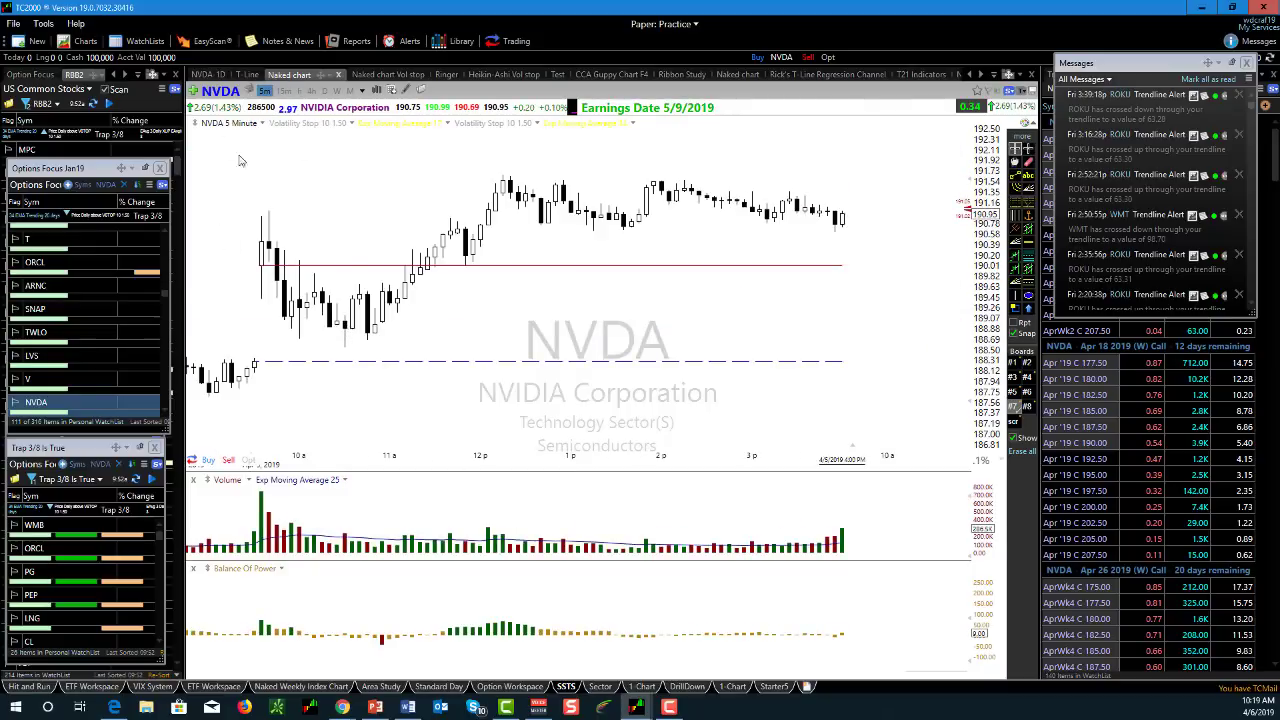
- Uncheck the 5 Minute timeframe preset in System Settings' Charts section and close it
{"action": "left_click", "coordinate": [44, 24]}
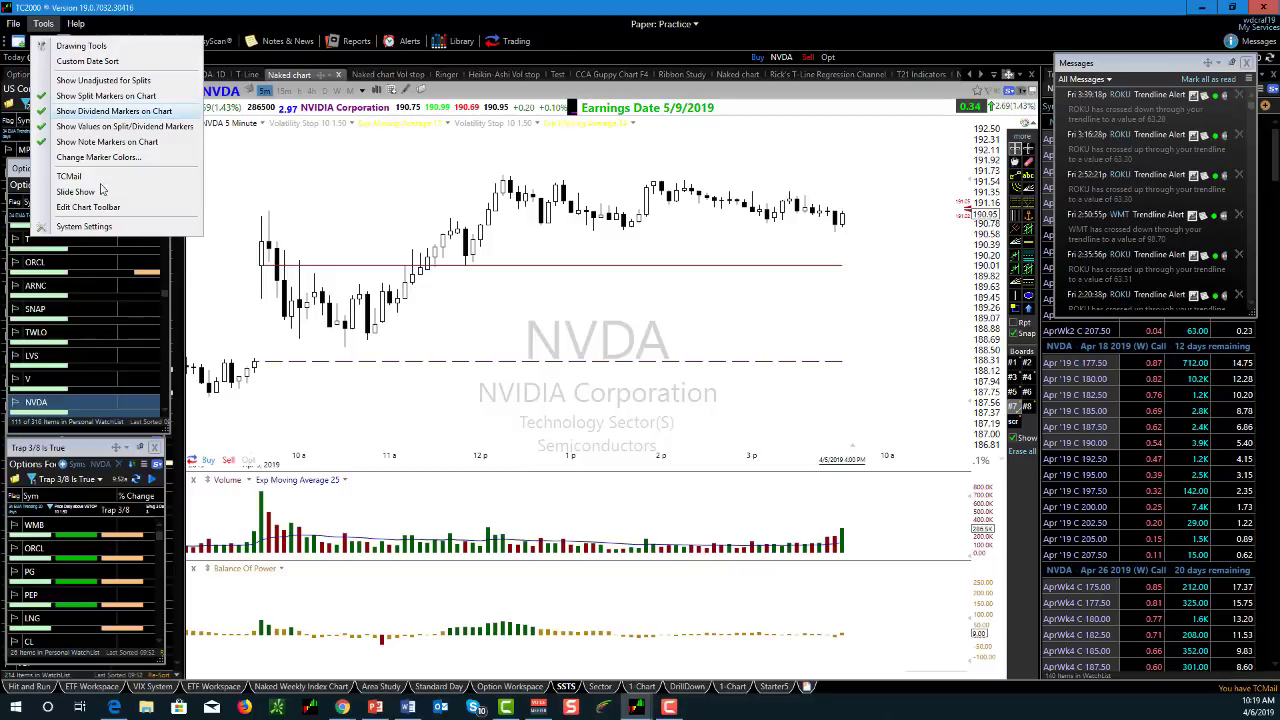
{"action": "left_click", "coordinate": [84, 226]}
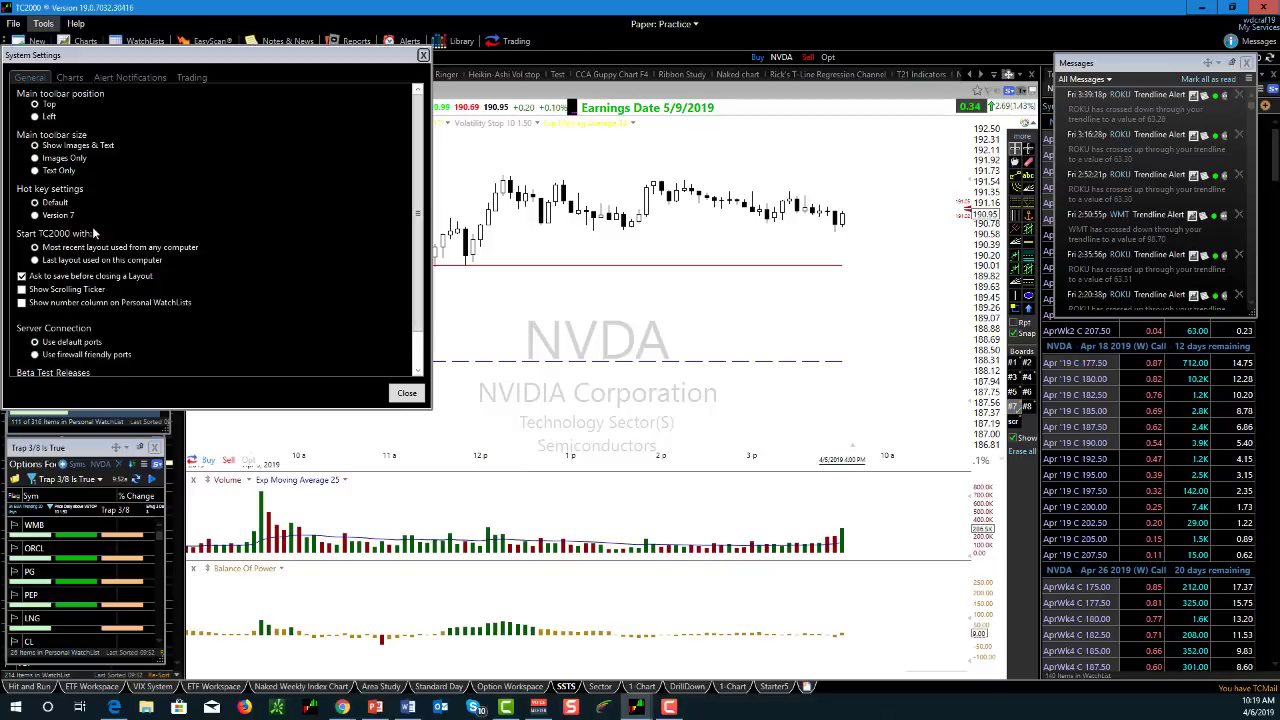
{"action": "left_click", "coordinate": [69, 78]}
{"action": "left_click_drag", "start_coordinate": [145, 60], "coordinate": [443, 91]}
{"action": "left_click", "coordinate": [353, 332]}
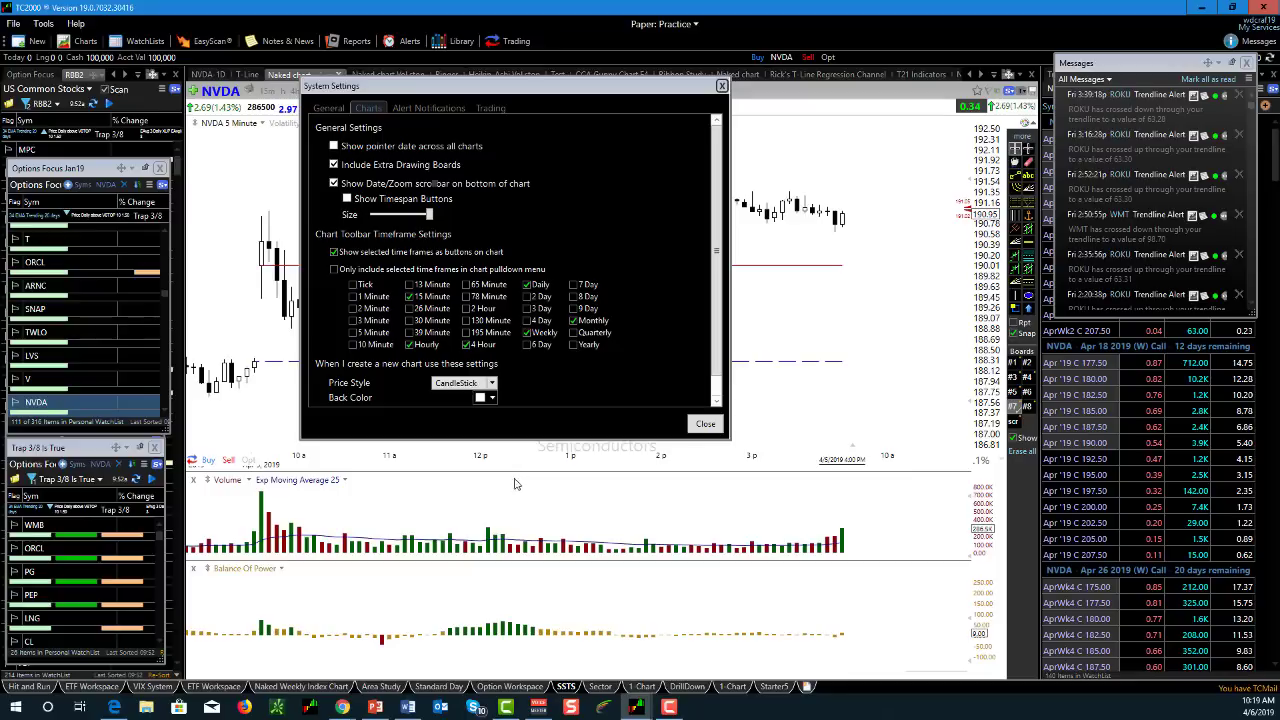
{"action": "left_click", "coordinate": [705, 425]}
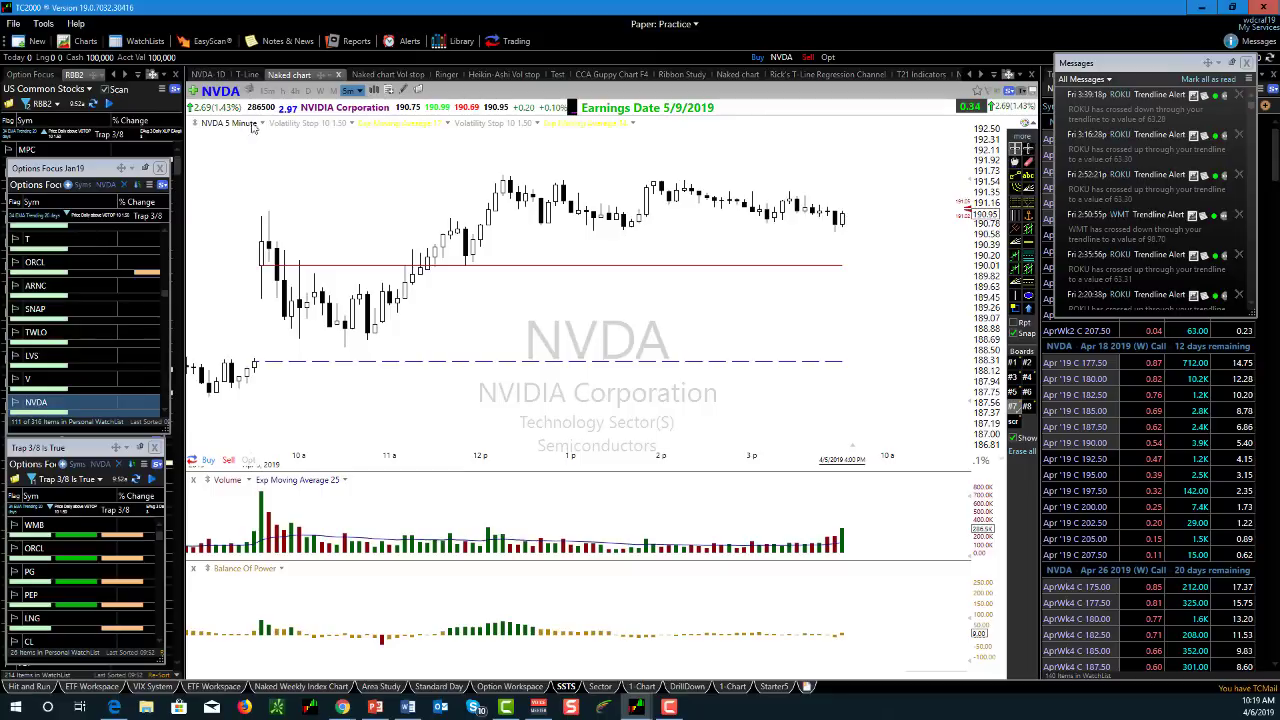
- Switch the NVDA chart from 5-minute back to daily bars
{"action": "left_click", "coordinate": [308, 91]}
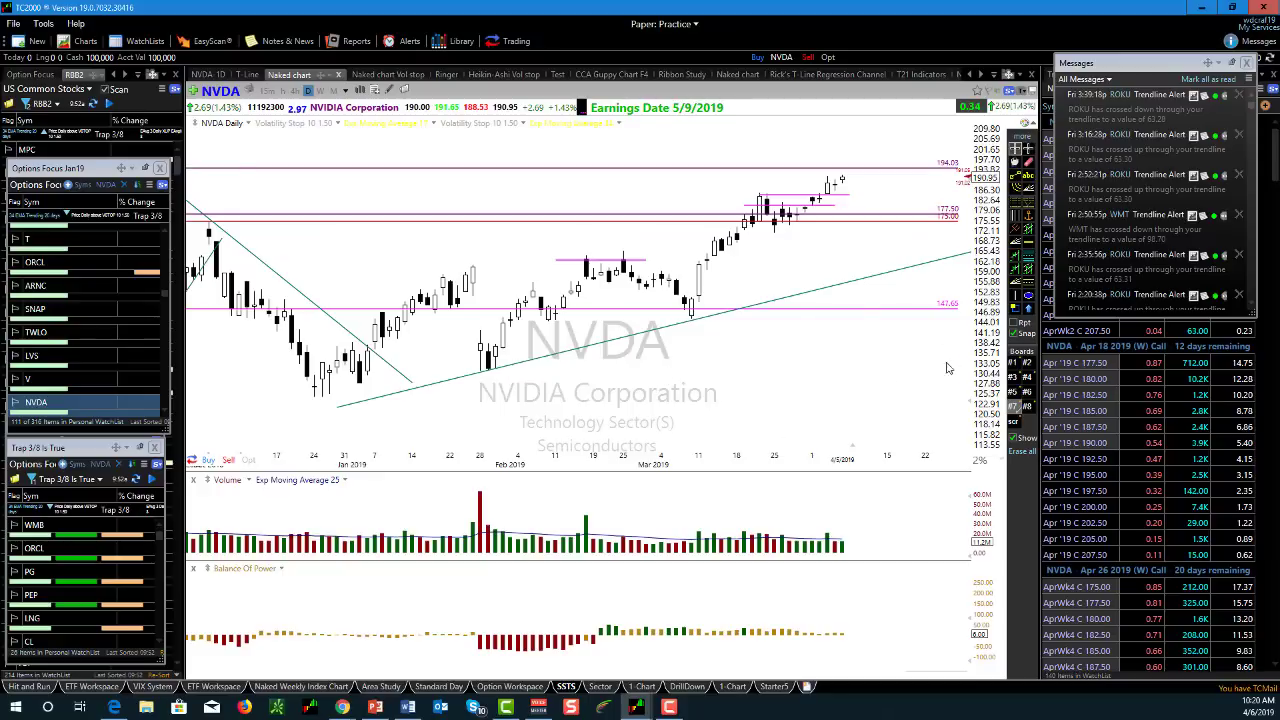
{"action": "mouse_move", "coordinate": [810, 201]}
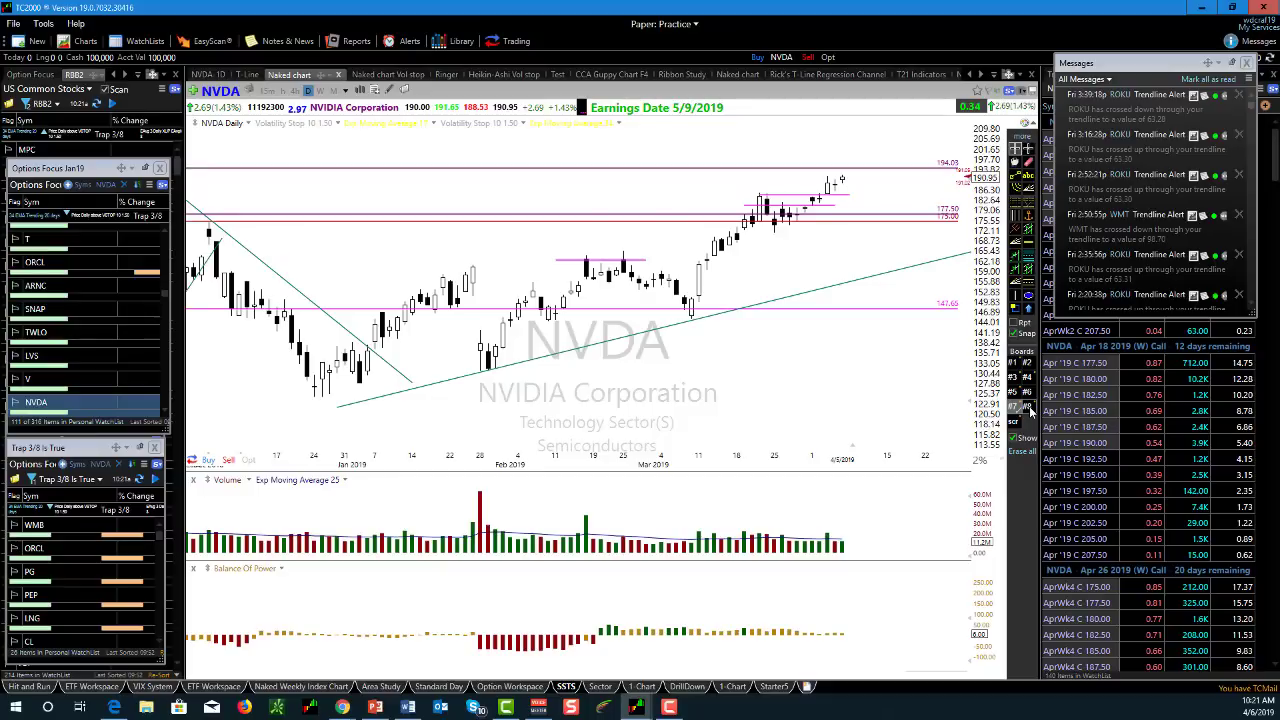
- Chart SMH and open its Related Items list, moved down over the chart
{"action": "type", "text": "SMH"}
{"action": "key", "text": "Return"}
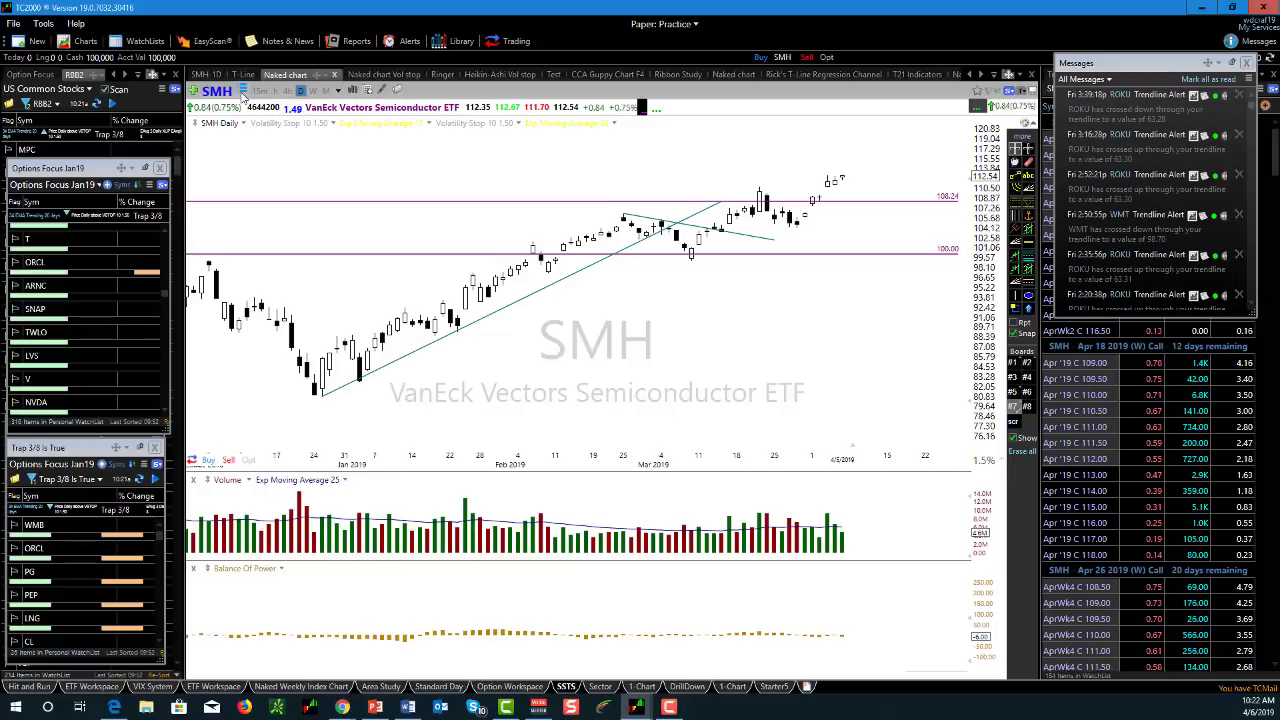
{"action": "left_click", "coordinate": [243, 91]}
{"action": "left_click_drag", "start_coordinate": [335, 104], "coordinate": [384, 192]}
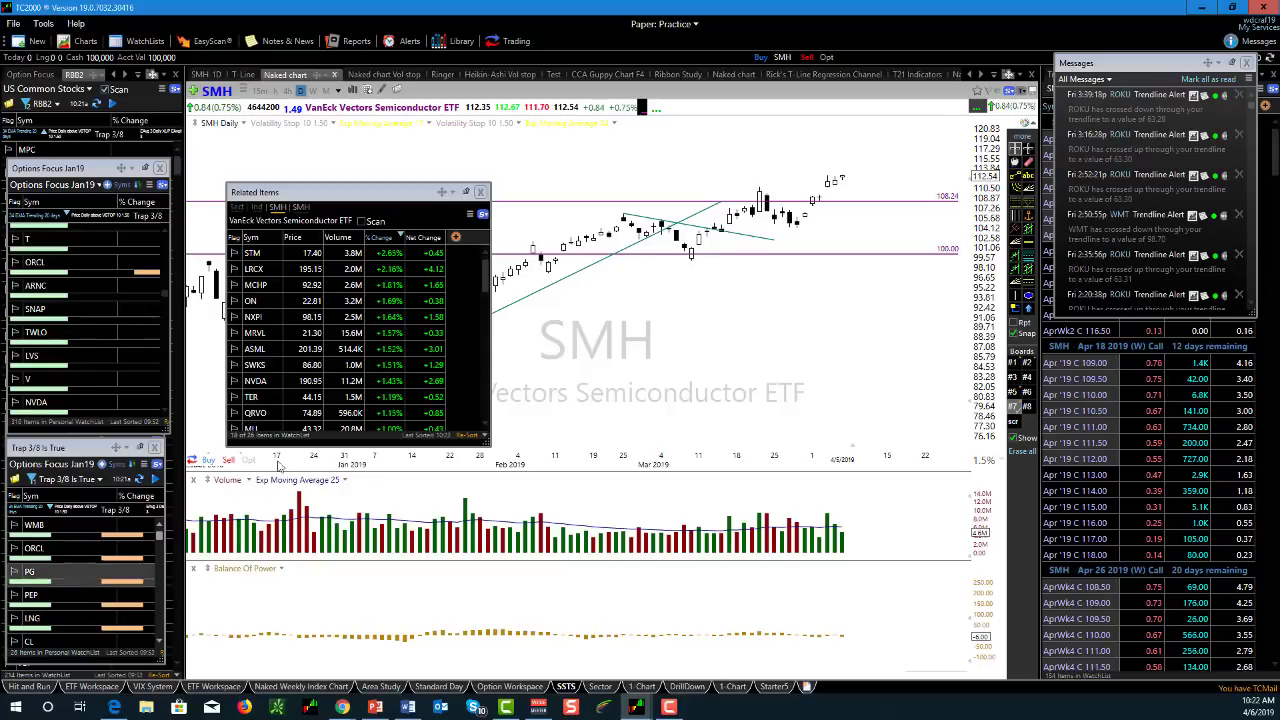
- Replace the Related Items columns with the stop-trap Trap 3/8 column set, then close the list
{"action": "right_click", "coordinate": [331, 333]}
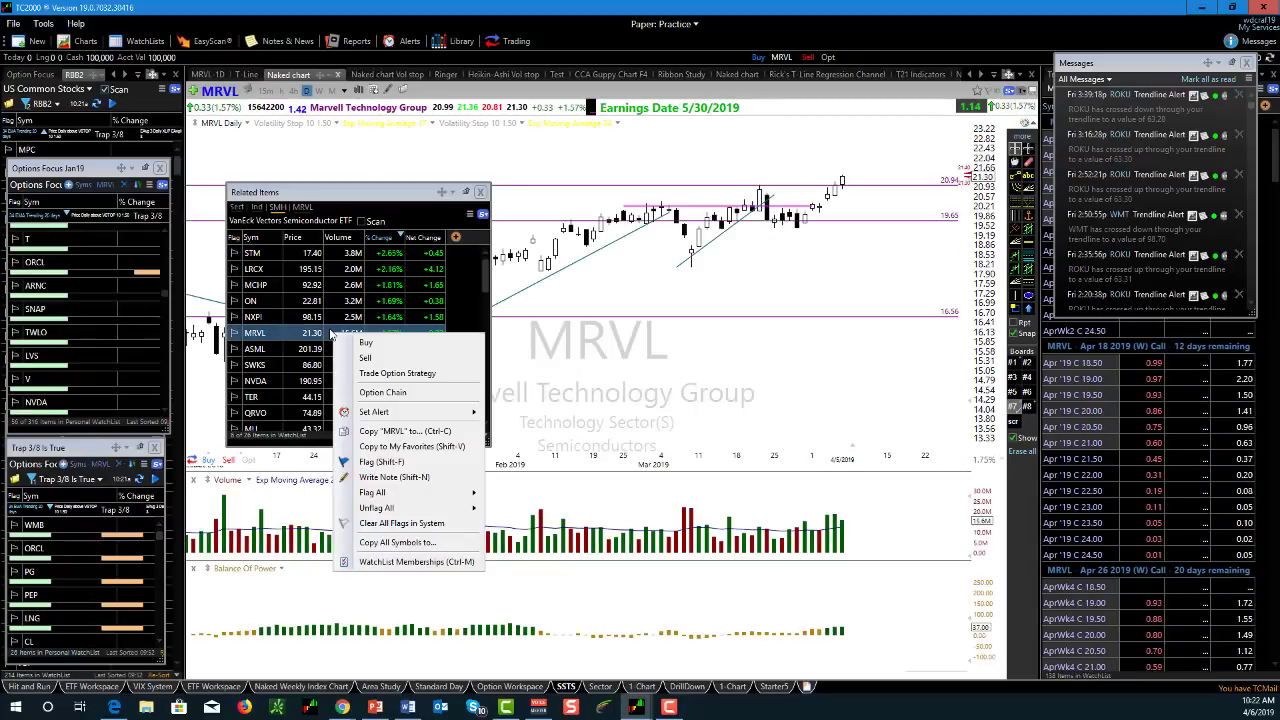
{"action": "left_click", "coordinate": [398, 222]}
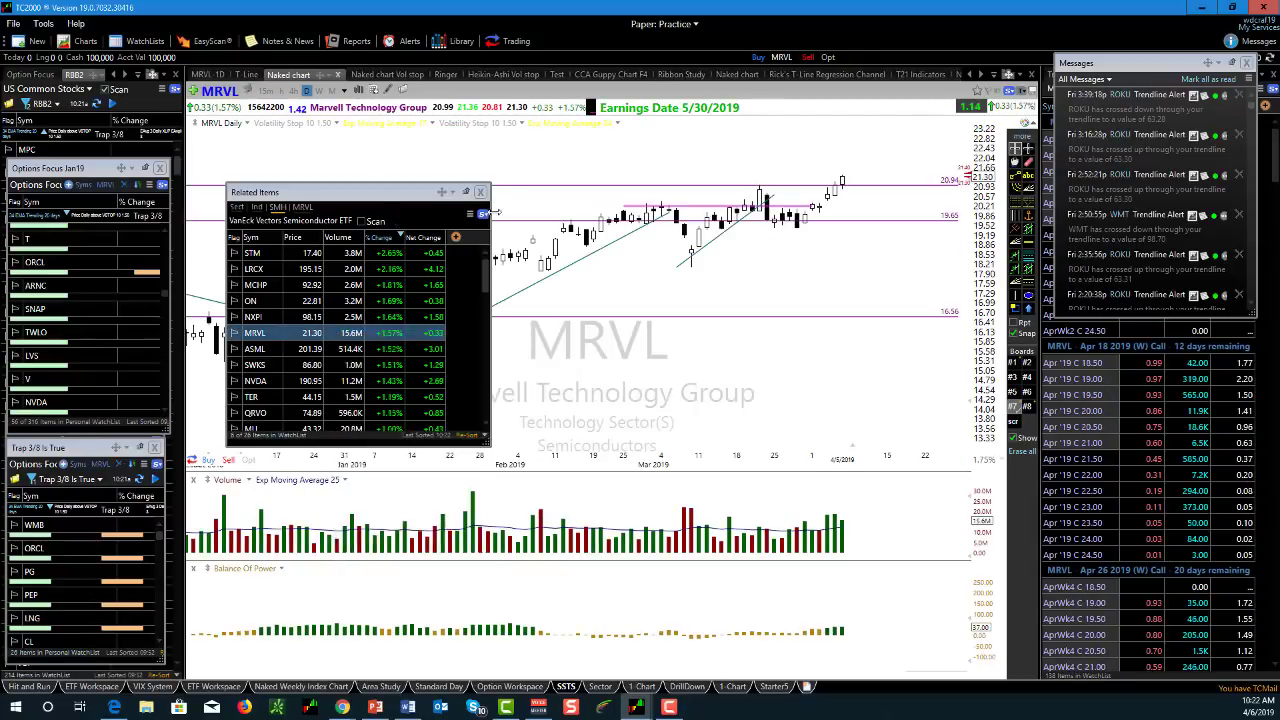
{"action": "right_click", "coordinate": [297, 240]}
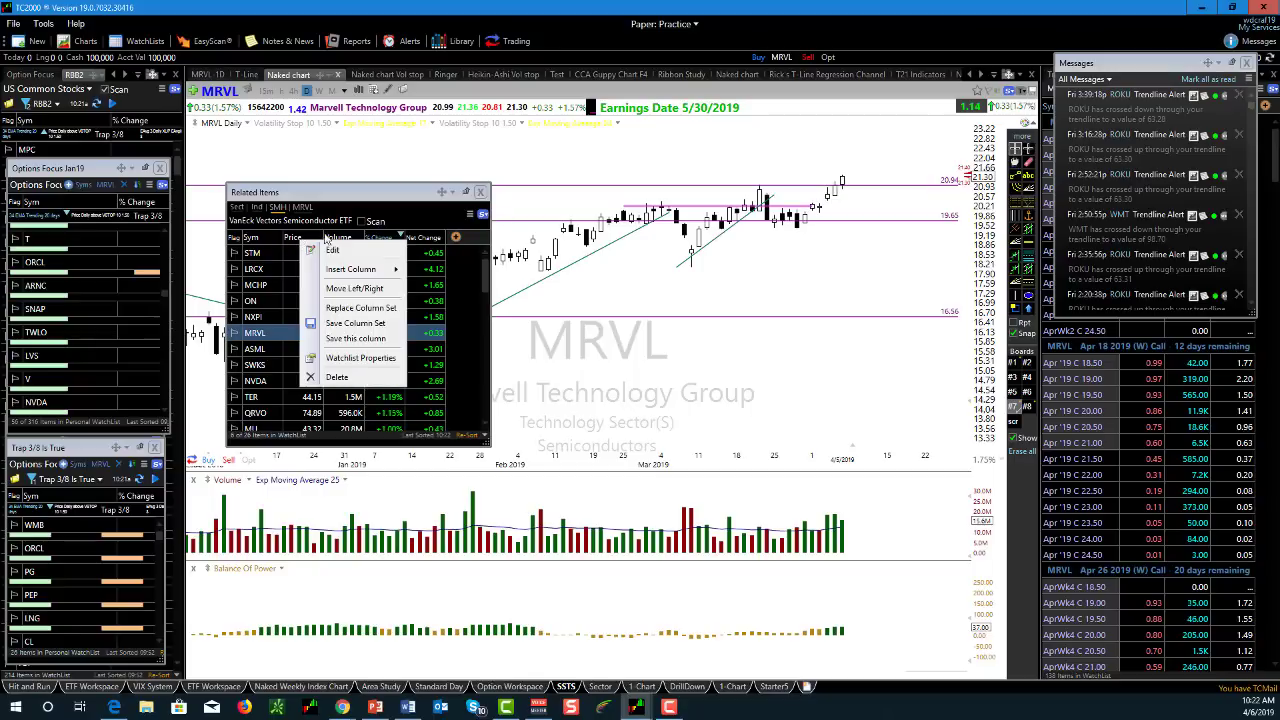
{"action": "left_click", "coordinate": [361, 310]}
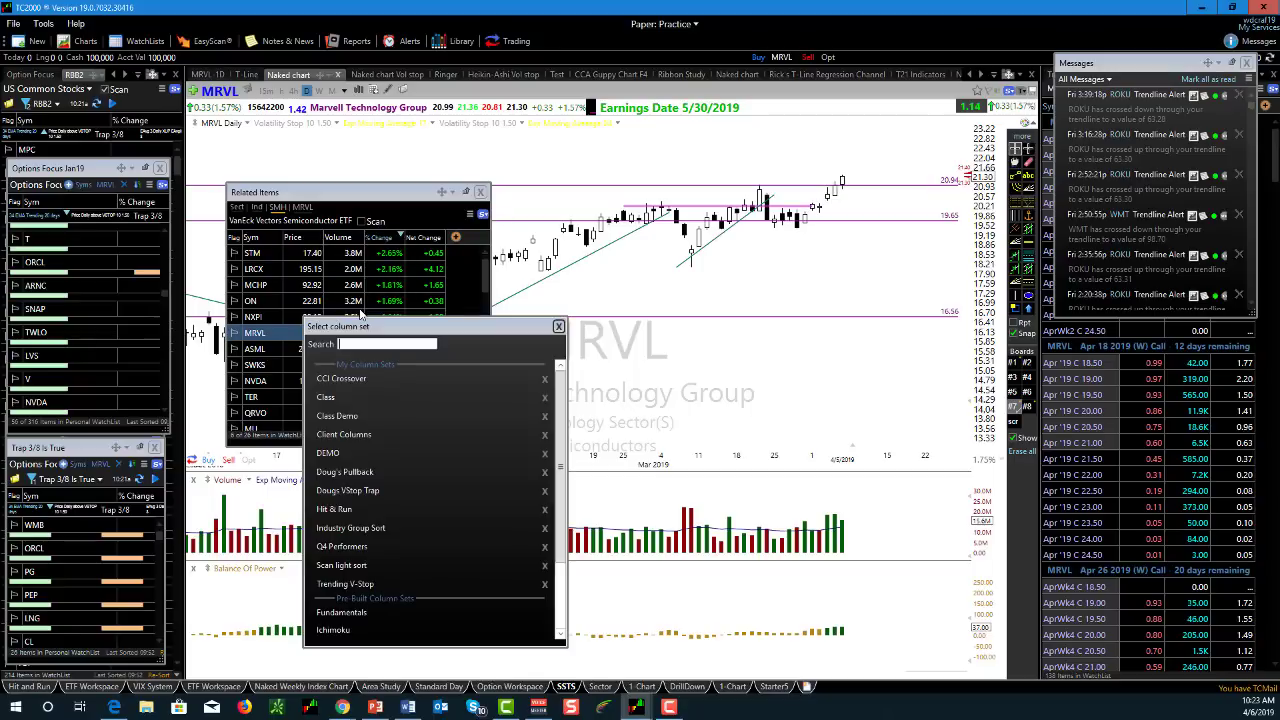
{"action": "left_click", "coordinate": [345, 490]}
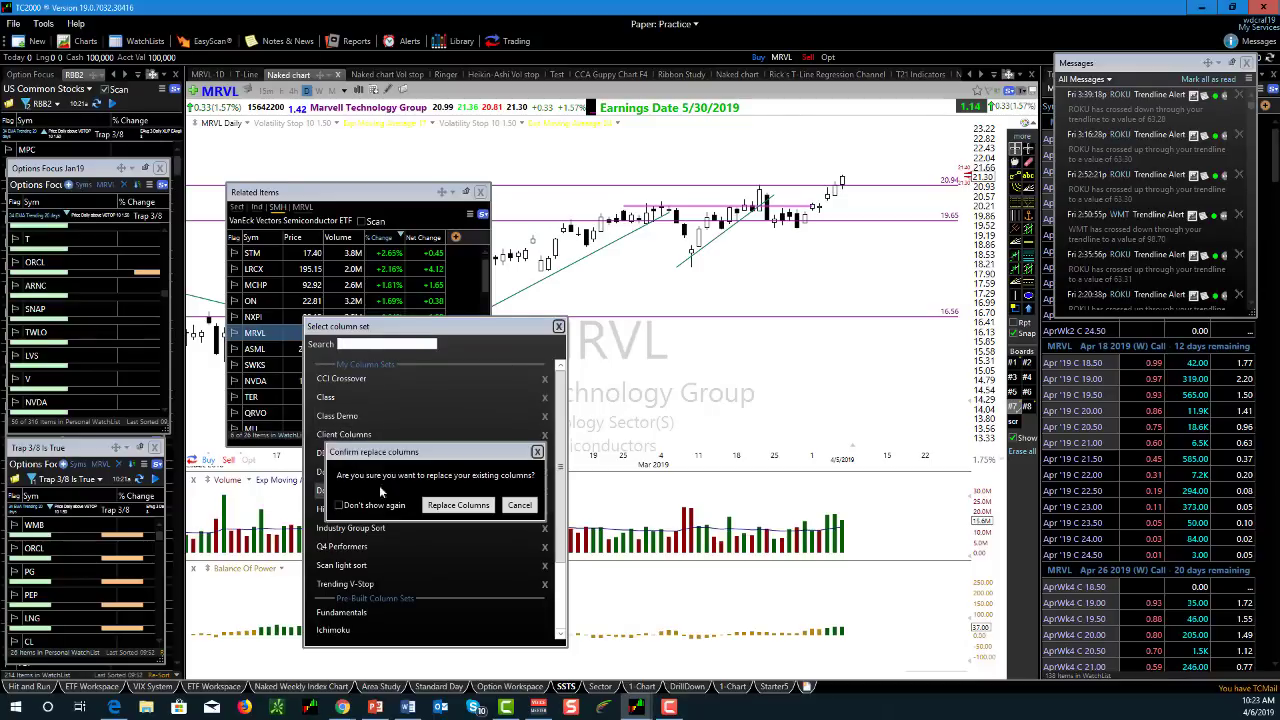
{"action": "left_click", "coordinate": [459, 506]}
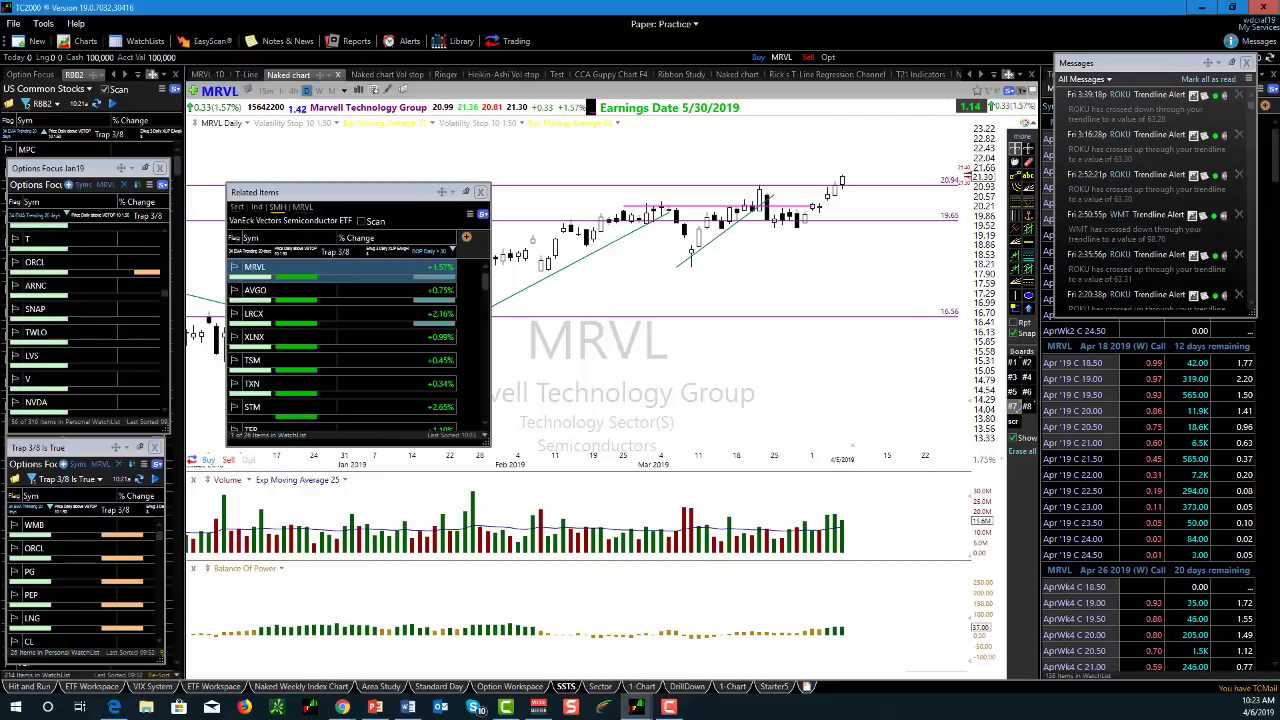
{"action": "left_click", "coordinate": [480, 191]}
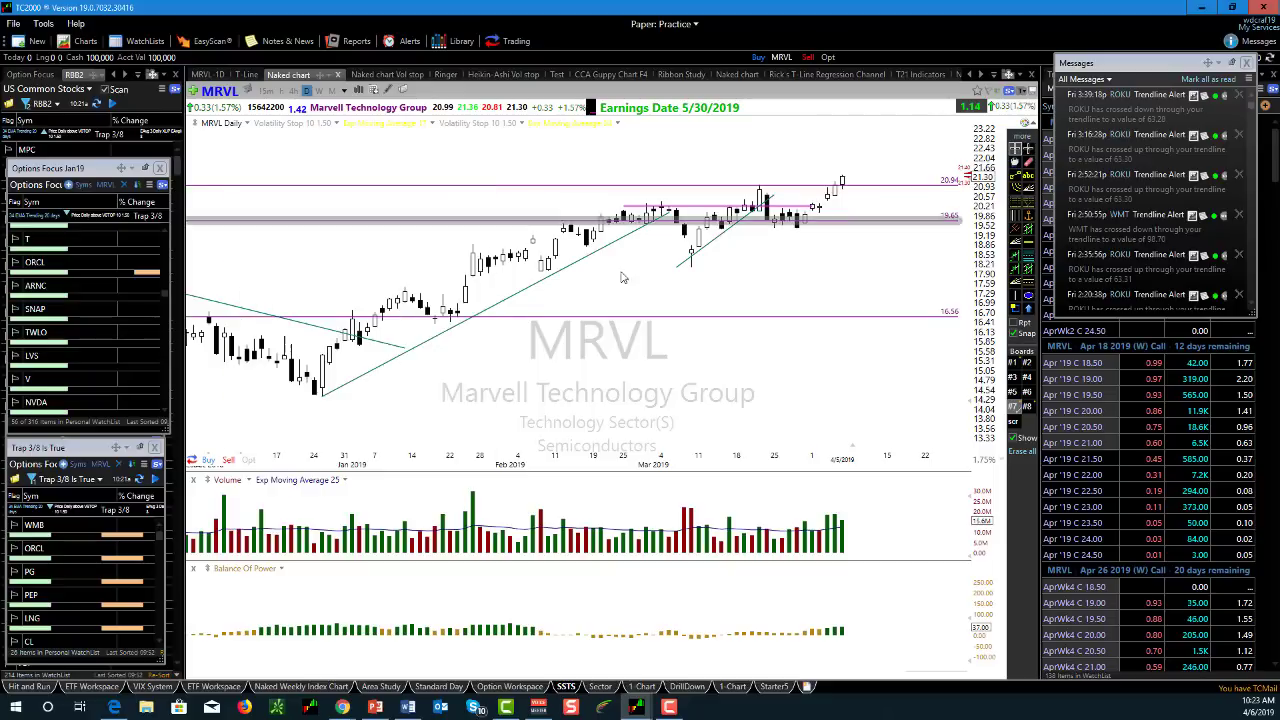
- Reload SMH, reopen its Related Items list and apply the Trap 3/8 stop-trap column set
{"action": "type", "text": "SMH"}
{"action": "key", "text": "Return"}
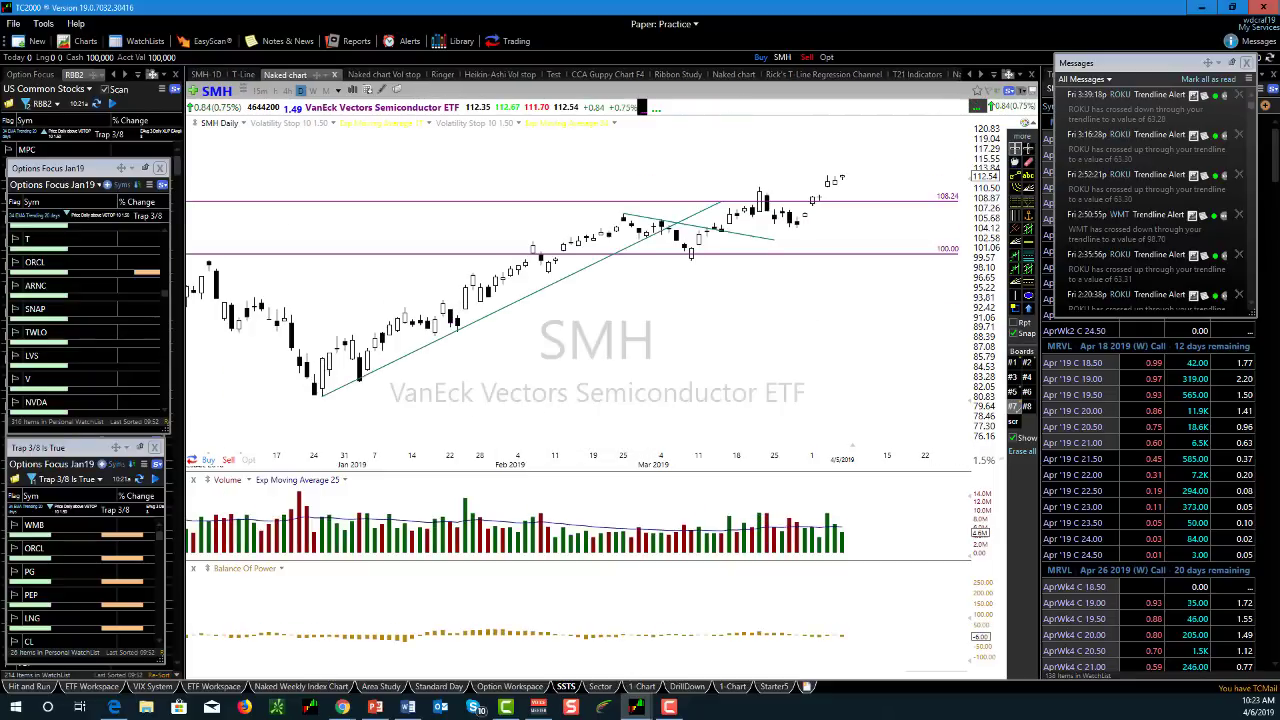
{"action": "left_click", "coordinate": [242, 92]}
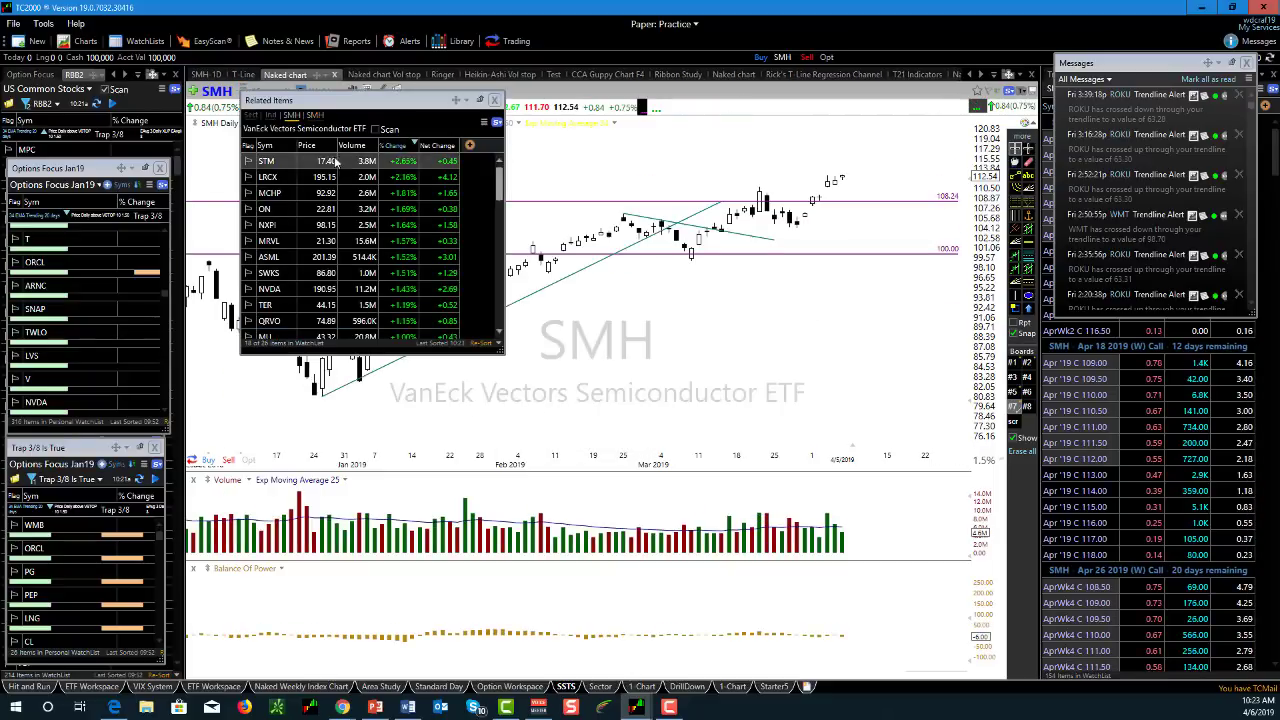
{"action": "right_click", "coordinate": [330, 146]}
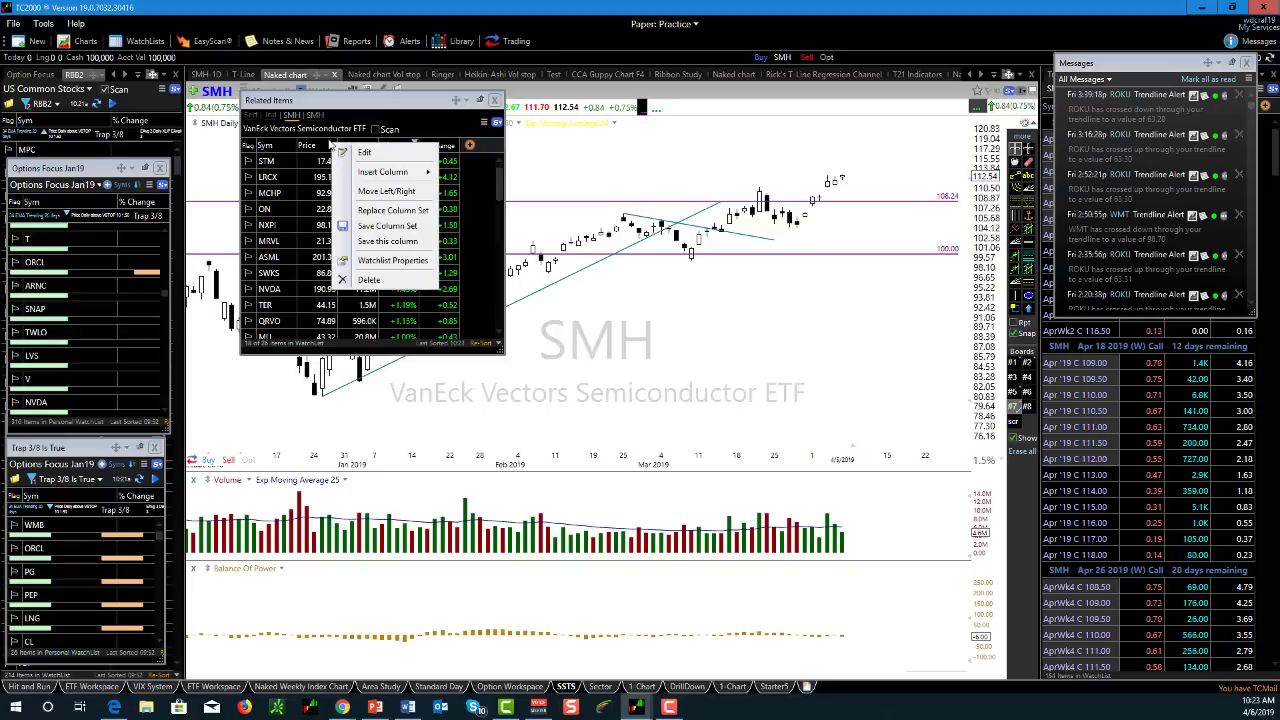
{"action": "left_click", "coordinate": [396, 216]}
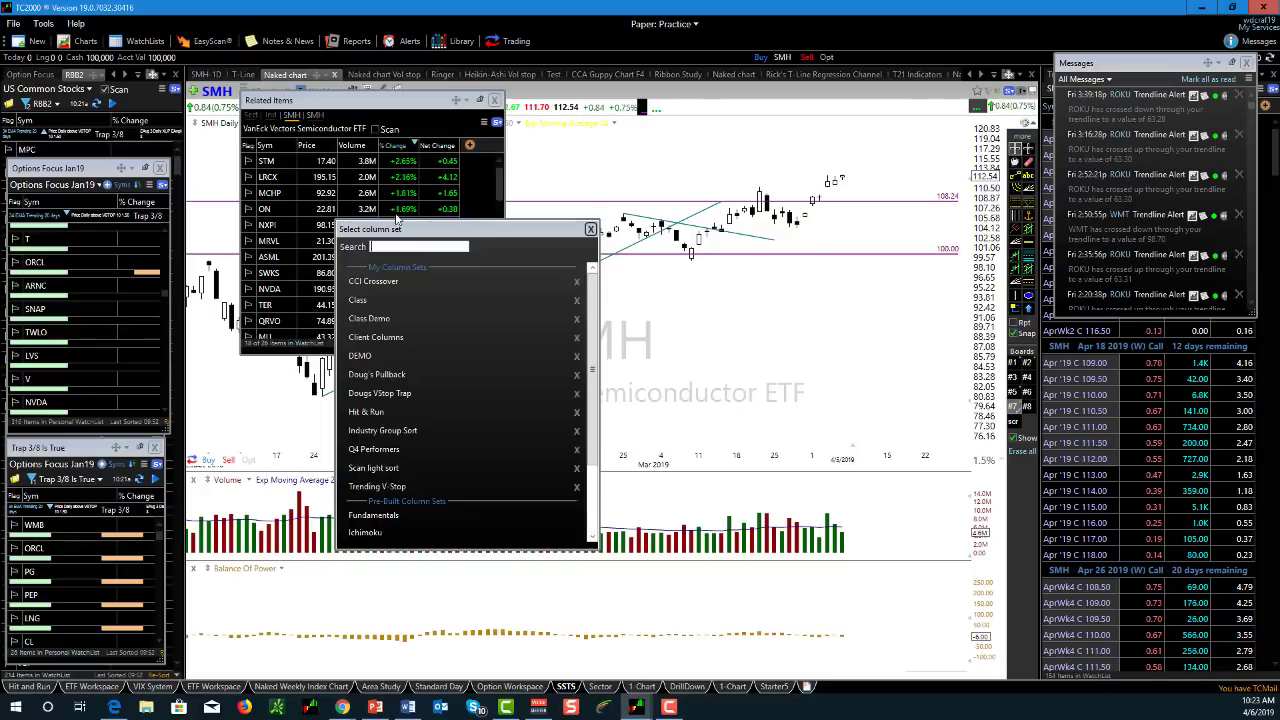
{"action": "left_click", "coordinate": [388, 393]}
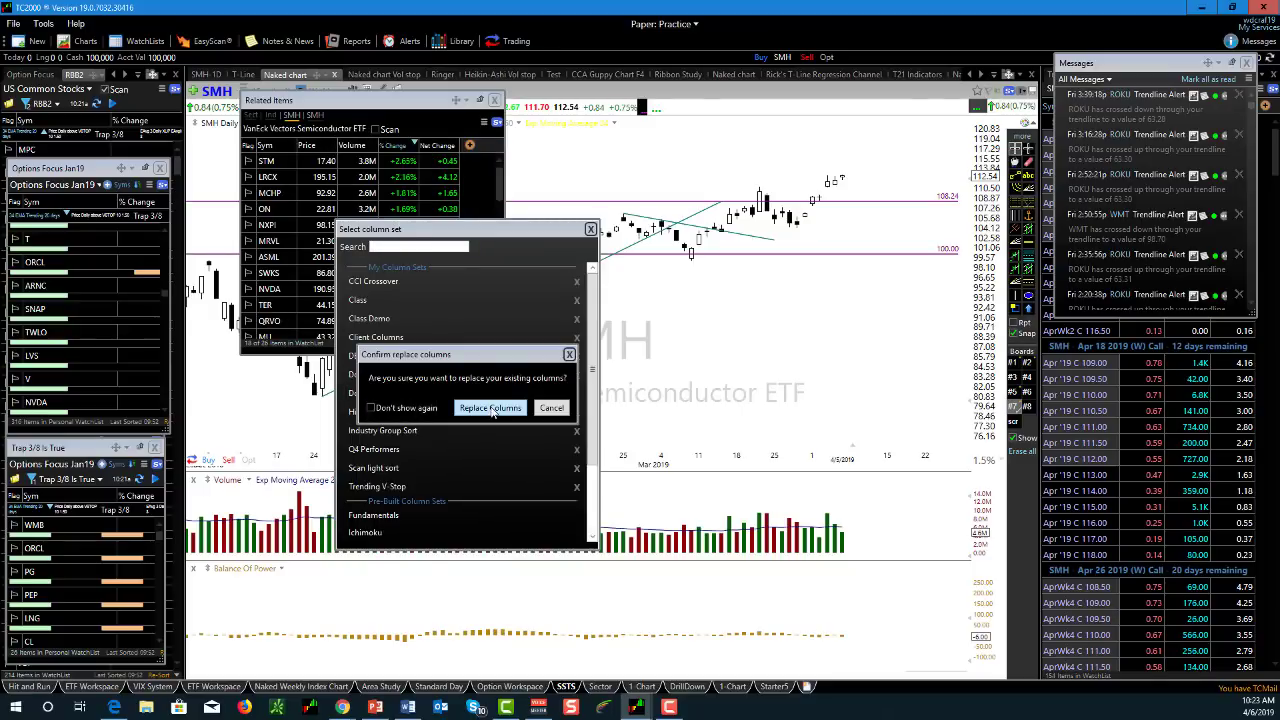
{"action": "left_click", "coordinate": [492, 412]}
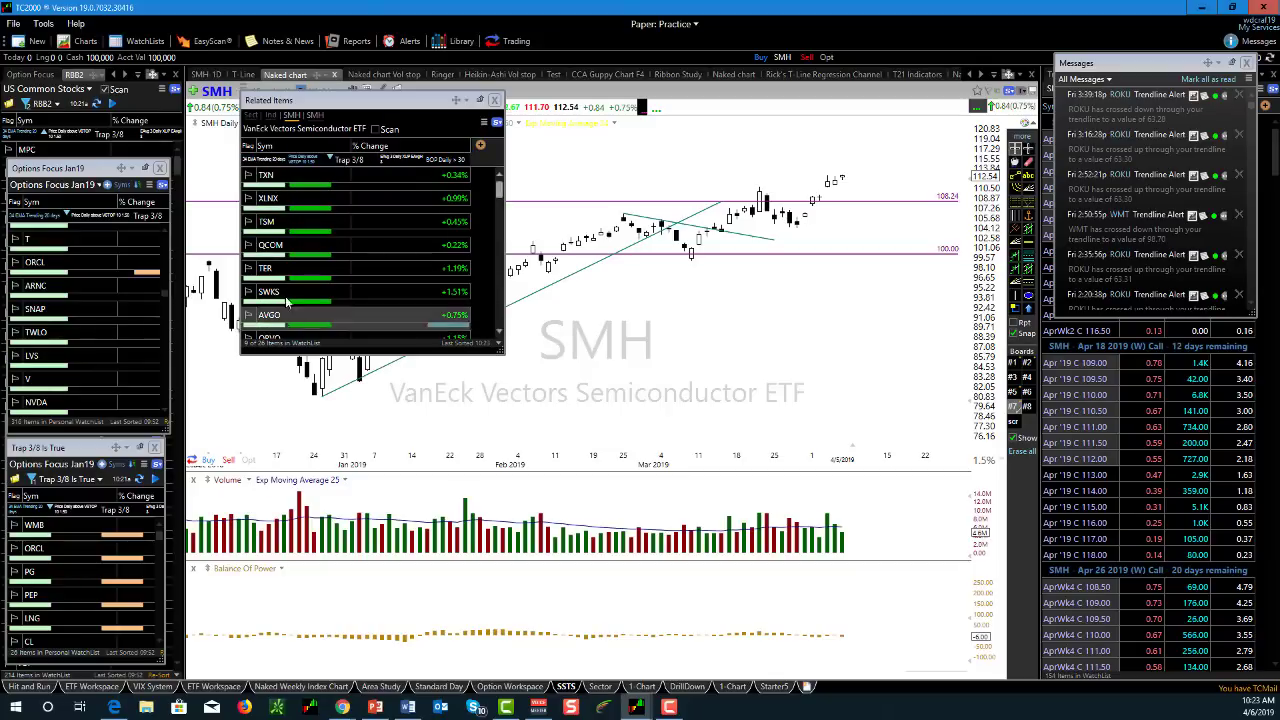
- Step through TXN, XLNX, TSM, QCOM, TER and SWKS from the list, then close it
{"action": "left_click", "coordinate": [272, 174]}
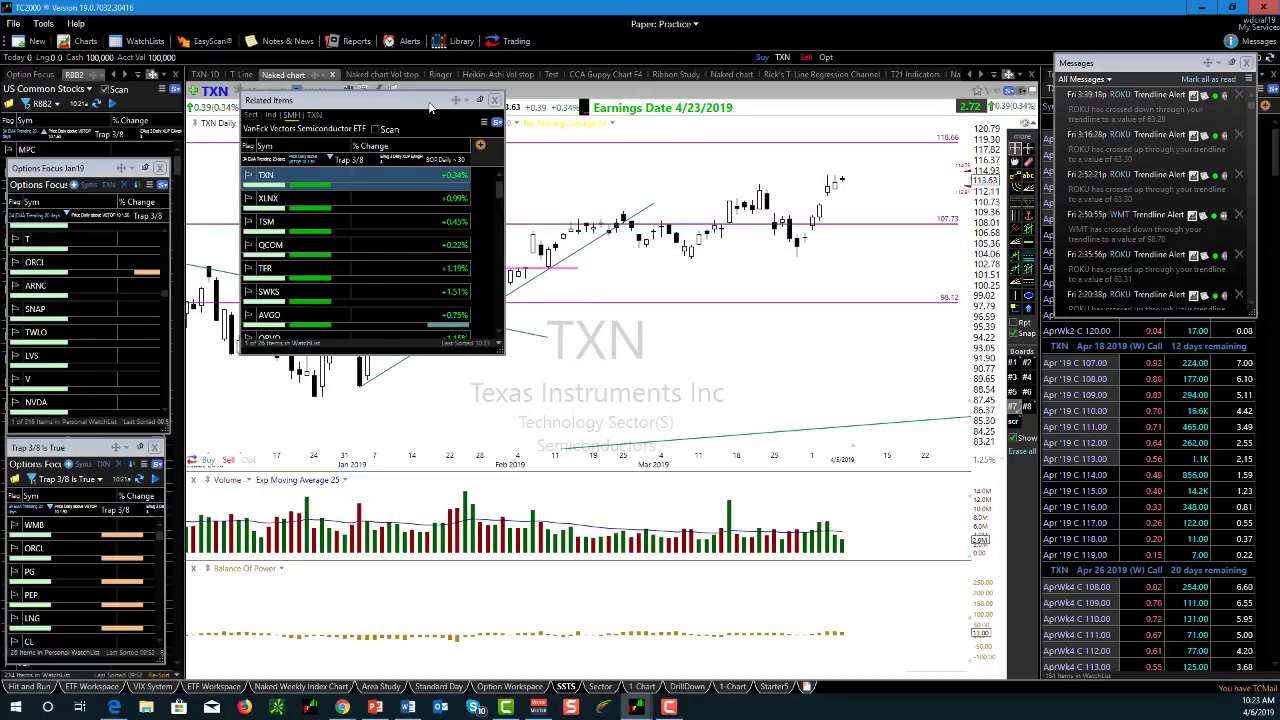
{"action": "left_click_drag", "start_coordinate": [427, 110], "coordinate": [420, 251]}
{"action": "left_click", "coordinate": [268, 344]}
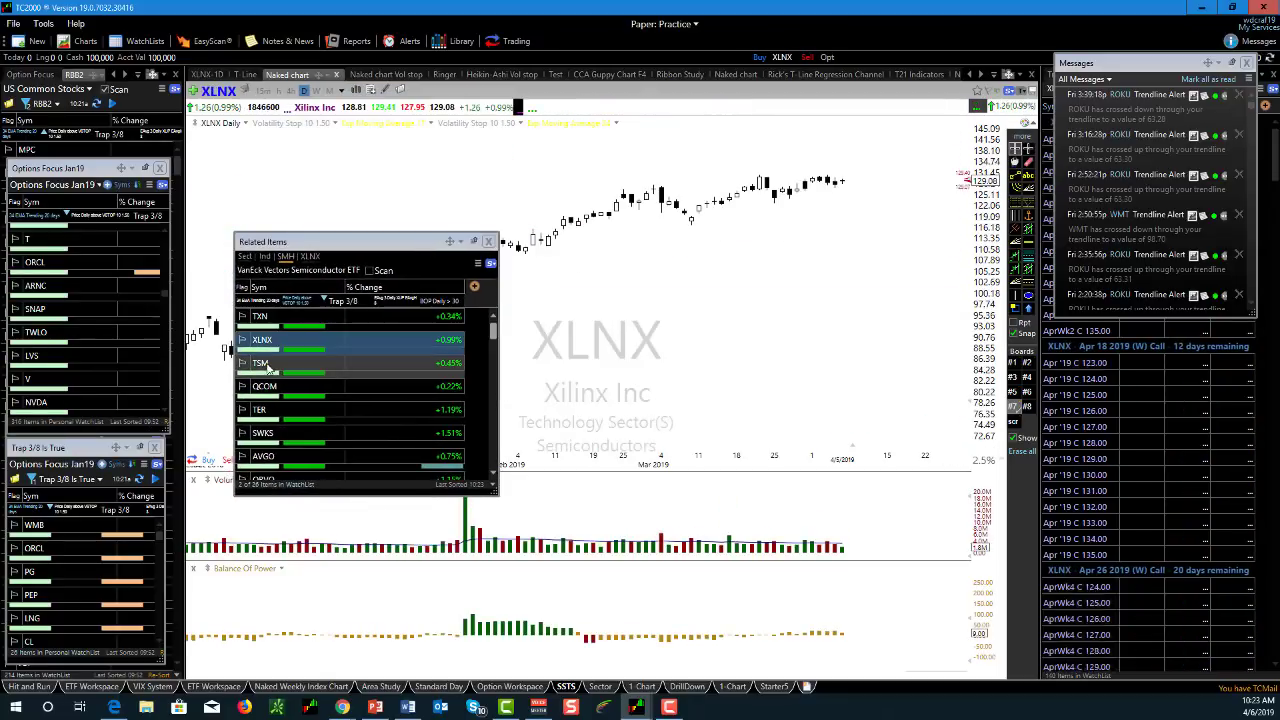
{"action": "left_click", "coordinate": [262, 364]}
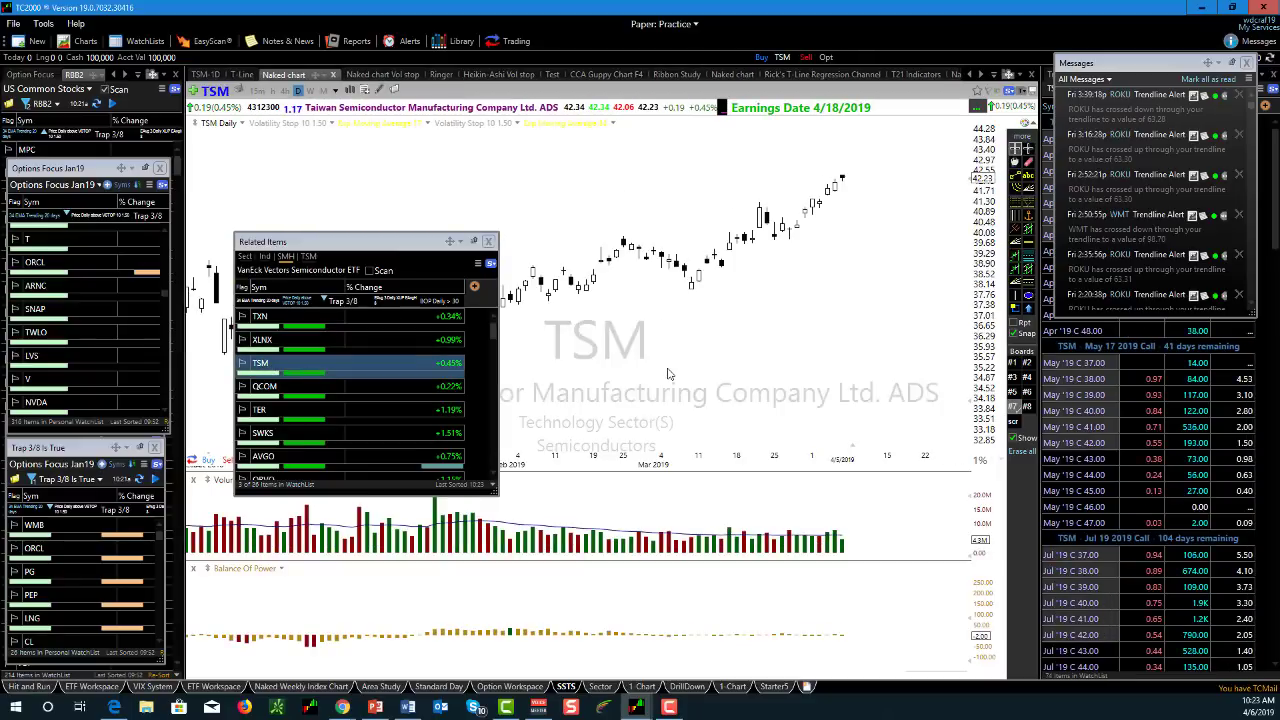
{"action": "key", "text": "Down"}
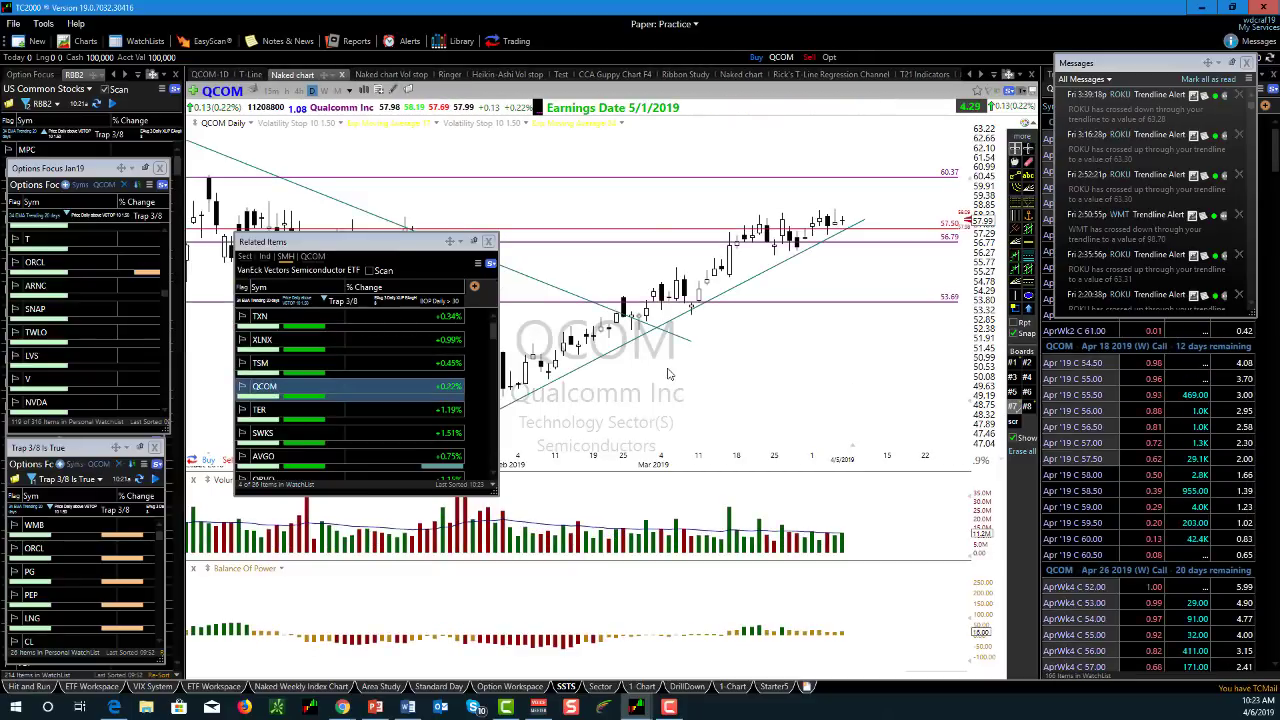
{"action": "key", "text": "Down"}
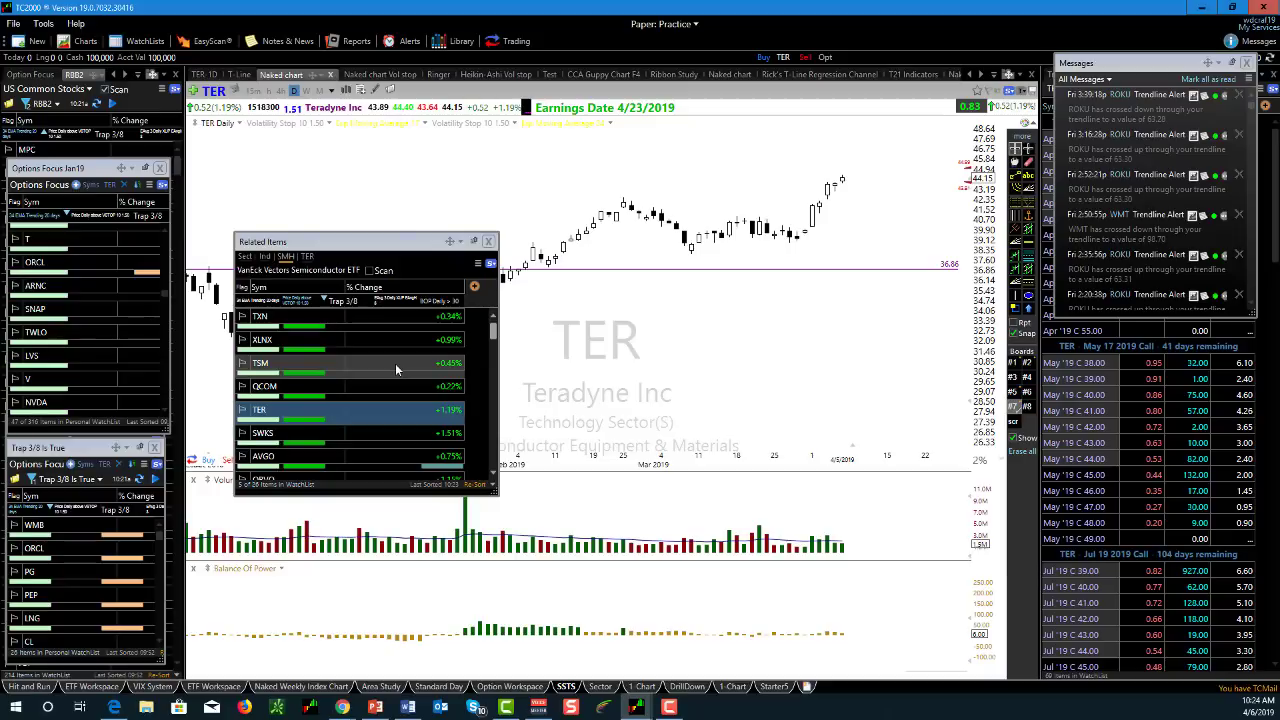
{"action": "left_click", "coordinate": [280, 436]}
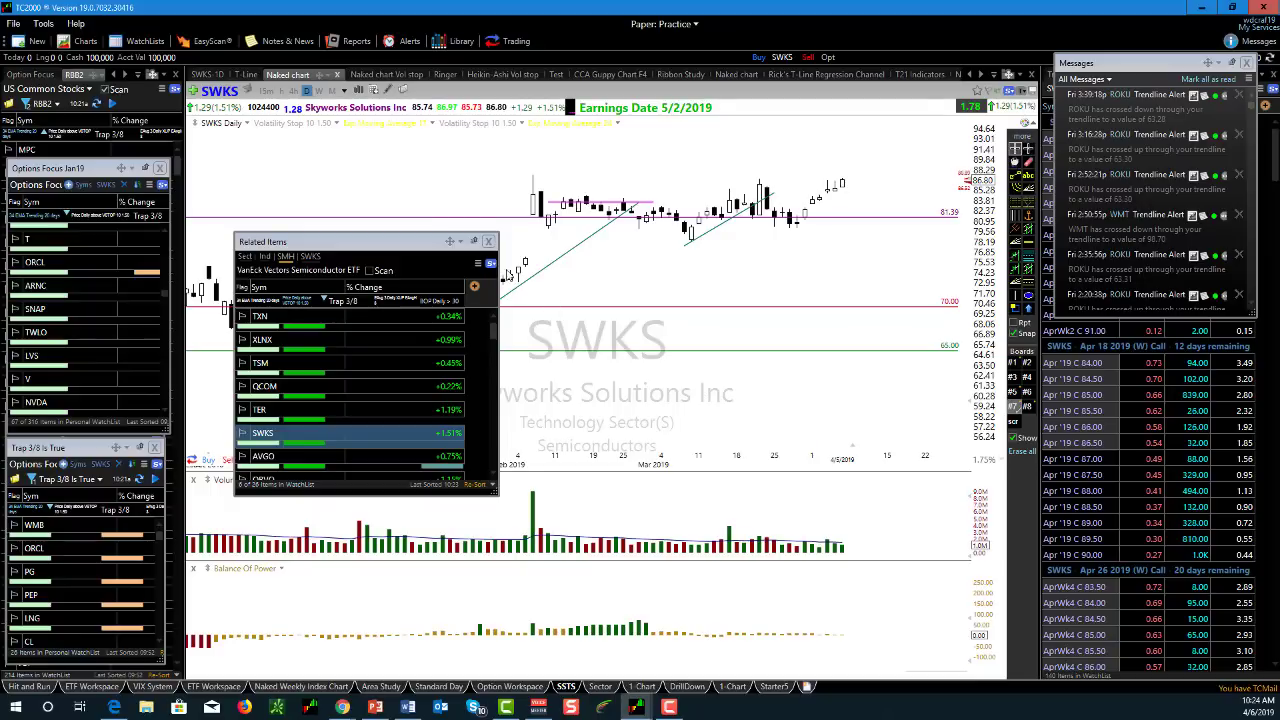
{"action": "left_click", "coordinate": [489, 243]}
- Chart DIA and open its Related Items list of Dow components
{"action": "type", "text": "dia"}
{"action": "key", "text": "Return"}
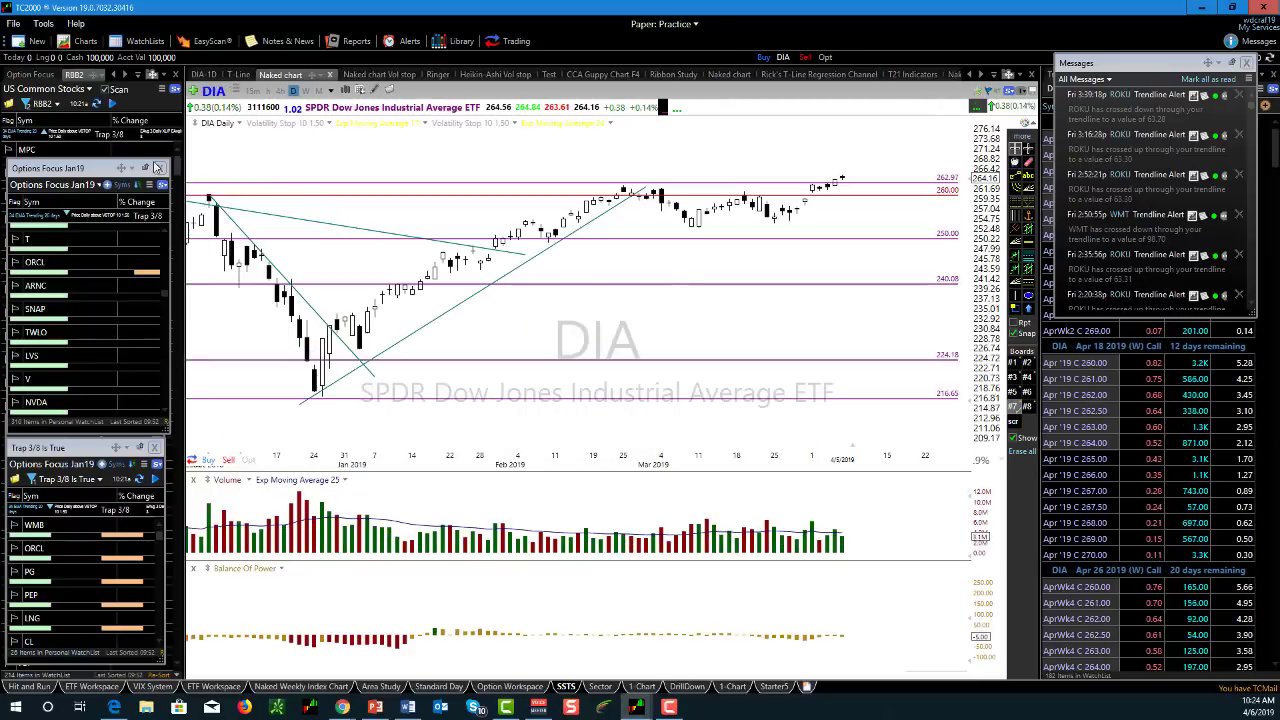
{"action": "left_click", "coordinate": [235, 93]}
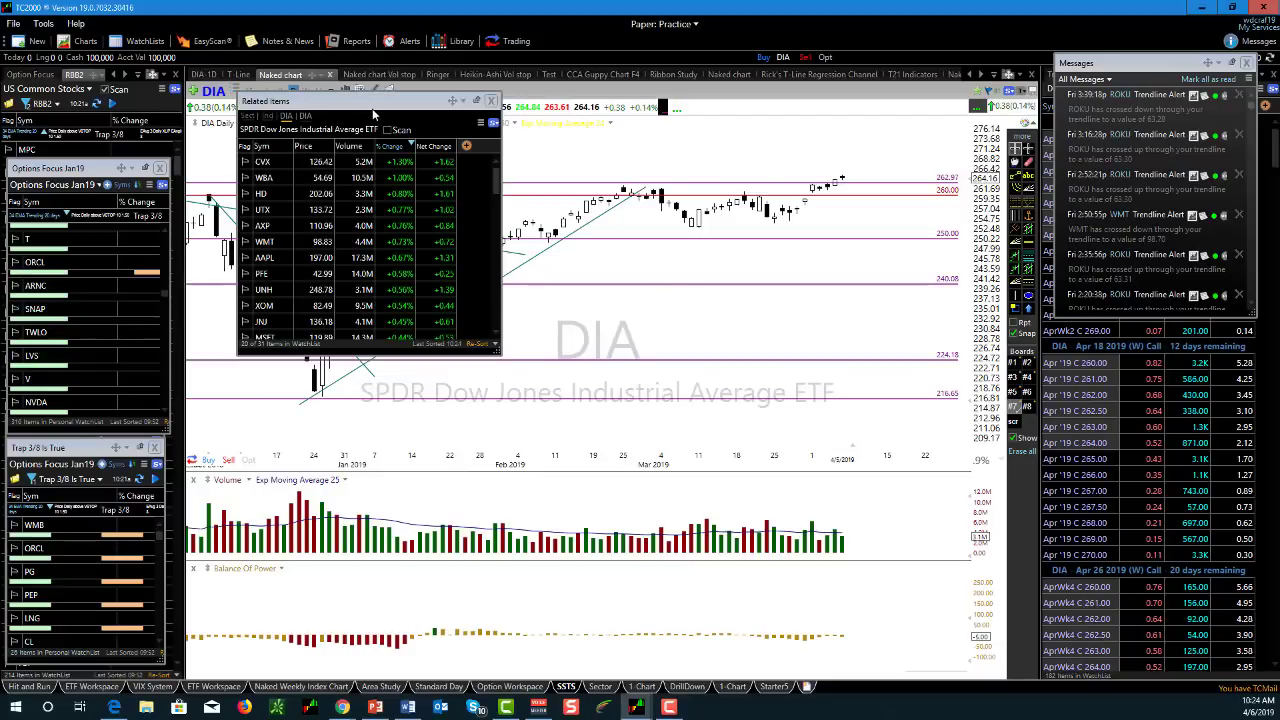
{"action": "right_click", "coordinate": [336, 281]}
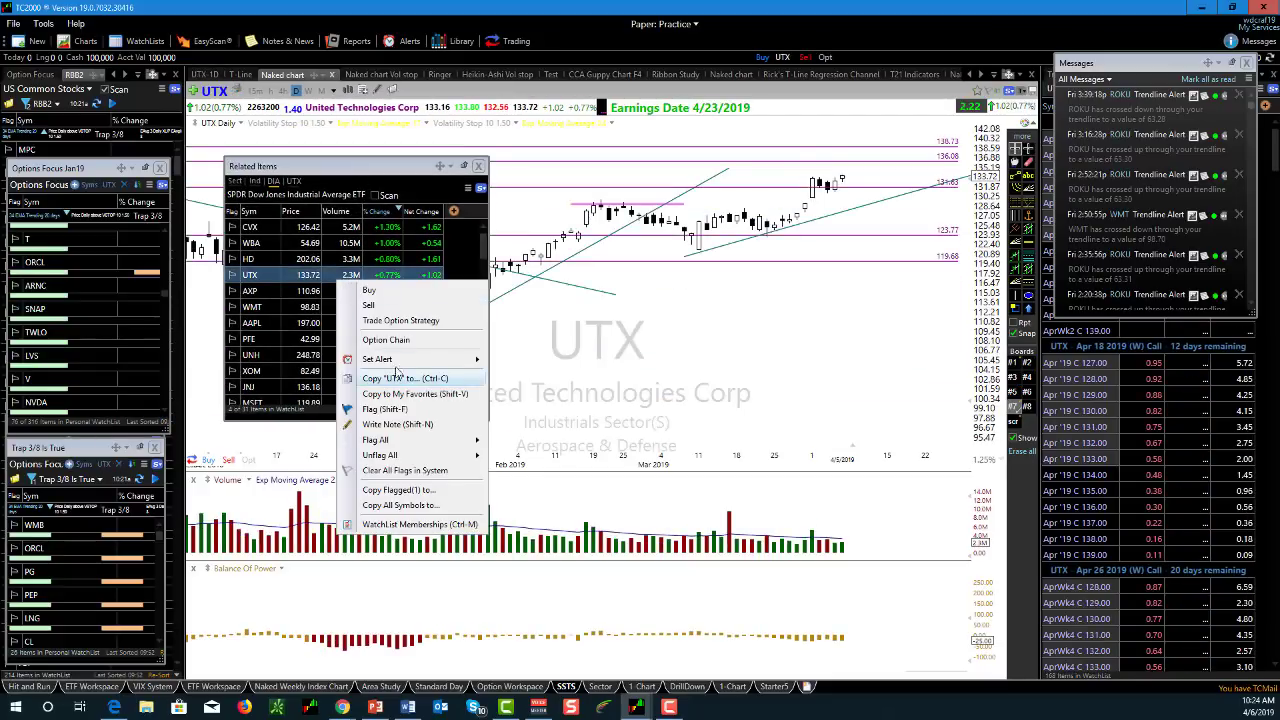
{"action": "left_click", "coordinate": [431, 180]}
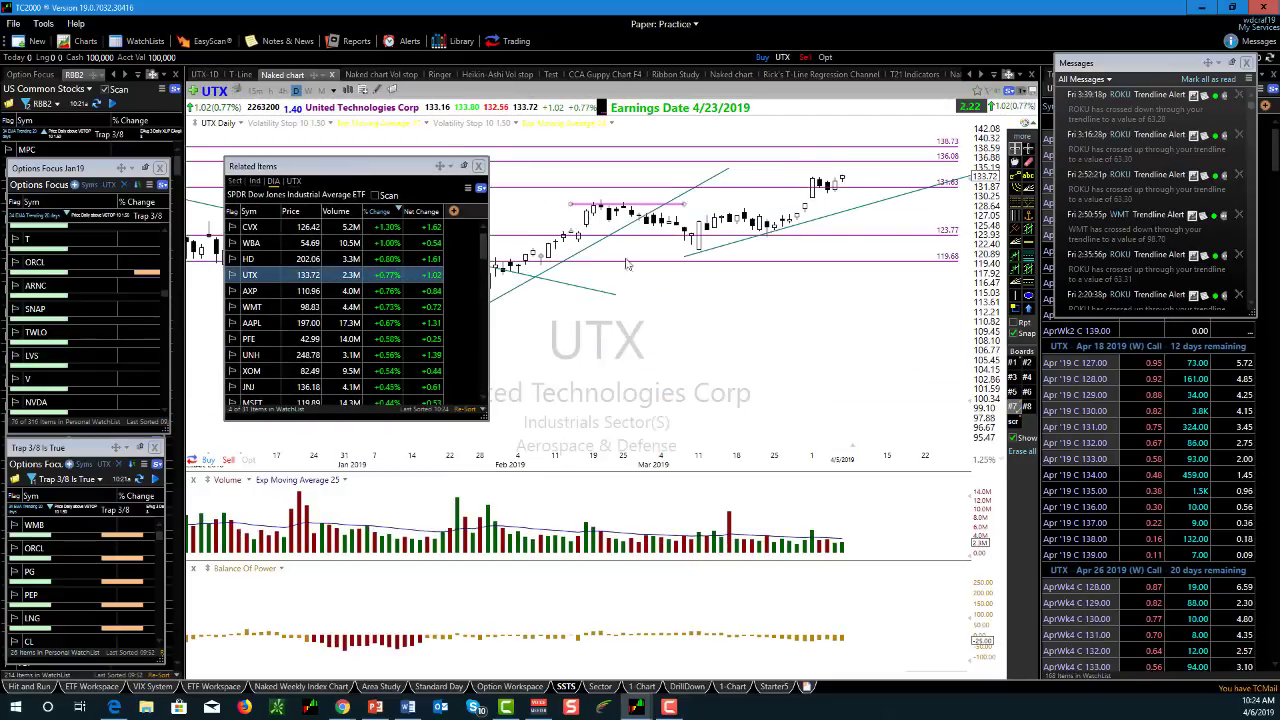
- Close the list, recharge DIA, and reopen its Related Items list
{"action": "left_click", "coordinate": [478, 165]}
{"action": "type", "text": "DIA"}
{"action": "key", "text": "Return"}
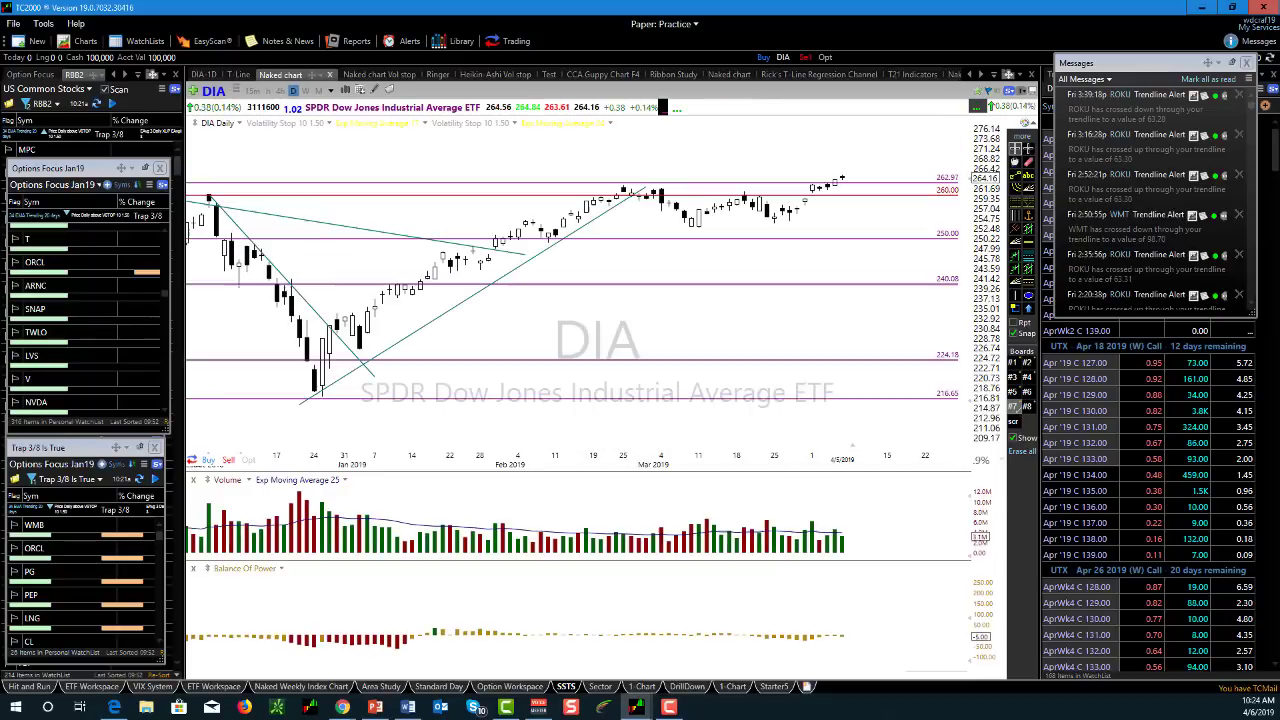
{"action": "left_click", "coordinate": [230, 103]}
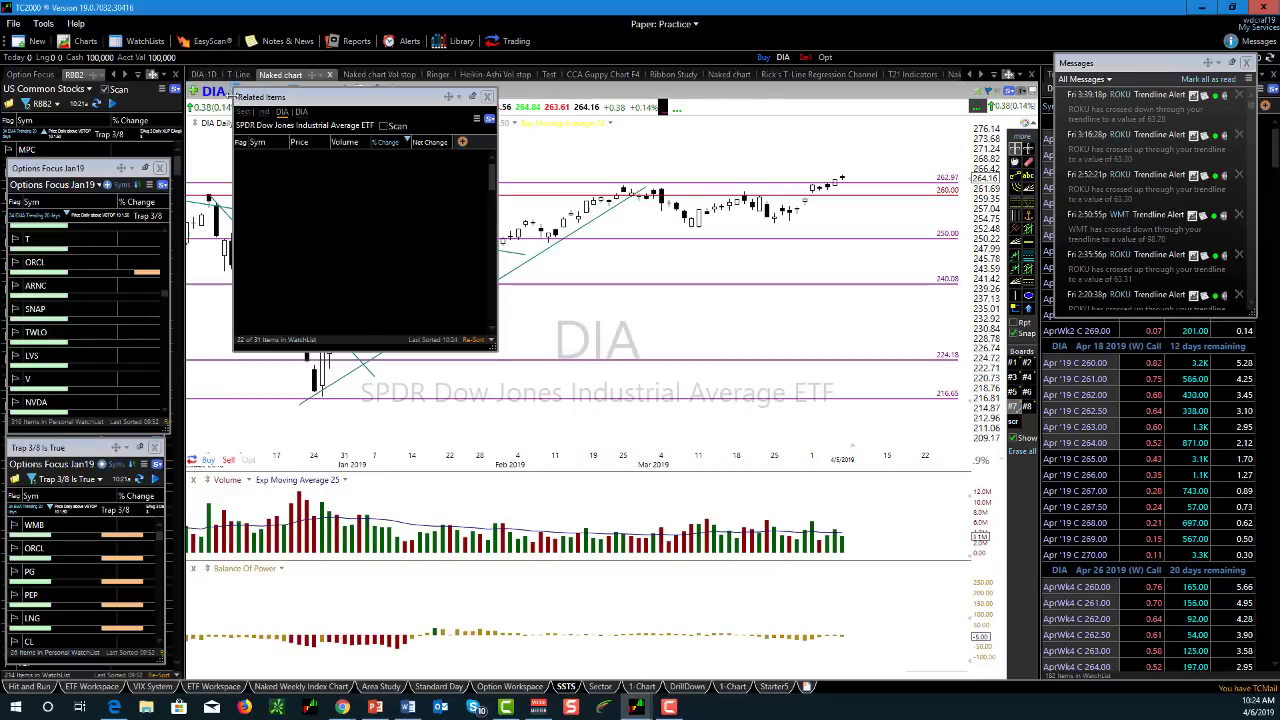
- Replace the list's Price, Volume and Net Change columns with the saved V-Stop Trap column set
{"action": "right_click", "coordinate": [334, 147]}
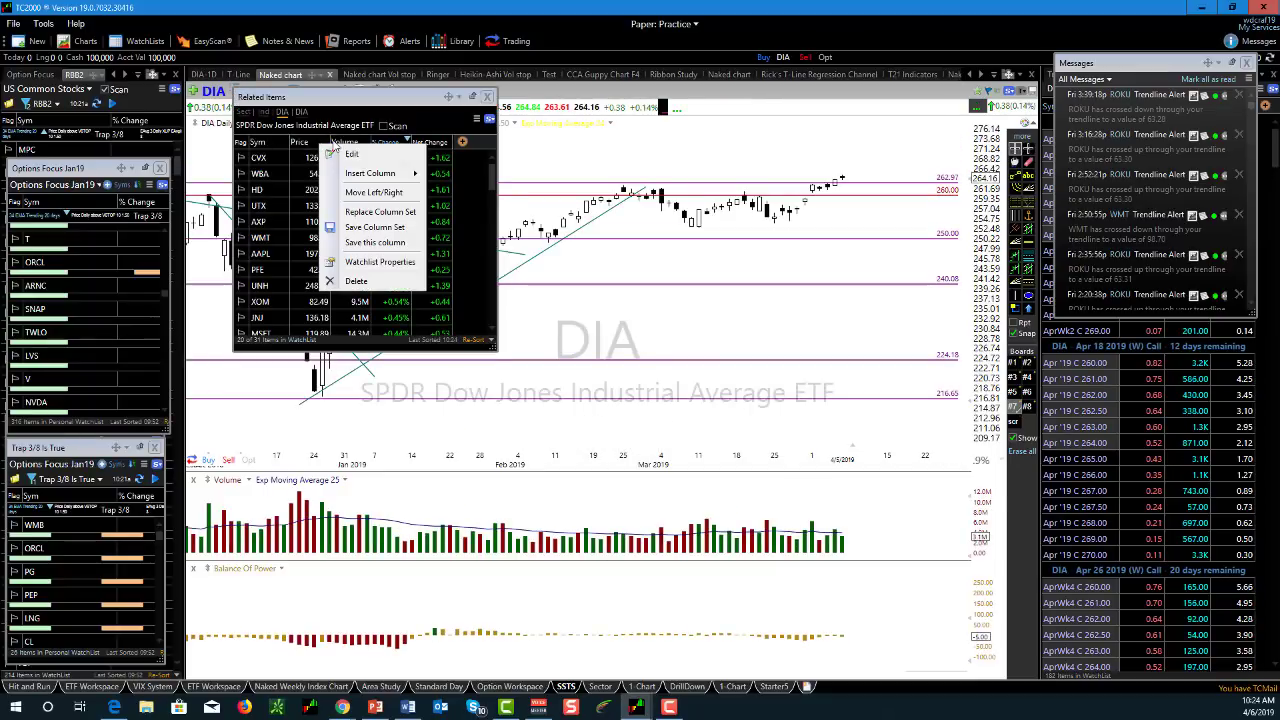
{"action": "left_click", "coordinate": [378, 212]}
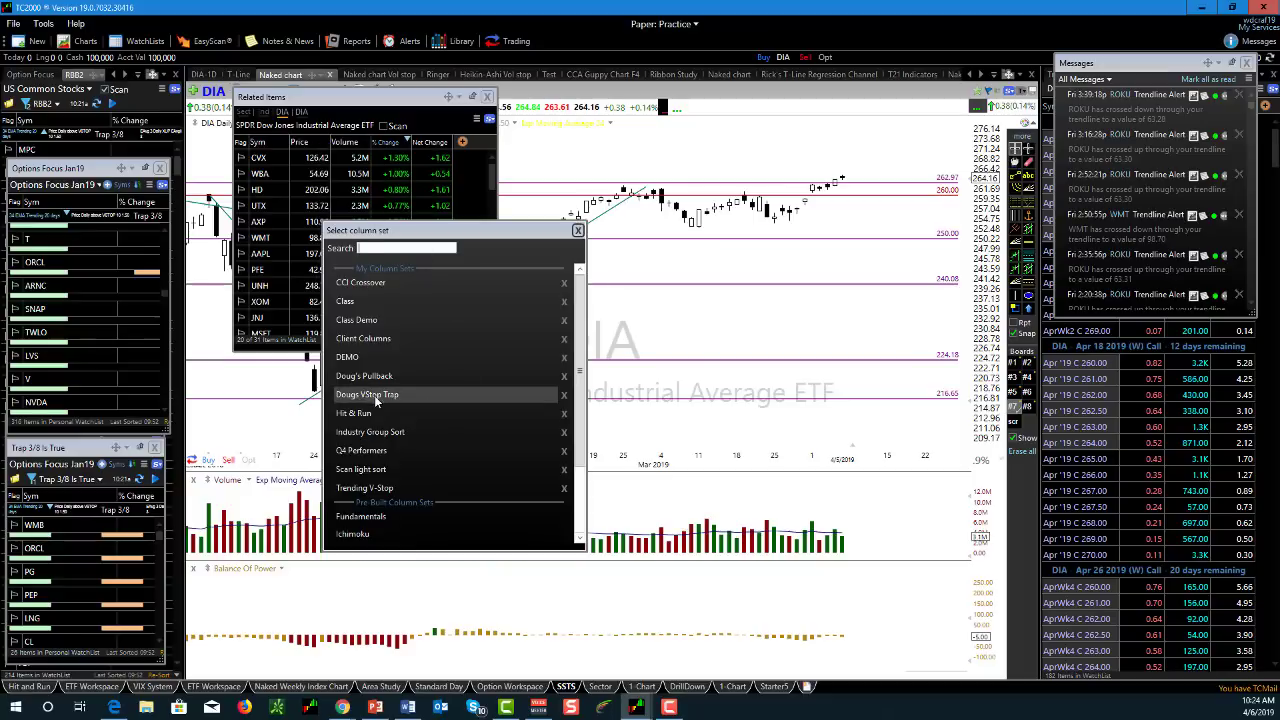
{"action": "left_click", "coordinate": [366, 396]}
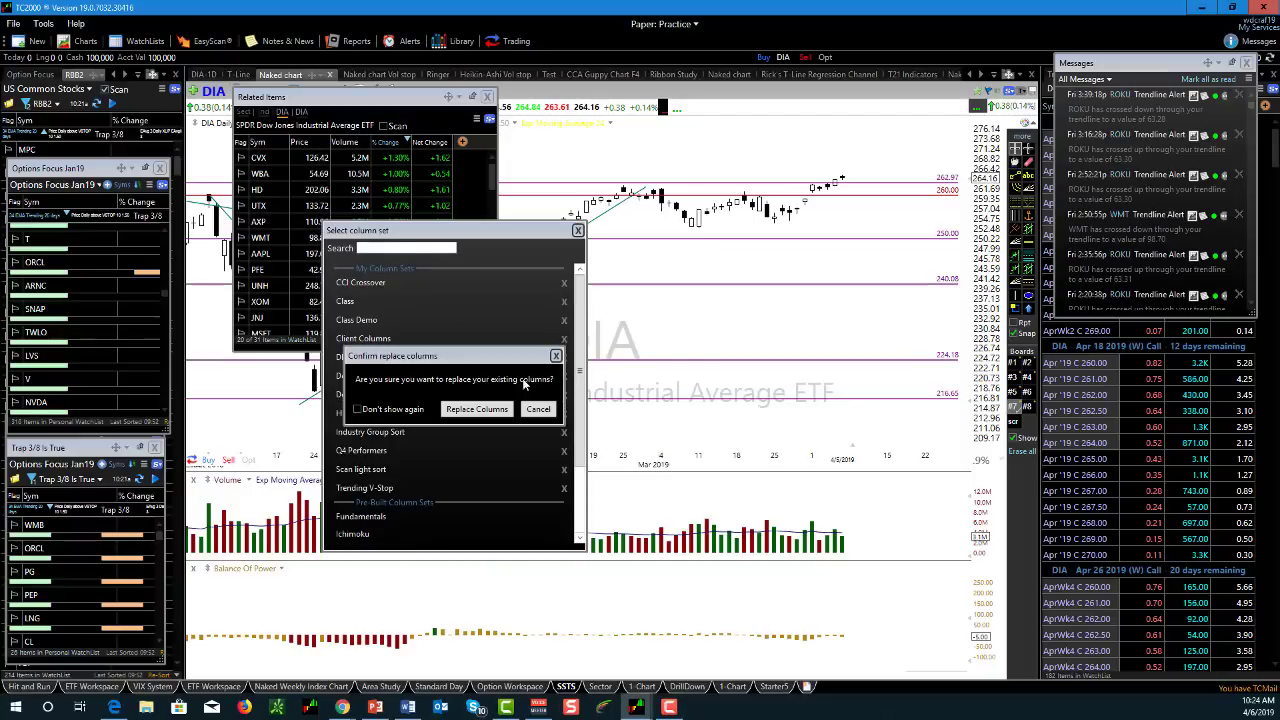
{"action": "left_click", "coordinate": [477, 409]}
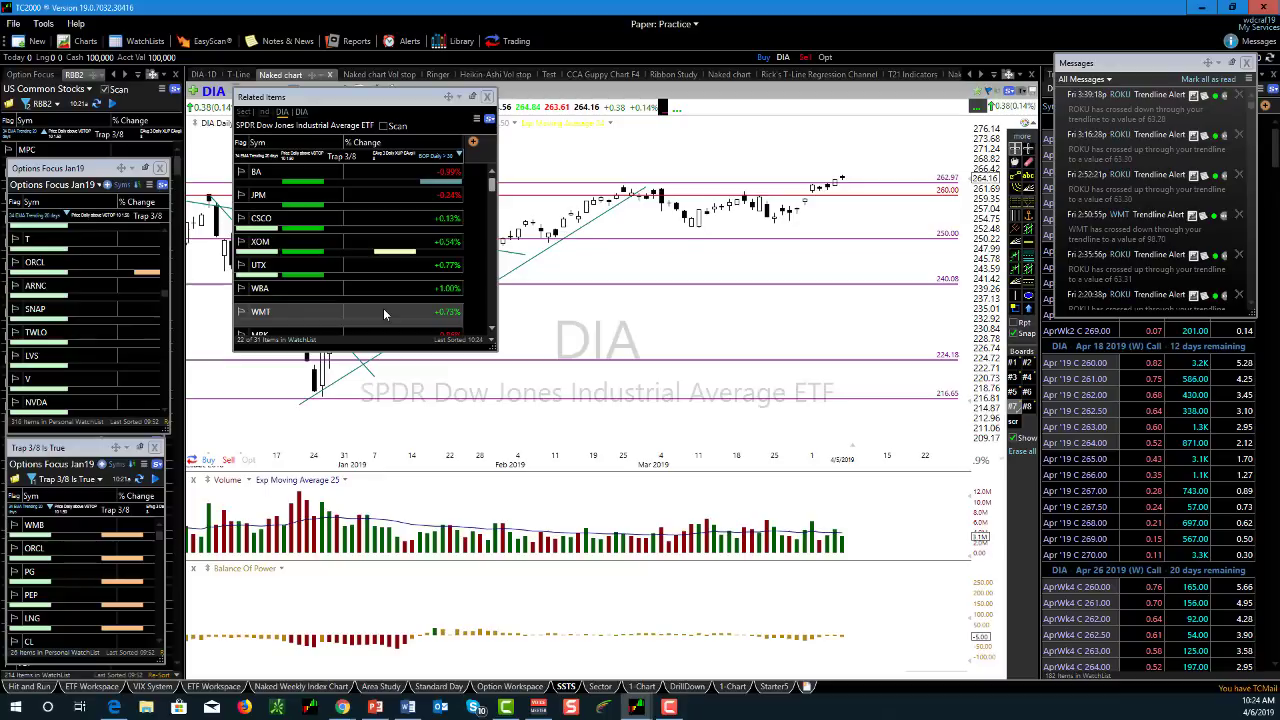
- Chart BA on the Vol stop layout and move the list below the chart header
{"action": "left_click", "coordinate": [437, 157]}
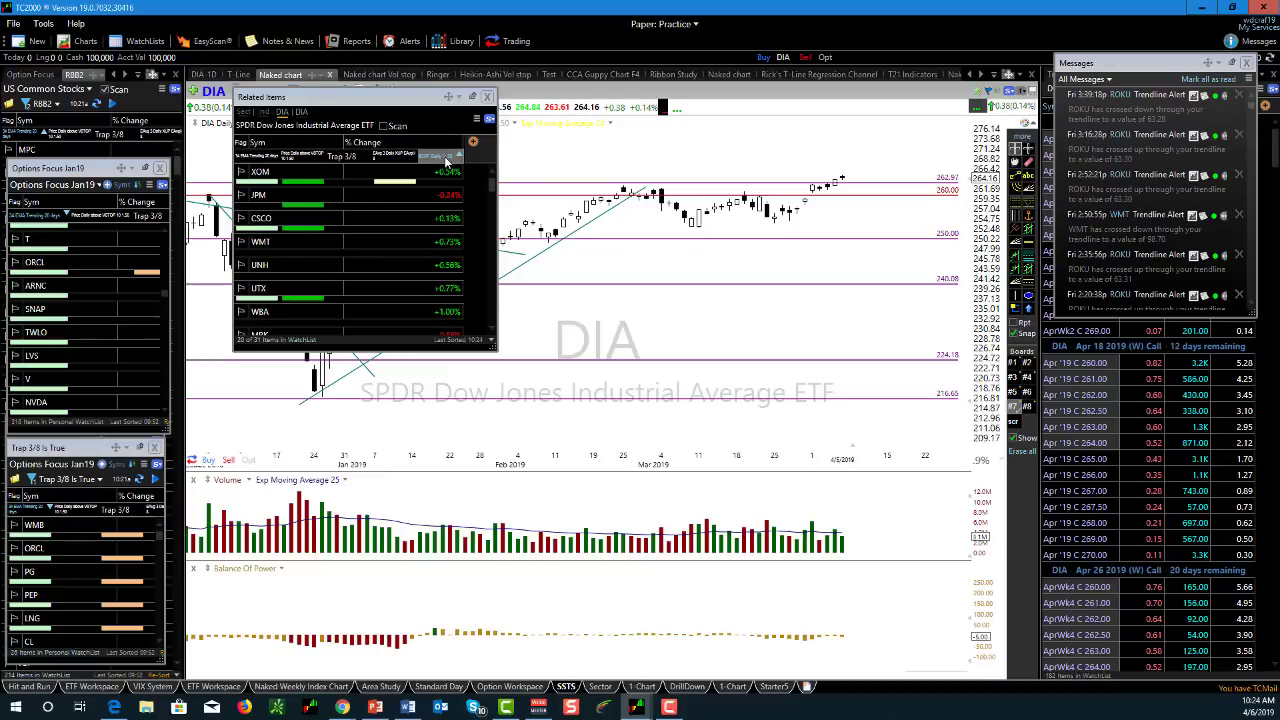
{"action": "left_click", "coordinate": [258, 173]}
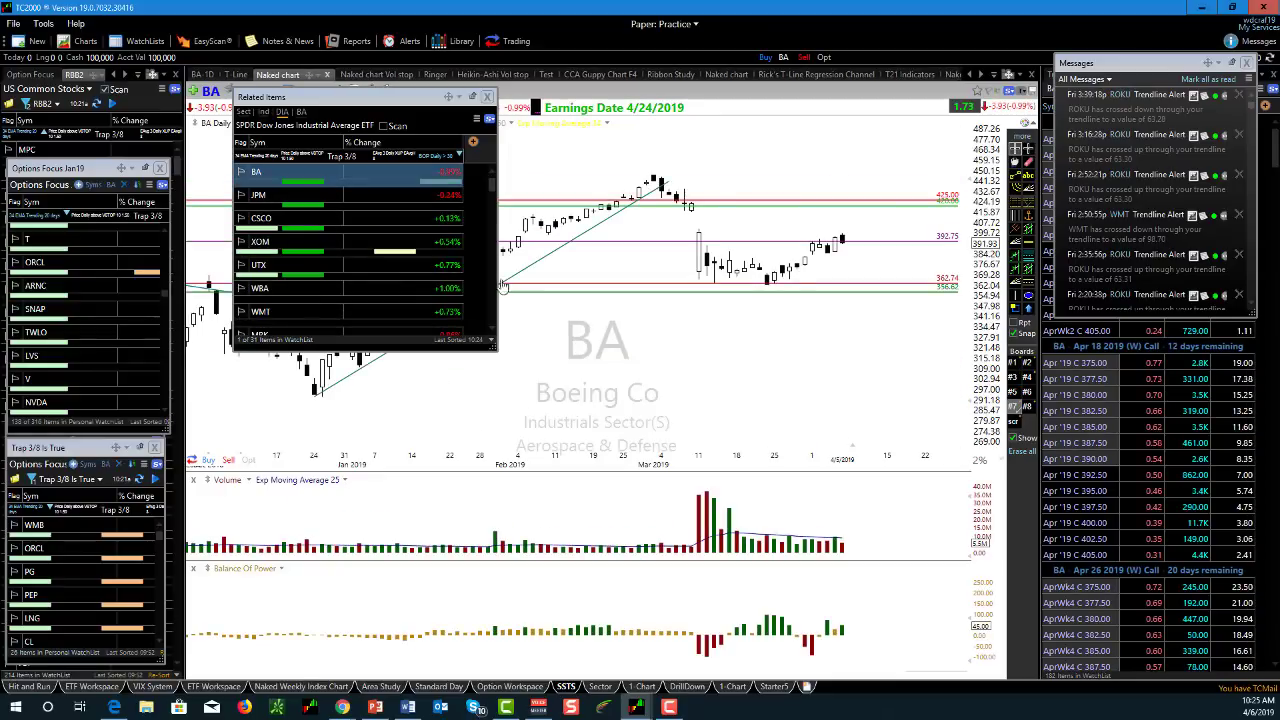
{"action": "left_click", "coordinate": [370, 75]}
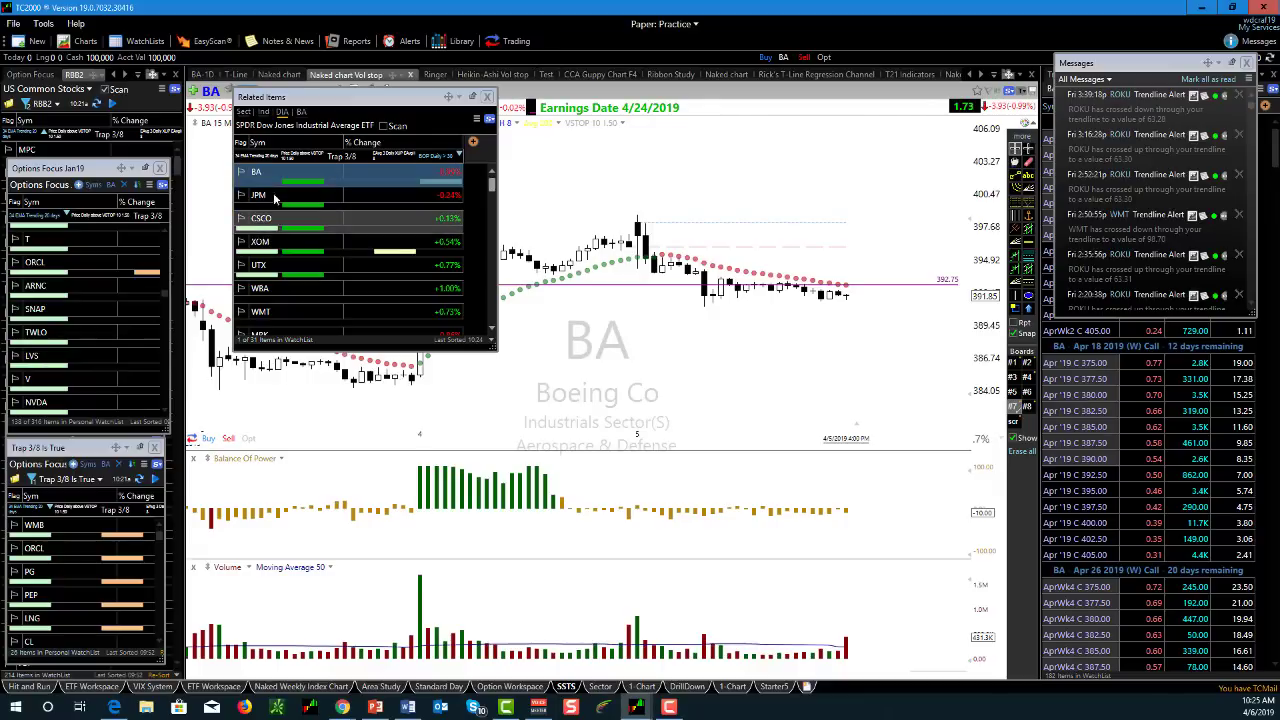
{"action": "left_click_drag", "start_coordinate": [380, 100], "coordinate": [397, 146]}
- Switch to daily bars, sort the list by Trap 3/8, and chart TRV
{"action": "left_click", "coordinate": [288, 90]}
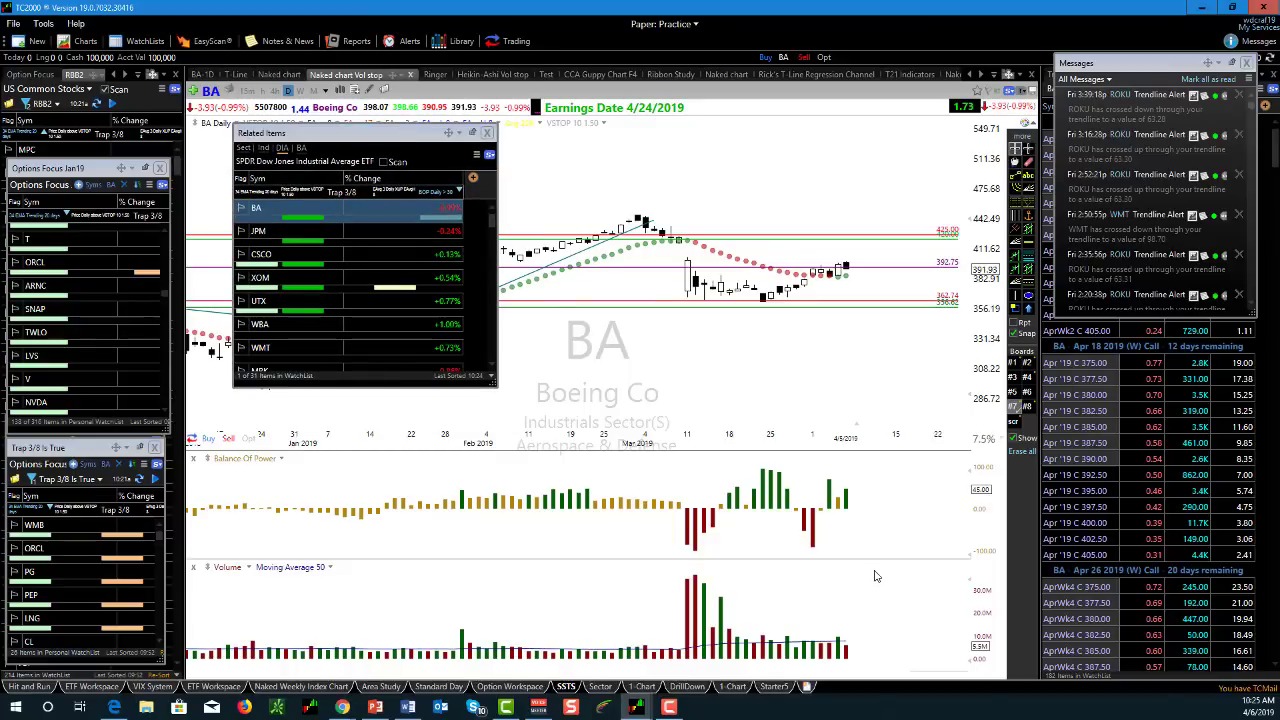
{"action": "left_click", "coordinate": [350, 192]}
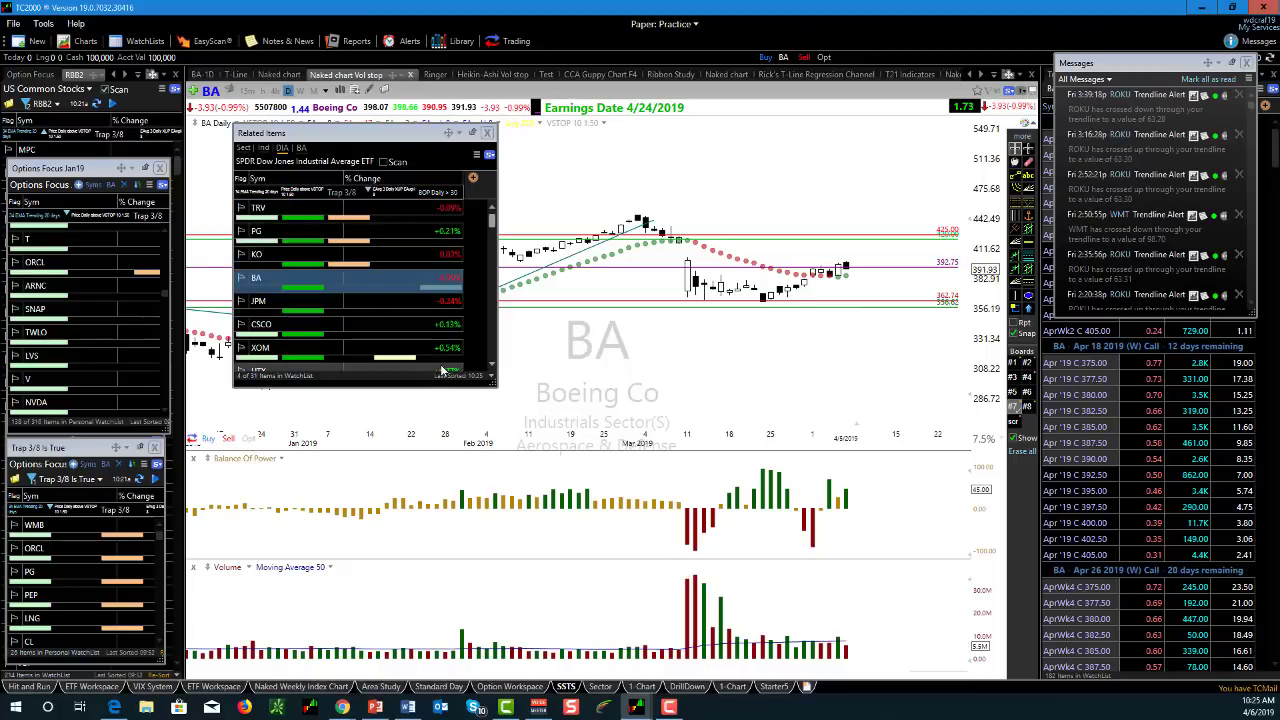
{"action": "left_click", "coordinate": [258, 211]}
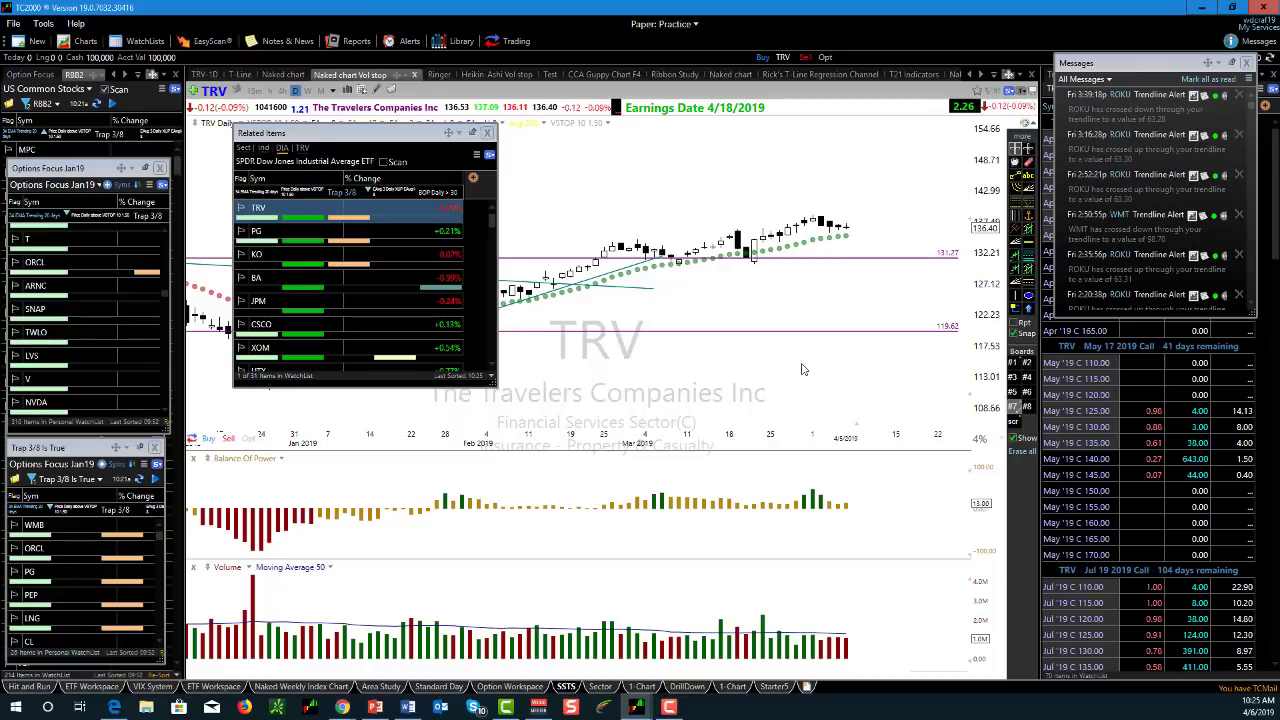
- Search EasyScan conditions for 'trap' and review the Trap 3/8 - Daily formula without saving
{"action": "left_click", "coordinate": [220, 41]}
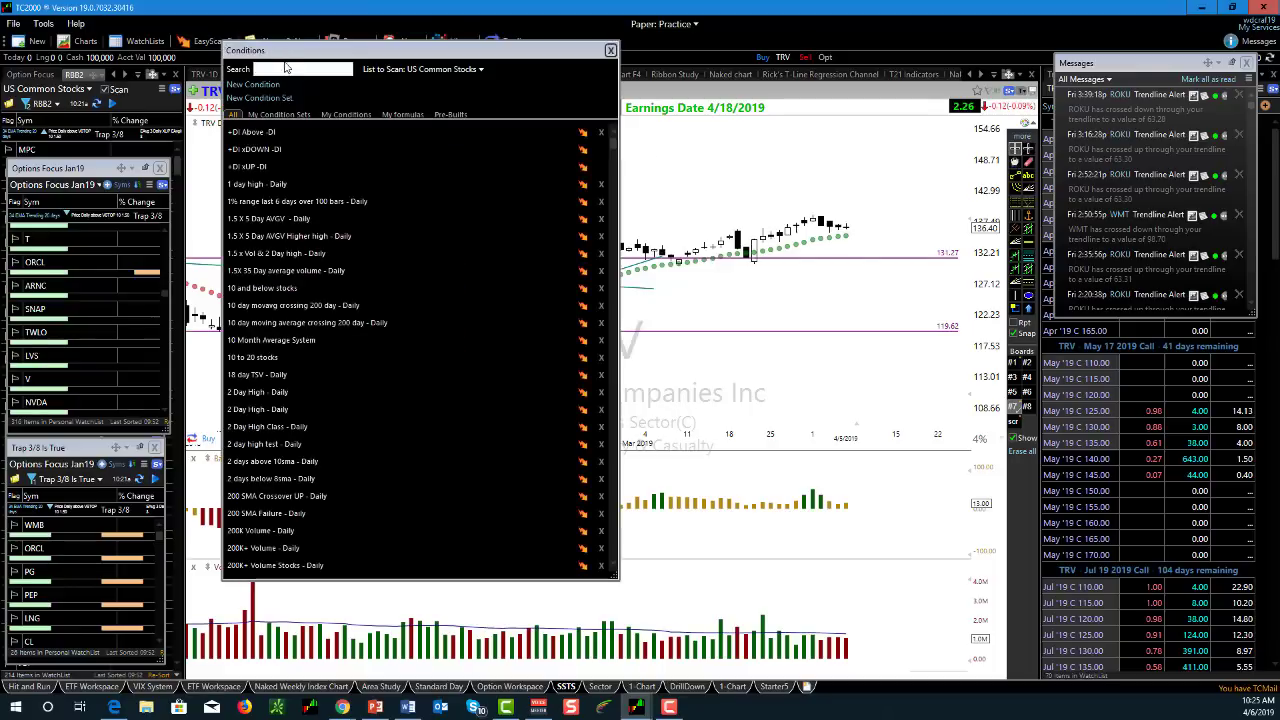
{"action": "type", "text": "tra"}
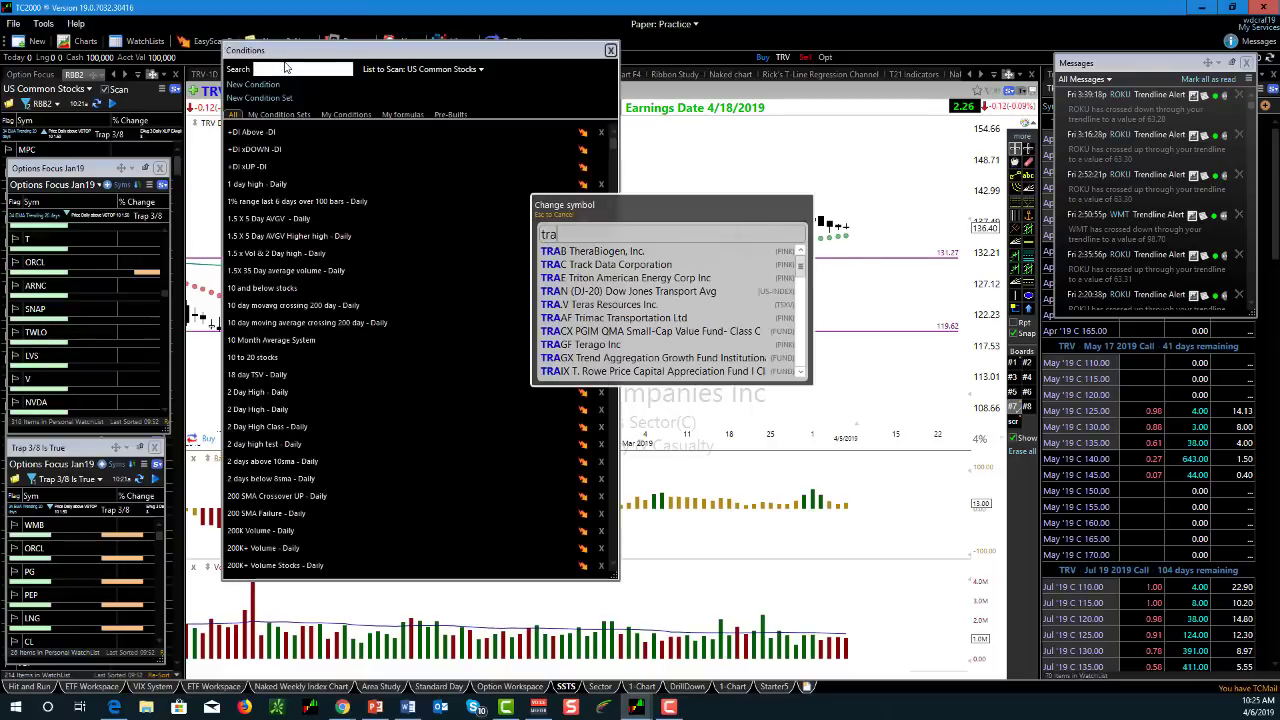
{"action": "key", "text": "Escape"}
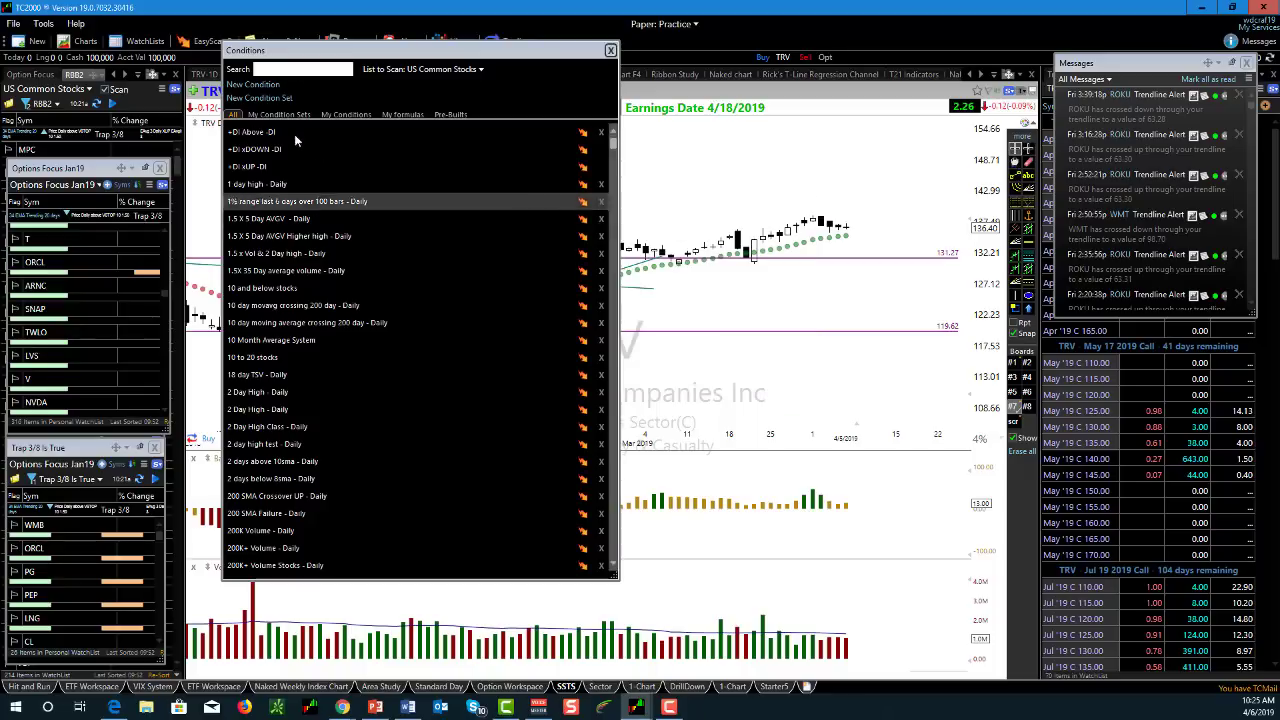
{"action": "type", "text": "trap"}
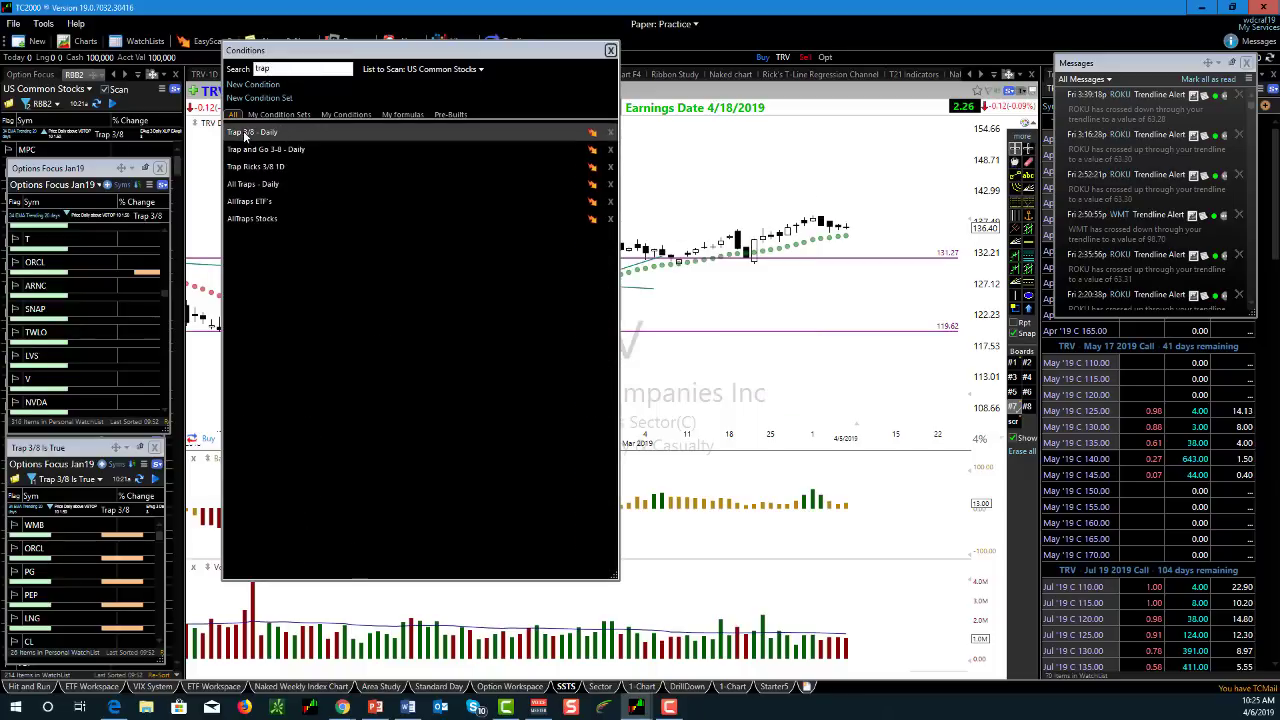
{"action": "double_click", "coordinate": [246, 134]}
{"action": "key", "text": "ctrl+a"}
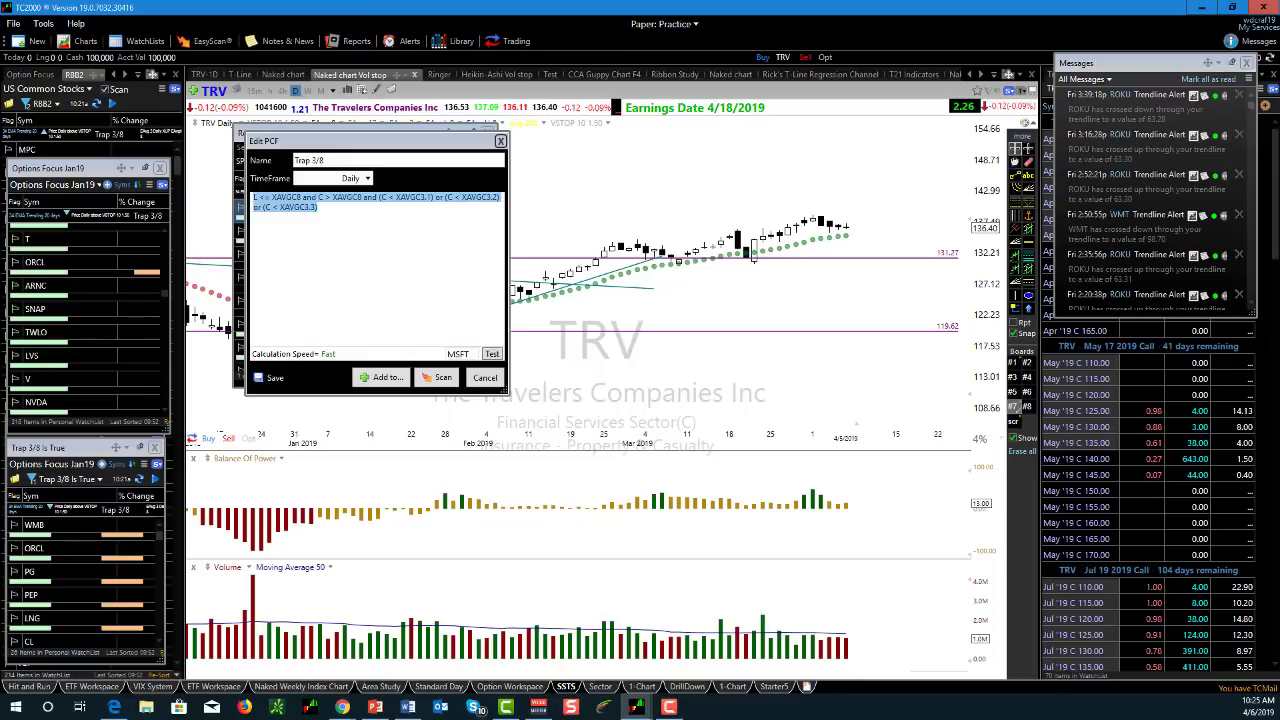
{"action": "key", "text": "alt+Tab"}
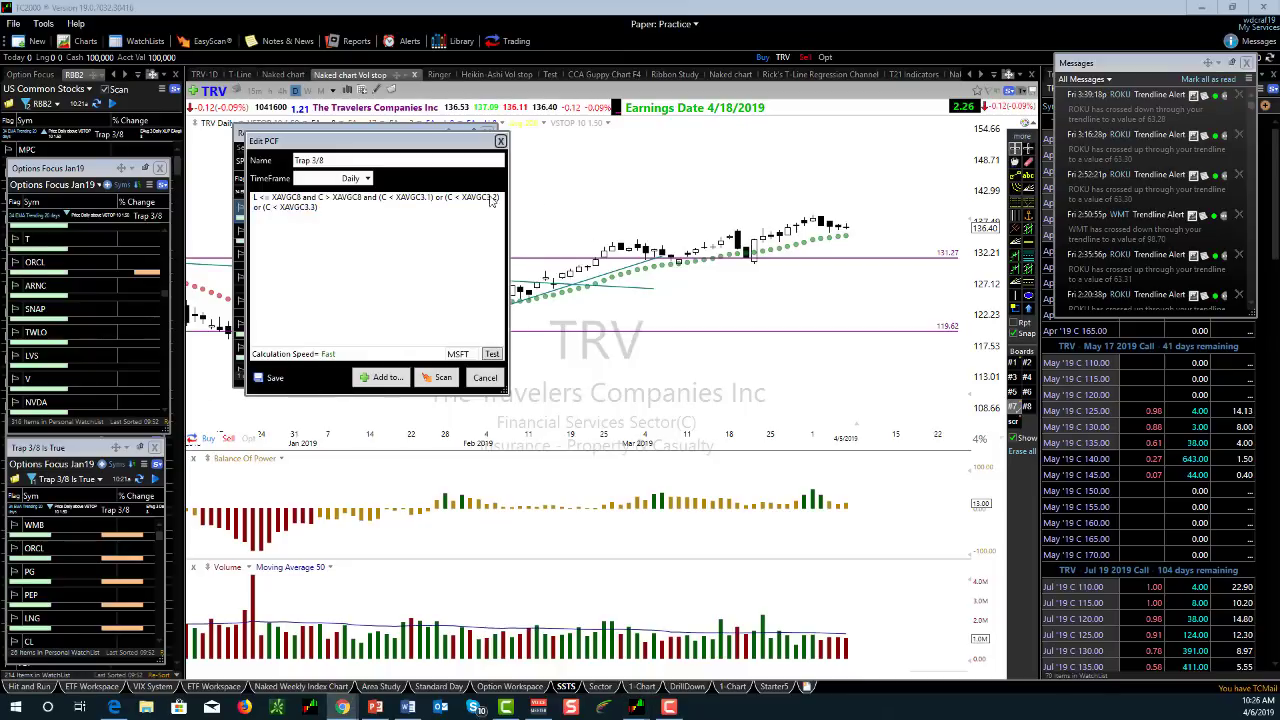
{"action": "left_click", "coordinate": [501, 142]}
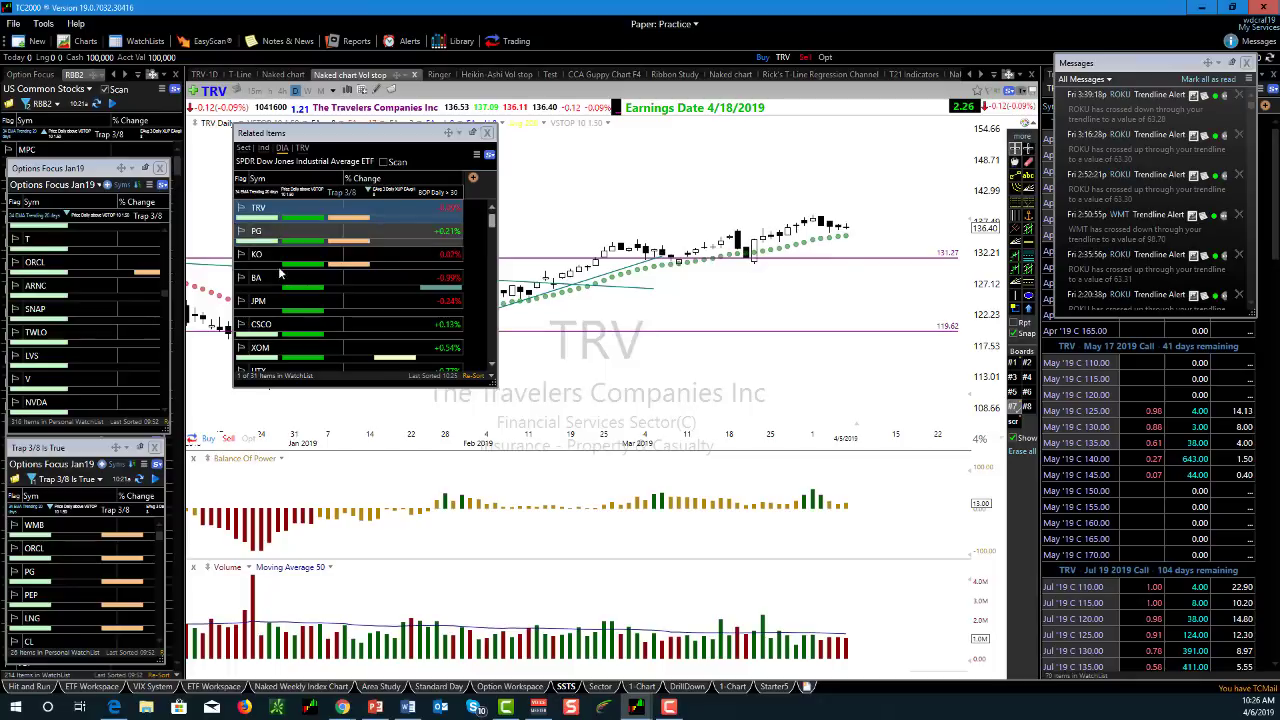
- Chart Procter & Gamble (PG) daily from the DIA Related Items list
{"action": "left_click", "coordinate": [264, 236]}
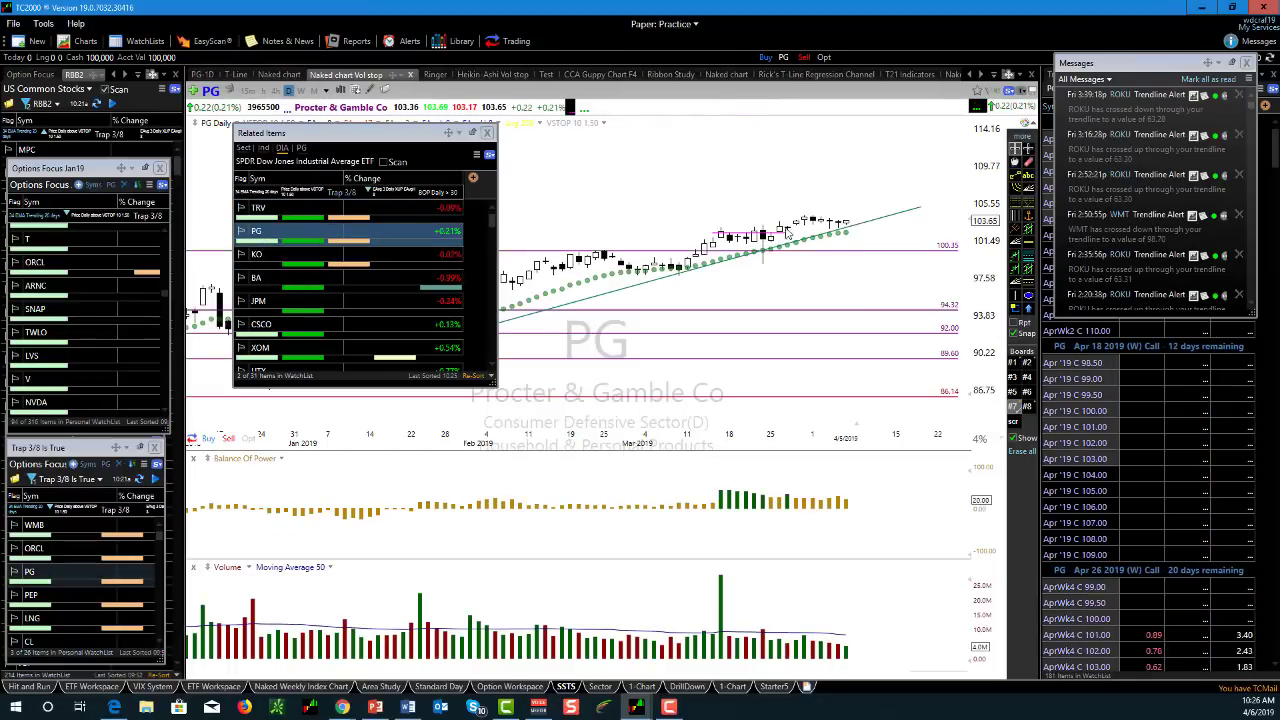
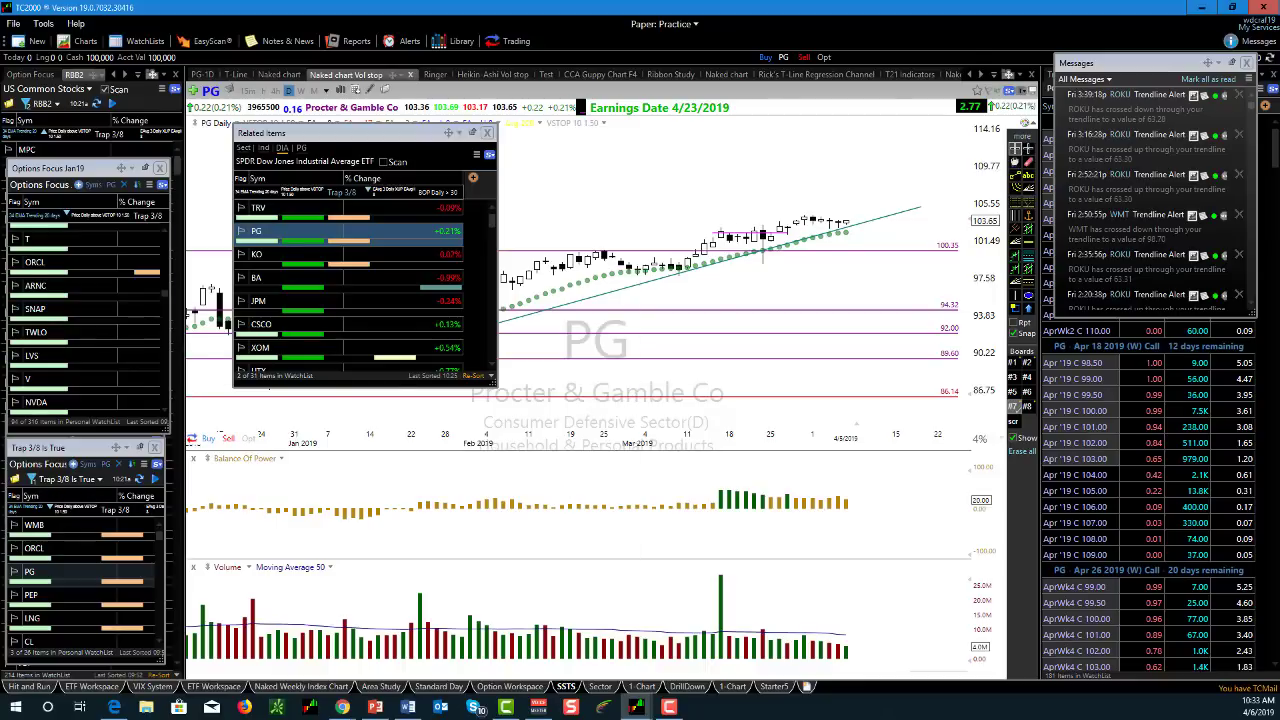
- Change the chart symbol from PG to NVDA, NVIDIA Corporation
{"action": "type", "text": "NVDA"}
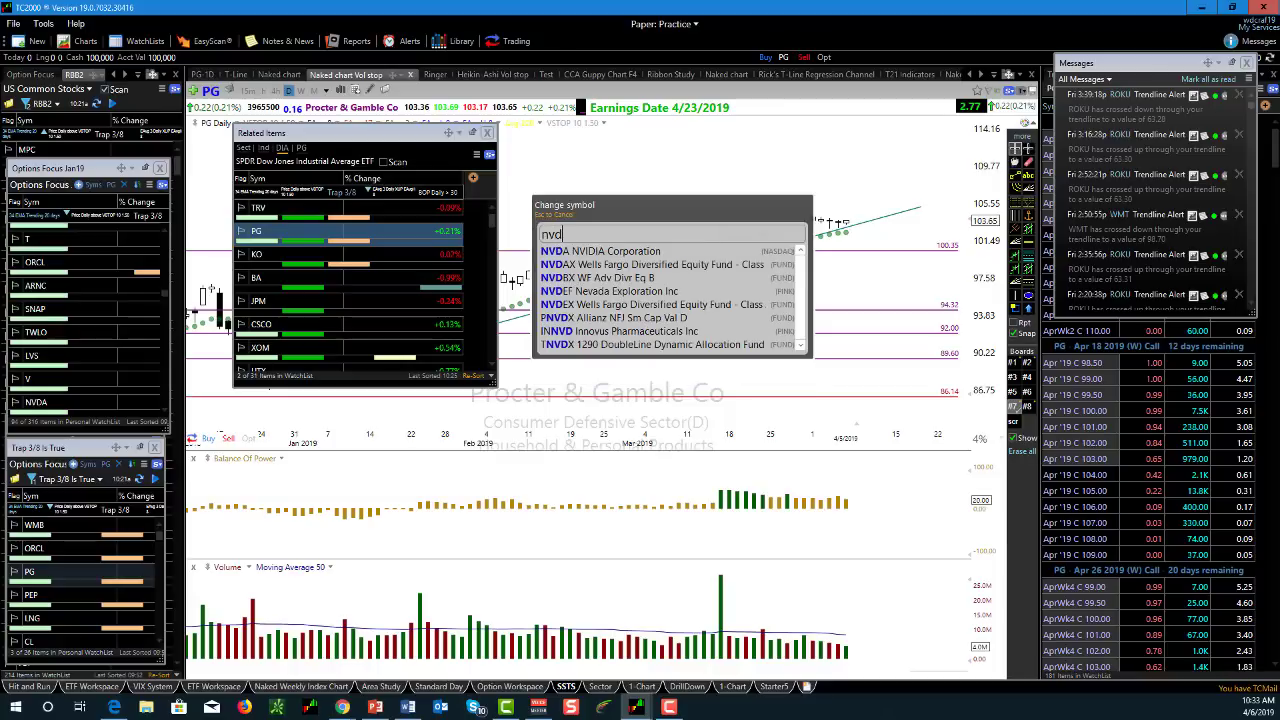
{"action": "key", "text": "Return"}
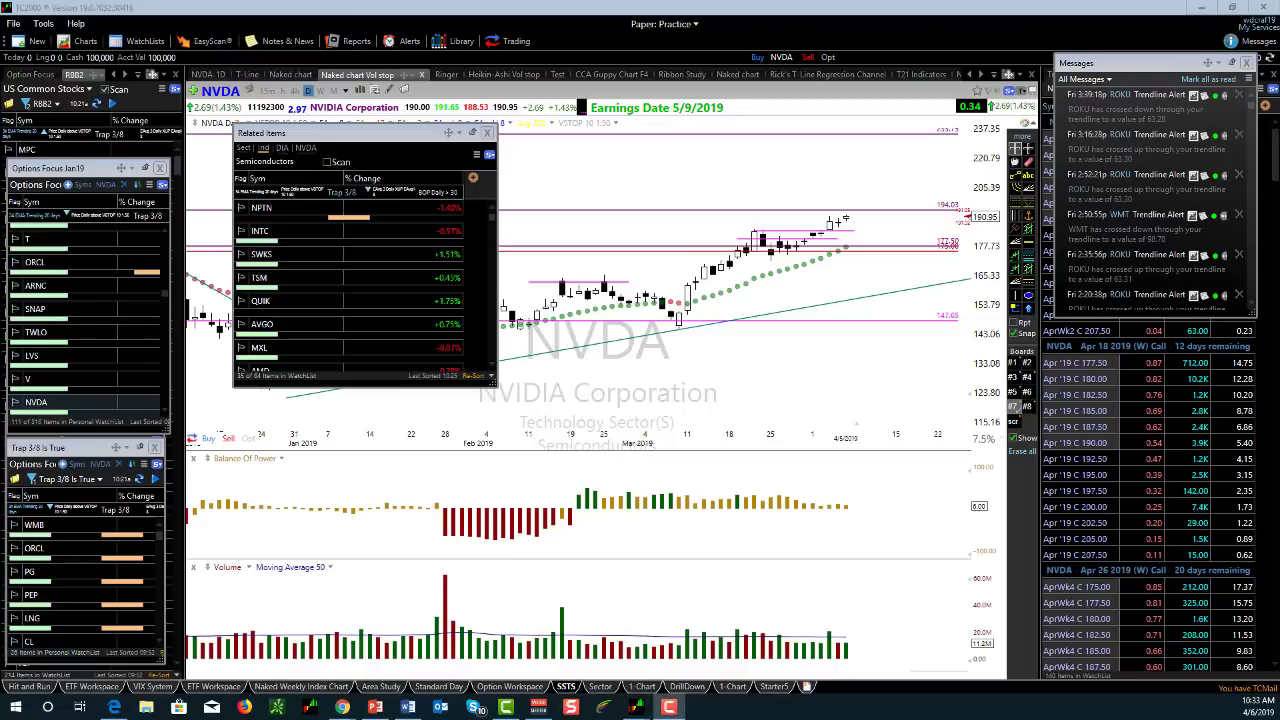
{"action": "left_click_drag", "start_coordinate": [822, 410], "coordinate": [700, 316]}
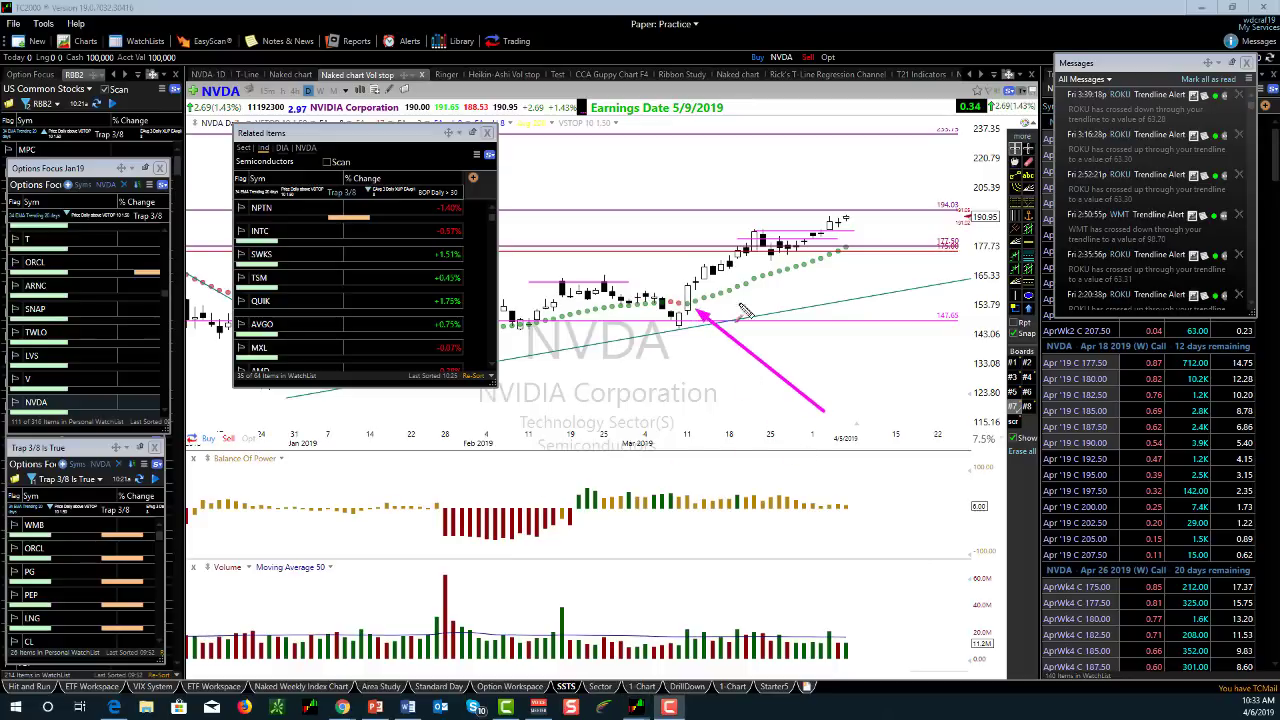
{"action": "left_click_drag", "start_coordinate": [682, 322], "coordinate": [785, 252]}
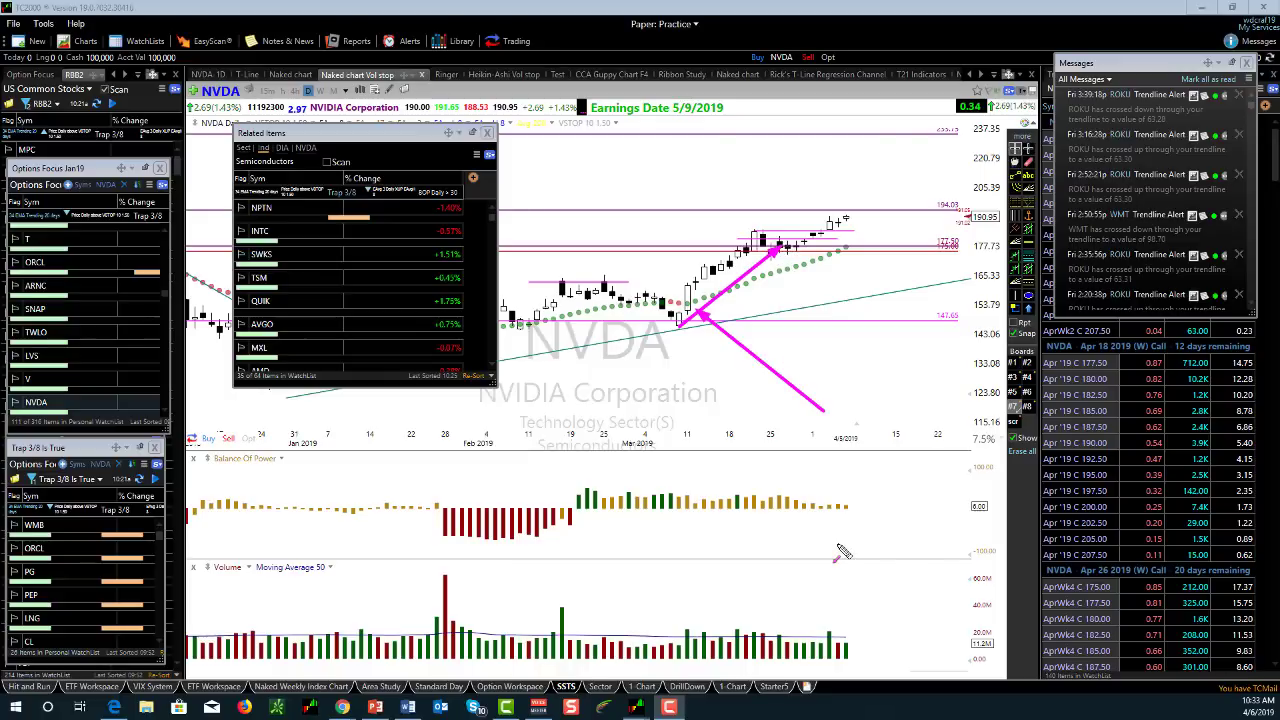
{"action": "mouse_move", "coordinate": [822, 306]}
{"action": "left_mouse_down"}
{"action": "mouse_move", "coordinate": [823, 246]}
{"action": "mouse_move", "coordinate": [903, 213]}
{"action": "left_mouse_up"}
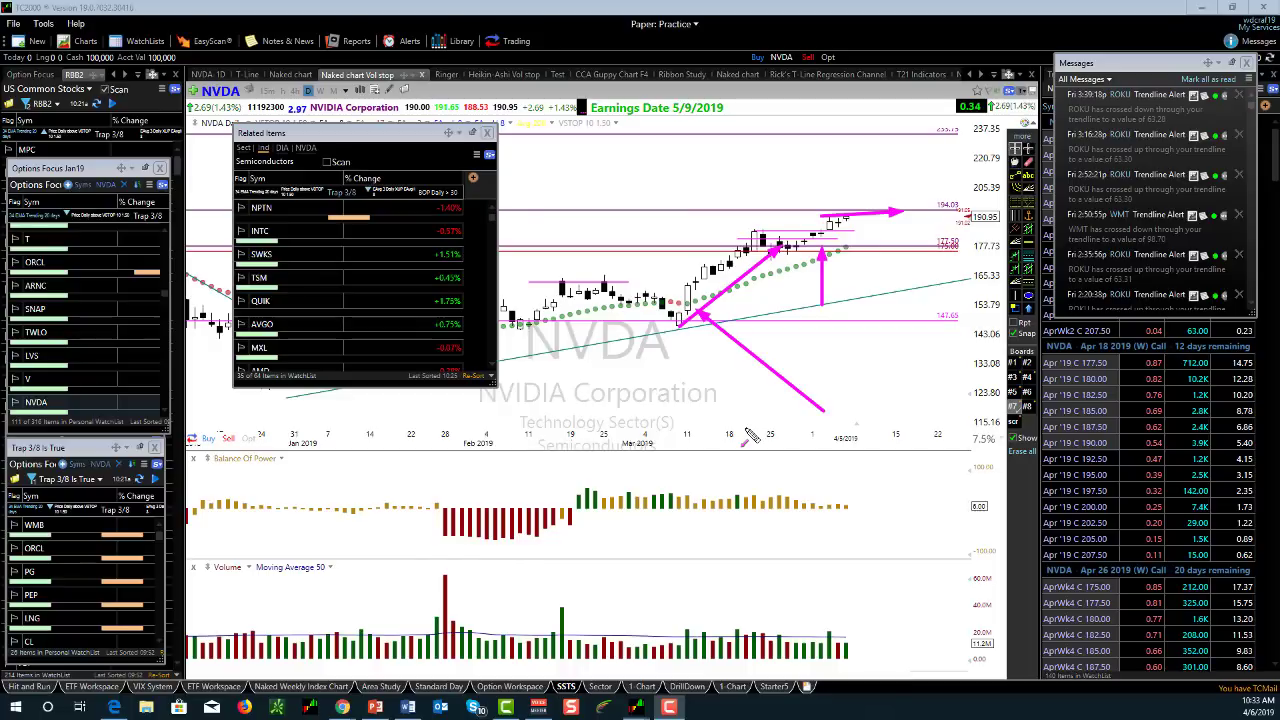
{"action": "key", "text": "e"}
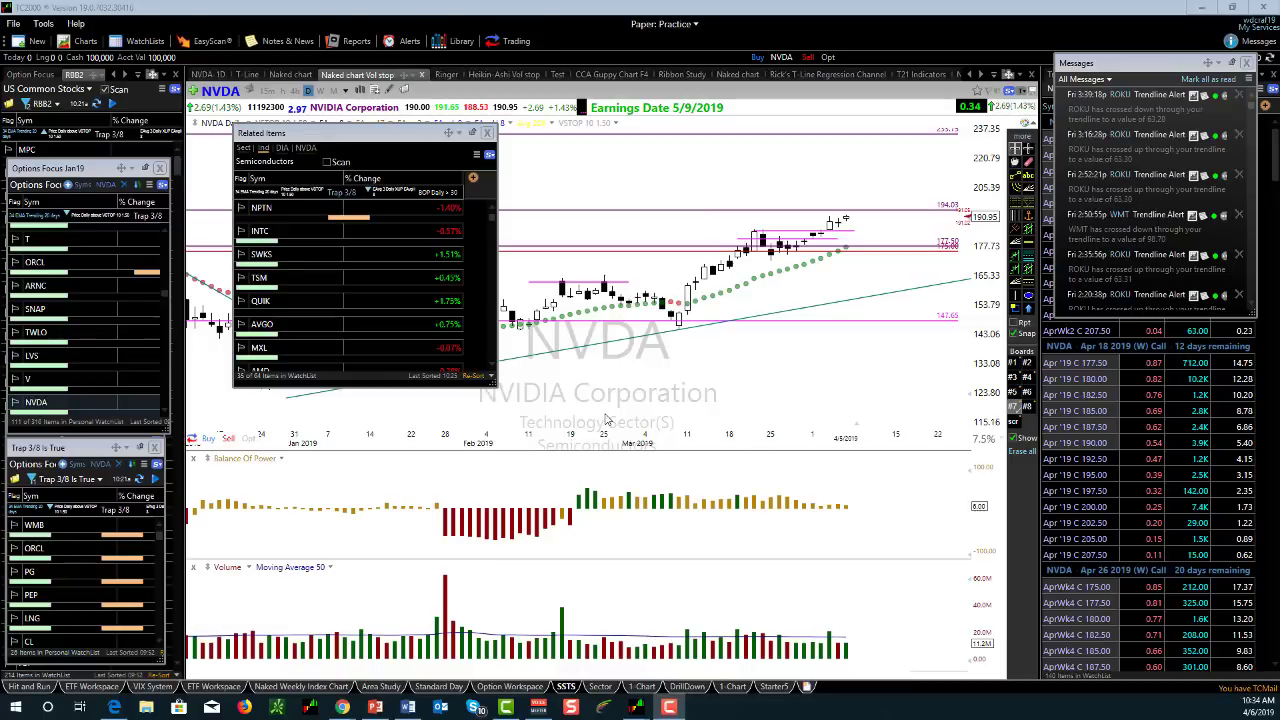
- Zoom the NVDA chart out back to December 2018 and drag the Related Items window lower
{"action": "scroll", "coordinate": [623, 425], "scroll_direction": "down", "scroll_amount": 2}
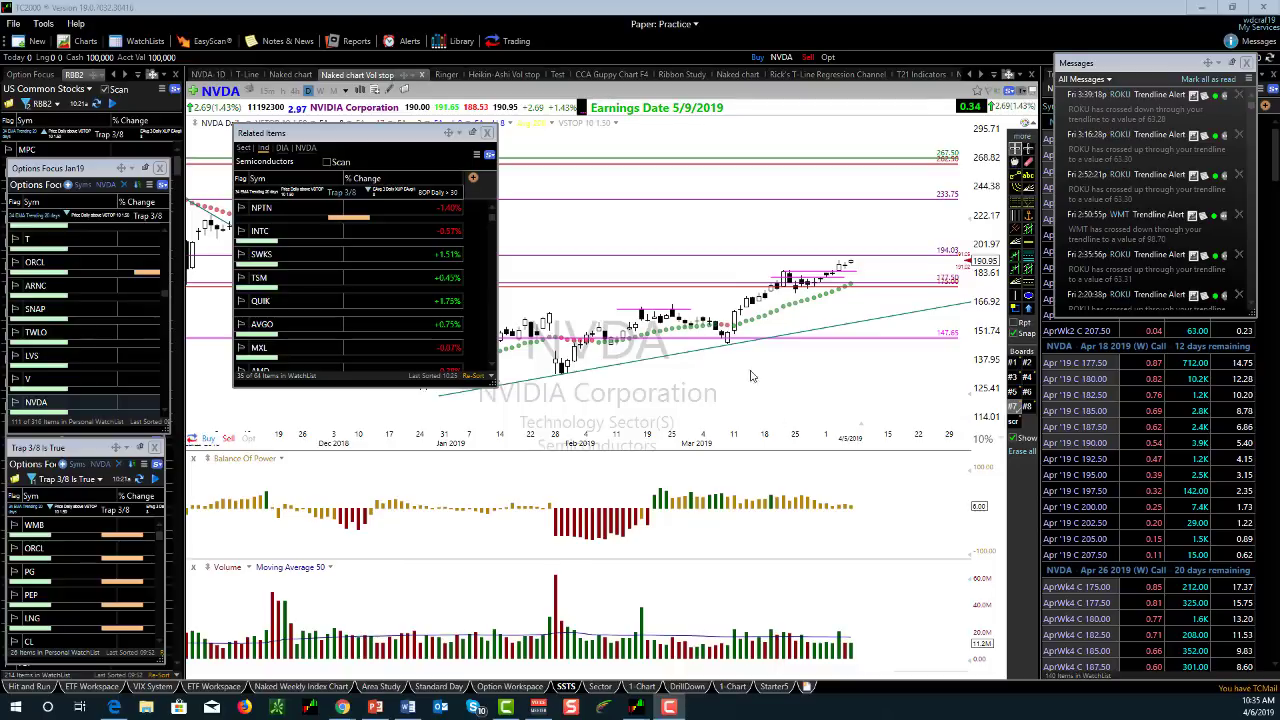
{"action": "left_click_drag", "start_coordinate": [360, 134], "coordinate": [352, 248]}
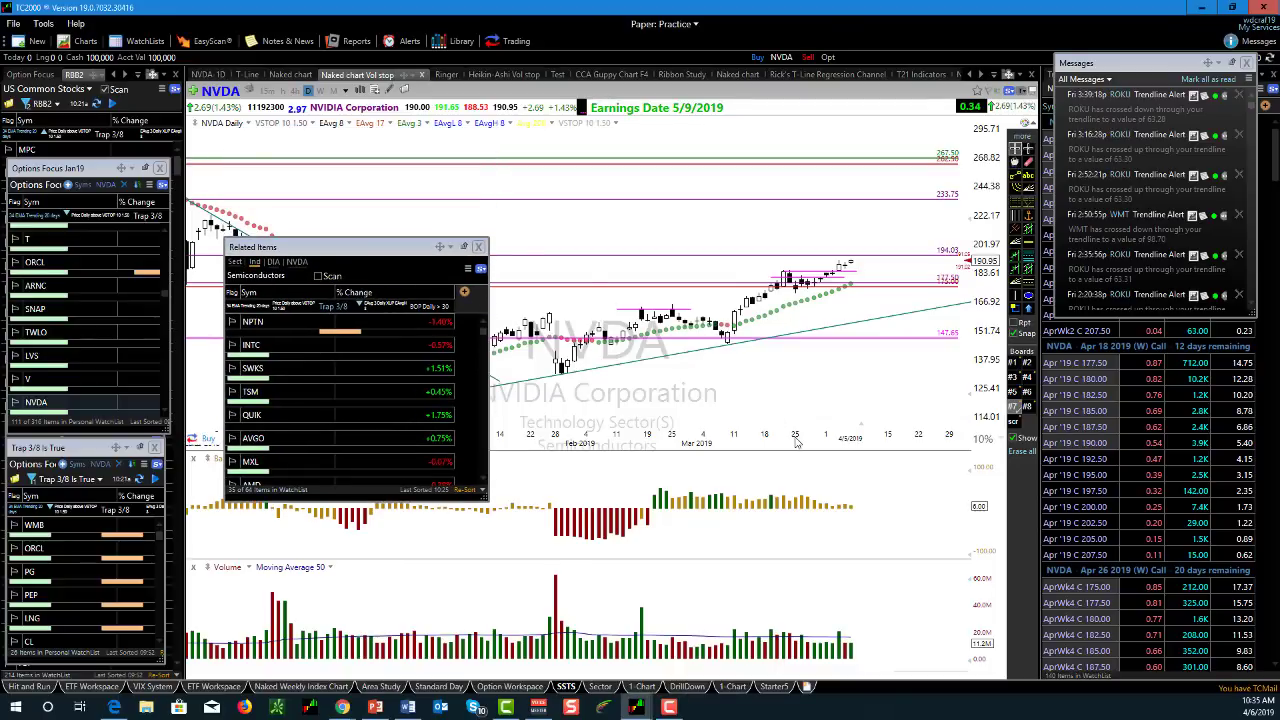
- Switch to the Naked chart layout, load MO (Altria Group), and move Related Items off the price bars
{"action": "left_click", "coordinate": [289, 74]}
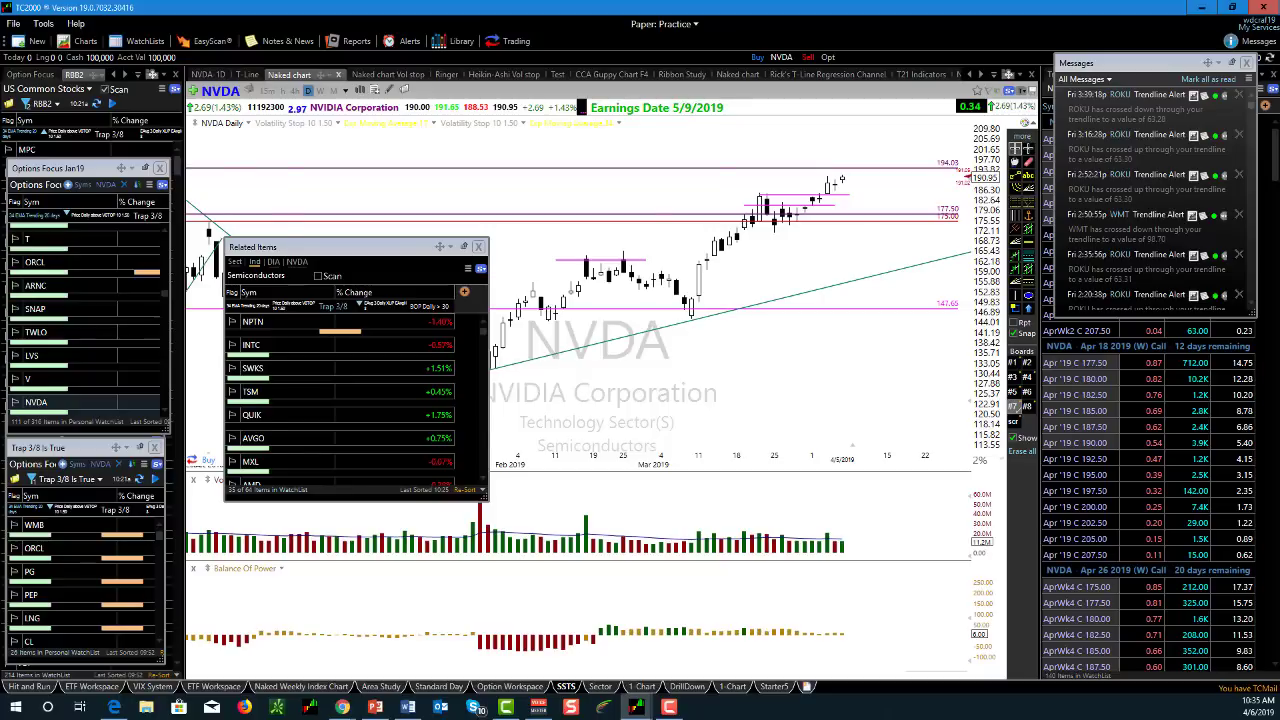
{"action": "type", "text": "MO"}
{"action": "key", "text": "Return"}
{"action": "left_click_drag", "start_coordinate": [401, 260], "coordinate": [405, 454]}
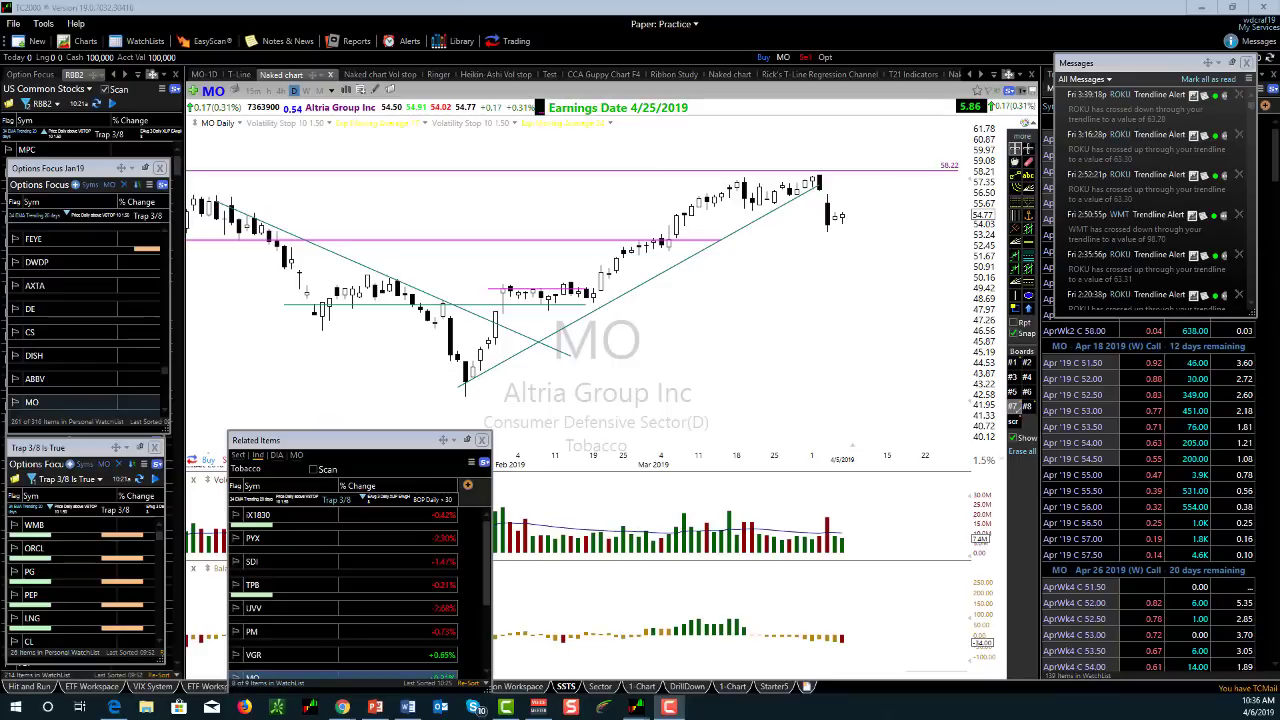
{"action": "left_click_drag", "start_coordinate": [655, 425], "coordinate": [605, 297]}
{"action": "mouse_move", "coordinate": [798, 336]}
{"action": "left_mouse_down"}
{"action": "mouse_move", "coordinate": [708, 305]}
{"action": "mouse_move", "coordinate": [670, 241]}
{"action": "left_mouse_up"}
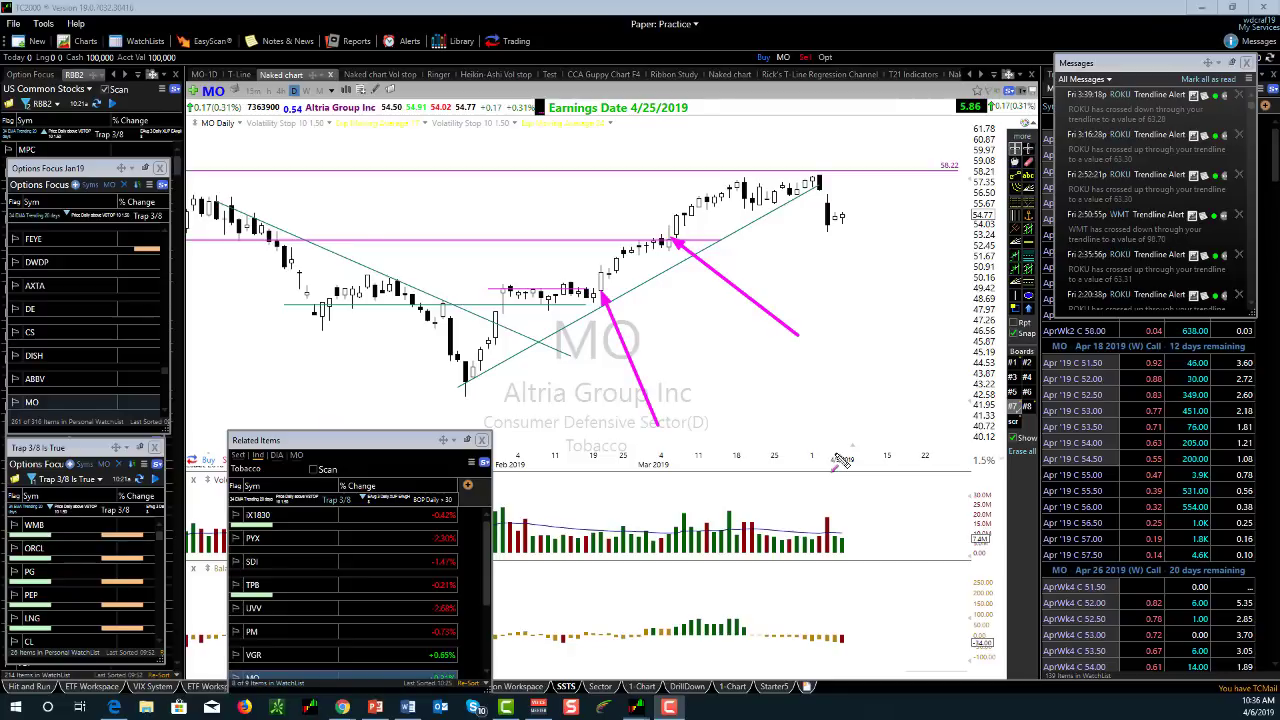
{"action": "key", "text": "Escape"}
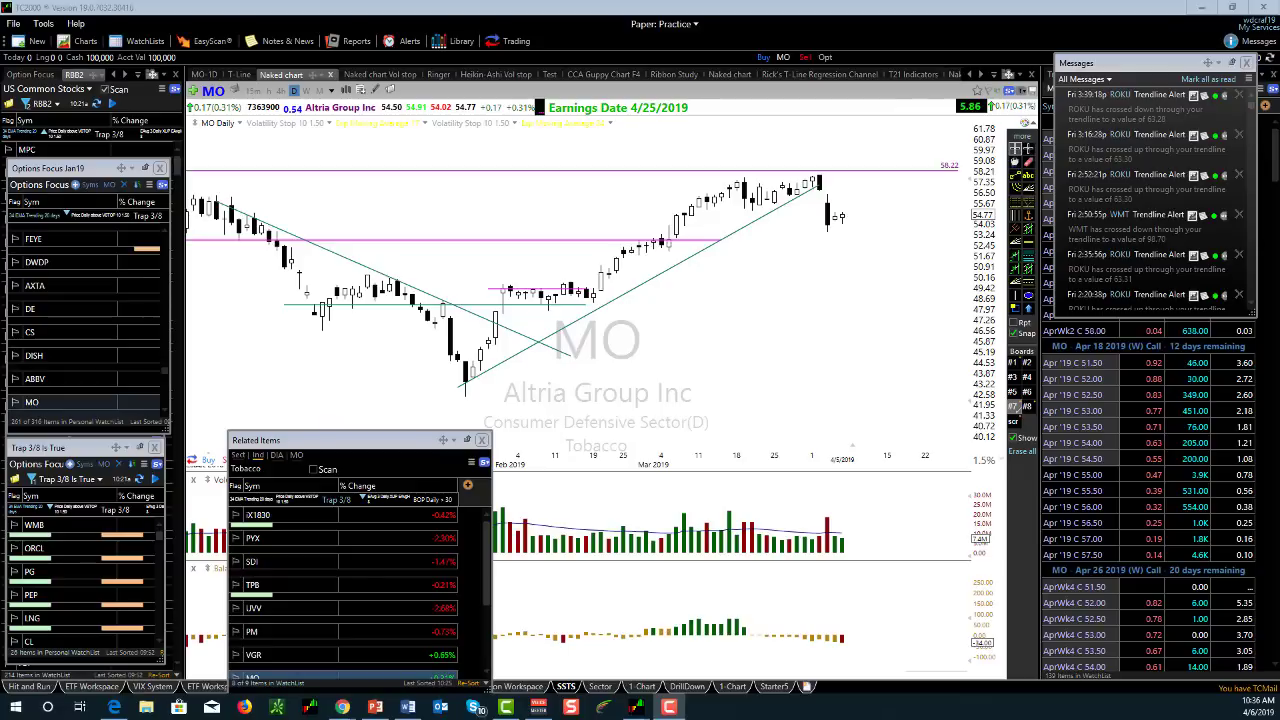
{"action": "key", "text": "alt+Tab"}
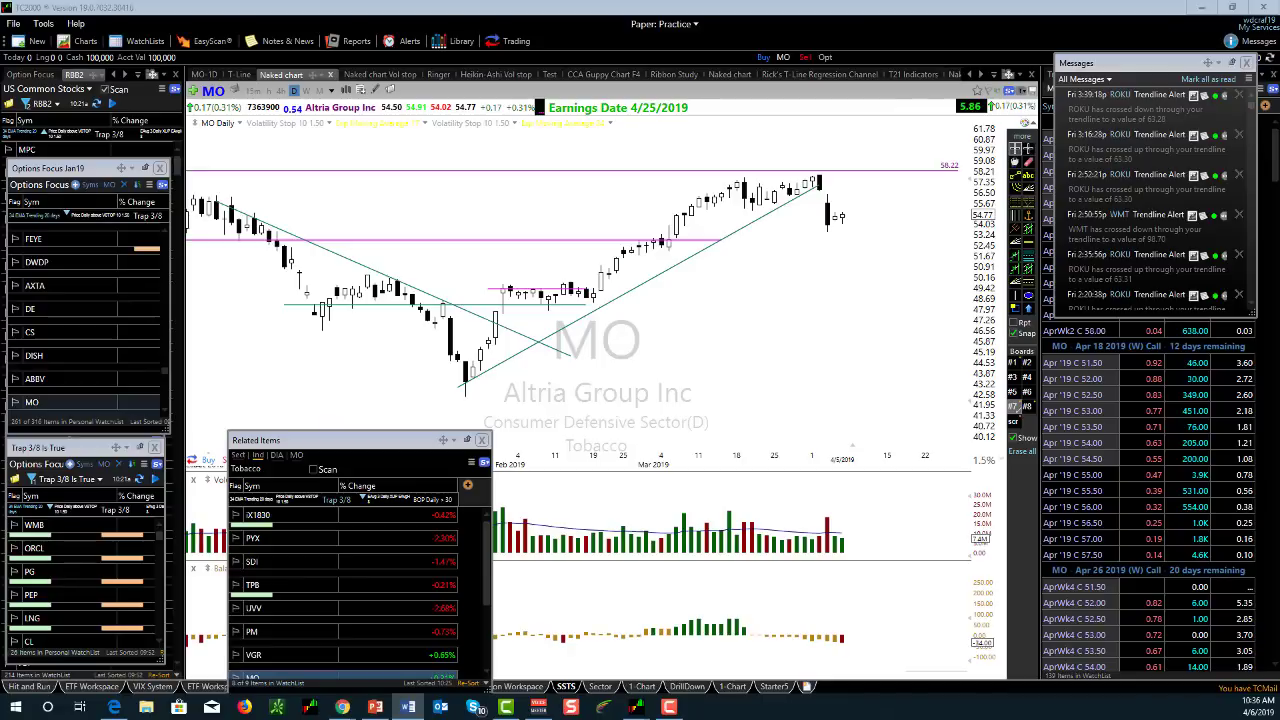
{"action": "key", "text": "alt+Tab"}
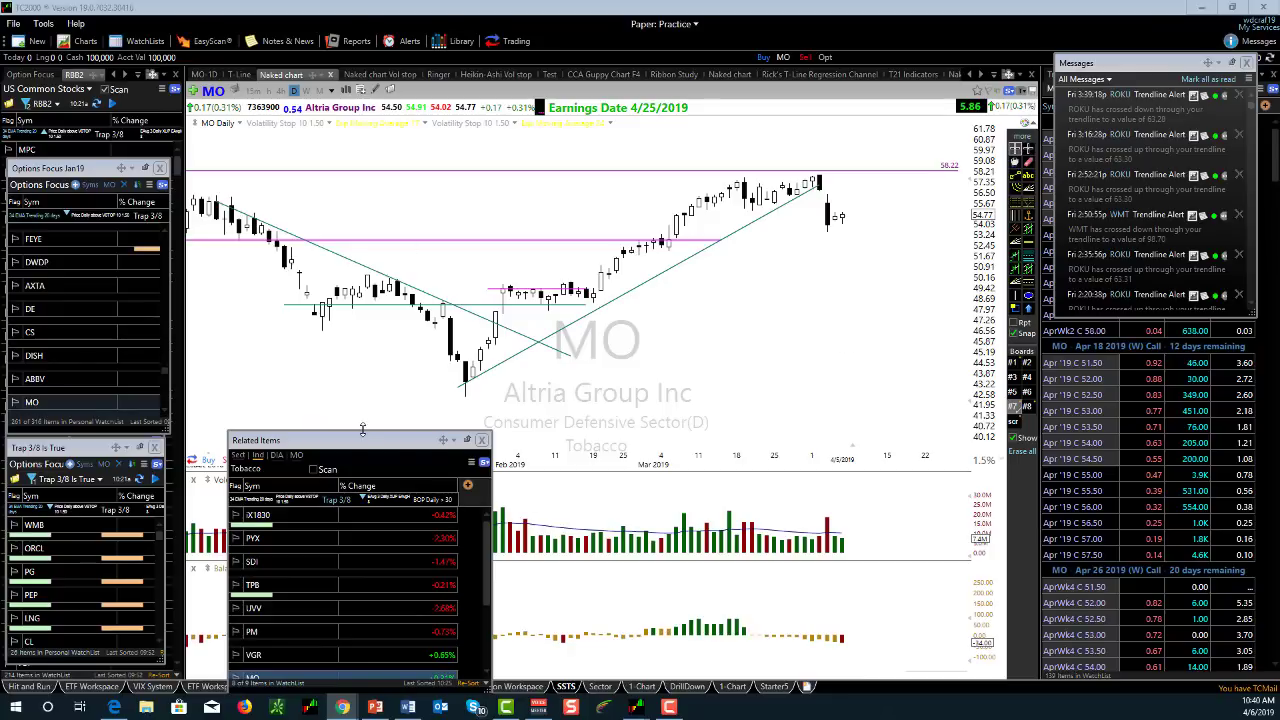
- Drag the Related Items window up out of the way and close it
{"action": "left_click_drag", "start_coordinate": [372, 440], "coordinate": [379, 208]}
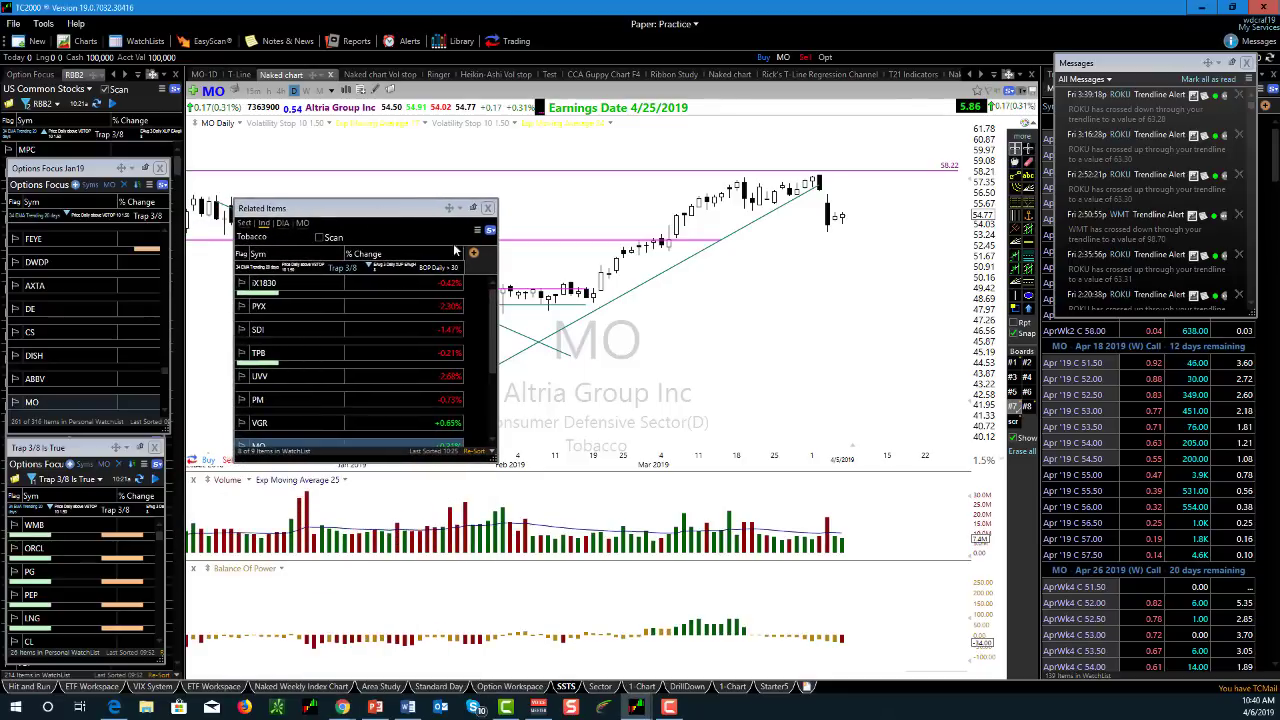
{"action": "left_click", "coordinate": [487, 208]}
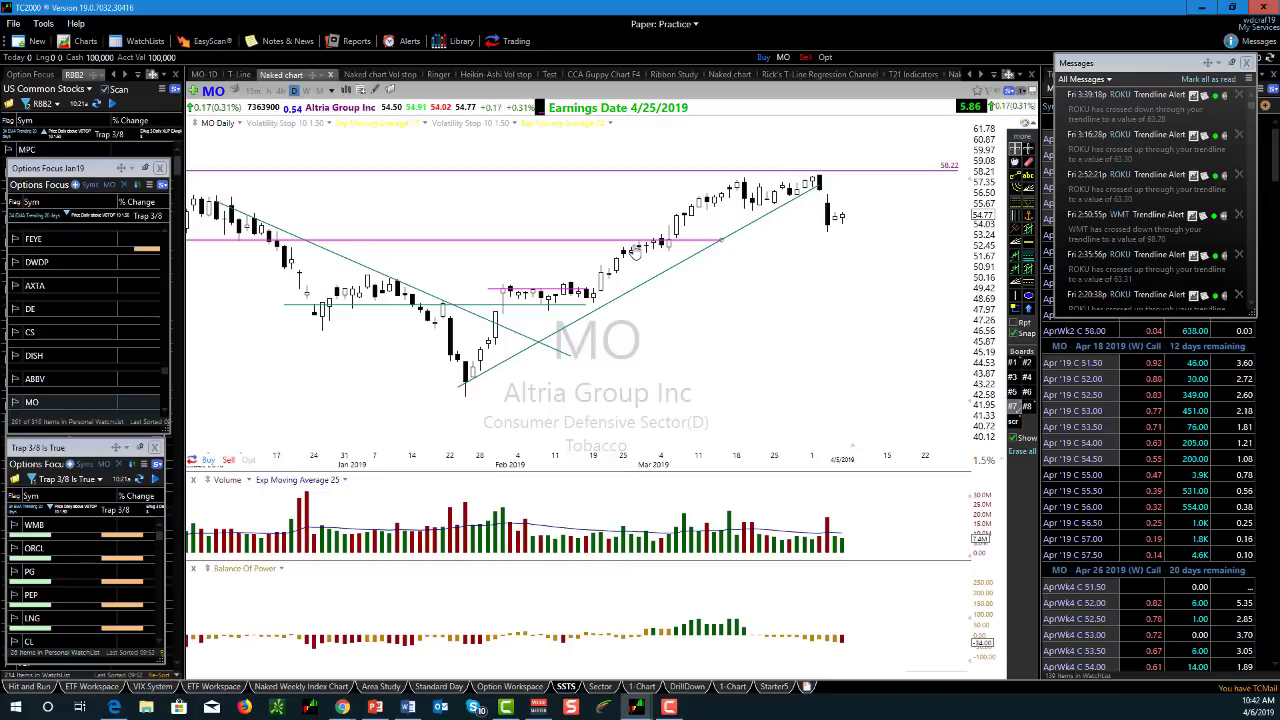
{"action": "mouse_move", "coordinate": [635, 250]}
{"action": "key", "text": "alt+Tab"}
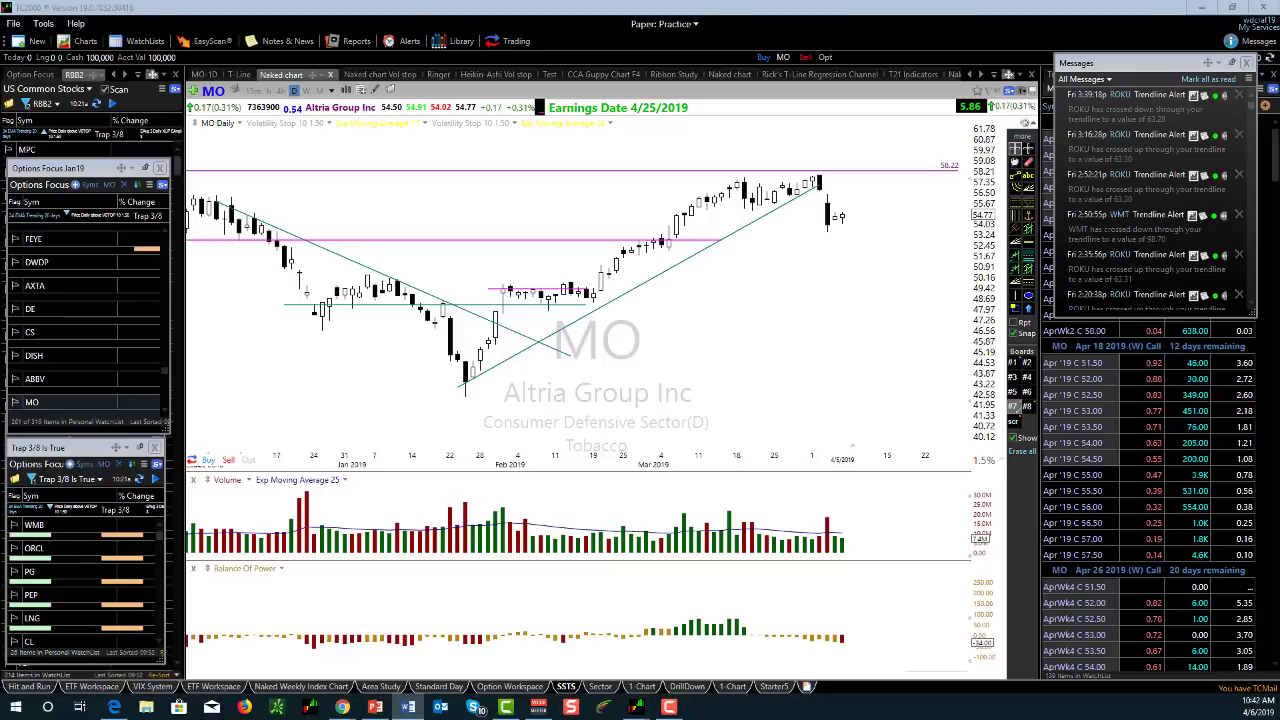
{"action": "key", "text": "alt+Tab"}
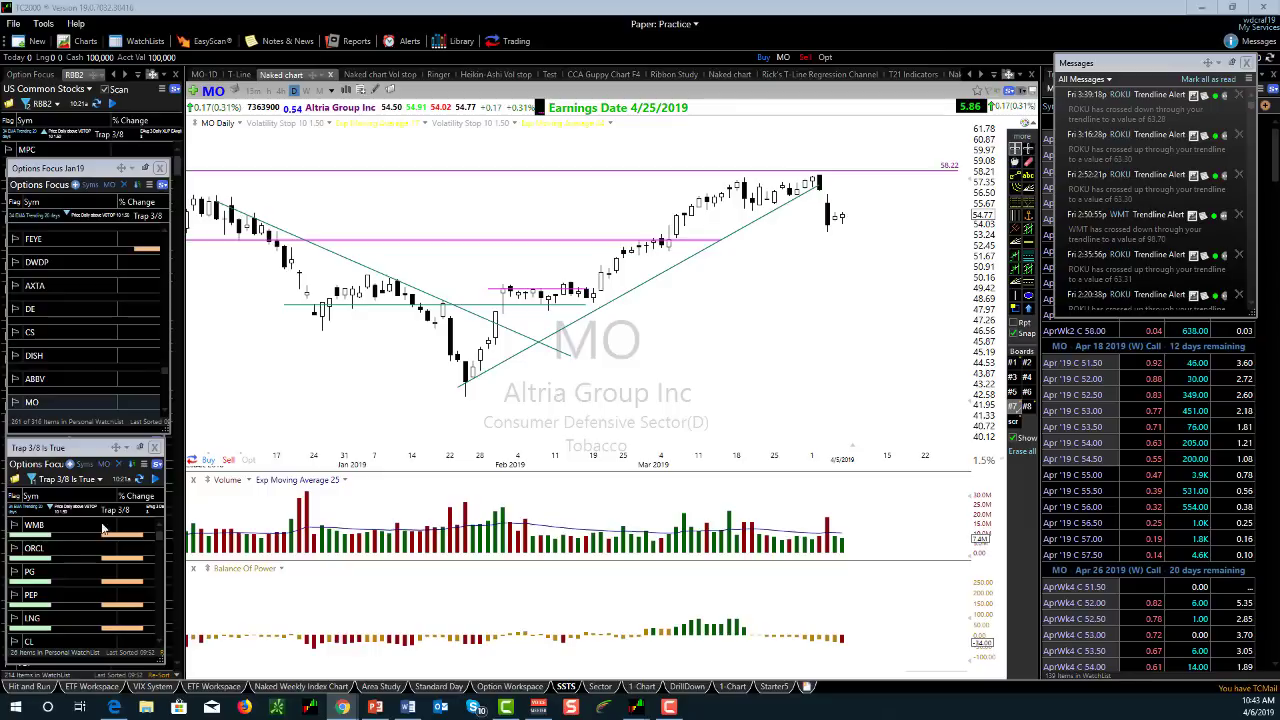
- Add a Bollinger Bands %B pane through Add Plot by searching 'bol'
{"action": "right_click", "coordinate": [434, 216]}
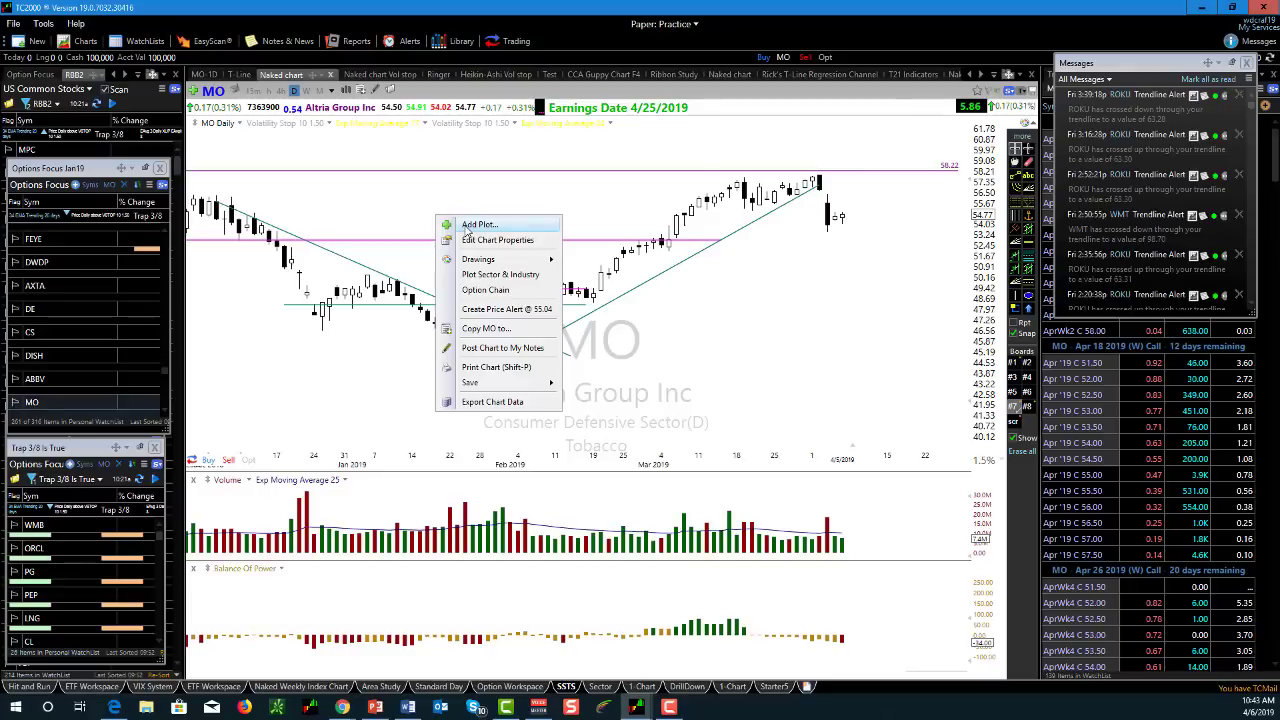
{"action": "left_click", "coordinate": [466, 227]}
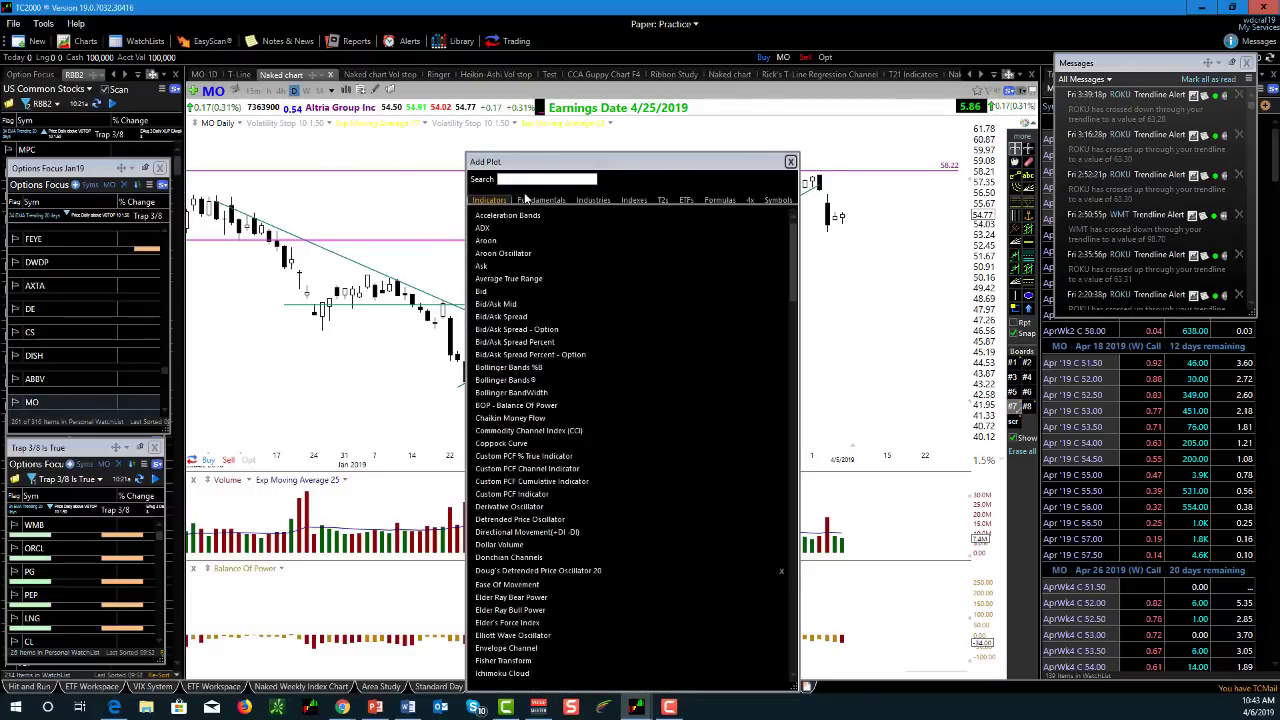
{"action": "type", "text": "bol"}
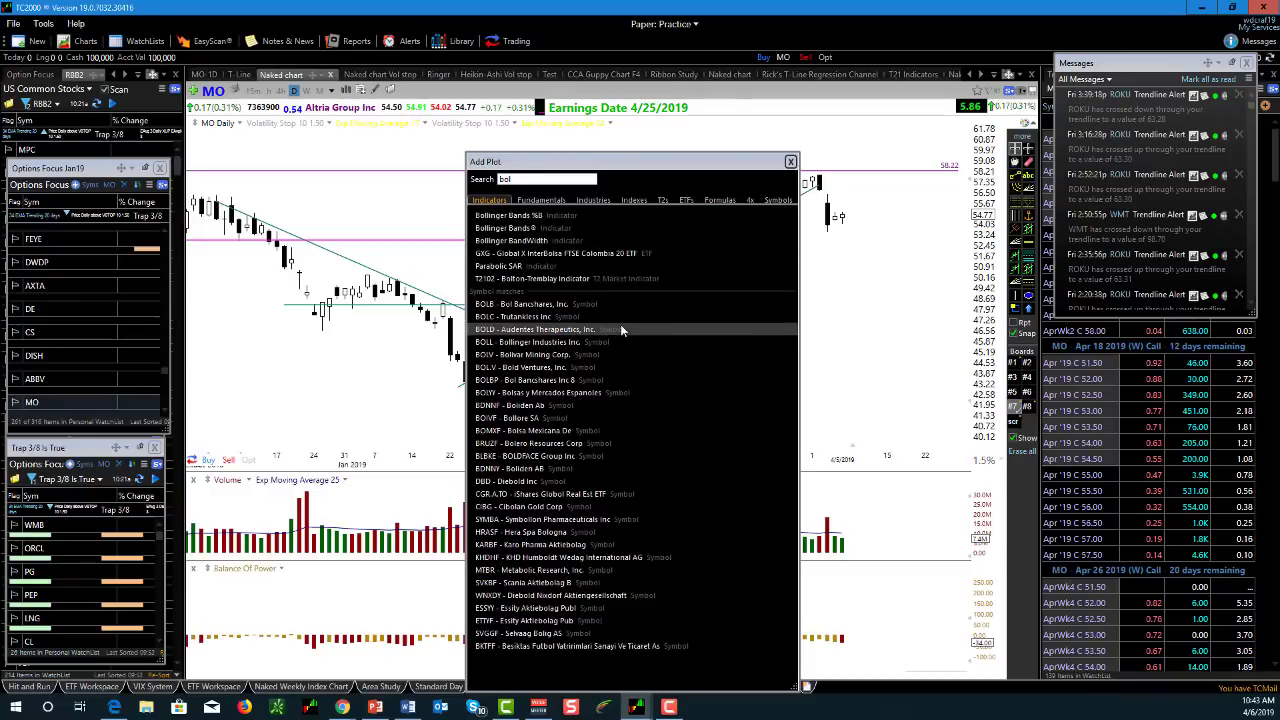
{"action": "left_click", "coordinate": [515, 215]}
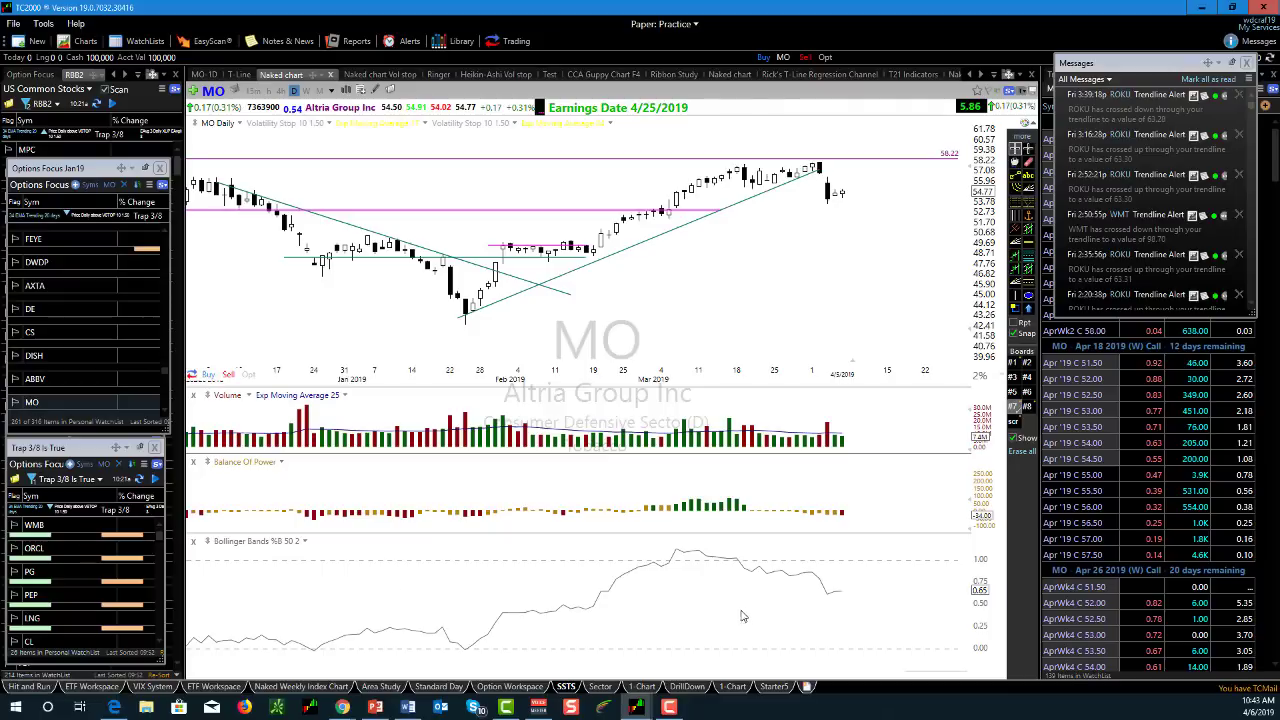
- Remove the Bollinger Bands %B pane and try placing Balance Of Power above the price chart
{"action": "left_click", "coordinate": [194, 542]}
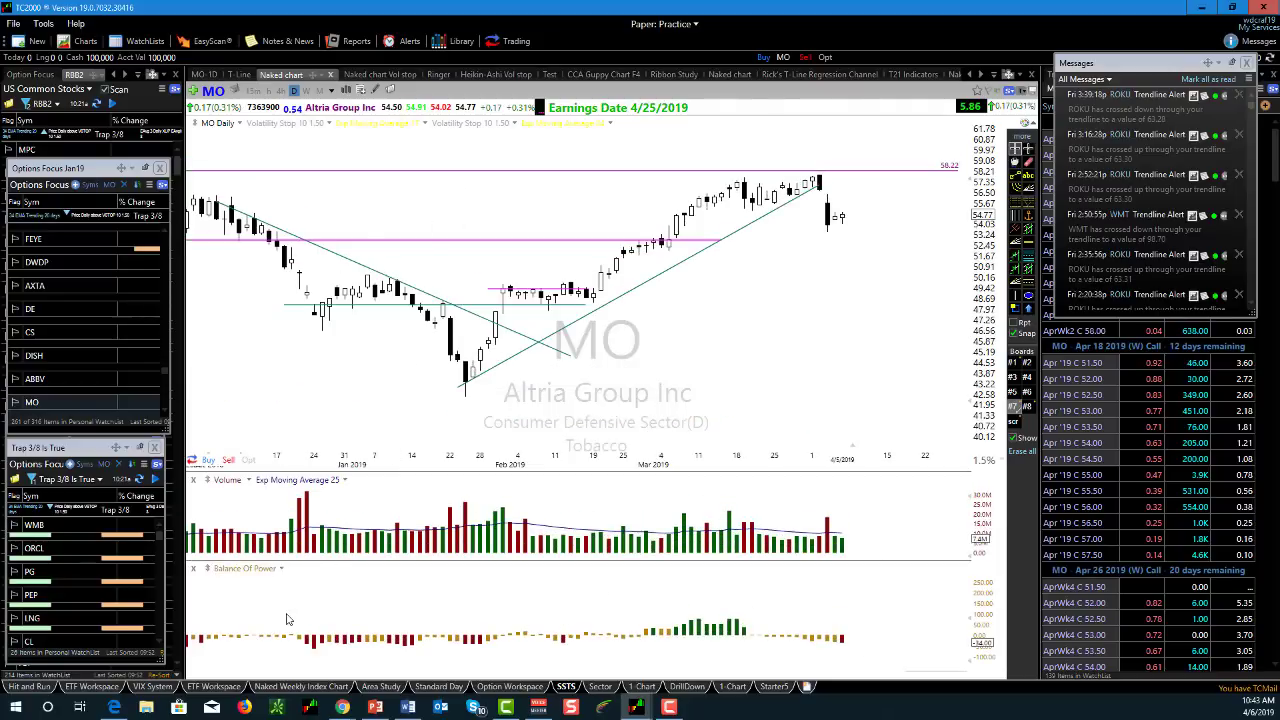
{"action": "left_click", "coordinate": [209, 575]}
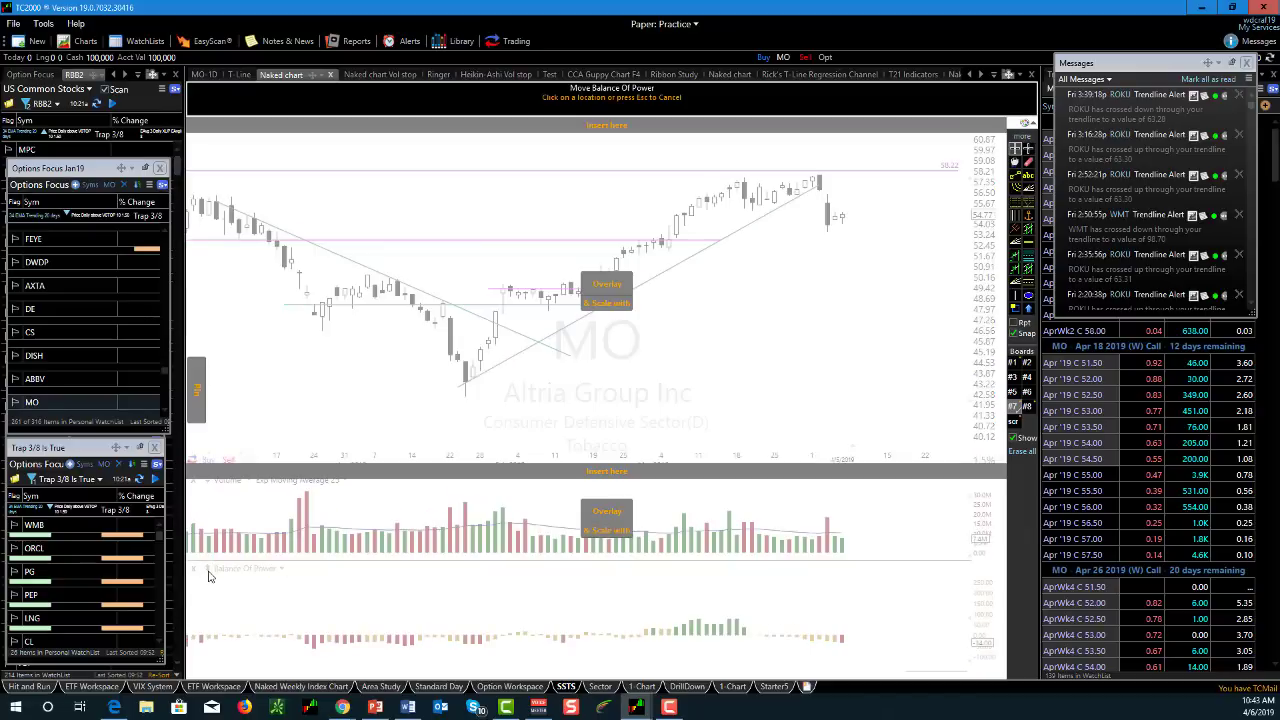
{"action": "left_click", "coordinate": [604, 137]}
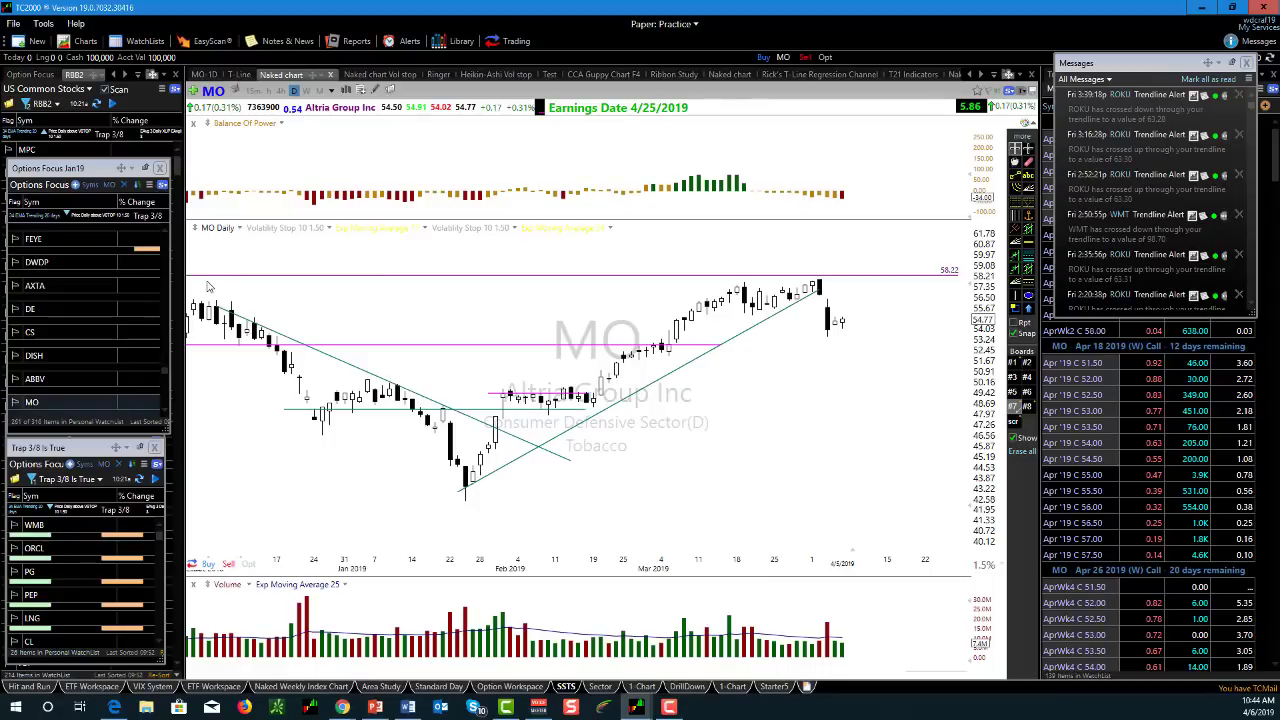
{"action": "left_click", "coordinate": [206, 124]}
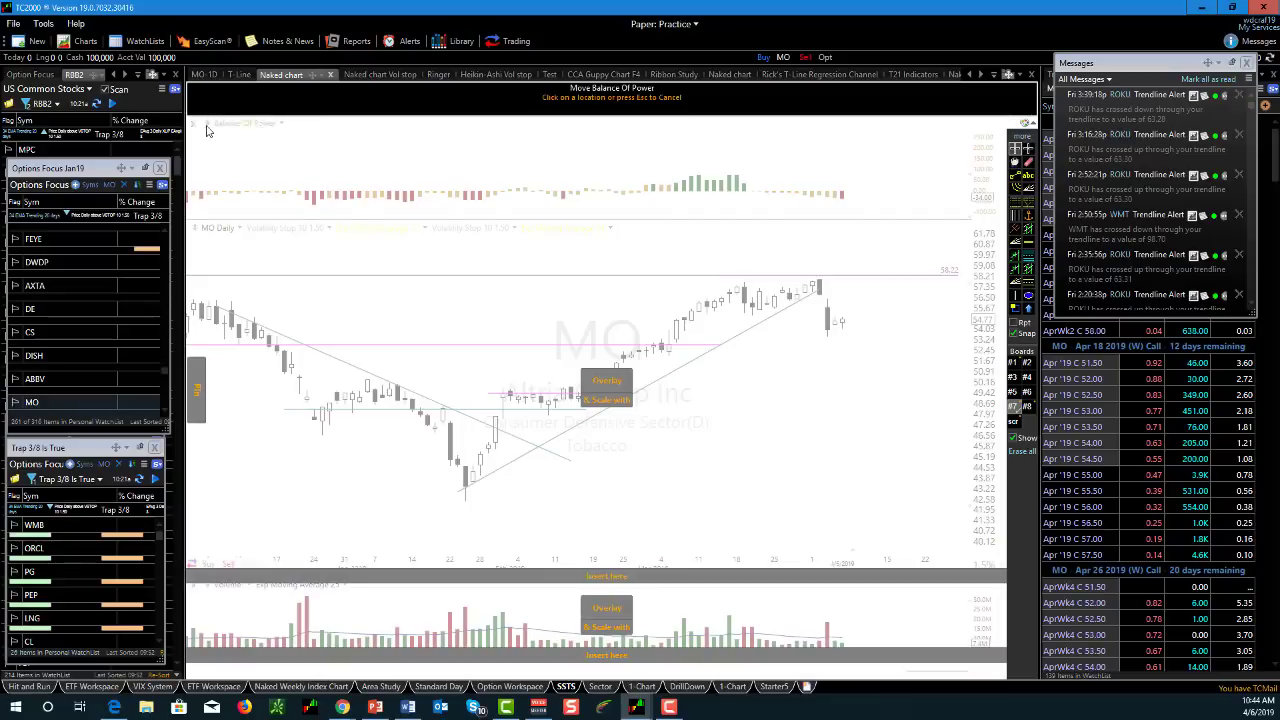
{"action": "left_click", "coordinate": [197, 403]}
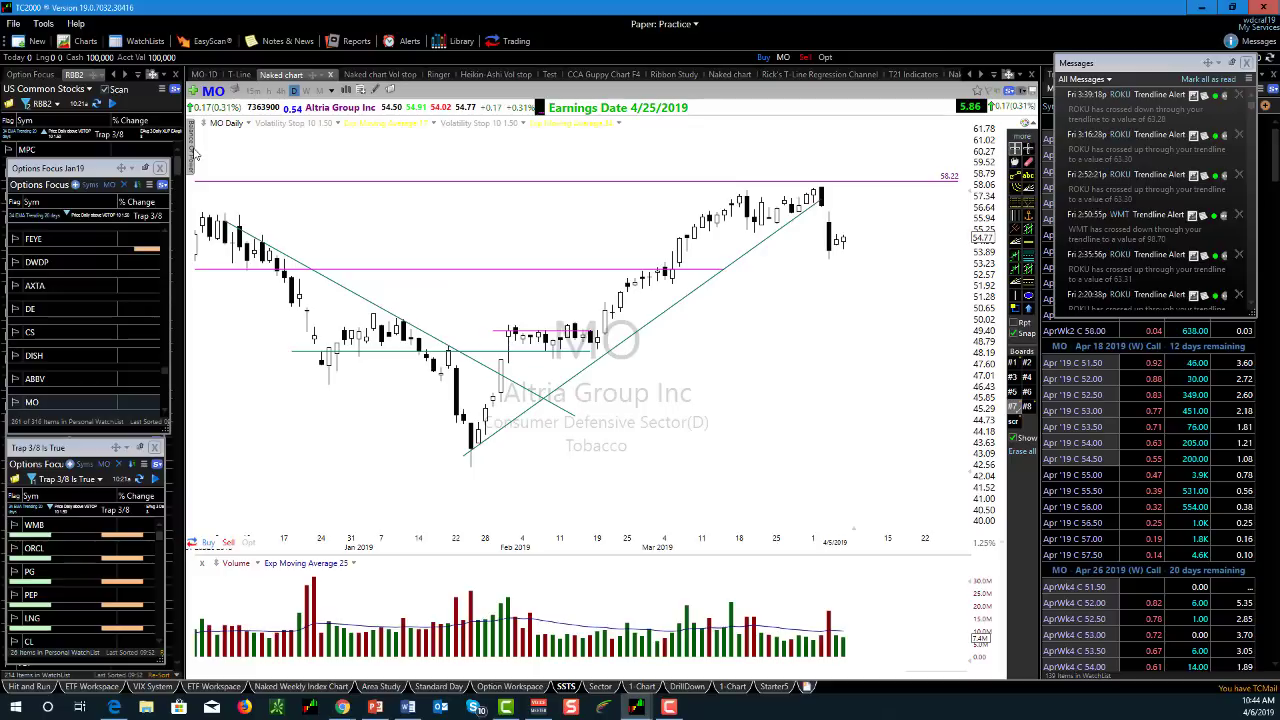
{"action": "left_click", "coordinate": [197, 153]}
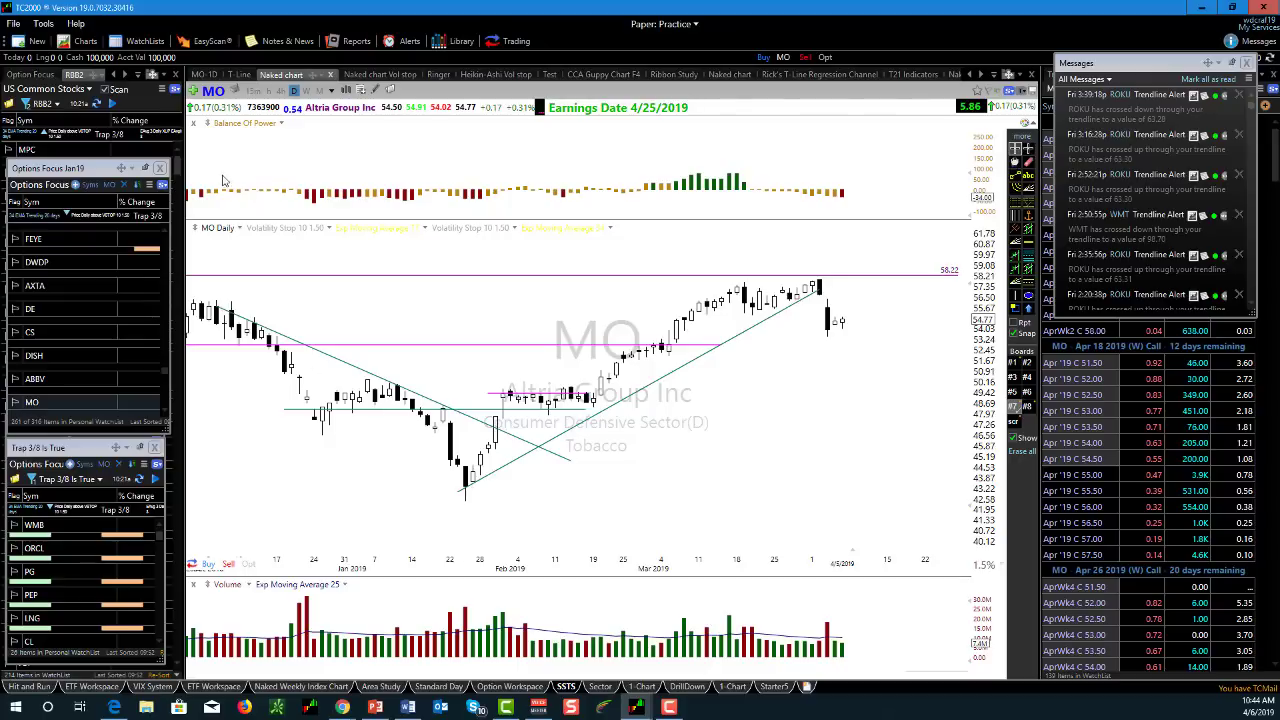
- Relocate the Balance of Power pane to sit below the Volume pane
{"action": "left_click", "coordinate": [208, 126]}
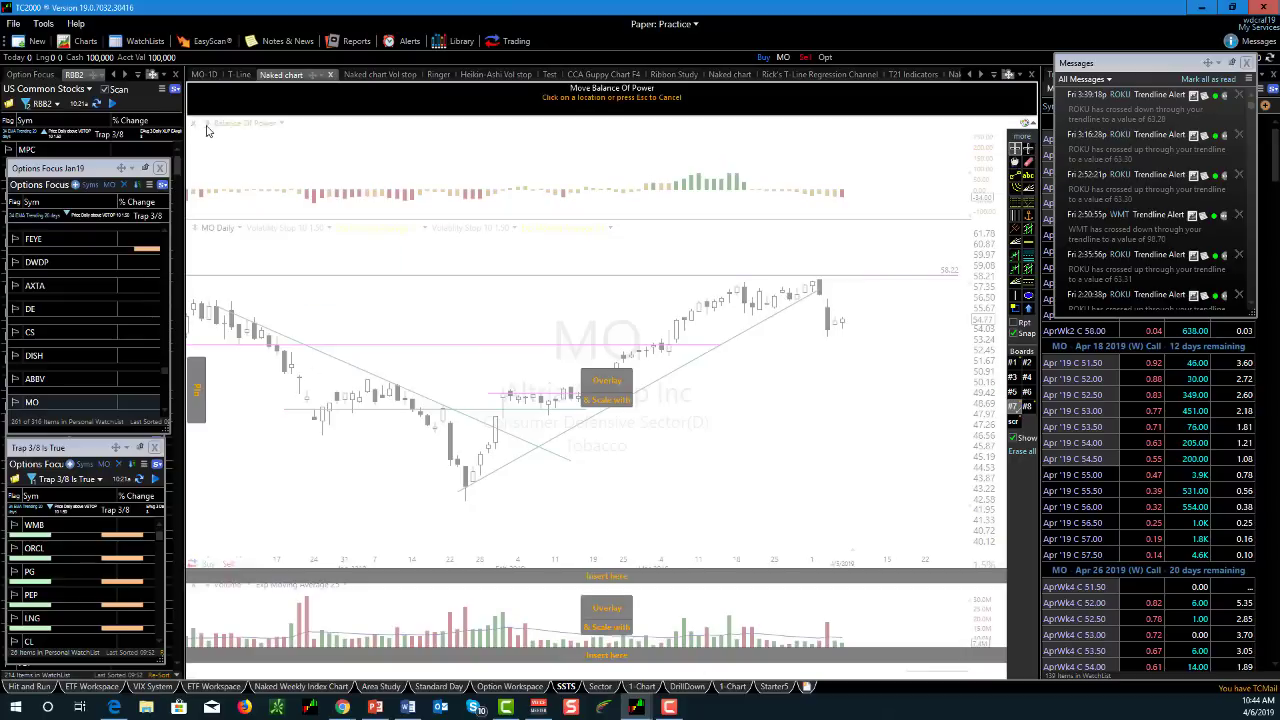
{"action": "left_click", "coordinate": [196, 398]}
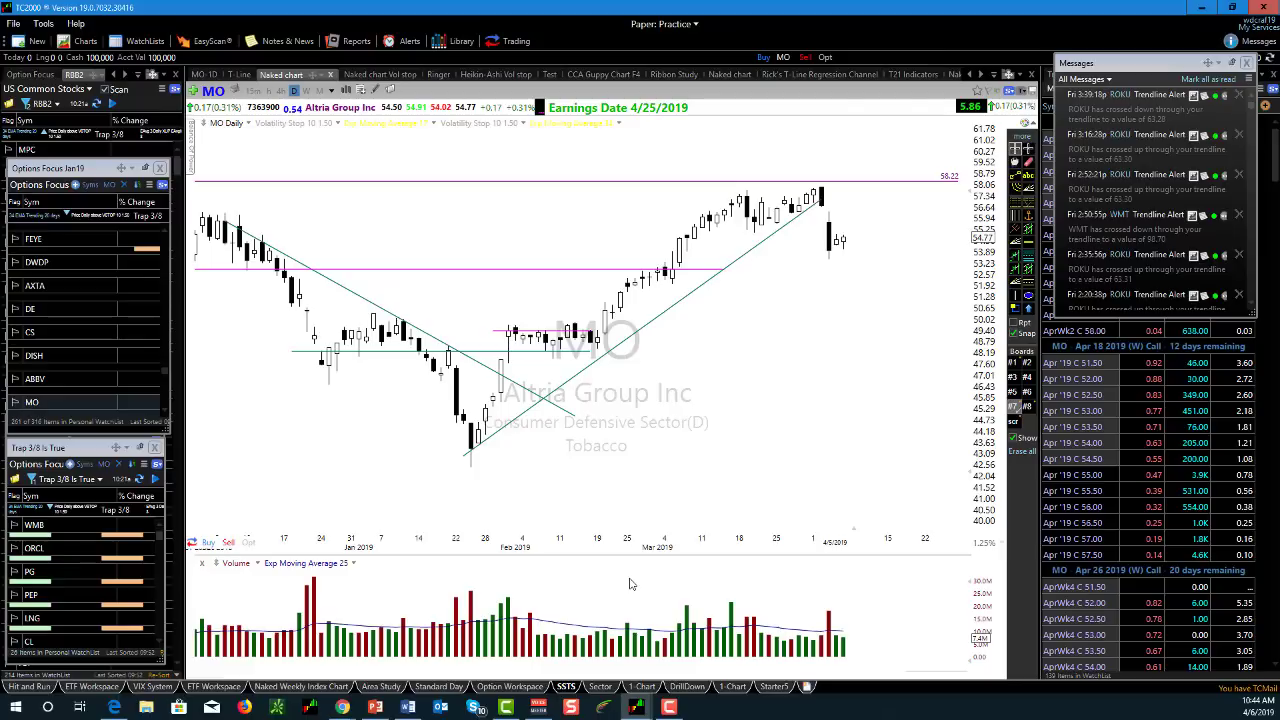
{"action": "left_click", "coordinate": [196, 156]}
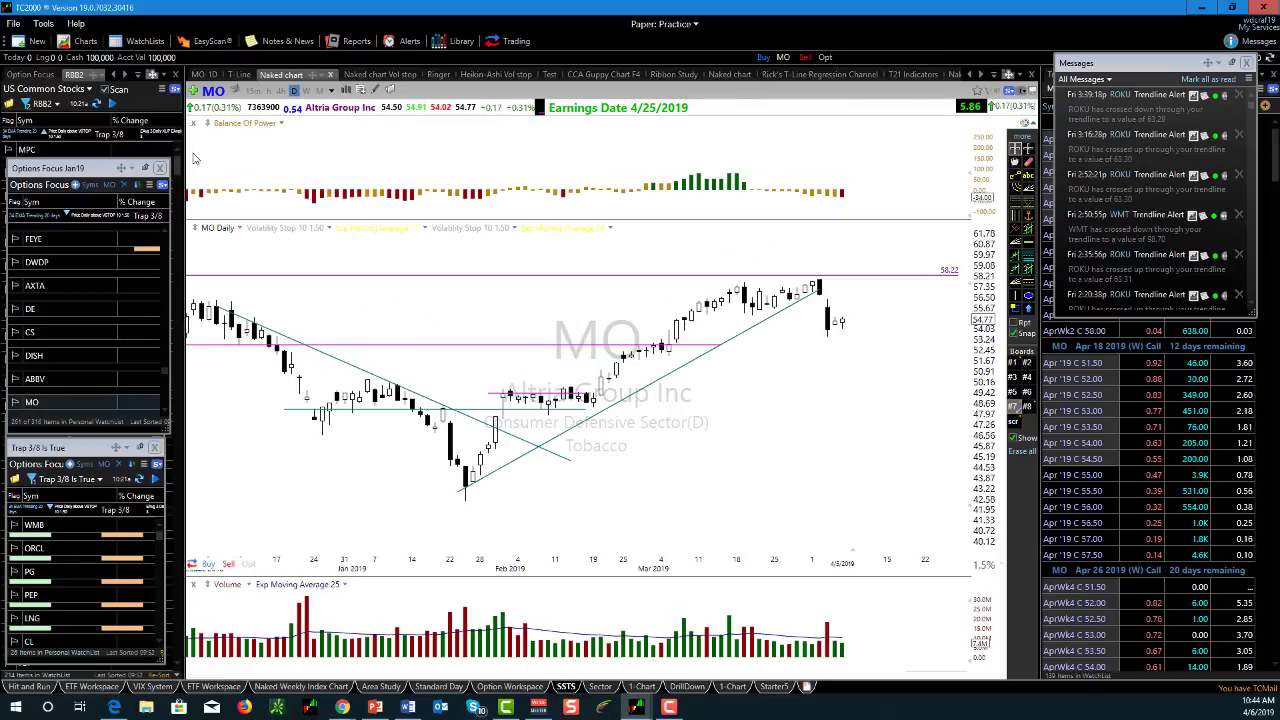
{"action": "left_click", "coordinate": [206, 130]}
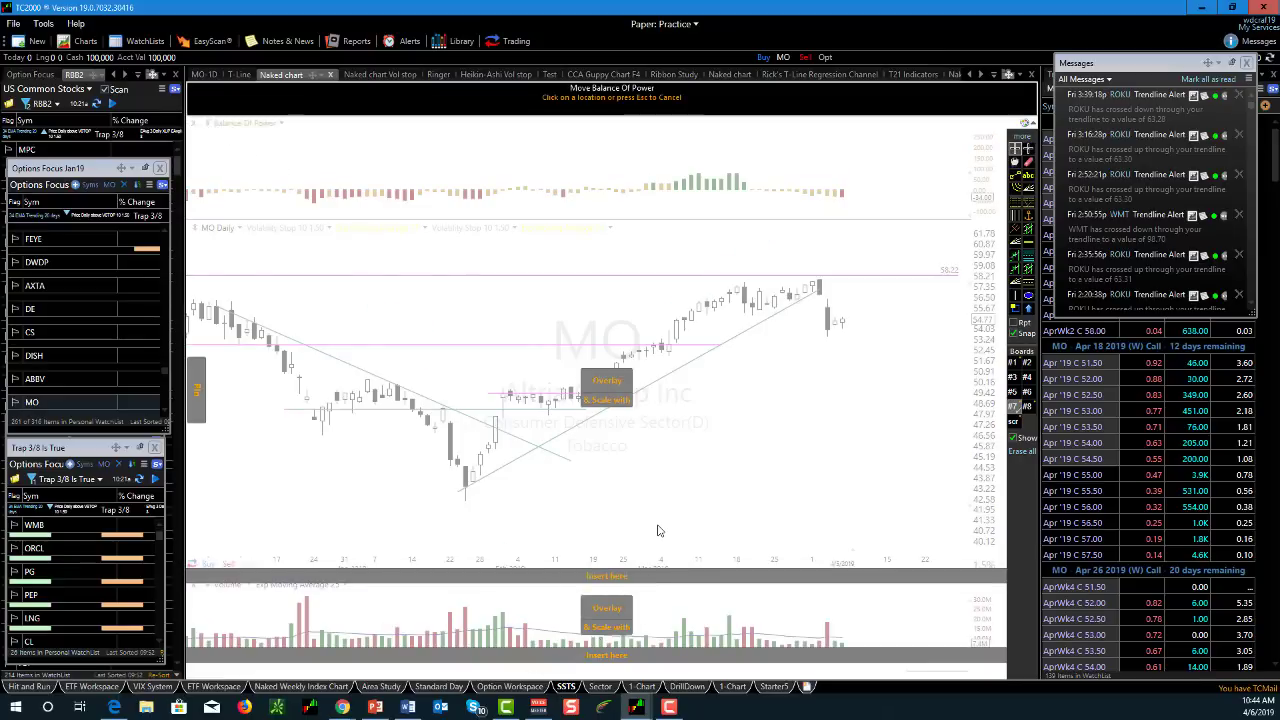
{"action": "left_click", "coordinate": [630, 662]}
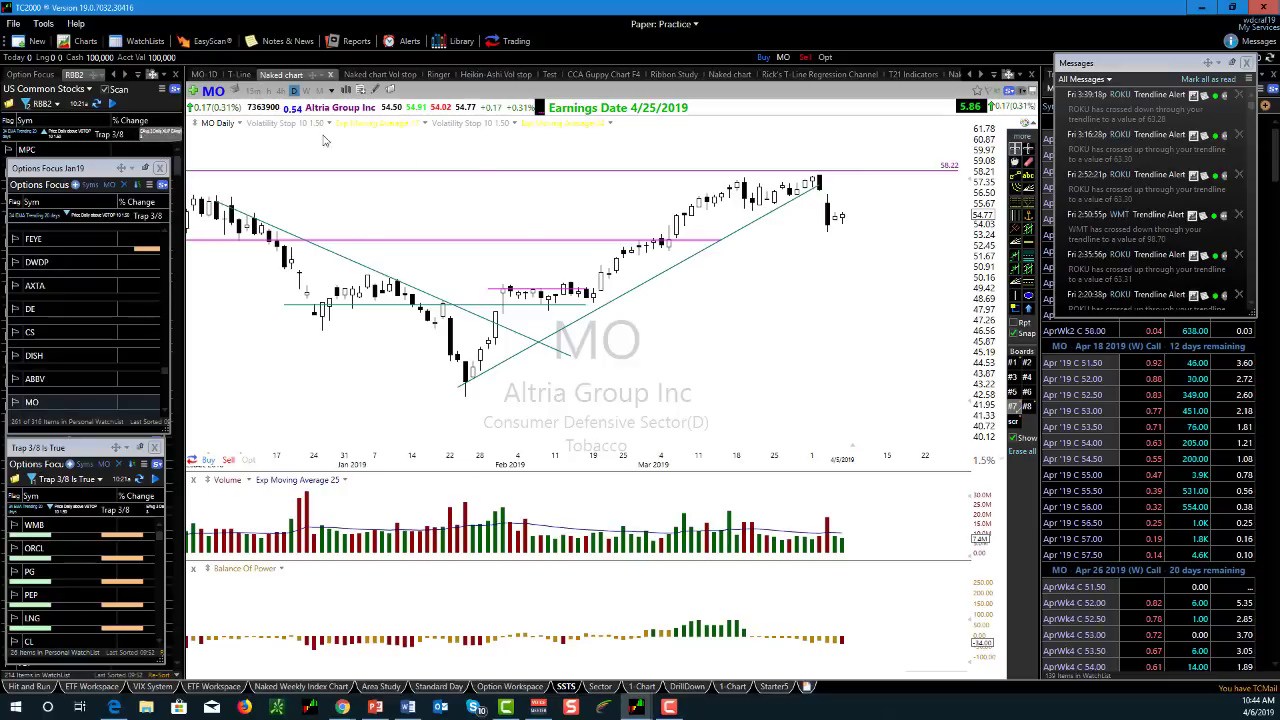
- Add an RSI 14 pane by searching 'rs' in Add Plot, and remove its Moving Average 5
{"action": "right_click", "coordinate": [483, 157]}
{"action": "left_click", "coordinate": [527, 166]}
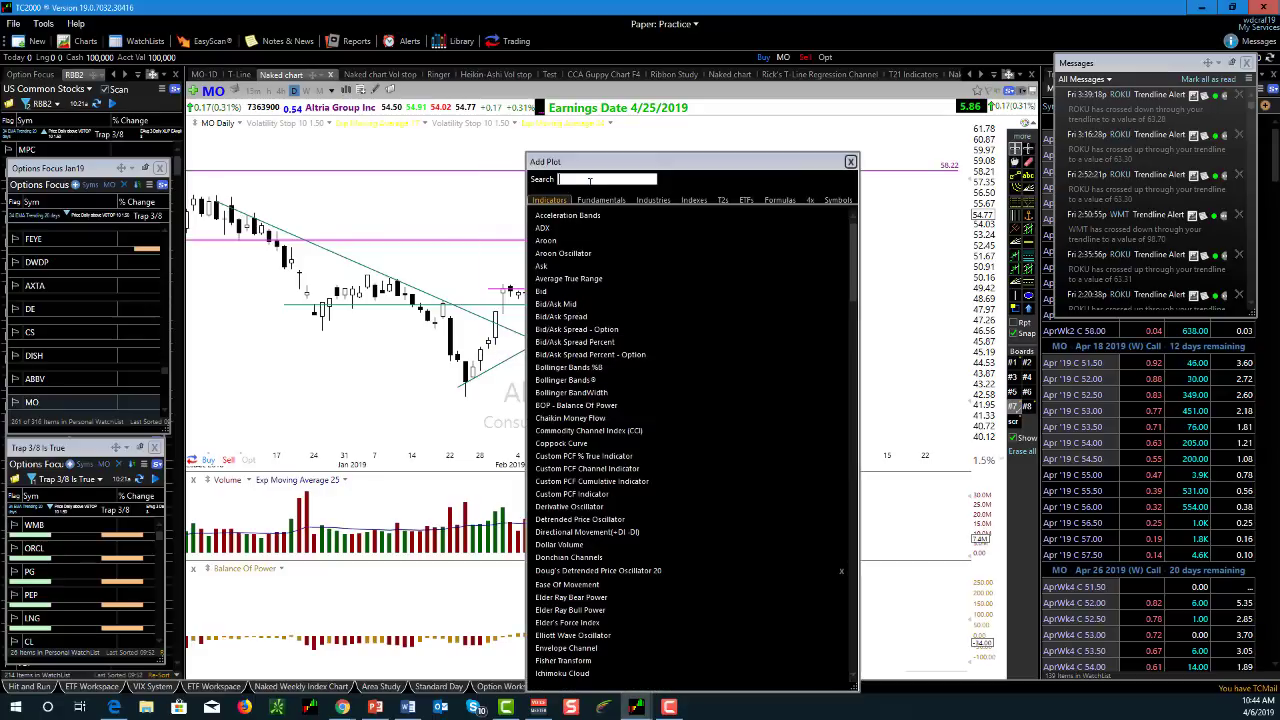
{"action": "type", "text": "ris"}
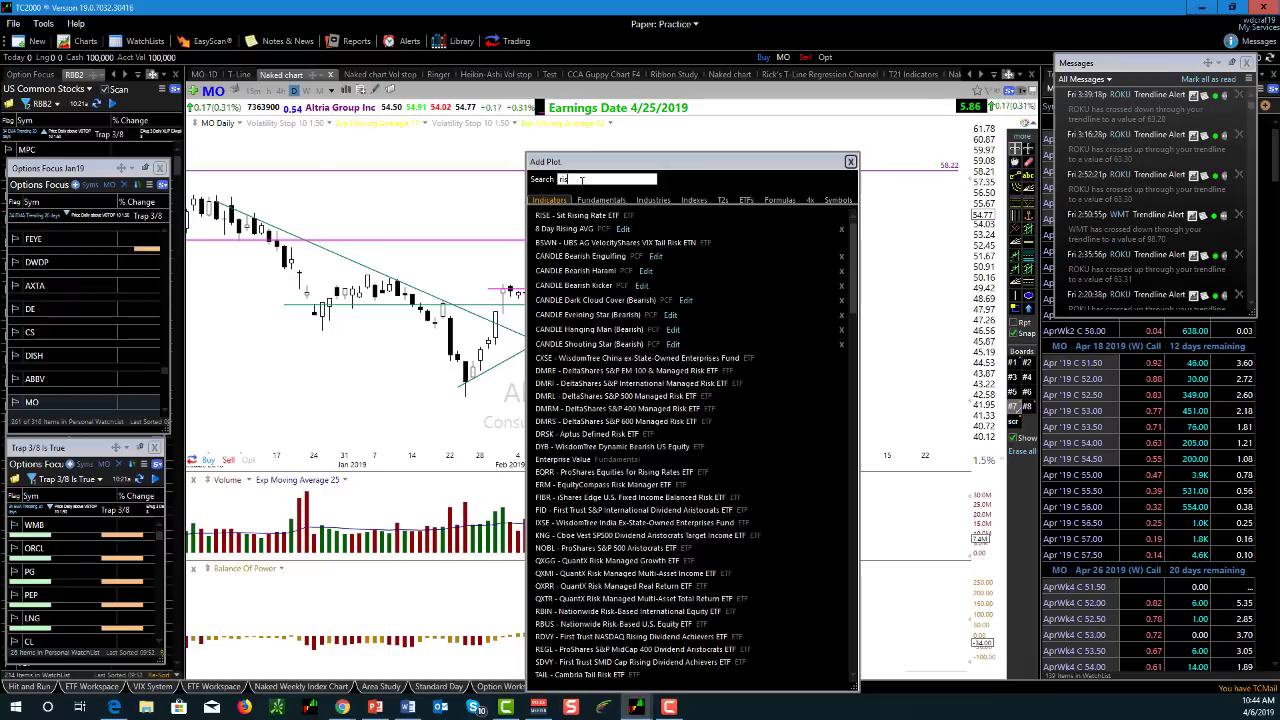
{"action": "key", "text": "BackSpace"}
{"action": "key", "text": "BackSpace"}
{"action": "type", "text": "s"}
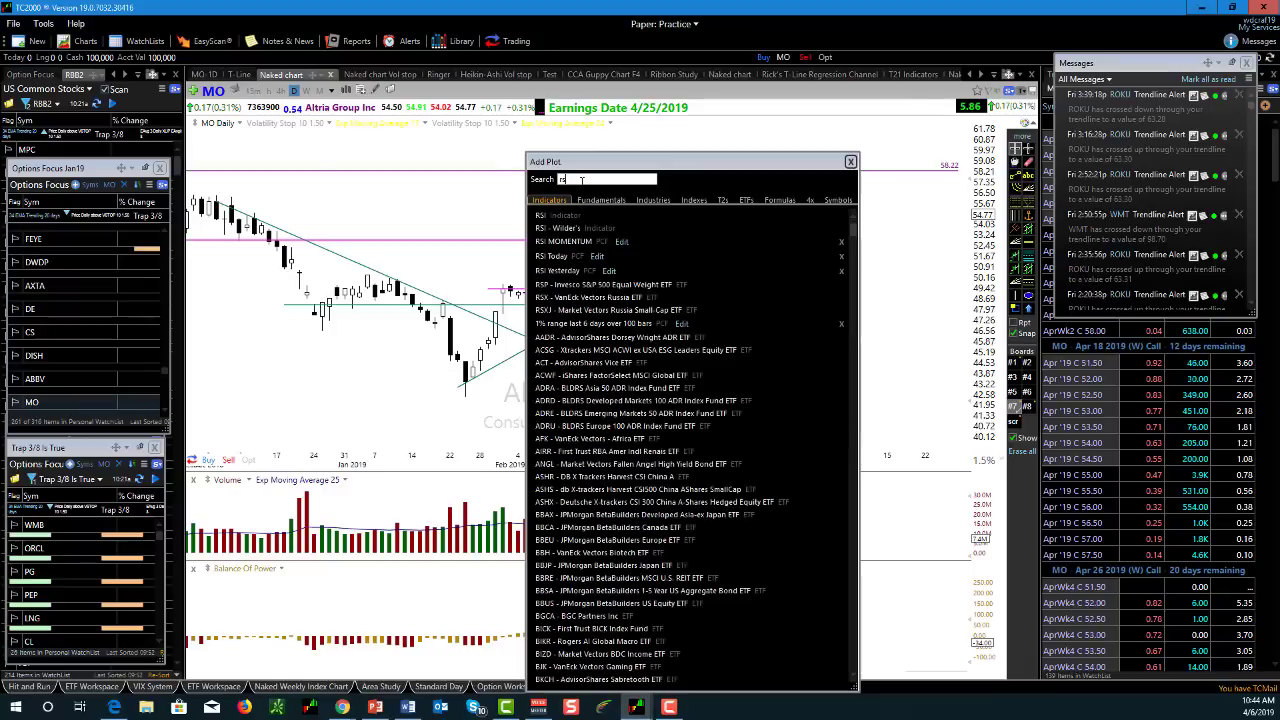
{"action": "key", "text": "Return"}
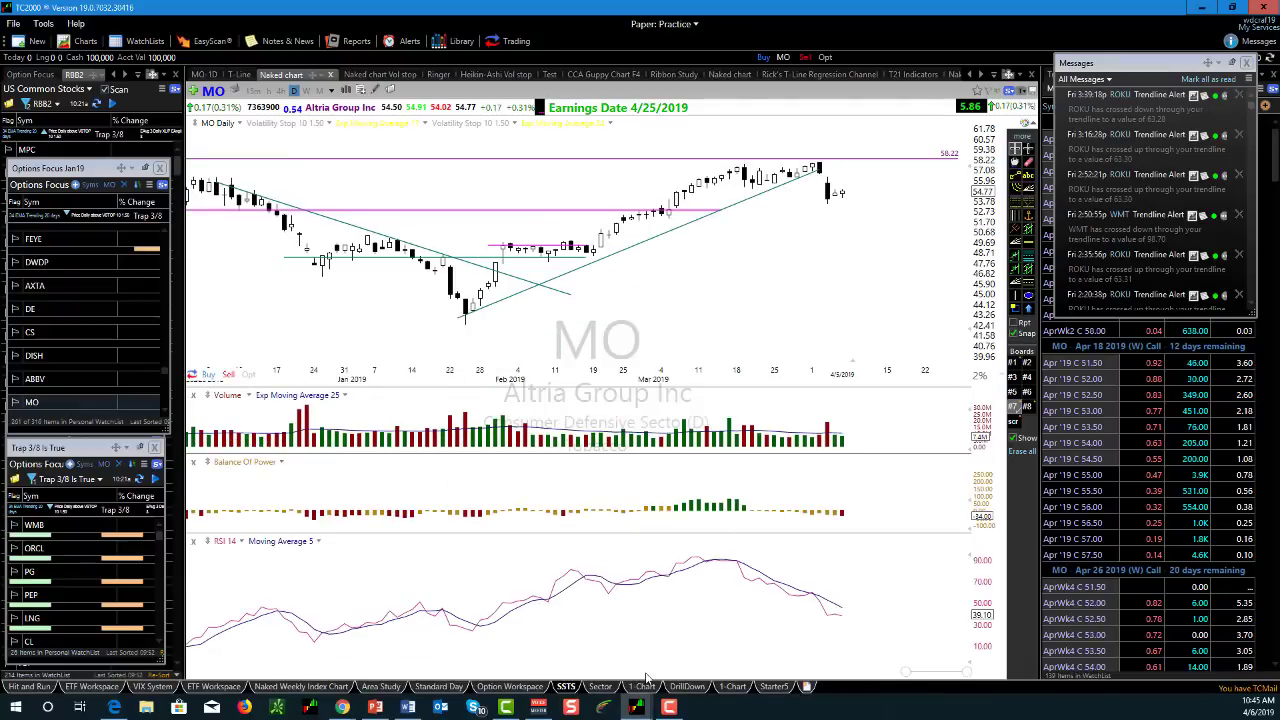
{"action": "left_click", "coordinate": [318, 543]}
{"action": "left_click", "coordinate": [370, 682]}
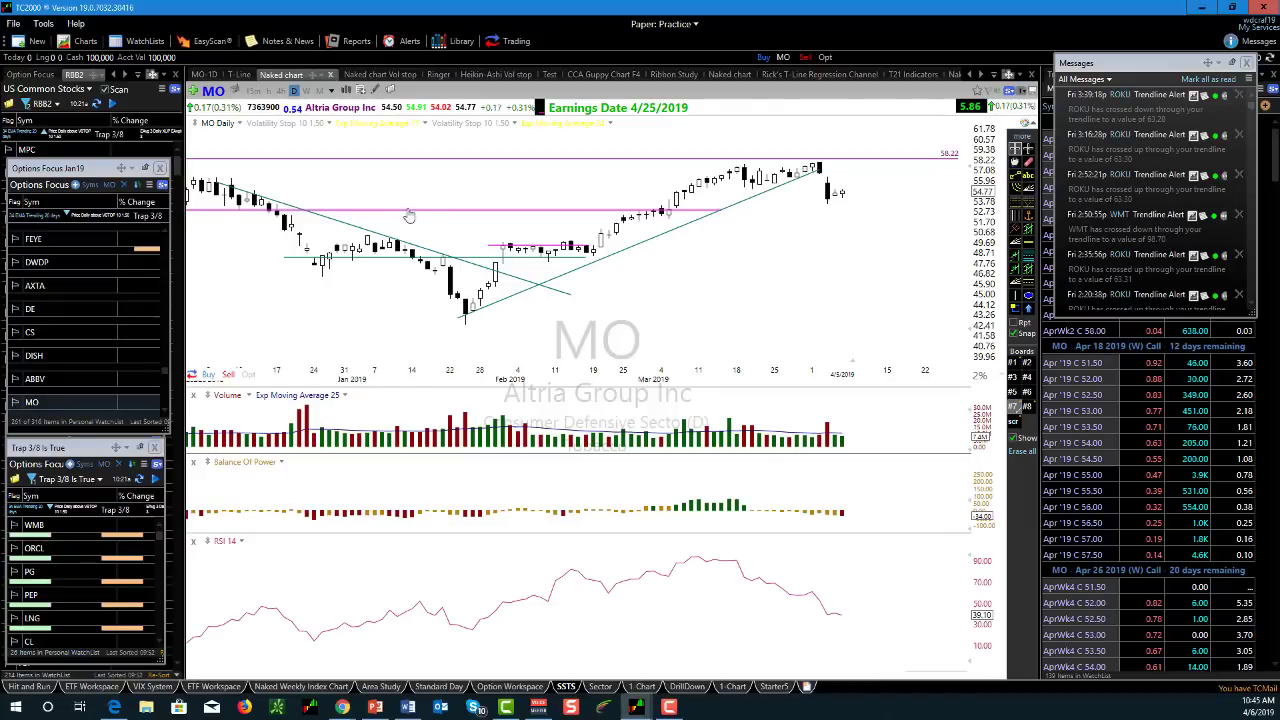
- Add the MS - MoneyStream indicator by searching 'money' in Add Plot
{"action": "right_click", "coordinate": [443, 197]}
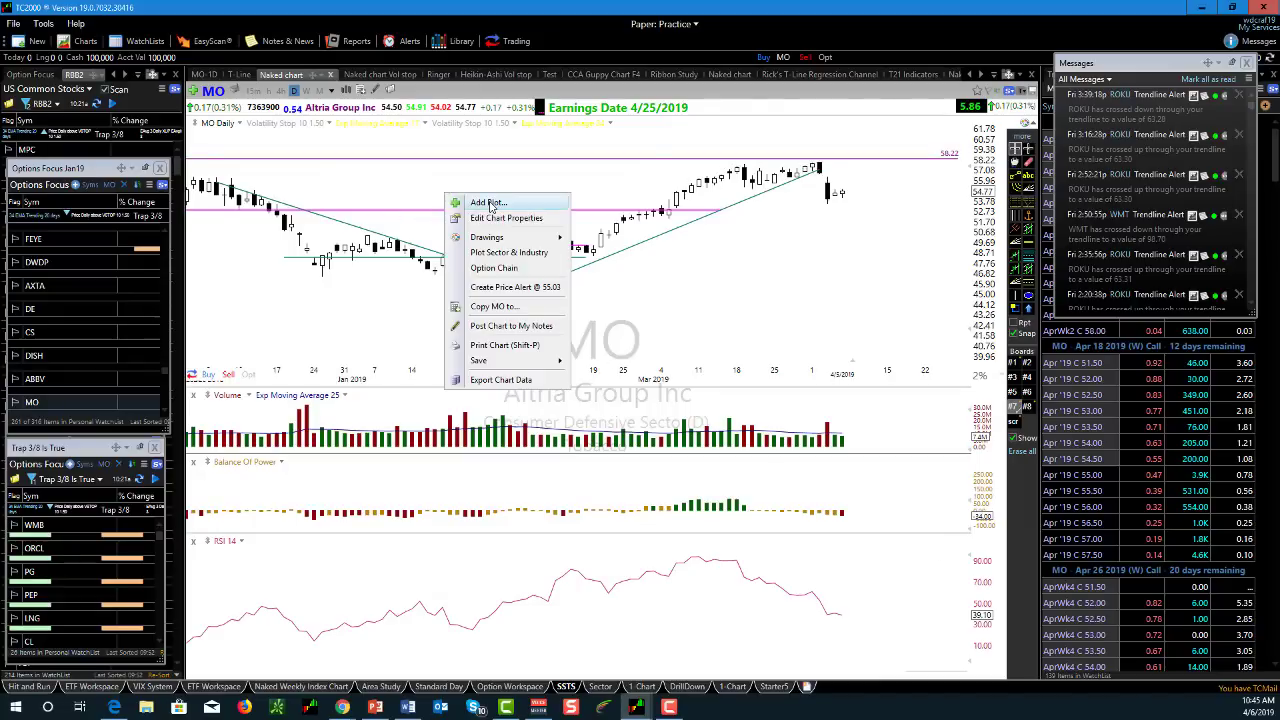
{"action": "left_click", "coordinate": [486, 198]}
{"action": "type", "text": "money"}
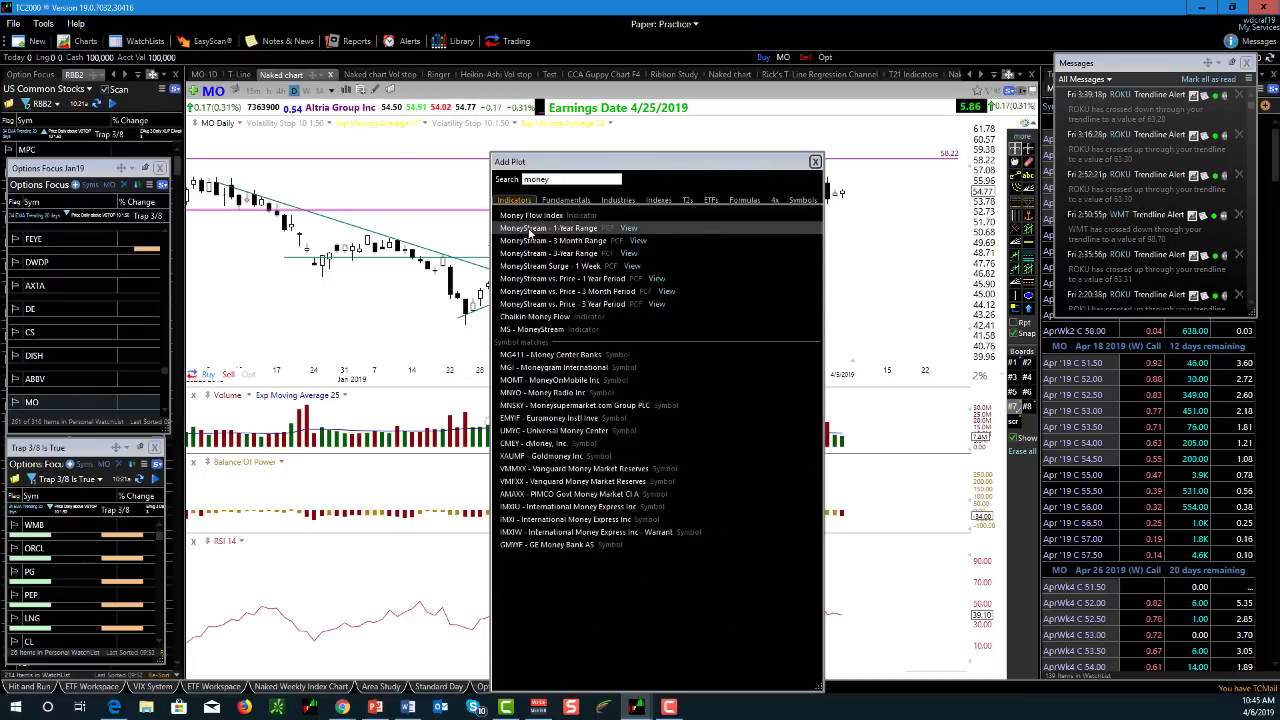
{"action": "left_click", "coordinate": [540, 334]}
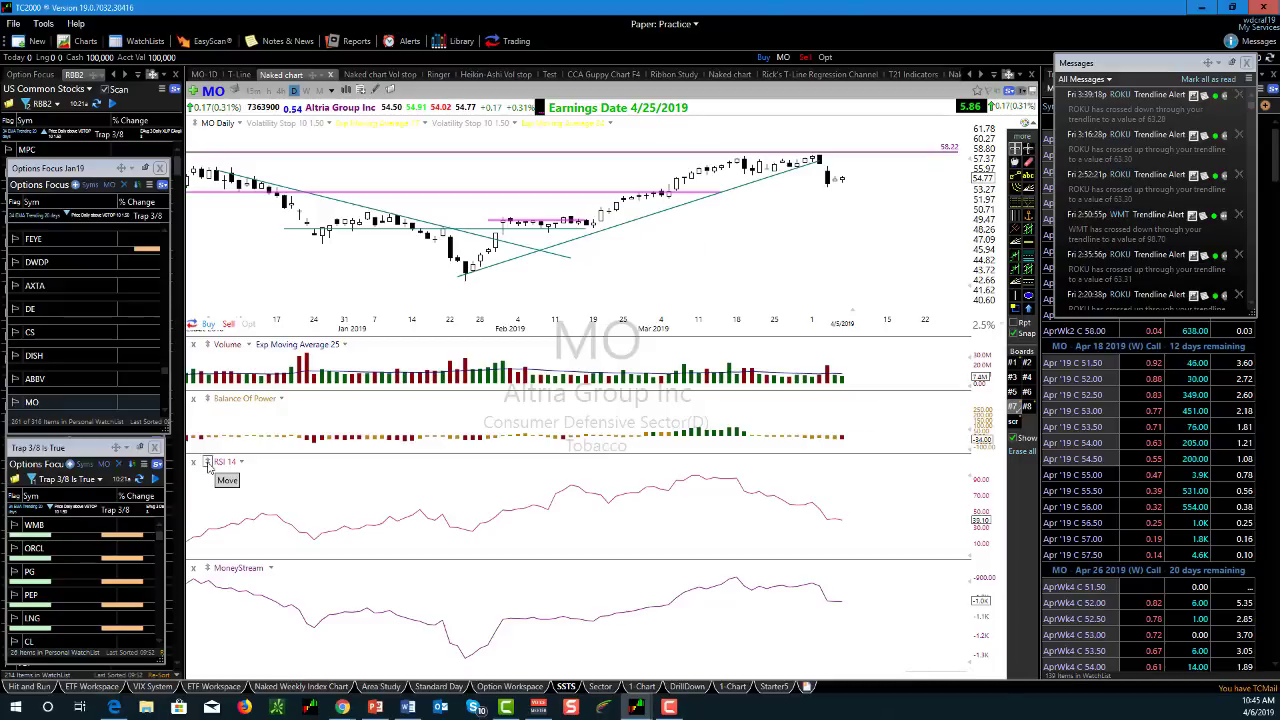
- Overlay RSI 14 onto the Balance of Power pane, then remove it from the chart
{"action": "left_click", "coordinate": [208, 464]}
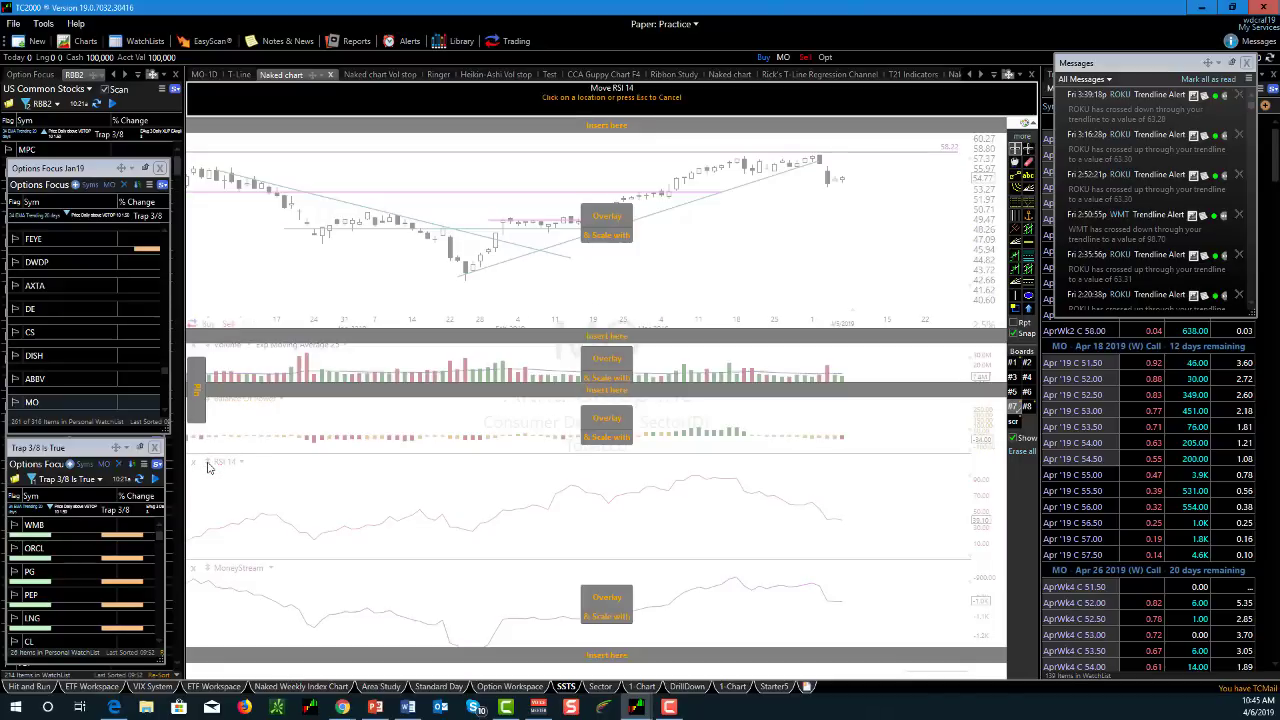
{"action": "left_click", "coordinate": [607, 438]}
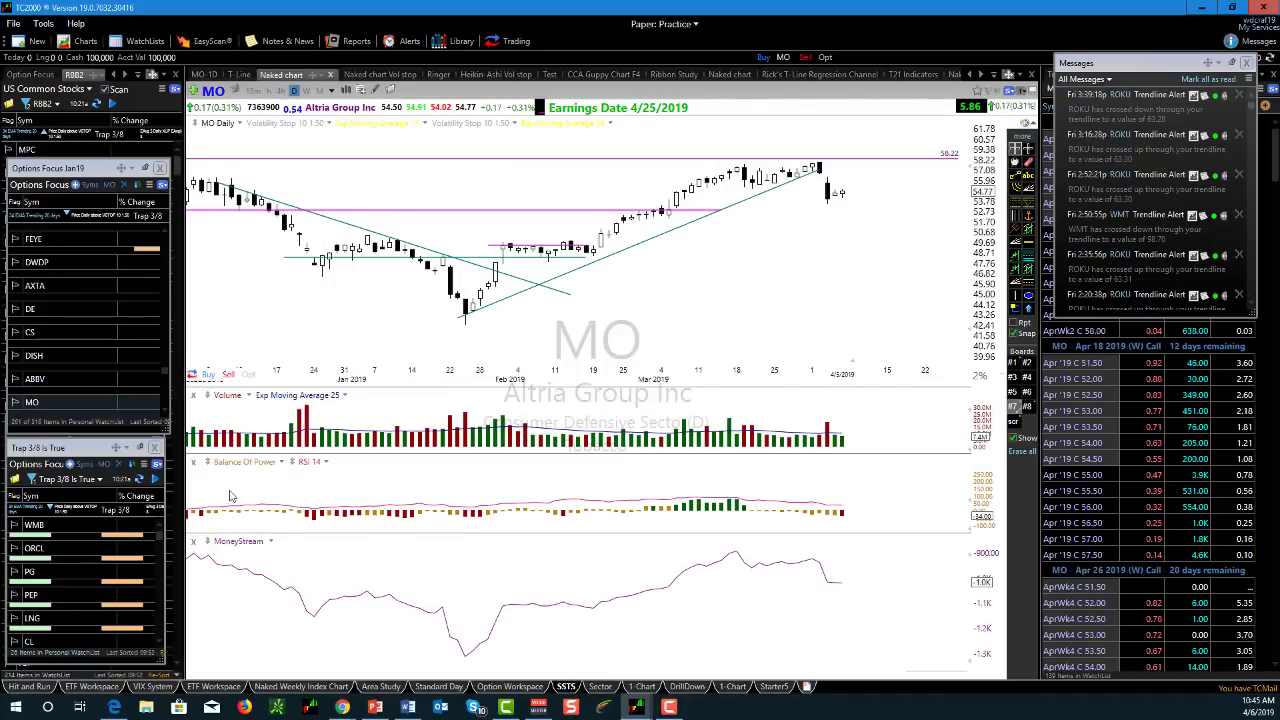
{"action": "right_click", "coordinate": [328, 466]}
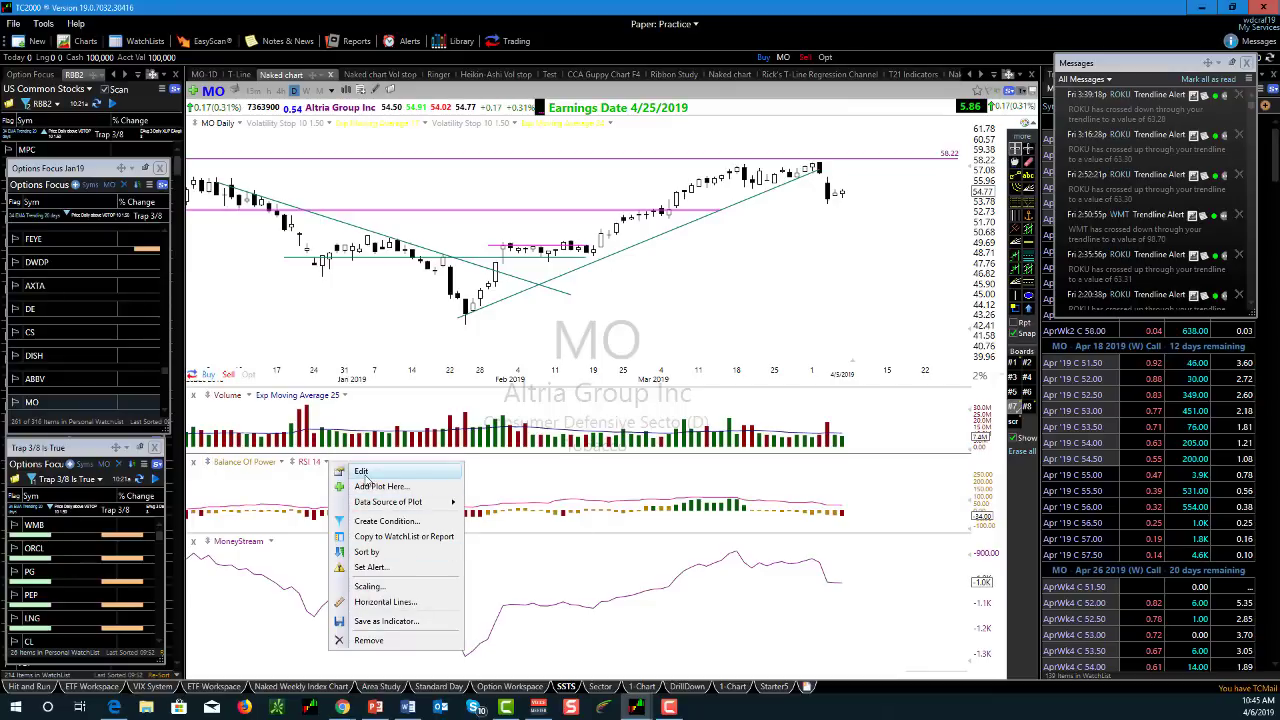
{"action": "left_click", "coordinate": [368, 640]}
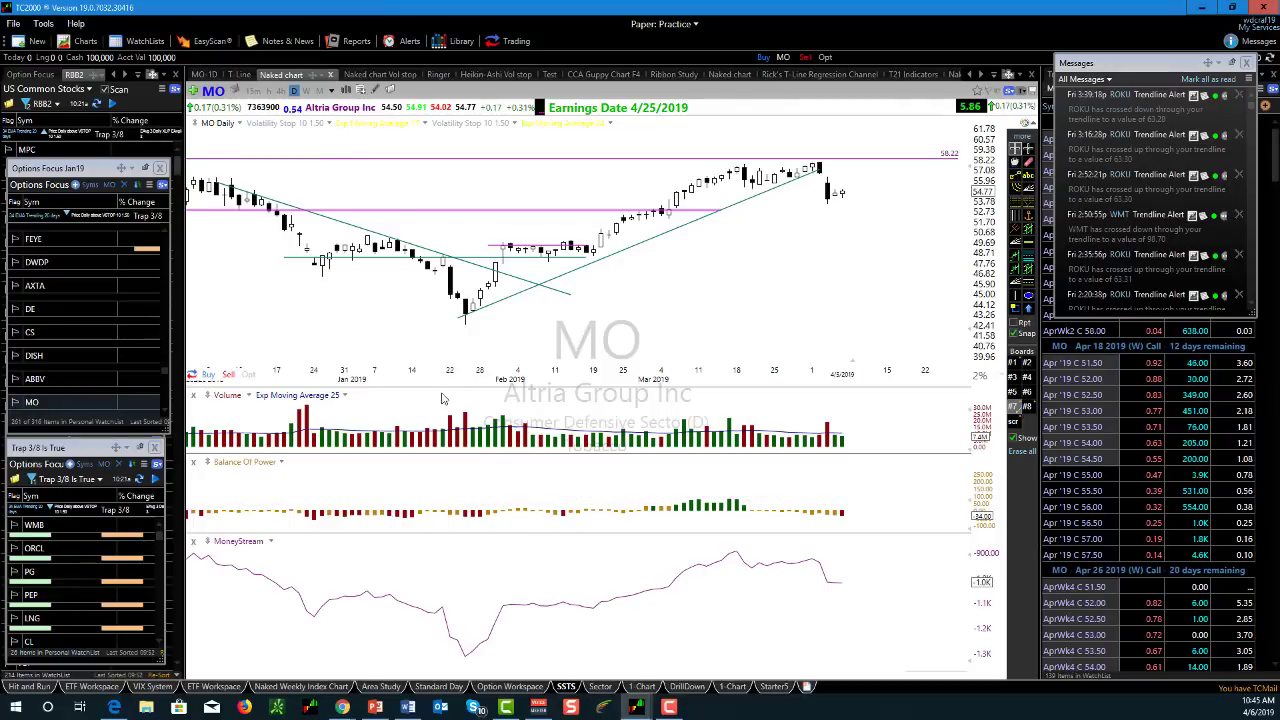
- Add RSI 14 by searching 'rsi' in Add Plot and remove its Moving Average 5
{"action": "right_click", "coordinate": [698, 302]}
{"action": "left_click", "coordinate": [774, 311]}
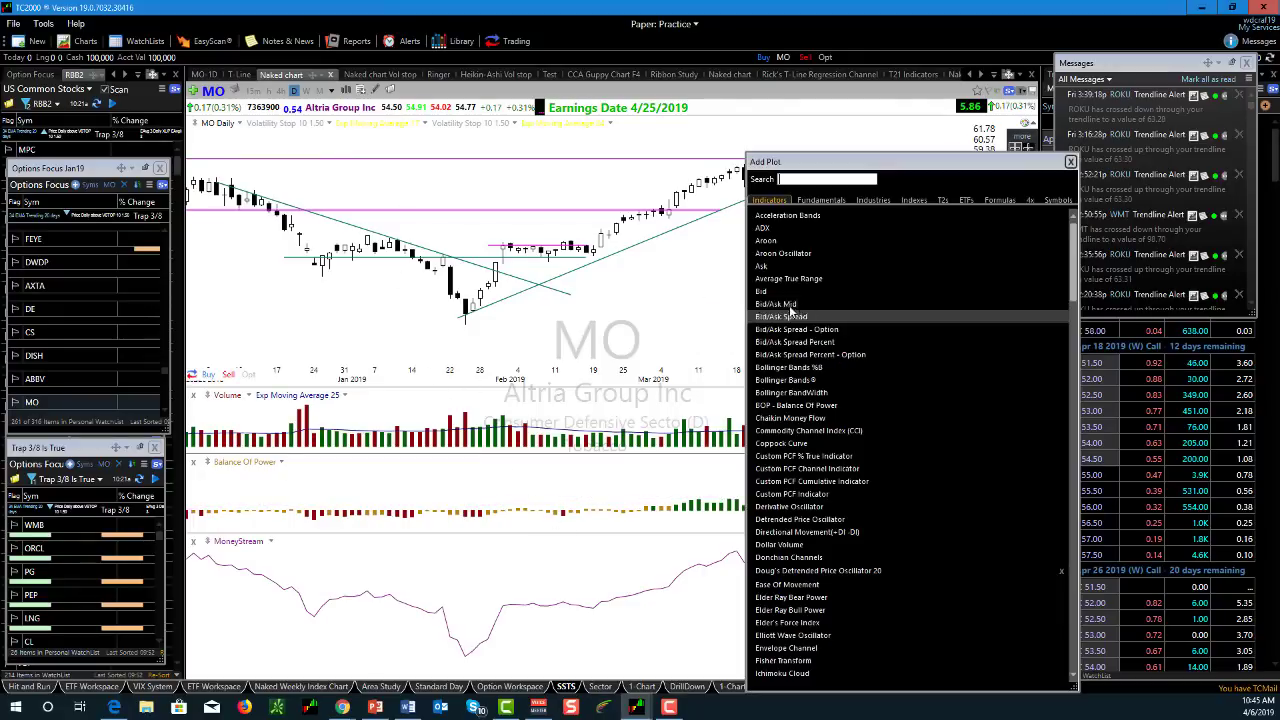
{"action": "type", "text": "rsi"}
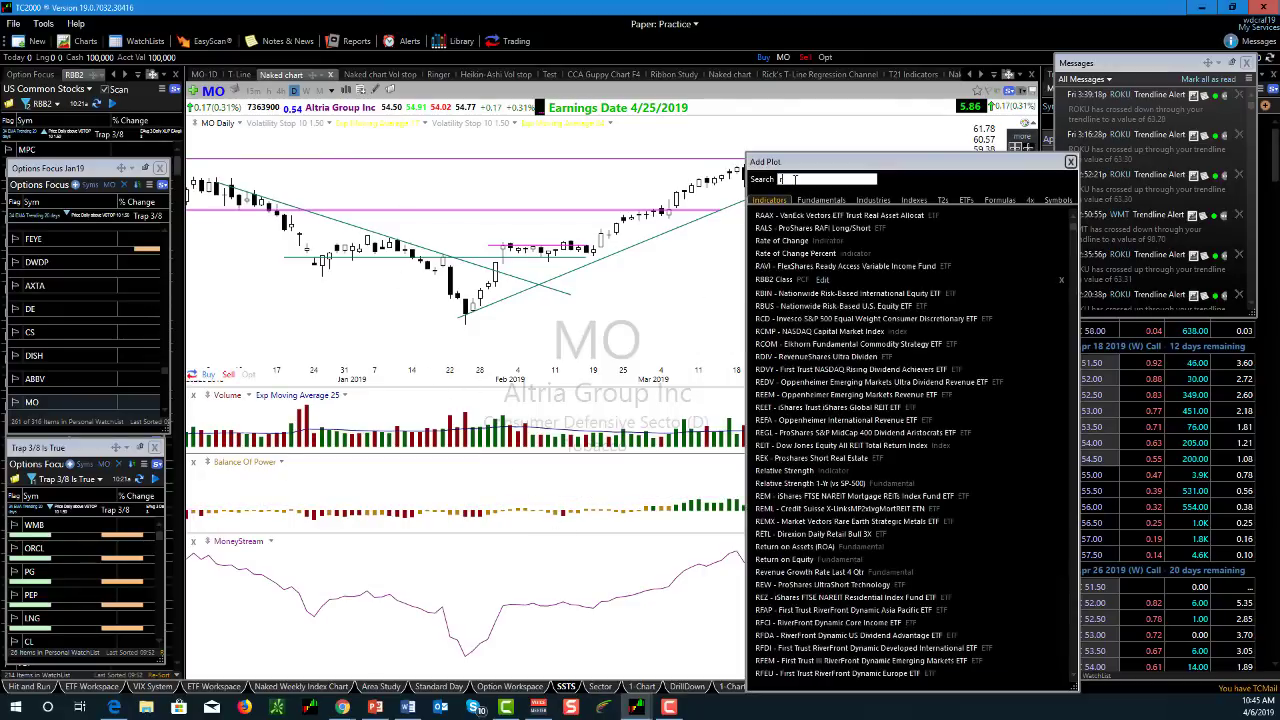
{"action": "left_click", "coordinate": [773, 218]}
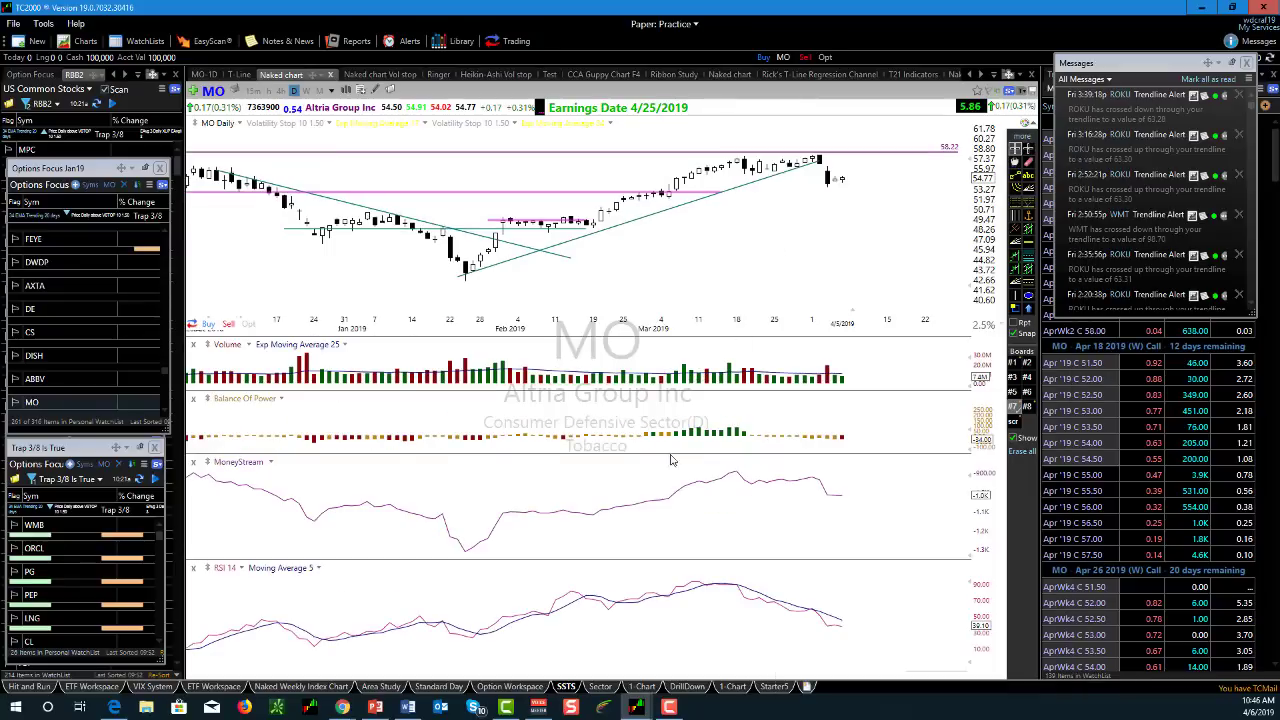
{"action": "right_click", "coordinate": [318, 570]}
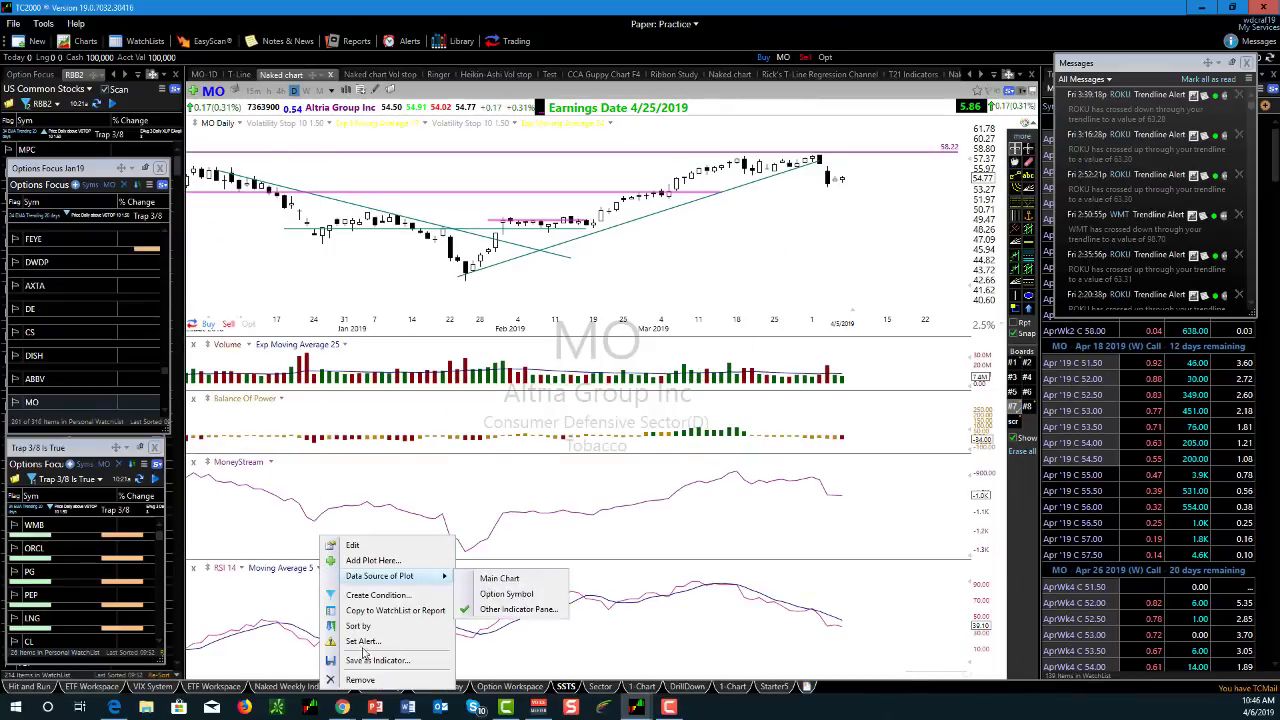
{"action": "left_click", "coordinate": [410, 645]}
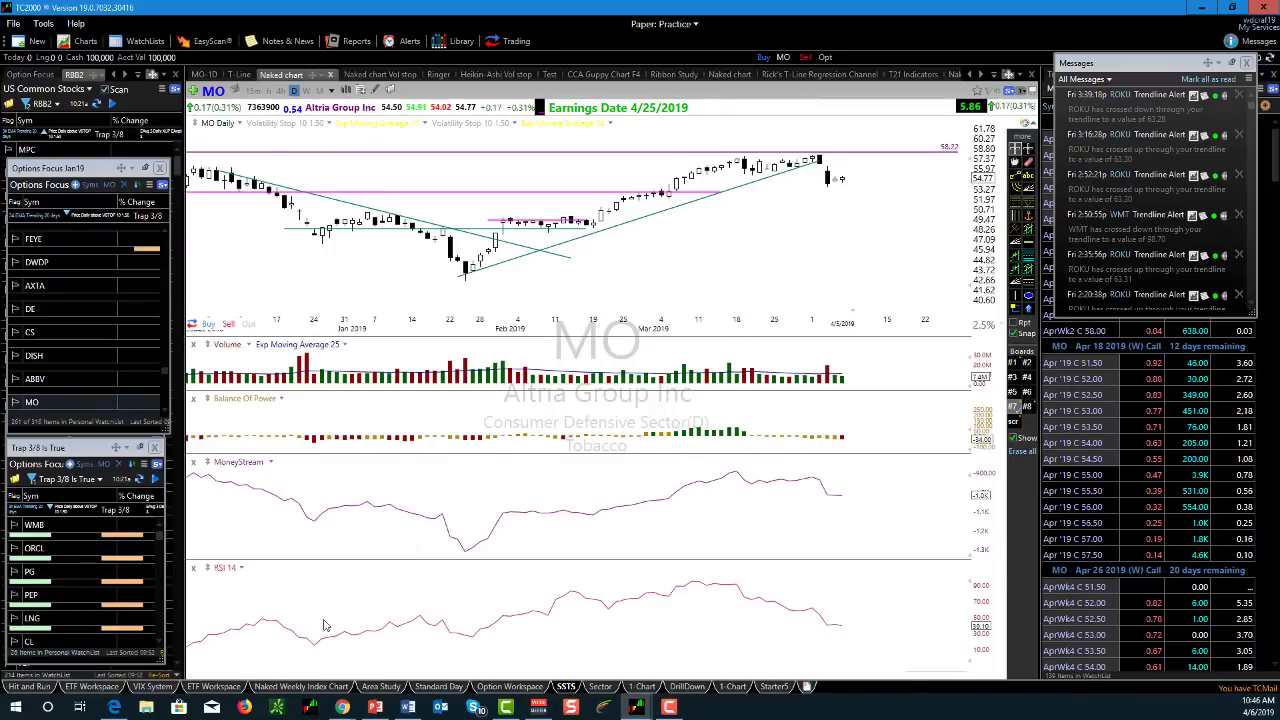
- Overlay the RSI 14 pane onto the MoneyStream pane
{"action": "right_click", "coordinate": [230, 578]}
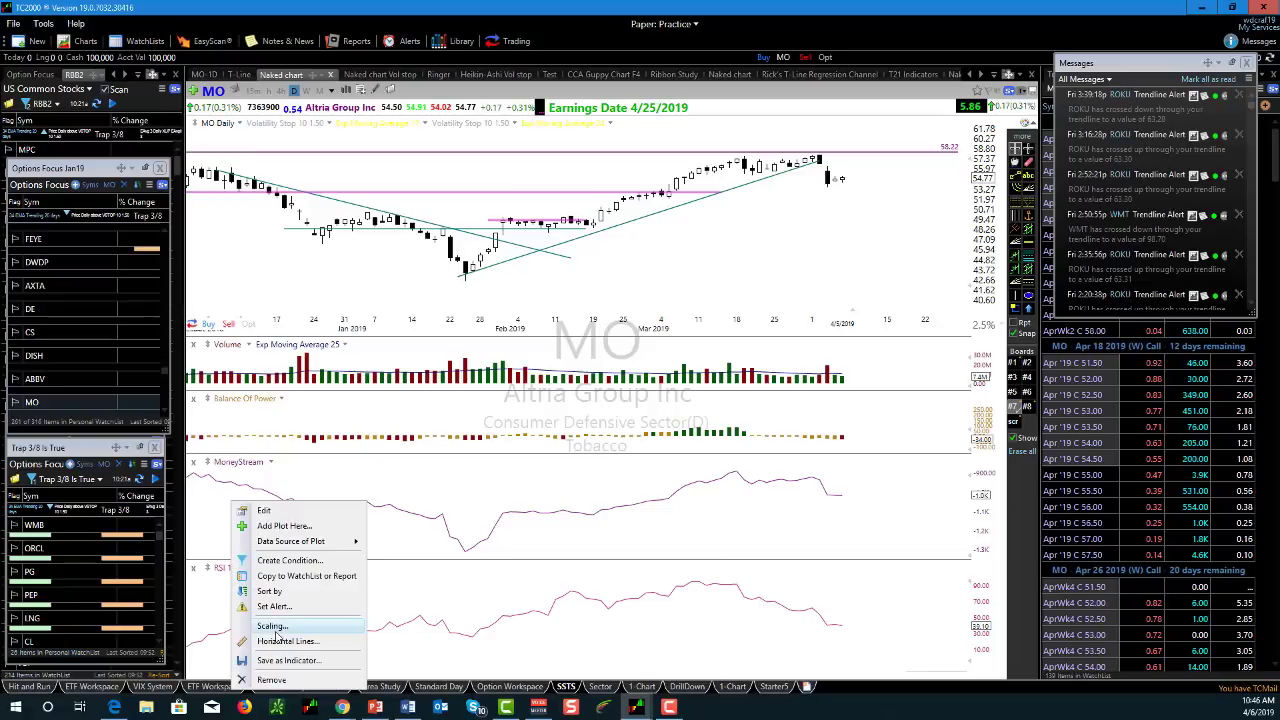
{"action": "left_click", "coordinate": [447, 598]}
{"action": "left_click", "coordinate": [205, 569]}
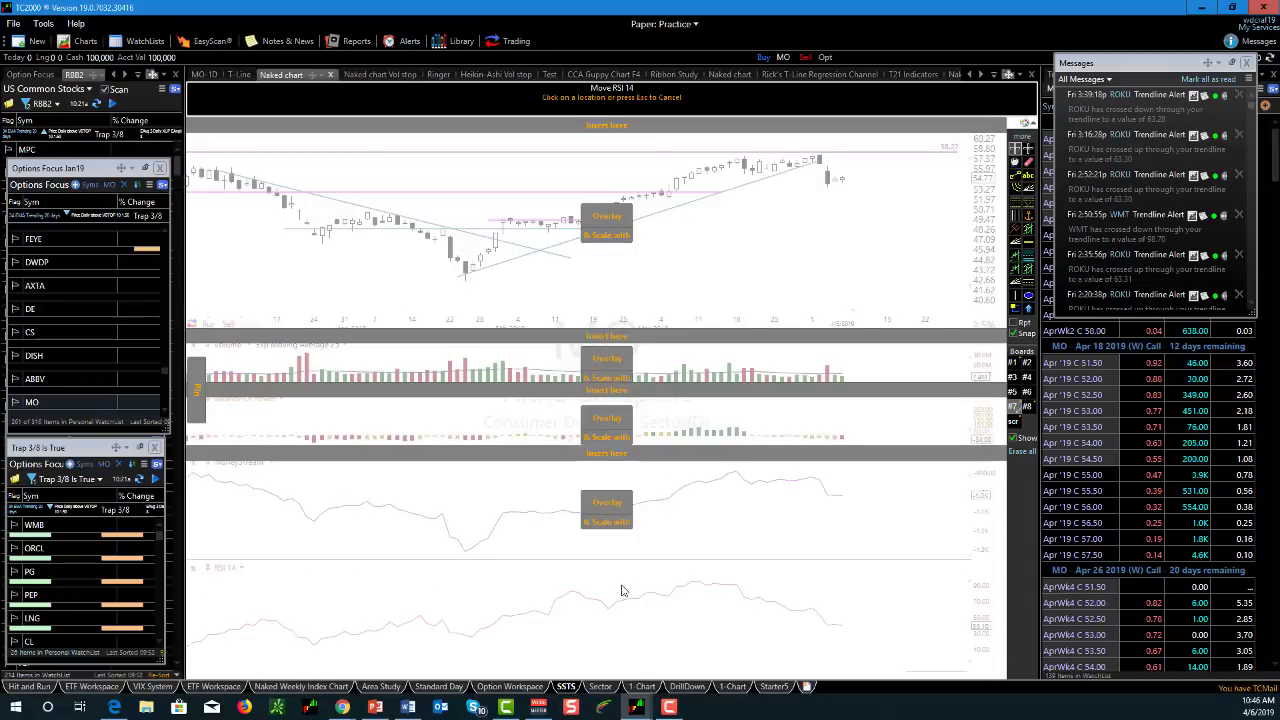
{"action": "left_click", "coordinate": [617, 524]}
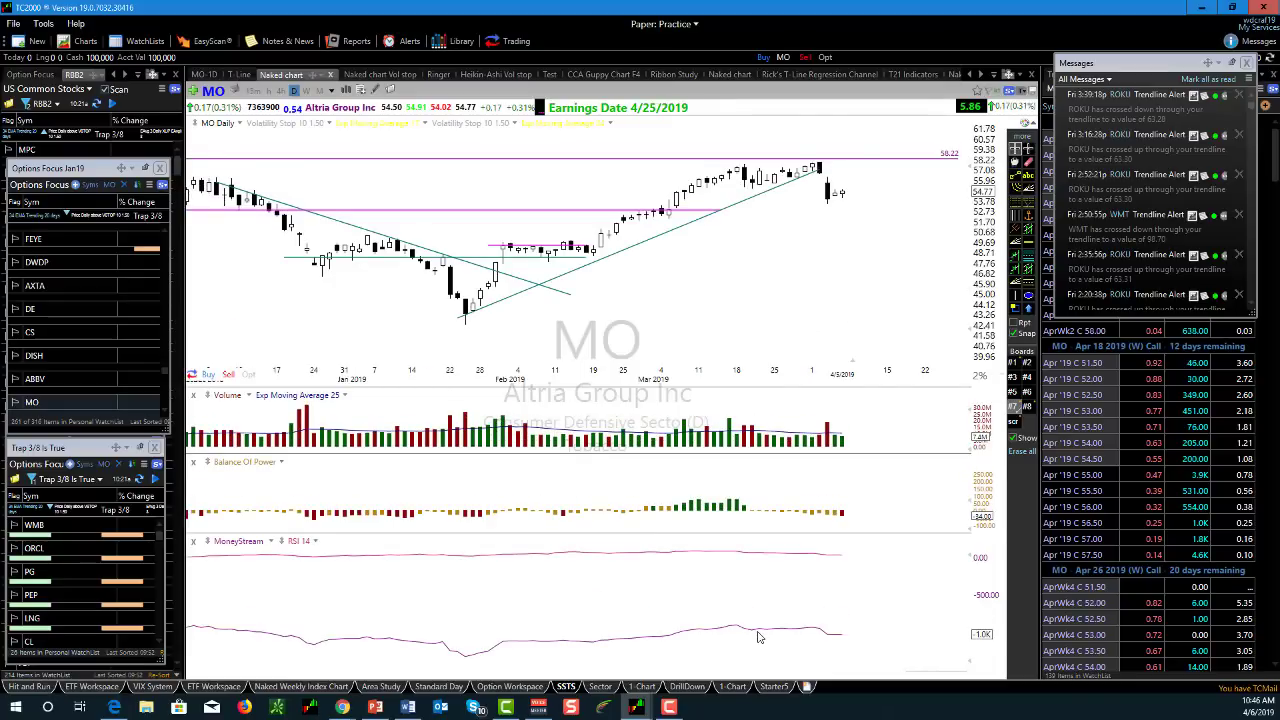
- Remove the existing RSI 14 overlay from the MoneyStream pane
{"action": "scroll", "coordinate": [757, 639], "scroll_direction": "down", "scroll_amount": 5}
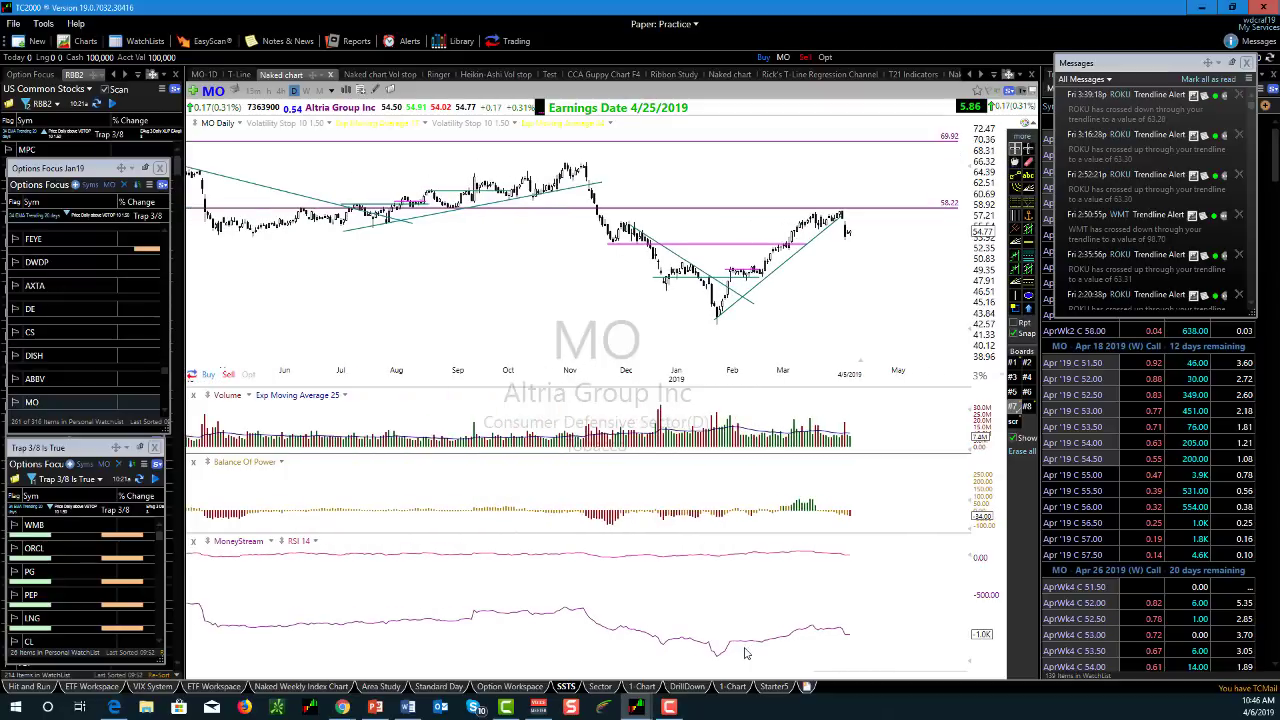
{"action": "scroll", "coordinate": [430, 585], "scroll_direction": "up", "scroll_amount": 2}
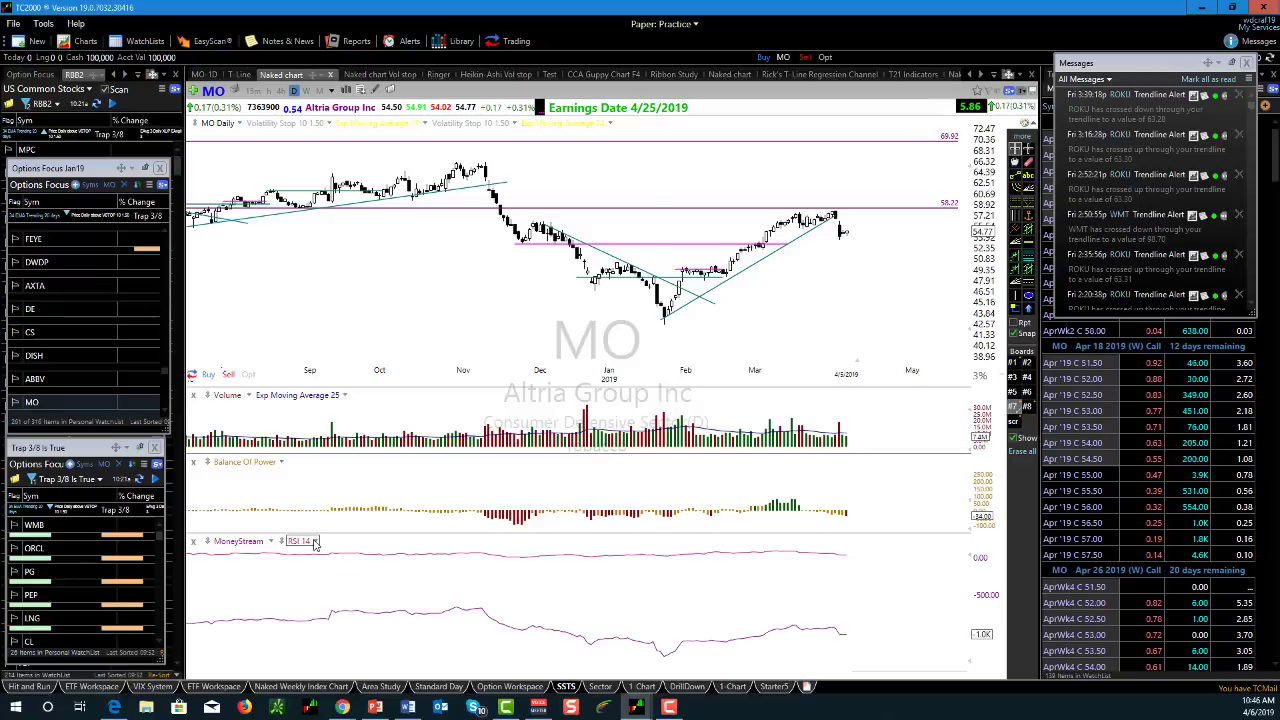
{"action": "right_click", "coordinate": [313, 541]}
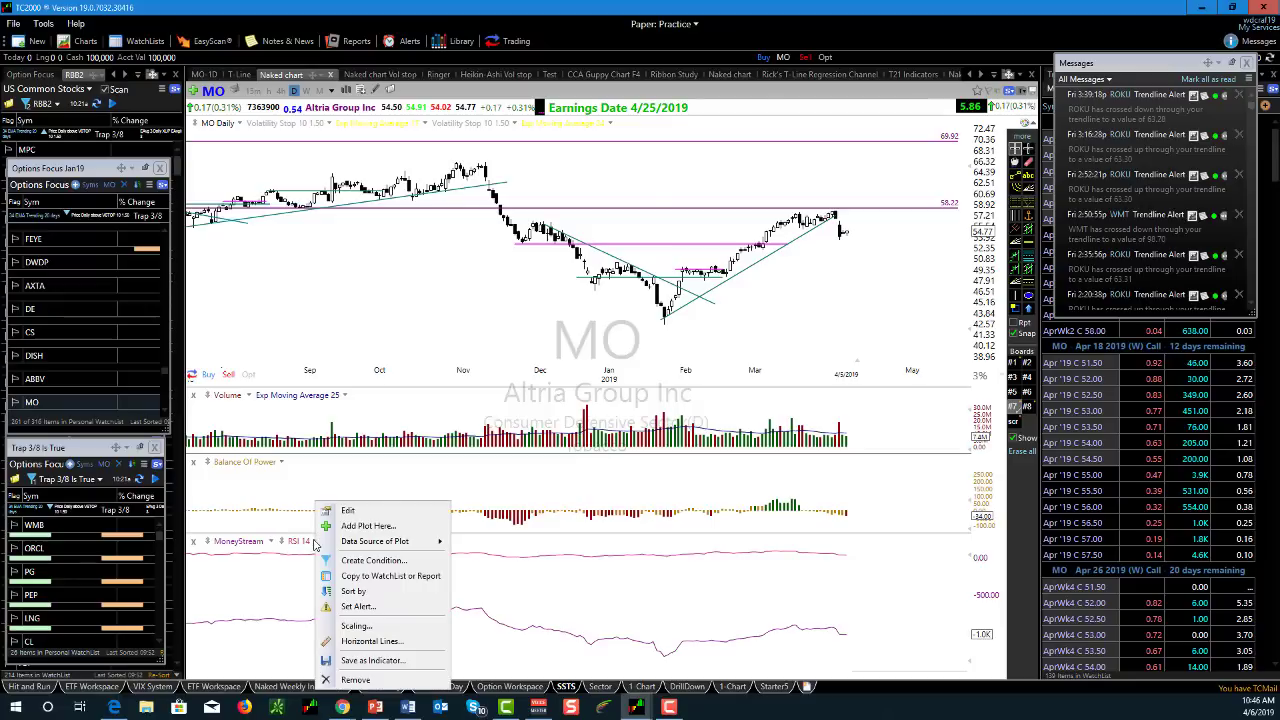
{"action": "left_click", "coordinate": [356, 680]}
- Add the RSI indicator as a new pane by searching 'rsi' in Add Plot
{"action": "right_click", "coordinate": [433, 294]}
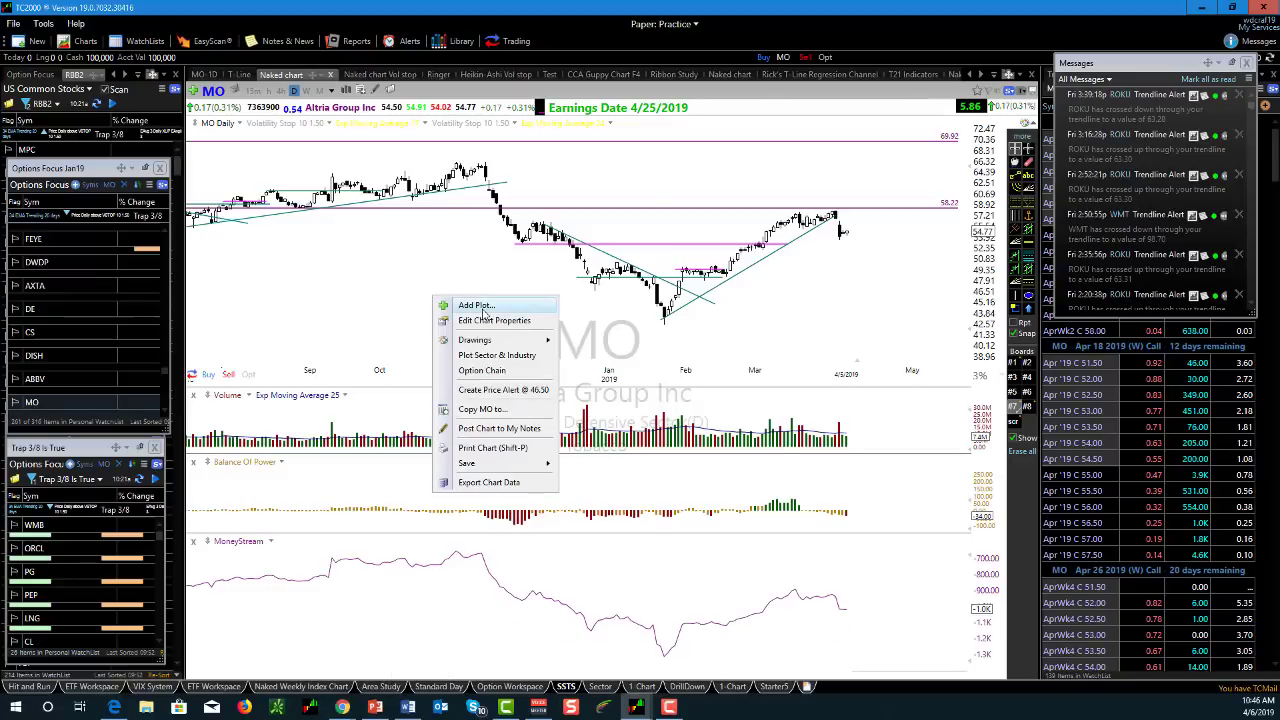
{"action": "left_click", "coordinate": [476, 305]}
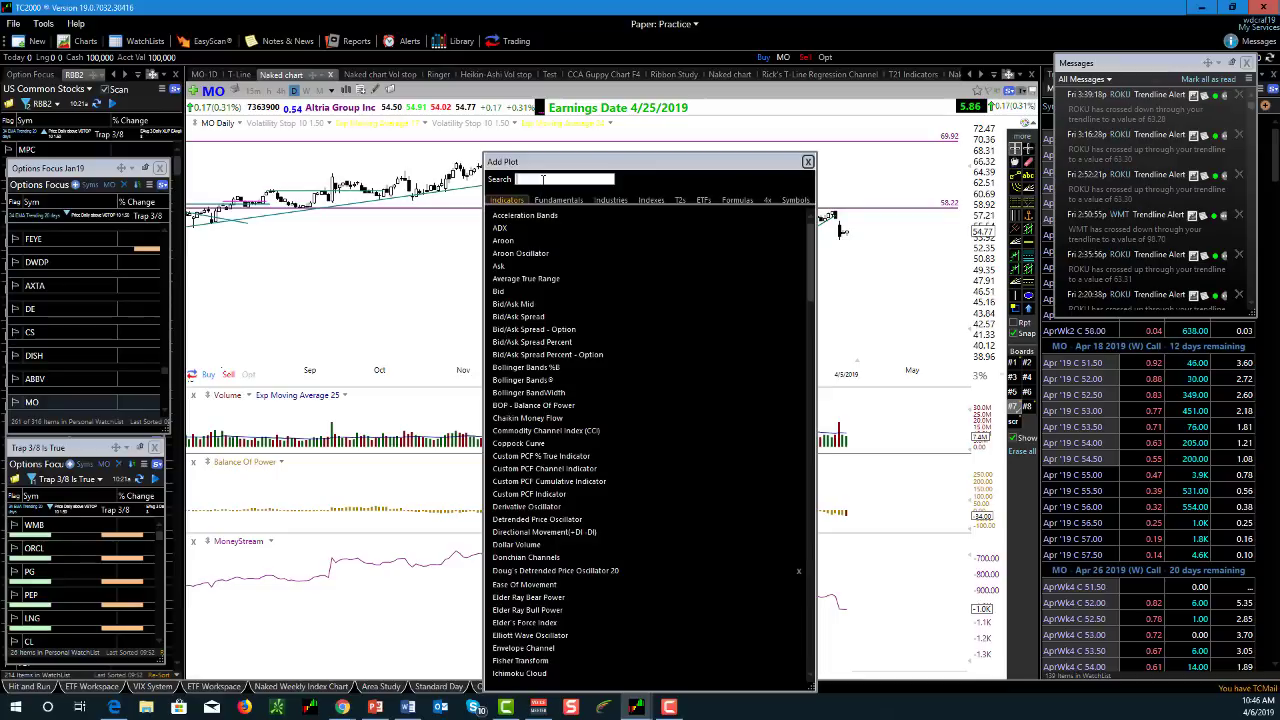
{"action": "key", "text": "Escape"}
{"action": "right_click", "coordinate": [434, 292]}
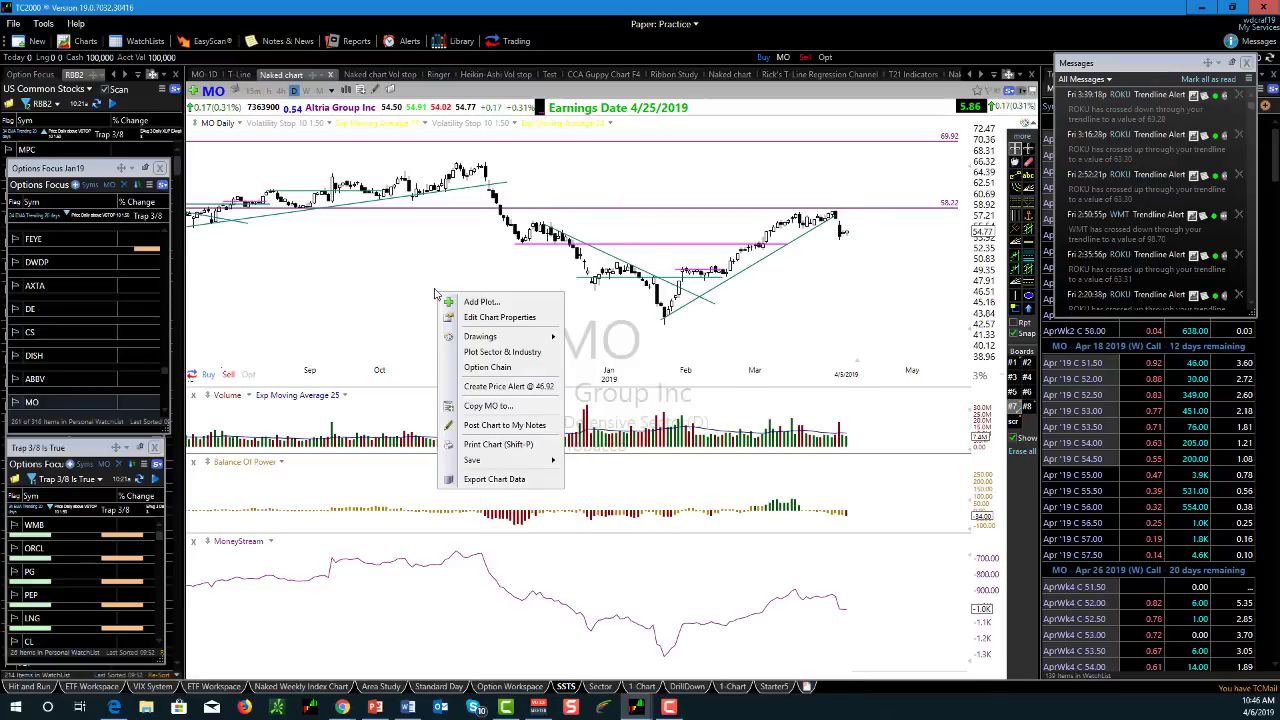
{"action": "left_click", "coordinate": [480, 304]}
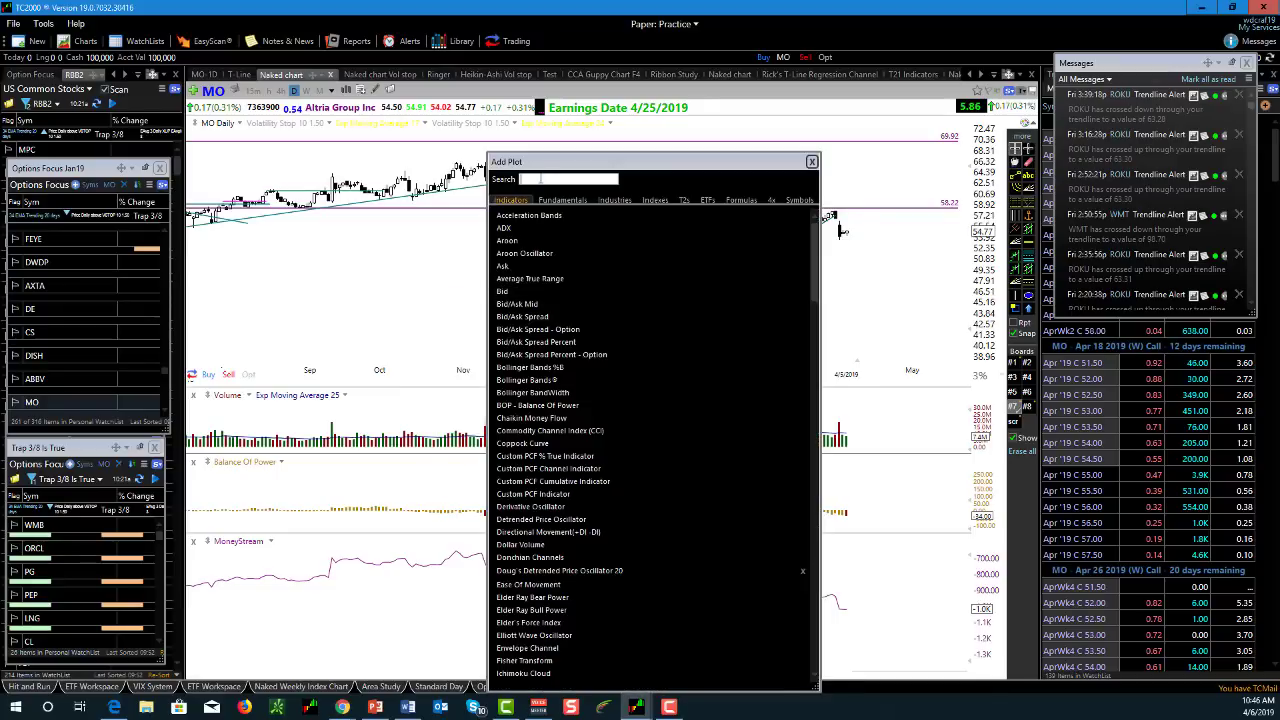
{"action": "left_click", "coordinate": [540, 179]}
{"action": "type", "text": "rsi"}
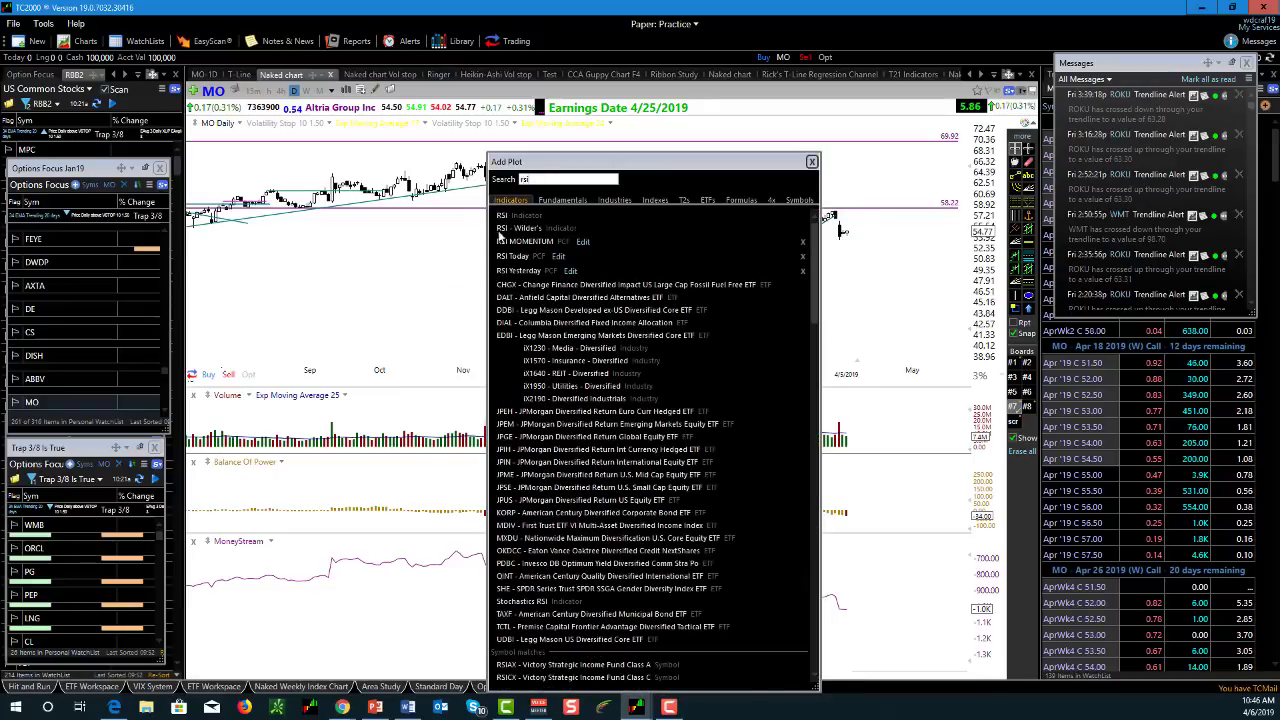
{"action": "left_click", "coordinate": [529, 228]}
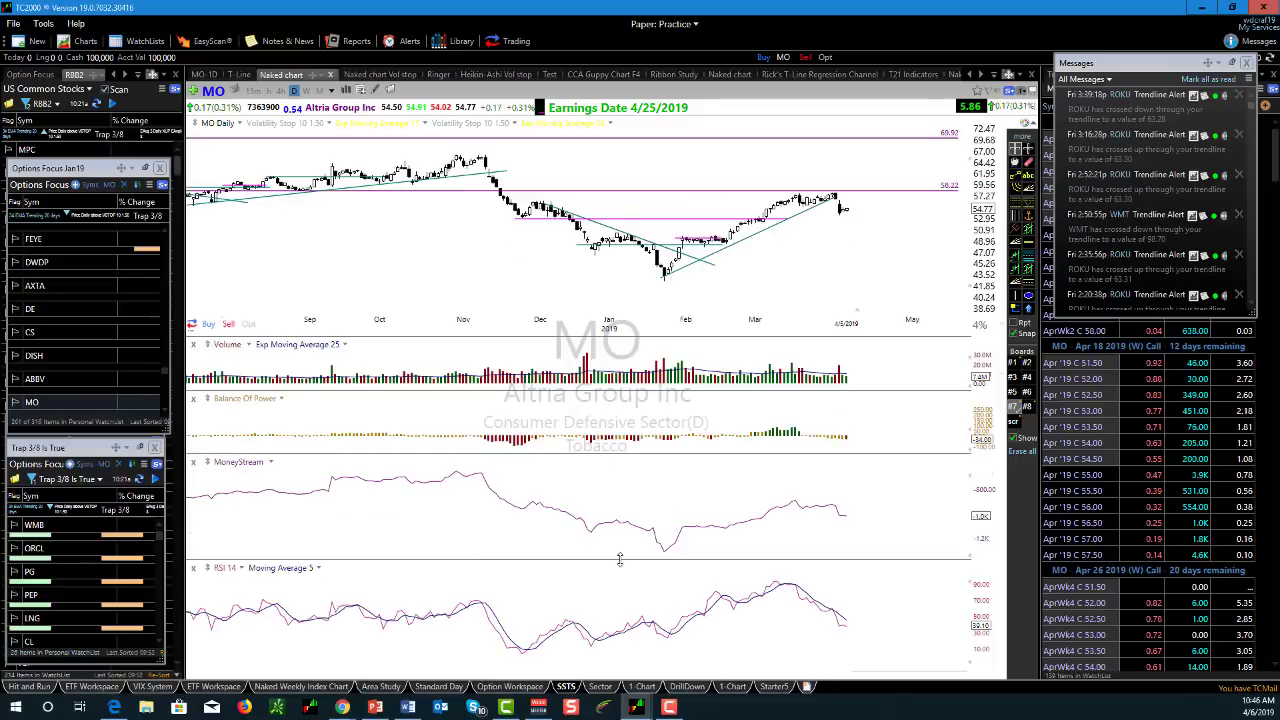
- Remove RSI's Moving Average 5 and overlay RSI 14 onto the MoneyStream pane
{"action": "left_click", "coordinate": [325, 574]}
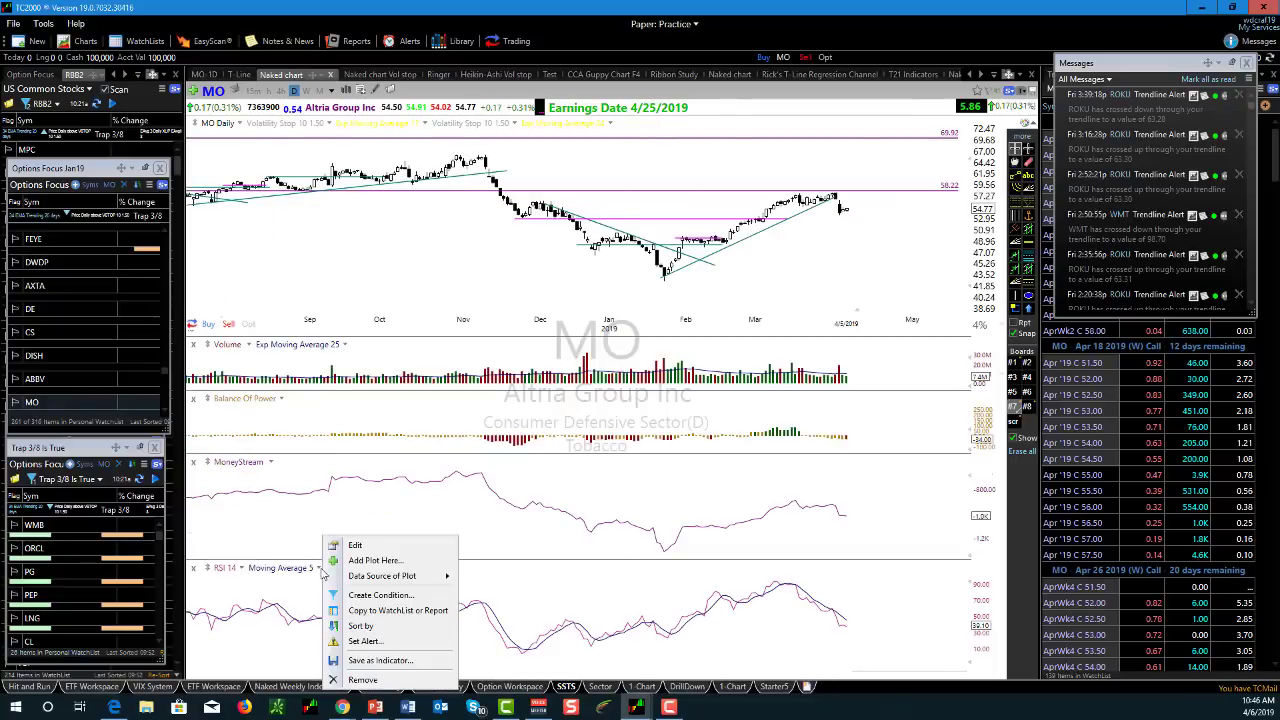
{"action": "left_click", "coordinate": [368, 683]}
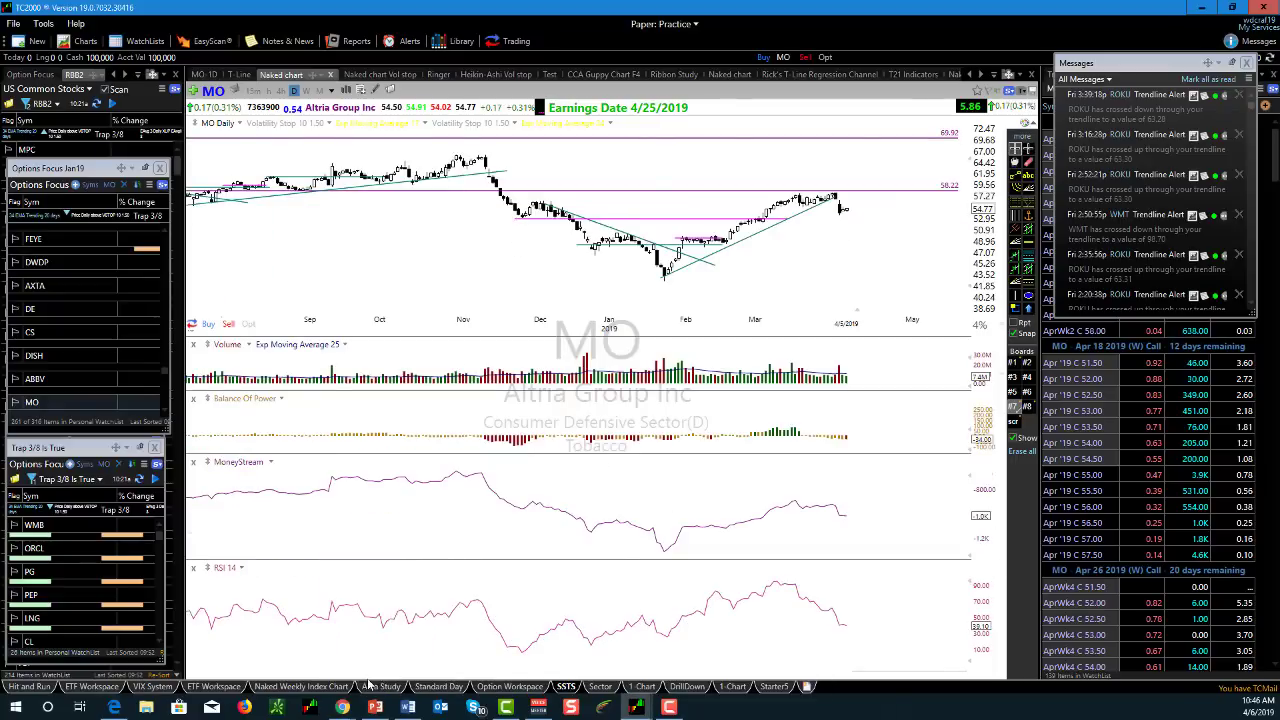
{"action": "left_click", "coordinate": [211, 575]}
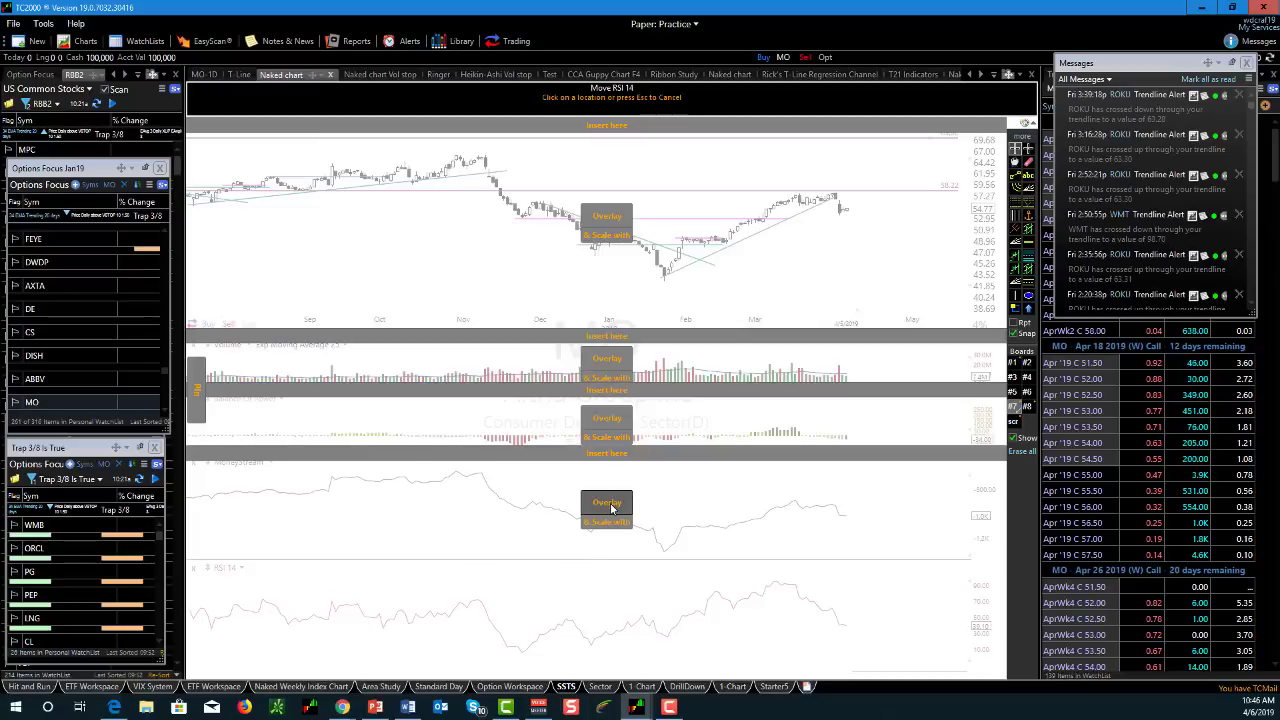
{"action": "left_click", "coordinate": [612, 509]}
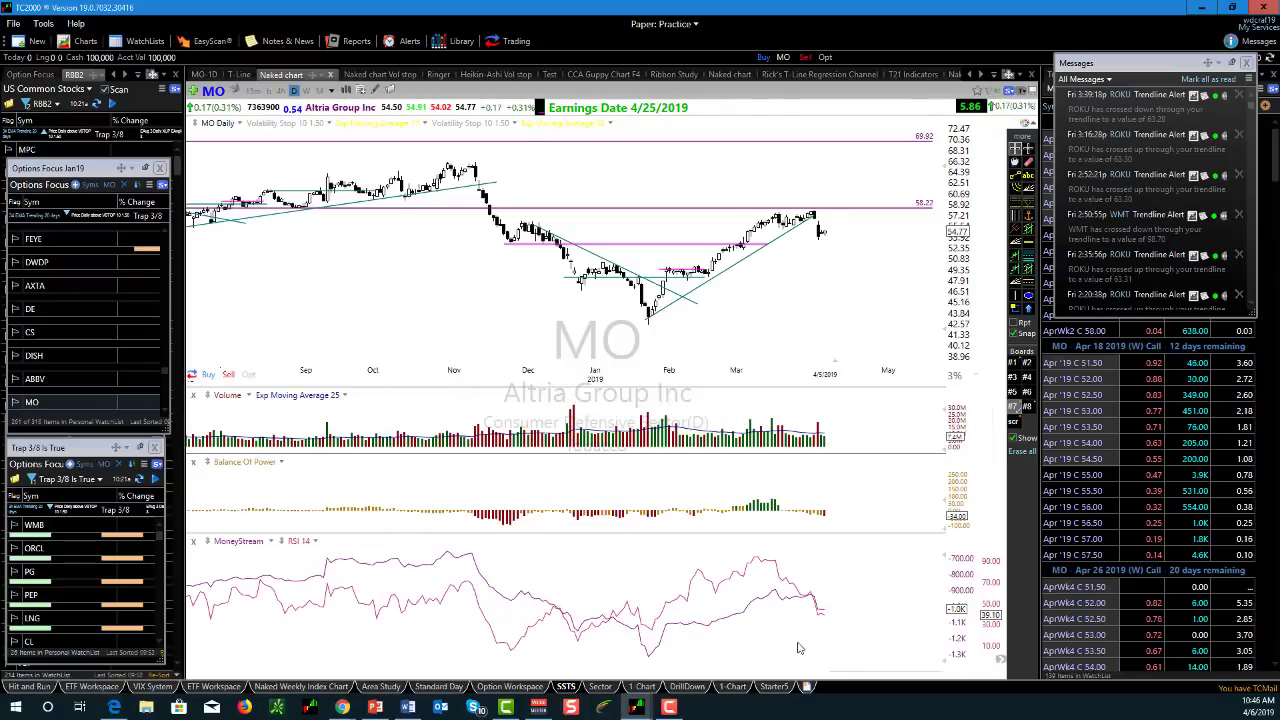
- Make the RSI 14 line solid blue with a thicker line width
{"action": "right_click", "coordinate": [322, 546]}
{"action": "left_click", "coordinate": [368, 511]}
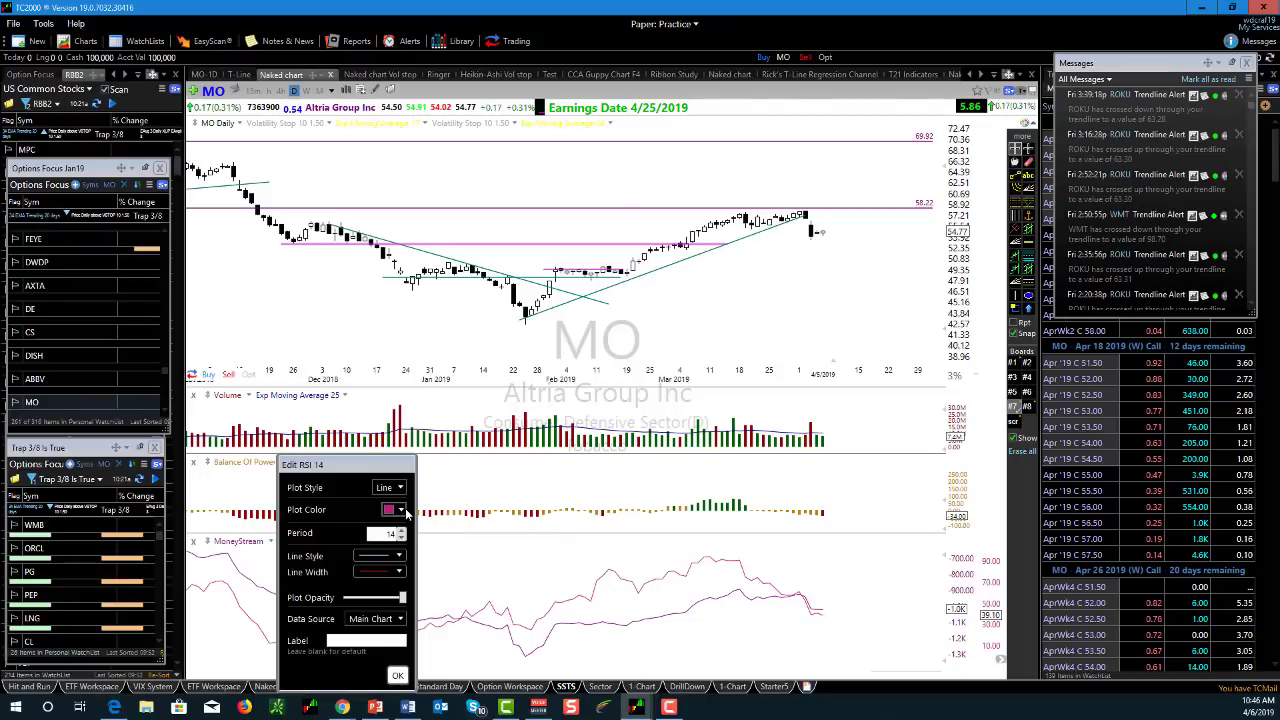
{"action": "left_click", "coordinate": [401, 510]}
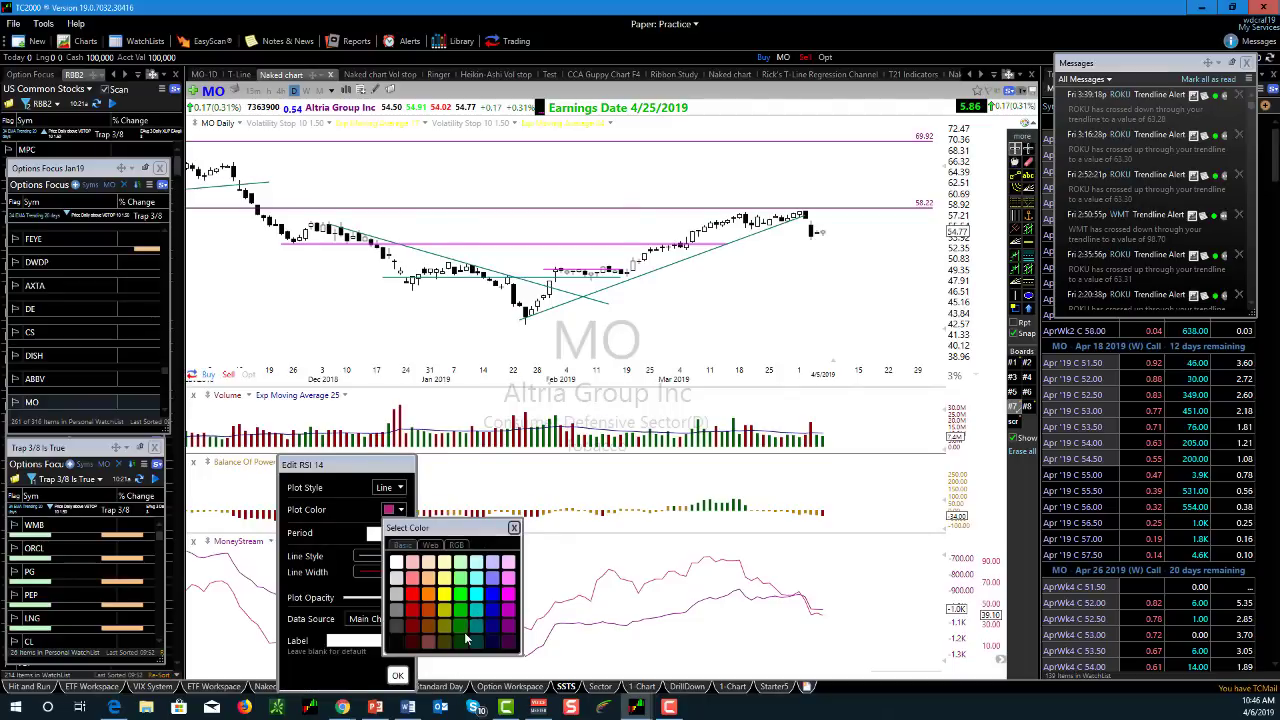
{"action": "left_click", "coordinate": [492, 610]}
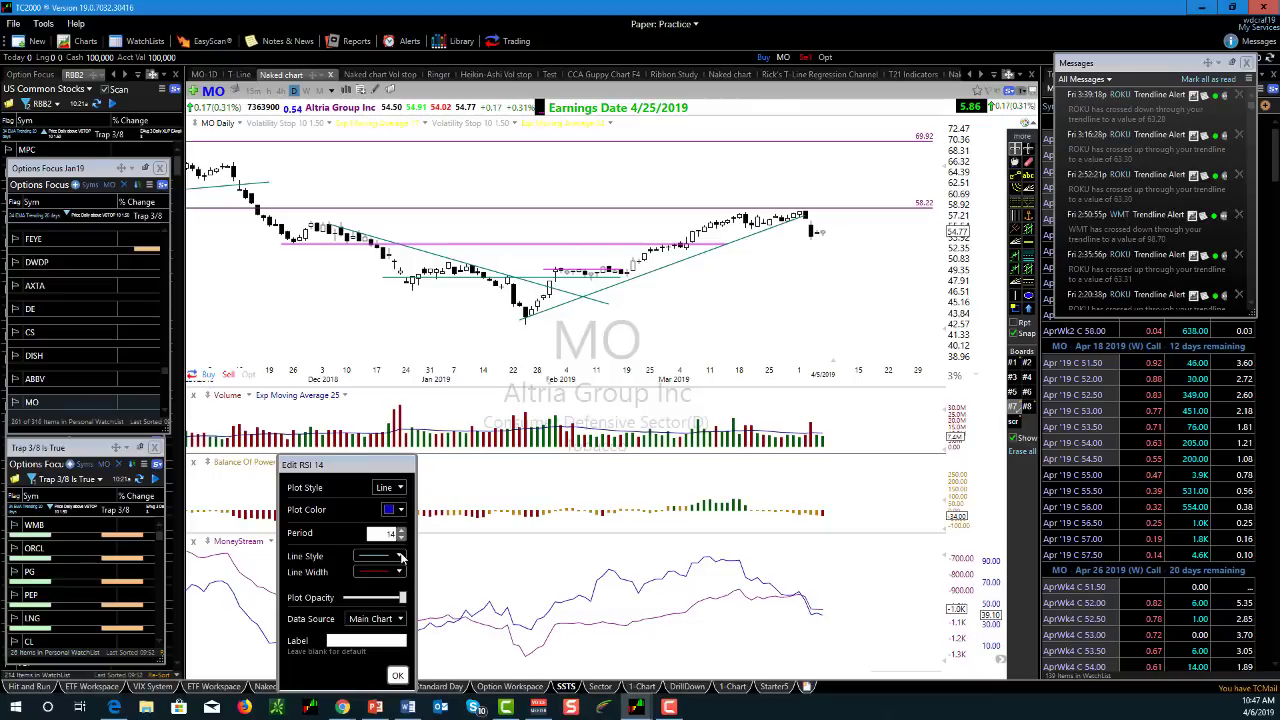
{"action": "left_click", "coordinate": [401, 558]}
{"action": "left_click", "coordinate": [401, 558]}
{"action": "left_click", "coordinate": [399, 572]}
{"action": "left_click", "coordinate": [387, 611]}
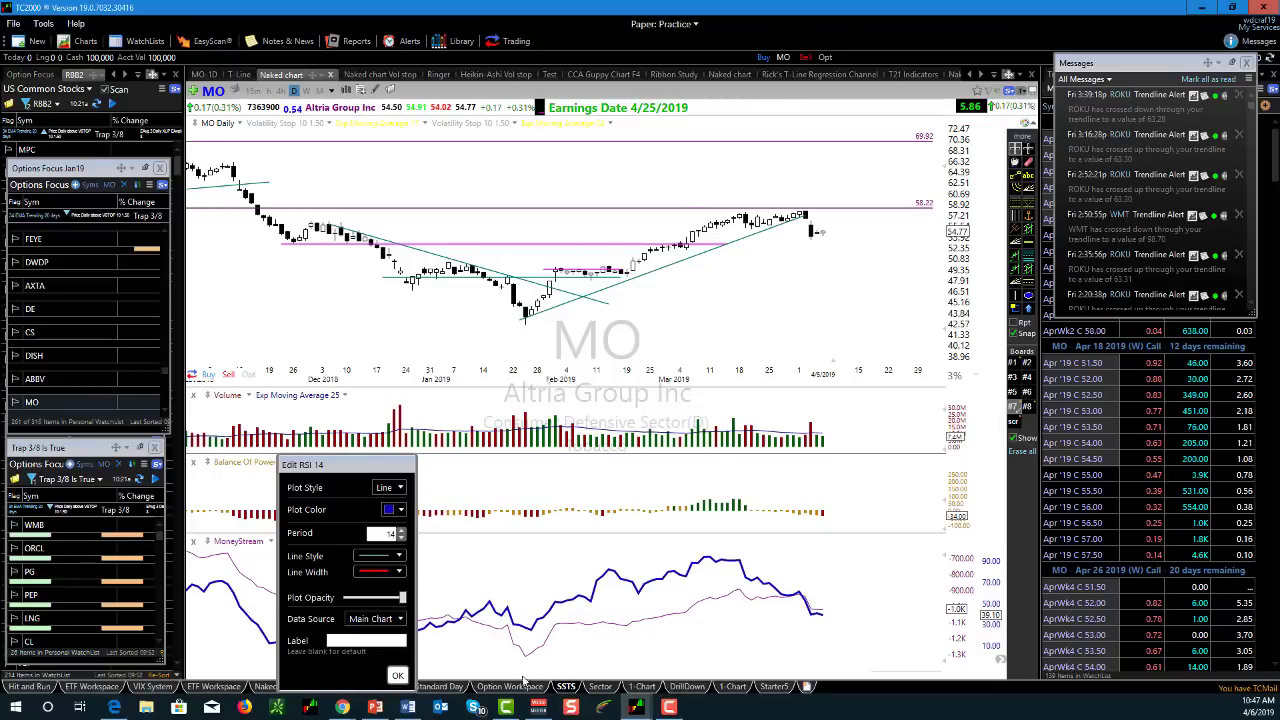
{"action": "left_click", "coordinate": [397, 675]}
- Make the MoneyStream line green with a thicker line width
{"action": "right_click", "coordinate": [262, 547]}
{"action": "left_click", "coordinate": [300, 527]}
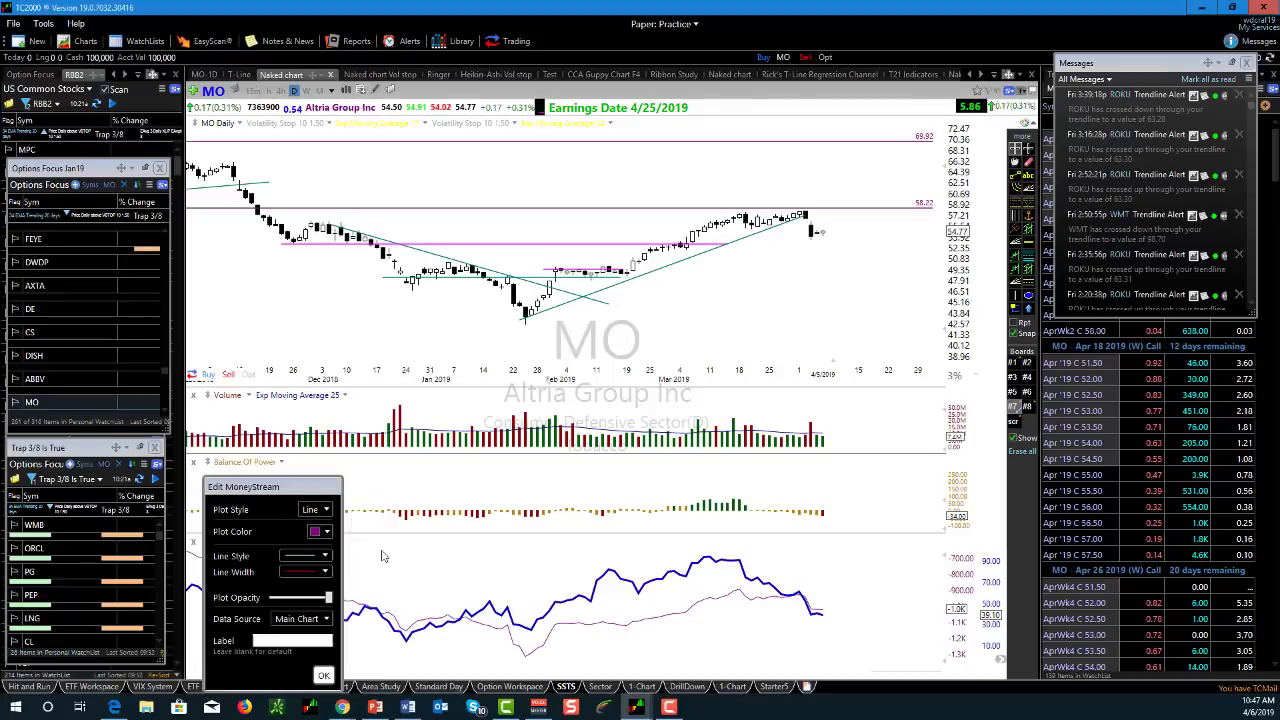
{"action": "left_click", "coordinate": [326, 531]}
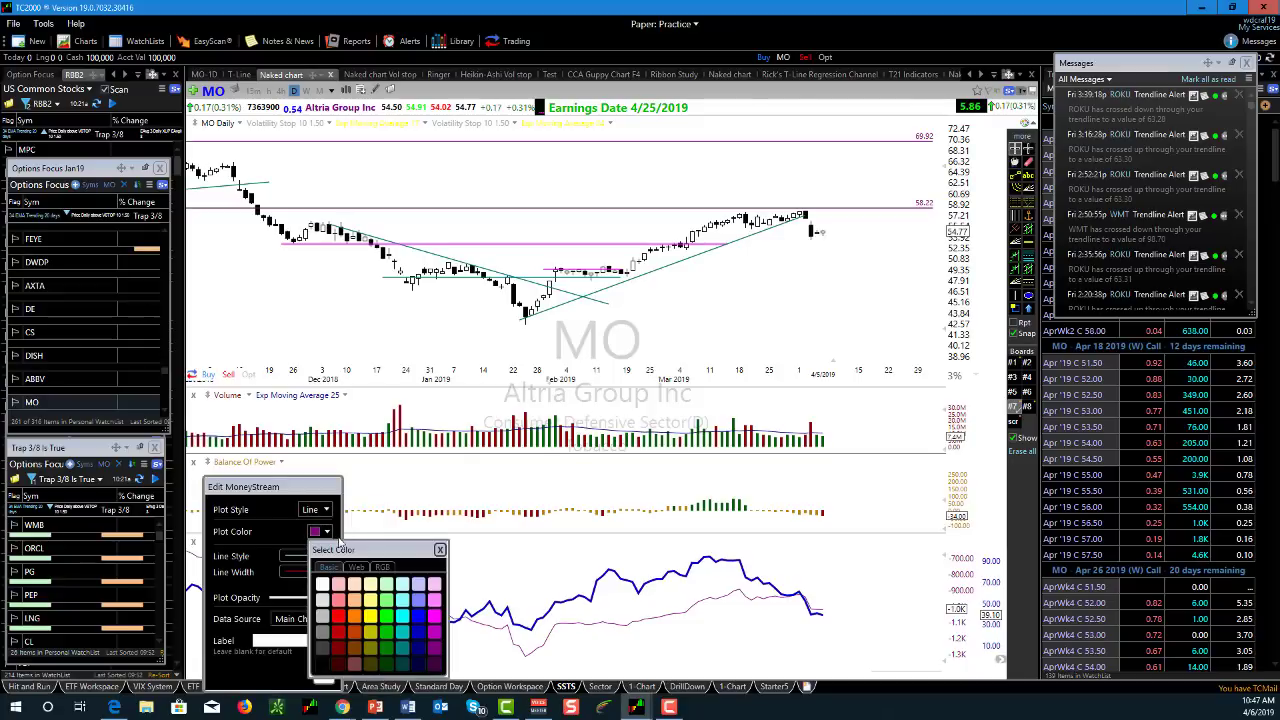
{"action": "left_click", "coordinate": [386, 654]}
{"action": "left_click", "coordinate": [325, 571]}
{"action": "left_click", "coordinate": [319, 607]}
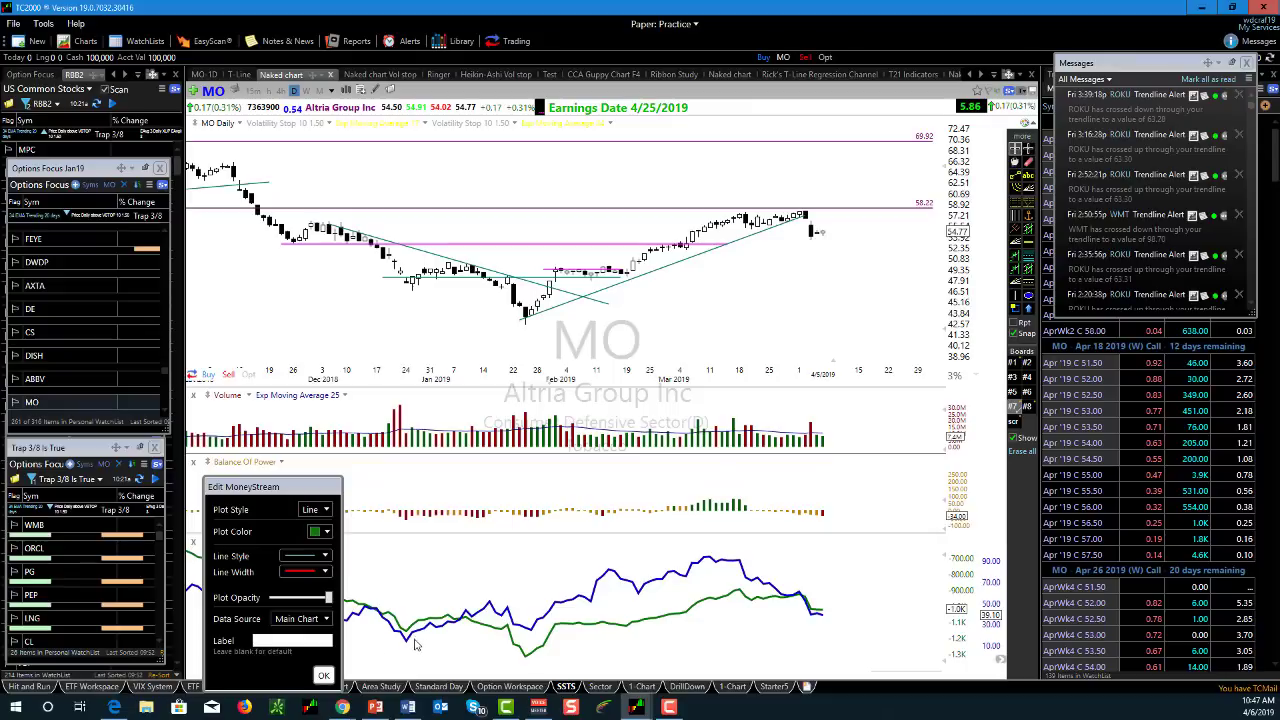
{"action": "left_click", "coordinate": [323, 675]}
{"action": "scroll", "coordinate": [680, 622], "scroll_direction": "up", "scroll_amount": 2}
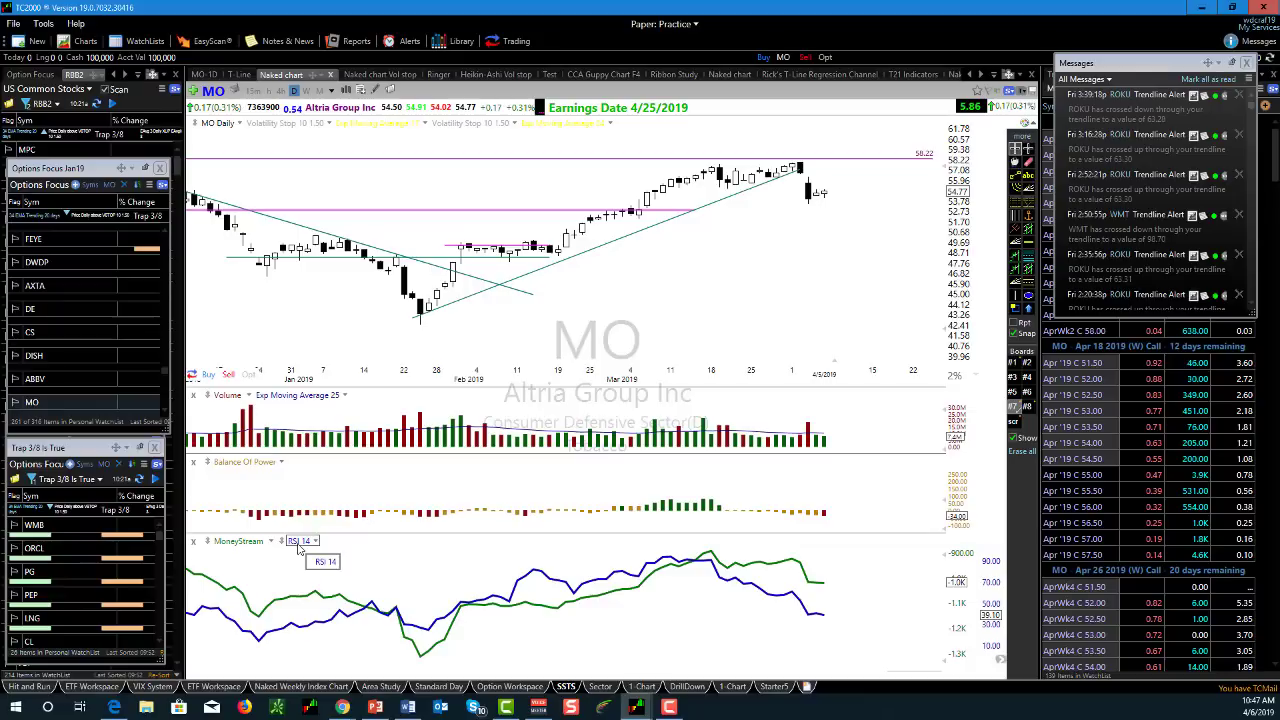
{"action": "right_click", "coordinate": [297, 548]}
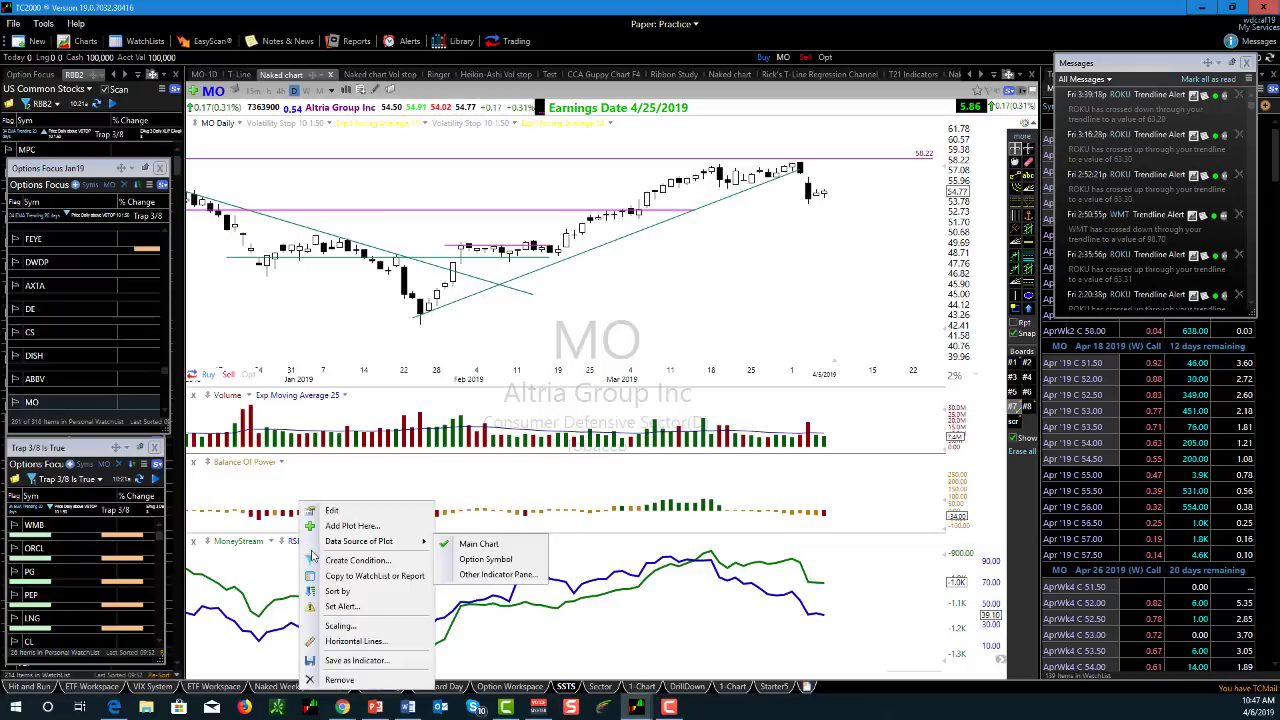
{"action": "left_click", "coordinate": [352, 562]}
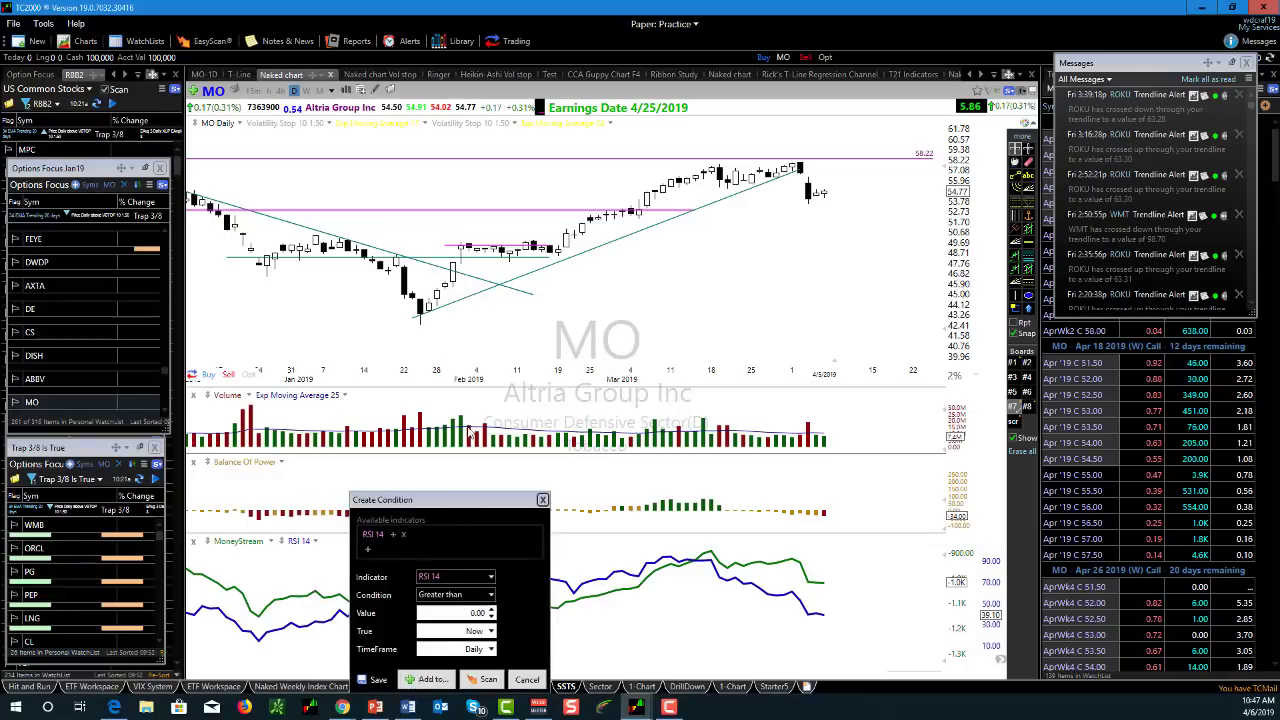
{"action": "left_click", "coordinate": [494, 260]}
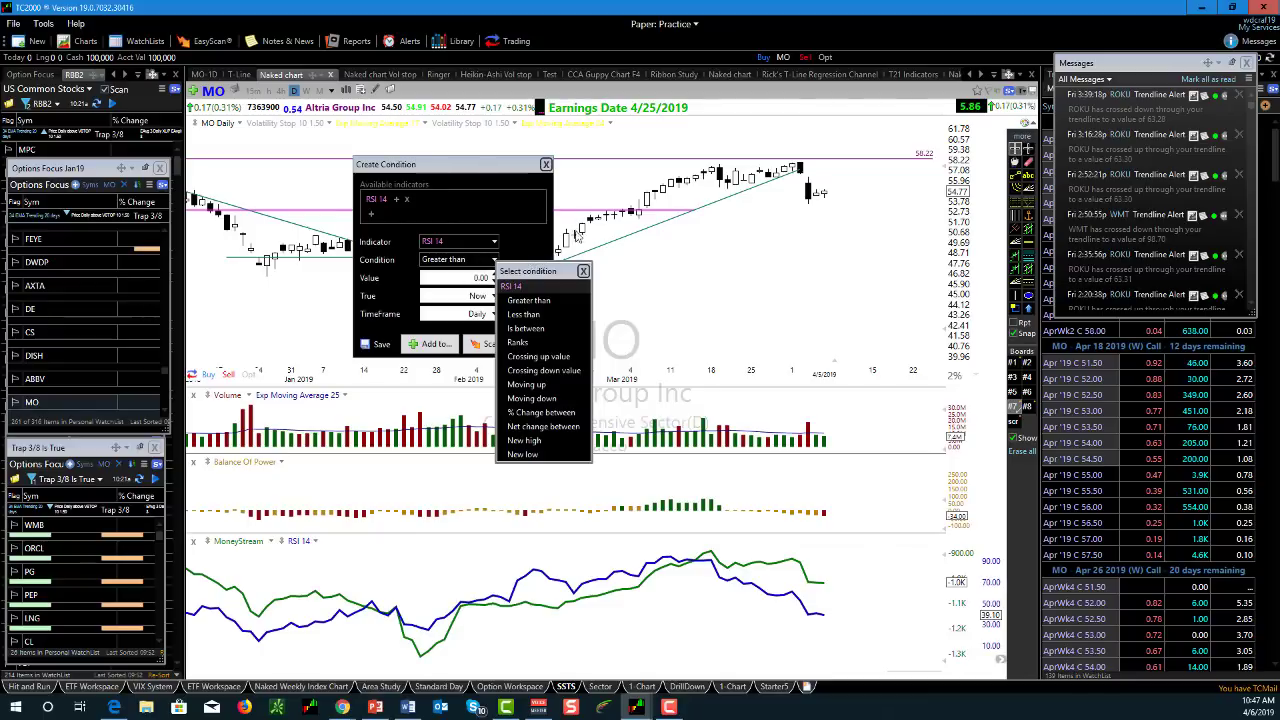
{"action": "left_click", "coordinate": [494, 262]}
{"action": "left_click", "coordinate": [494, 262]}
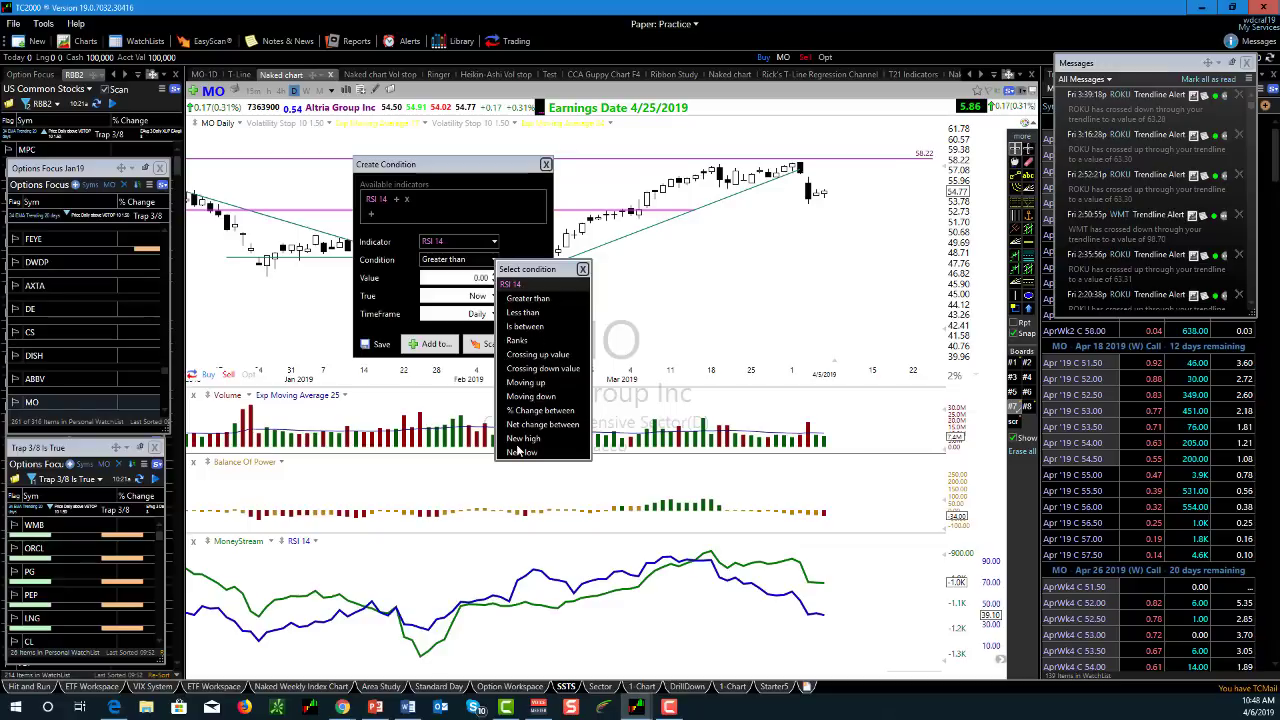
{"action": "left_click", "coordinate": [532, 256]}
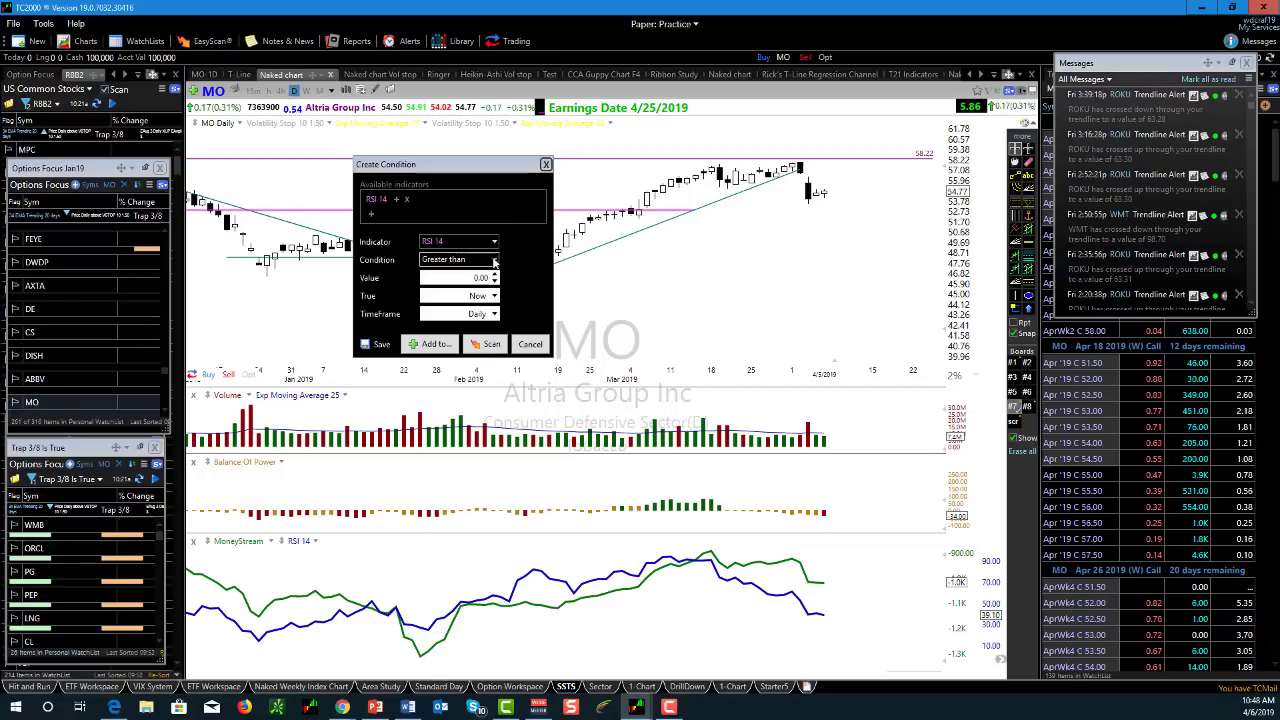
{"action": "left_click", "coordinate": [492, 261]}
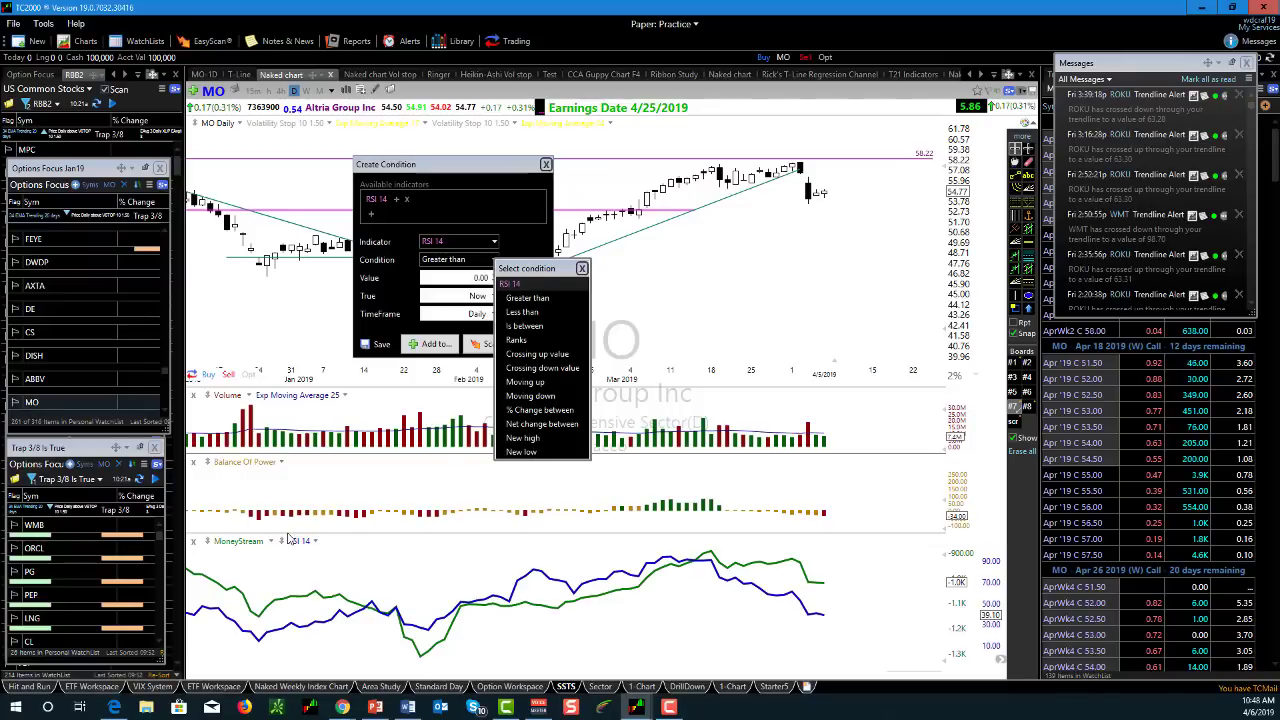
{"action": "left_click", "coordinate": [680, 325]}
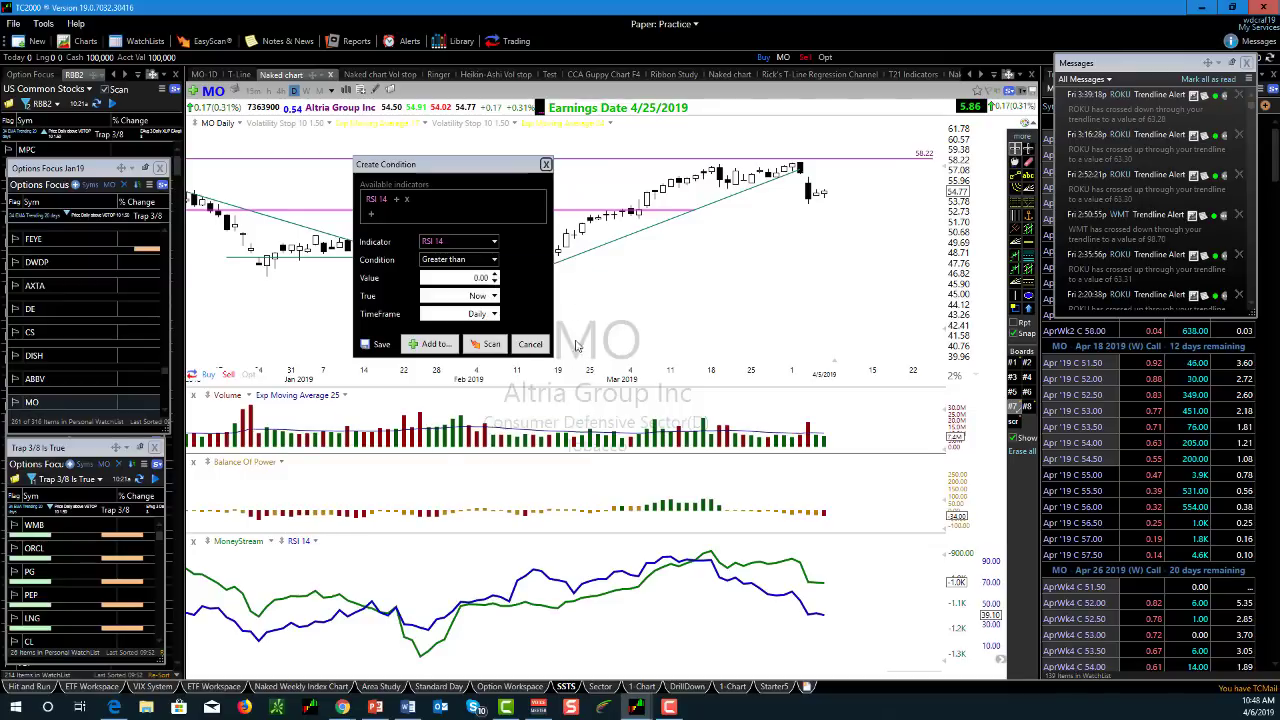
{"action": "left_click", "coordinate": [546, 164]}
{"action": "right_click", "coordinate": [235, 543]}
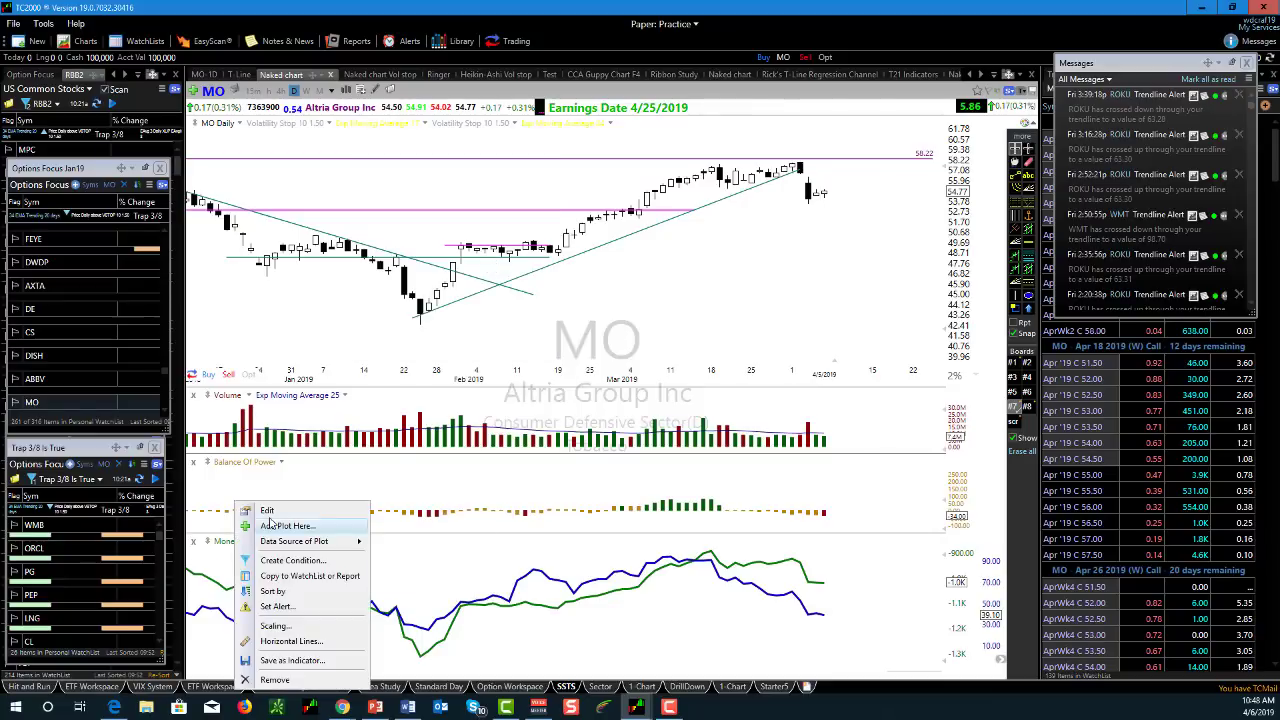
{"action": "left_click", "coordinate": [295, 560]}
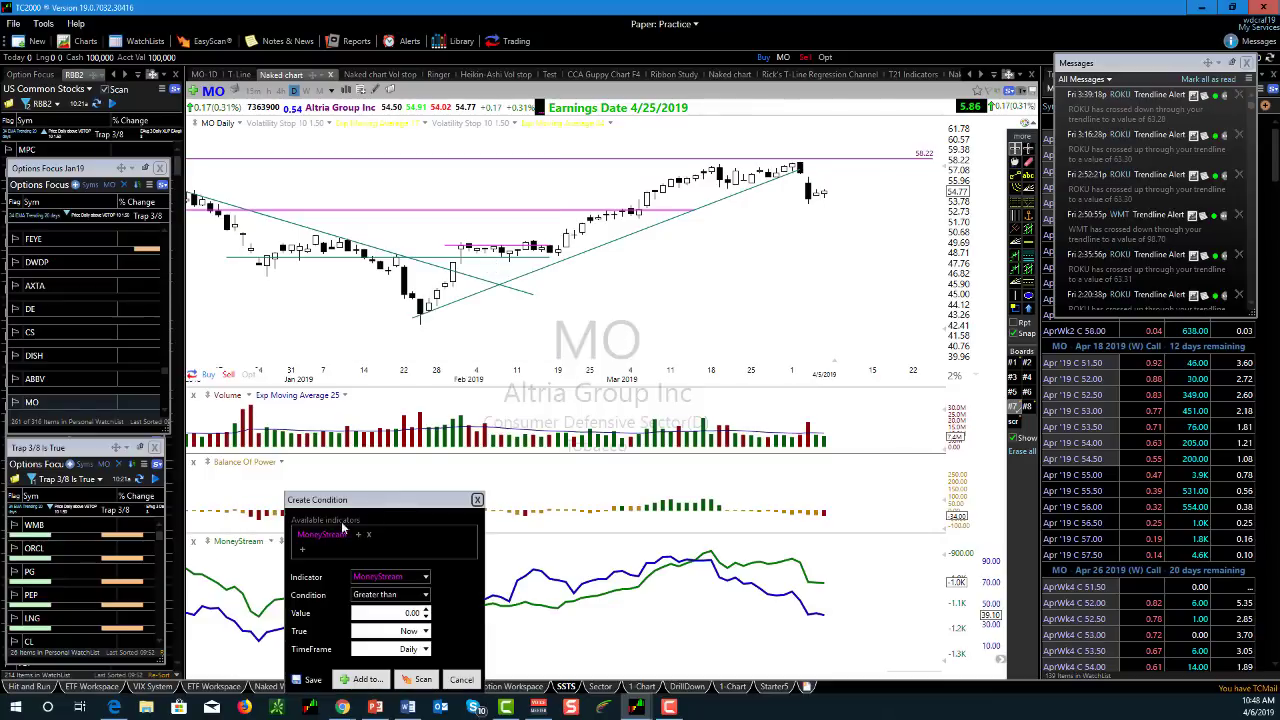
{"action": "left_click_drag", "start_coordinate": [384, 500], "coordinate": [482, 189]}
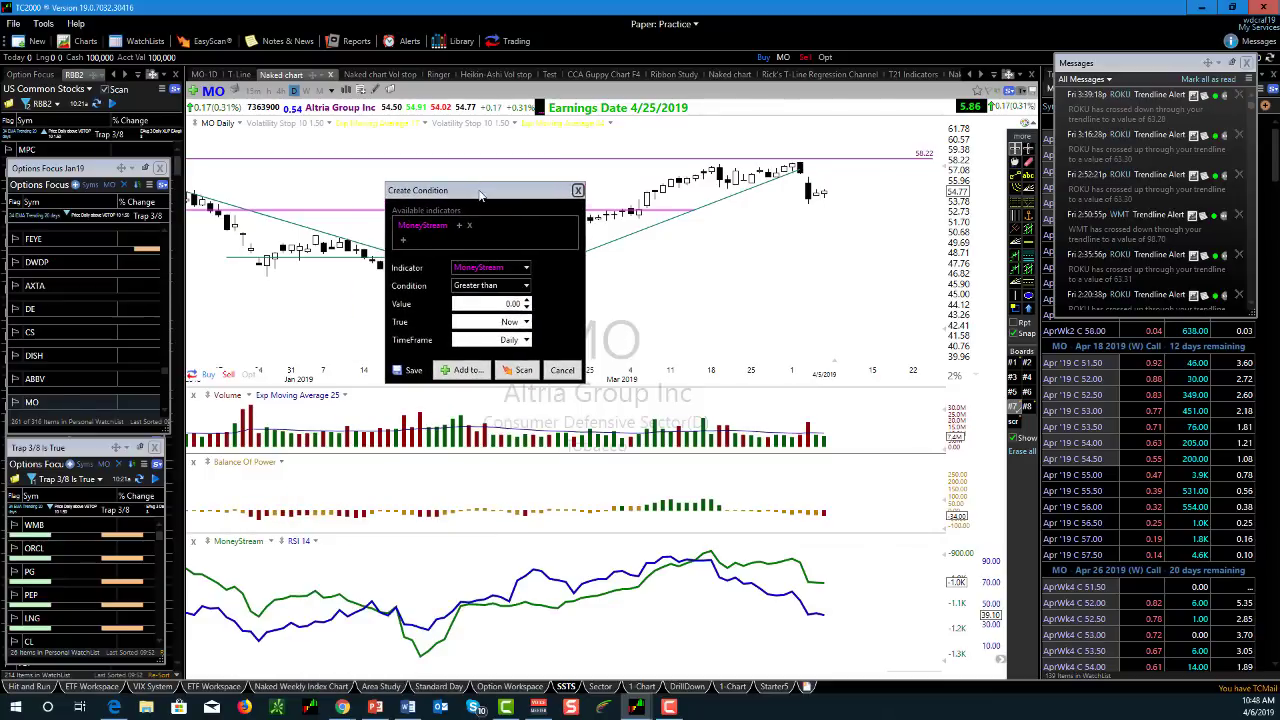
{"action": "left_click", "coordinate": [526, 287]}
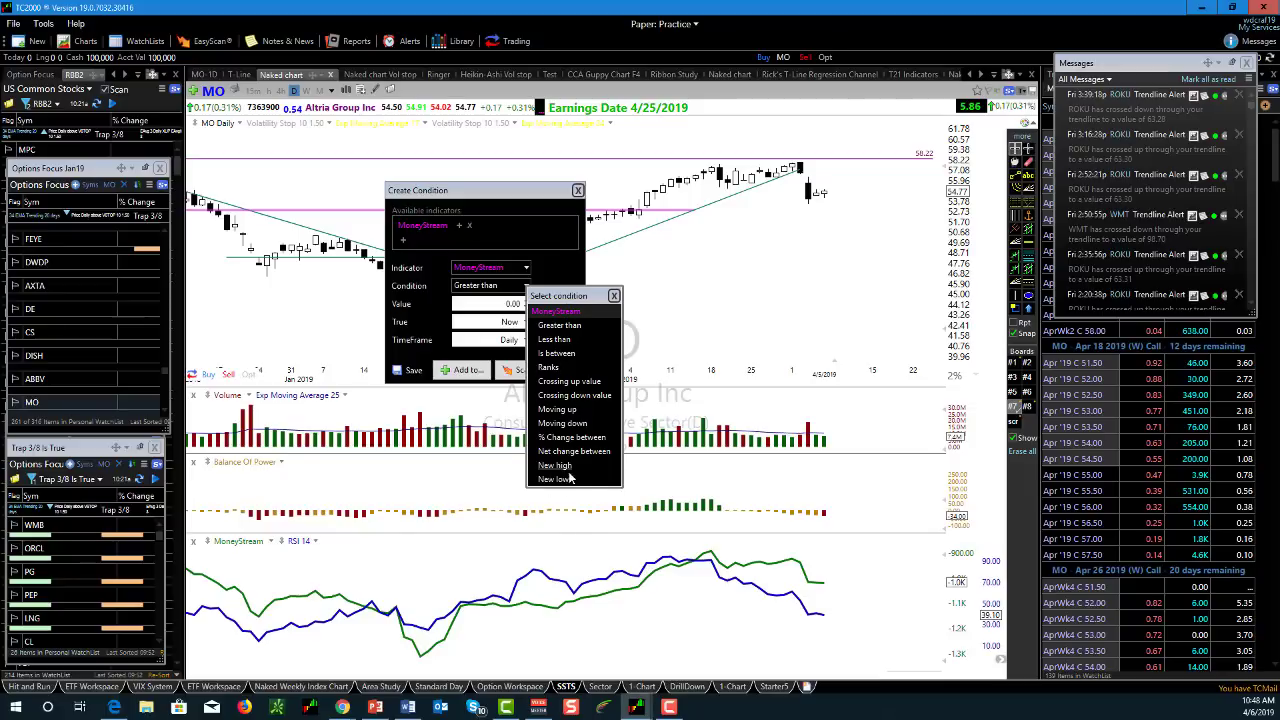
{"action": "left_click", "coordinate": [614, 296]}
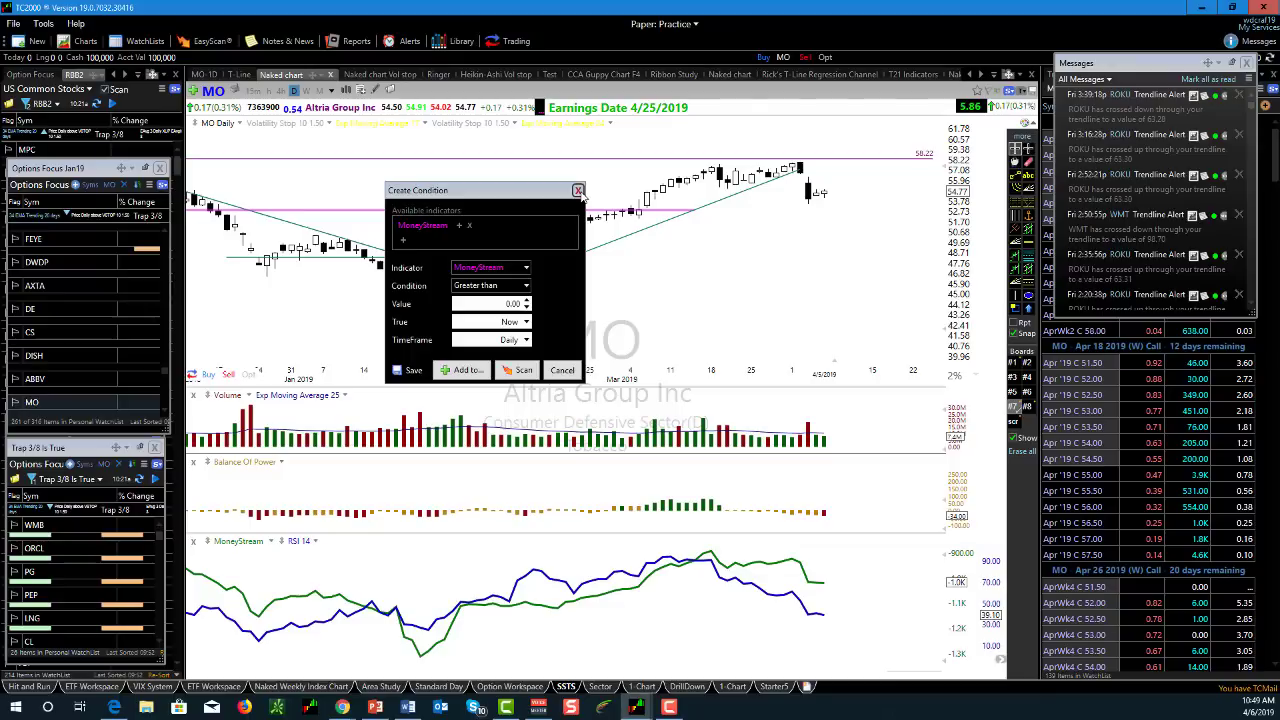
{"action": "left_click", "coordinate": [578, 190]}
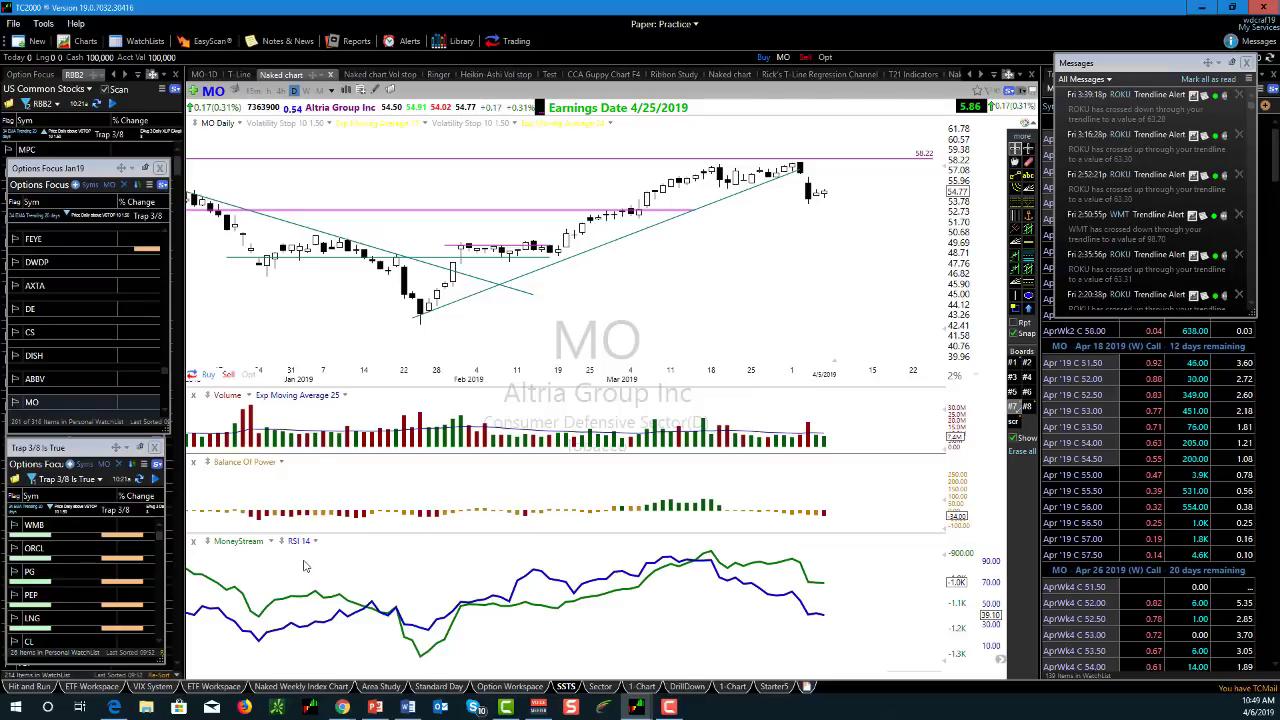
- Close the shared MoneyStream and RSI 14 pane below the MO chart
{"action": "left_click", "coordinate": [193, 541]}
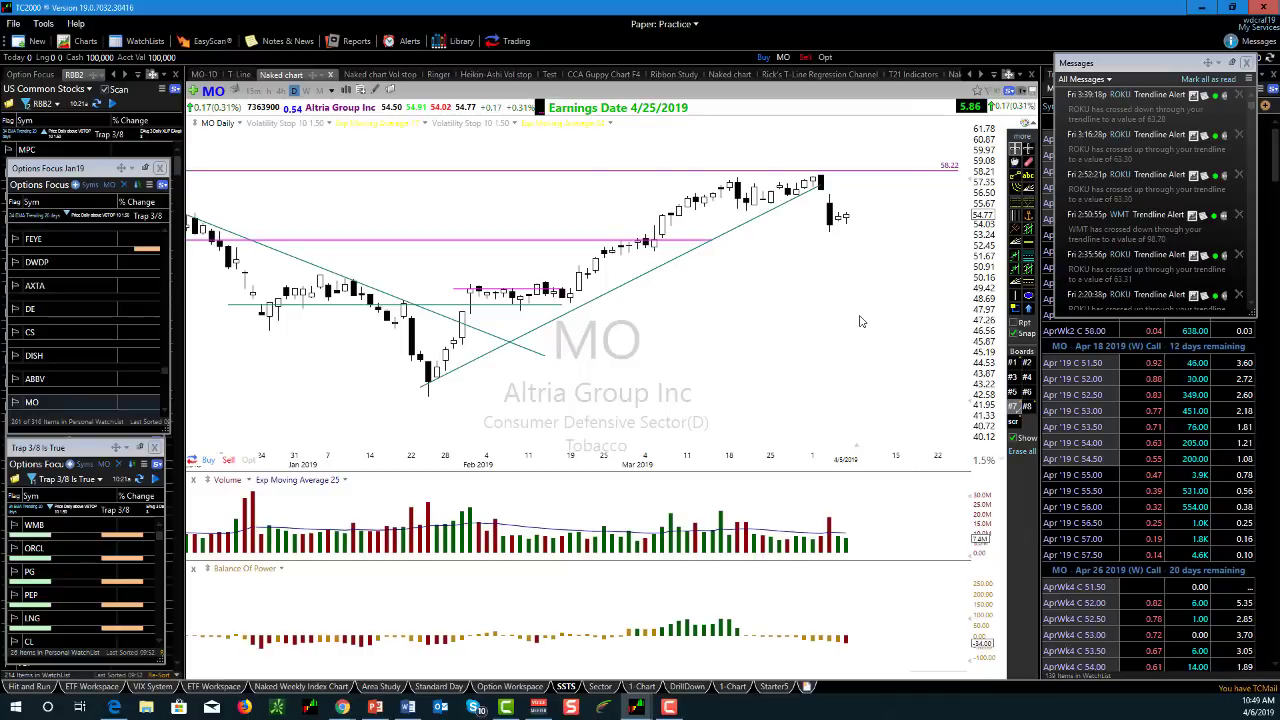
{"action": "right_click", "coordinate": [490, 129]}
- Raise the price-based Volatility Stop 10 1.50 plot opacity so its red and green dots appear
{"action": "left_click", "coordinate": [282, 130]}
{"action": "right_click", "coordinate": [282, 129]}
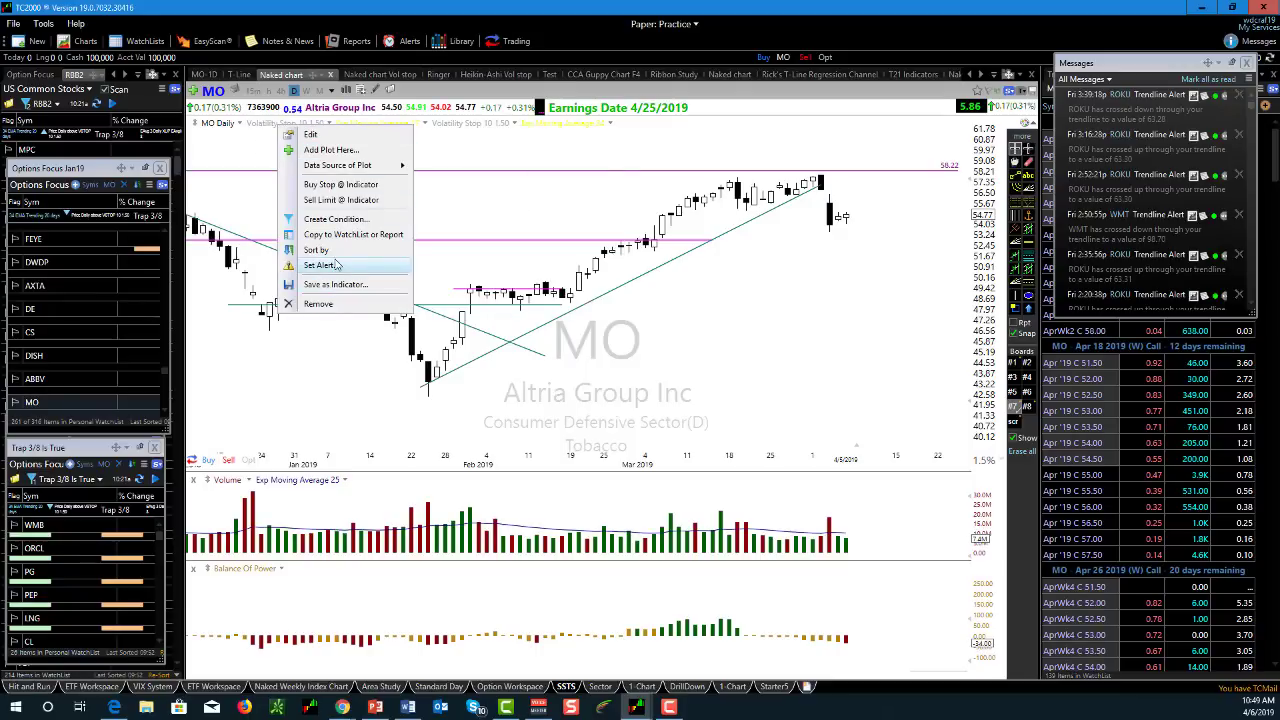
{"action": "left_click", "coordinate": [315, 134]}
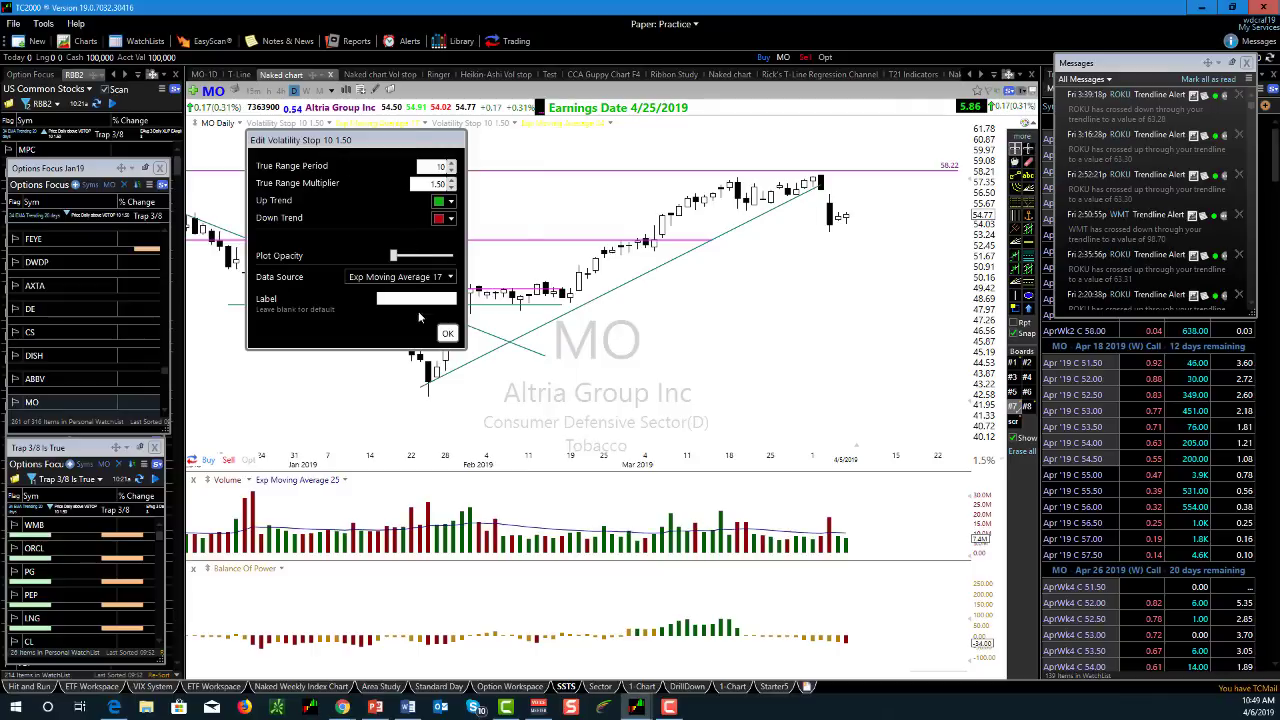
{"action": "left_click", "coordinate": [447, 333]}
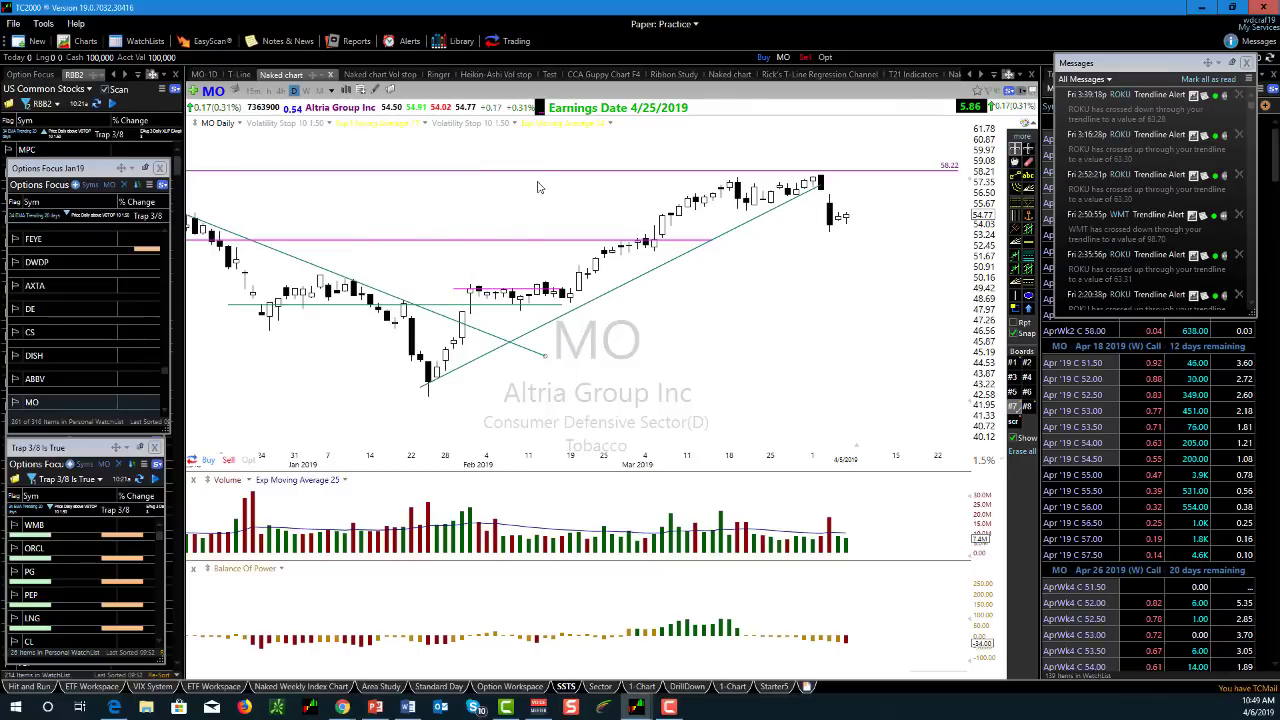
{"action": "right_click", "coordinate": [478, 128]}
{"action": "left_click", "coordinate": [503, 135]}
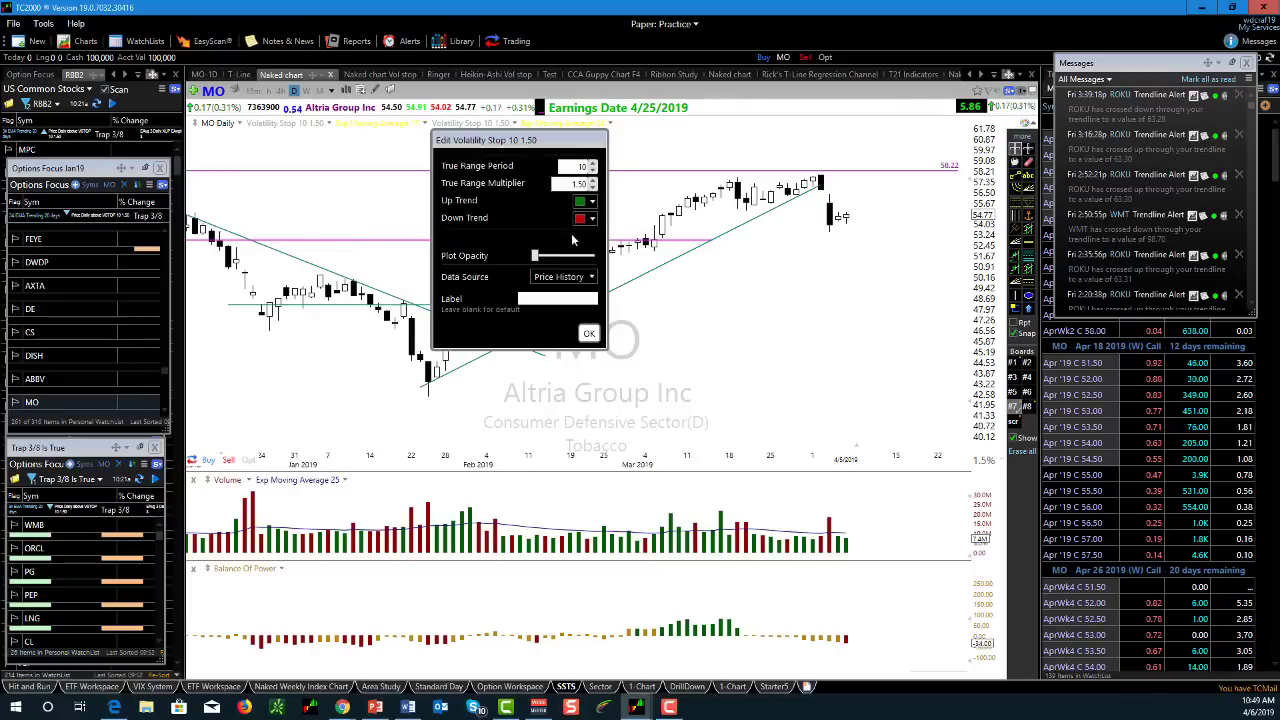
{"action": "left_click_drag", "start_coordinate": [541, 256], "coordinate": [573, 258]}
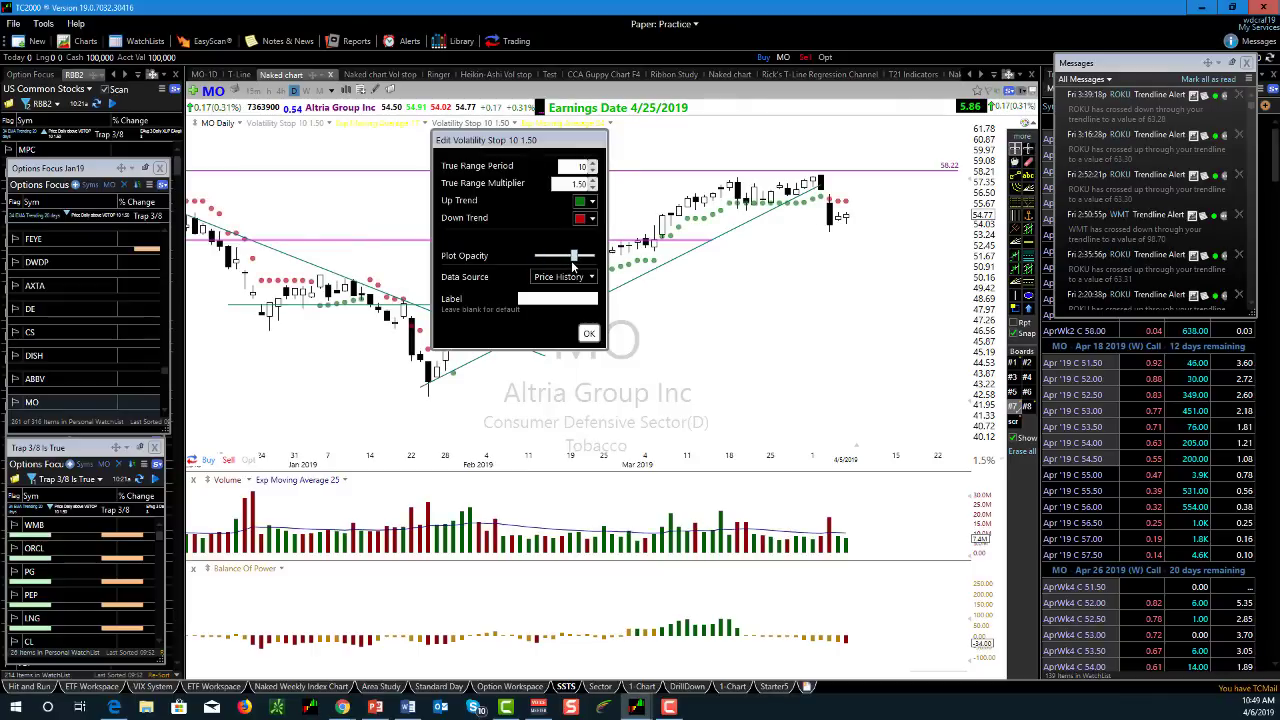
{"action": "left_click", "coordinate": [590, 334]}
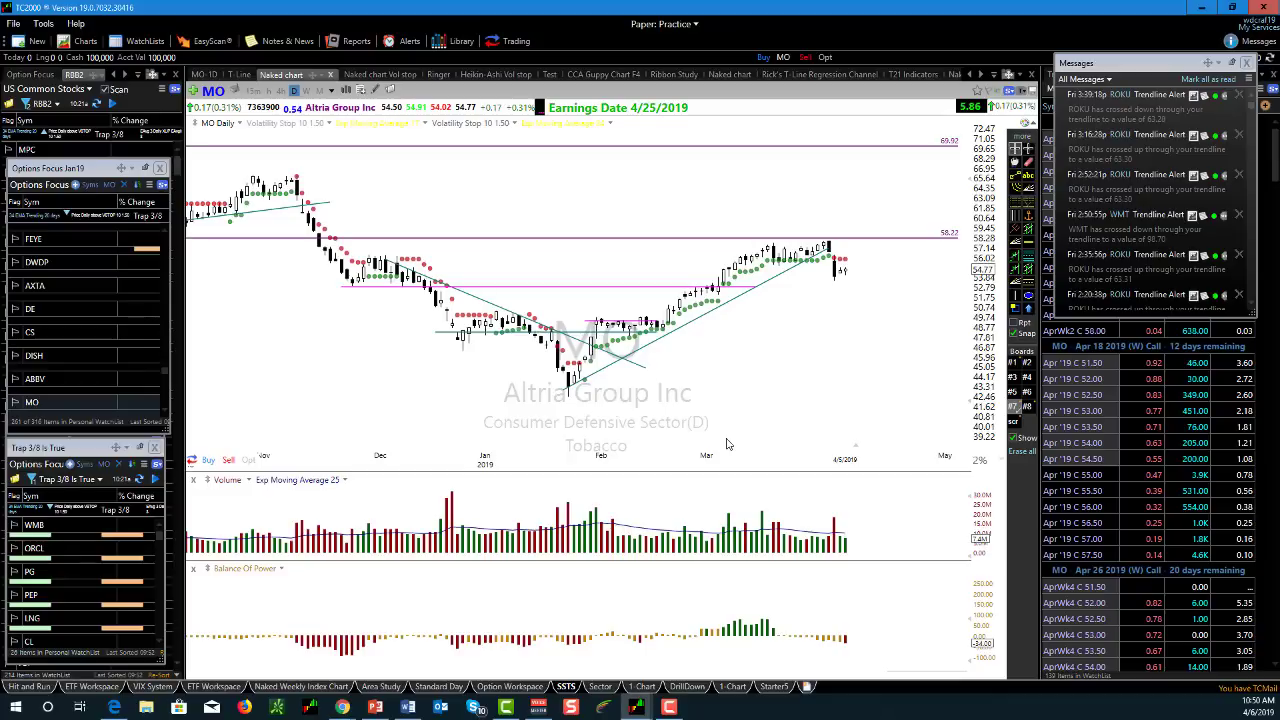
- Review the Volatility Stop settings again and confirm them unchanged
{"action": "scroll", "coordinate": [691, 406], "scroll_direction": "up", "scroll_amount": 4}
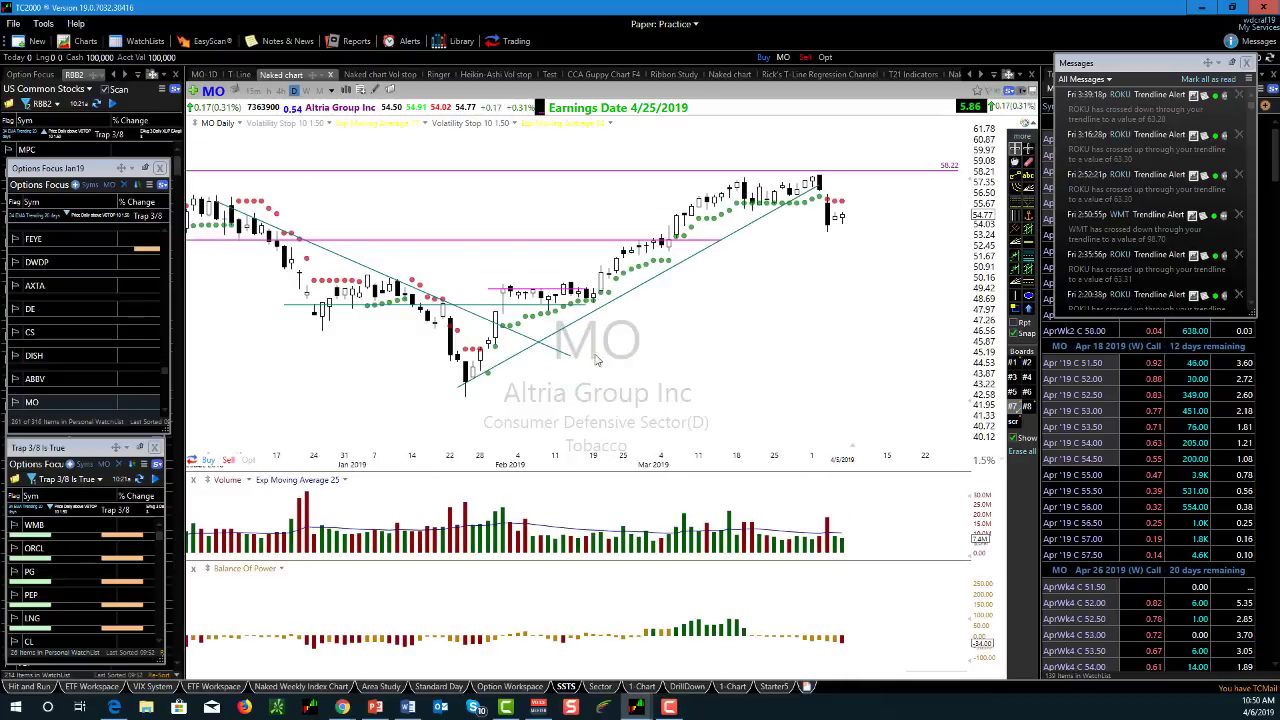
{"action": "right_click", "coordinate": [472, 125]}
{"action": "left_click", "coordinate": [510, 136]}
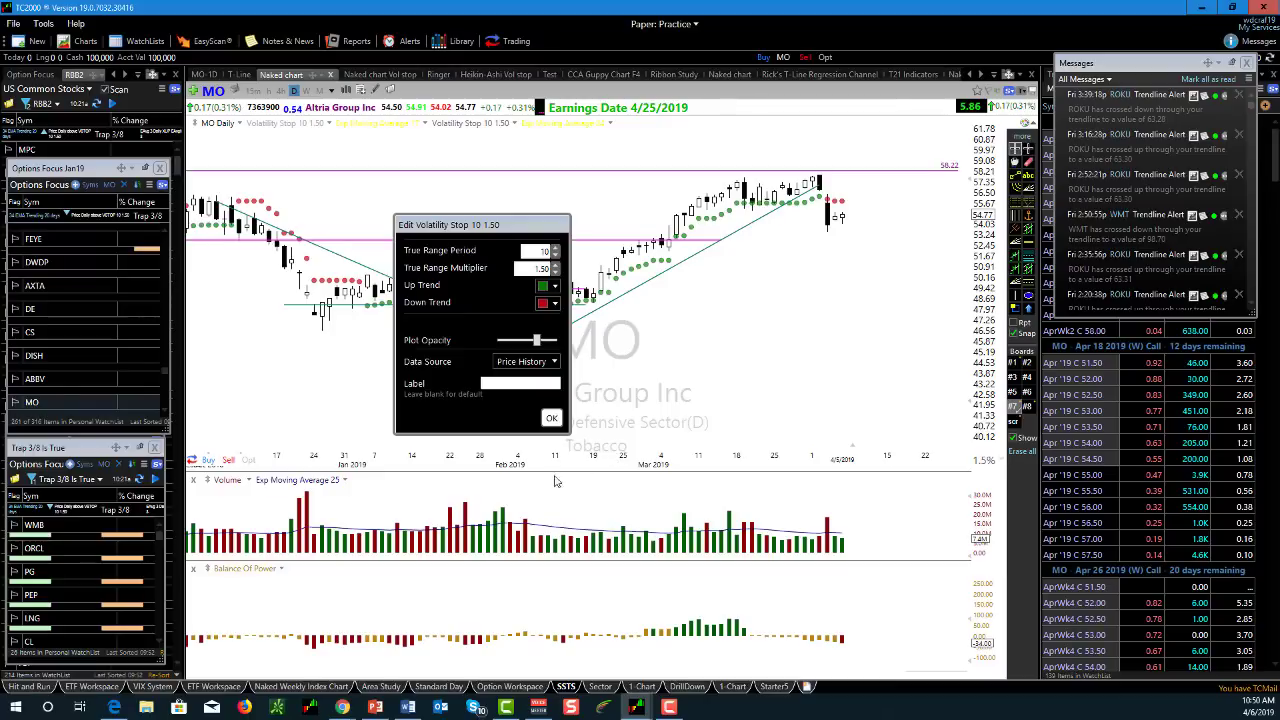
{"action": "left_click", "coordinate": [551, 418]}
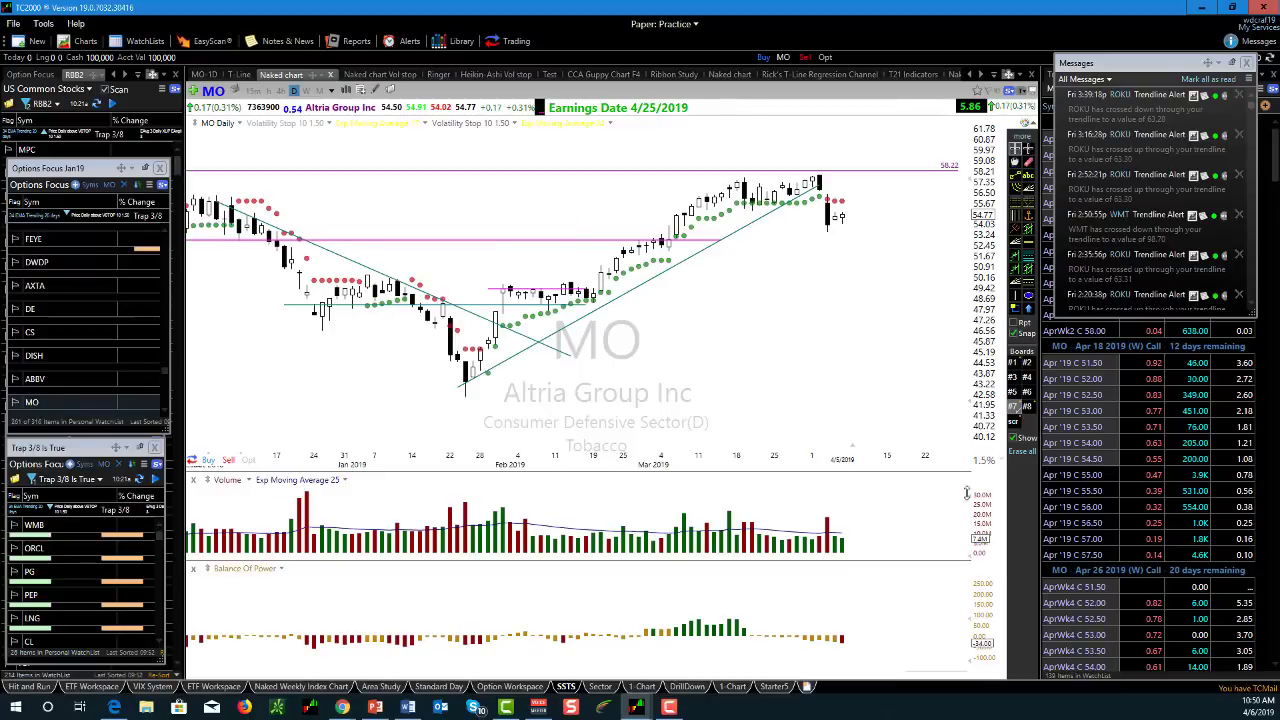
- Hide the drawn trendlines, zoom out, and draw a magenta arrow down the November selloff
{"action": "left_click", "coordinate": [1027, 392]}
{"action": "scroll", "coordinate": [673, 377], "scroll_direction": "down", "scroll_amount": 1}
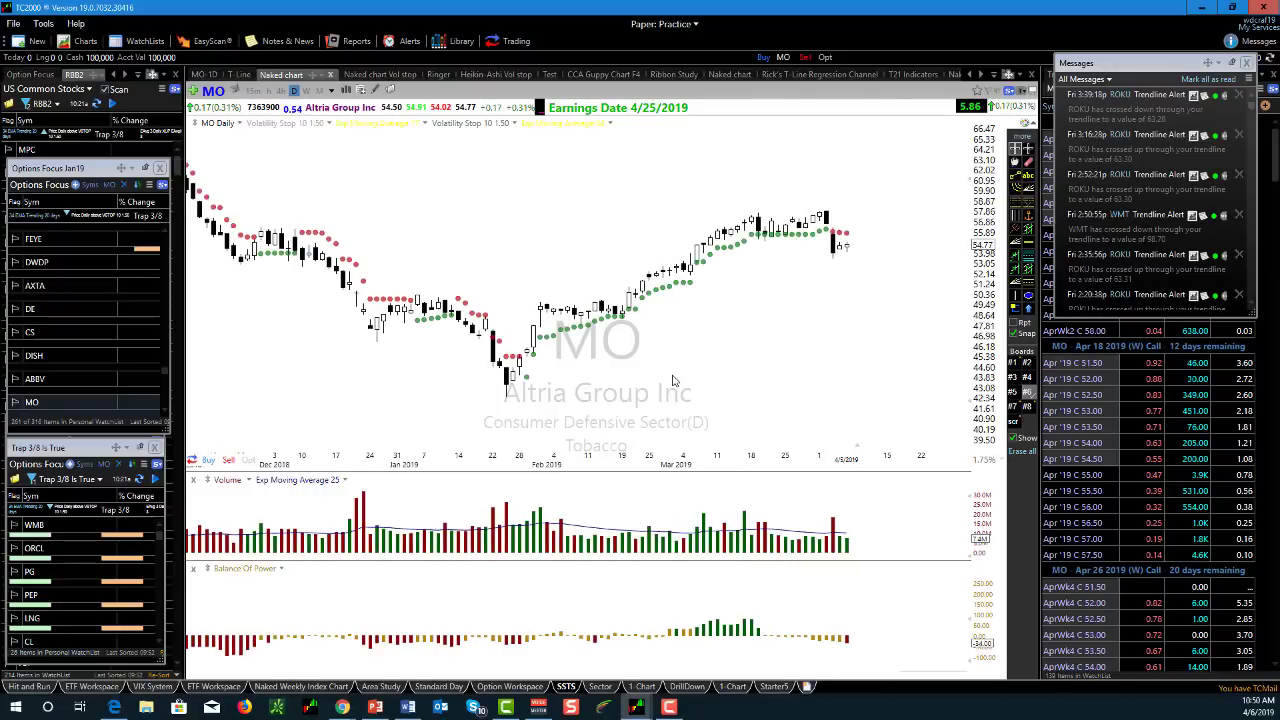
{"action": "scroll", "coordinate": [712, 405], "scroll_direction": "down", "scroll_amount": 2}
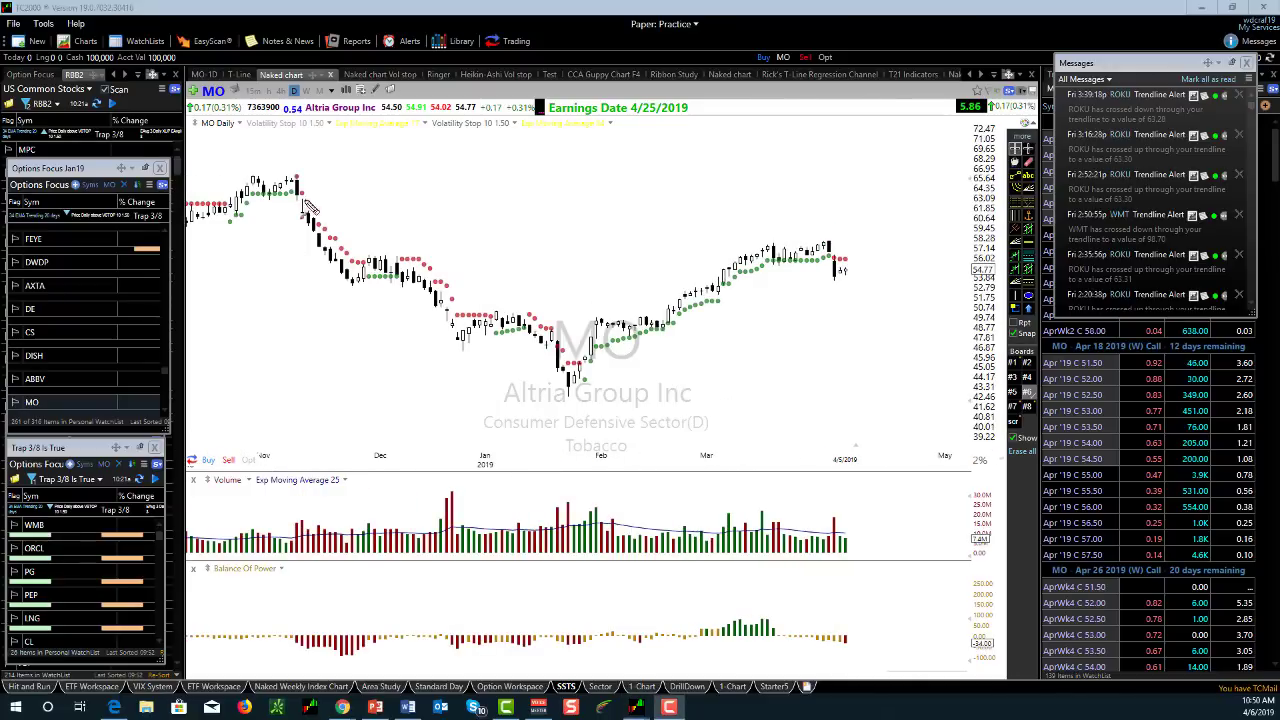
{"action": "mouse_move", "coordinate": [283, 176]}
{"action": "left_mouse_down"}
{"action": "mouse_move", "coordinate": [345, 262]}
{"action": "mouse_move", "coordinate": [450, 260]}
{"action": "mouse_move", "coordinate": [445, 292]}
{"action": "mouse_move", "coordinate": [462, 316]}
{"action": "mouse_move", "coordinate": [547, 317]}
{"action": "mouse_move", "coordinate": [596, 360]}
{"action": "left_mouse_up"}
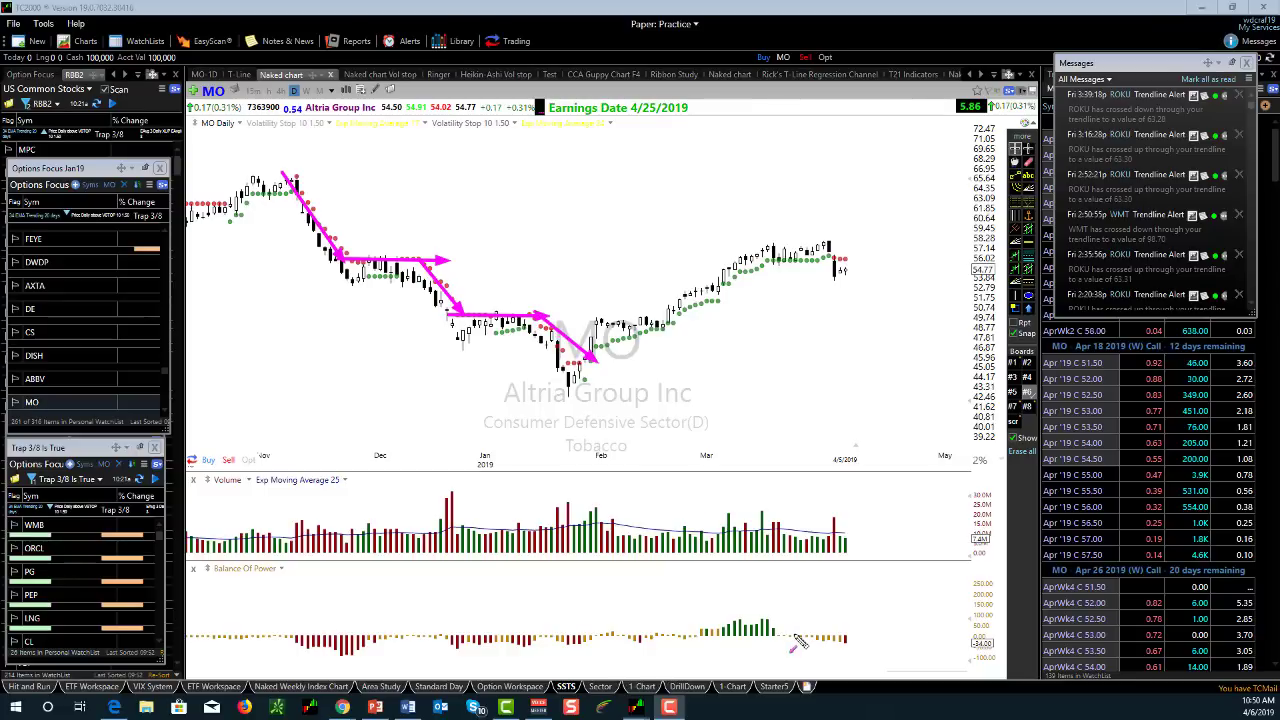
- Erase the arrows, sketch three more from the February low and along the green dots, then erase them
{"action": "key", "text": "Escape"}
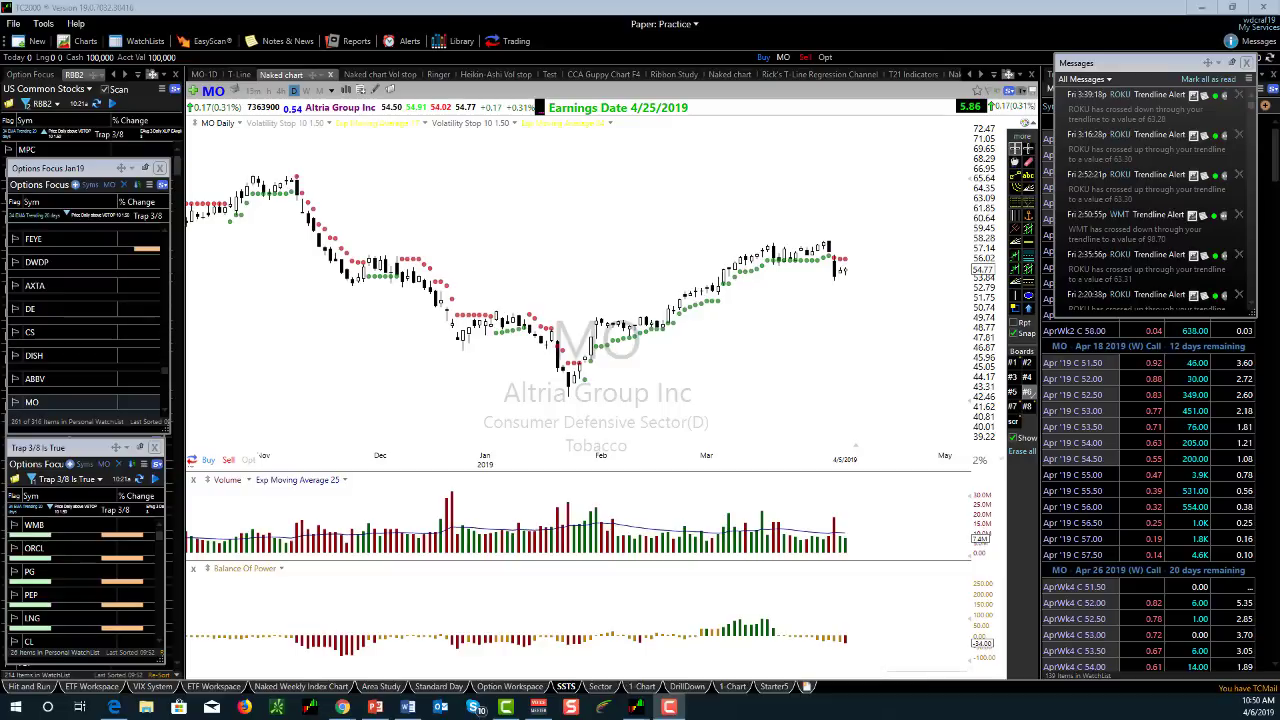
{"action": "scroll", "coordinate": [650, 390], "scroll_direction": "up", "scroll_amount": 3}
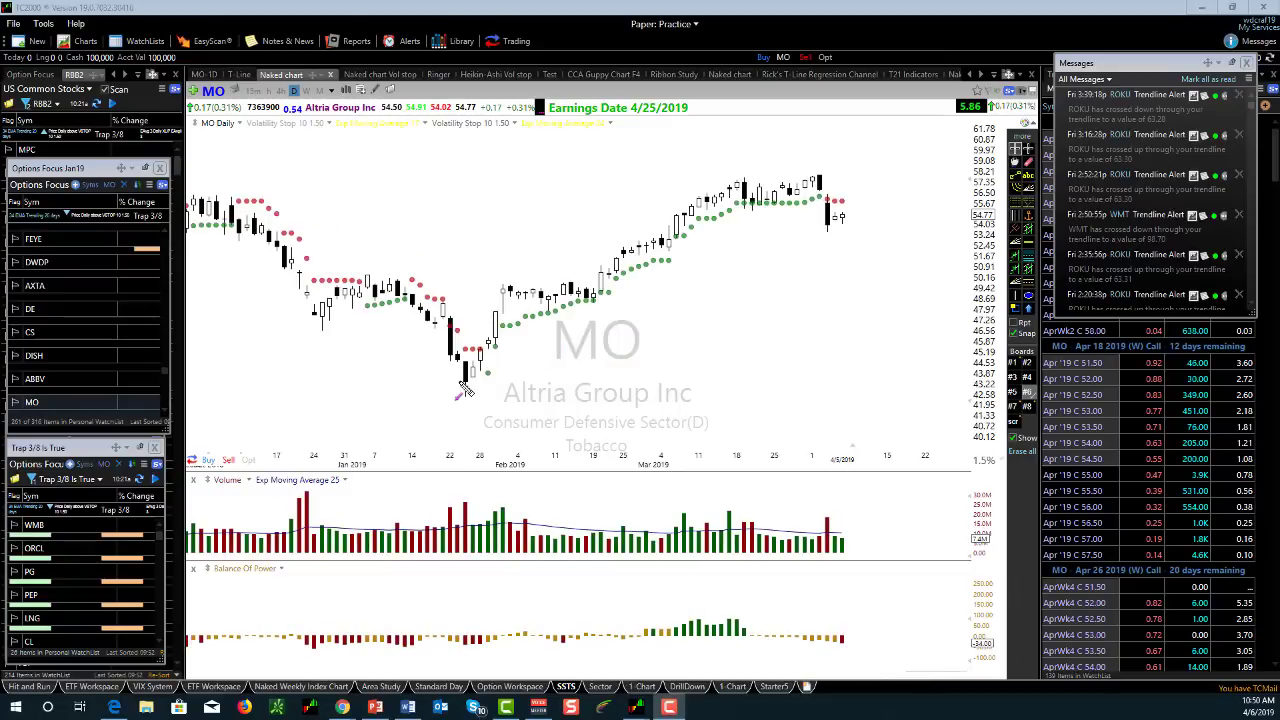
{"action": "left_click_drag", "start_coordinate": [465, 391], "coordinate": [500, 301]}
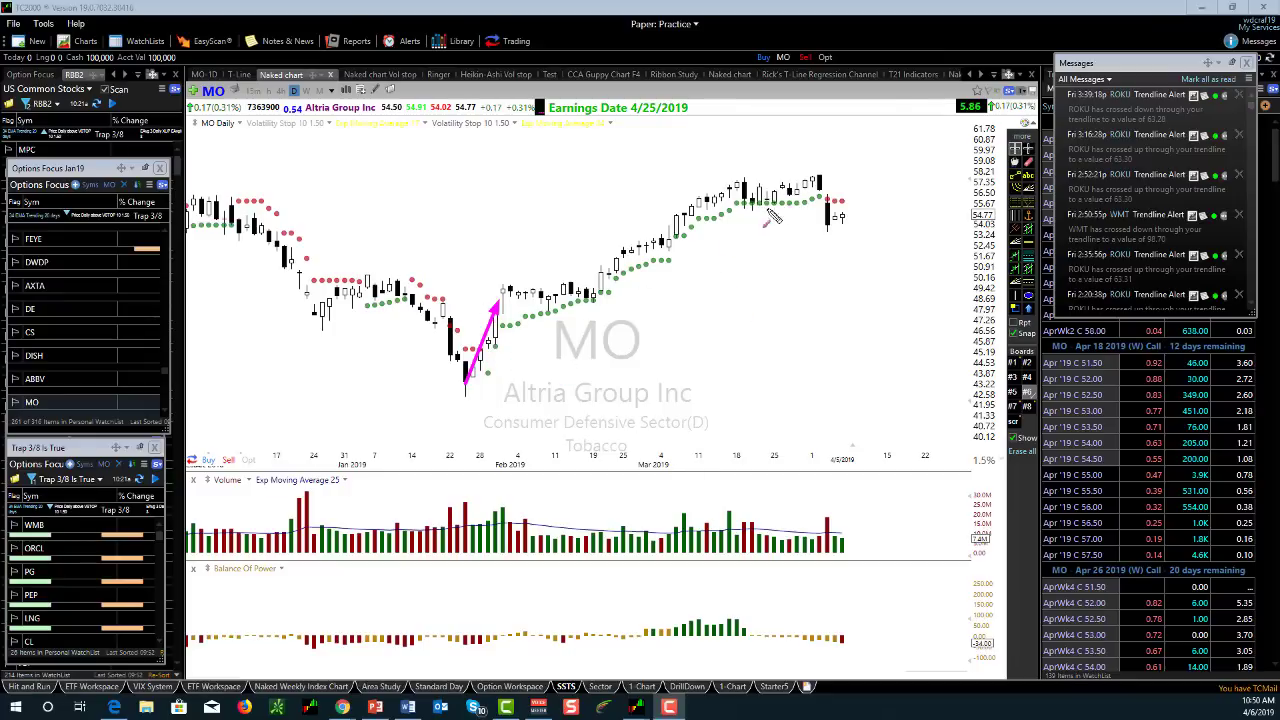
{"action": "left_click_drag", "start_coordinate": [738, 208], "coordinate": [845, 210]}
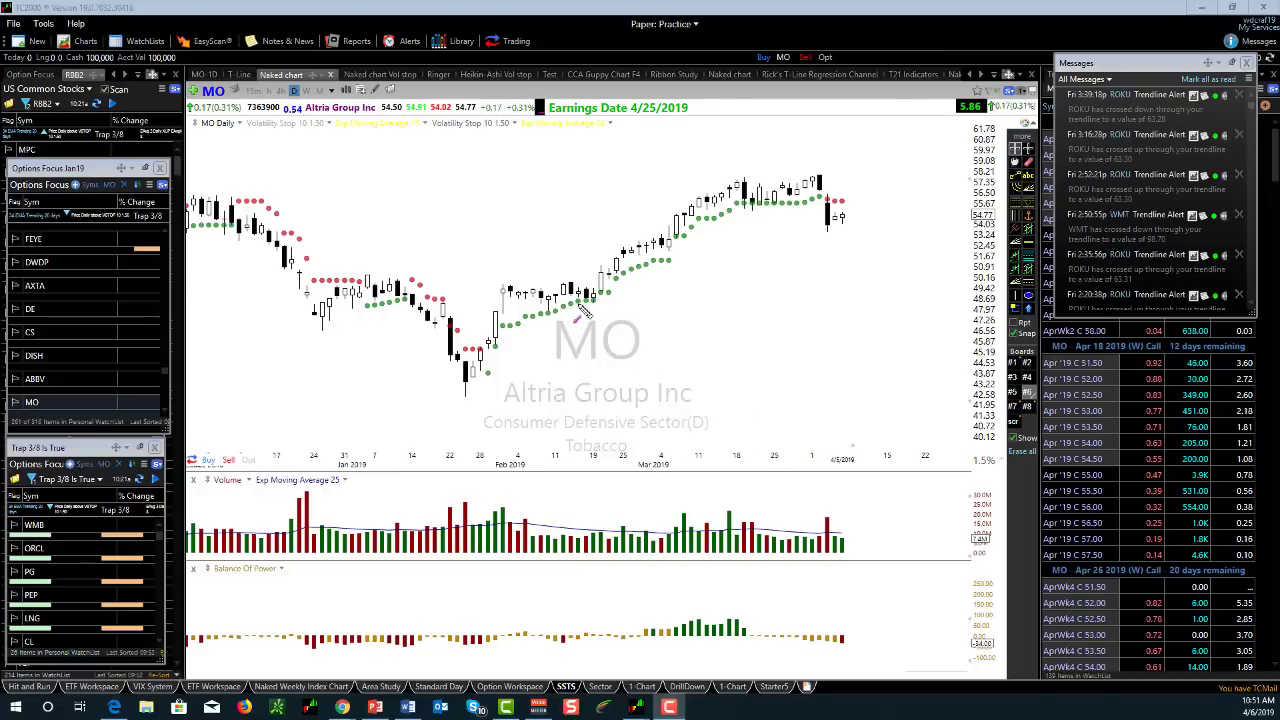
{"action": "left_click_drag", "start_coordinate": [578, 305], "coordinate": [655, 306]}
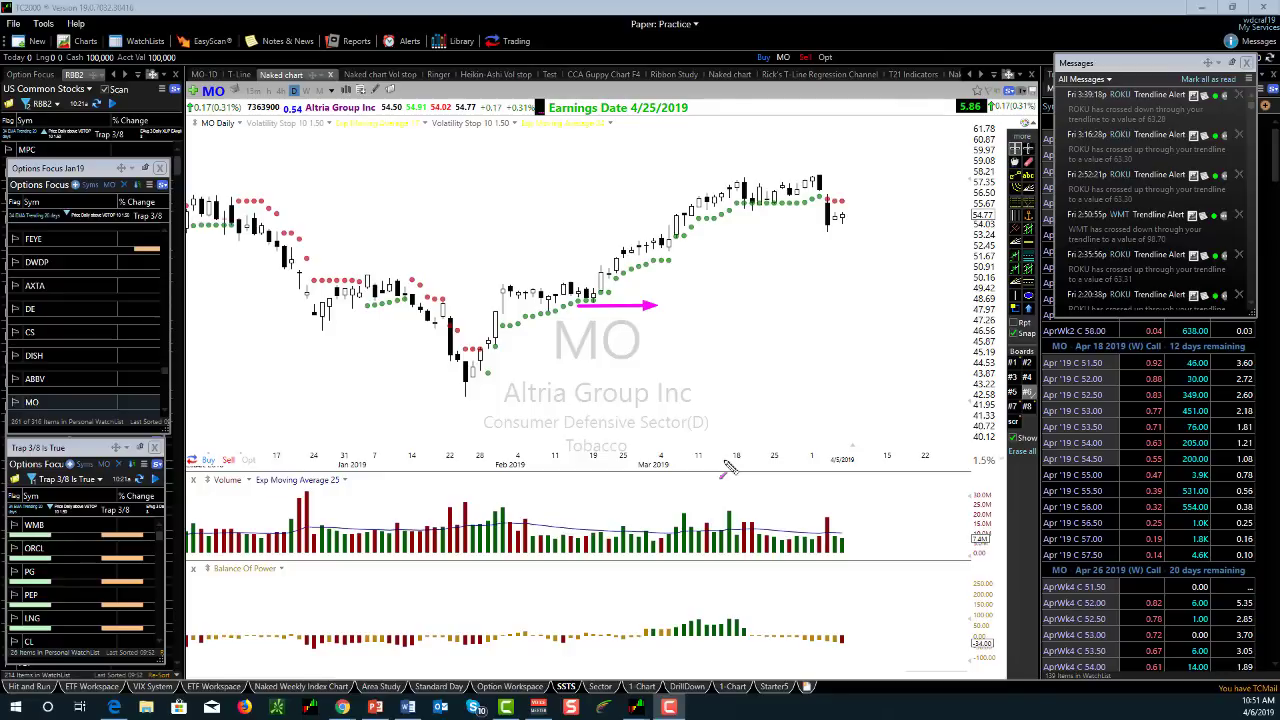
{"action": "key", "text": "Escape"}
{"action": "right_click", "coordinate": [451, 178]}
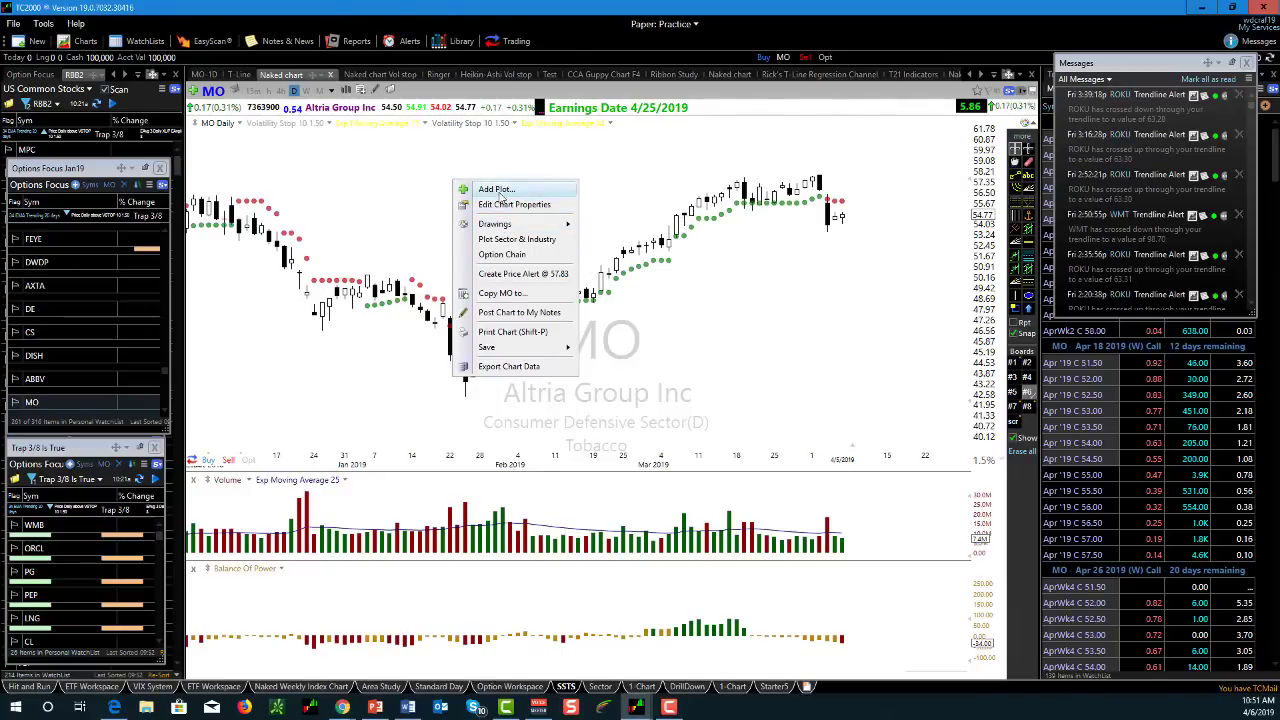
{"action": "left_click", "coordinate": [498, 190]}
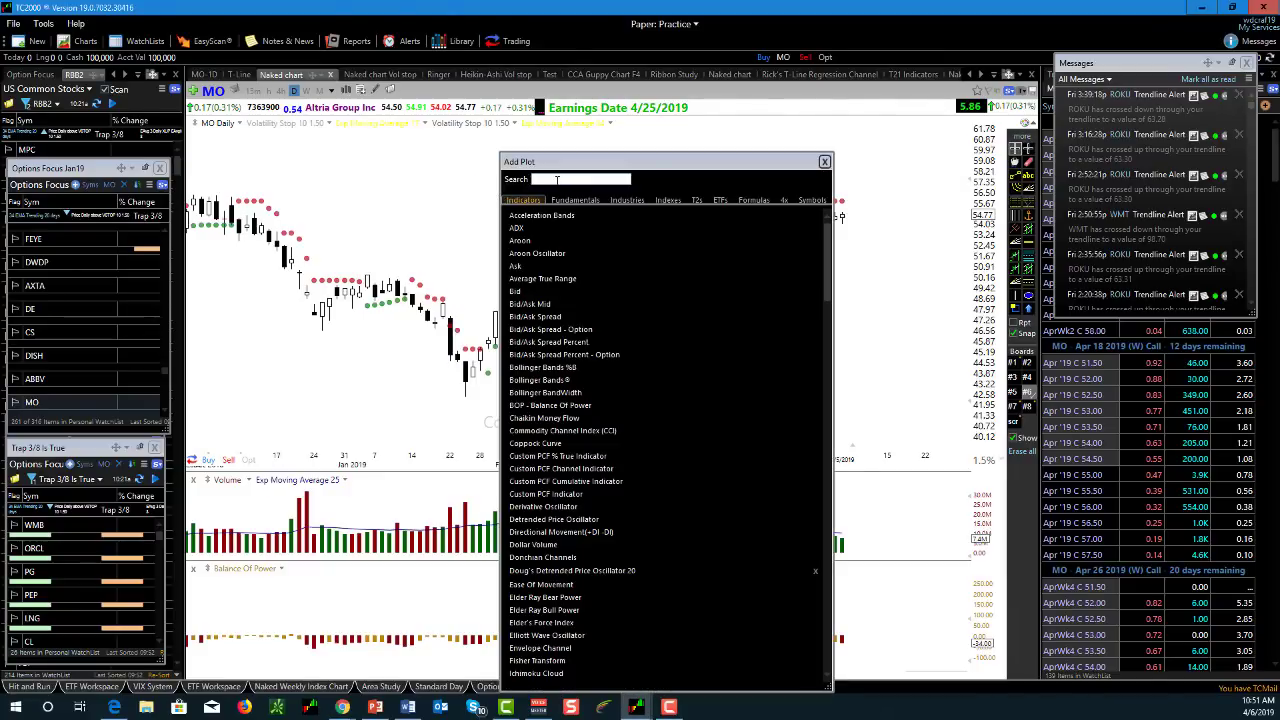
{"action": "type", "text": "vol"}
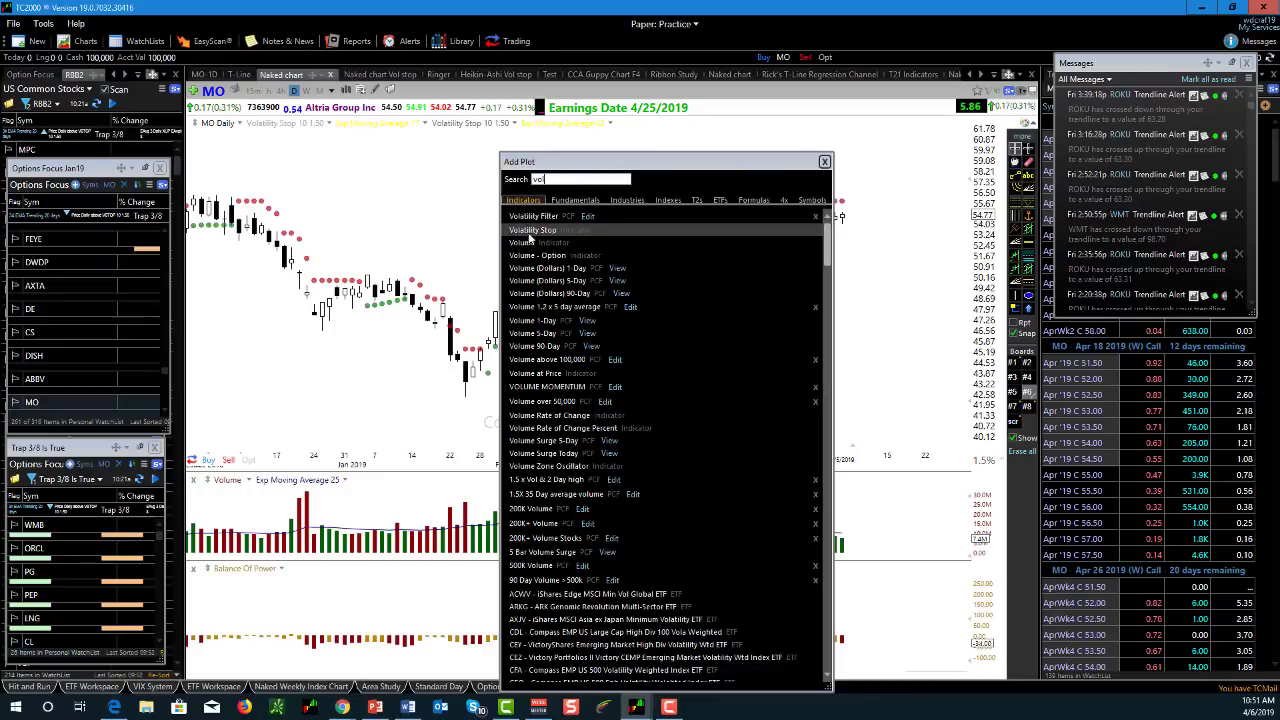
{"action": "left_click", "coordinate": [425, 242]}
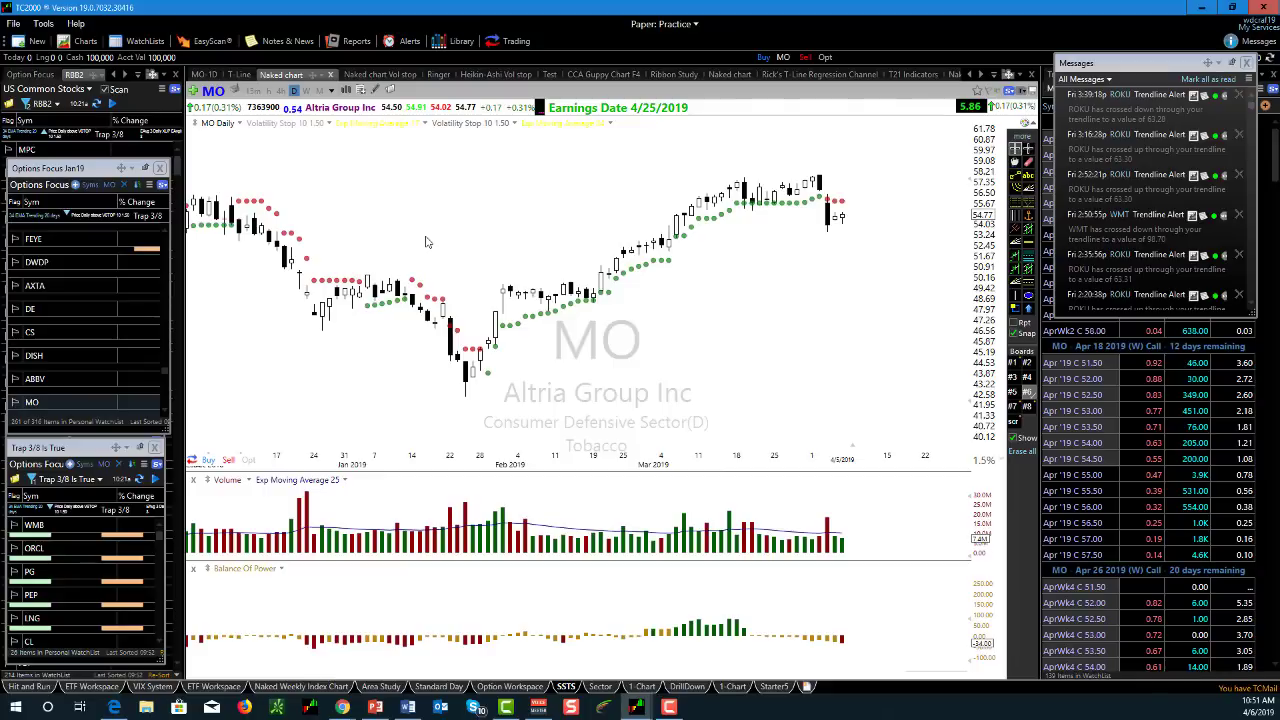
- Look over the Volatility Stop settings, then switch to the Right Way Options YouTube channel in Chrome
{"action": "left_click", "coordinate": [476, 133]}
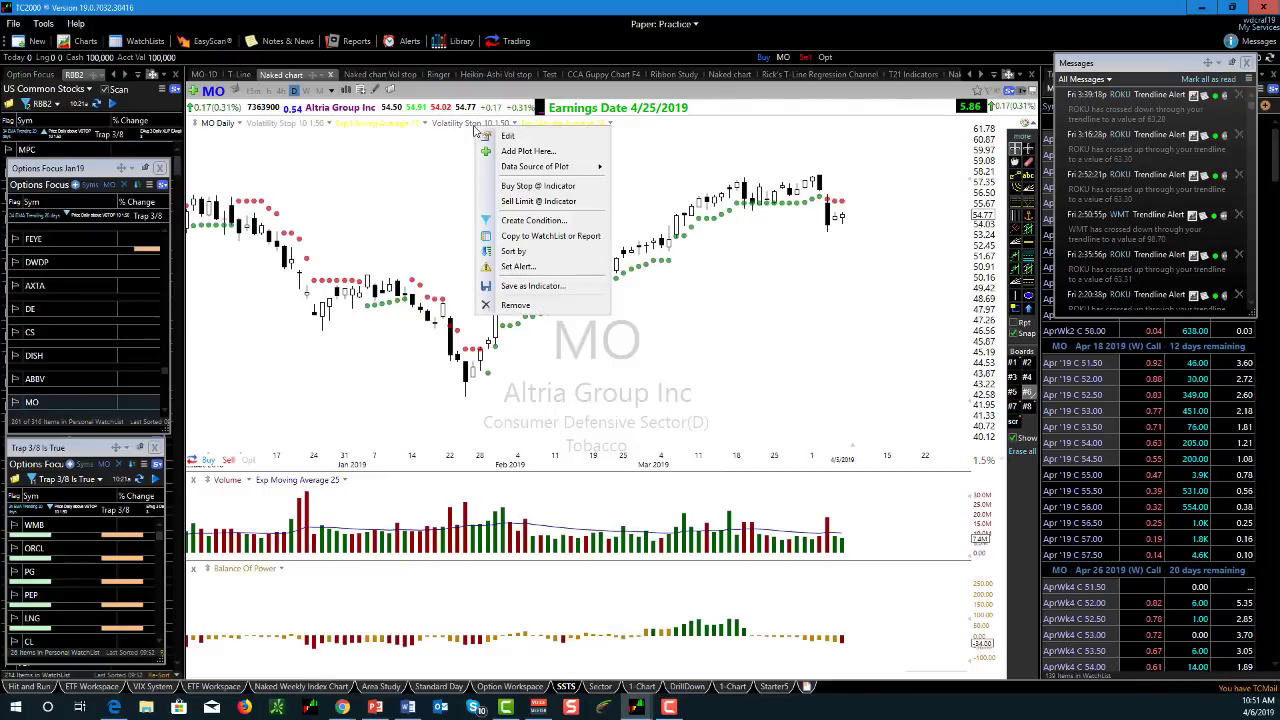
{"action": "left_click", "coordinate": [488, 139]}
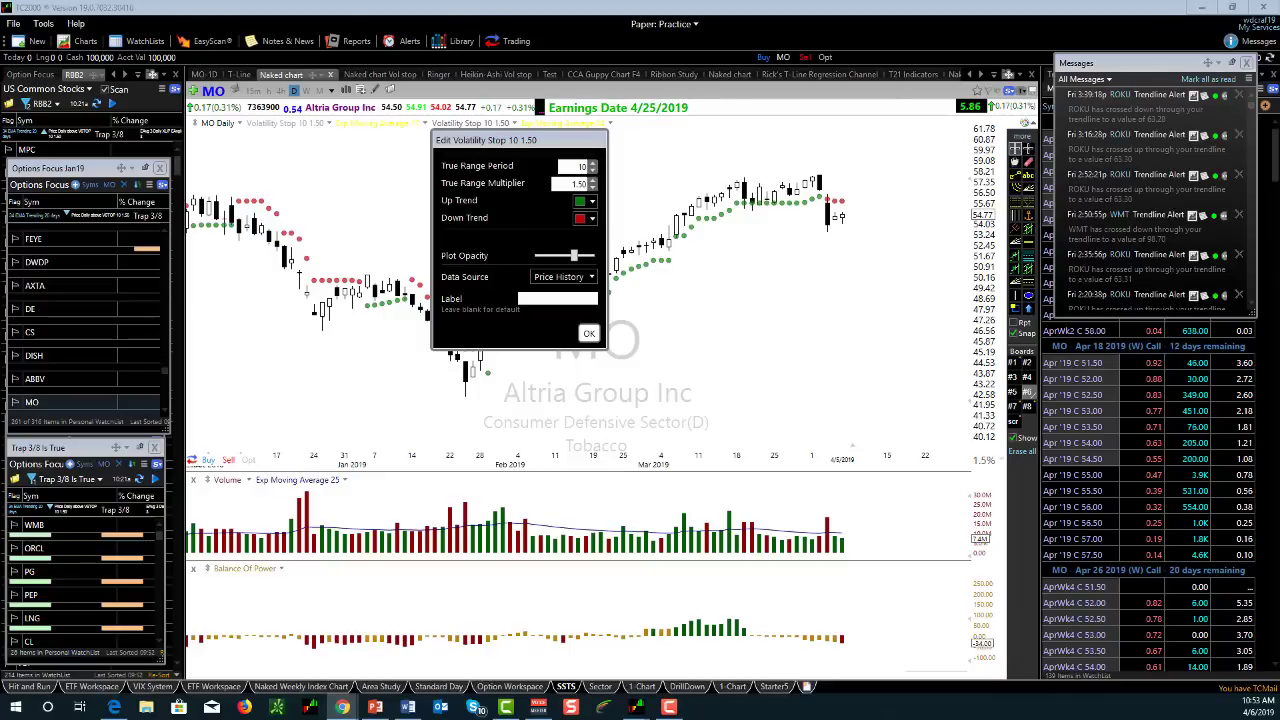
{"action": "key", "text": "alt+Tab"}
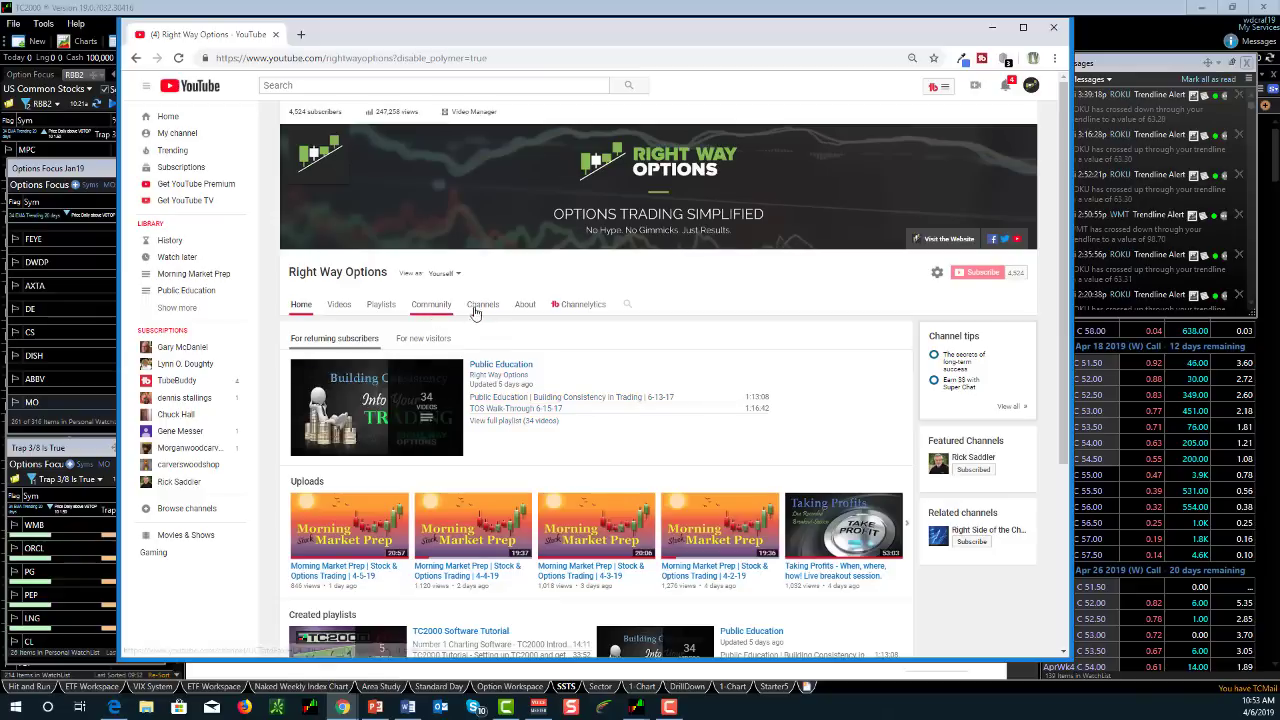
- Open the Education Series Consistent Profits playlist from the Playlists tab and play its first video
{"action": "left_click", "coordinate": [381, 313]}
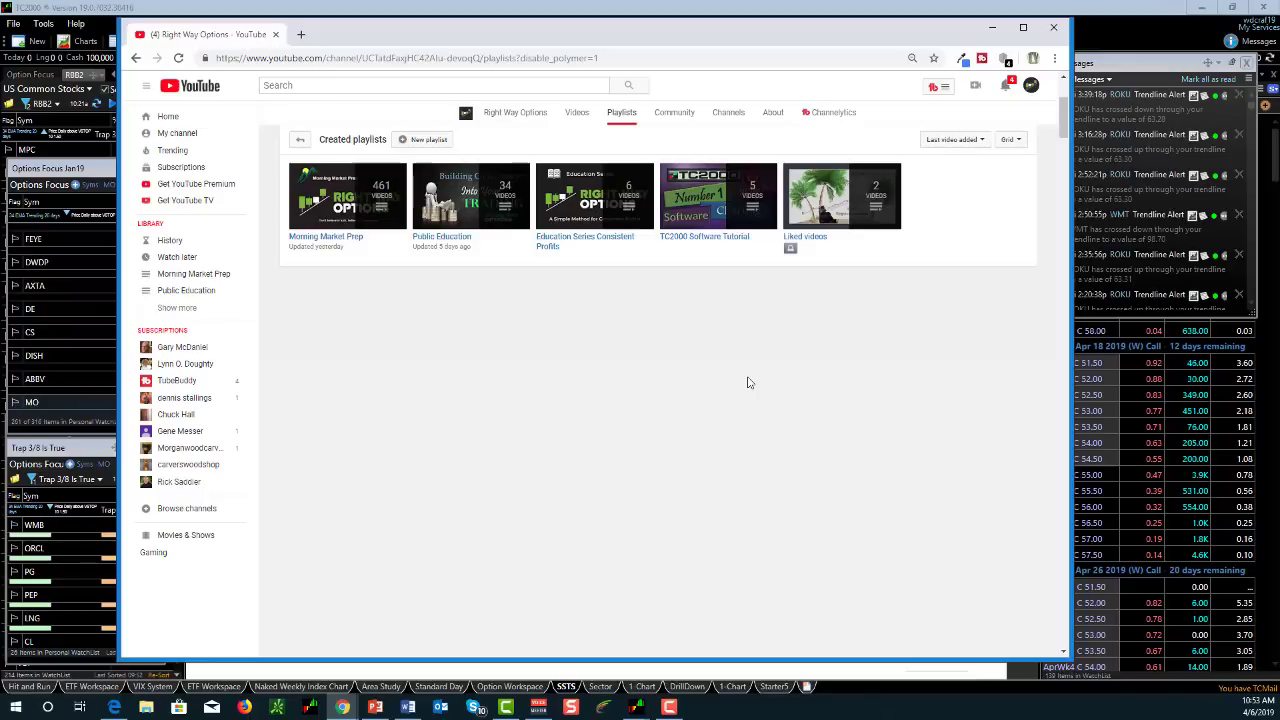
{"action": "mouse_move", "coordinate": [690, 190]}
{"action": "left_click", "coordinate": [613, 245]}
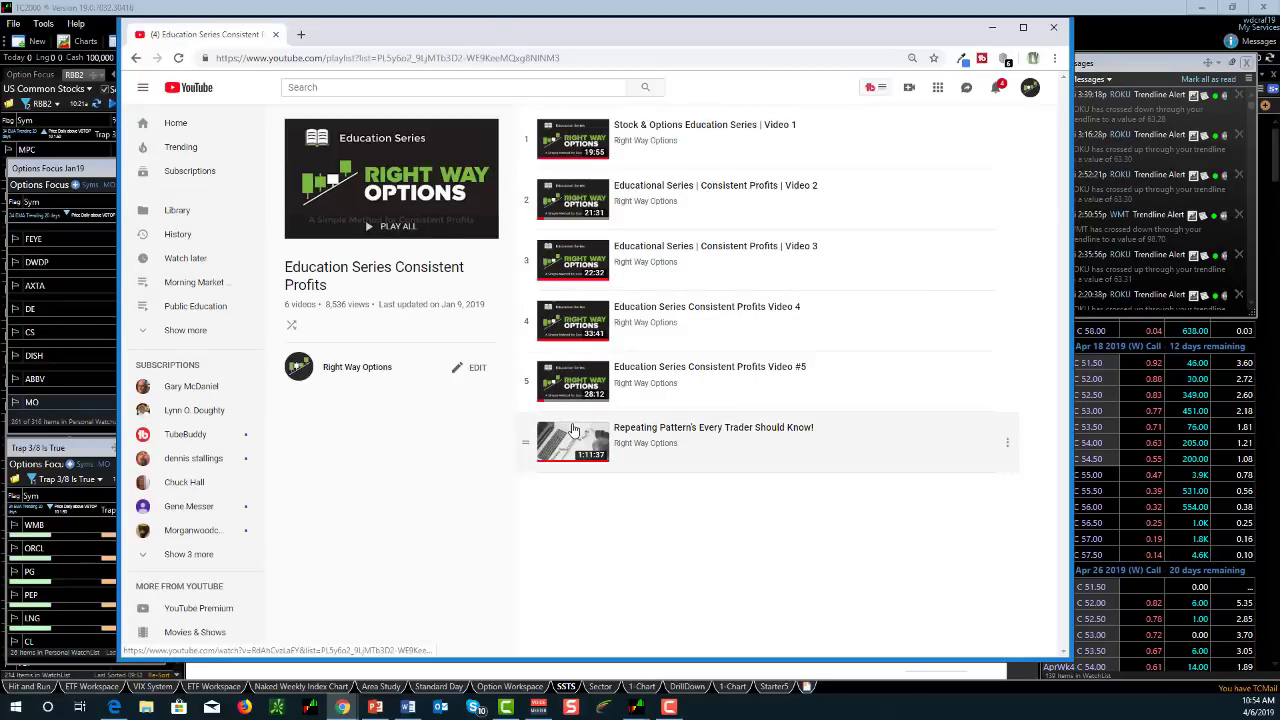
{"action": "left_click", "coordinate": [583, 160]}
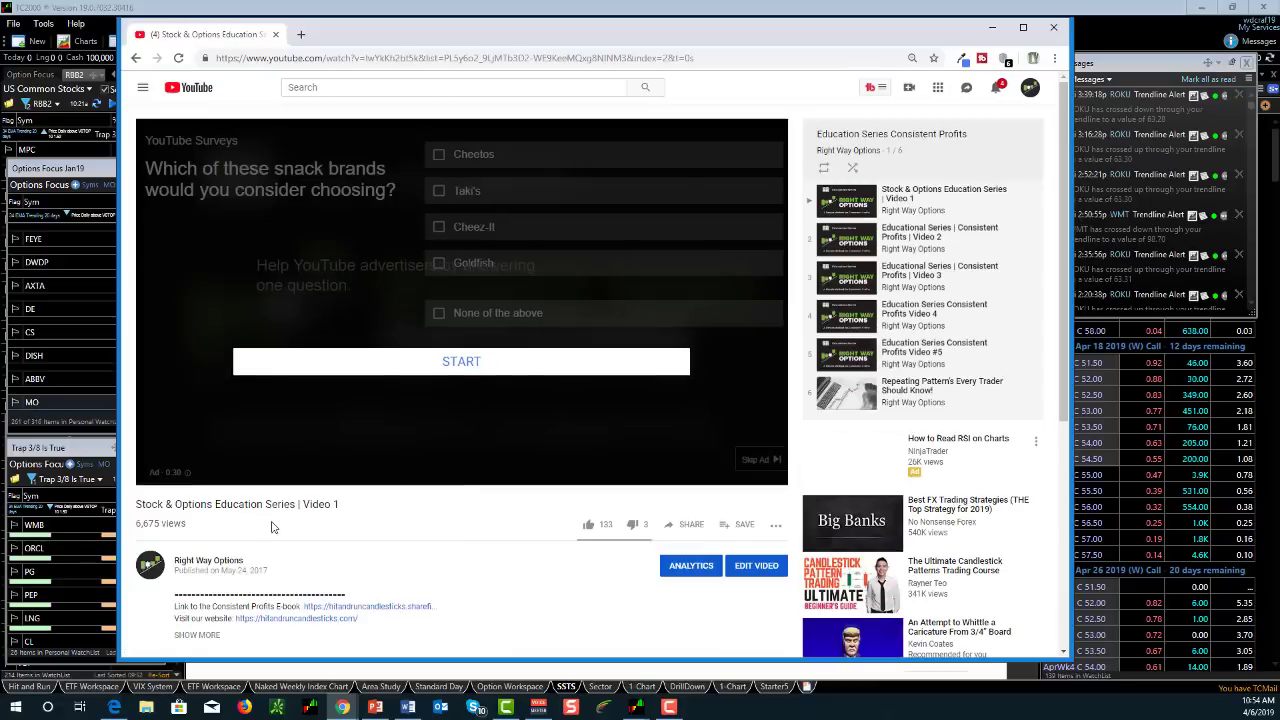
- Expand that video's full description, then go back twice to the channel's Playlists page
{"action": "scroll", "coordinate": [248, 444], "scroll_direction": "down", "scroll_amount": 2}
{"action": "scroll", "coordinate": [337, 363], "scroll_direction": "down", "scroll_amount": 3}
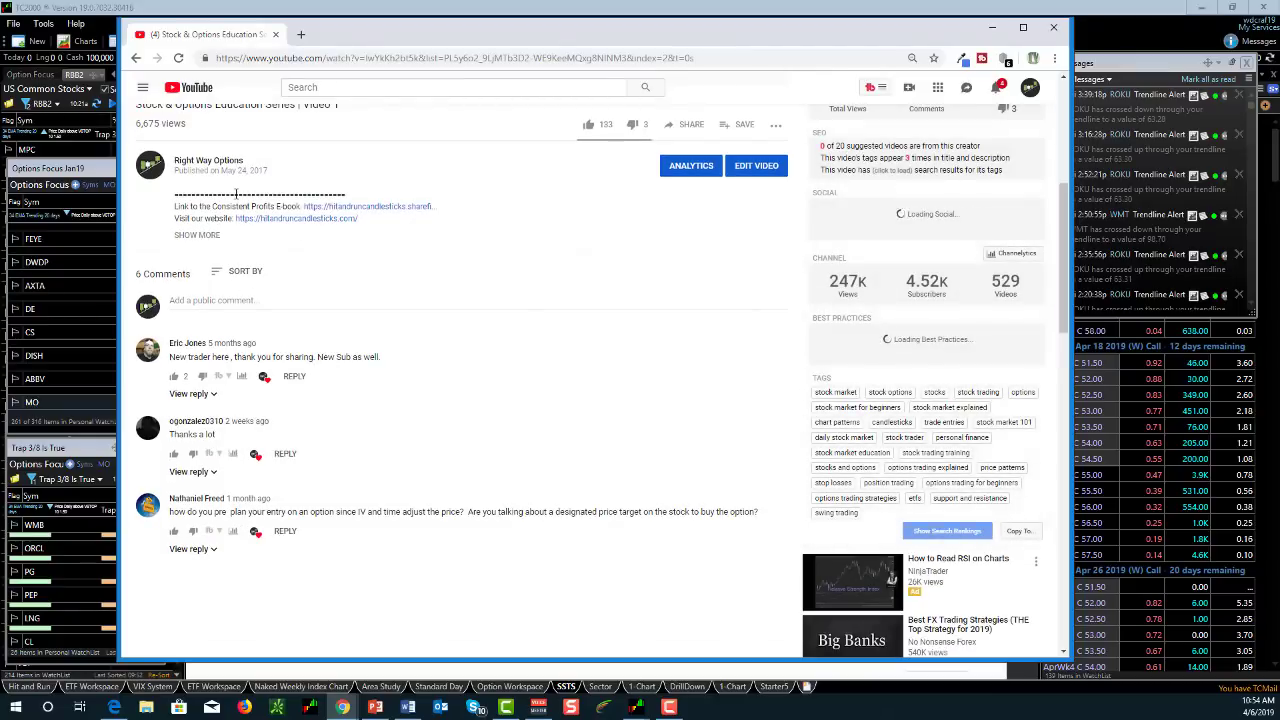
{"action": "scroll", "coordinate": [423, 263], "scroll_direction": "up", "scroll_amount": 2}
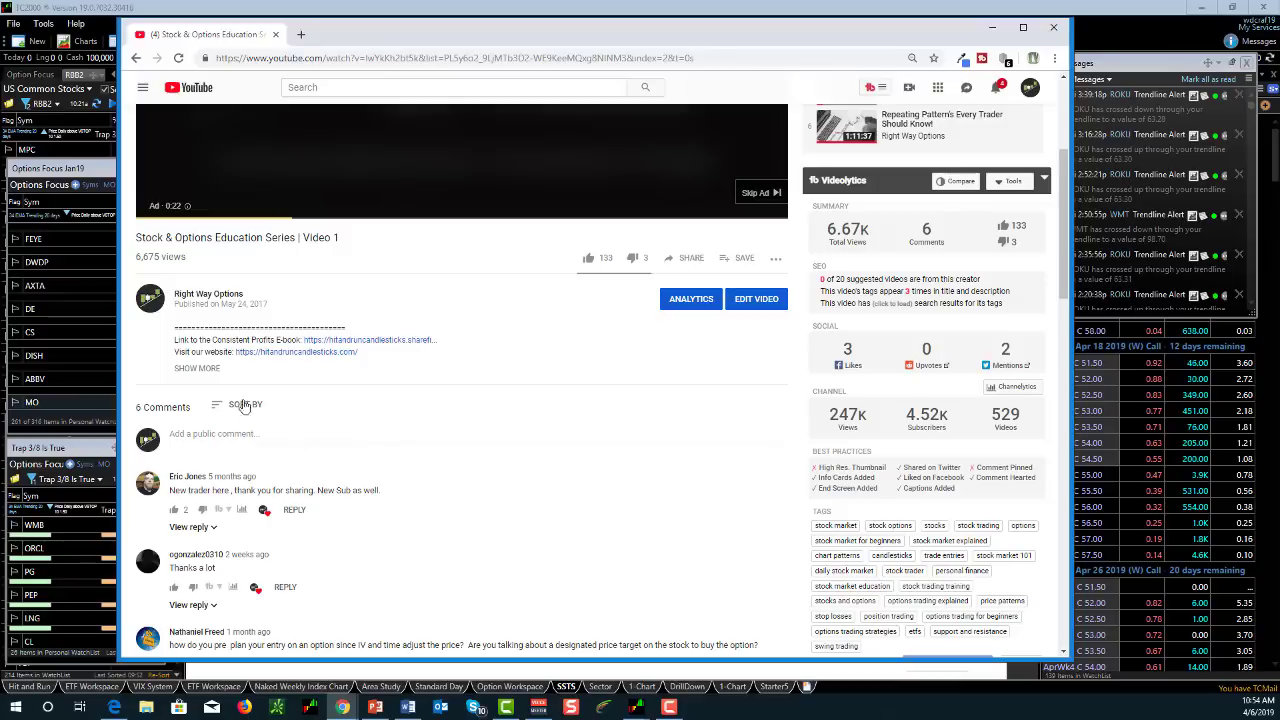
{"action": "left_click", "coordinate": [200, 369]}
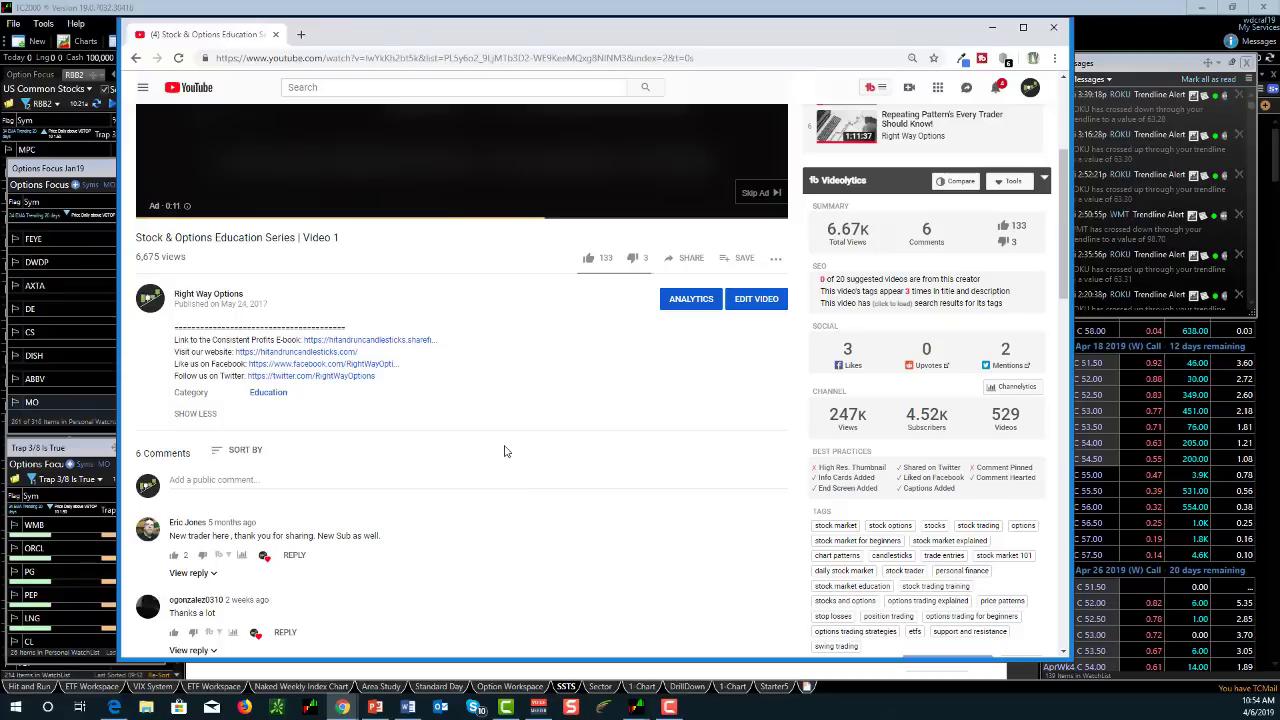
{"action": "left_click", "coordinate": [137, 59]}
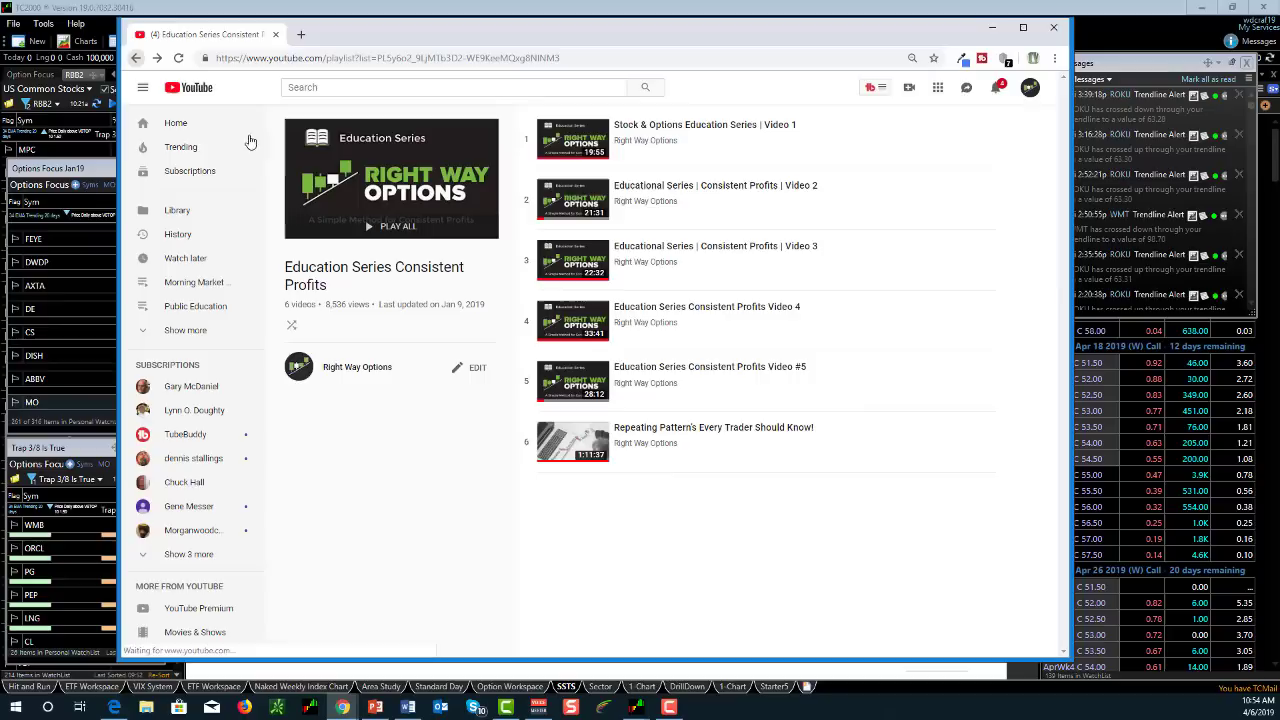
{"action": "left_click", "coordinate": [134, 60]}
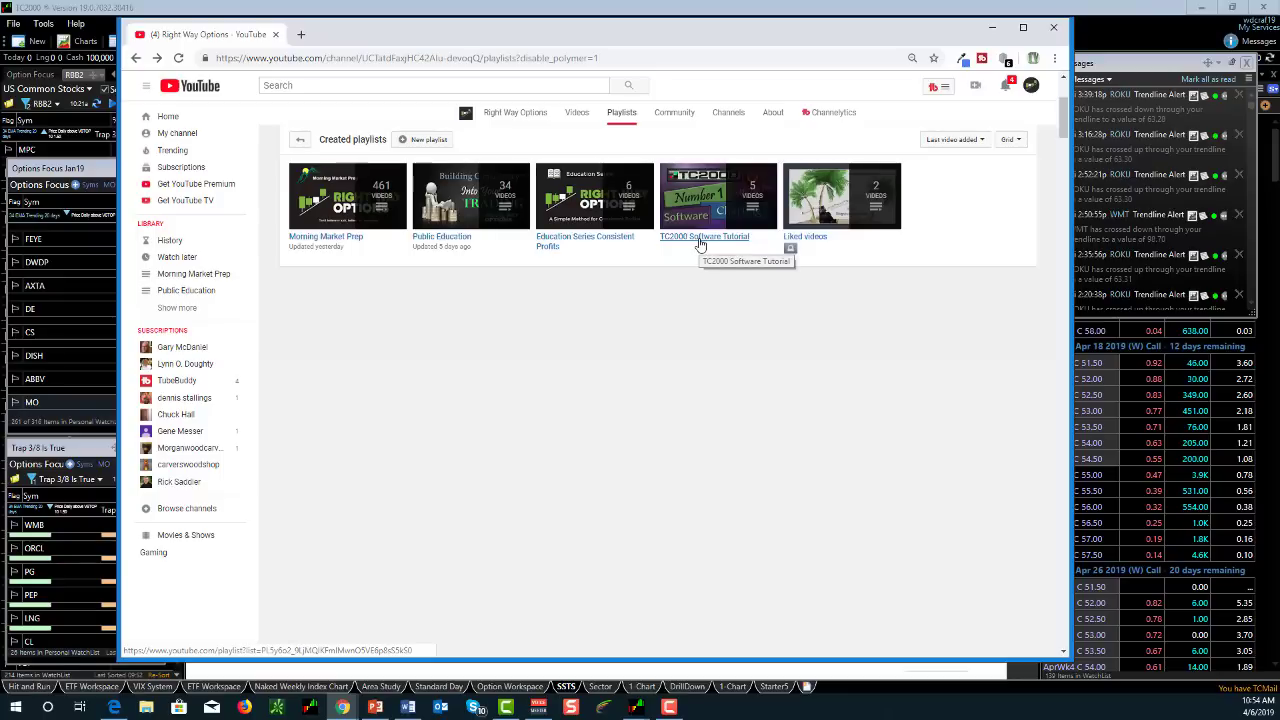
- Read the TC2000 Introduction video's full description, then return to the TC2000 Software Tutorial playlist
{"action": "left_click", "coordinate": [701, 240]}
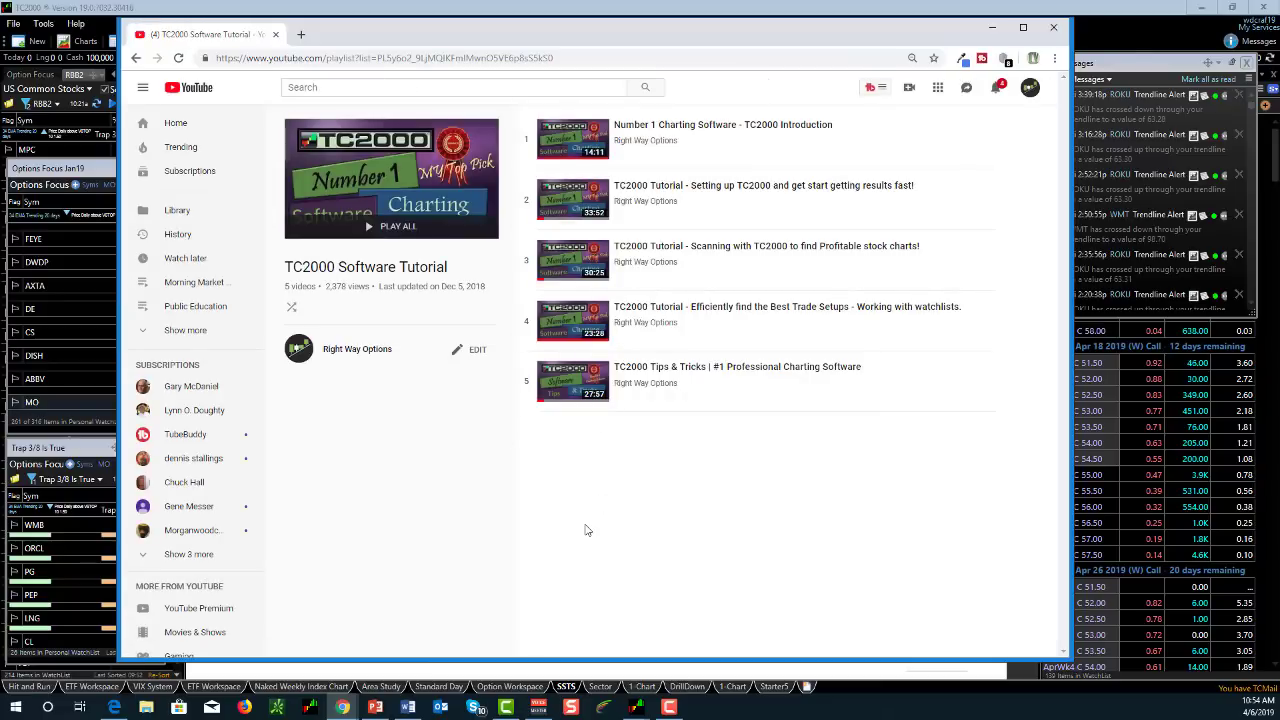
{"action": "left_click", "coordinate": [576, 146]}
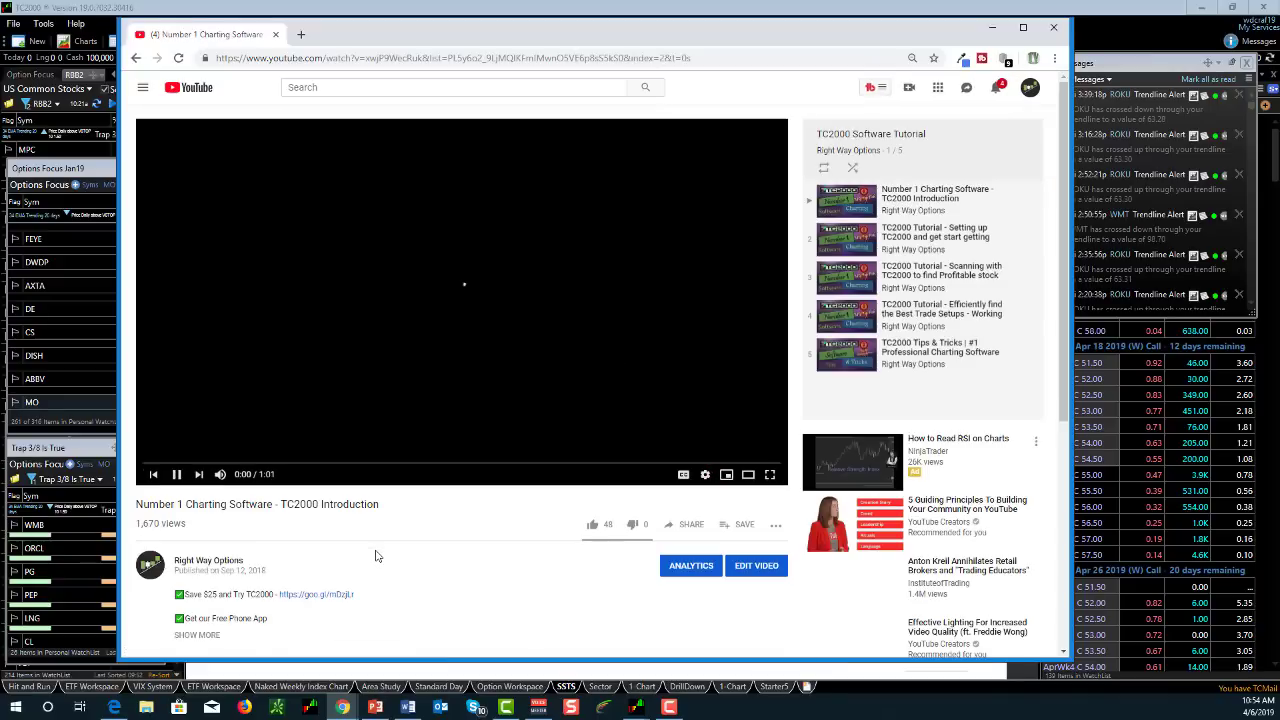
{"action": "scroll", "coordinate": [376, 556], "scroll_direction": "down", "scroll_amount": 2}
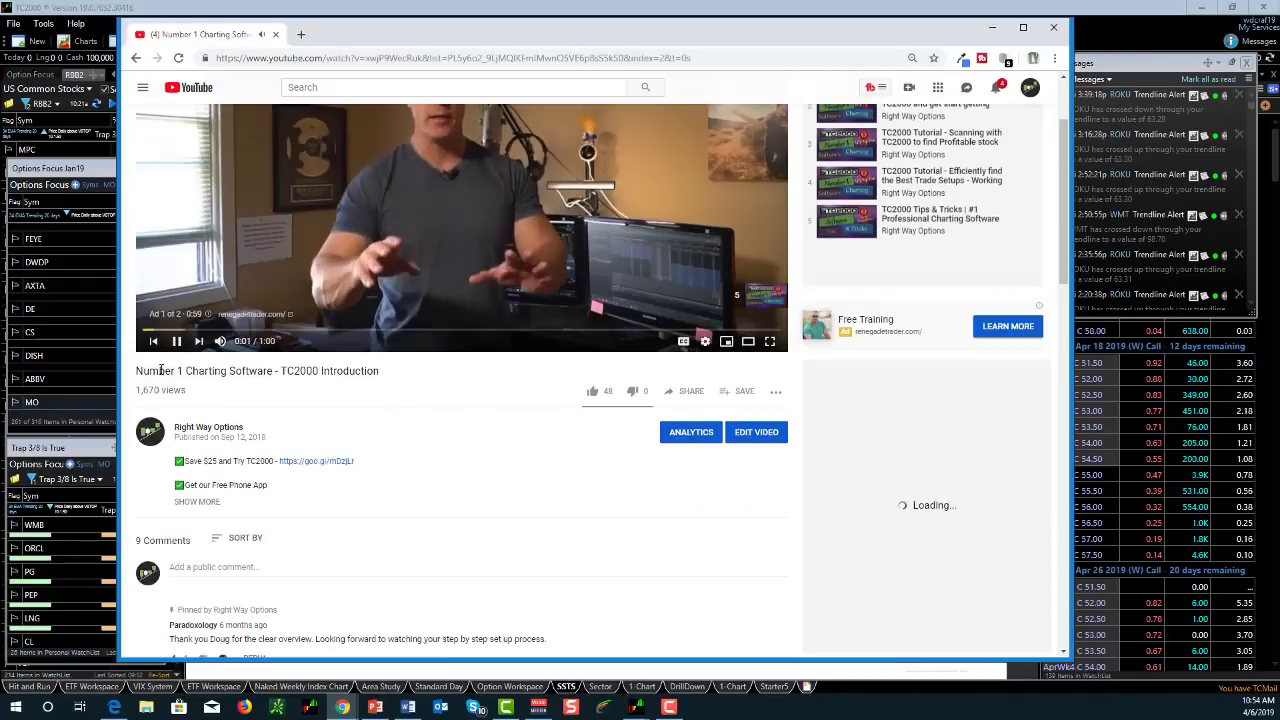
{"action": "scroll", "coordinate": [337, 501], "scroll_direction": "down", "scroll_amount": 2}
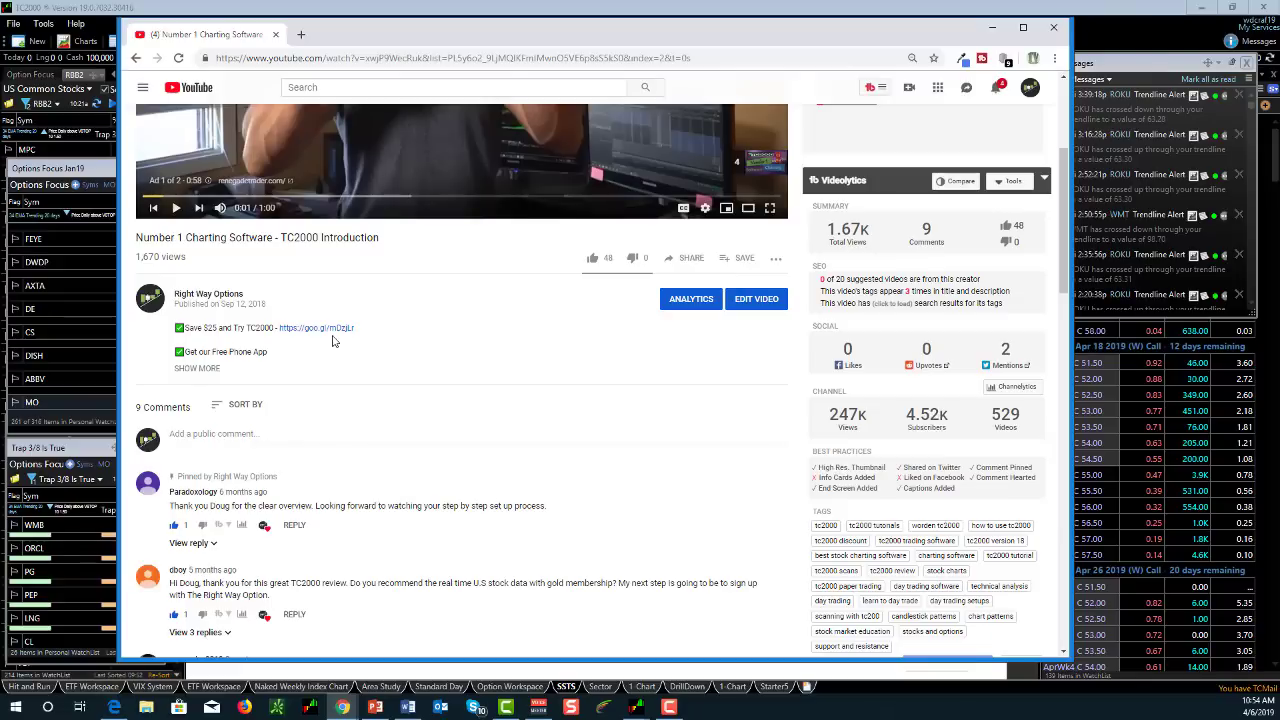
{"action": "left_click", "coordinate": [200, 369]}
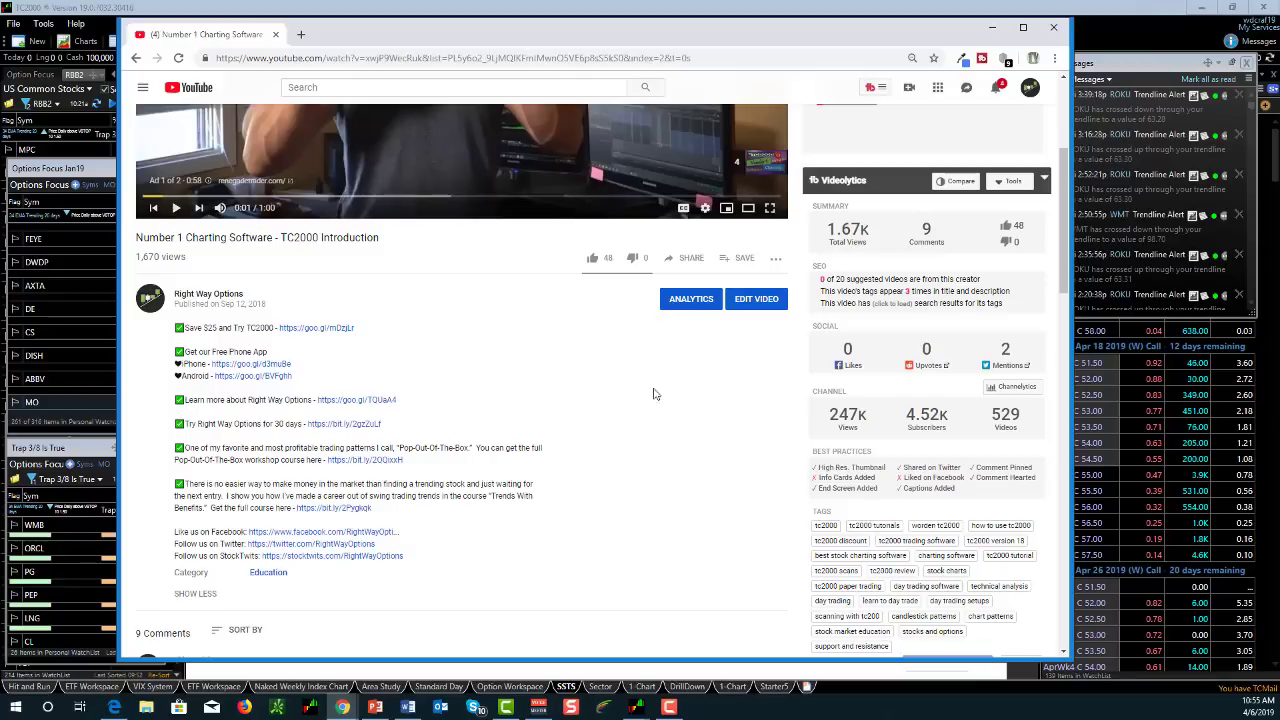
{"action": "left_click", "coordinate": [136, 58]}
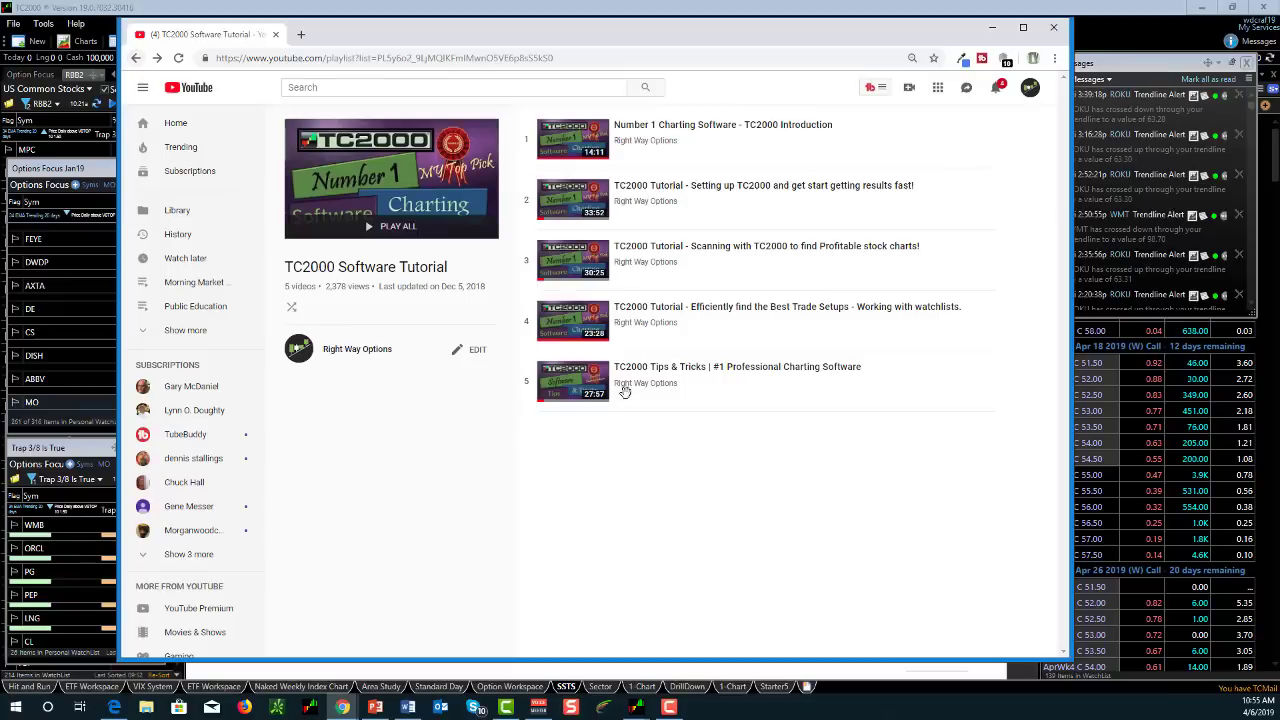
- Open Setting up TC2000, pause the ad, expand its description, and return to the playlist
{"action": "left_click", "coordinate": [558, 208]}
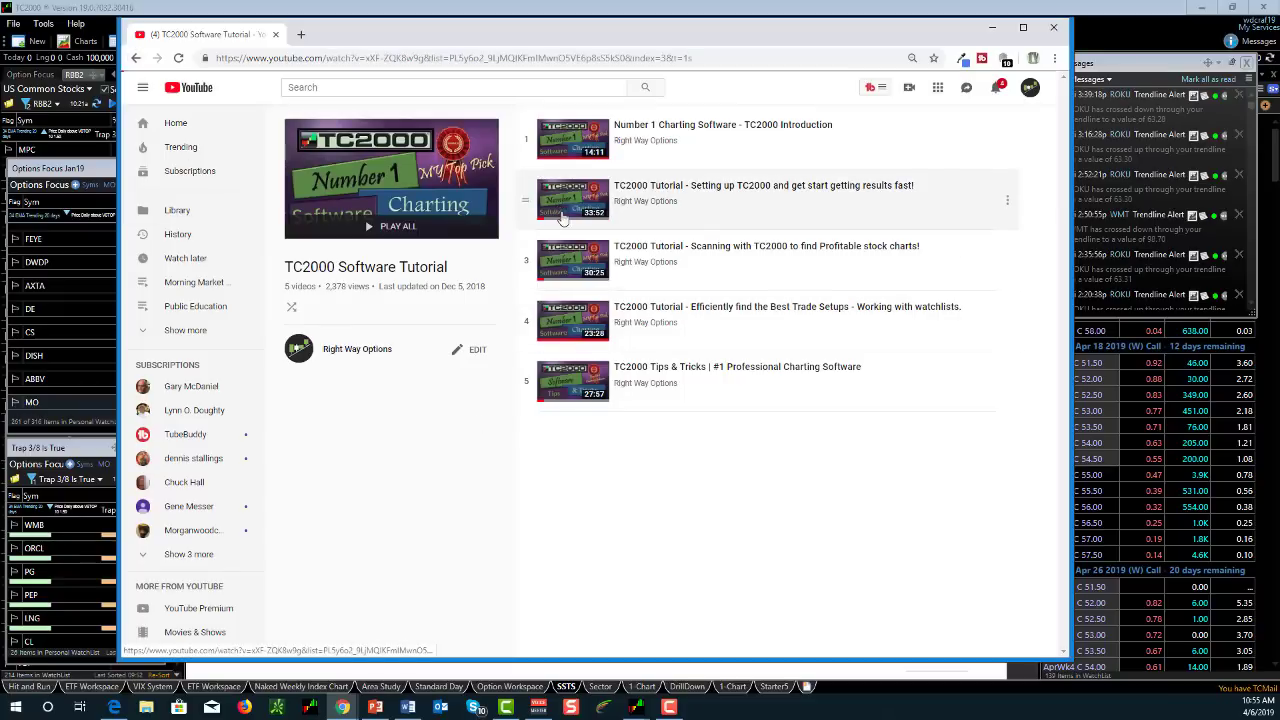
{"action": "scroll", "coordinate": [445, 548], "scroll_direction": "down", "scroll_amount": 3}
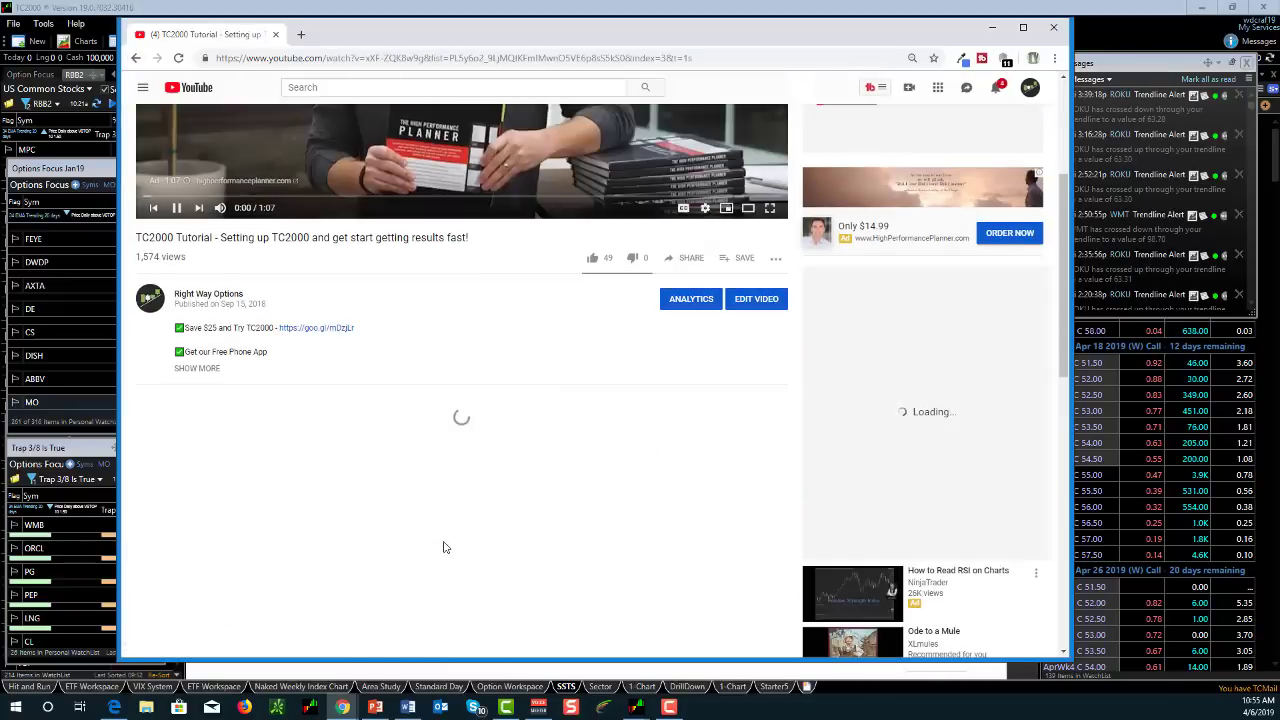
{"action": "left_click", "coordinate": [176, 208]}
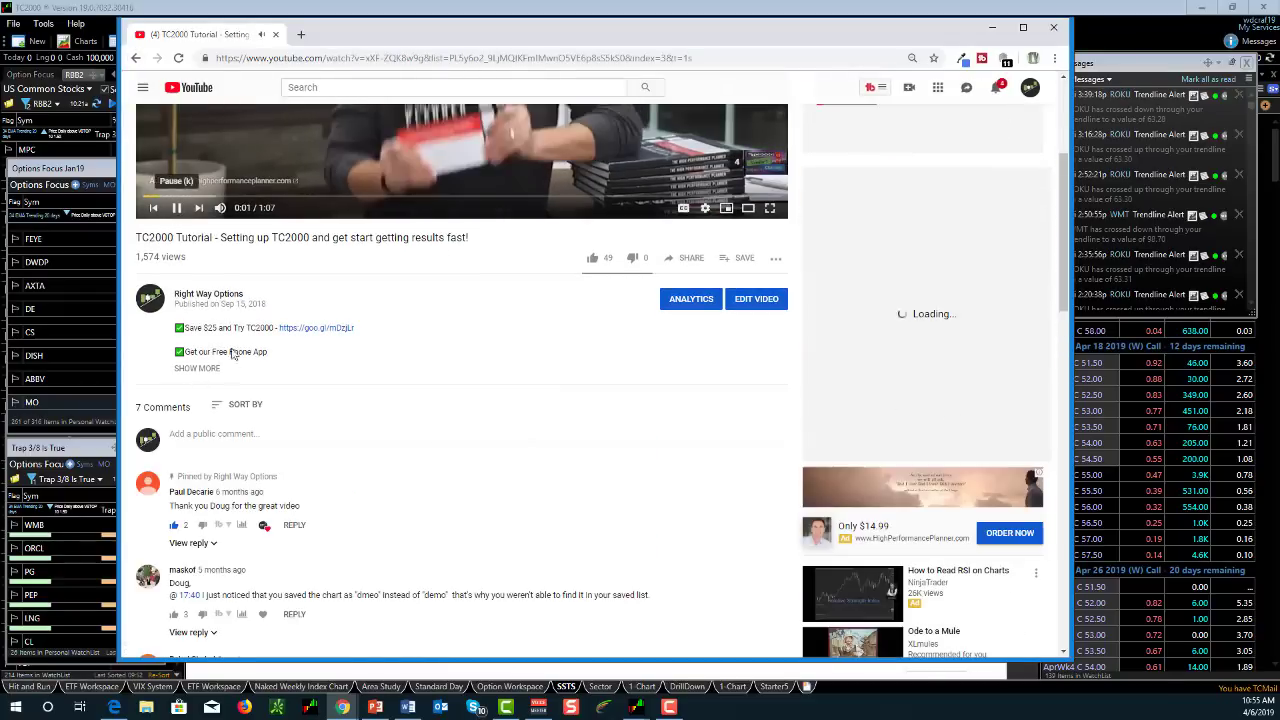
{"action": "left_click", "coordinate": [200, 368]}
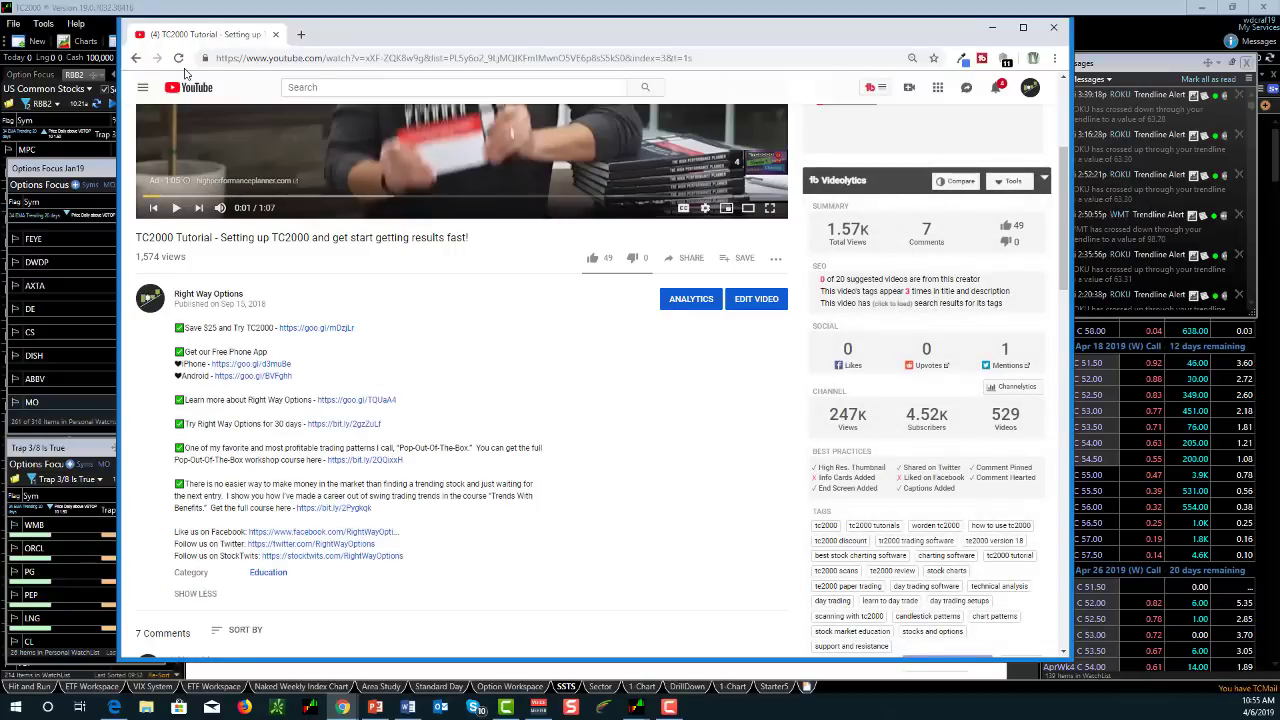
{"action": "left_click", "coordinate": [136, 57]}
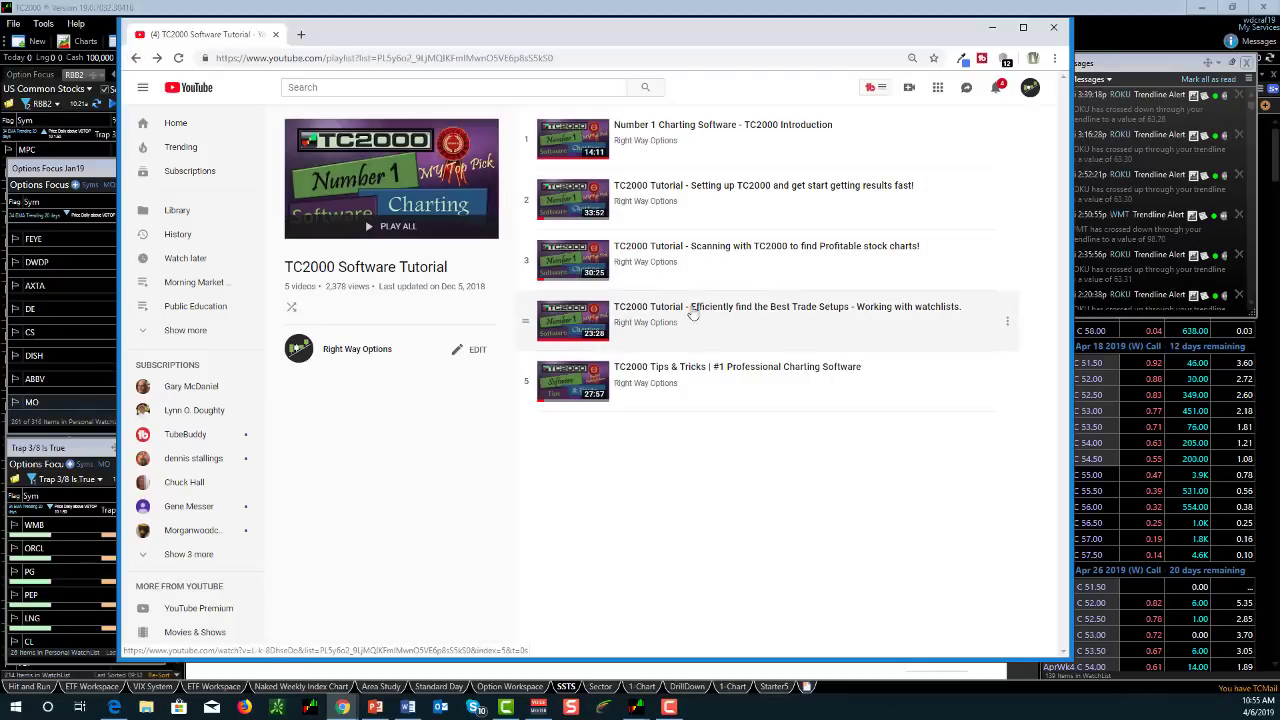
- Expand the Scanning with TC2000 video's description, then go back twice to the channel's Playlists page
{"action": "left_click", "coordinate": [760, 252]}
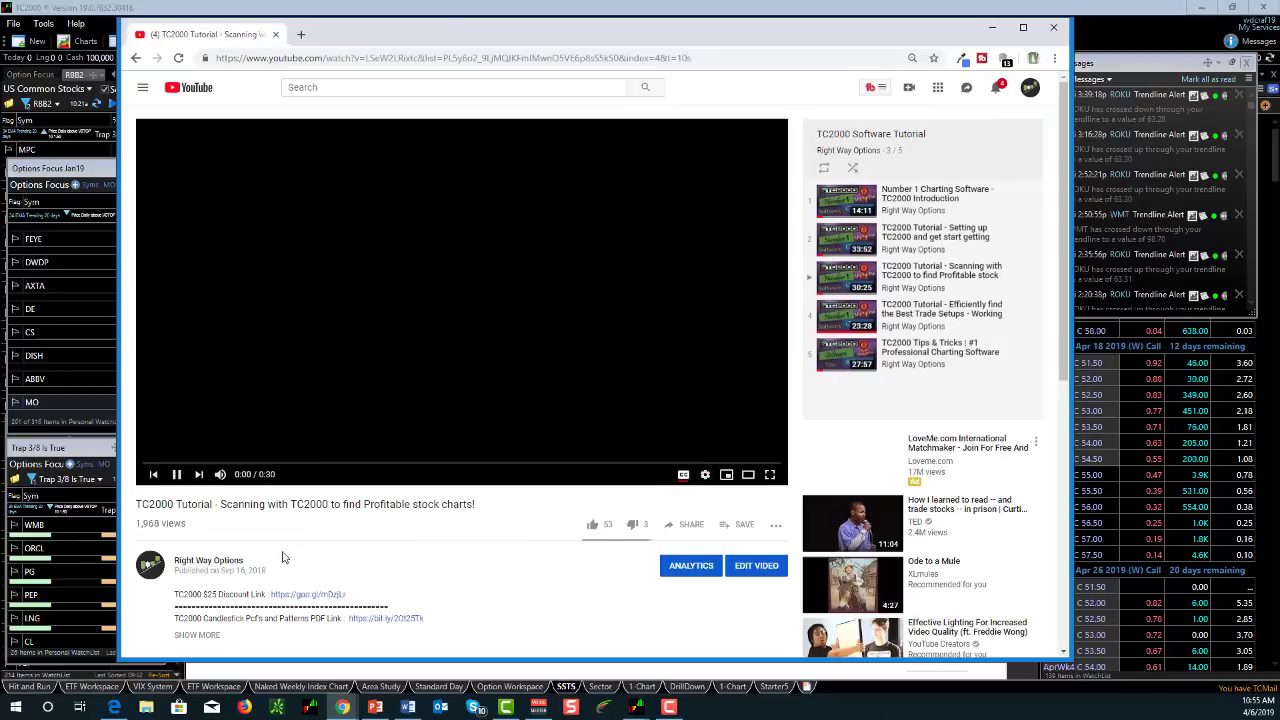
{"action": "scroll", "coordinate": [371, 528], "scroll_direction": "down", "scroll_amount": 2}
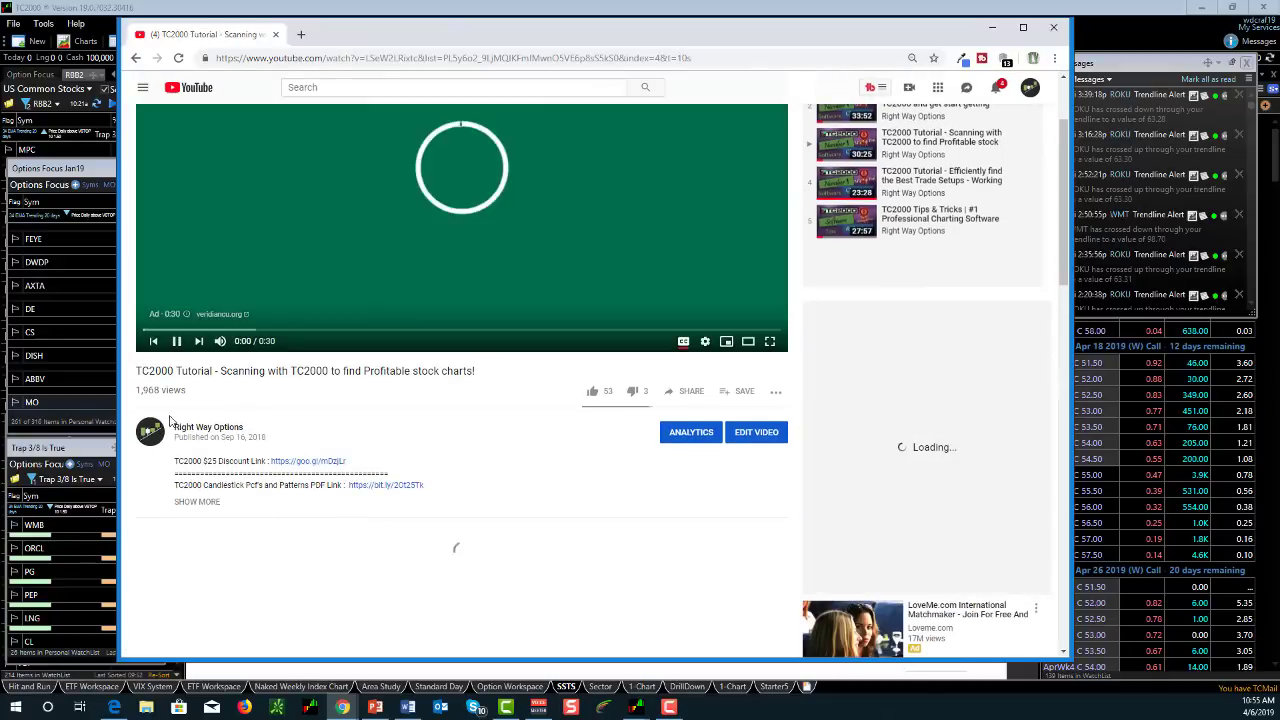
{"action": "scroll", "coordinate": [285, 390], "scroll_direction": "down", "scroll_amount": 3}
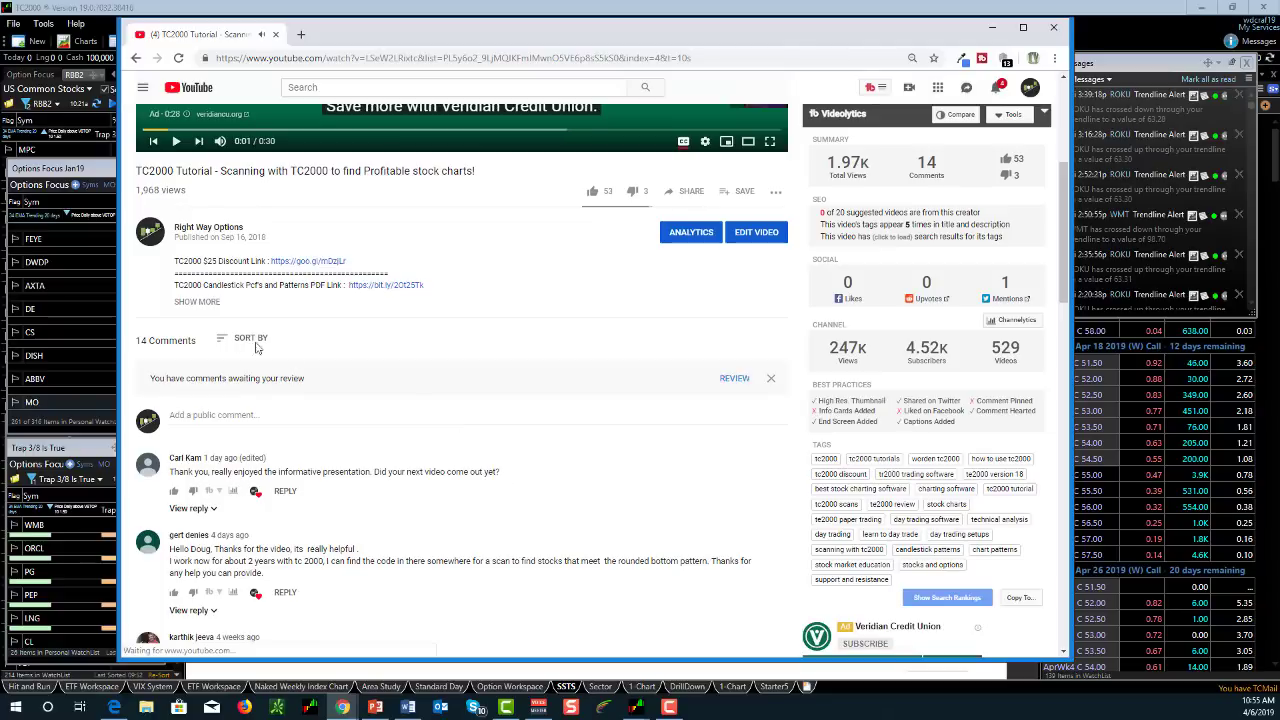
{"action": "left_click", "coordinate": [206, 303]}
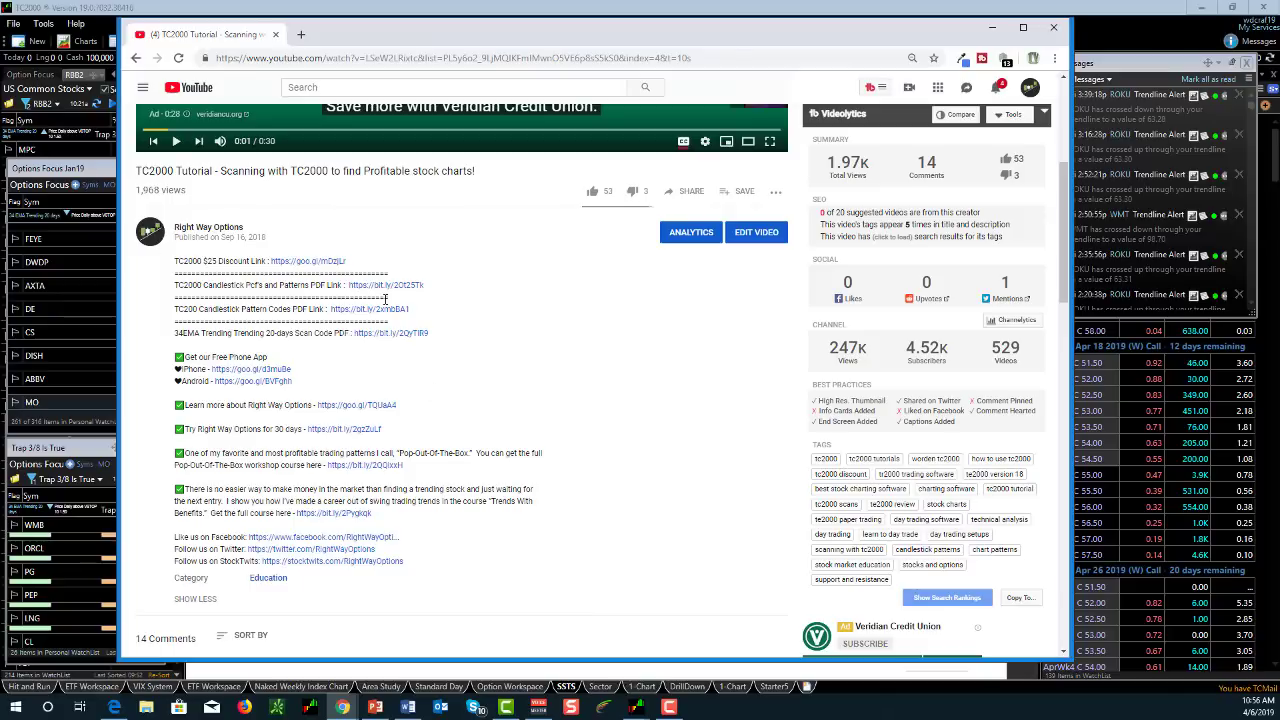
{"action": "scroll", "coordinate": [514, 303], "scroll_direction": "up", "scroll_amount": 3}
{"action": "left_click", "coordinate": [133, 60]}
{"action": "left_click", "coordinate": [134, 58]}
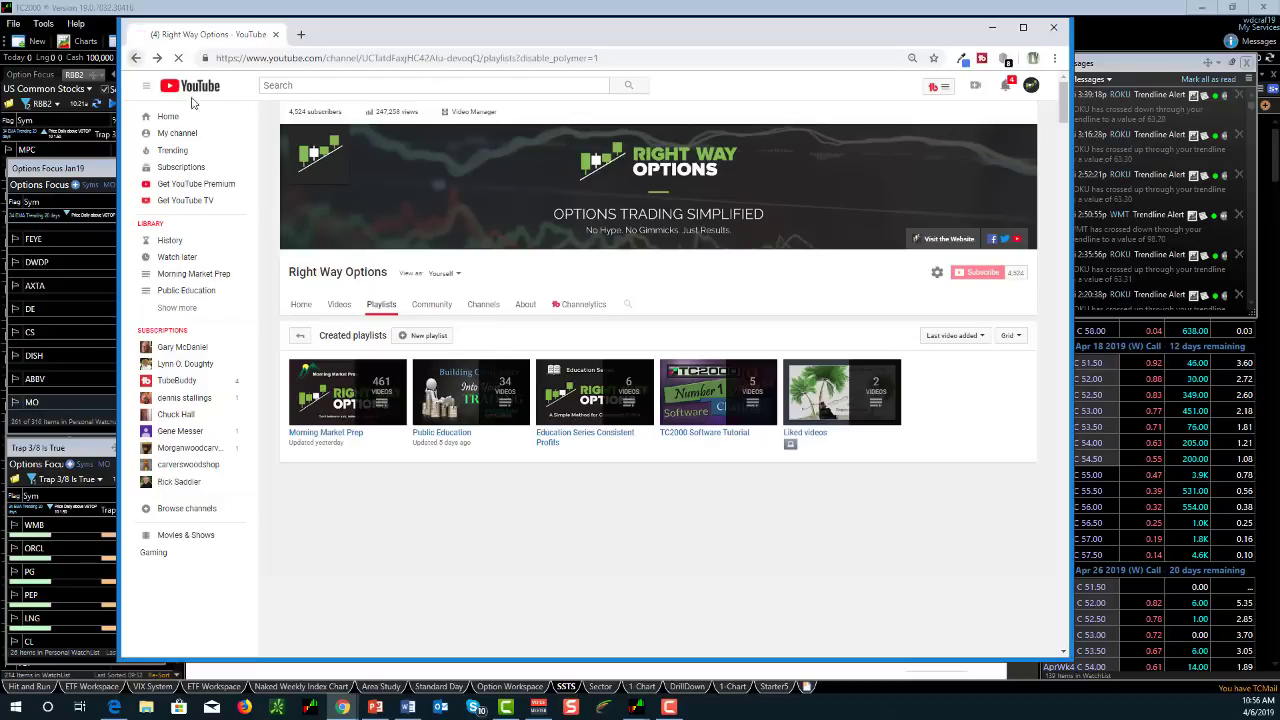
- Go back to the YouTube channel home page, browse it, then minimize Chrome to reveal the TC2000 MO chart
{"action": "left_click", "coordinate": [136, 57]}
{"action": "scroll", "coordinate": [367, 281], "scroll_direction": "down", "scroll_amount": 3}
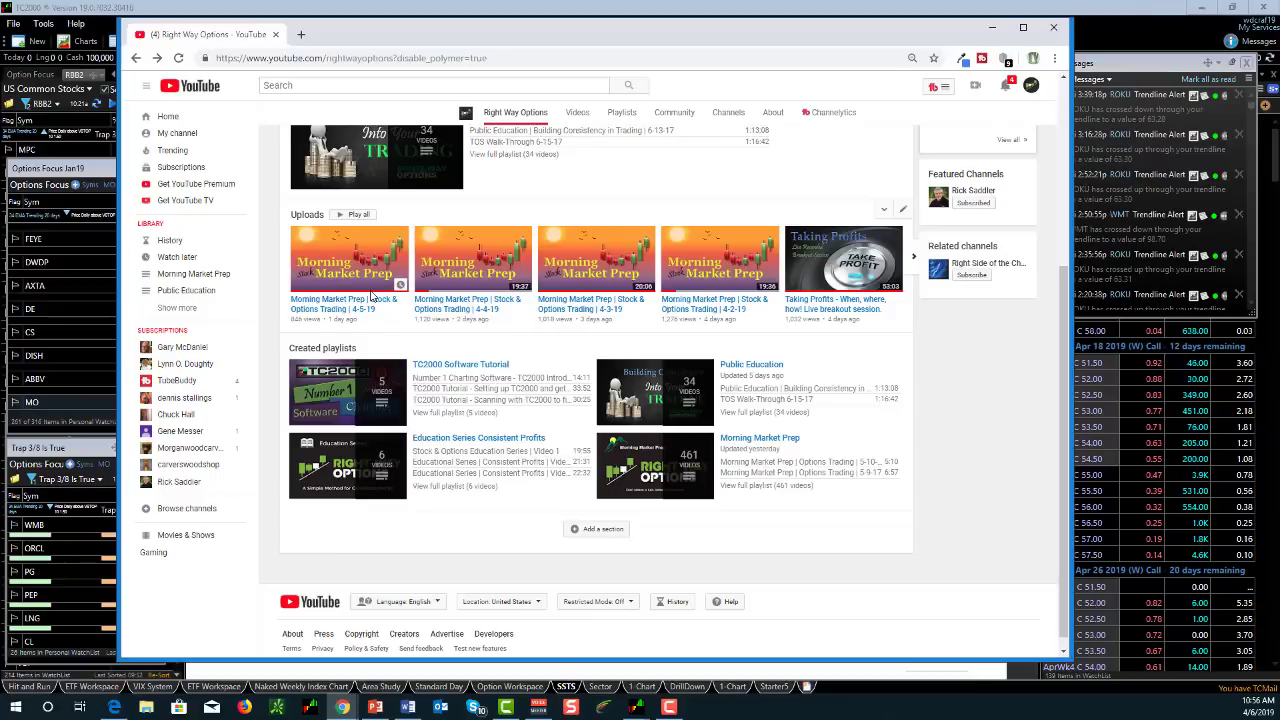
{"action": "scroll", "coordinate": [608, 295], "scroll_direction": "up", "scroll_amount": 3}
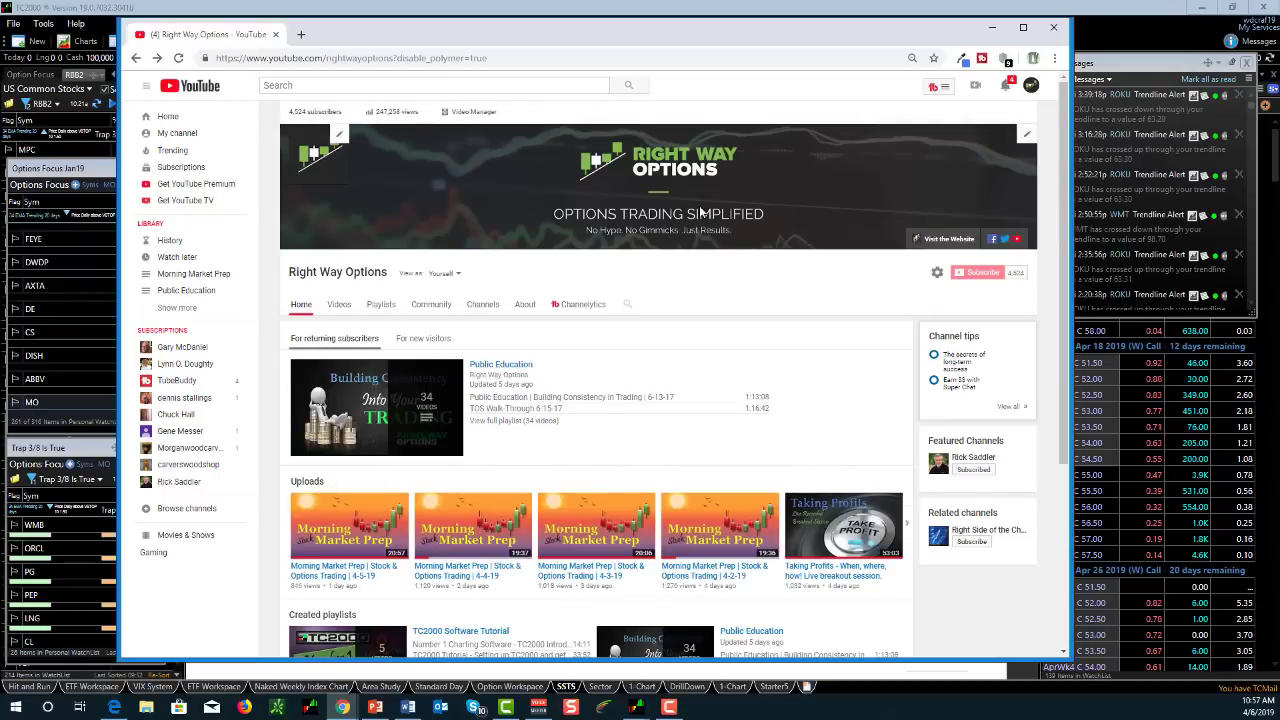
{"action": "left_click", "coordinate": [991, 27]}
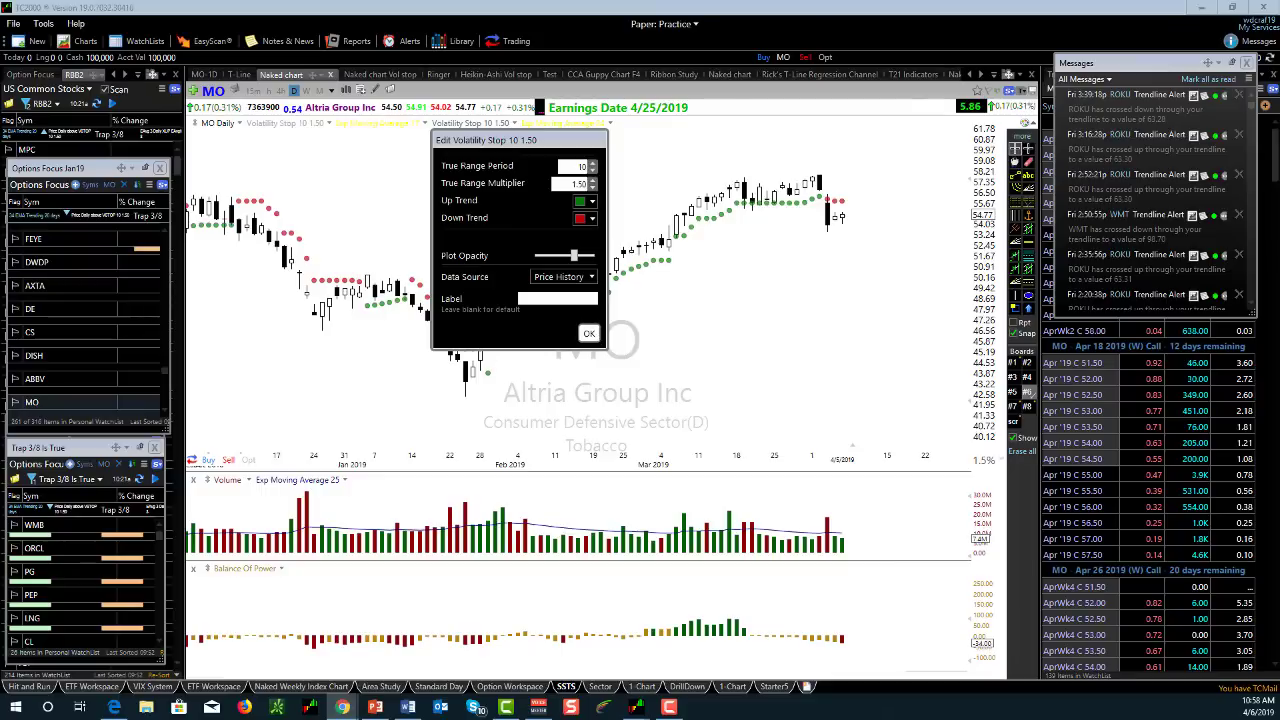
{"action": "left_click", "coordinate": [342, 707]}
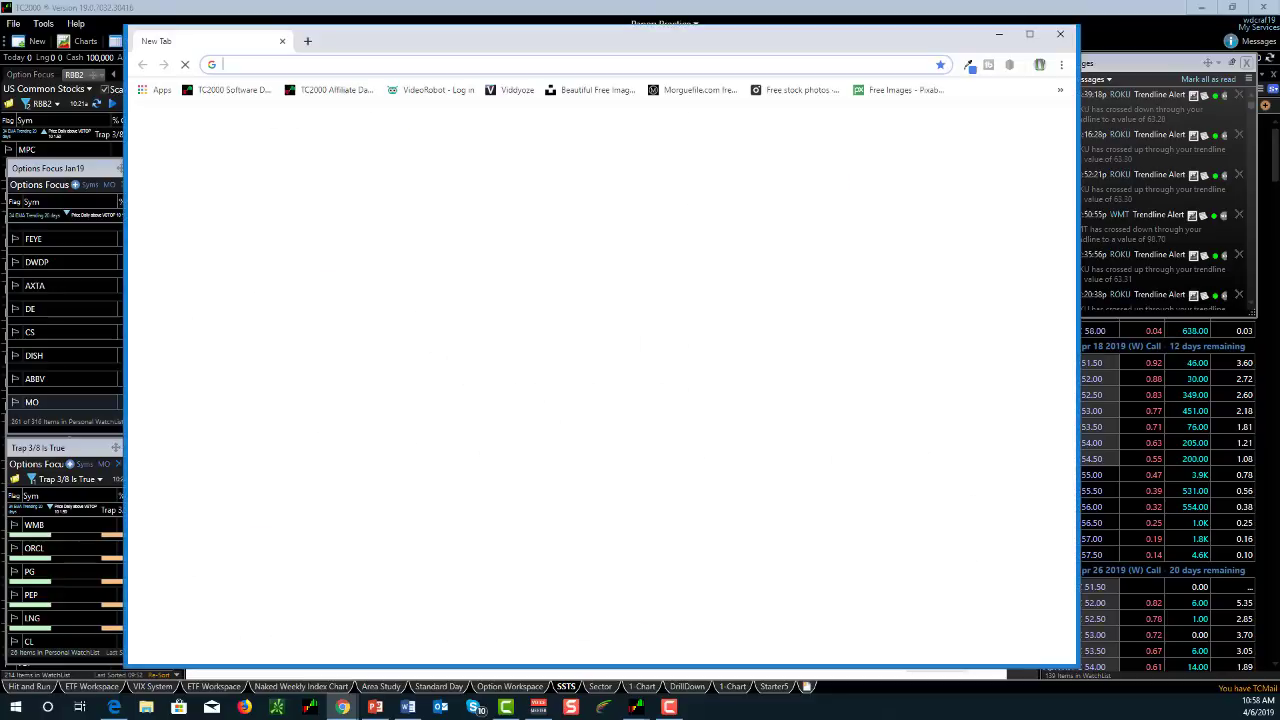
{"action": "left_click_drag", "start_coordinate": [394, 49], "coordinate": [444, 58]}
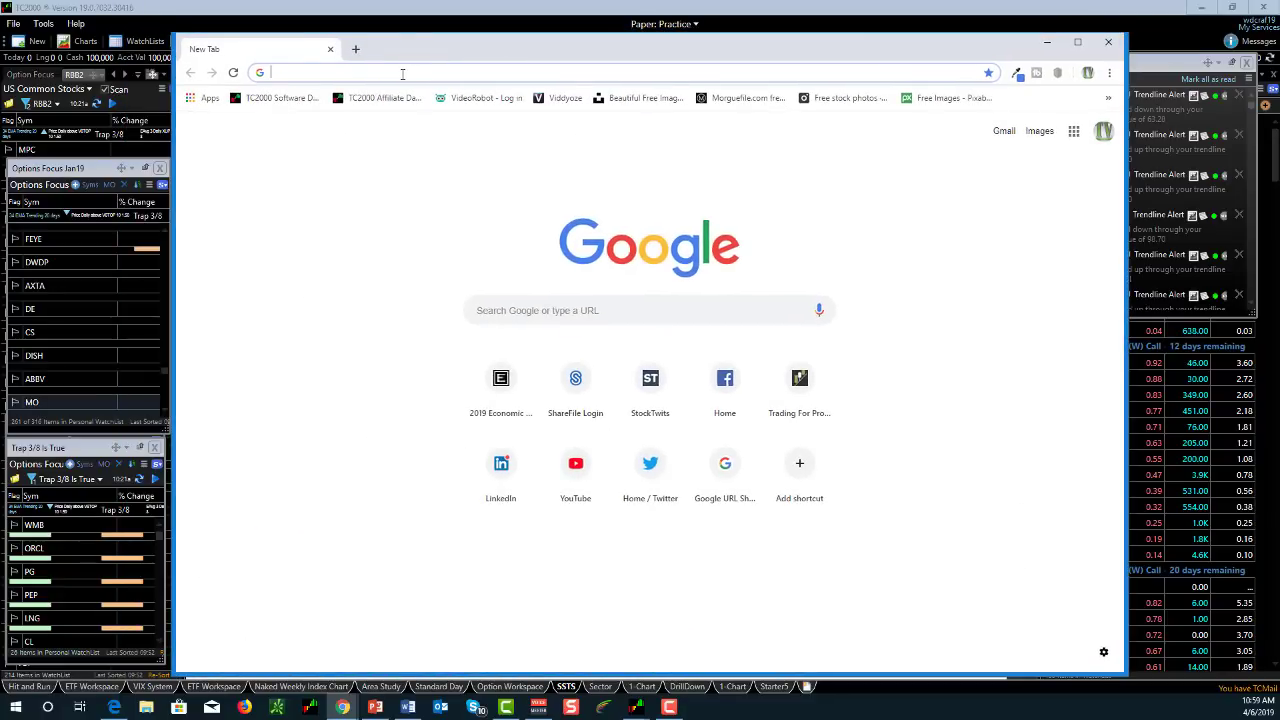
{"action": "left_click", "coordinate": [402, 73]}
{"action": "type", "text": "www."}
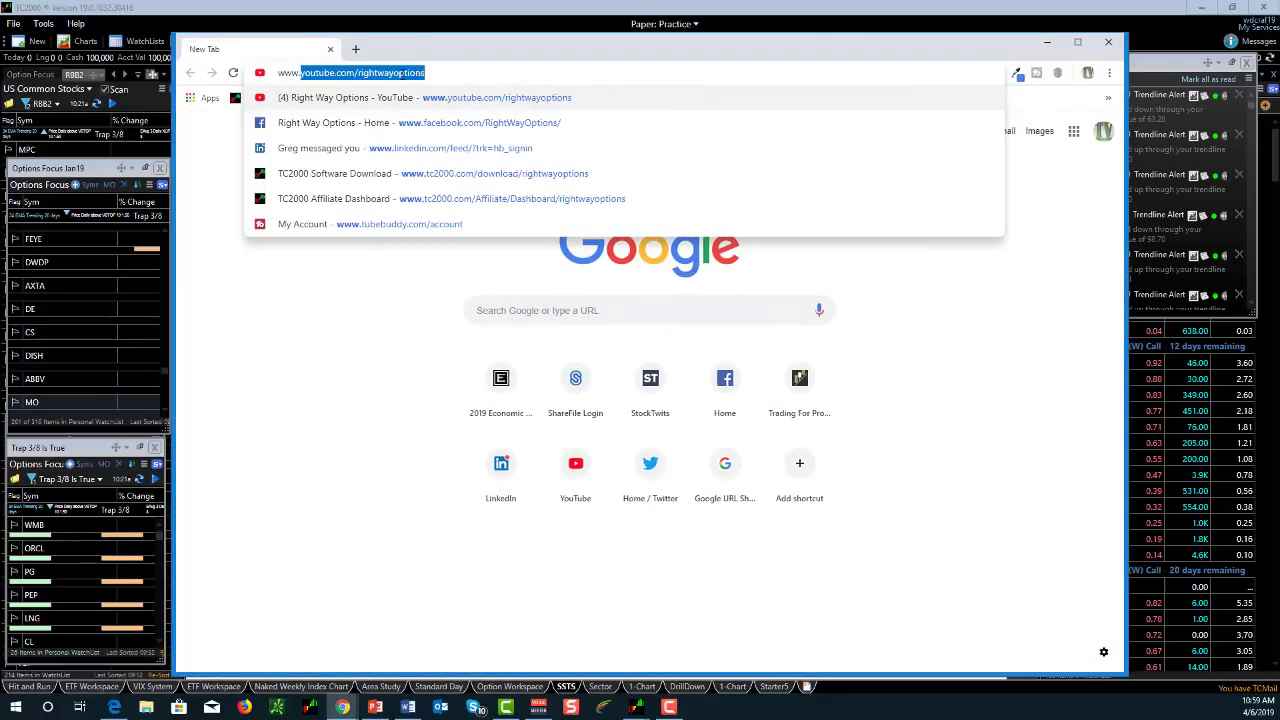
{"action": "type", "text": "worden."}
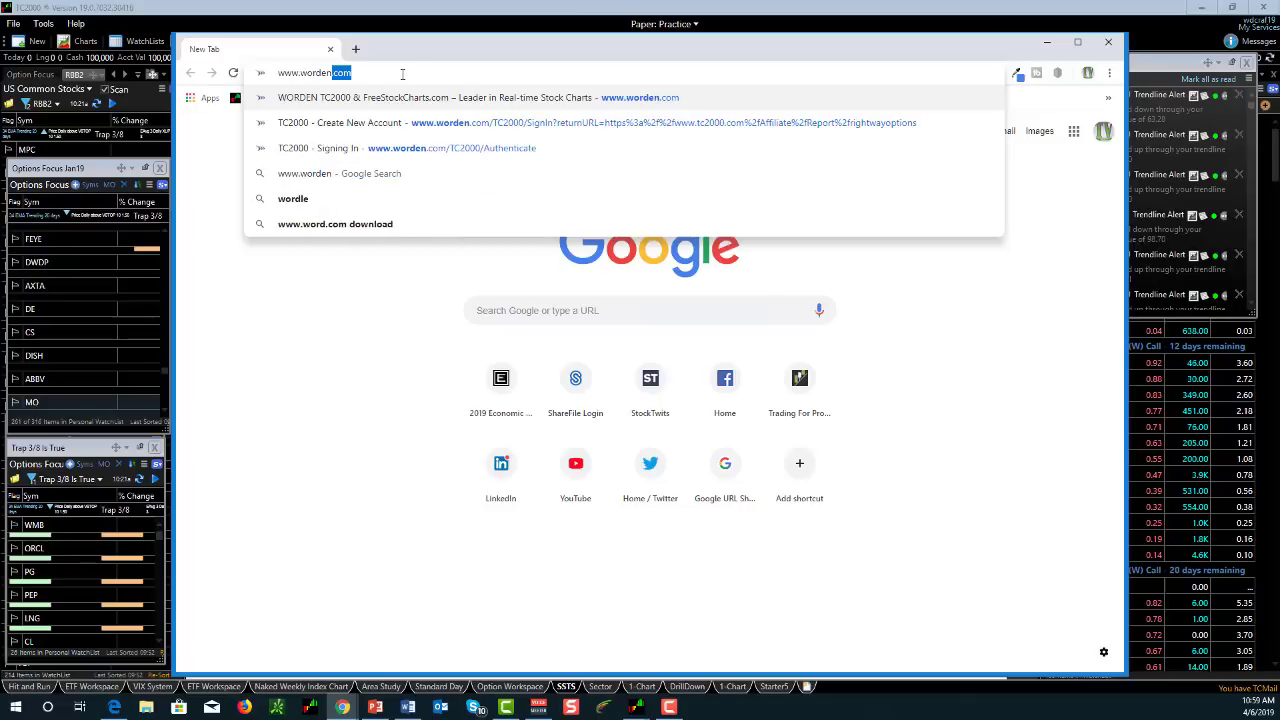
{"action": "type", "text": "com"}
{"action": "key", "text": "Return"}
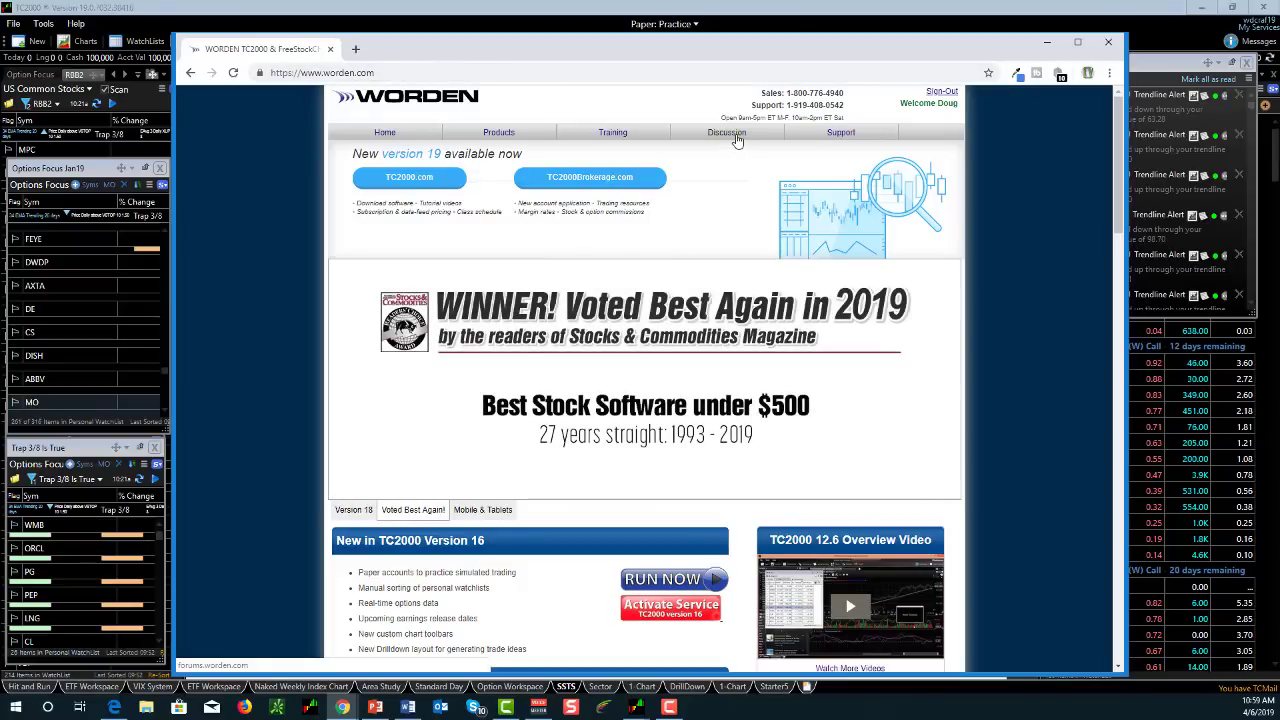
- Go to the Discussion forum search page, fill in 'worden' for verification and 'bullish engulfing' as the search term
{"action": "left_click", "coordinate": [737, 140]}
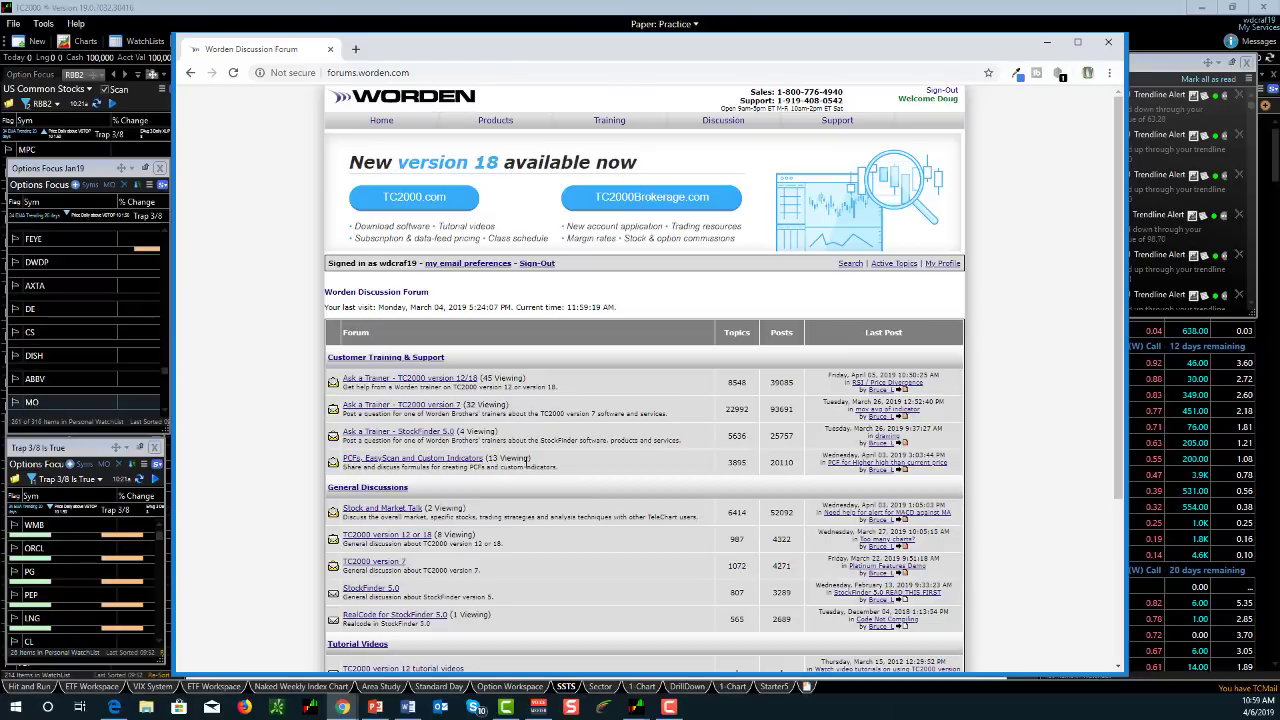
{"action": "left_click", "coordinate": [850, 264]}
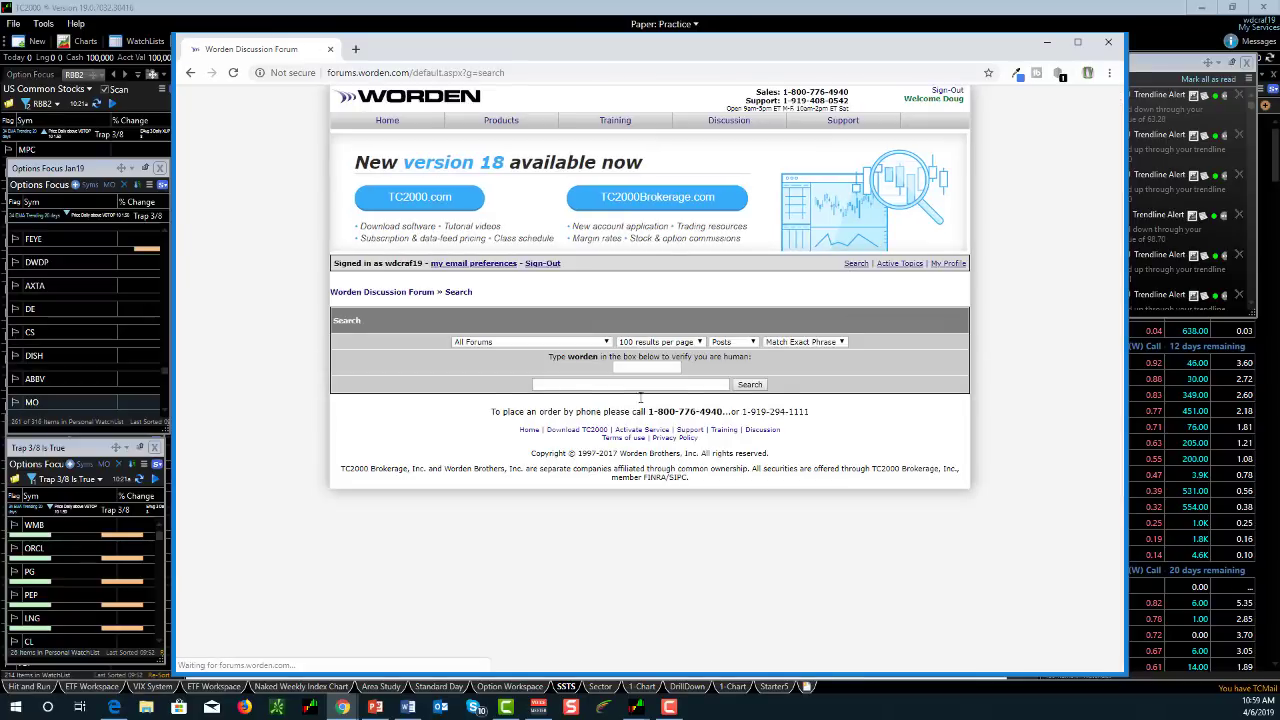
{"action": "left_click", "coordinate": [633, 366]}
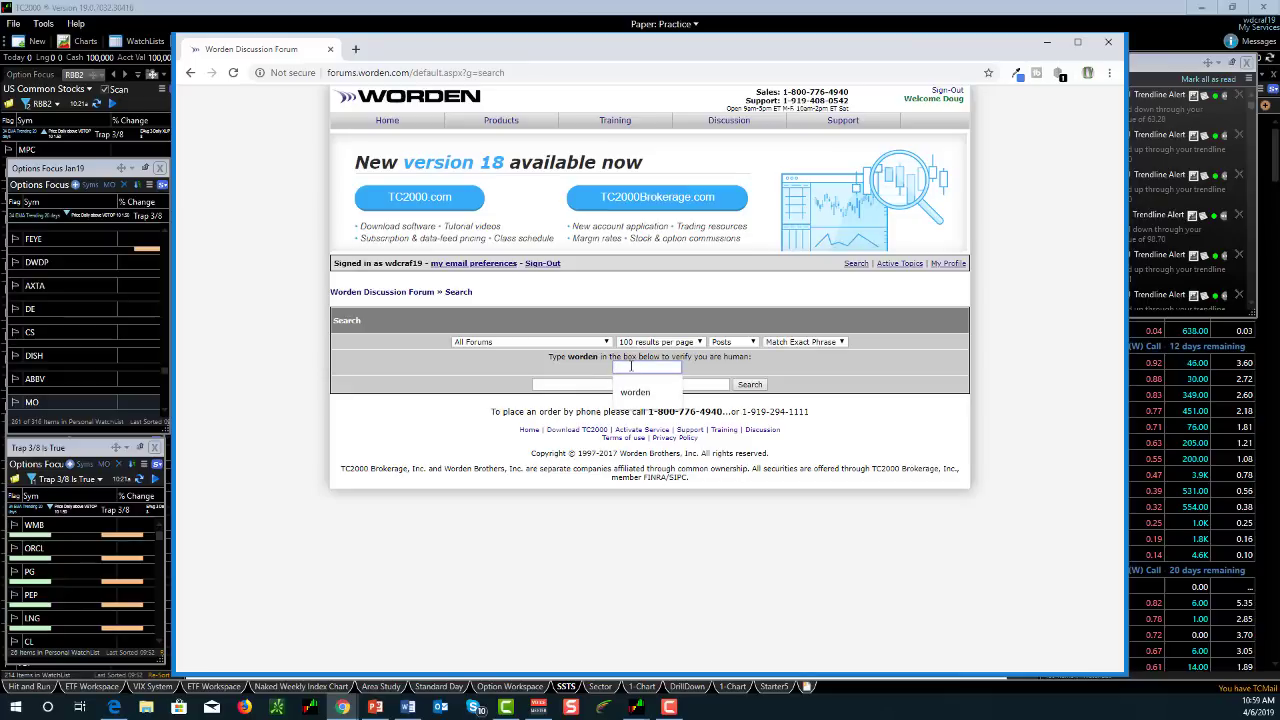
{"action": "left_click", "coordinate": [640, 392]}
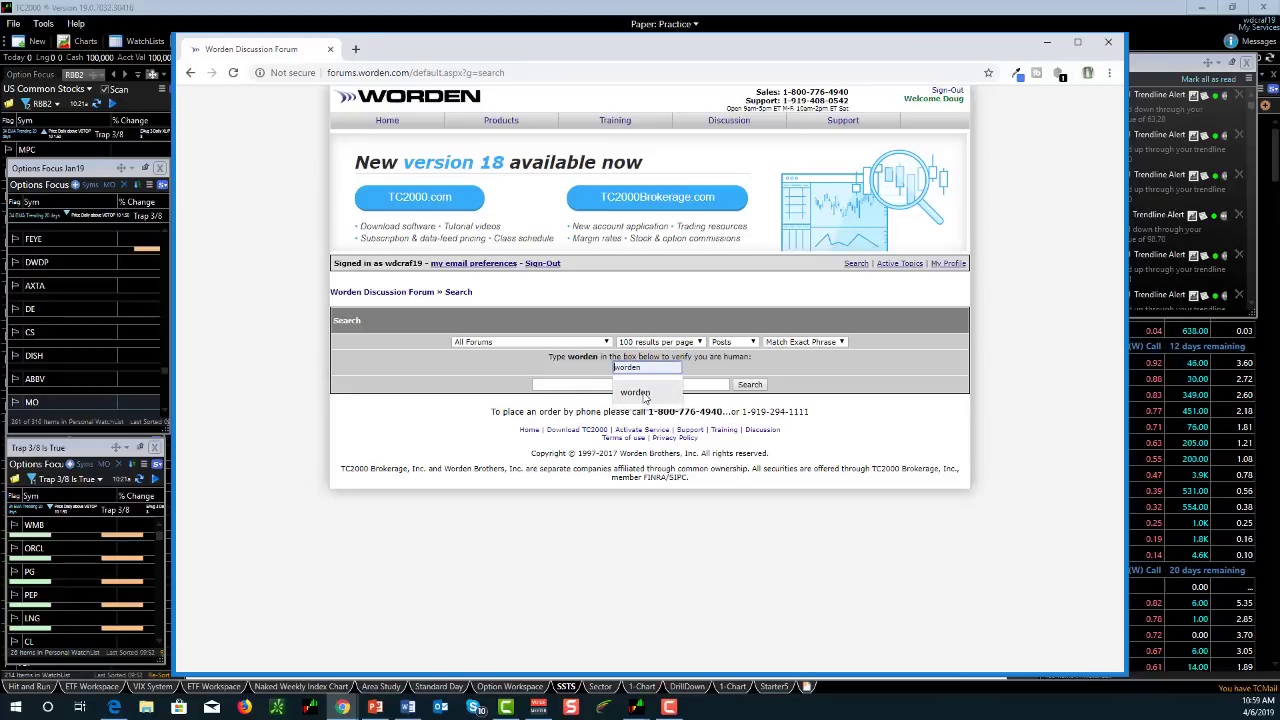
{"action": "left_click", "coordinate": [592, 385]}
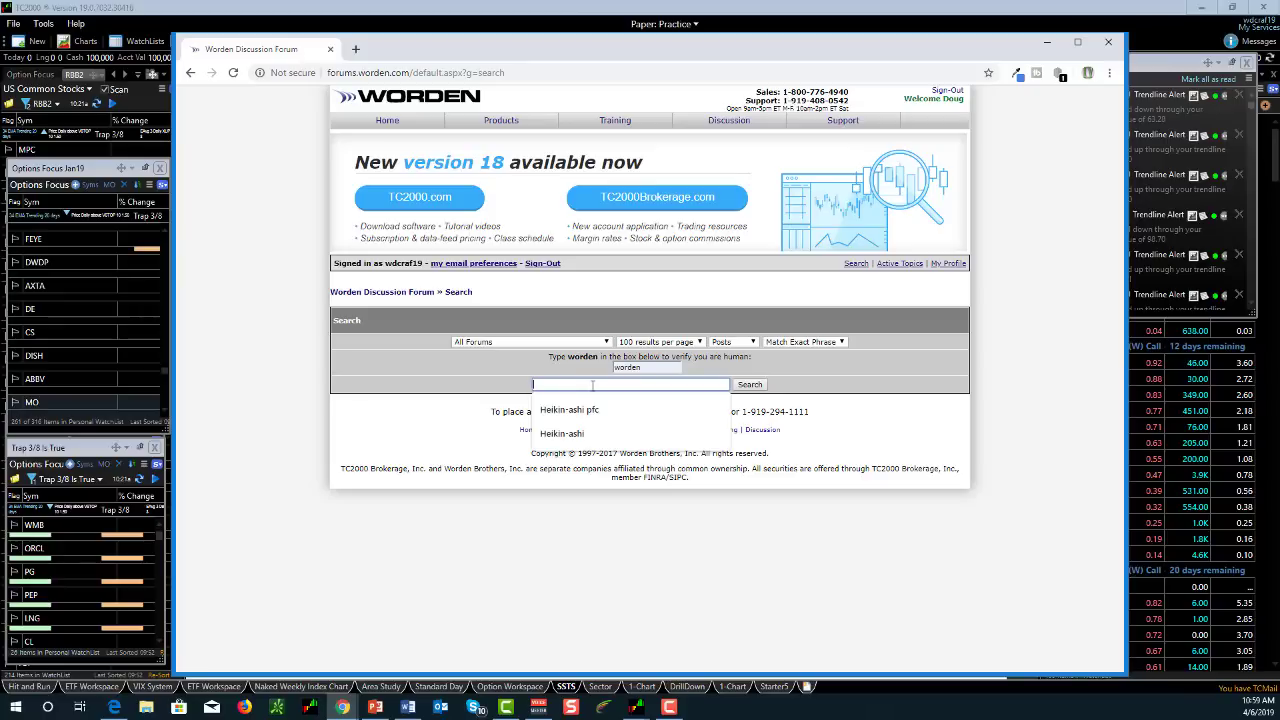
{"action": "type", "text": "bullish engulfing"}
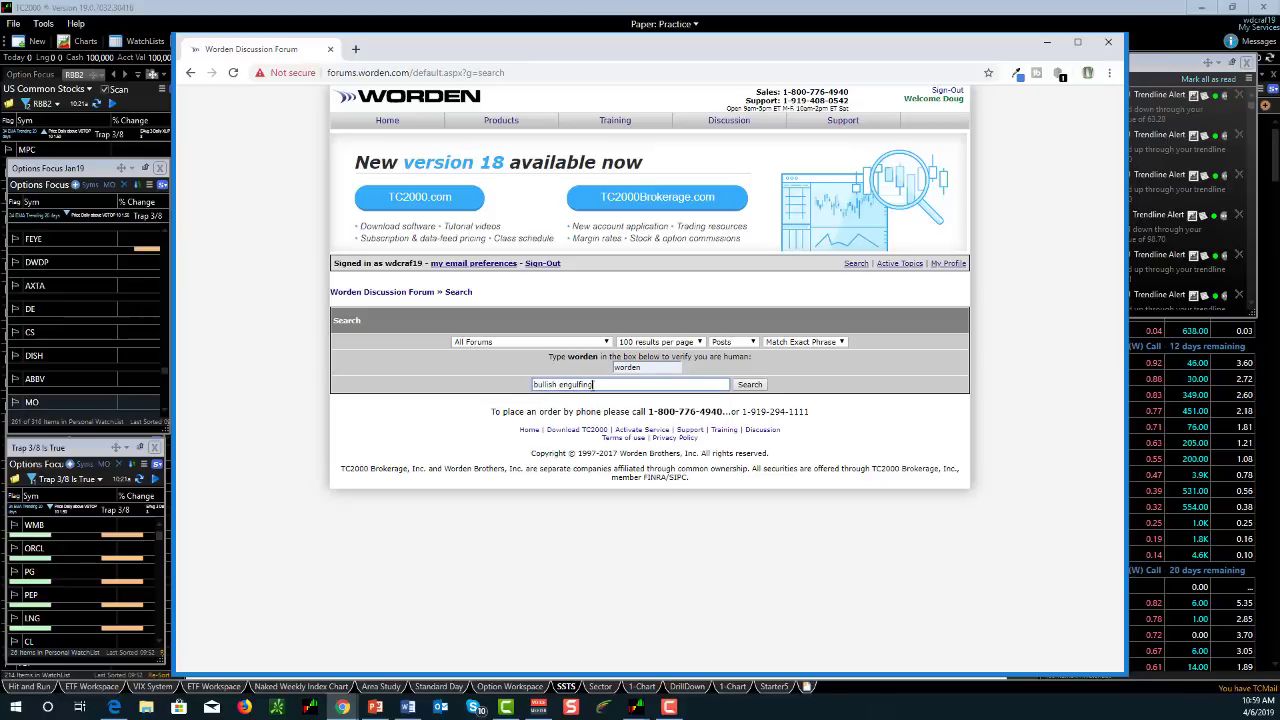
- Search for bullish engulfing and select the formula in the BULLISH ENGULFING topic's reply
{"action": "left_click", "coordinate": [755, 389]}
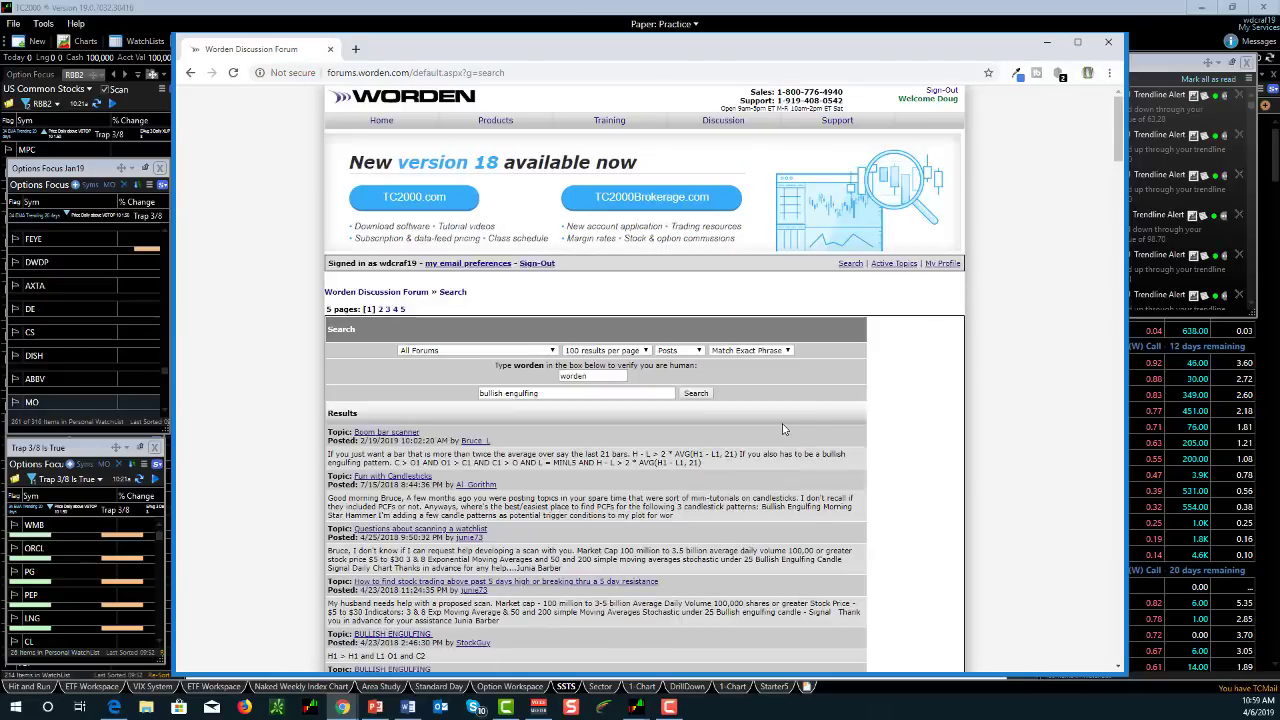
{"action": "scroll", "coordinate": [667, 511], "scroll_direction": "down", "scroll_amount": 2}
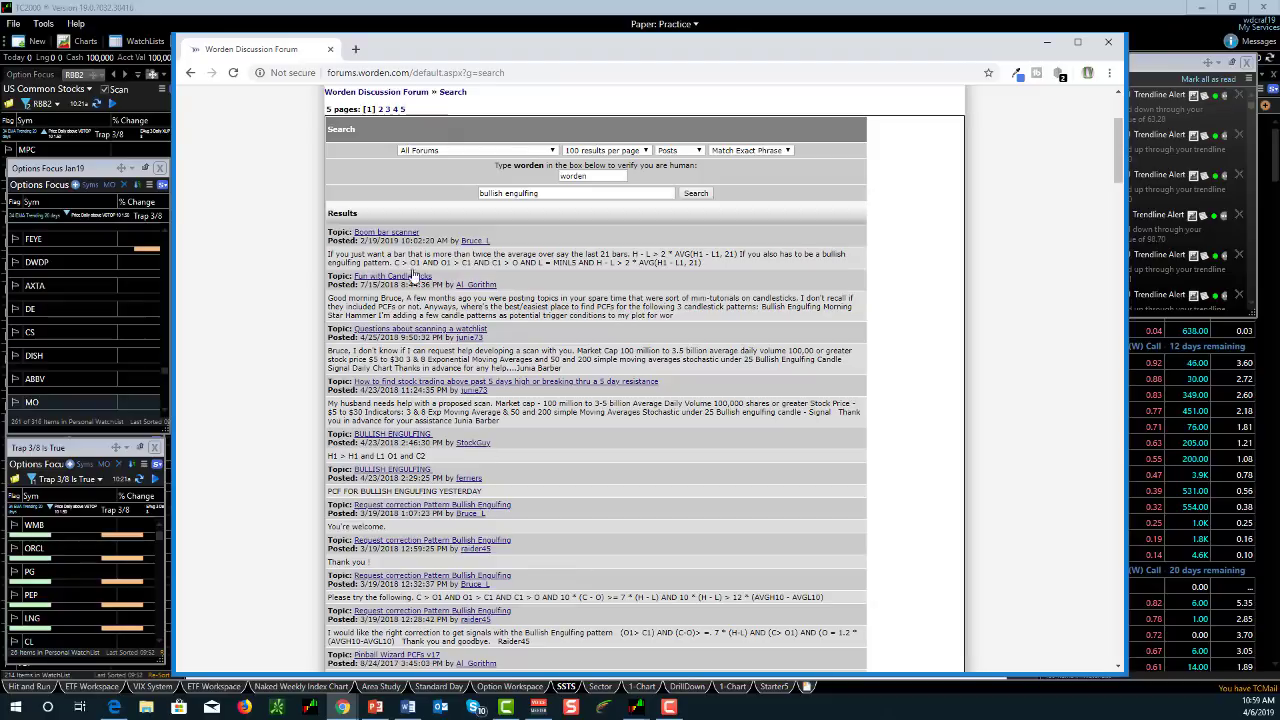
{"action": "left_click", "coordinate": [396, 434]}
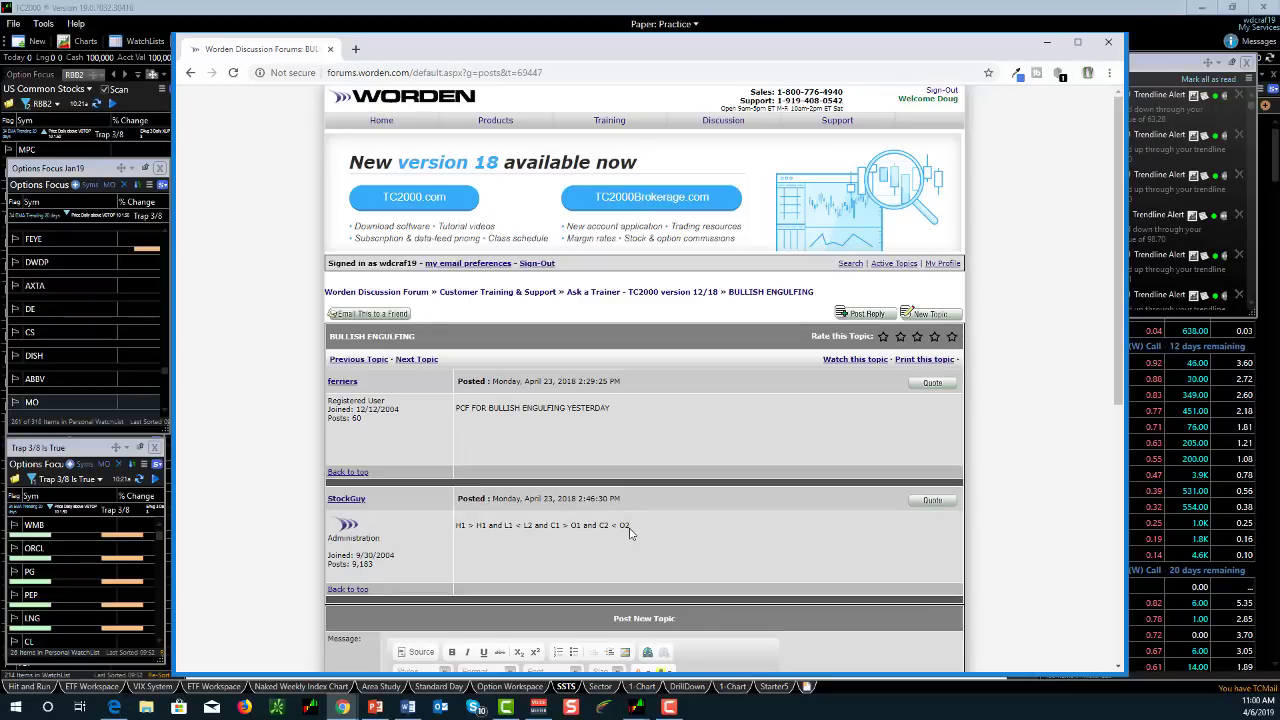
{"action": "left_click_drag", "start_coordinate": [630, 527], "coordinate": [449, 549]}
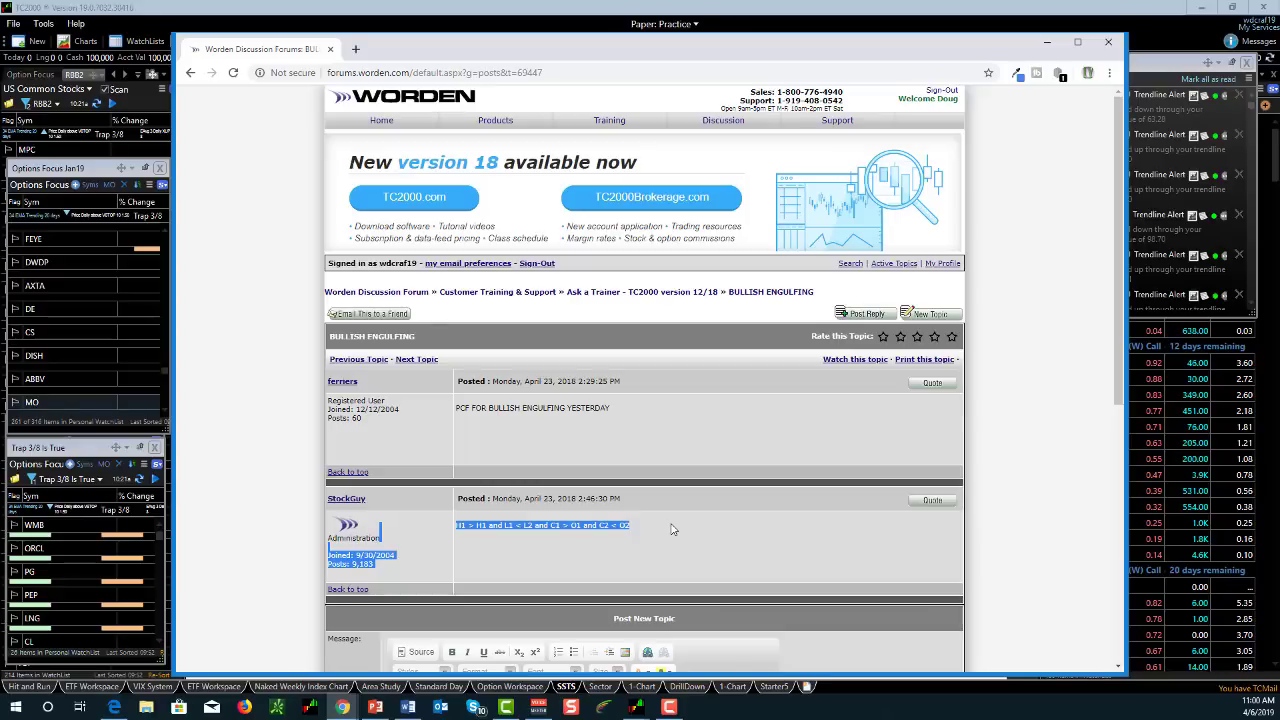
{"action": "left_click", "coordinate": [279, 543]}
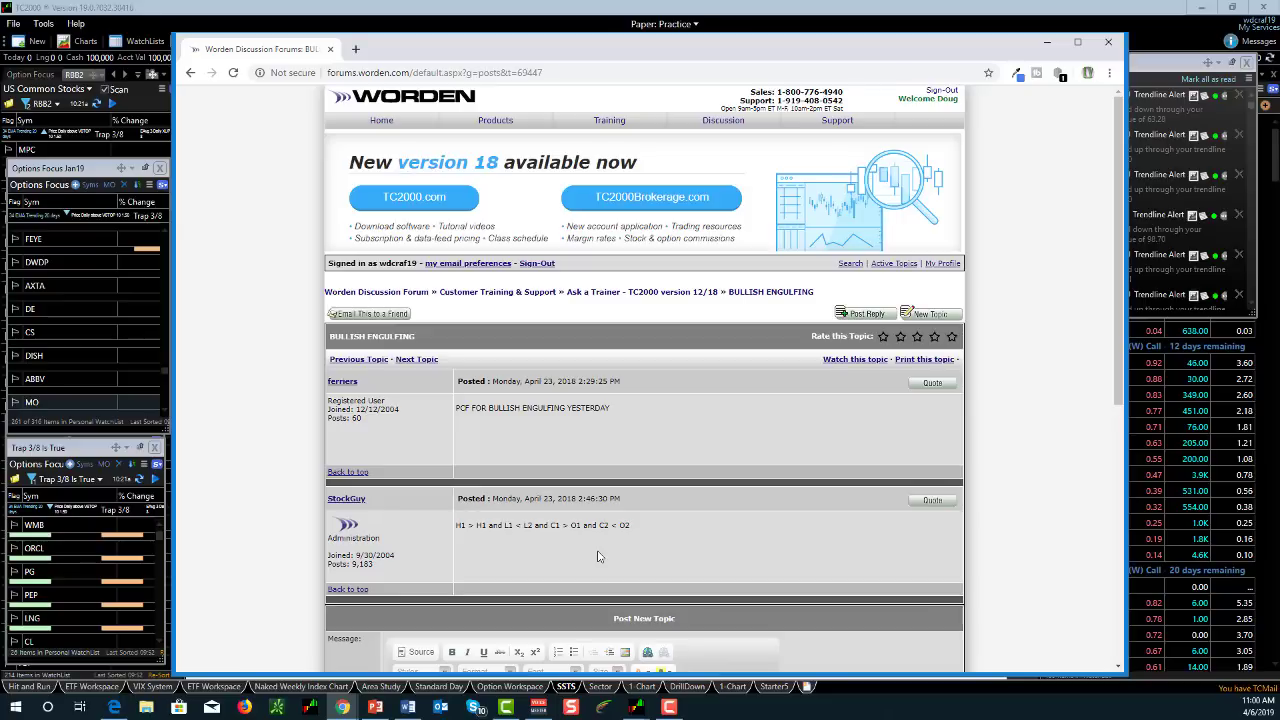
- Return to the 5-page bullish engulfing search results and scroll through them
{"action": "left_click", "coordinate": [190, 73]}
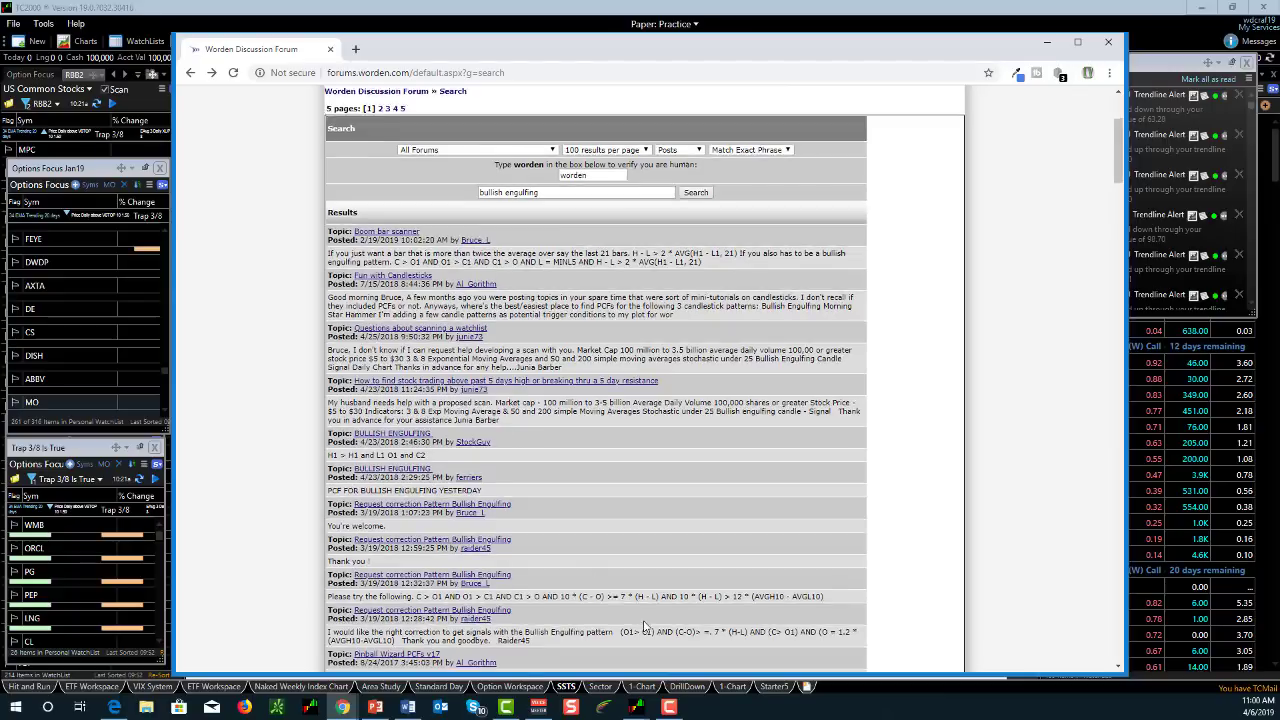
{"action": "scroll", "coordinate": [644, 627], "scroll_direction": "down", "scroll_amount": 3}
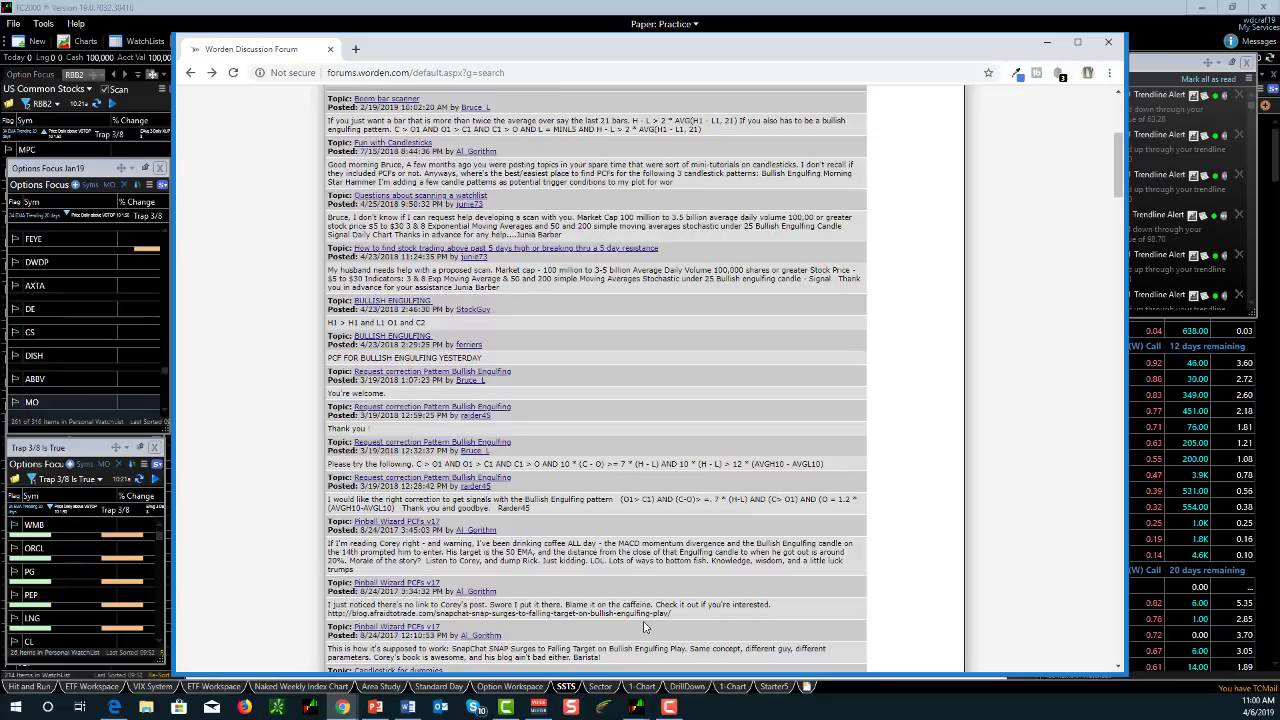
{"action": "scroll", "coordinate": [644, 627], "scroll_direction": "up", "scroll_amount": 4}
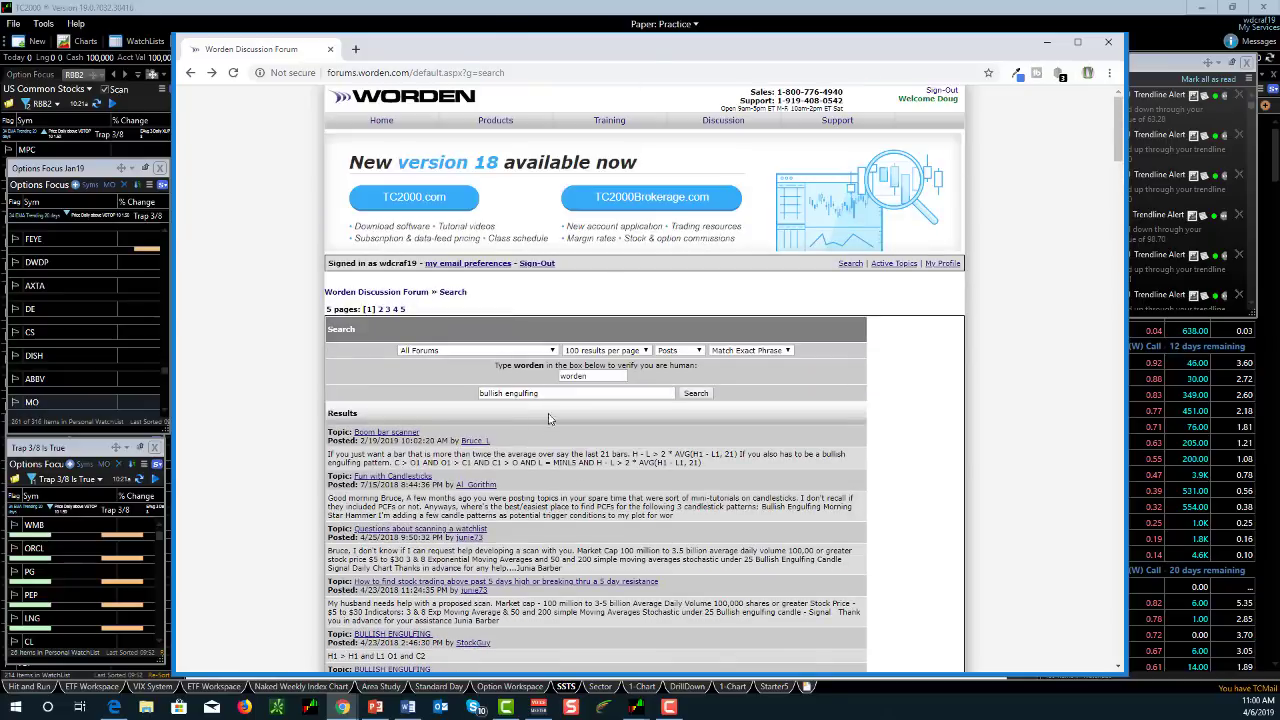
- Clear the previous search phrase and reload the forum search page
{"action": "left_click", "coordinate": [191, 73]}
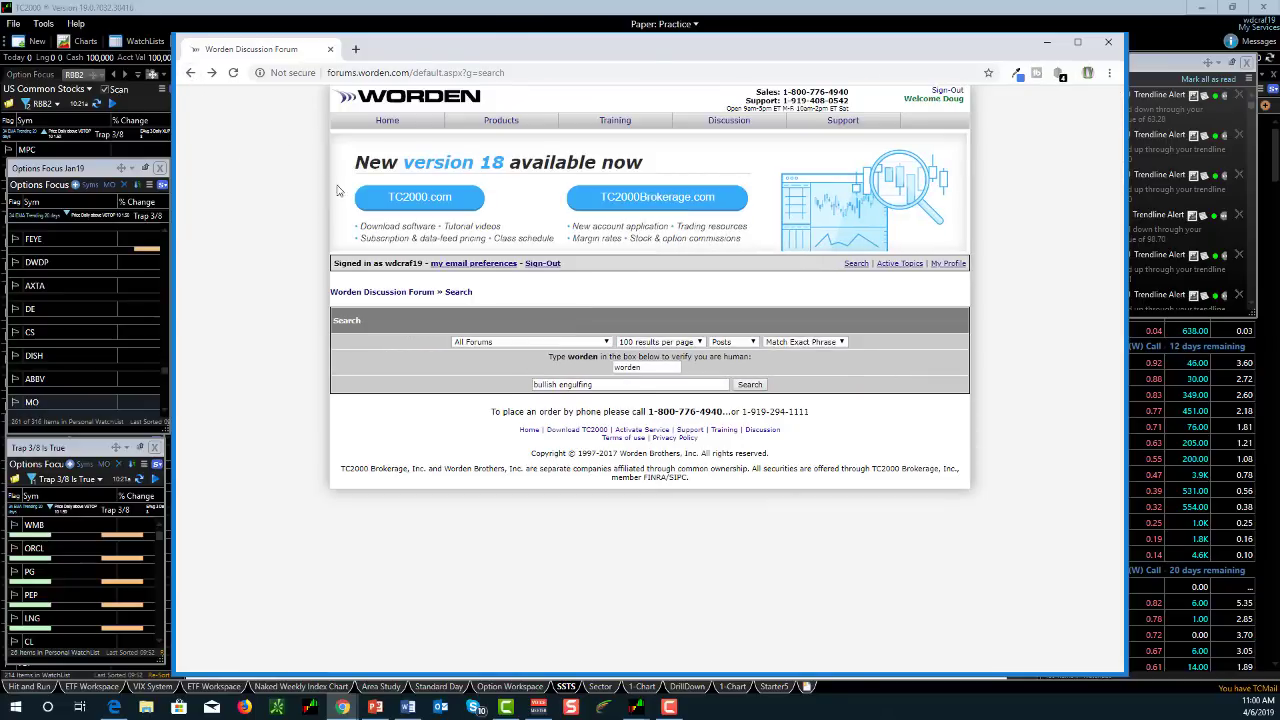
{"action": "left_click", "coordinate": [616, 385]}
{"action": "key", "text": "BackSpace"}
{"action": "key", "text": "BackSpace"}
{"action": "key", "text": "BackSpace"}
{"action": "key", "text": "BackSpace"}
{"action": "key", "text": "BackSpace"}
{"action": "key", "text": "BackSpace"}
{"action": "key", "text": "BackSpace"}
{"action": "key", "text": "BackSpace"}
{"action": "key", "text": "BackSpace"}
{"action": "key", "text": "BackSpace"}
{"action": "key", "text": "BackSpace"}
{"action": "key", "text": "BackSpace"}
{"action": "key", "text": "BackSpace"}
{"action": "key", "text": "BackSpace"}
{"action": "key", "text": "BackSpace"}
{"action": "key", "text": "BackSpace"}
{"action": "key", "text": "BackSpace"}
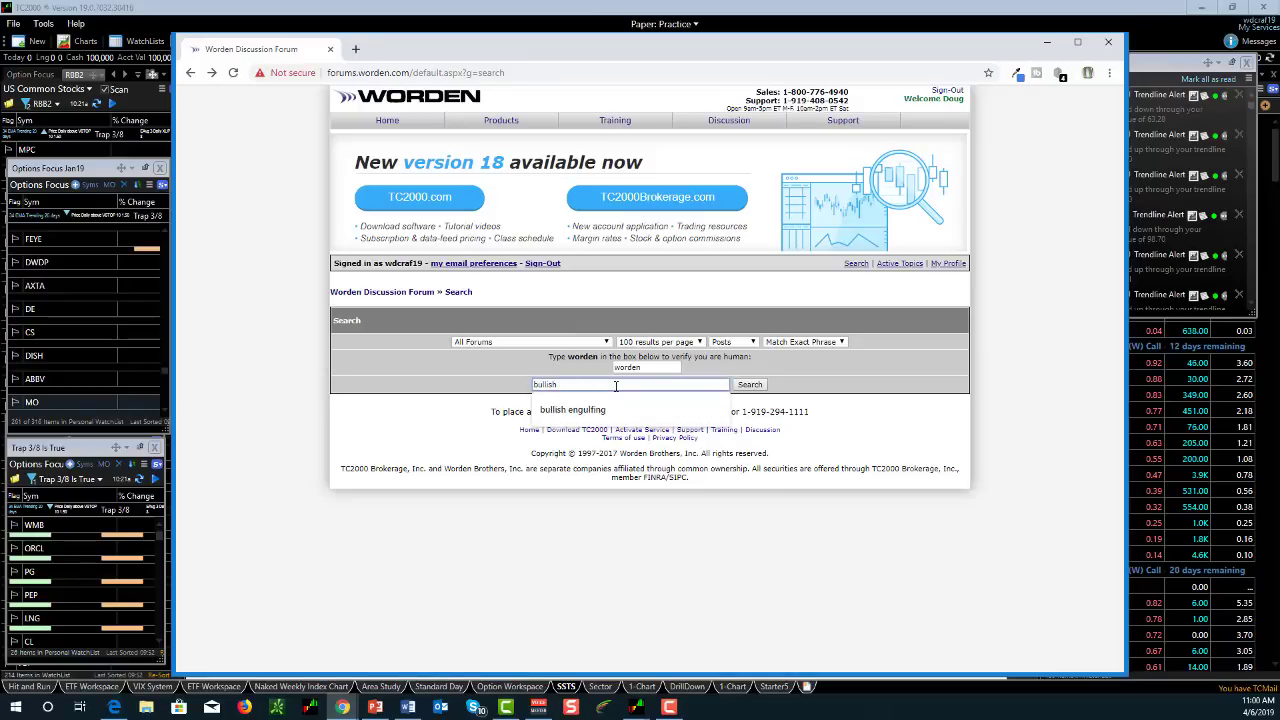
{"action": "left_click", "coordinate": [806, 382]}
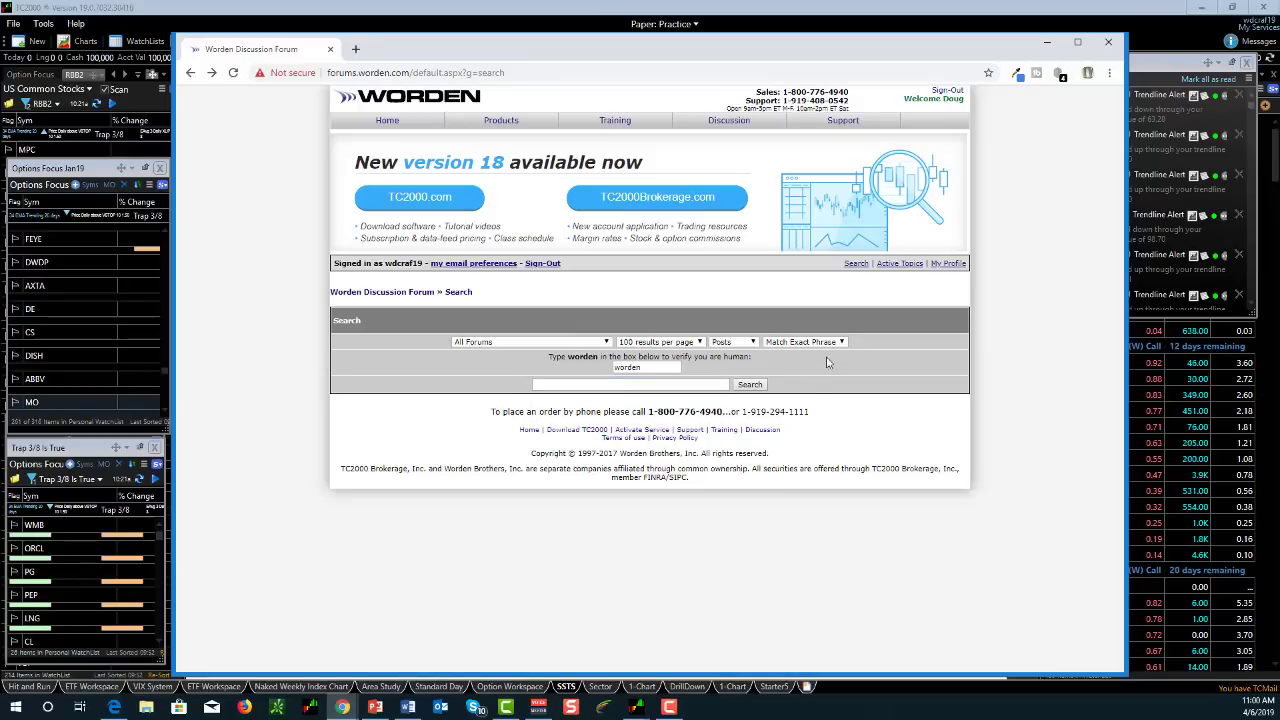
{"action": "left_click", "coordinate": [850, 265]}
- Show the Active Topics list and scroll down through the recent threads
{"action": "left_click", "coordinate": [900, 265]}
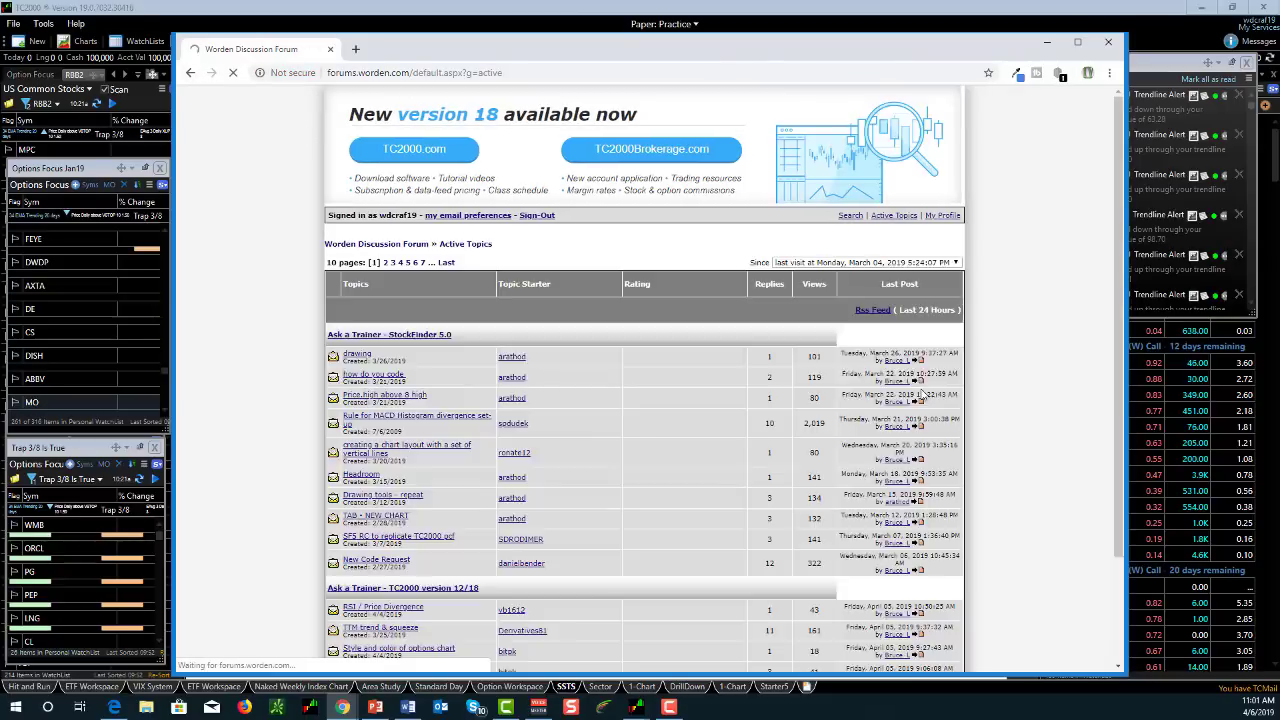
{"action": "scroll", "coordinate": [645, 540], "scroll_direction": "down", "scroll_amount": 3}
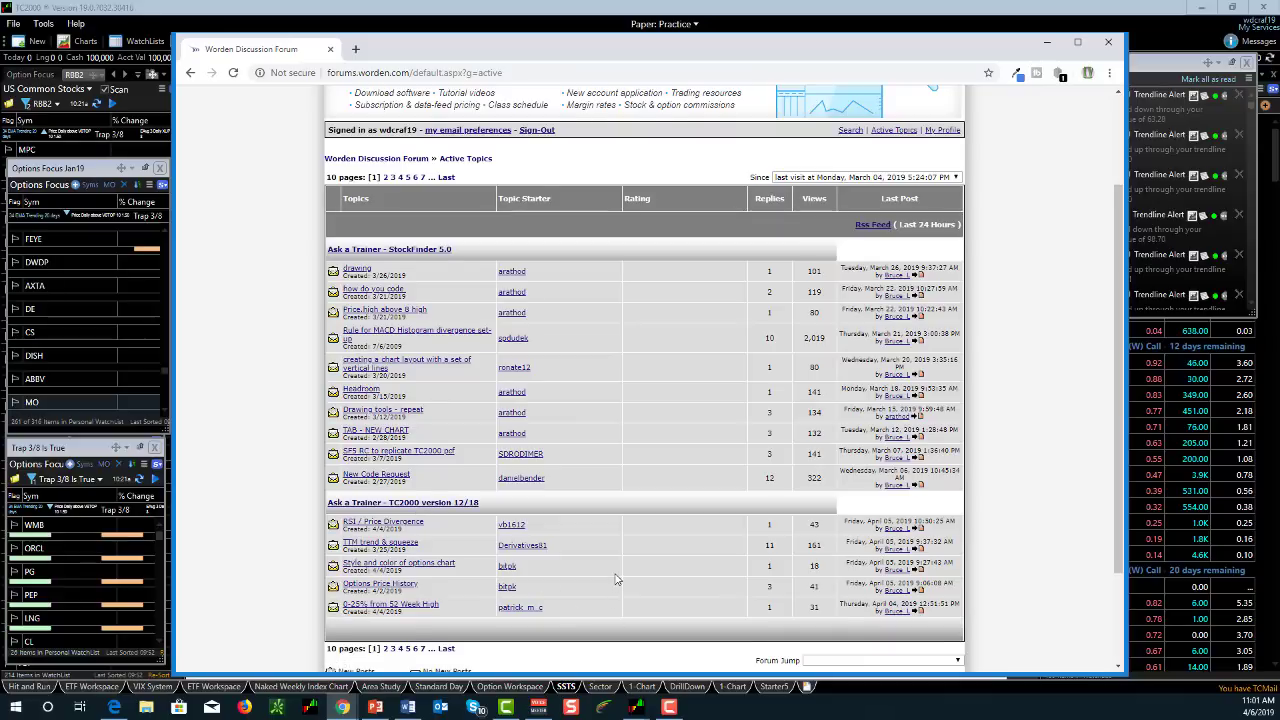
{"action": "scroll", "coordinate": [617, 600], "scroll_direction": "down", "scroll_amount": 2}
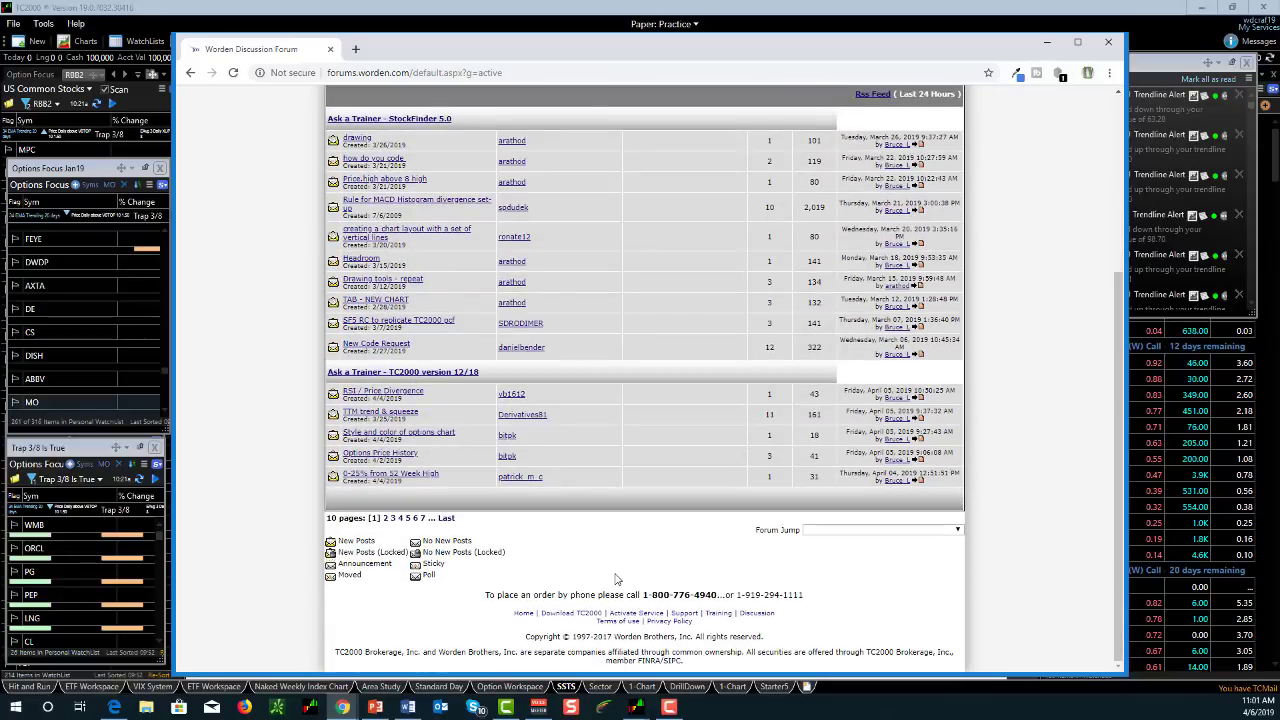
- Read the 'TTM trend & squeeze' topic's replies and follow Bruce's TTM Trend link
{"action": "left_click", "coordinate": [382, 413]}
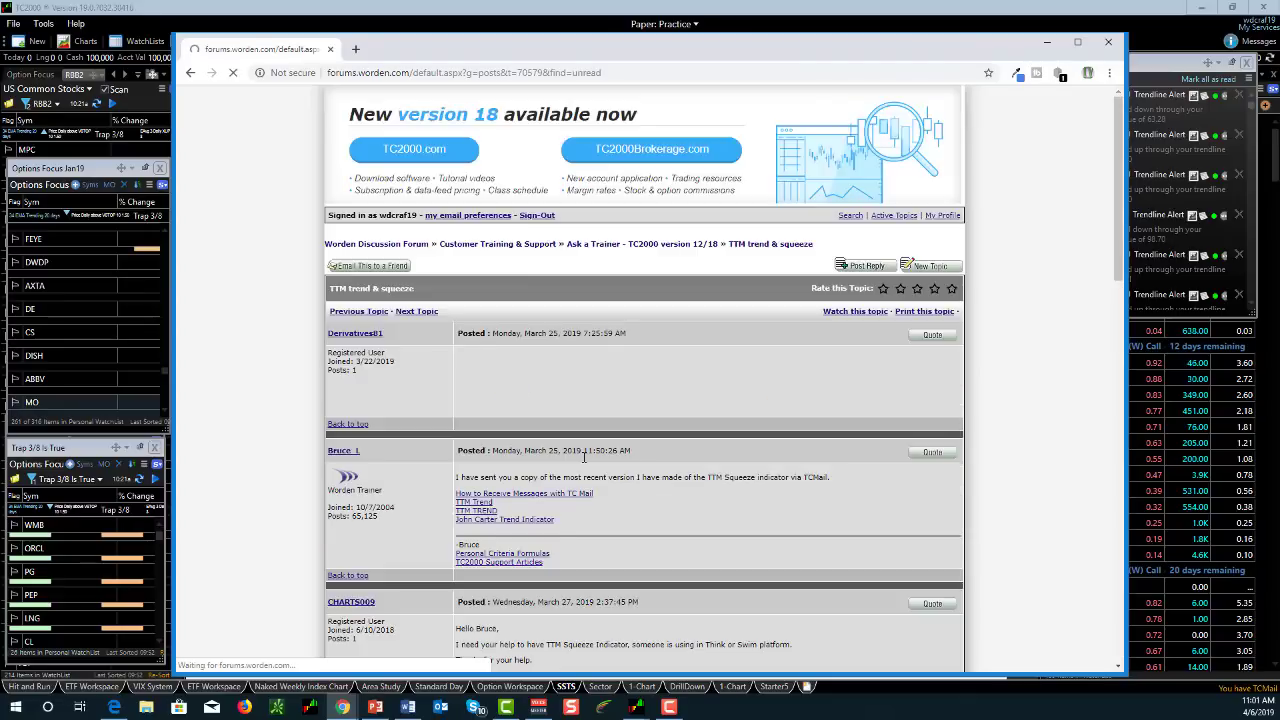
{"action": "scroll", "coordinate": [632, 546], "scroll_direction": "down", "scroll_amount": 7}
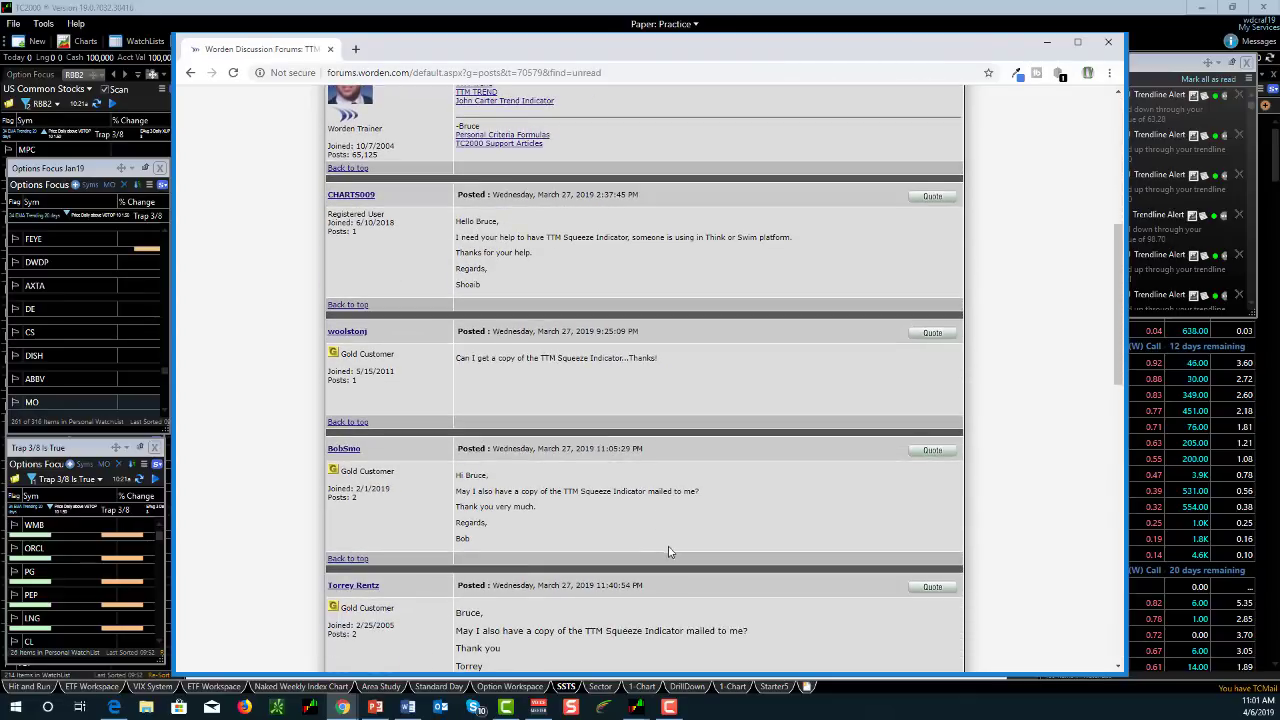
{"action": "scroll", "coordinate": [680, 555], "scroll_direction": "down", "scroll_amount": 3}
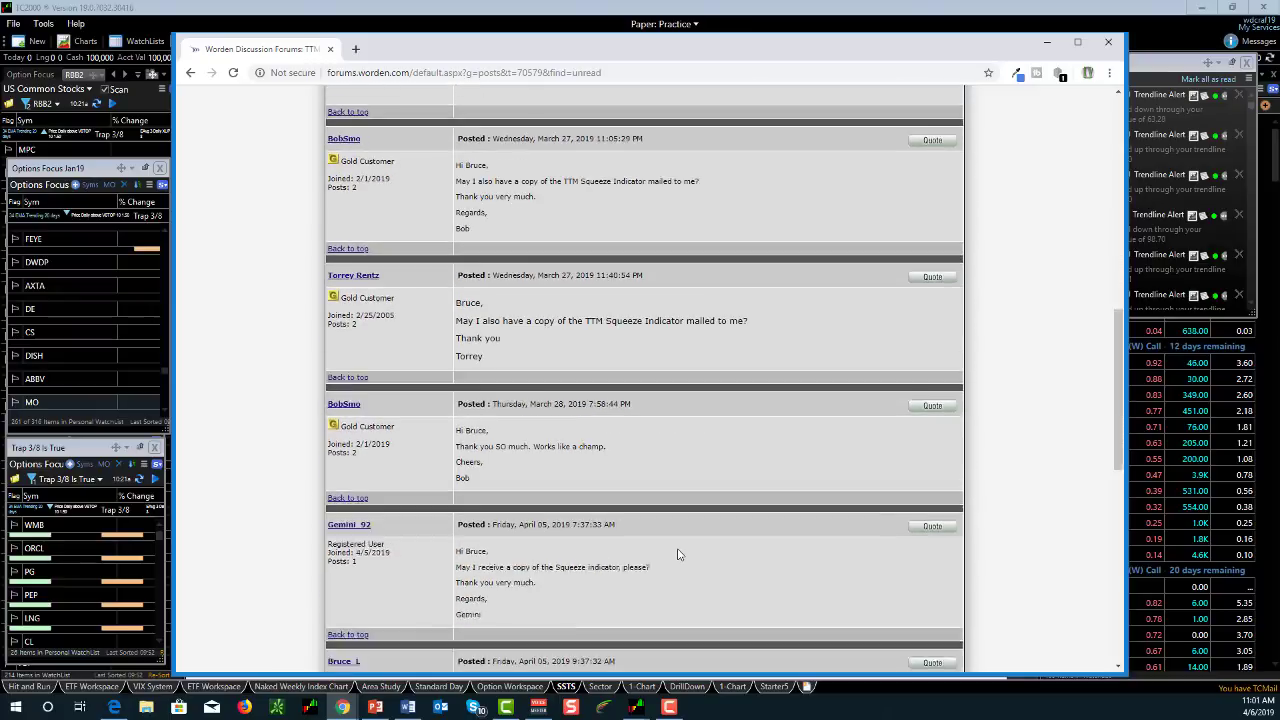
{"action": "scroll", "coordinate": [677, 555], "scroll_direction": "down", "scroll_amount": 3}
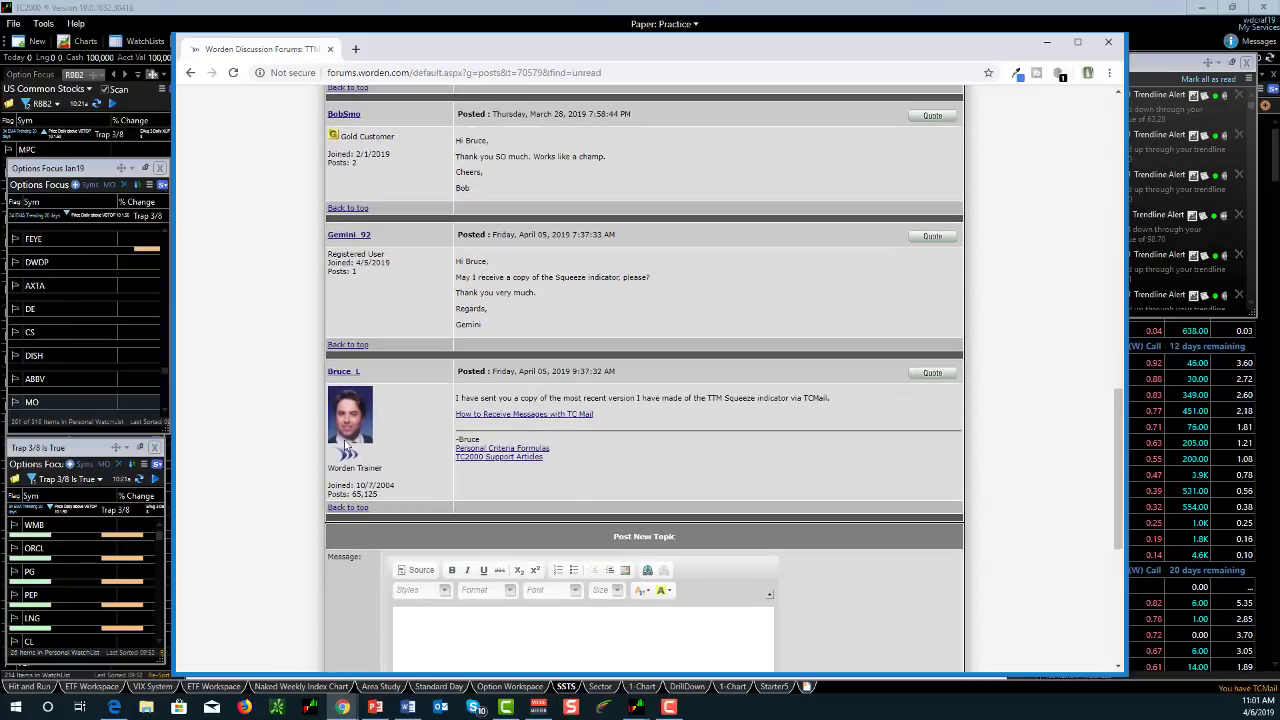
{"action": "scroll", "coordinate": [660, 485], "scroll_direction": "down", "scroll_amount": 2}
{"action": "scroll", "coordinate": [665, 488], "scroll_direction": "down", "scroll_amount": 2}
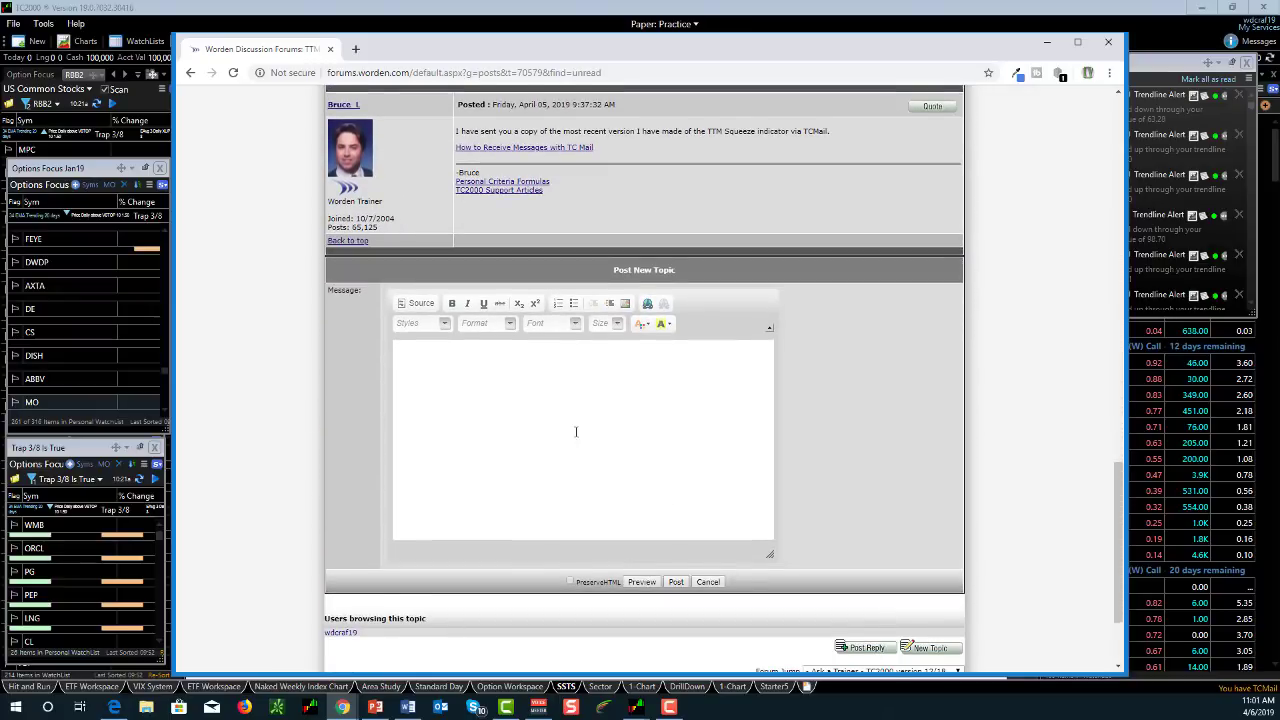
{"action": "scroll", "coordinate": [640, 450], "scroll_direction": "up", "scroll_amount": 4}
{"action": "scroll", "coordinate": [694, 445], "scroll_direction": "up", "scroll_amount": 7}
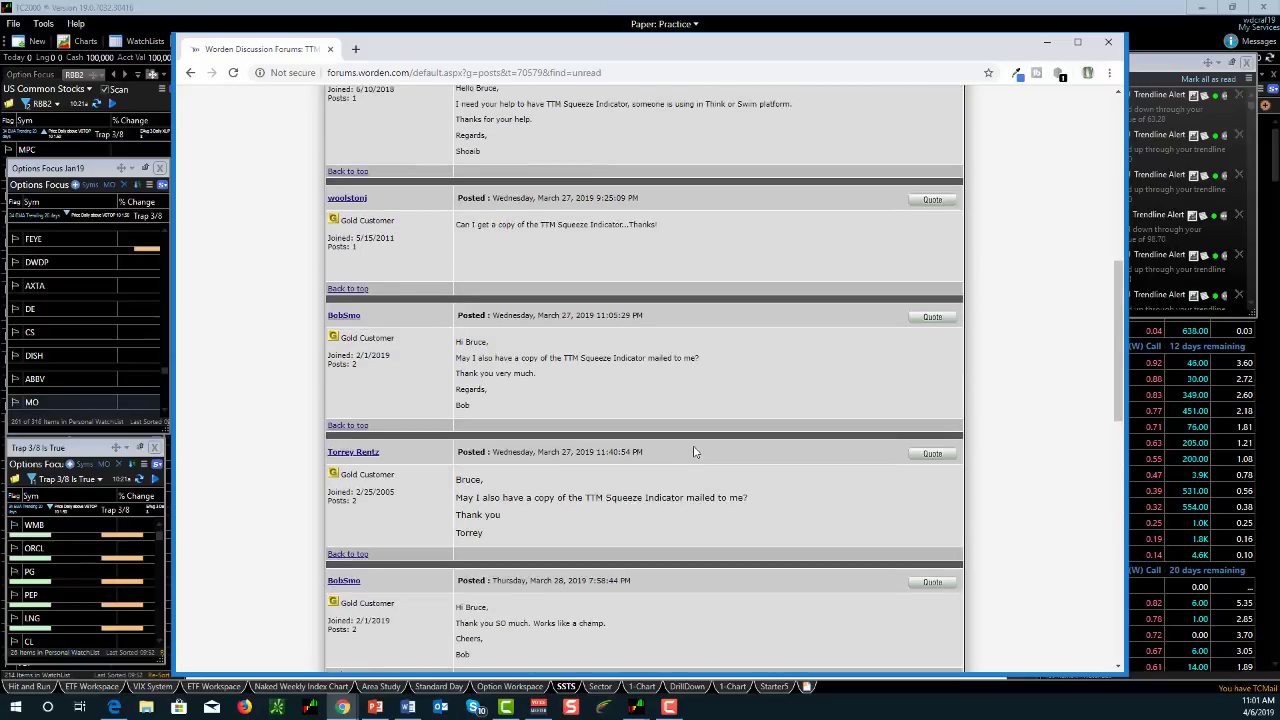
{"action": "scroll", "coordinate": [540, 430], "scroll_direction": "up", "scroll_amount": 3}
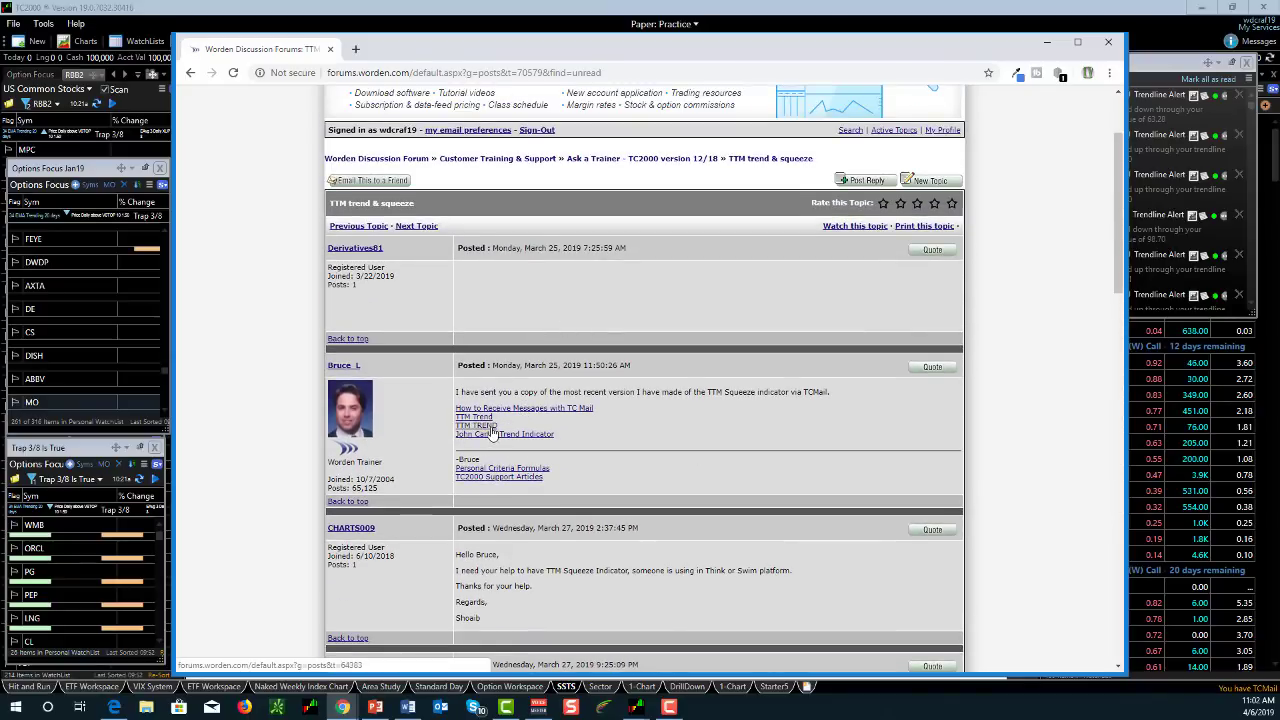
{"action": "left_click", "coordinate": [490, 434]}
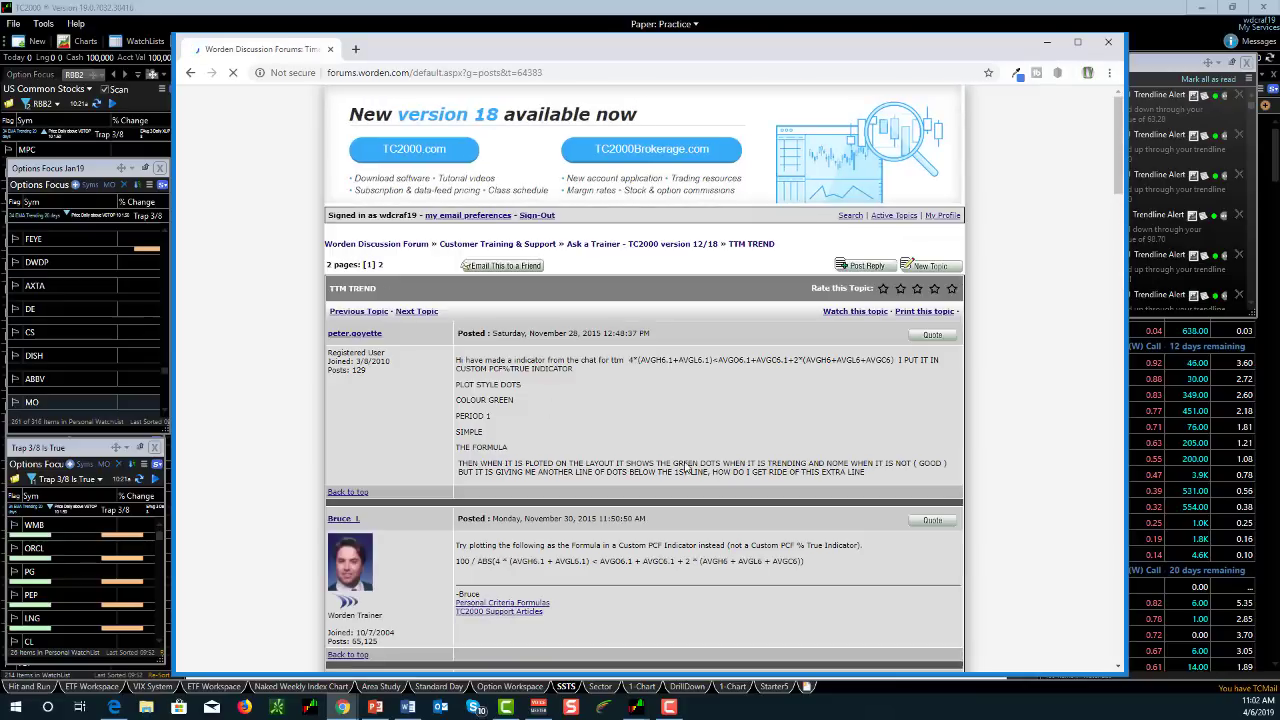
- Scroll down the TTM TREND thread to read the Custom PCF formula replies
{"action": "scroll", "coordinate": [771, 623], "scroll_direction": "down", "scroll_amount": 3}
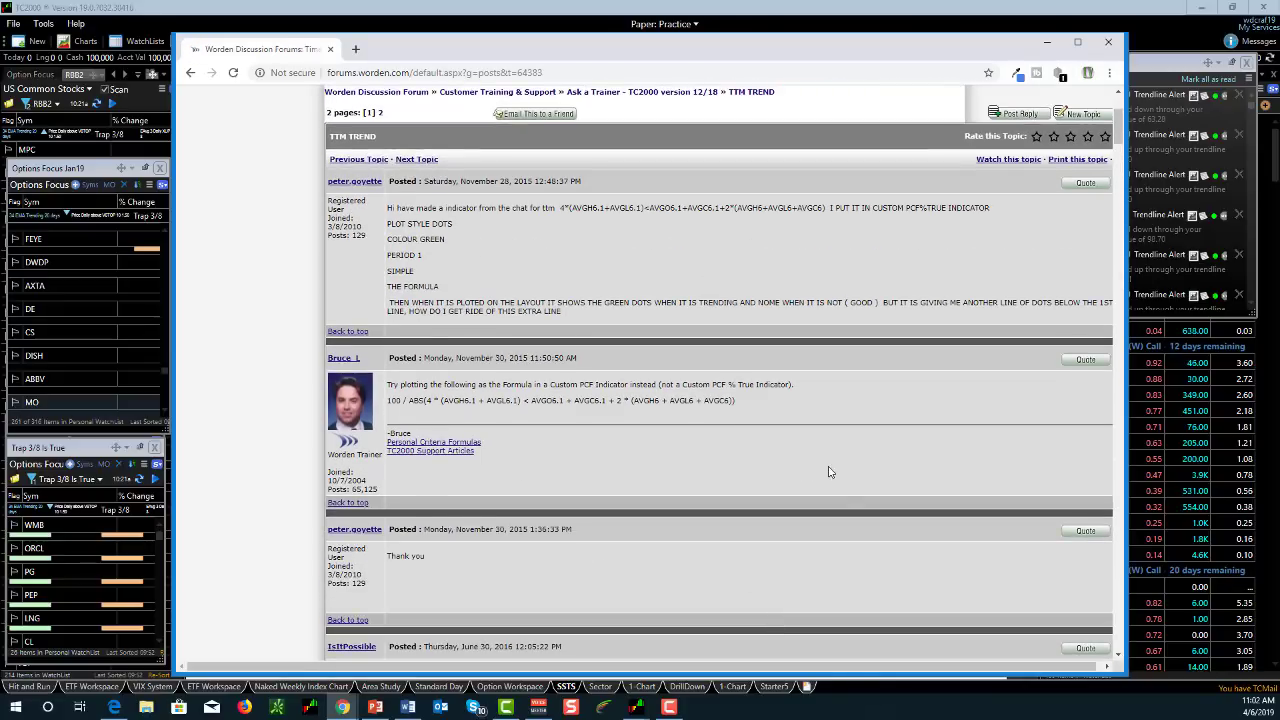
{"action": "scroll", "coordinate": [842, 489], "scroll_direction": "down", "scroll_amount": 1}
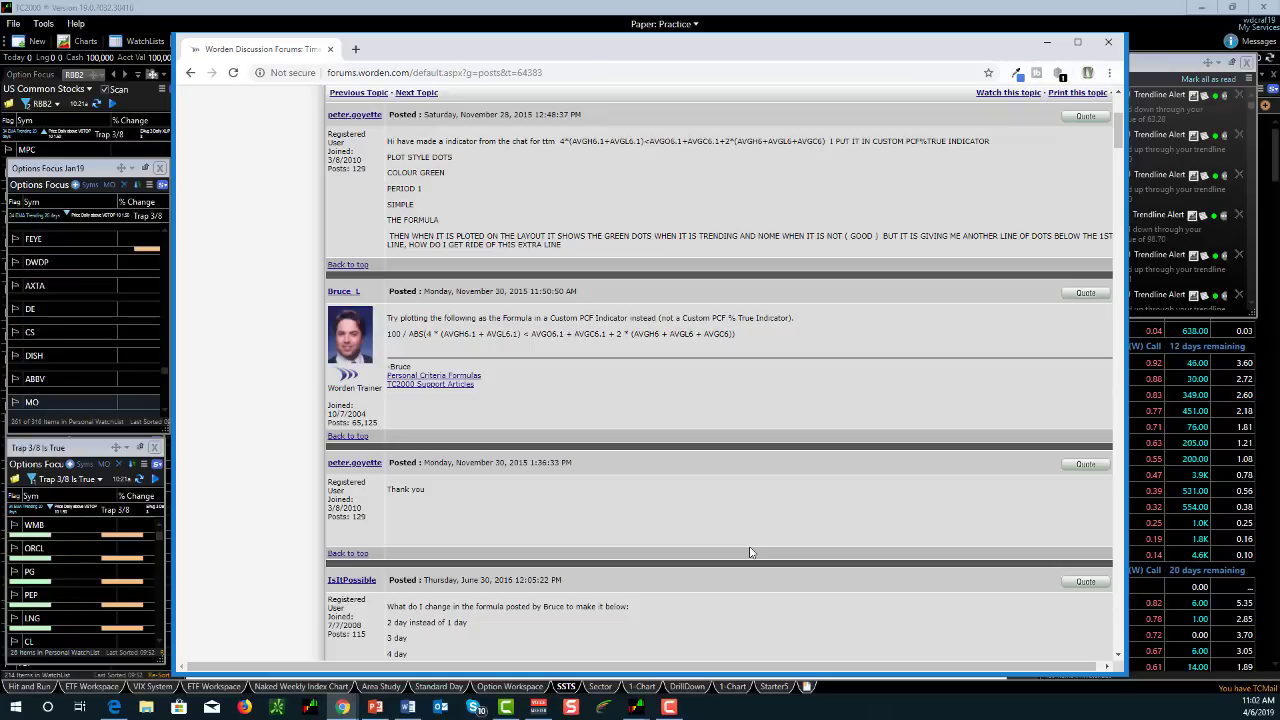
{"action": "scroll", "coordinate": [750, 552], "scroll_direction": "down", "scroll_amount": 5}
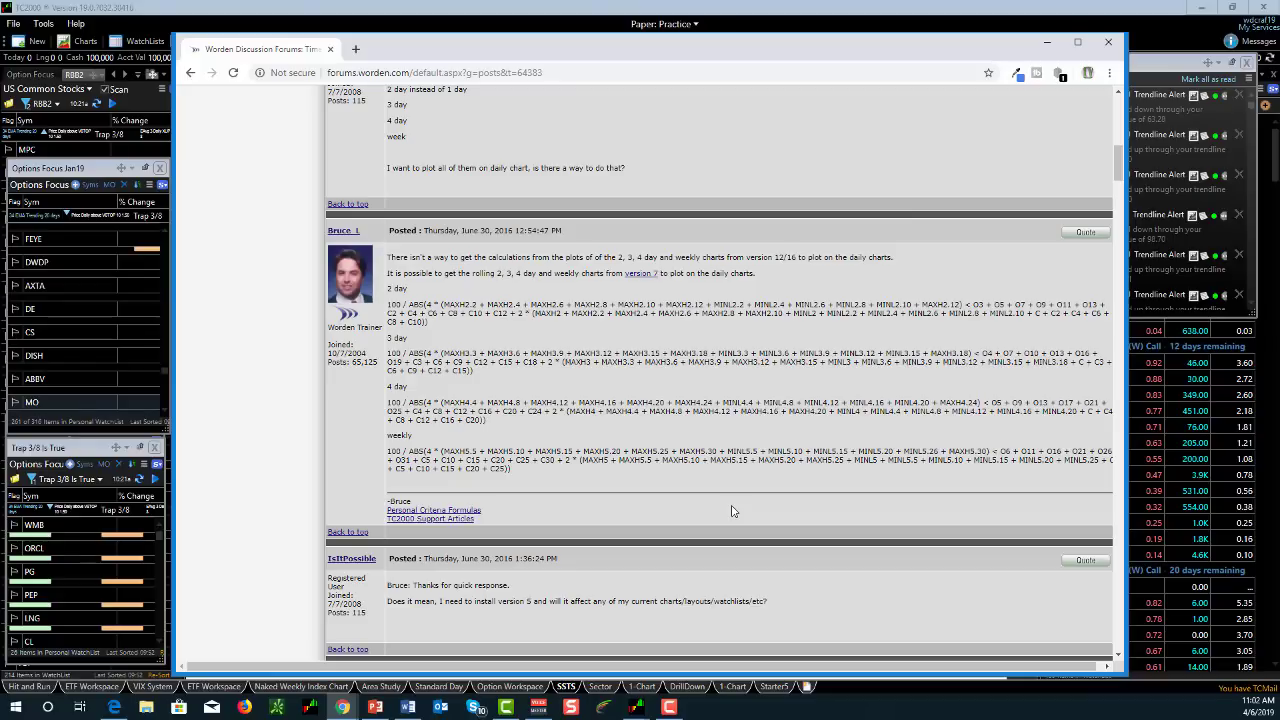
- Go back two pages to the Active Topics list and scroll to its top
{"action": "left_click", "coordinate": [190, 72]}
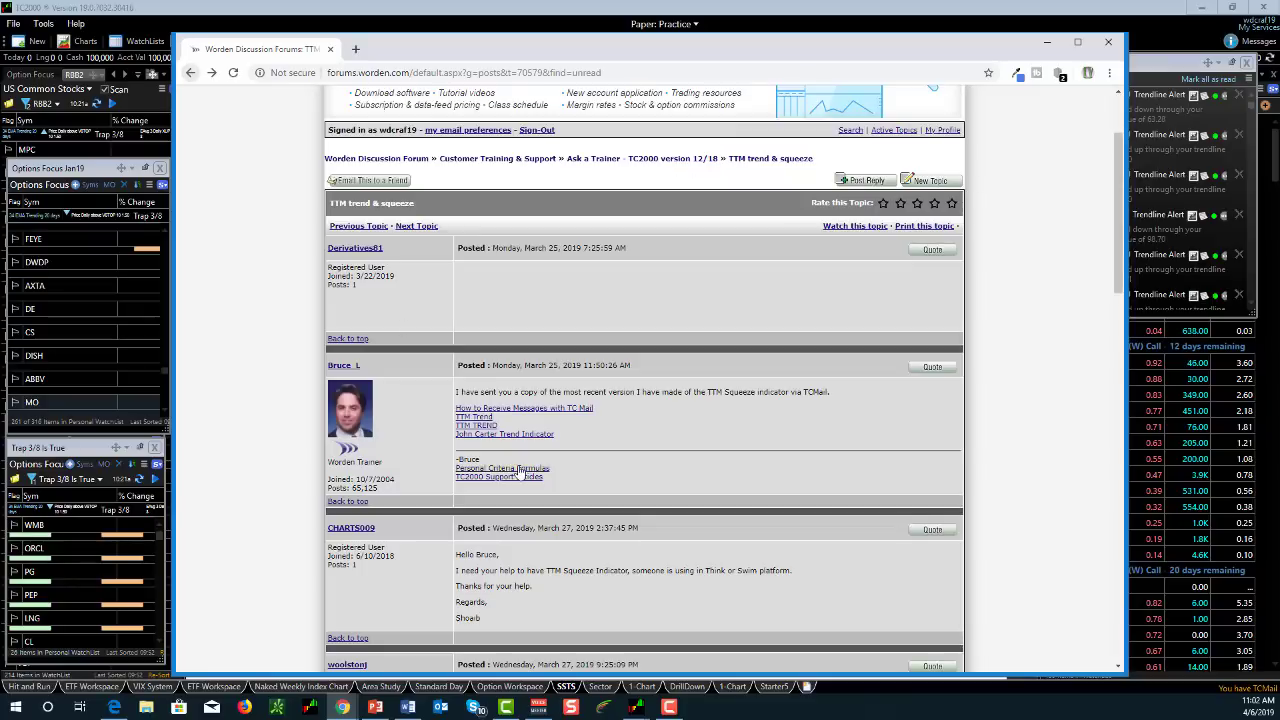
{"action": "left_click", "coordinate": [190, 72]}
{"action": "scroll", "coordinate": [550, 380], "scroll_direction": "up", "scroll_amount": 3}
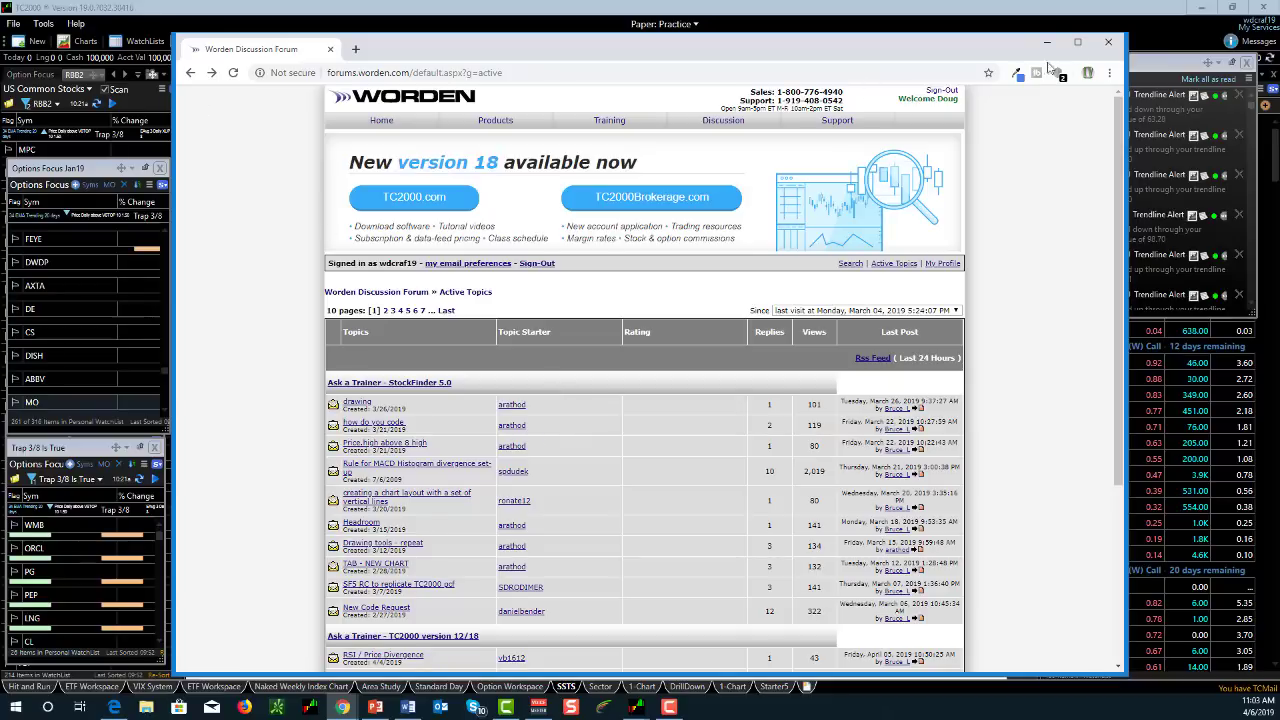
- Close the forum window, accept the Volatility Stop 10 1.50 settings, and view the MO daily chart
{"action": "left_click", "coordinate": [1109, 45]}
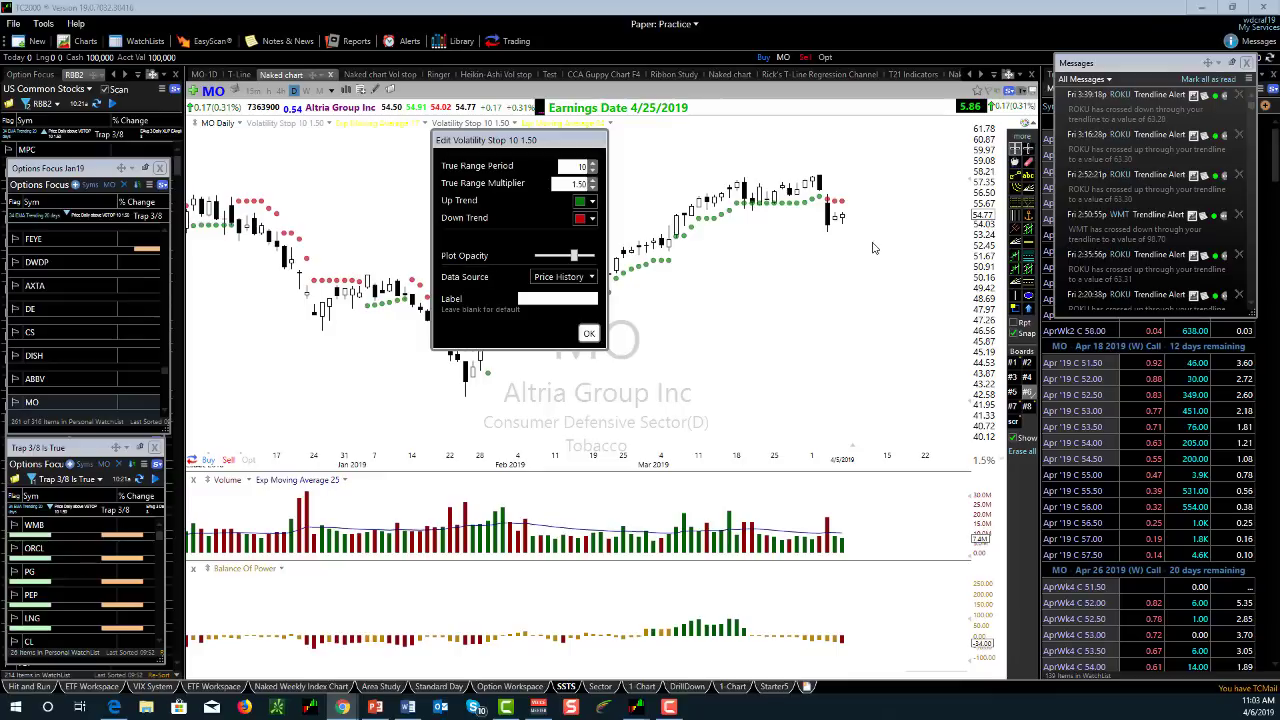
{"action": "left_click", "coordinate": [589, 333]}
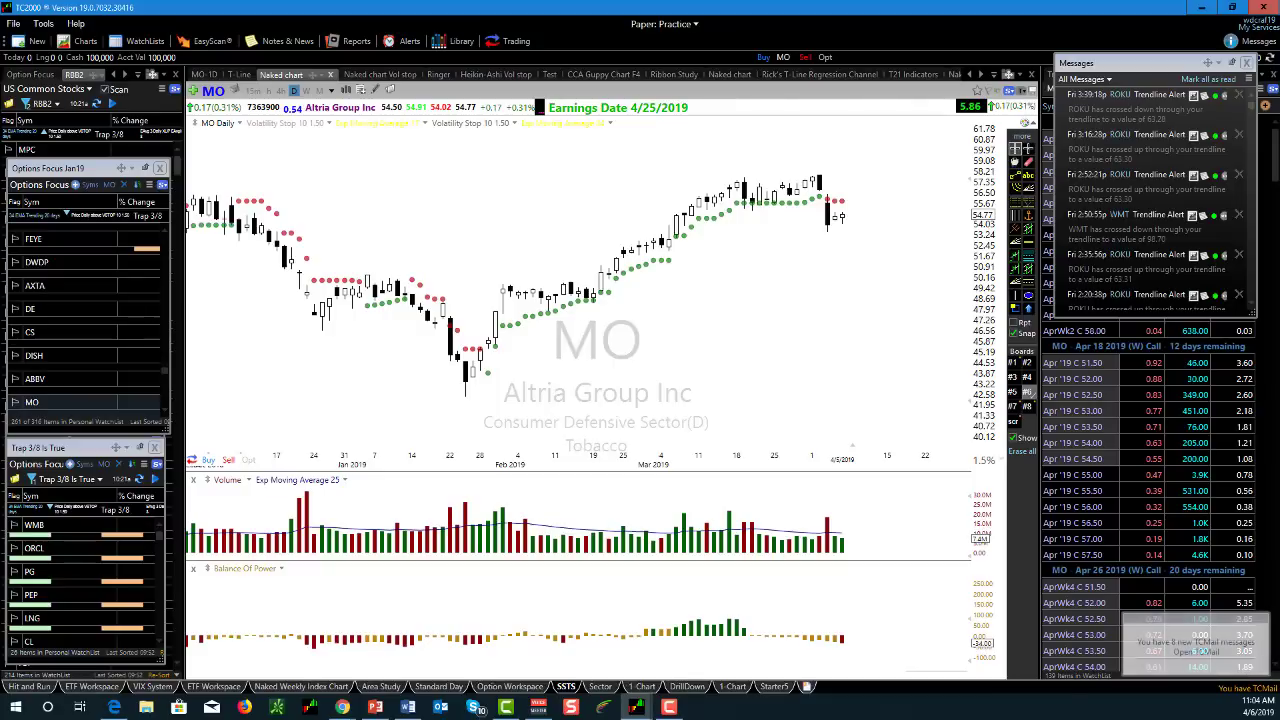
{"action": "left_click", "coordinate": [342, 707]}
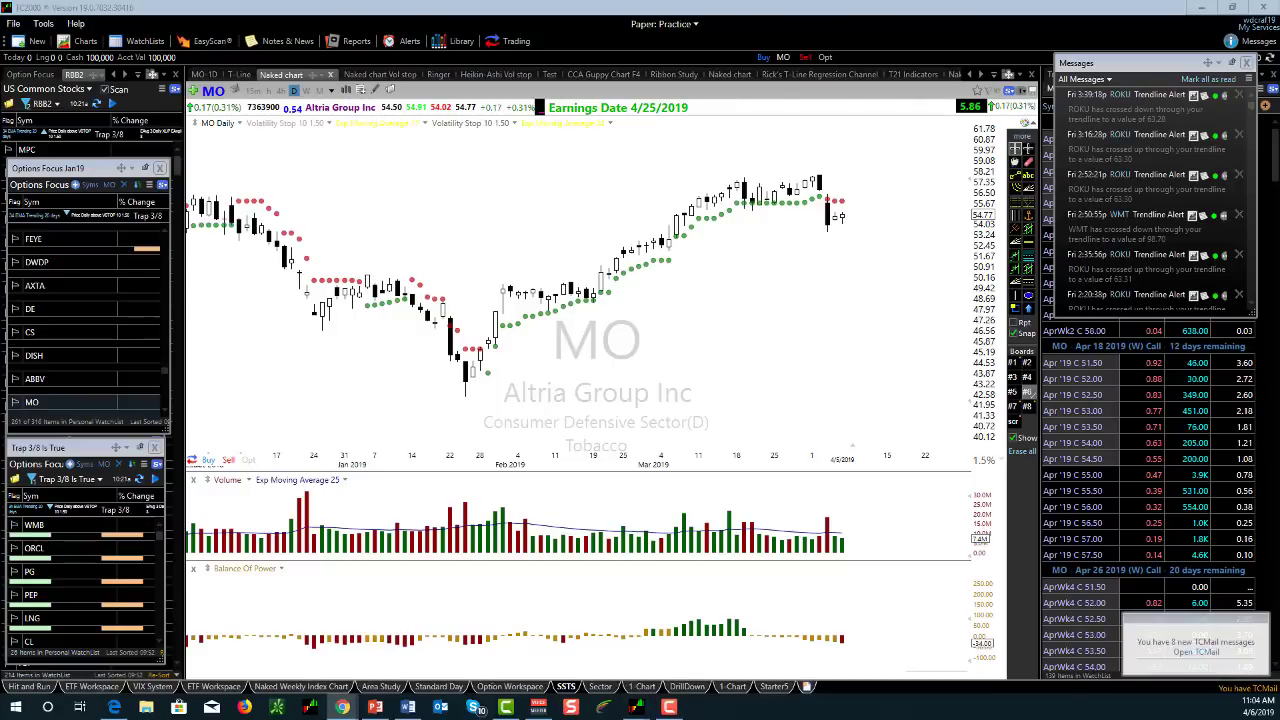